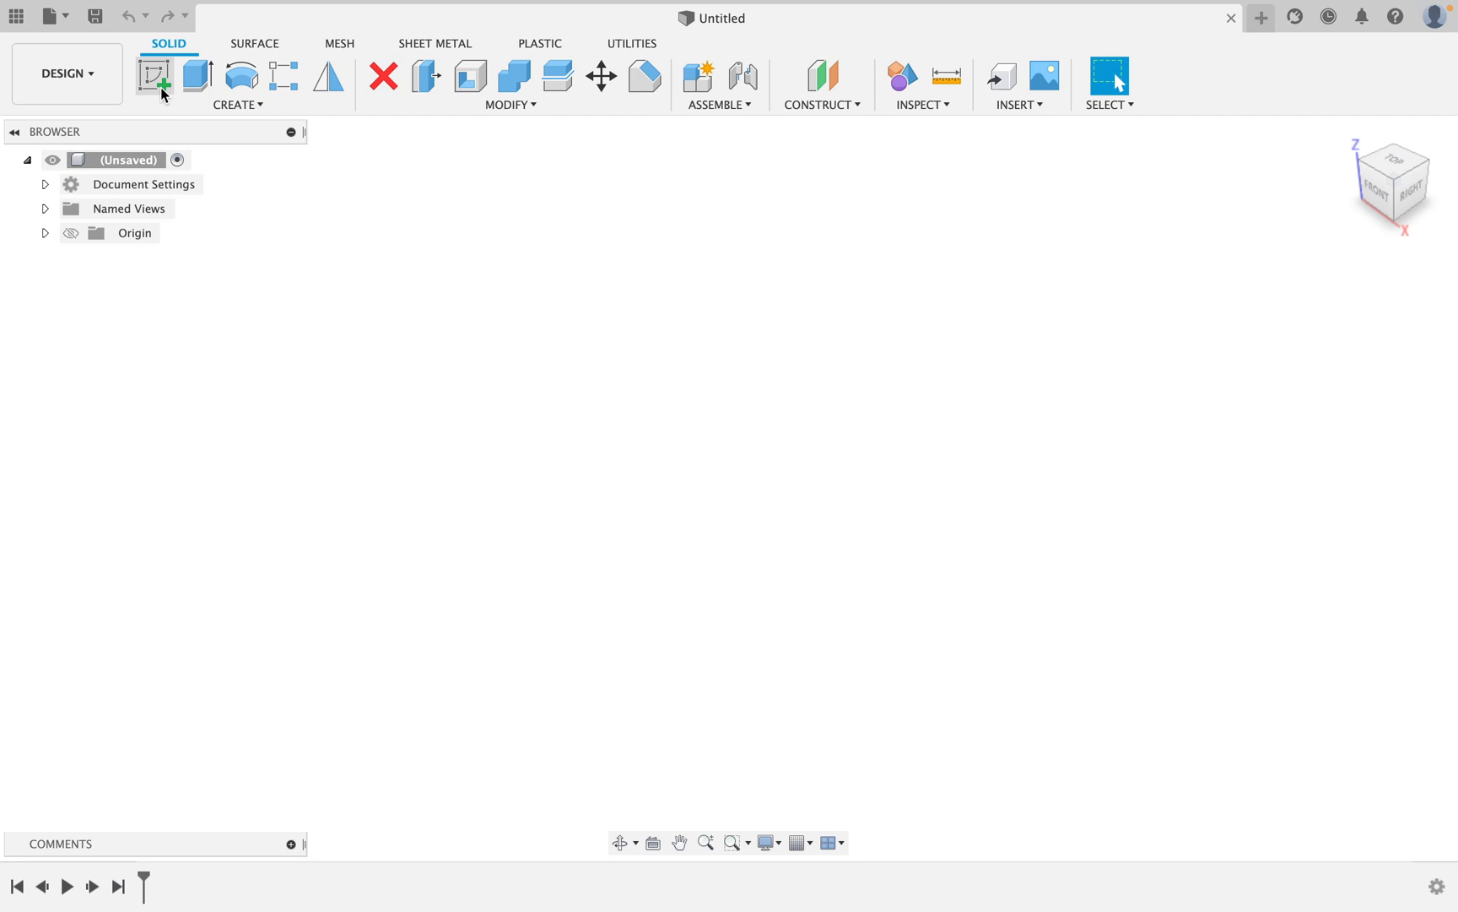
# Start a sketch on the horizontal XY plane and draw a center rectangle about 7 by 2.4 in, centered on the origin.
pyautogui.click(157, 77)
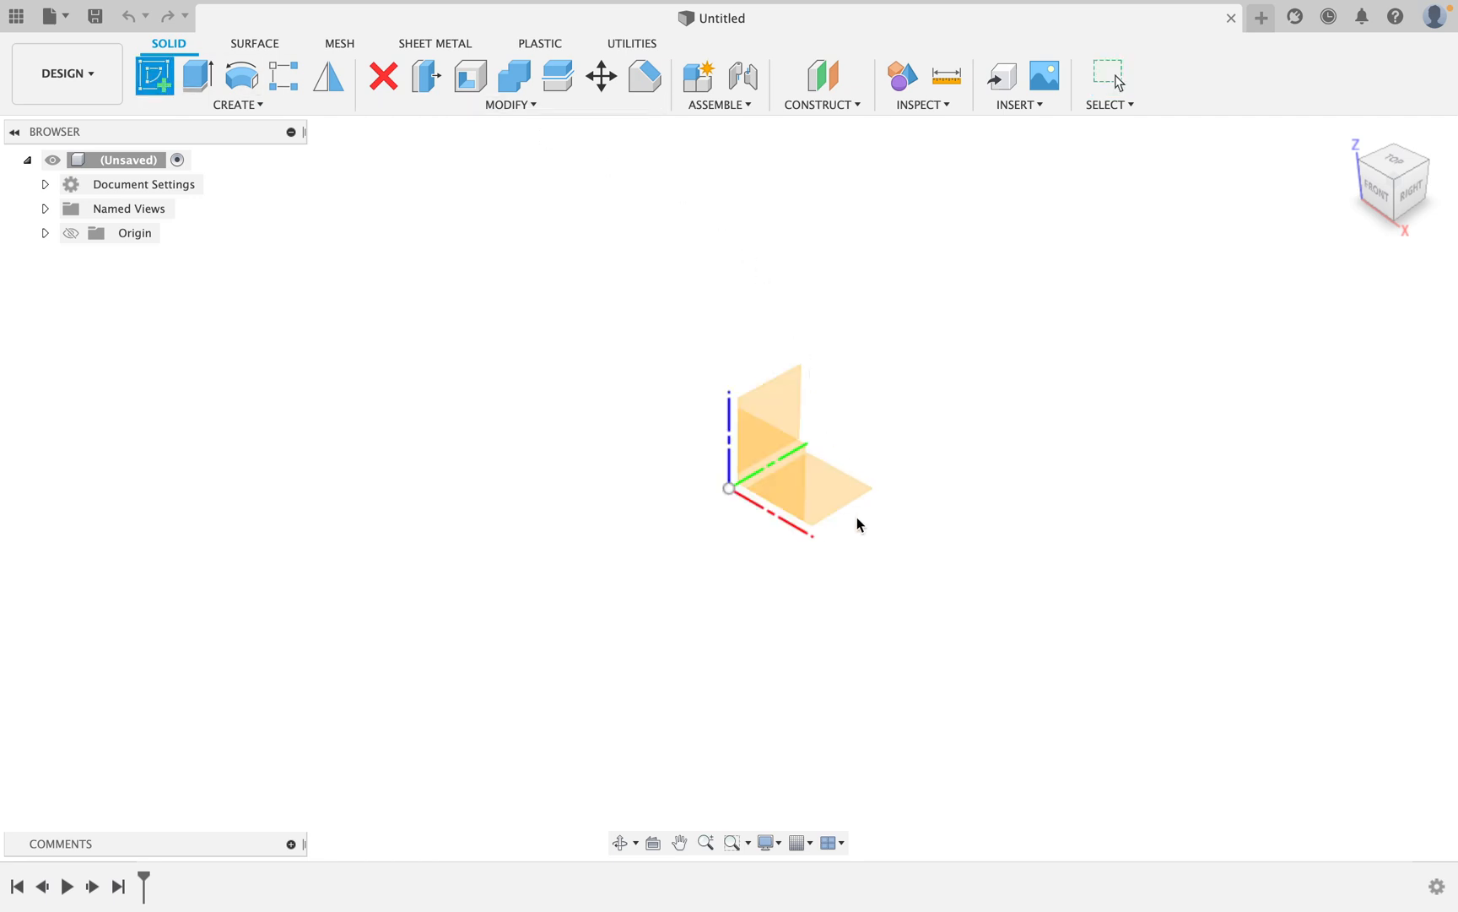
pyautogui.click(806, 498)
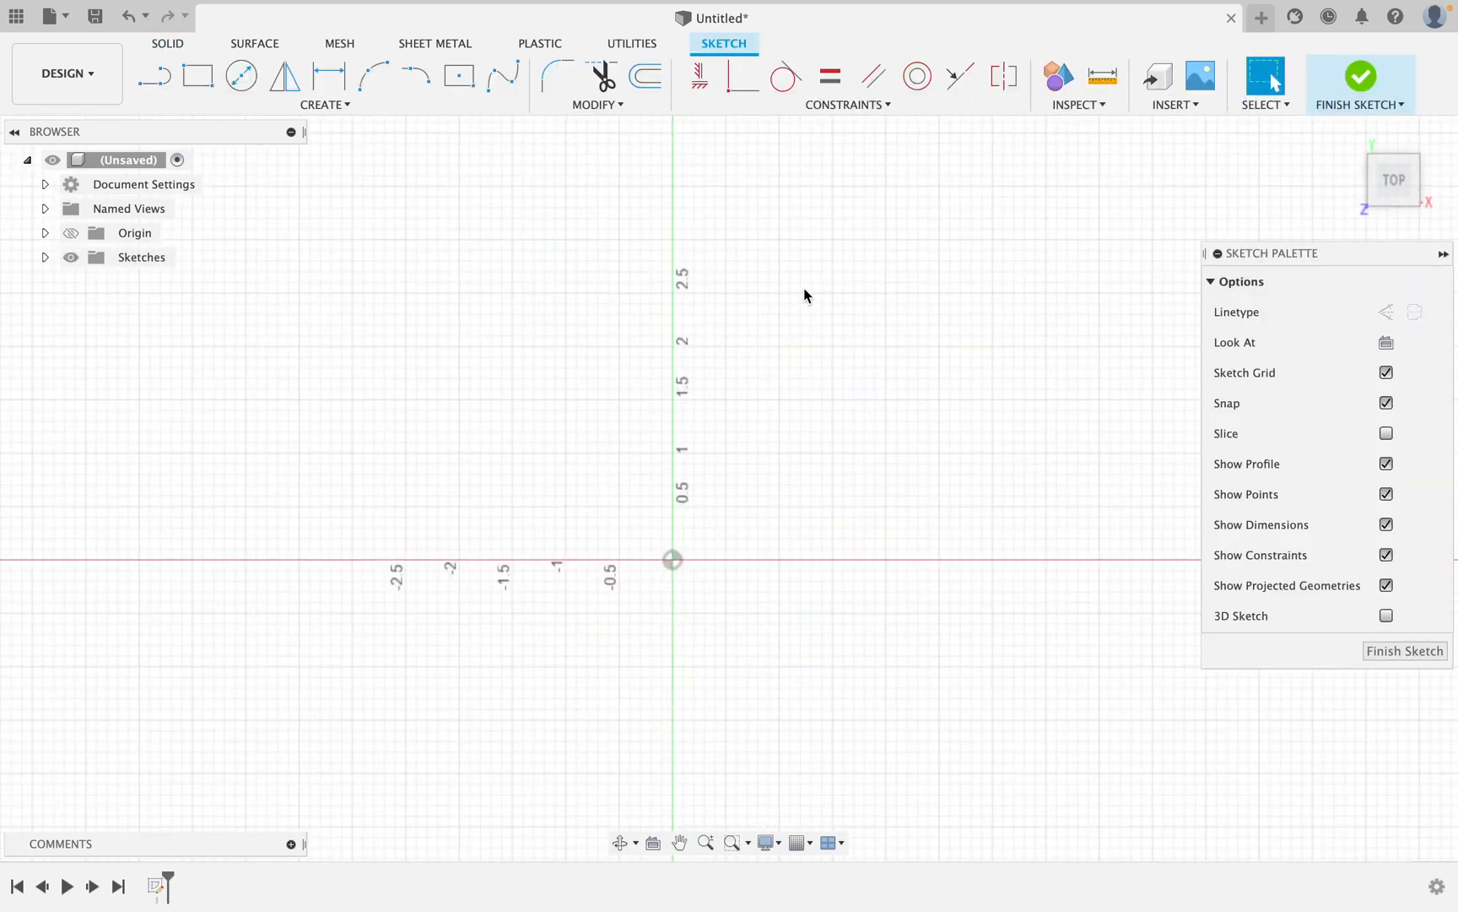
pyautogui.click(468, 87)
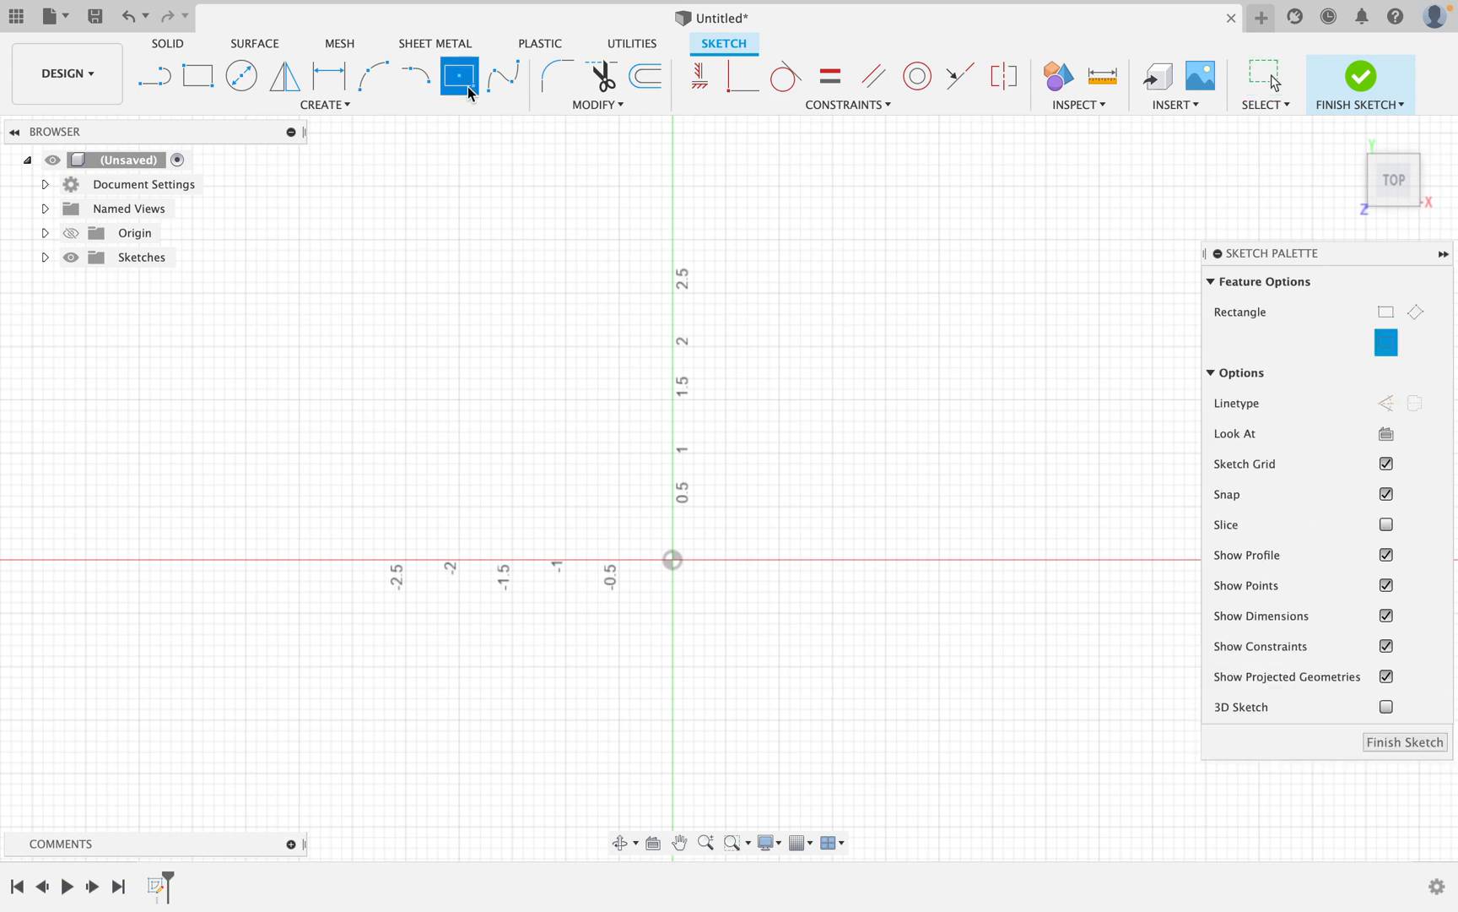
pyautogui.click(674, 561)
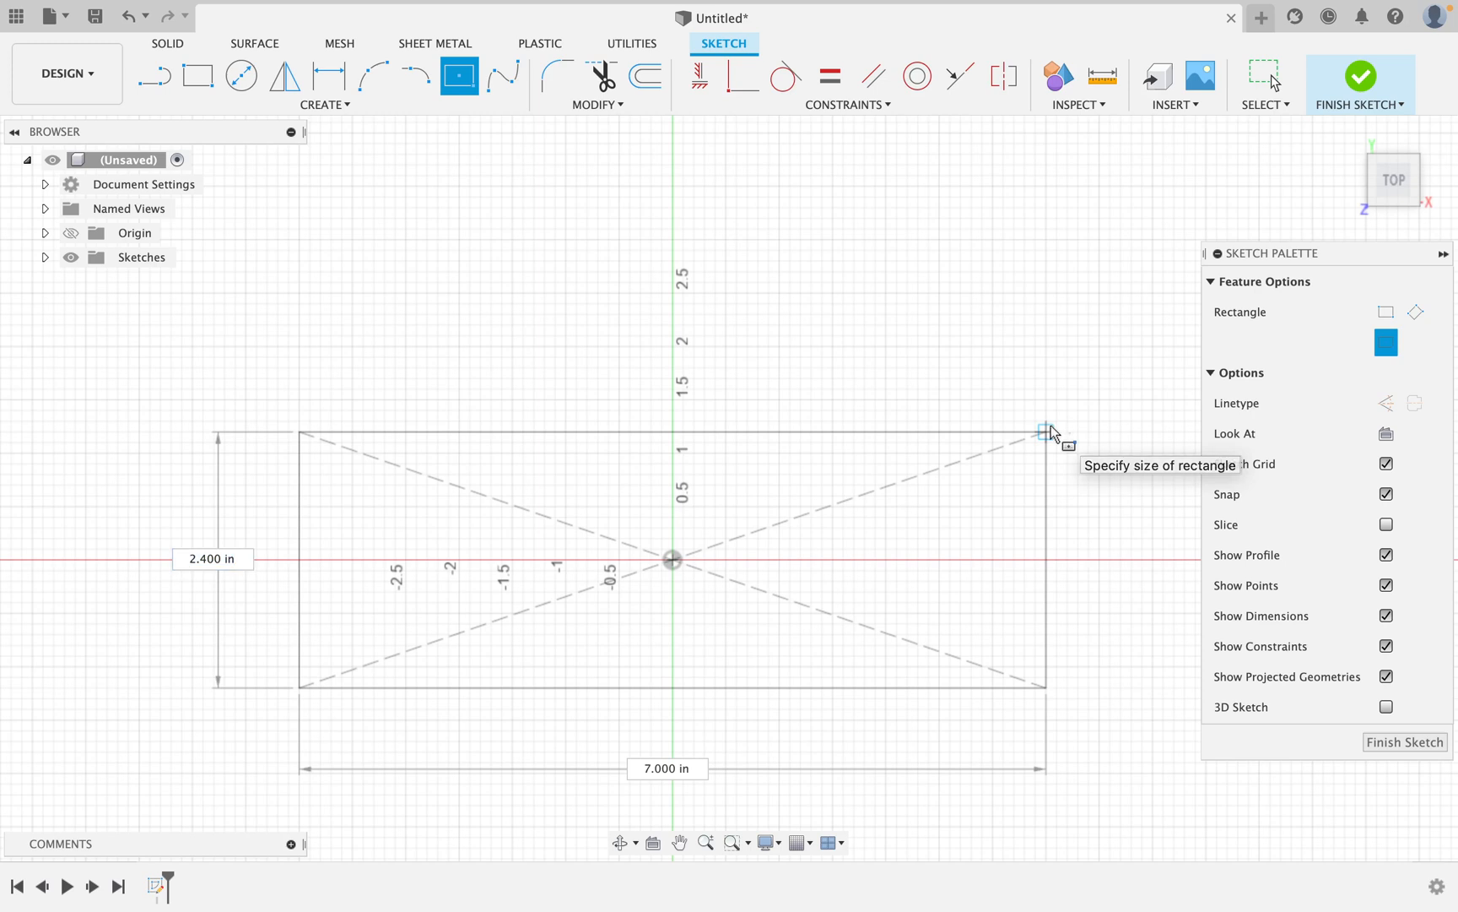
pyautogui.click(1046, 431)
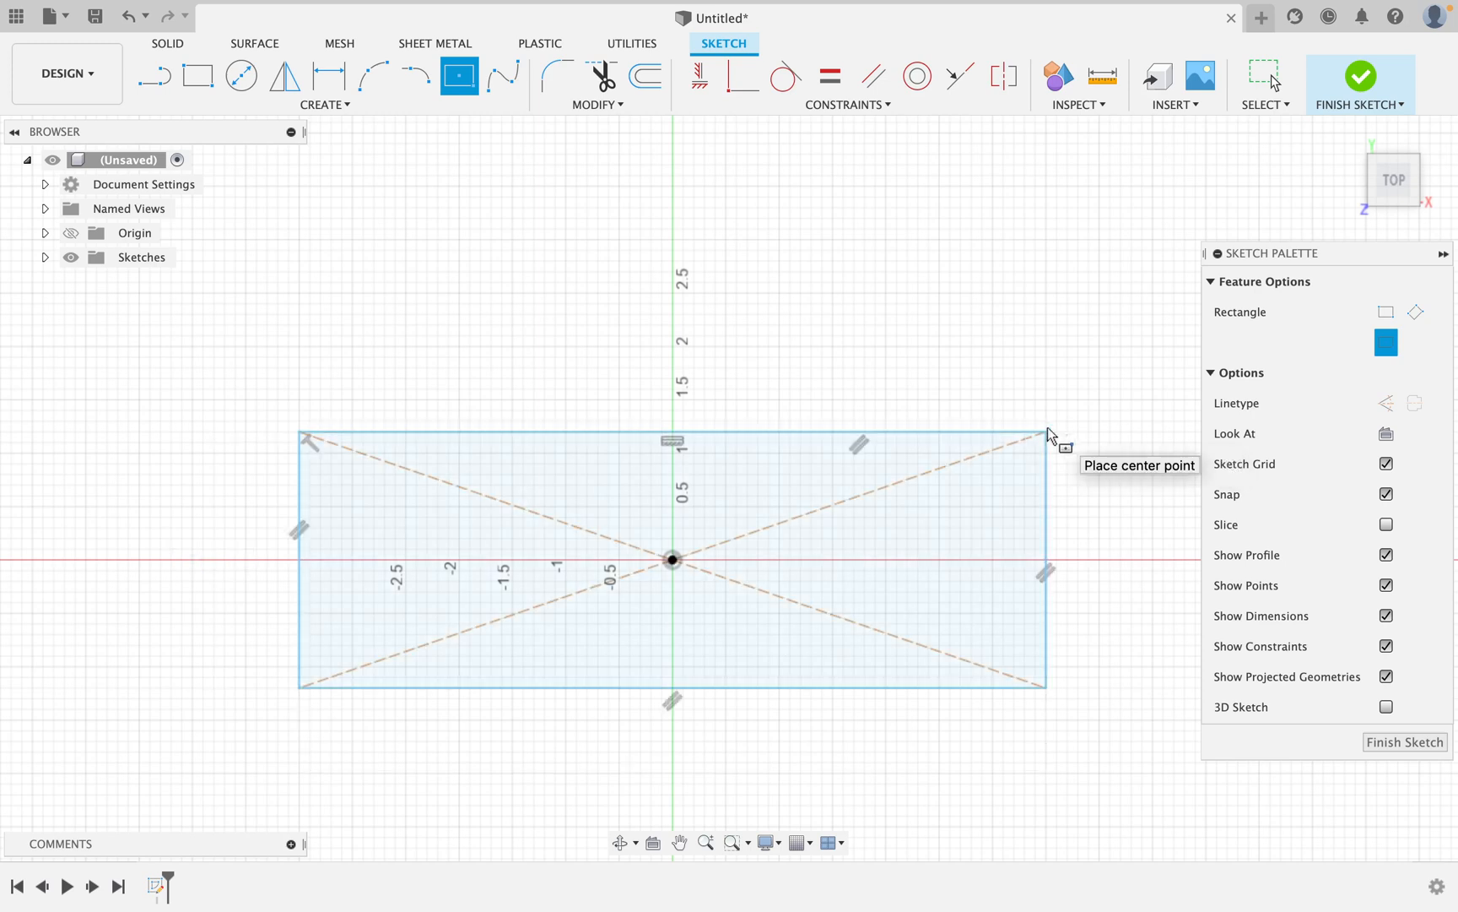
# Dimension the rectangle to 23 in wide and 10 3/8 in deep.
pyautogui.click(328, 78)
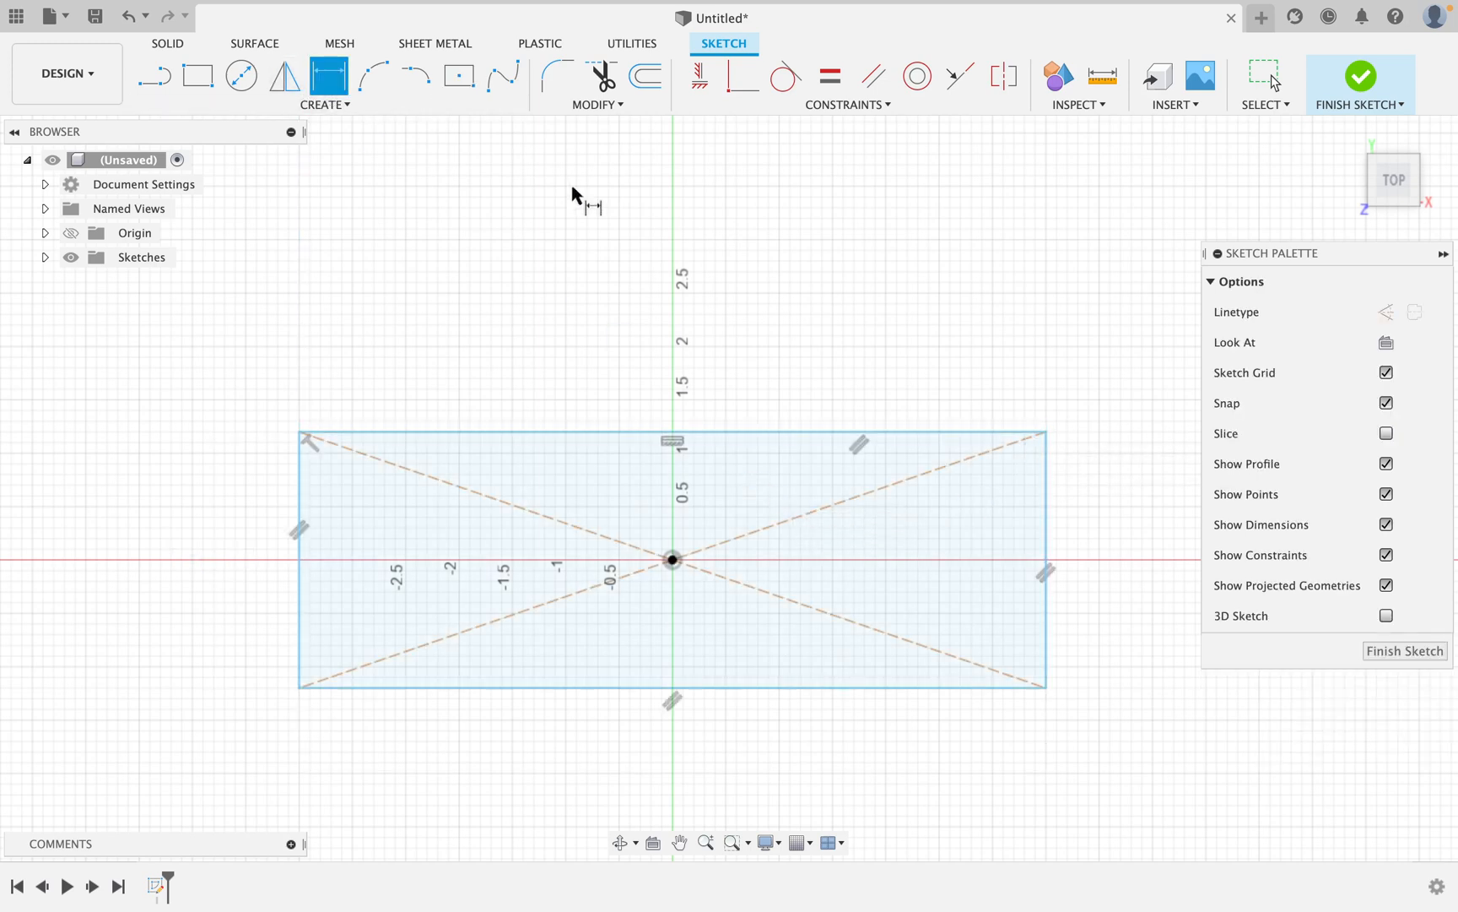
pyautogui.click(722, 436)
pyautogui.click(739, 332)
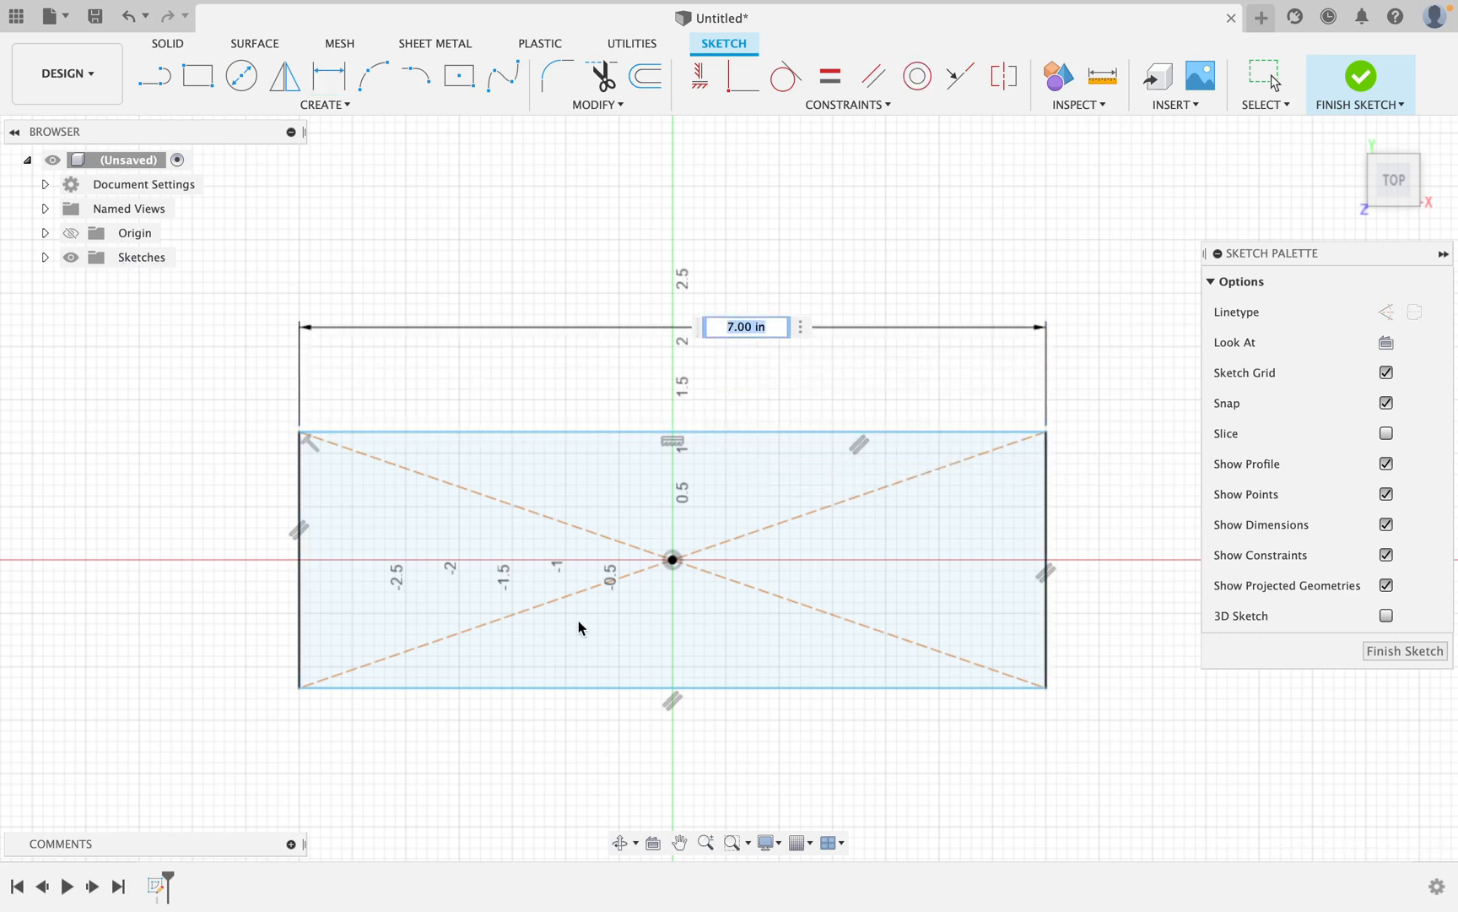
pyautogui.press('Return')
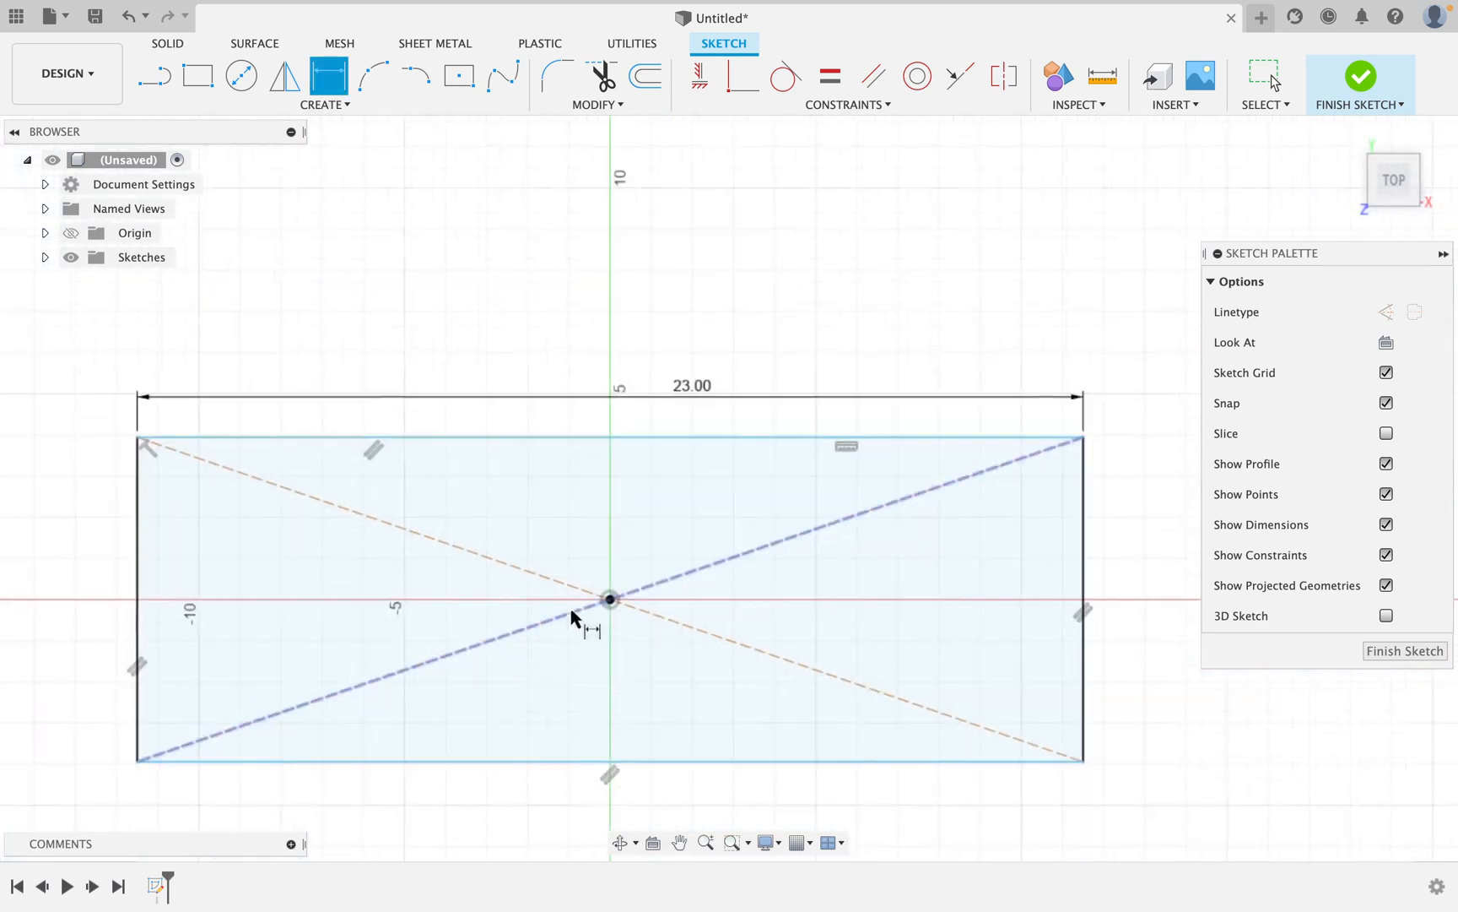
pyautogui.click(301, 581)
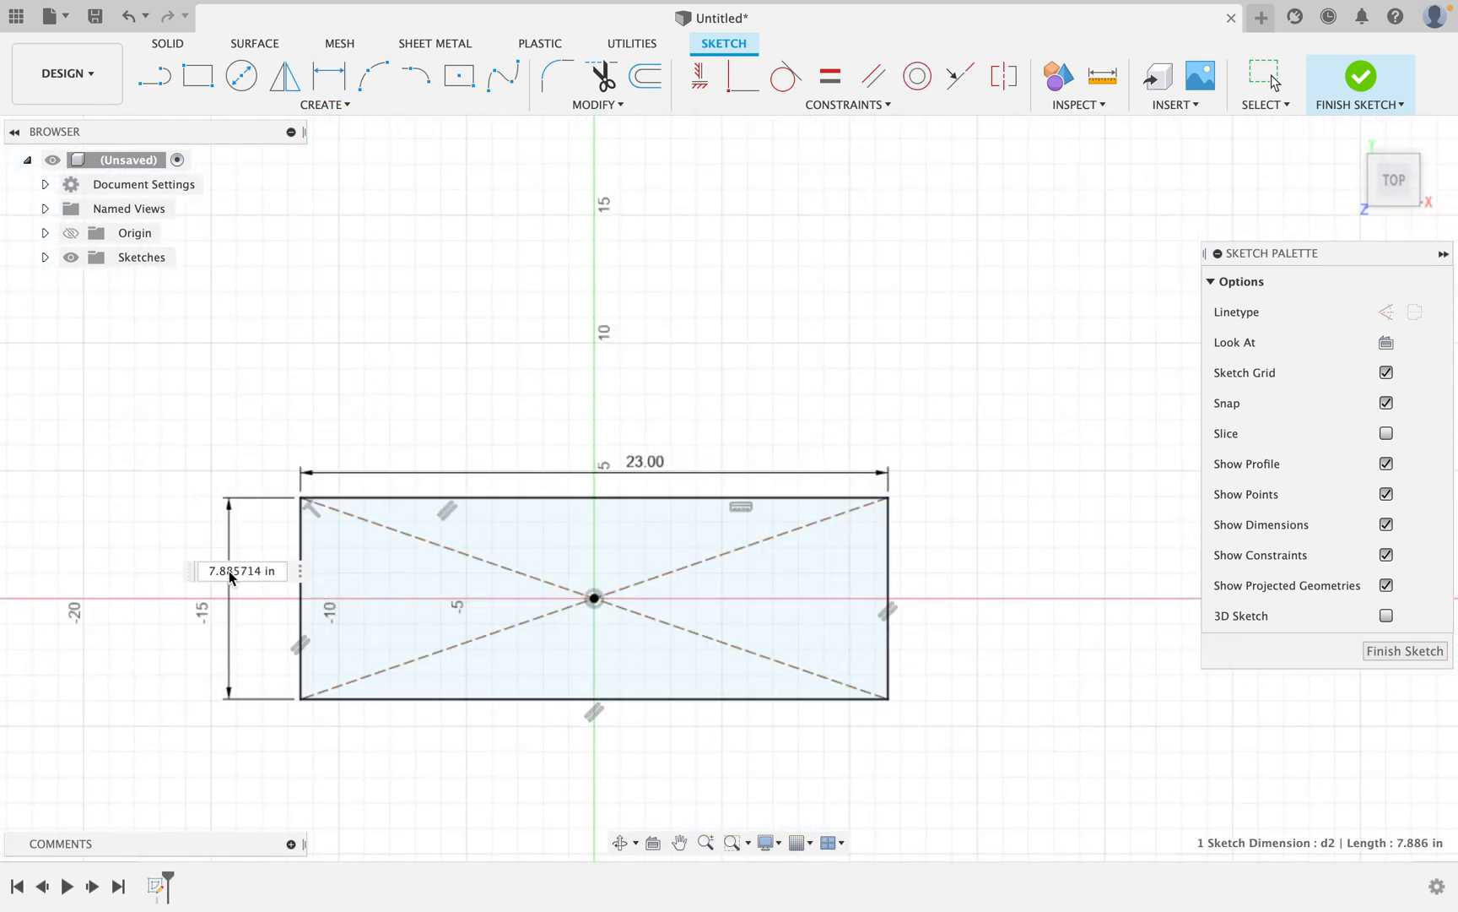
pyautogui.click(226, 575)
pyautogui.write('10 3/8')
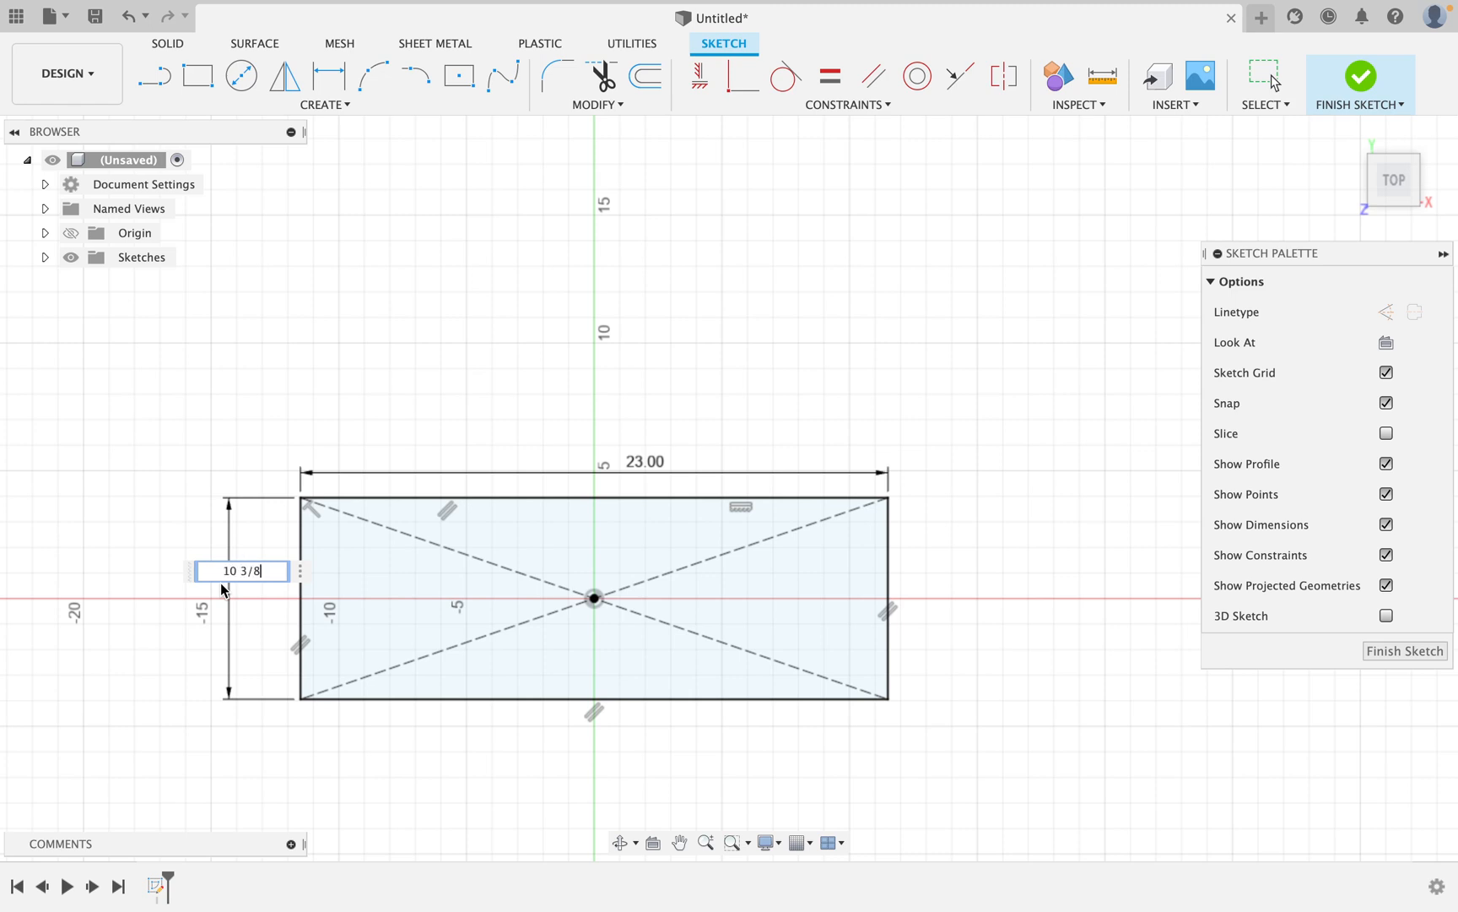
pyautogui.press('Return')
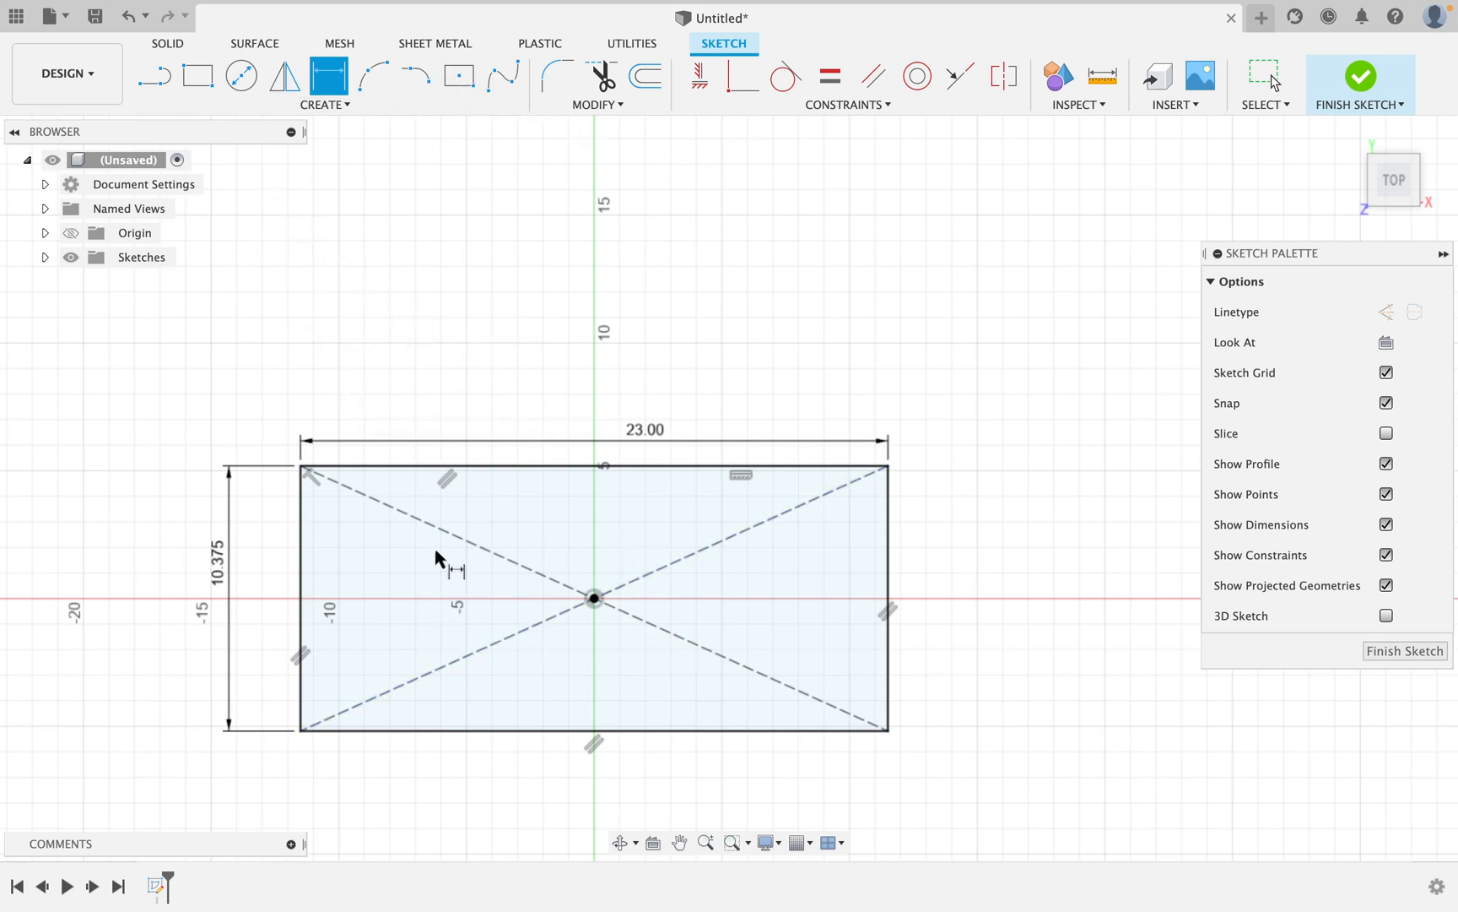
# Sketch a small center rectangle on the large rectangle's upper-left corner and constrain its adjacent sides equal, making a square about 2.7 in wide.
pyautogui.click(456, 77)
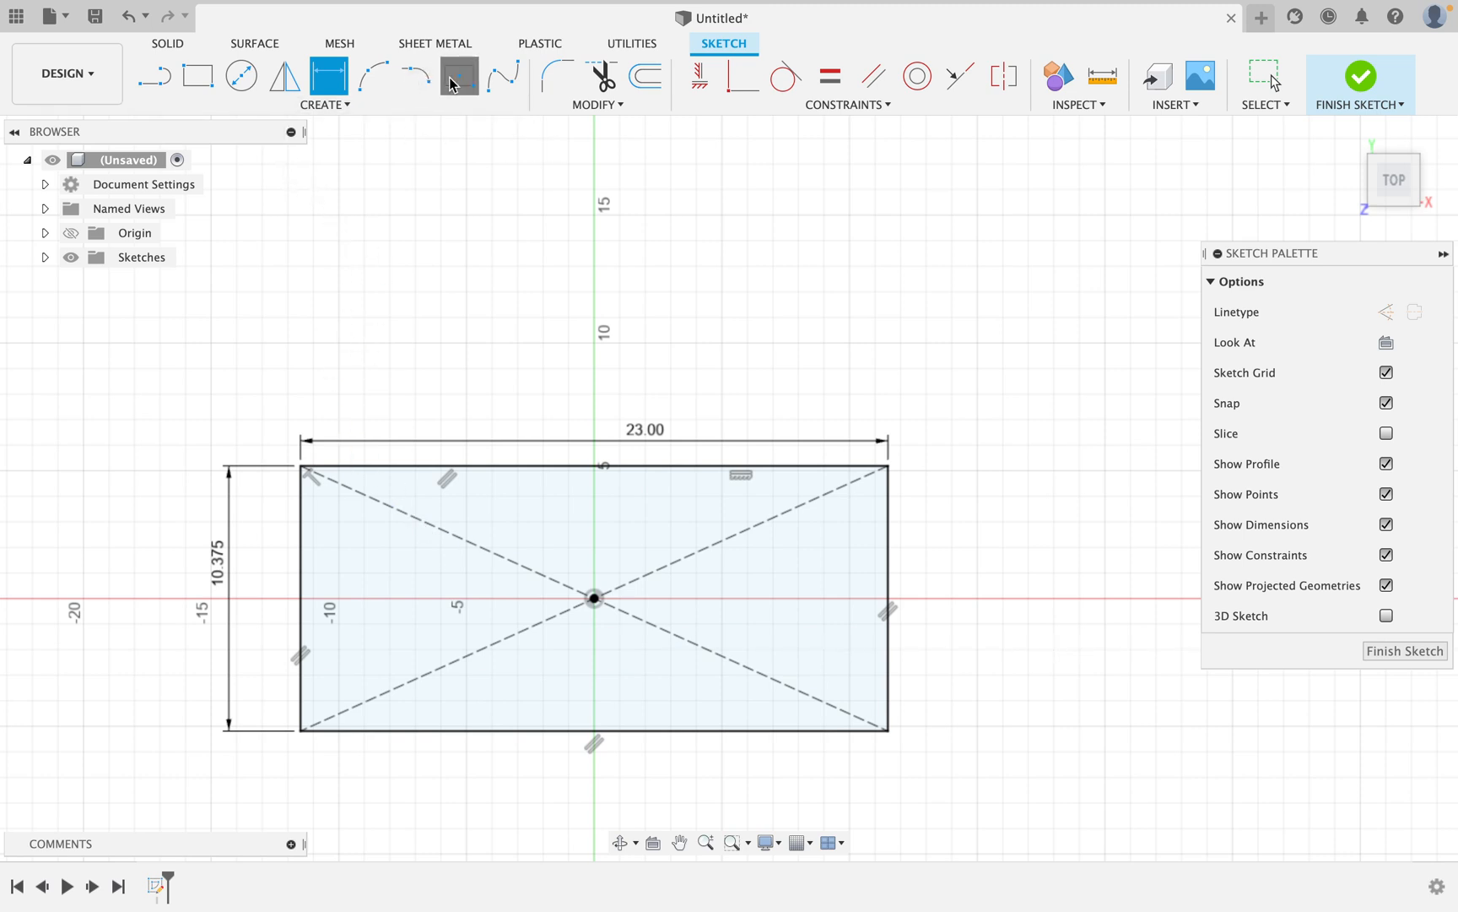
pyautogui.click(303, 466)
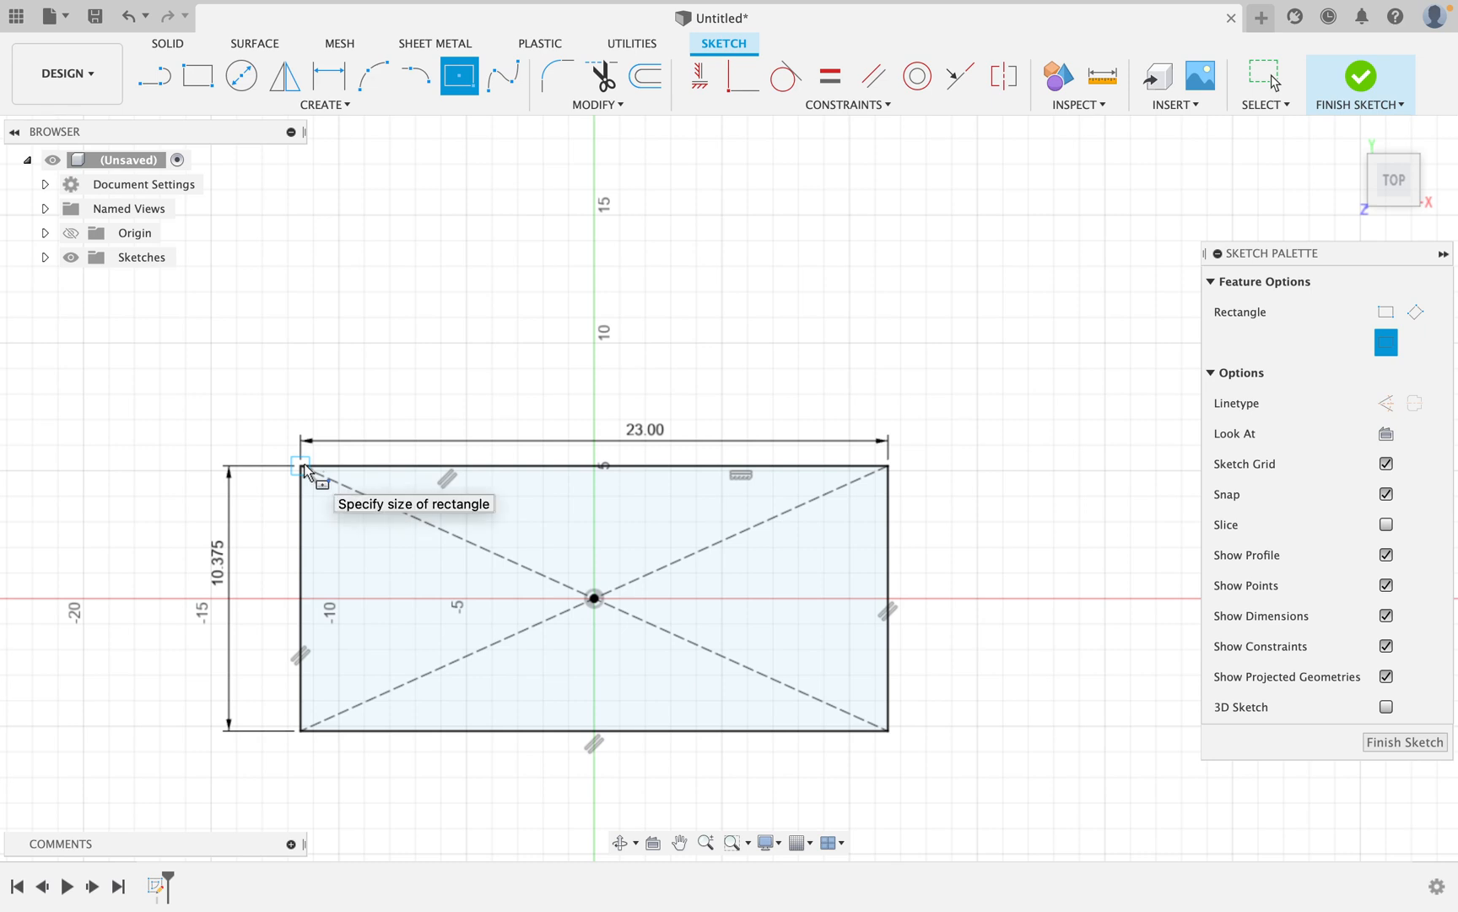
pyautogui.click(340, 436)
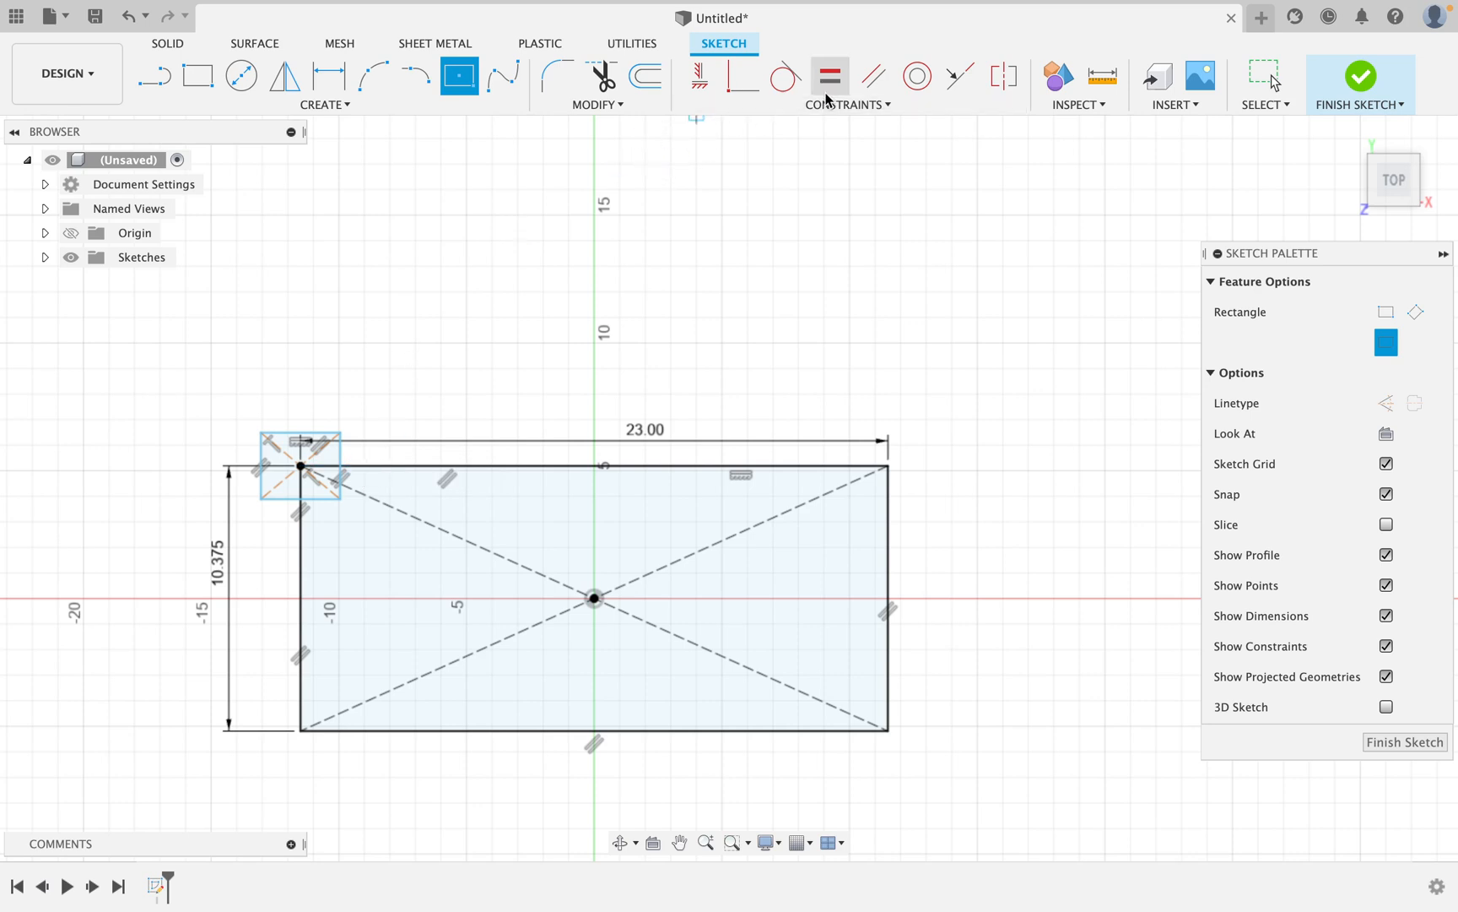
pyautogui.click(828, 92)
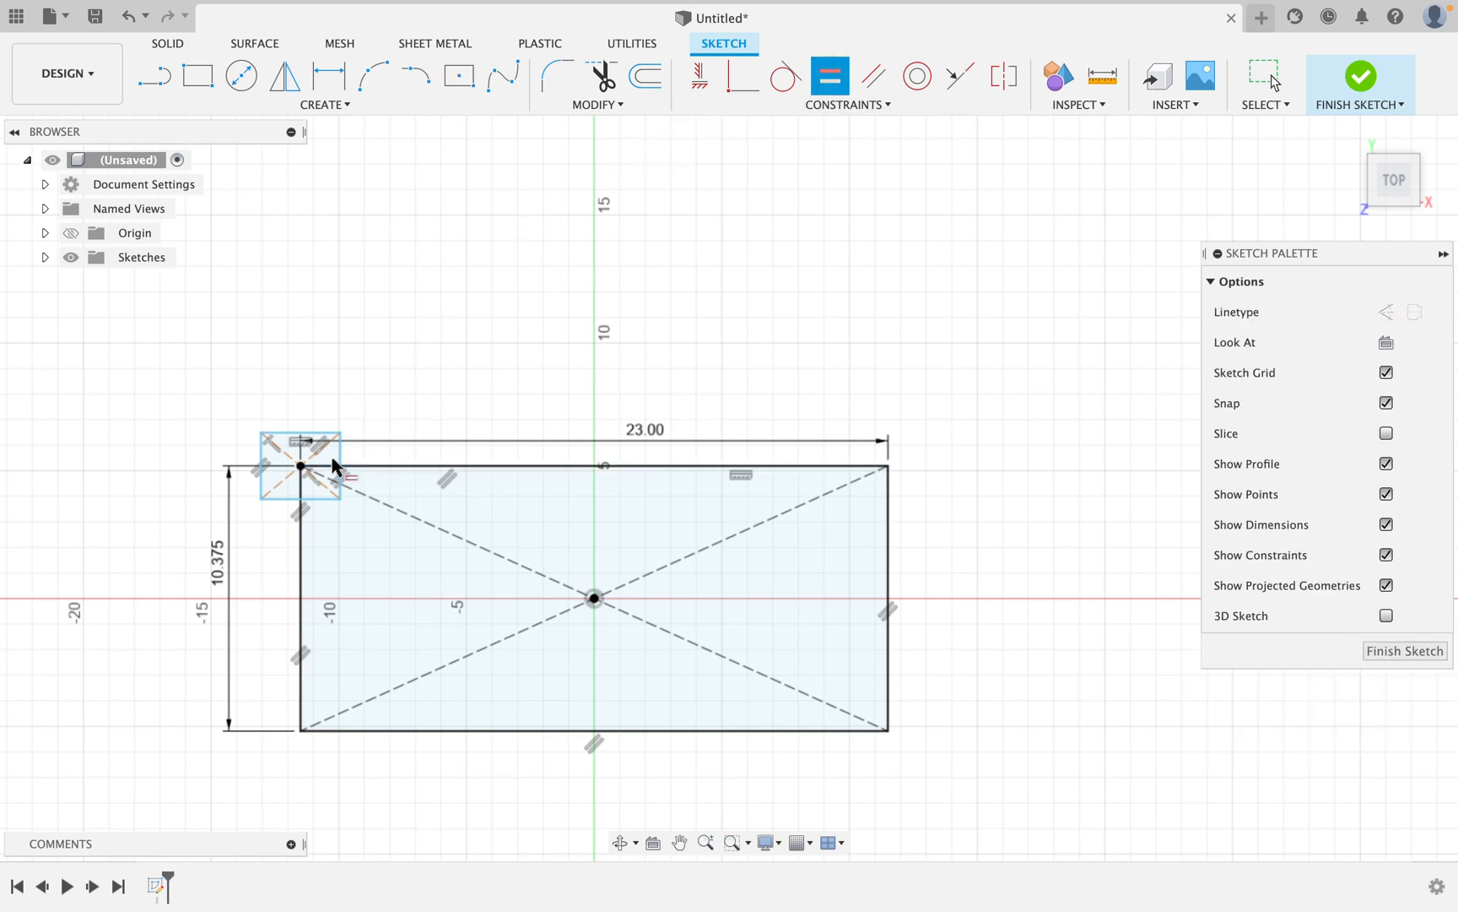
pyautogui.click(264, 467)
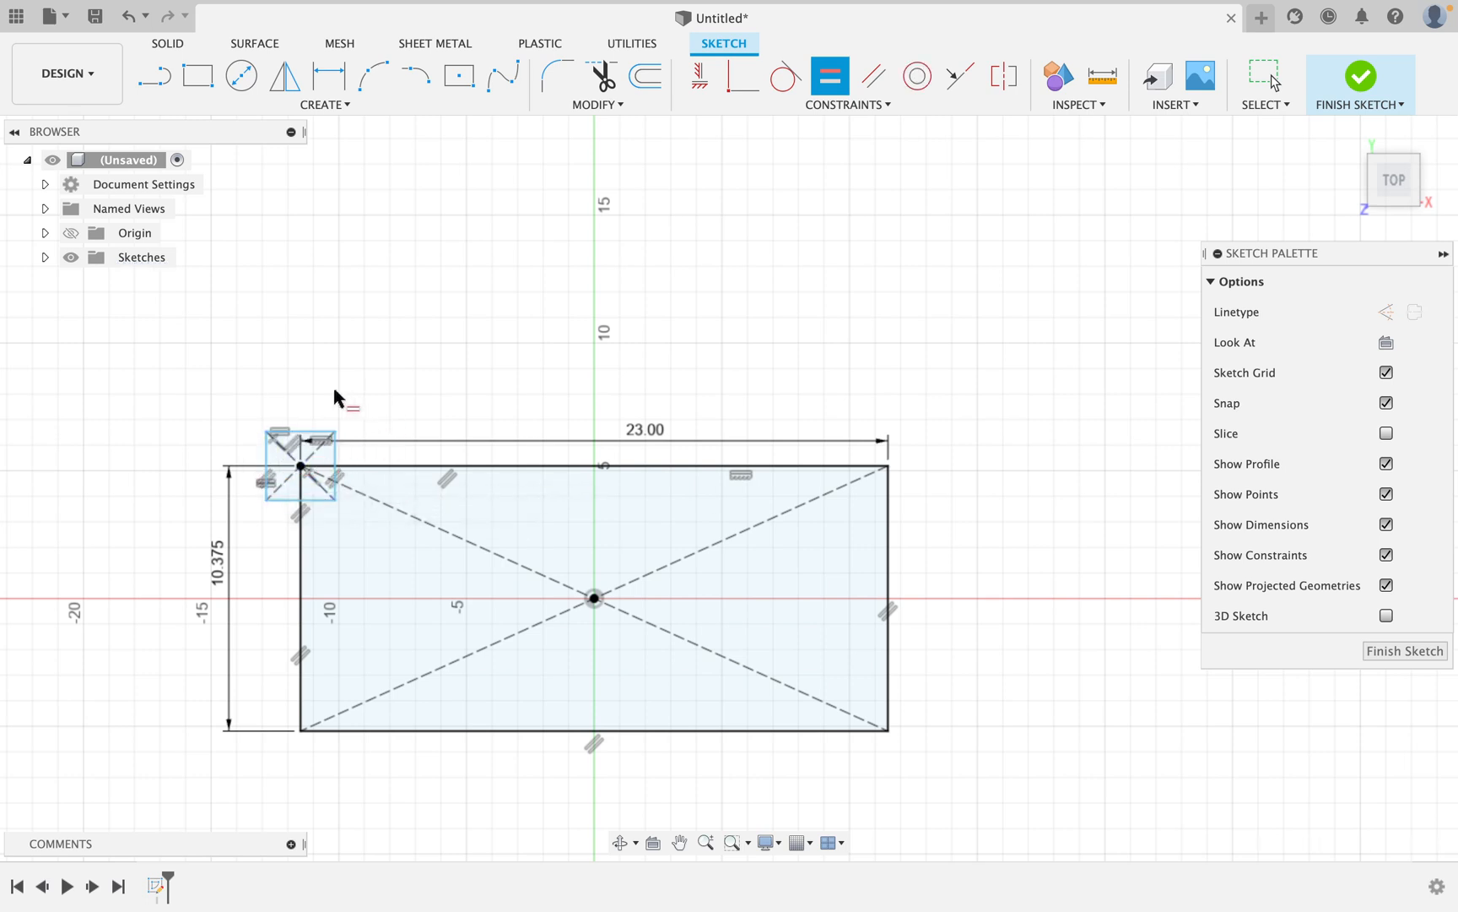
# Set the small corner square's width to 1 7/8 in and finish the sketch.
pyautogui.click(324, 84)
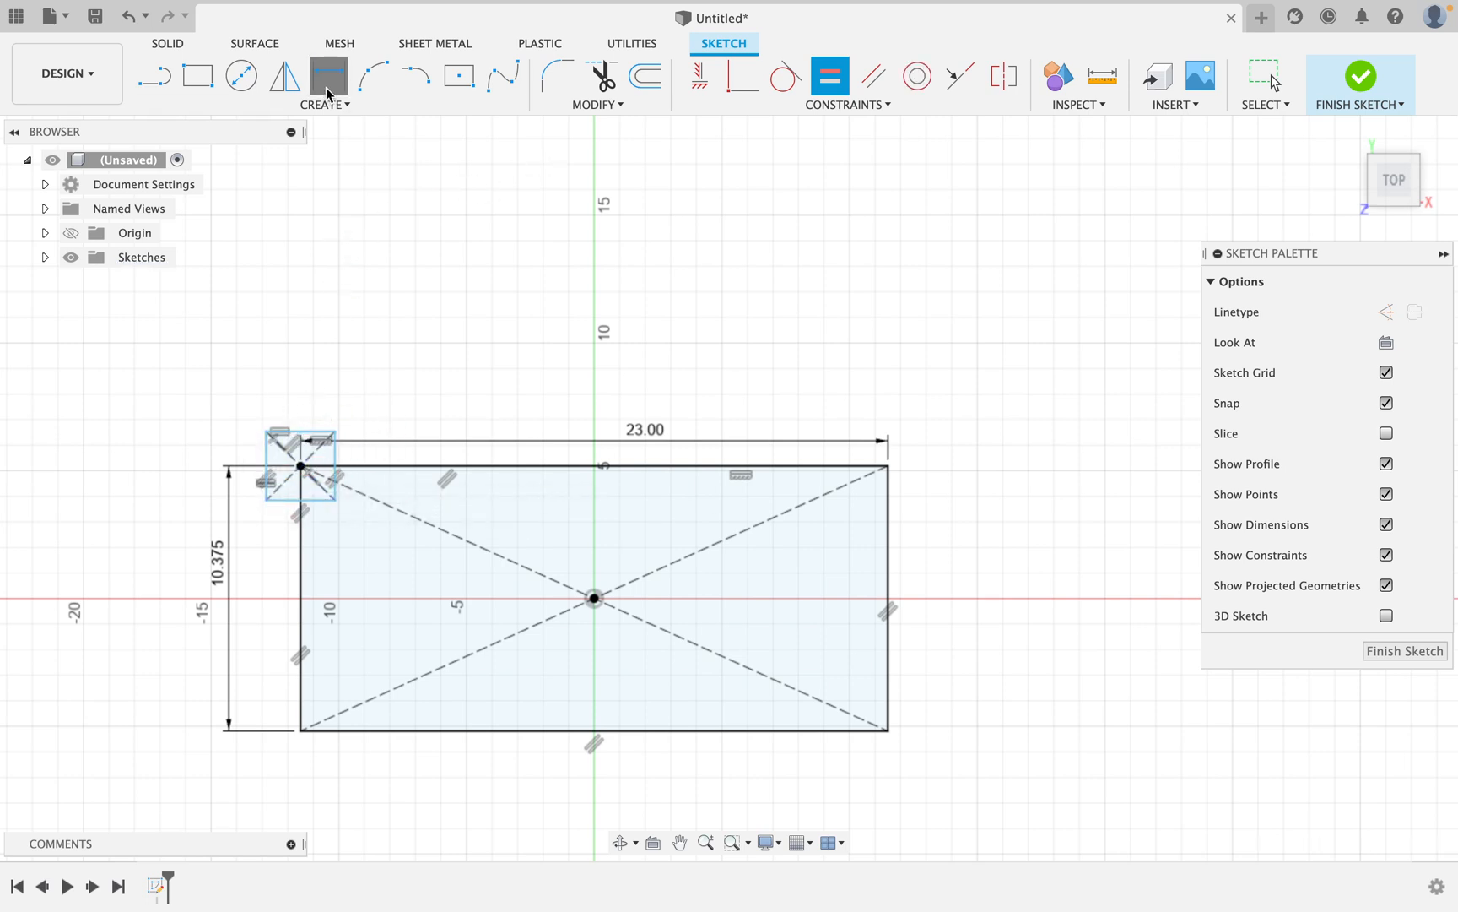
pyautogui.click(306, 436)
pyautogui.click(300, 412)
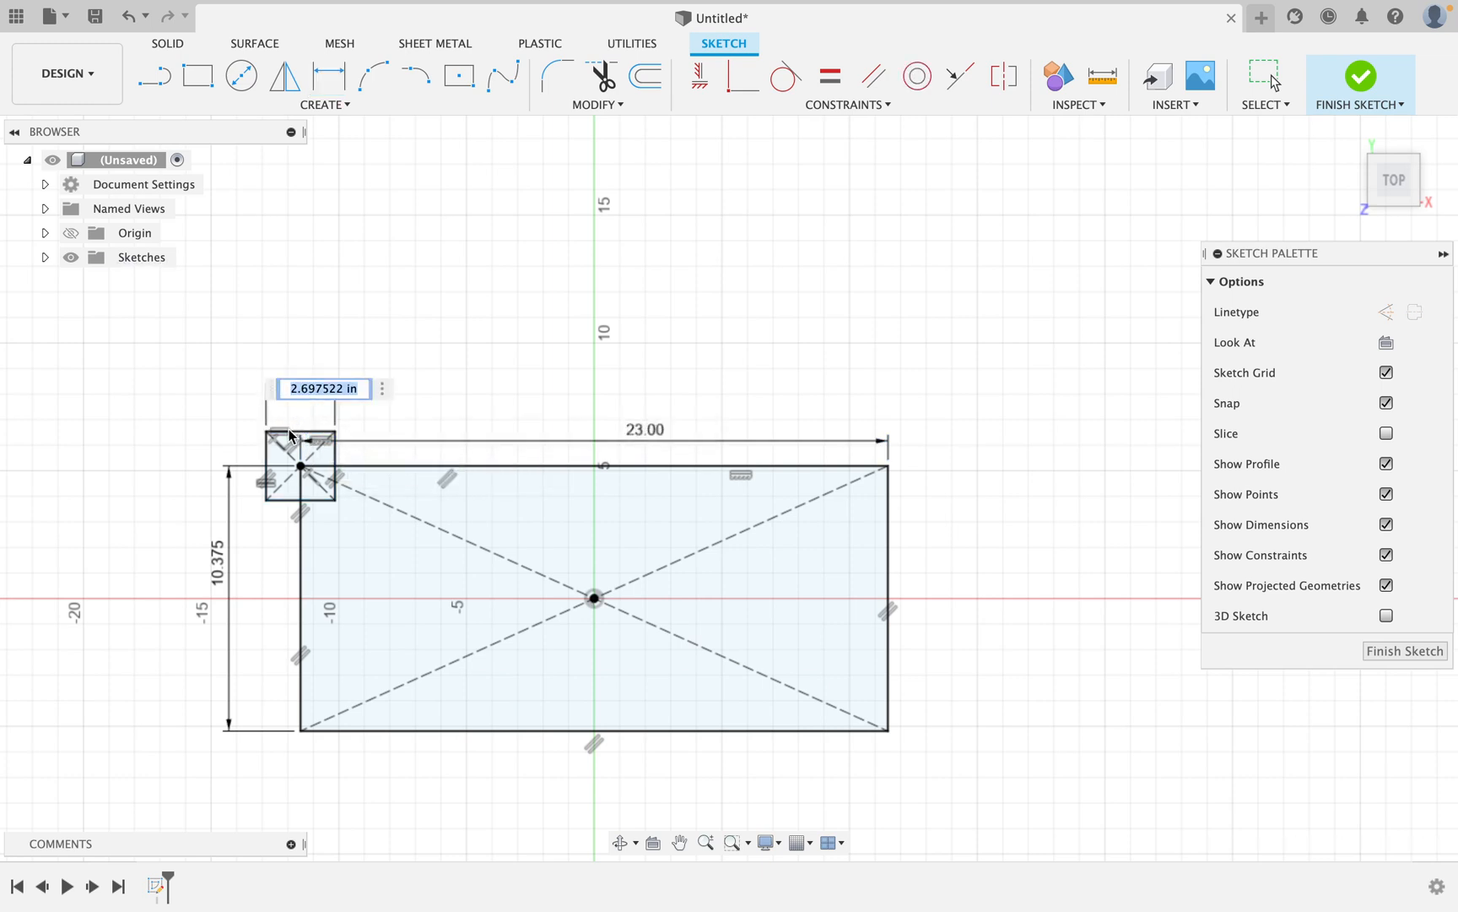
pyautogui.write('1 7/')
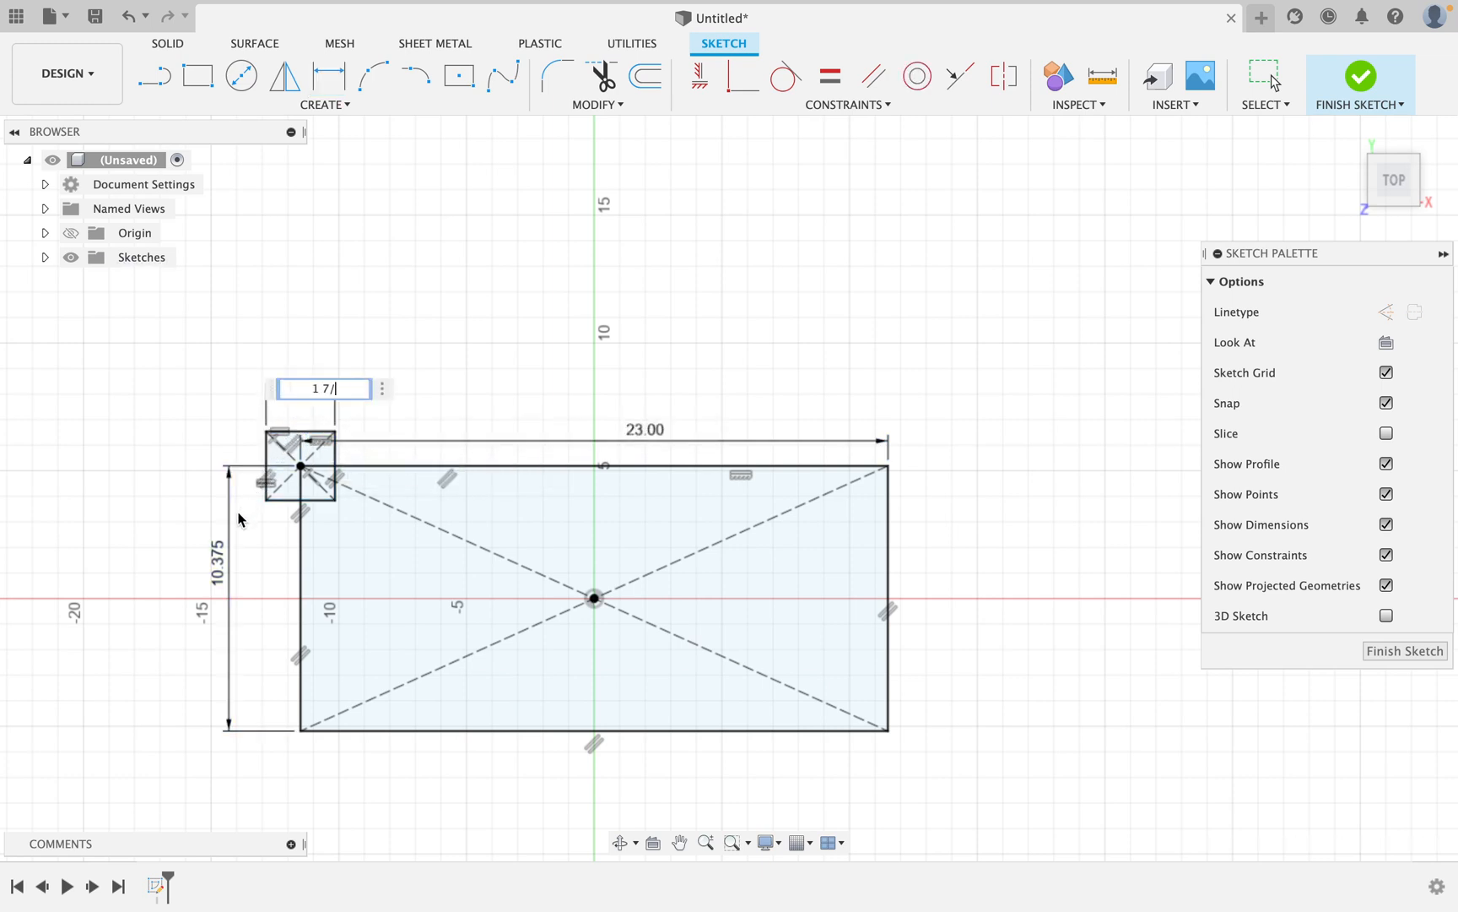
pyautogui.write('8')
pyautogui.press('Return')
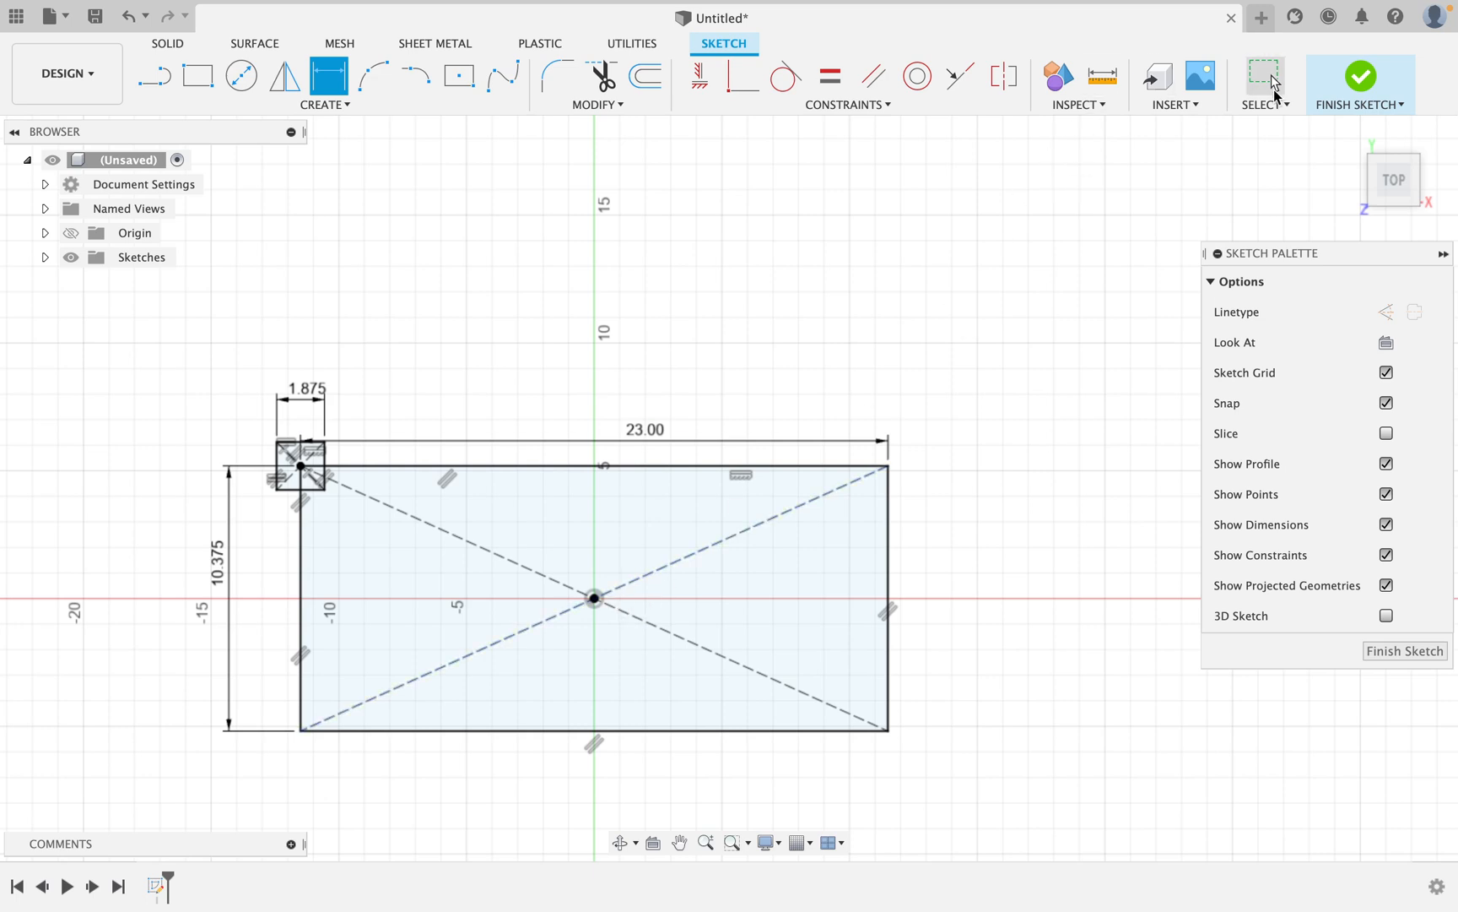
pyautogui.click(1356, 83)
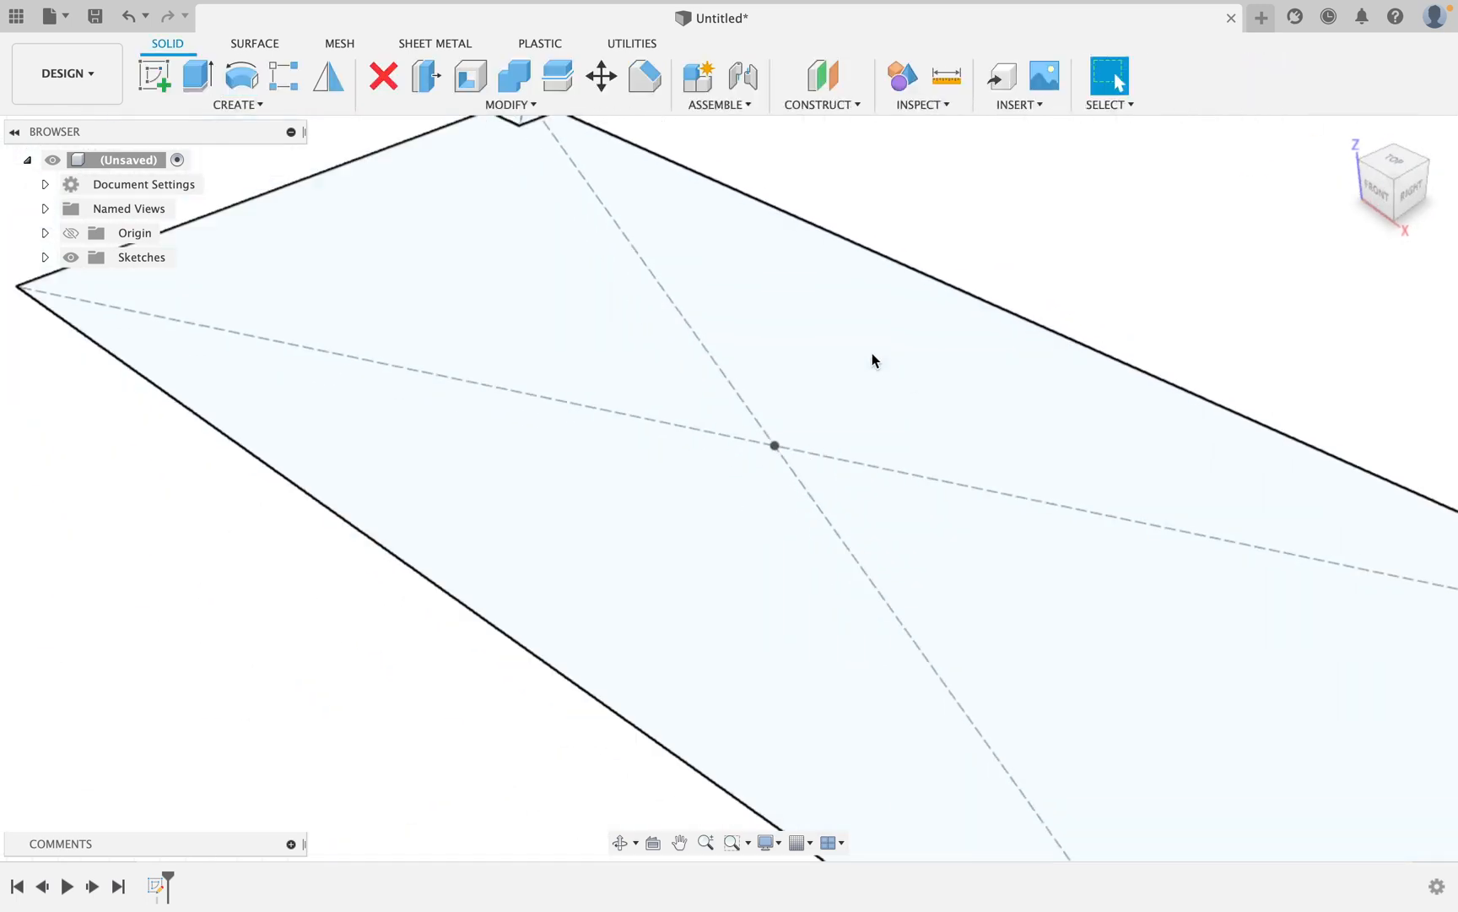
pyautogui.moveTo(723, 357)
pyautogui.keyDown('shift'); pyautogui.mouseDown(button='middle')
pyautogui.moveTo(785, 319)
pyautogui.moveTo(808, 362)
pyautogui.moveTo(781, 358)
pyautogui.moveTo(791, 374)
pyautogui.moveTo(740, 394)
pyautogui.mouseUp(button='middle'); pyautogui.keyUp('shift')
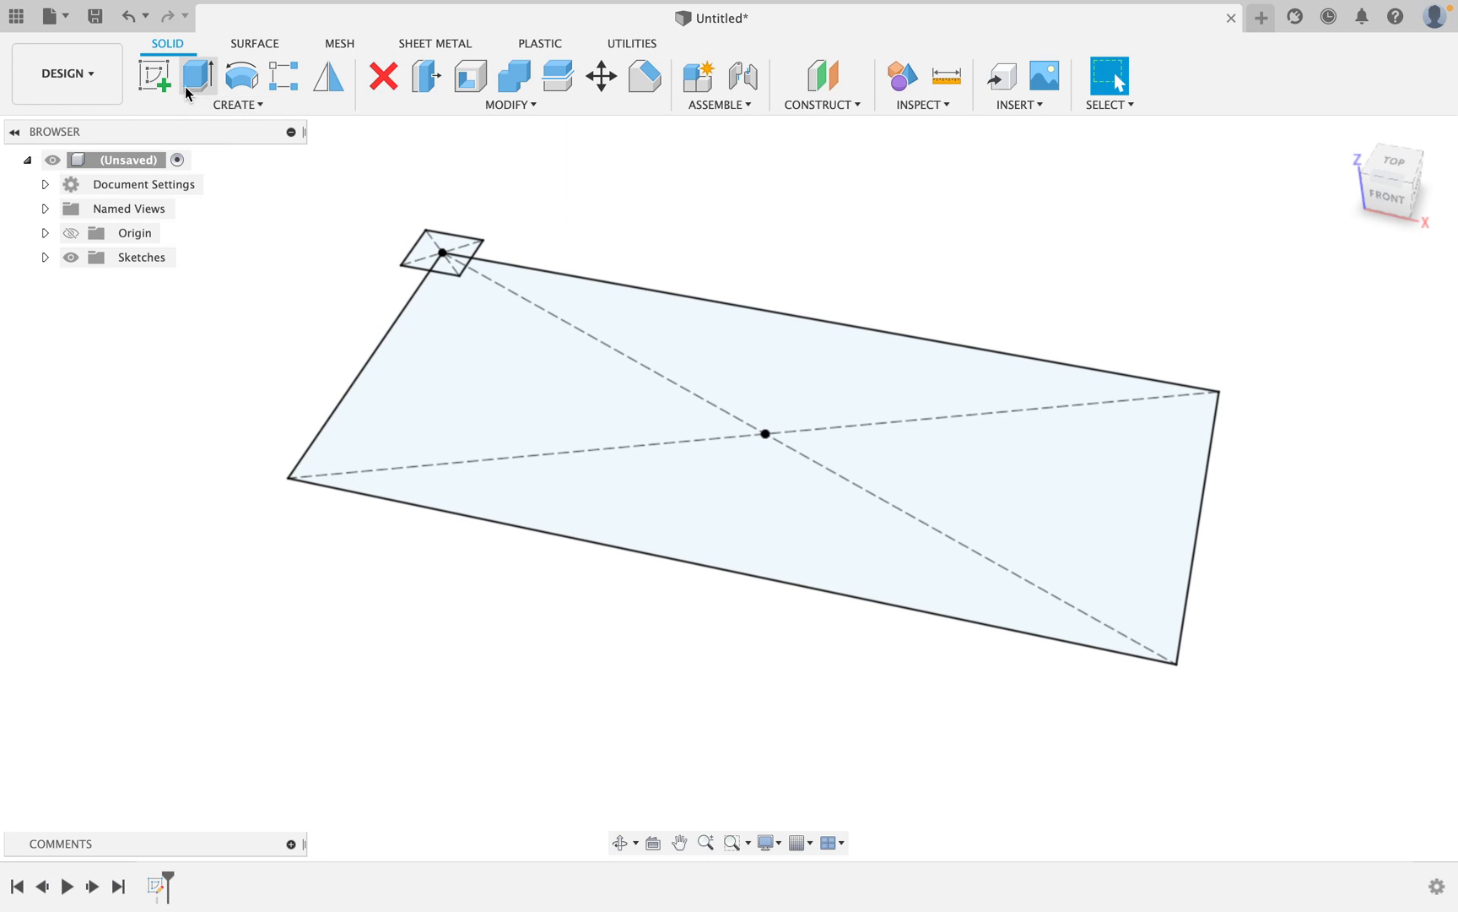
pyautogui.click(212, 87)
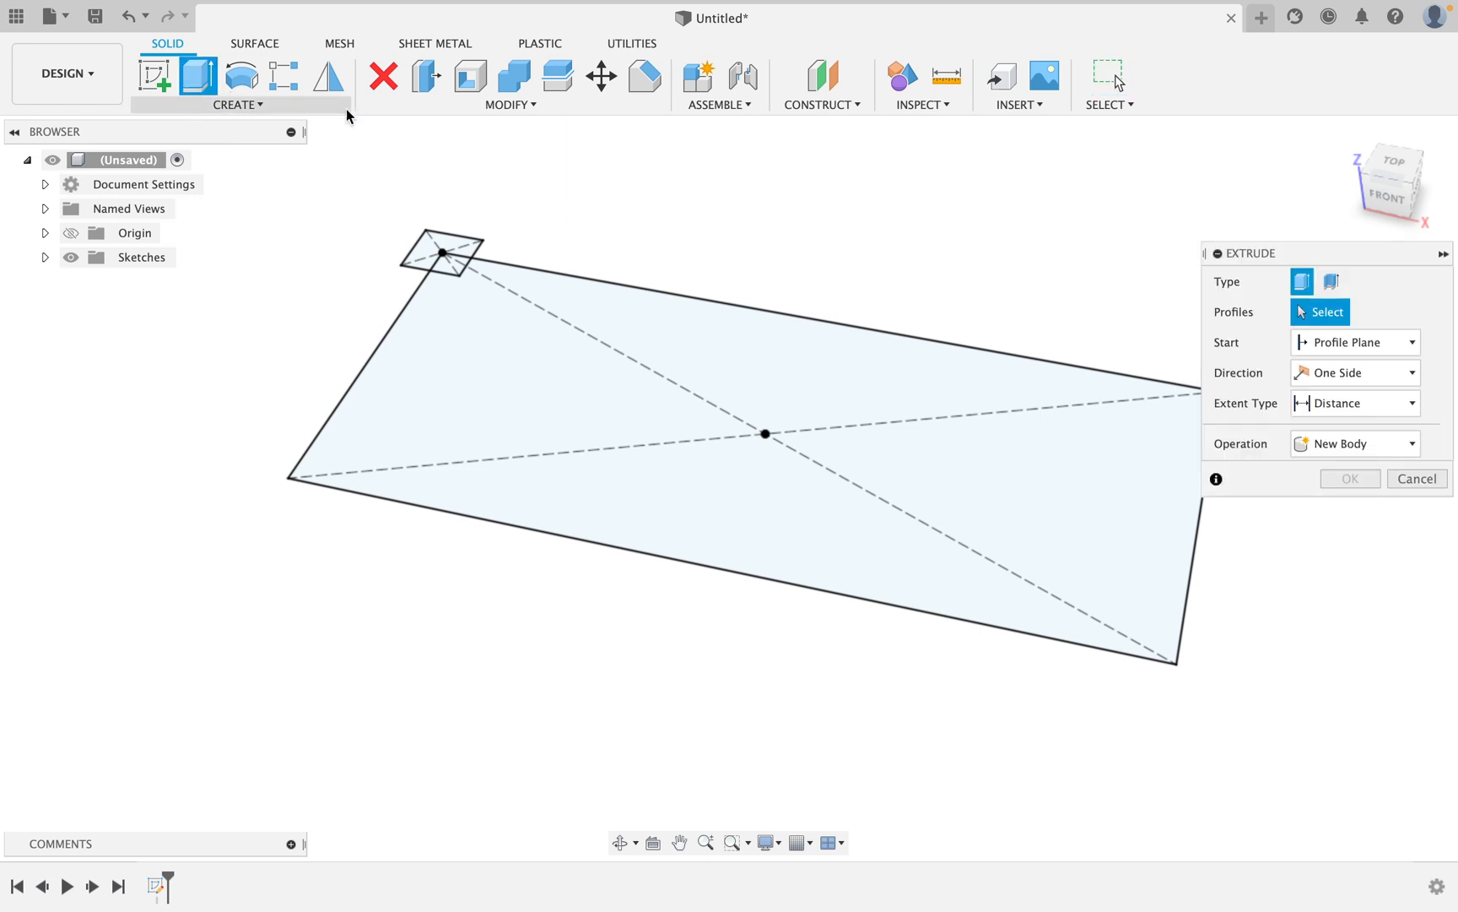
pyautogui.click(454, 250)
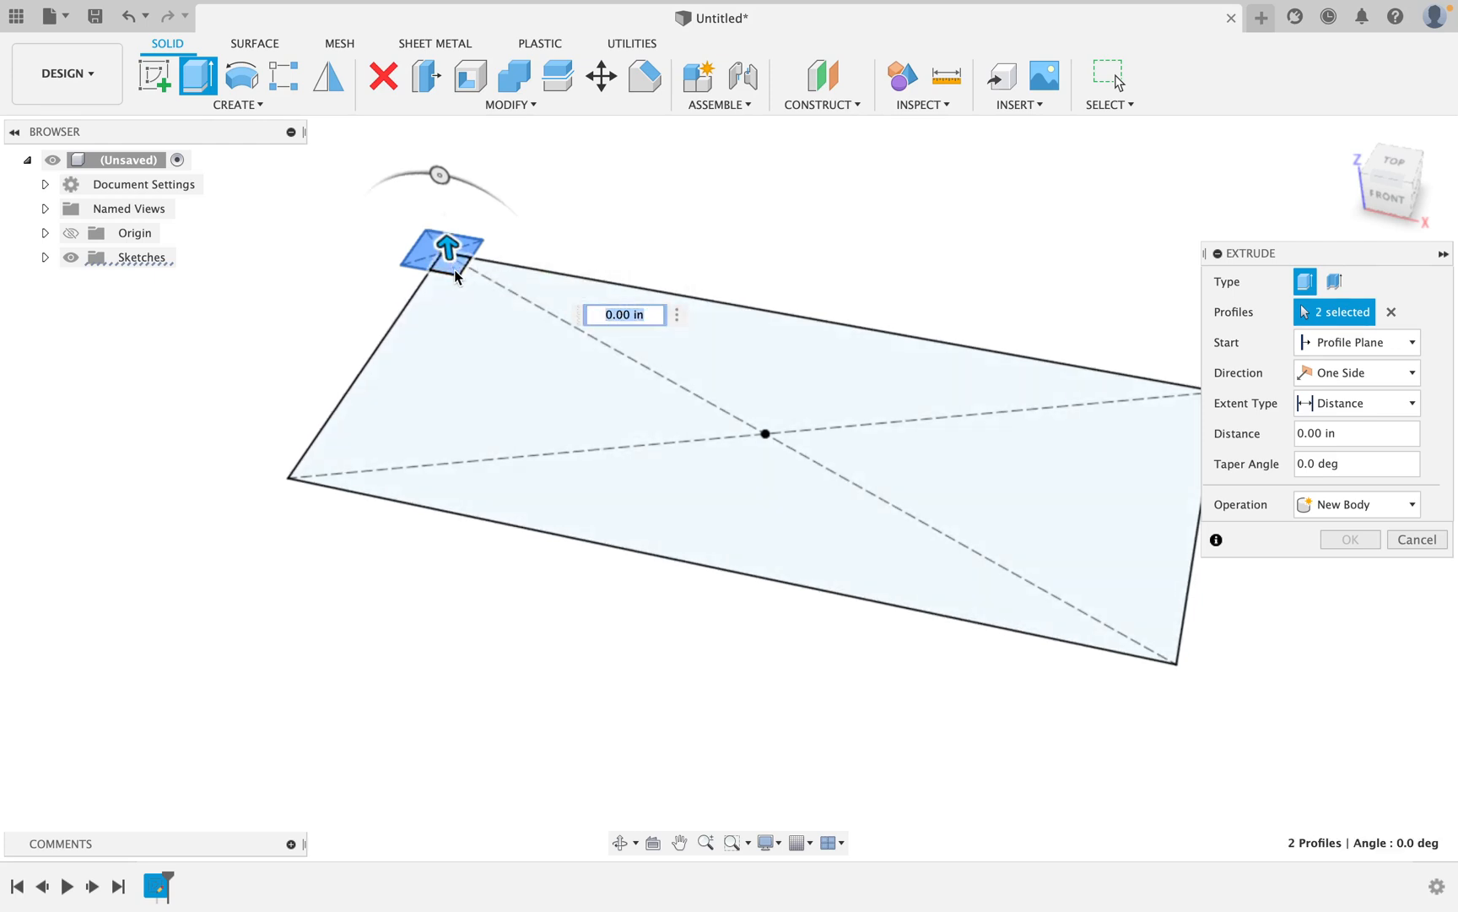
pyautogui.click(1405, 540)
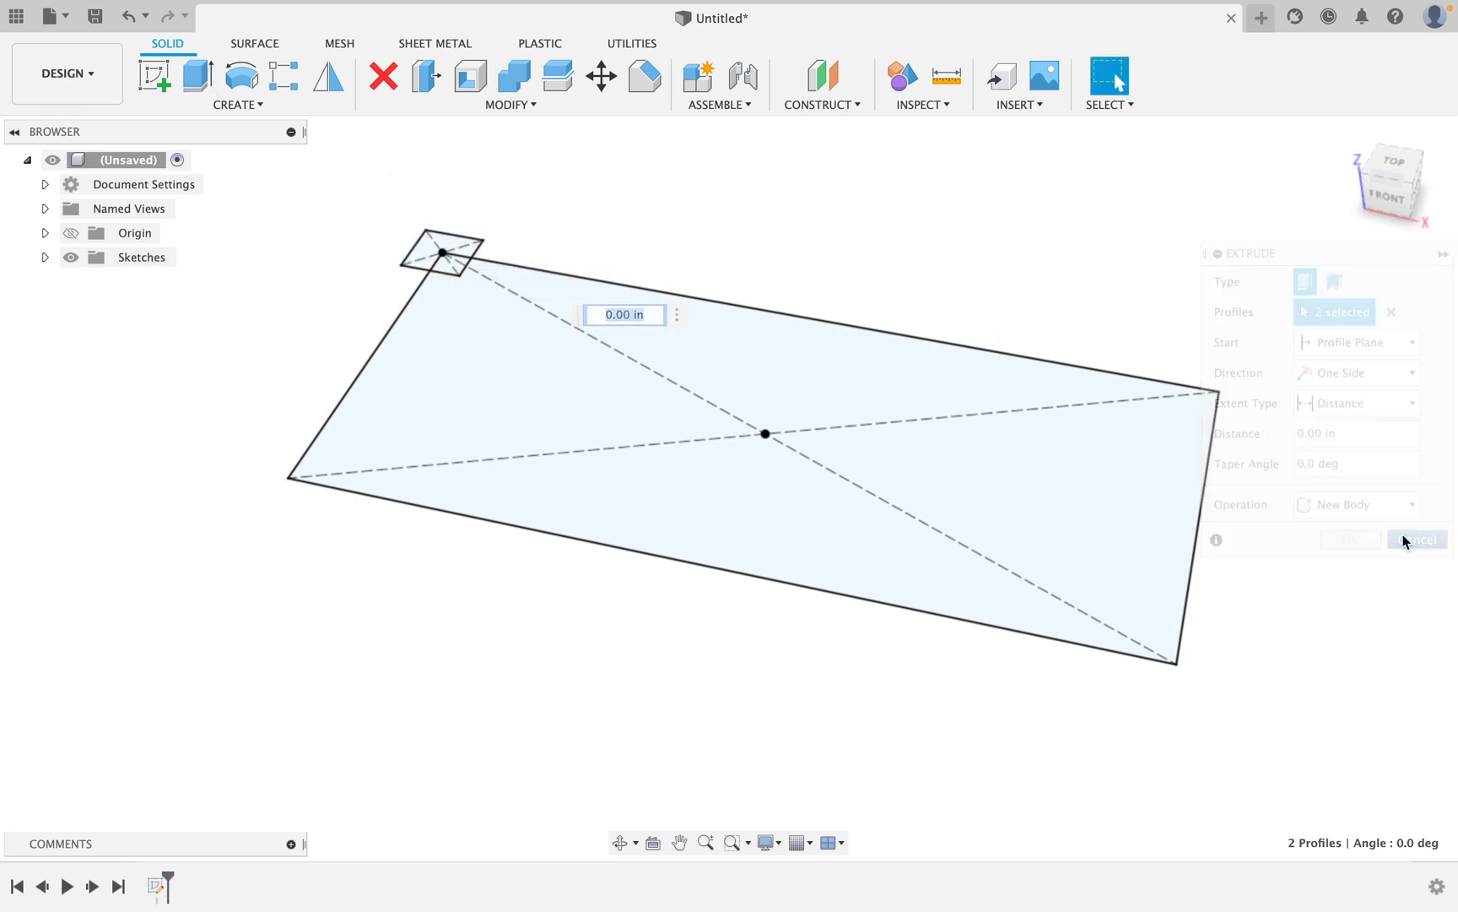
# Extrude the large rectangle together with its overlap with the corner square 11/16 in as a new component.
pyautogui.click(209, 87)
pyautogui.click(962, 536)
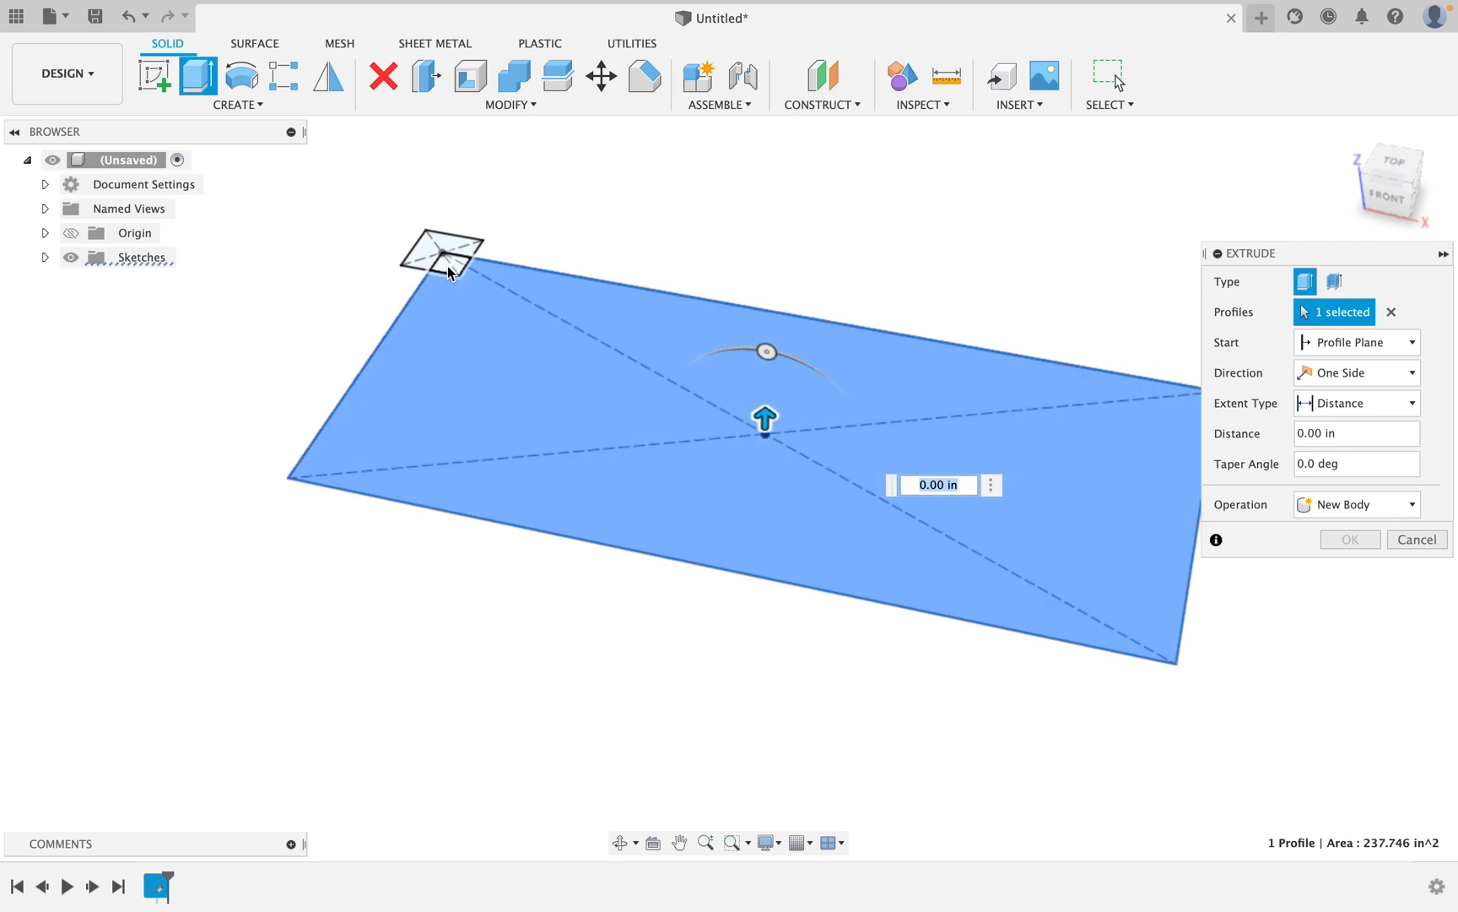
pyautogui.click(448, 265)
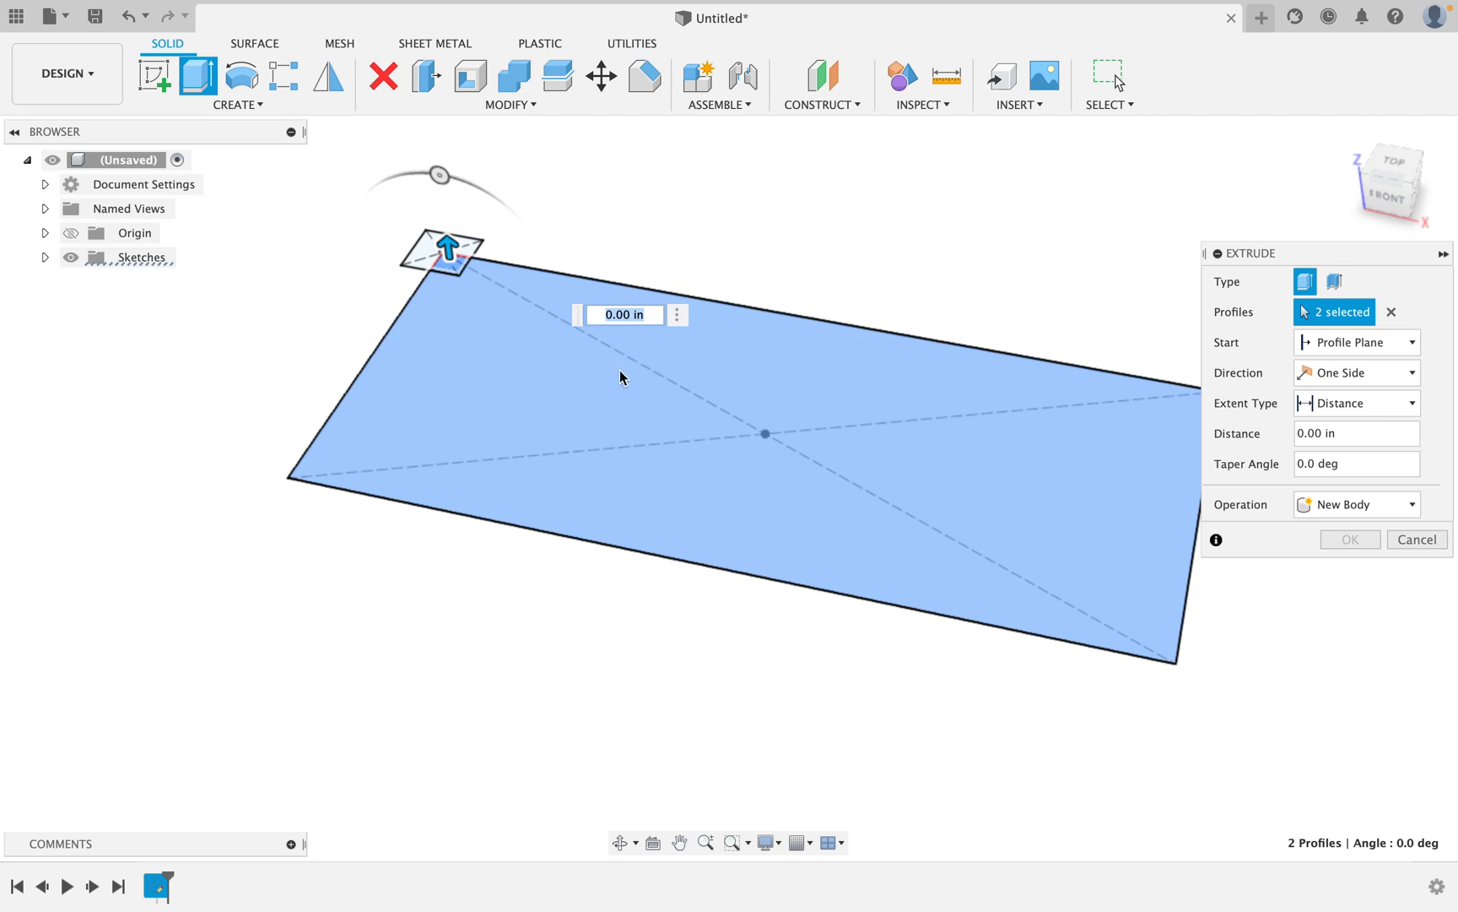
pyautogui.write('16')
pyautogui.press('Return')
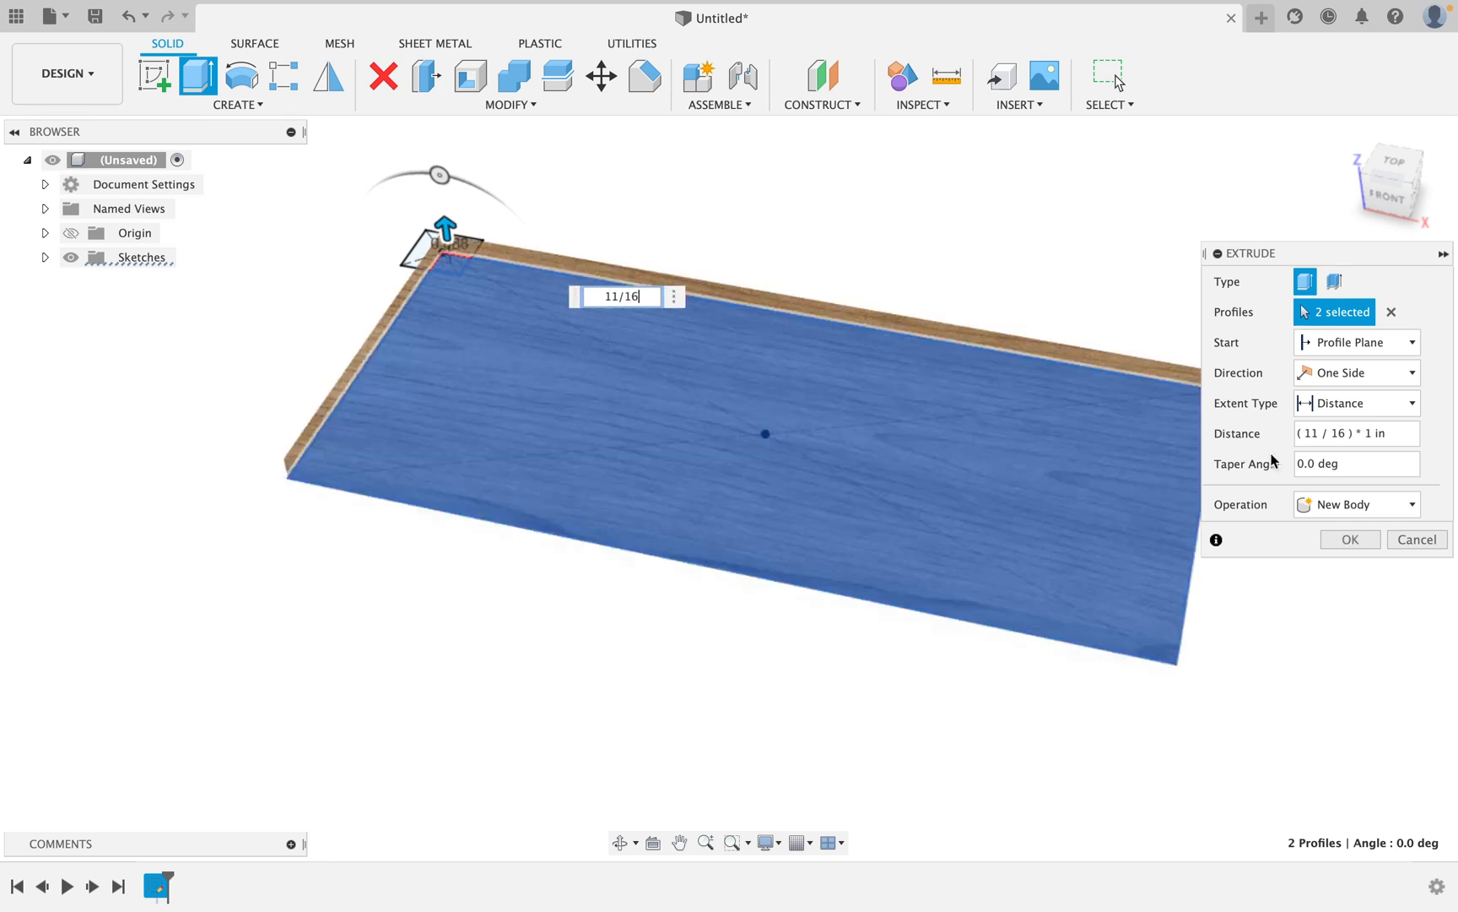
pyautogui.click(1353, 503)
pyautogui.click(1369, 617)
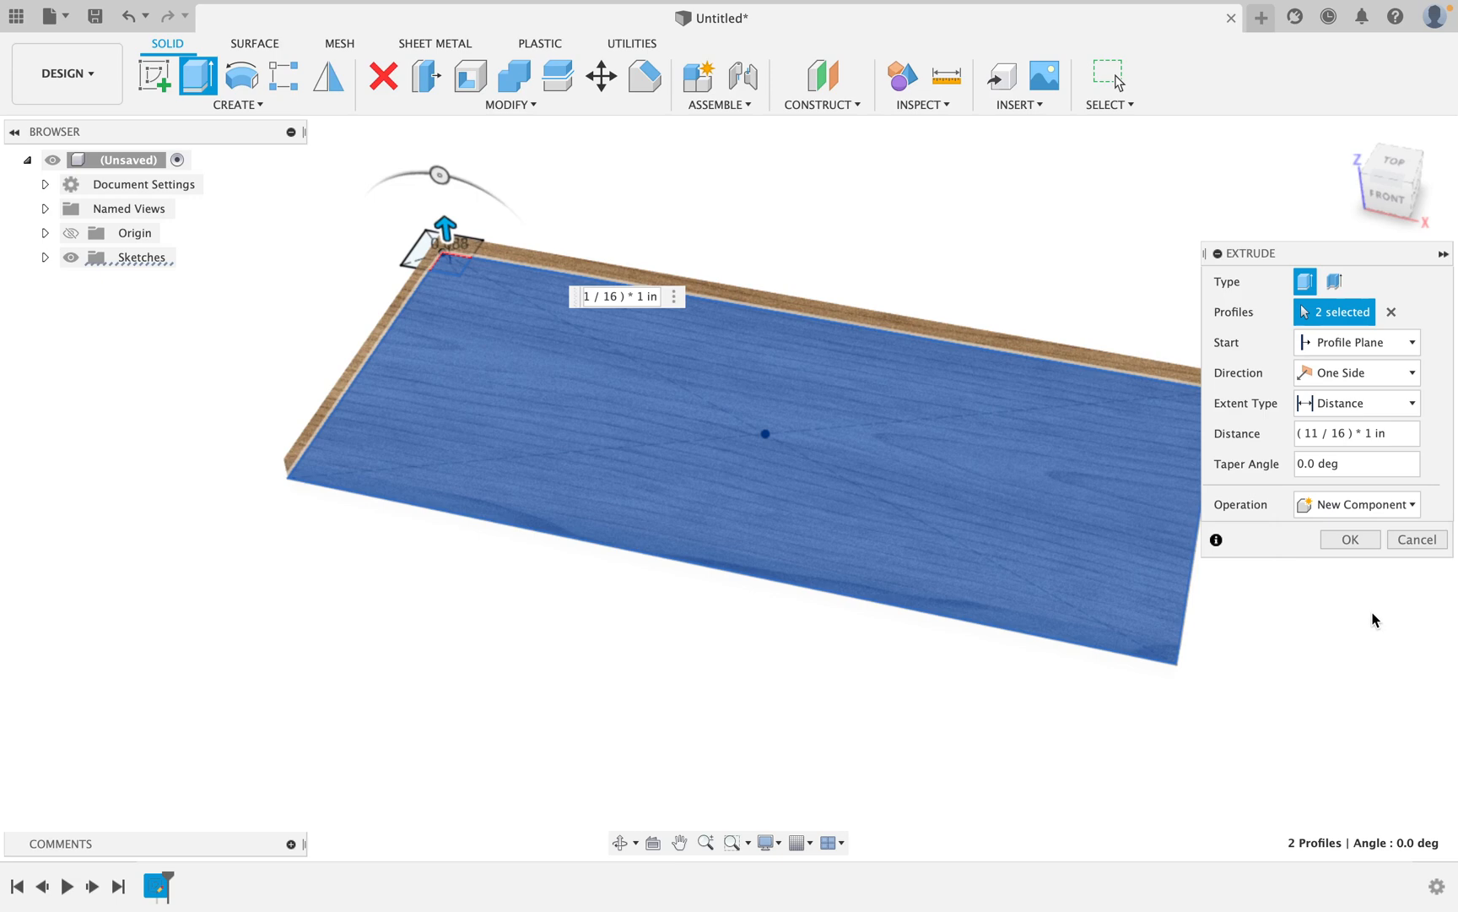
pyautogui.click(1363, 544)
# Rename the new board component as "shelves".
pyautogui.click(167, 280)
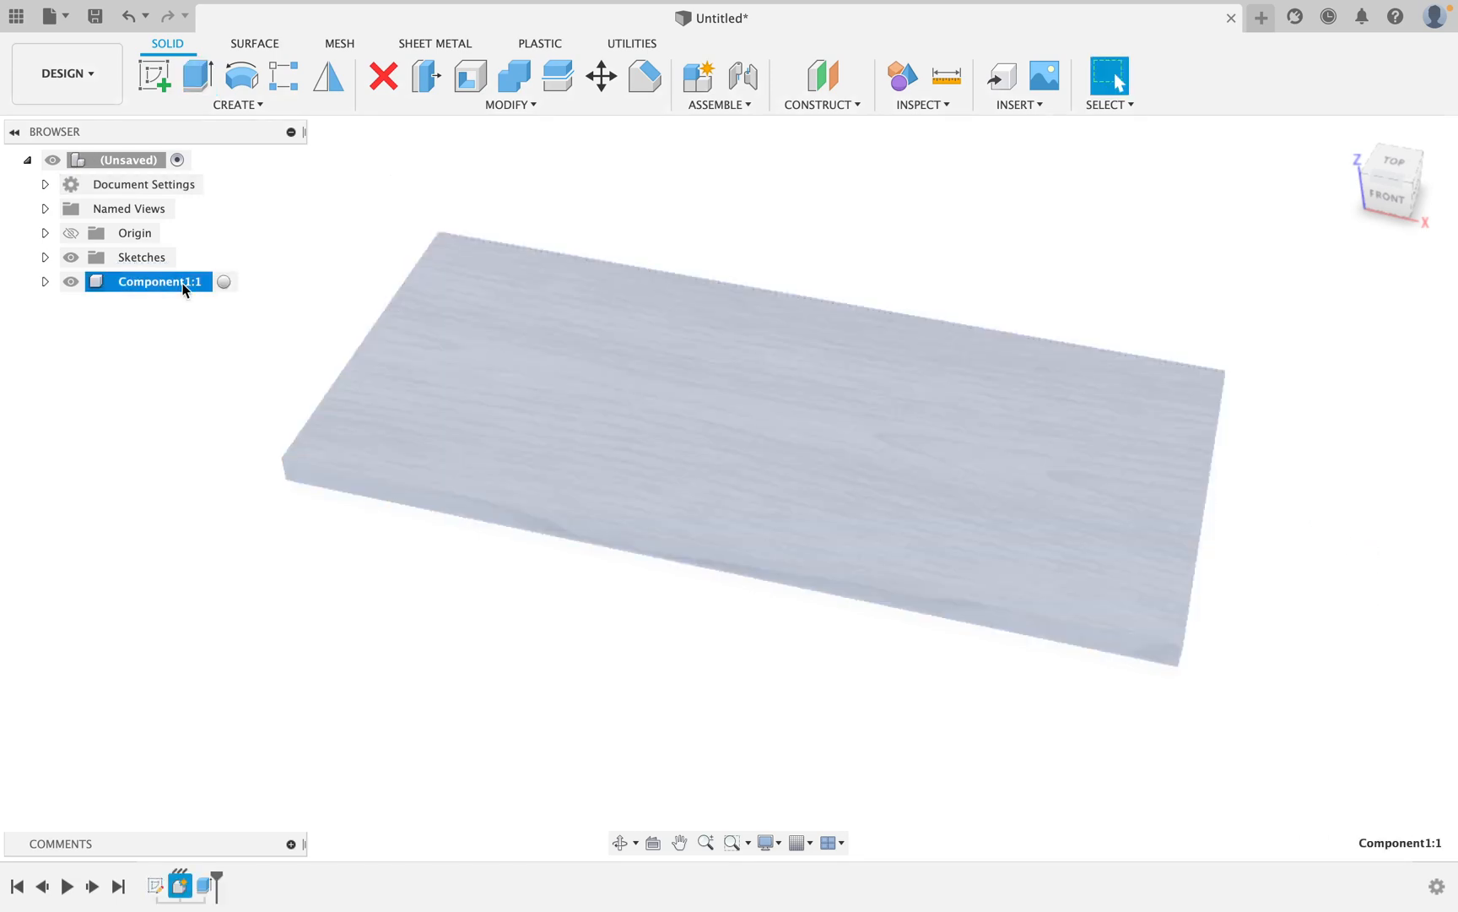
pyautogui.doubleClick(166, 282)
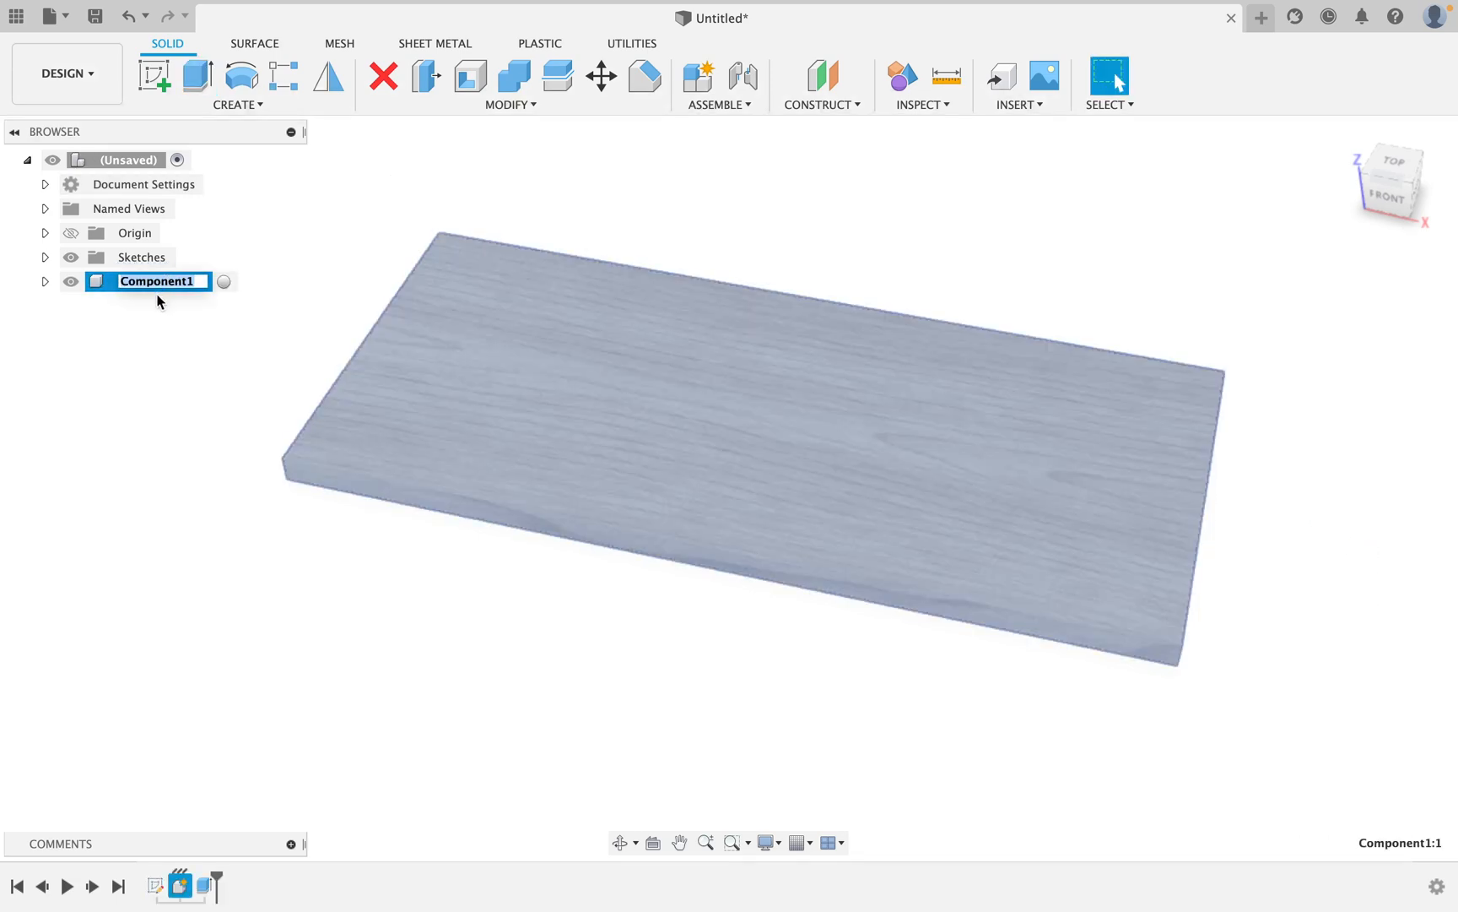
pyautogui.write('shelves')
pyautogui.press('Return')
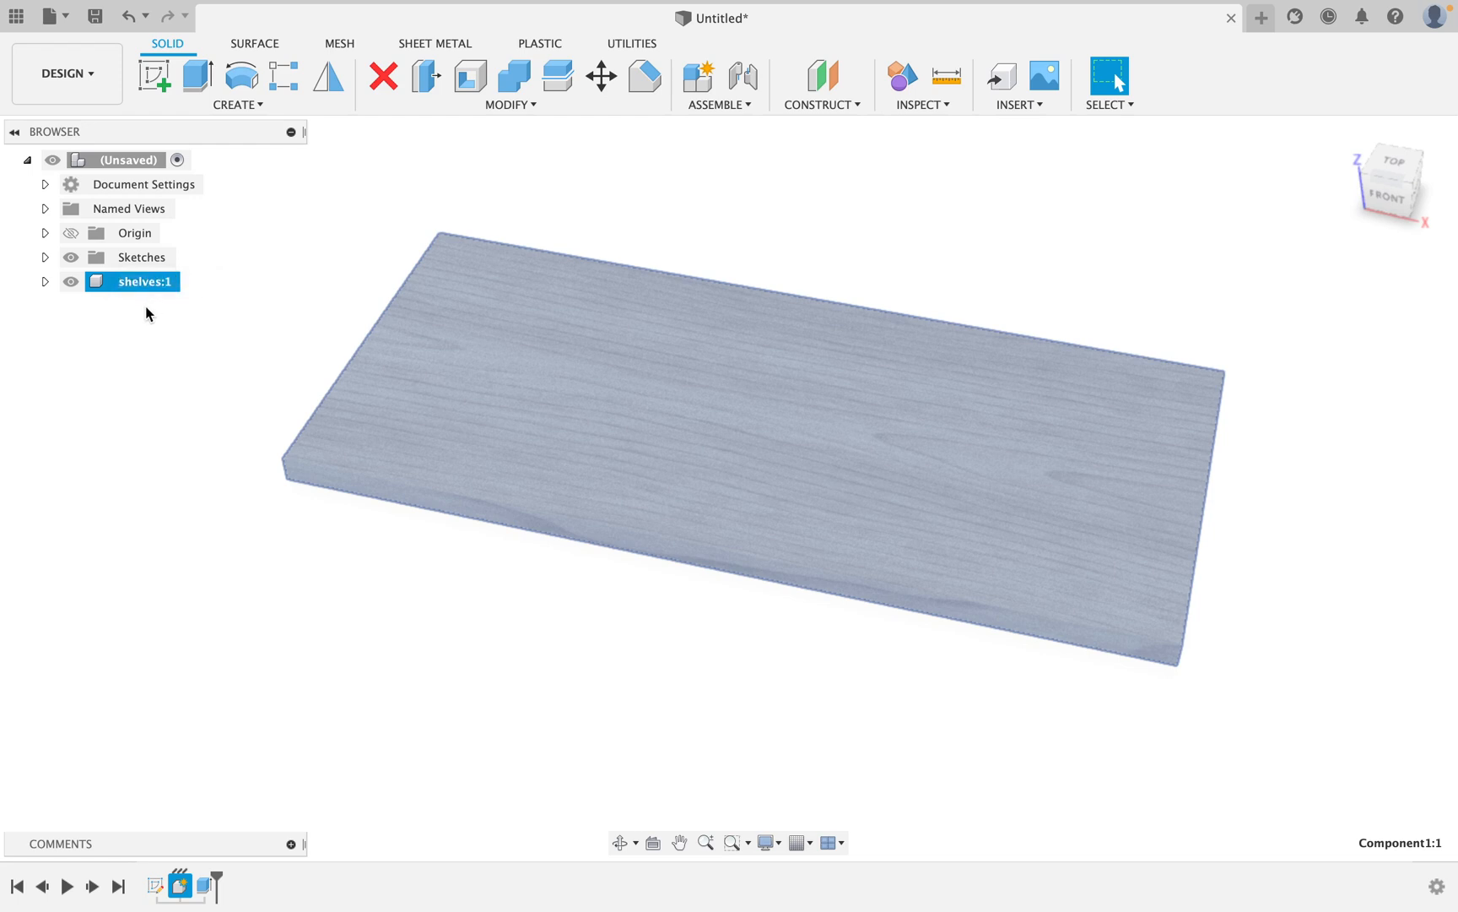
pyautogui.click(544, 561)
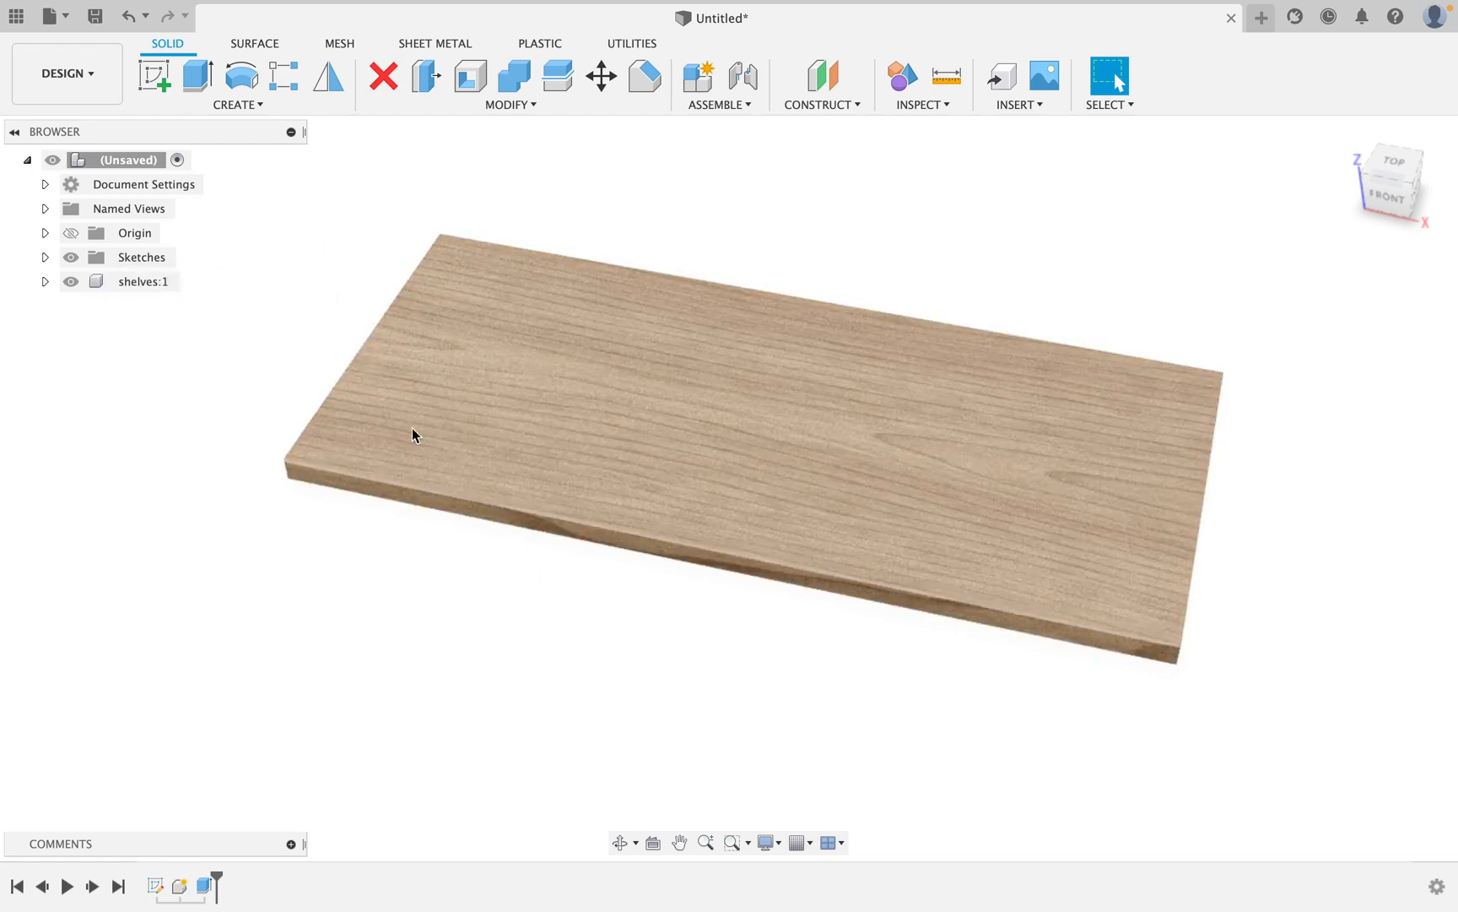
pyautogui.keyDown('shift'); pyautogui.moveTo(461, 463); pyautogui.dragTo(476, 420, button='middle'); pyautogui.keyUp('shift')
pyautogui.scroll(-3, 475, 419)
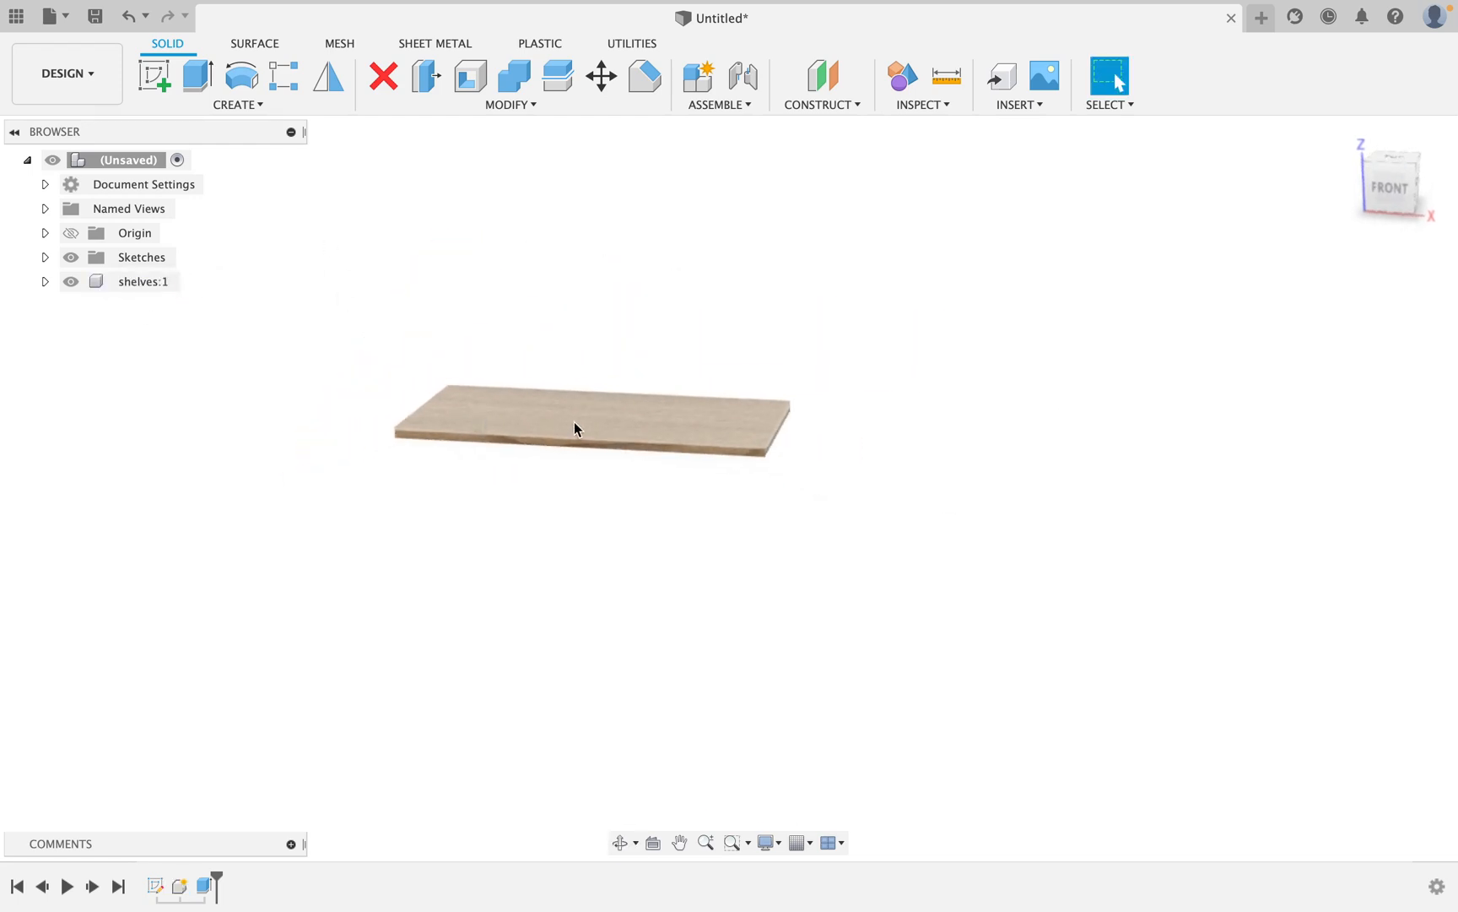
pyautogui.moveTo(577, 426); pyautogui.dragTo(615, 493, button='middle')
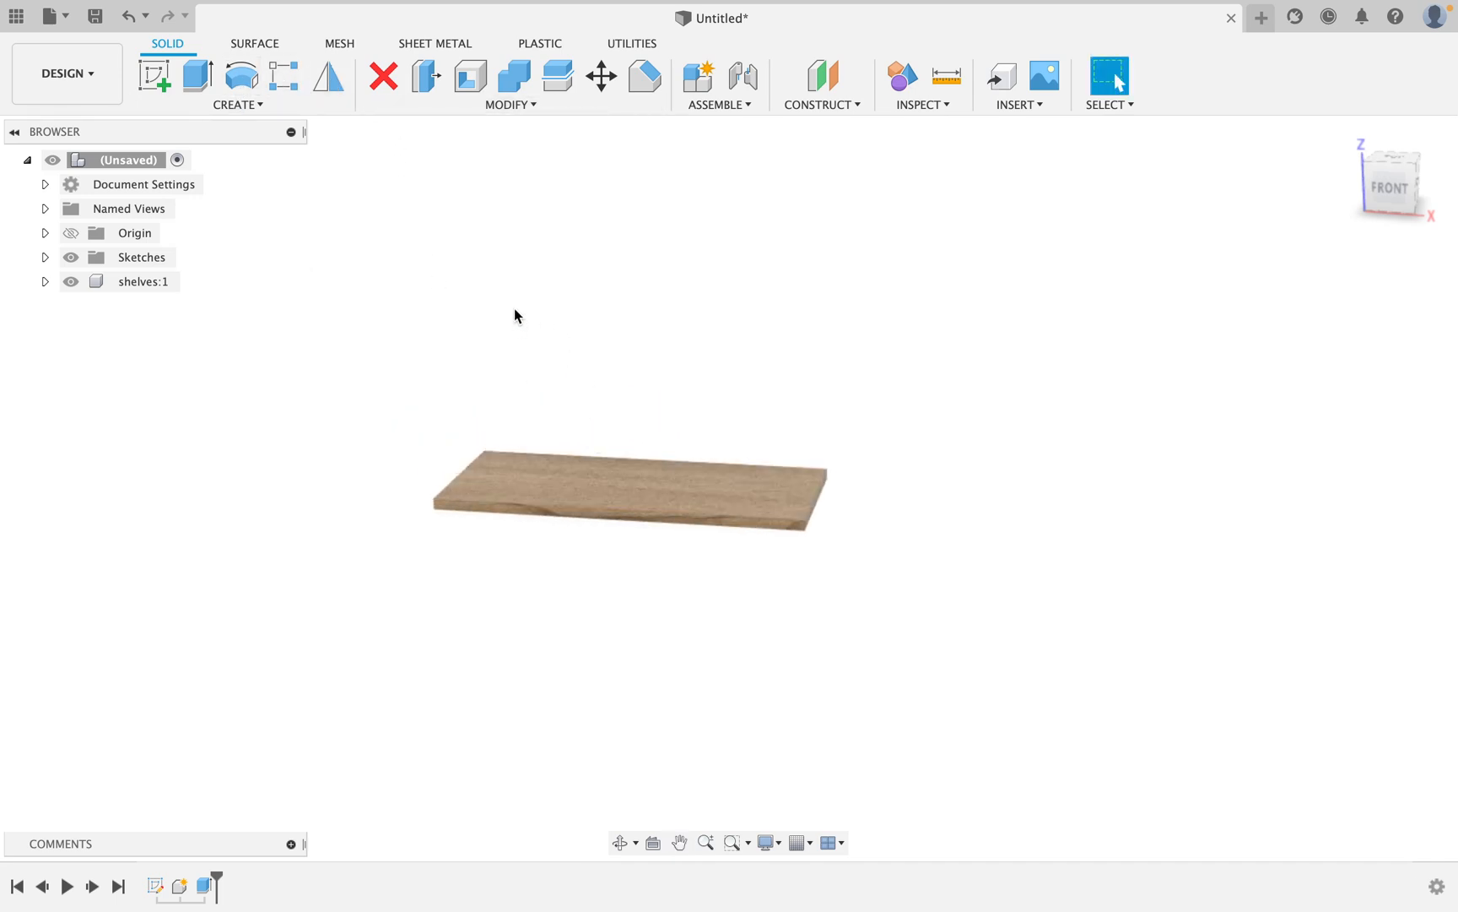
# Start a rectangular pattern of the shelf body with the vertical Z axis as its direction.
pyautogui.click(287, 80)
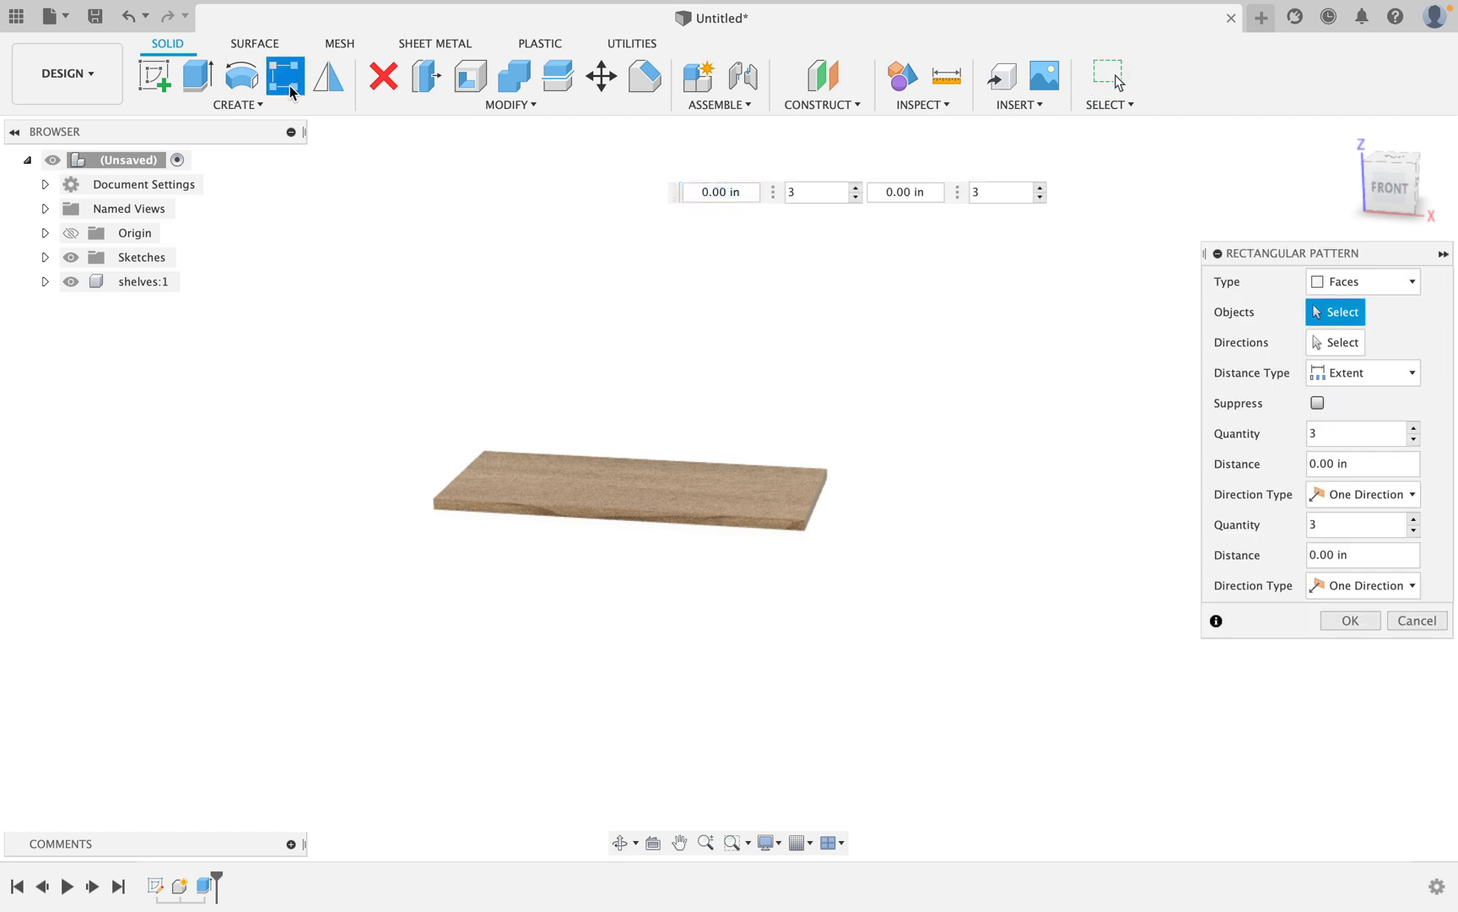
pyautogui.click(692, 477)
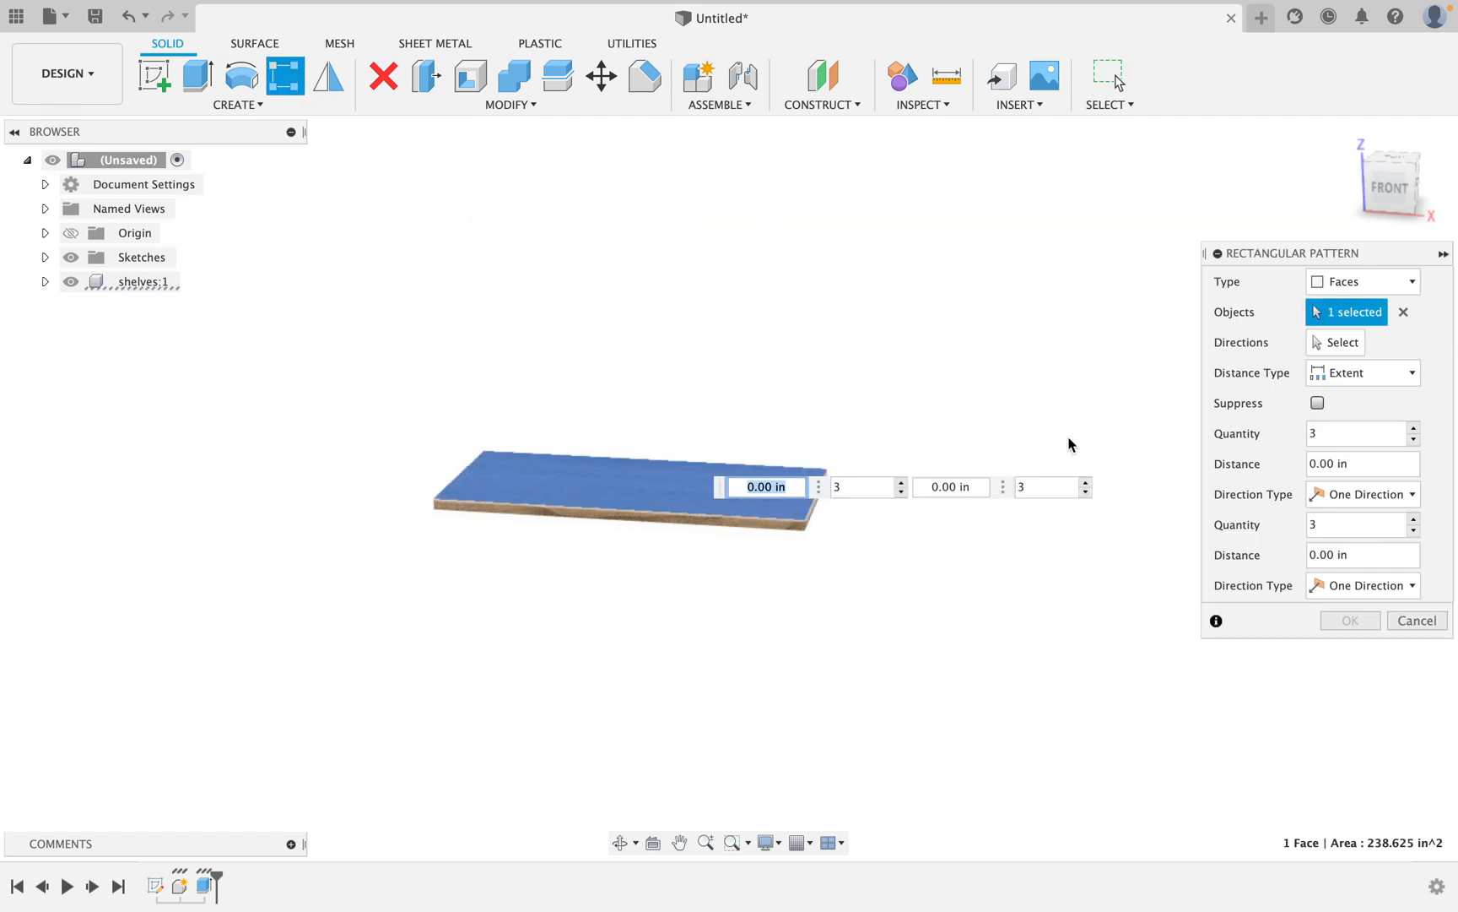
pyautogui.click(1416, 282)
pyautogui.click(1394, 327)
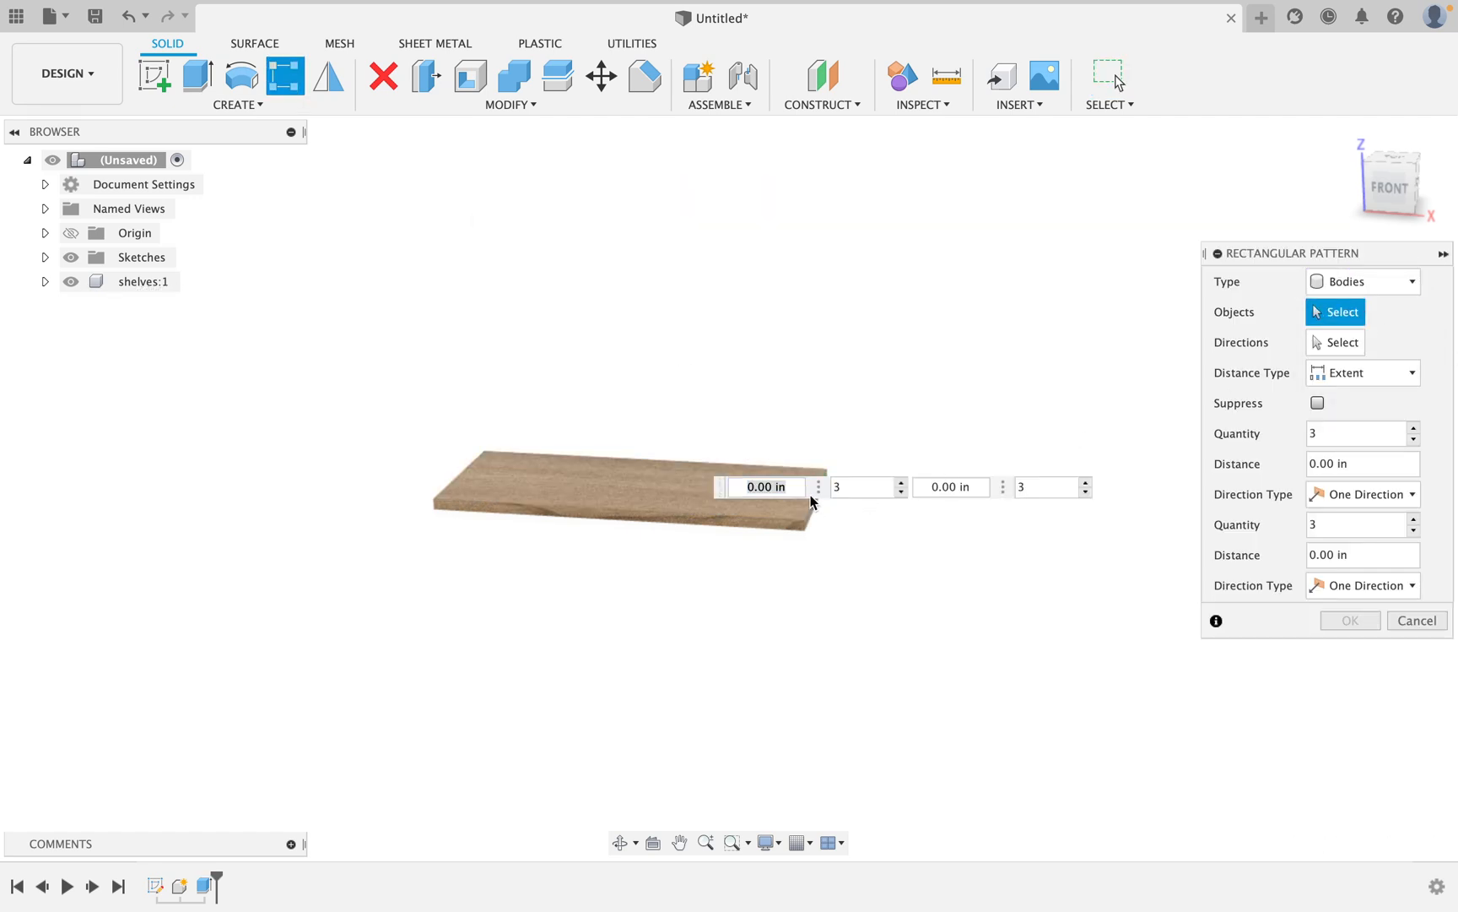
pyautogui.click(641, 488)
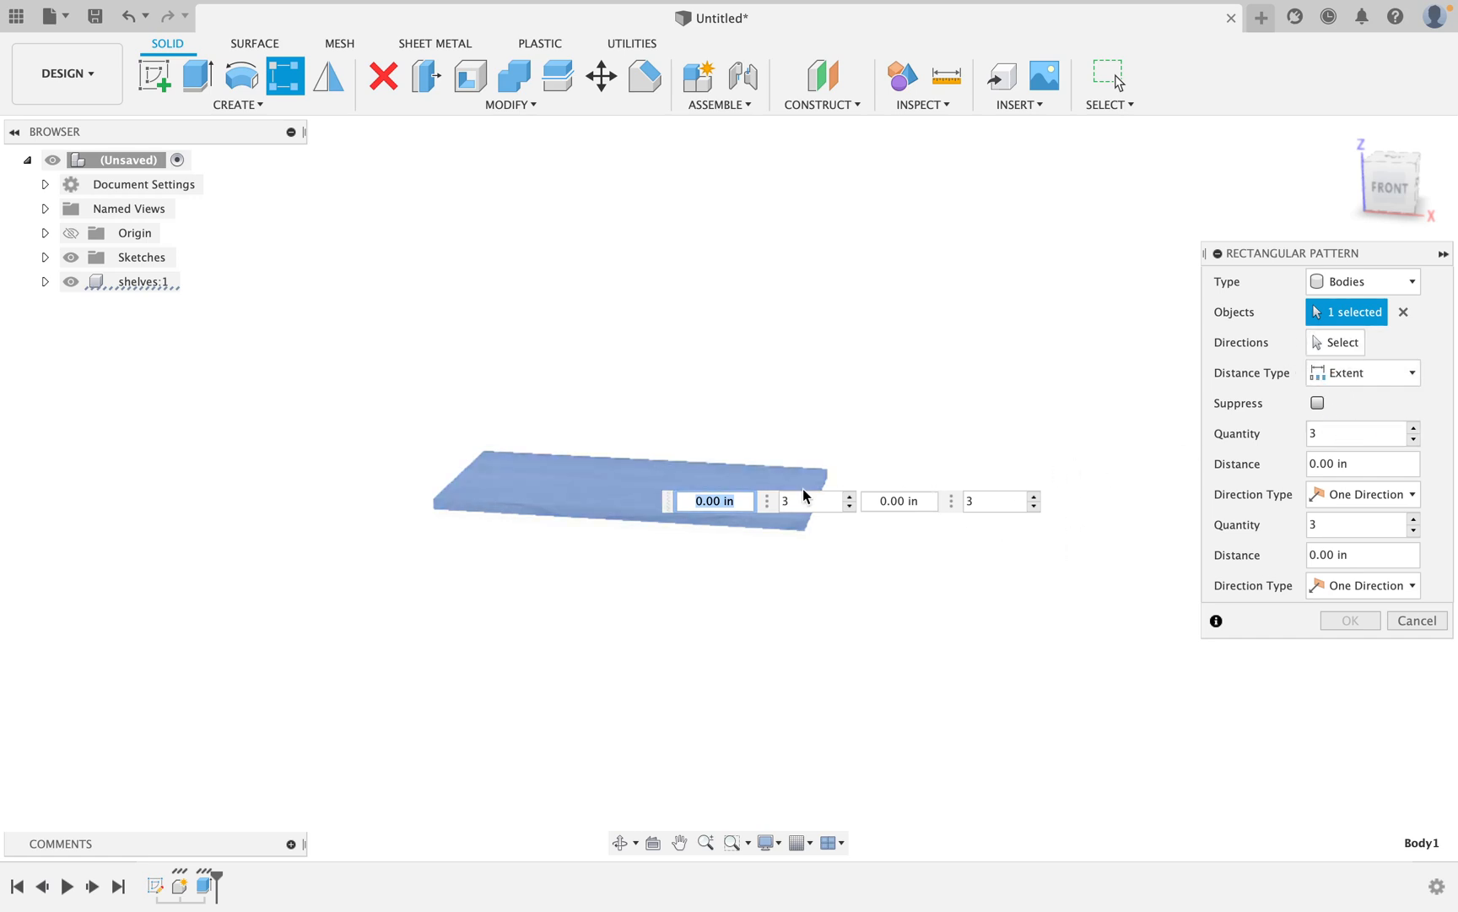
pyautogui.click(1336, 342)
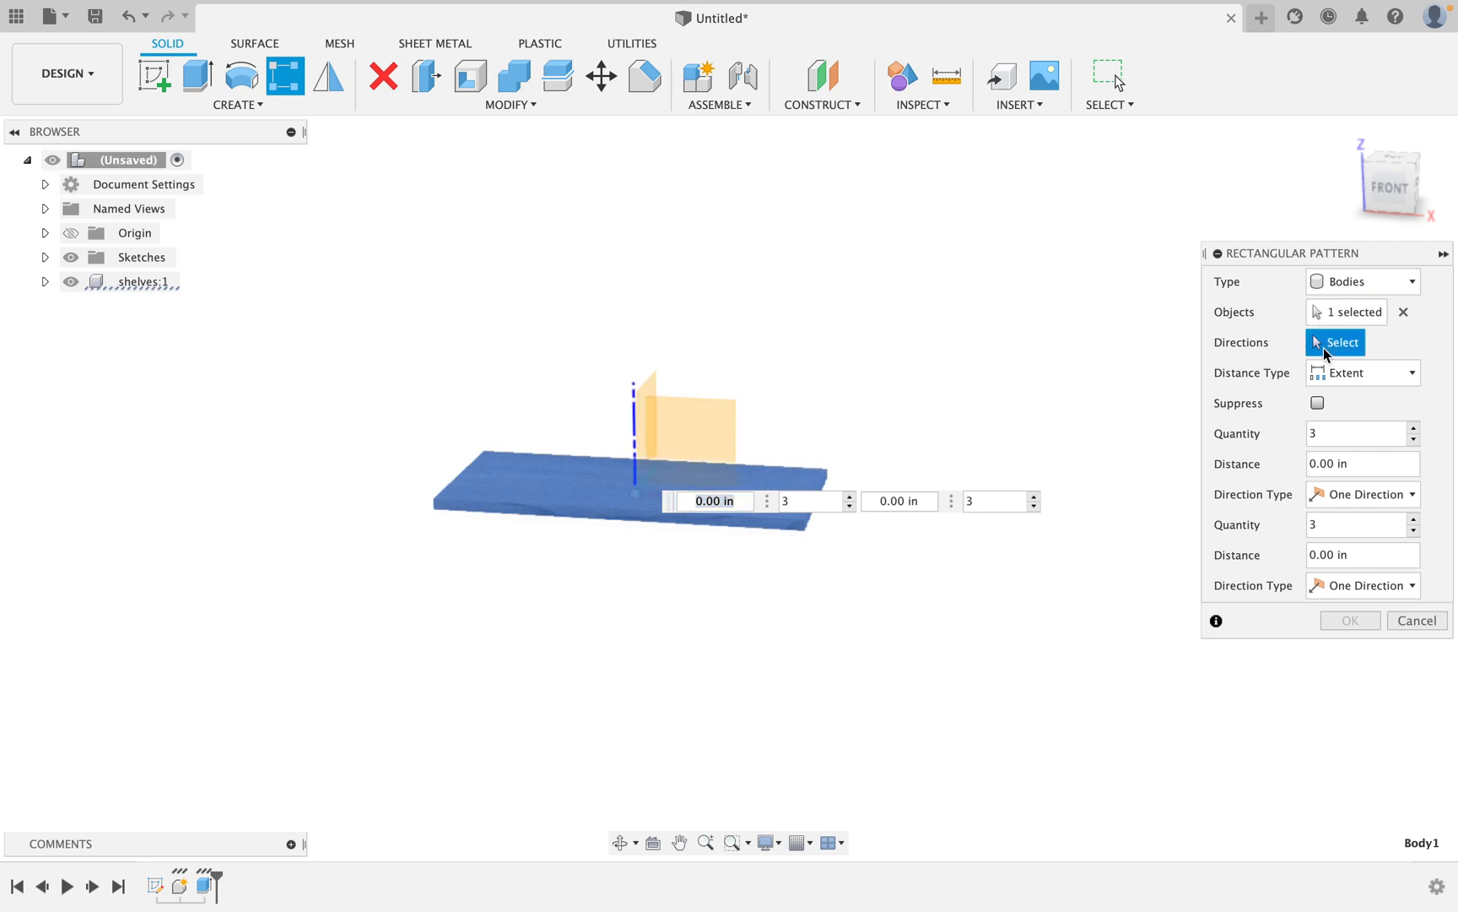
pyautogui.click(635, 414)
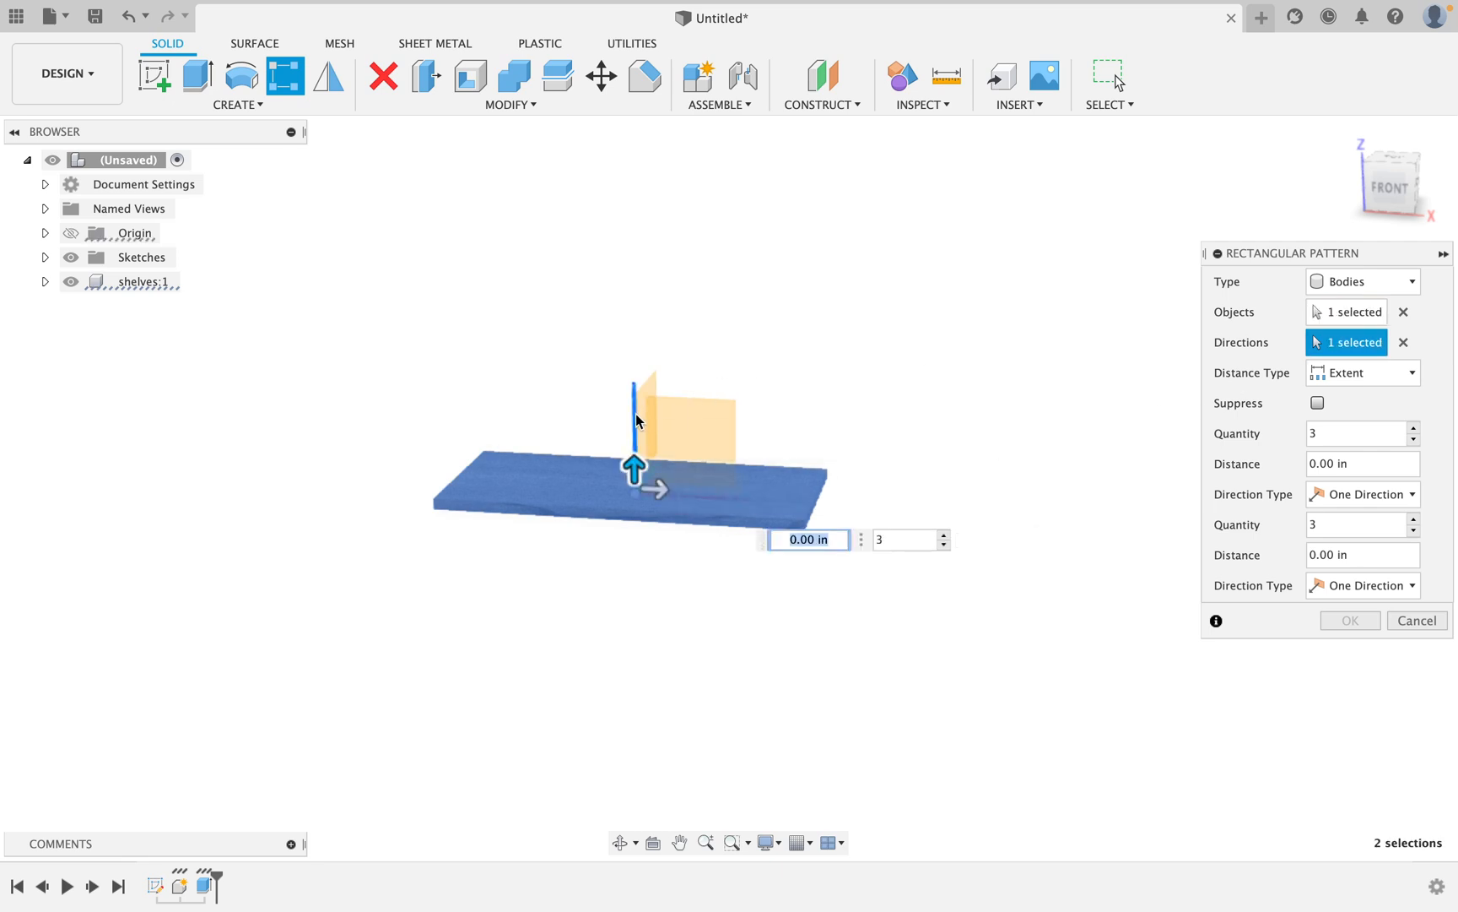
# Set the pattern to 5 shelves spread upward over a 54 in extent and create it.
pyautogui.moveTo(637, 477); pyautogui.dragTo(644, 288)
pyautogui.press('Tab')
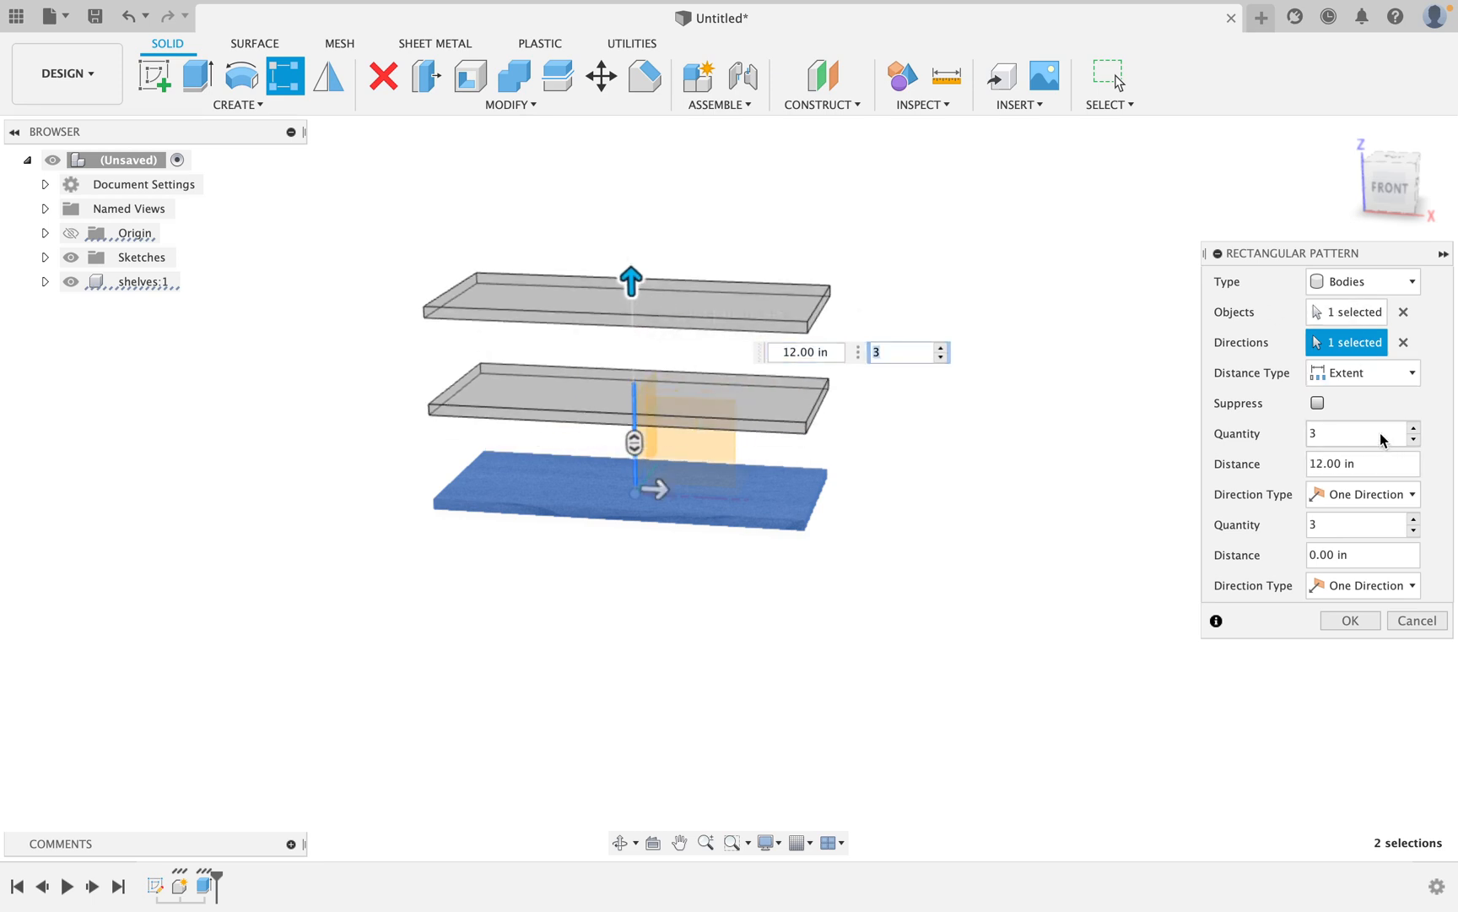
pyautogui.click(1414, 428)
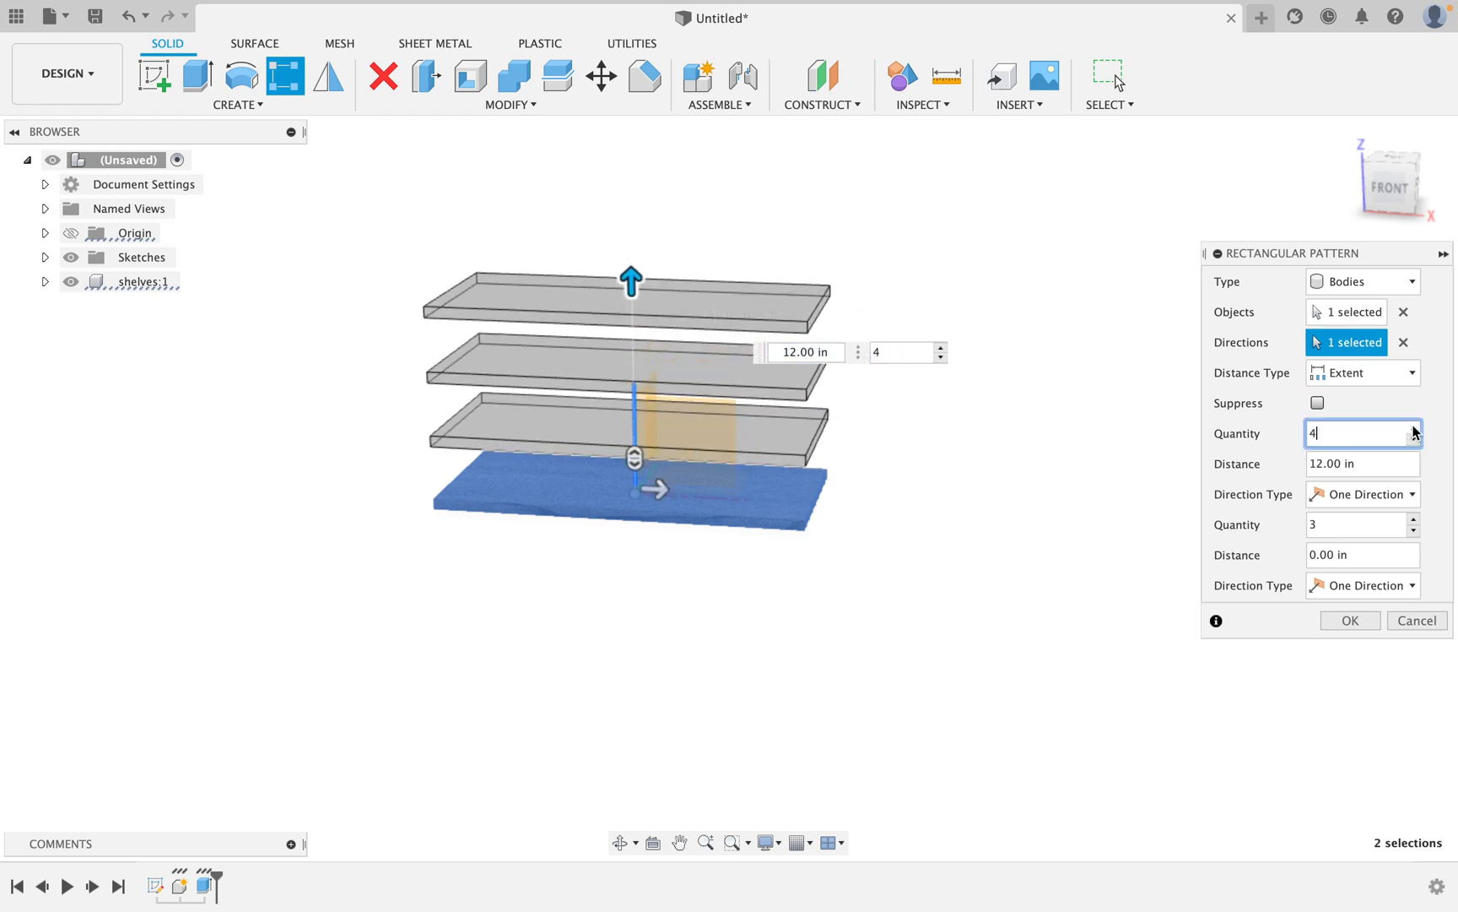
pyautogui.click(1415, 427)
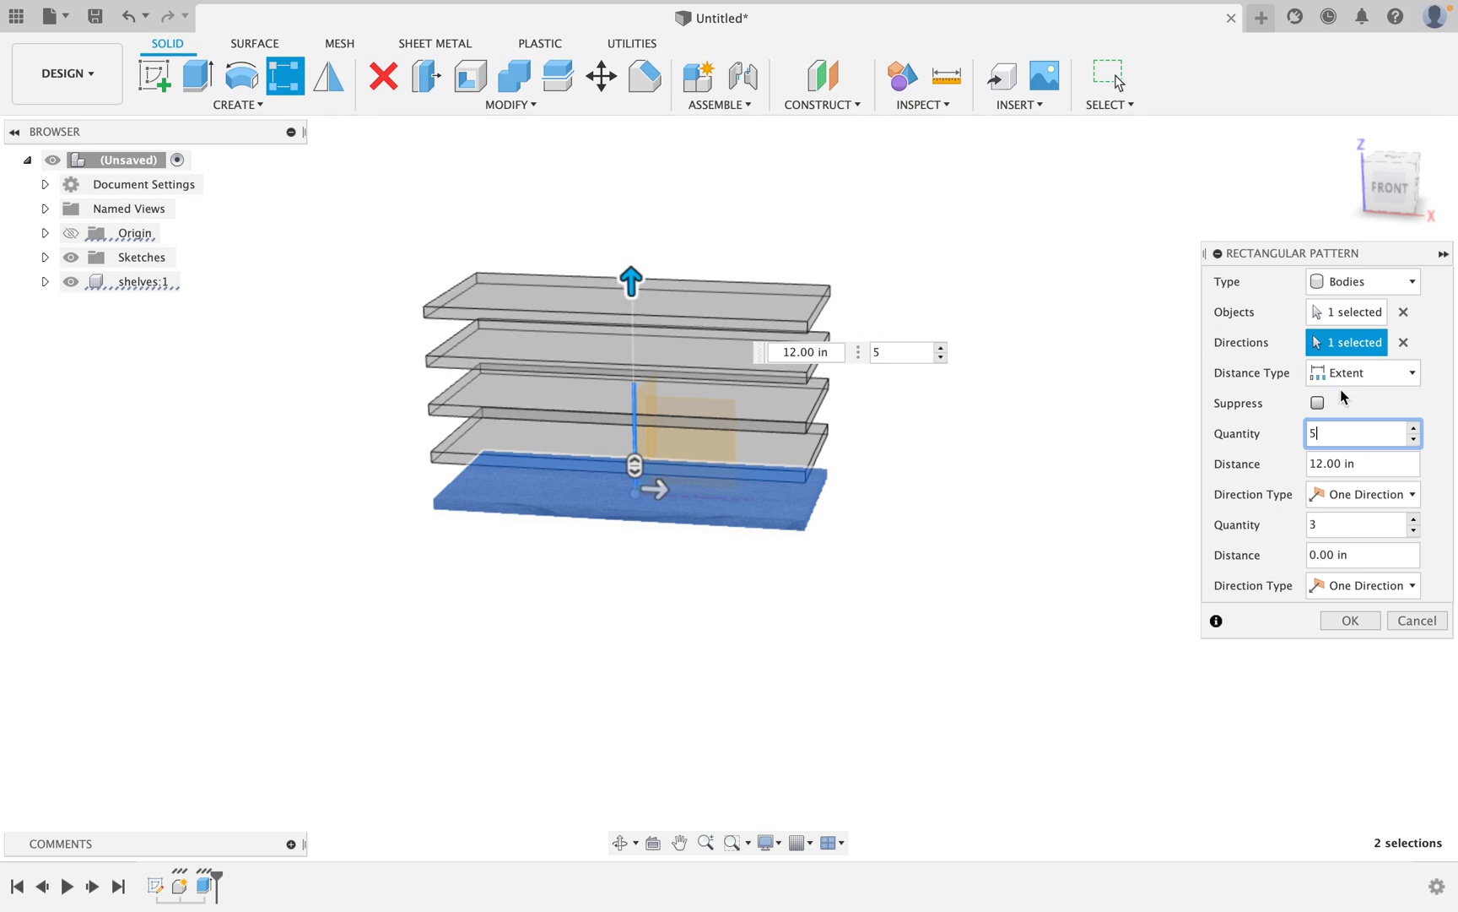
pyautogui.tripleClick(1368, 457)
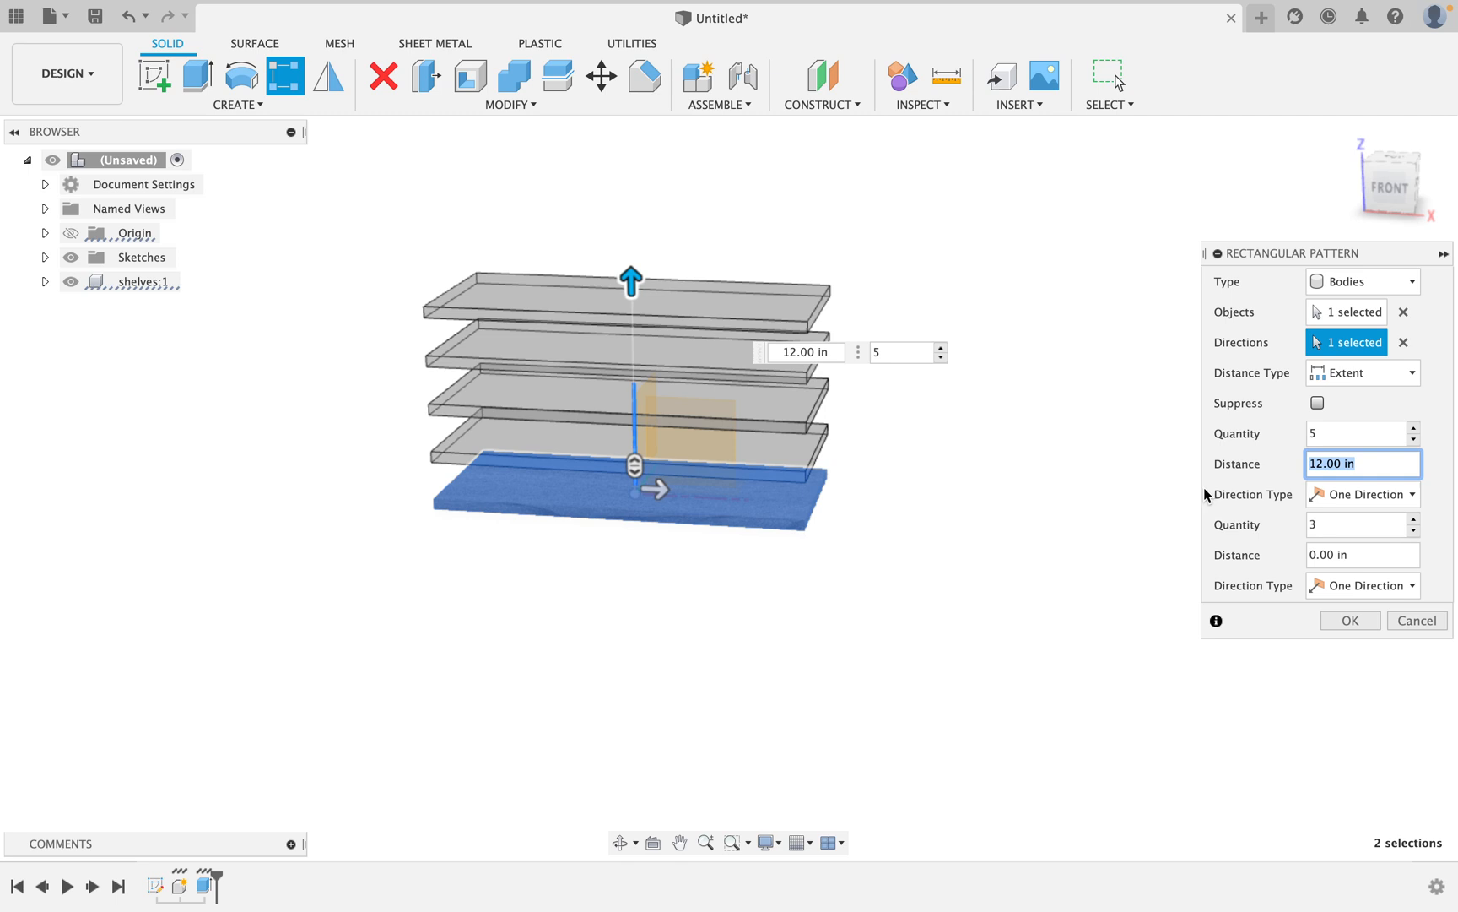
pyautogui.write('54')
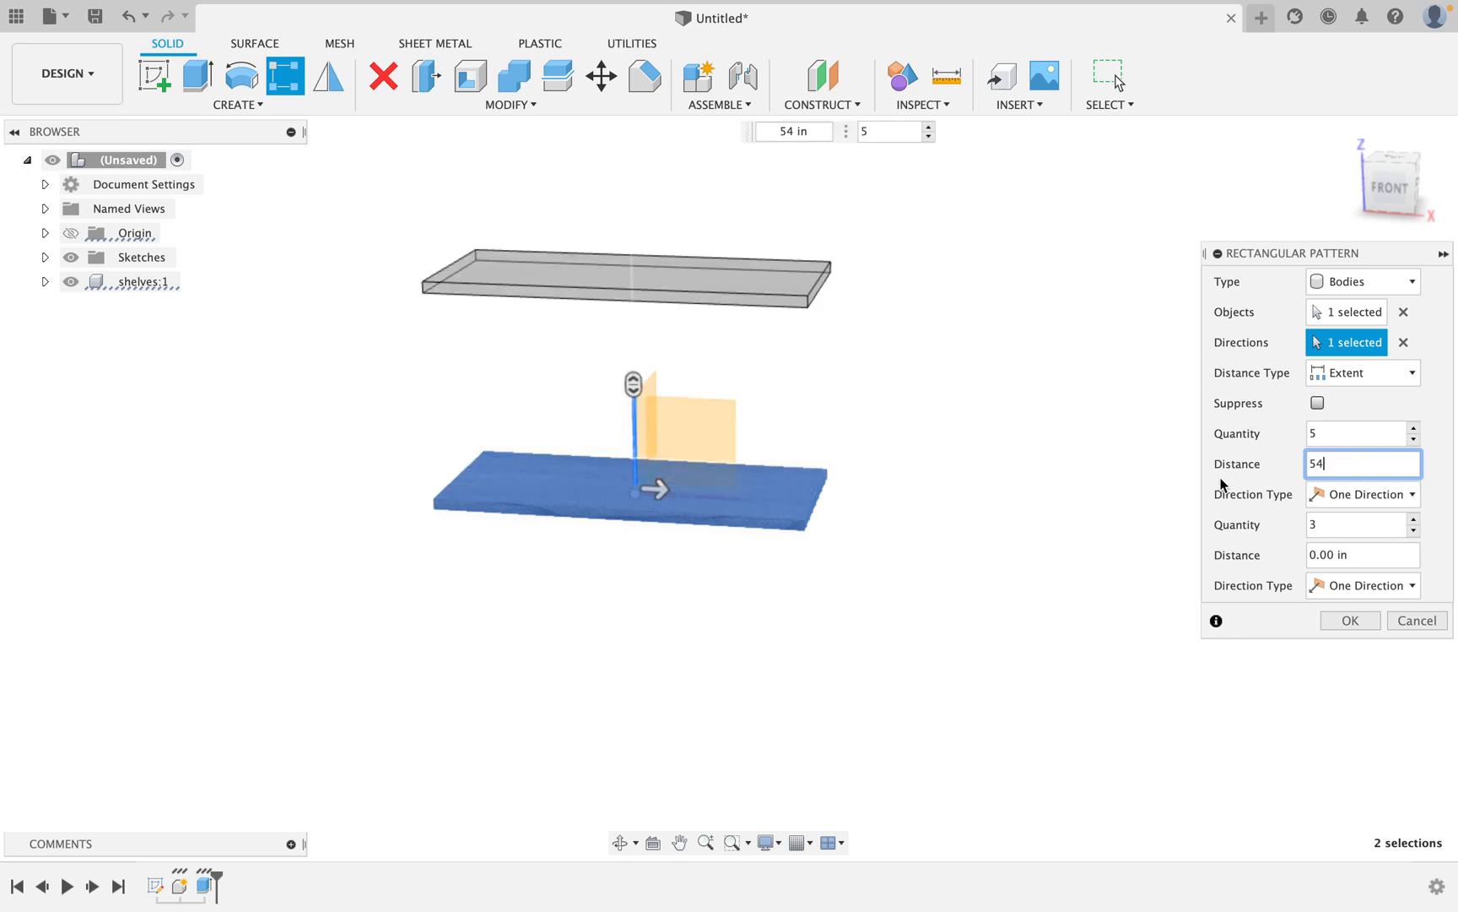
pyautogui.click(1355, 620)
pyautogui.scroll(-5, 859, 347)
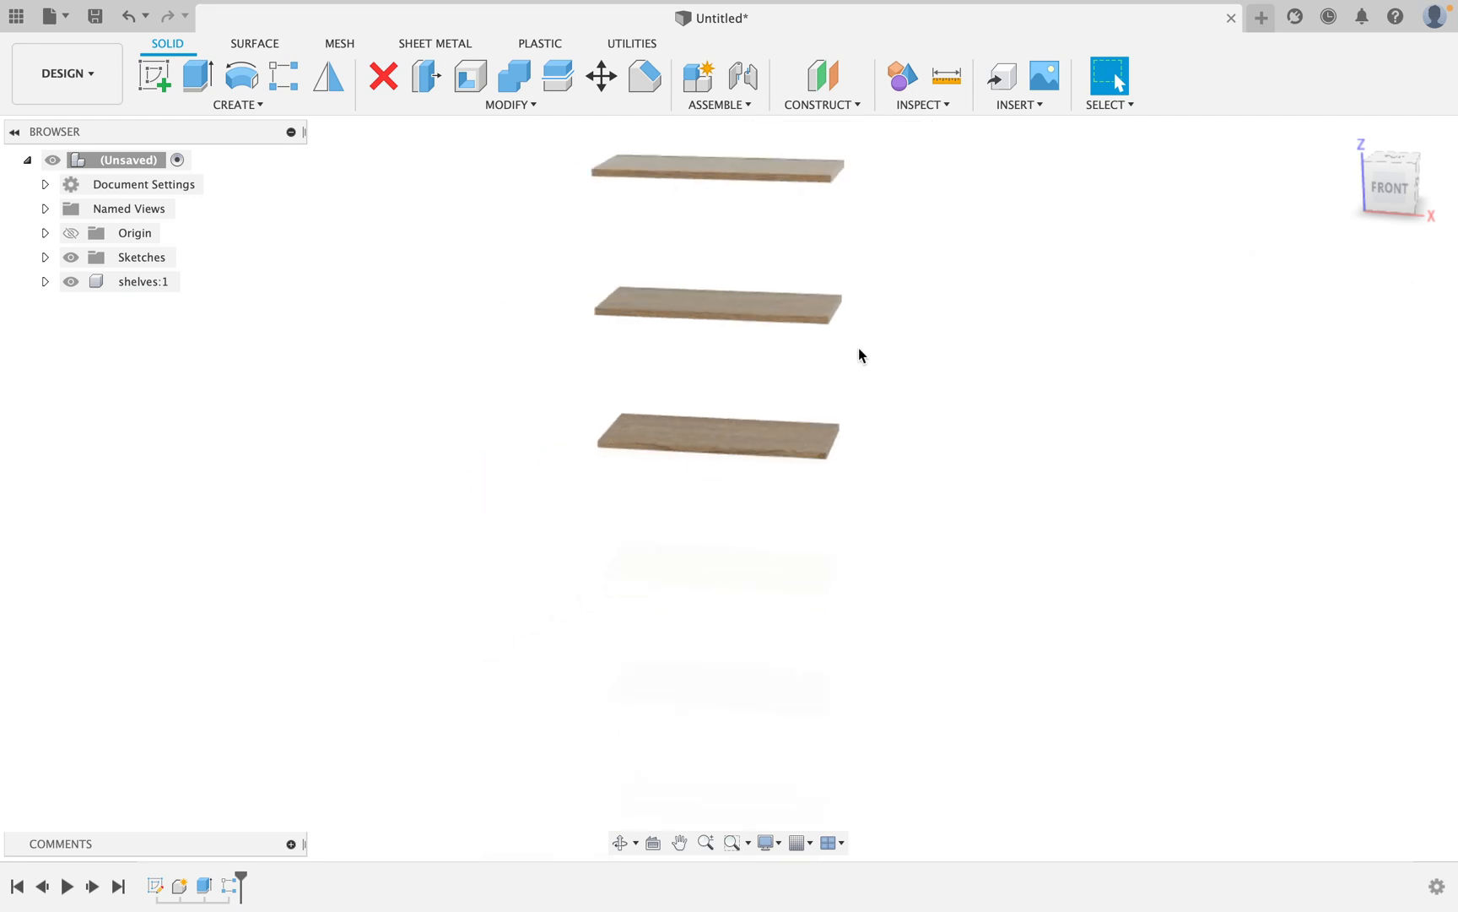
pyautogui.moveTo(859, 348); pyautogui.dragTo(862, 414, button='middle')
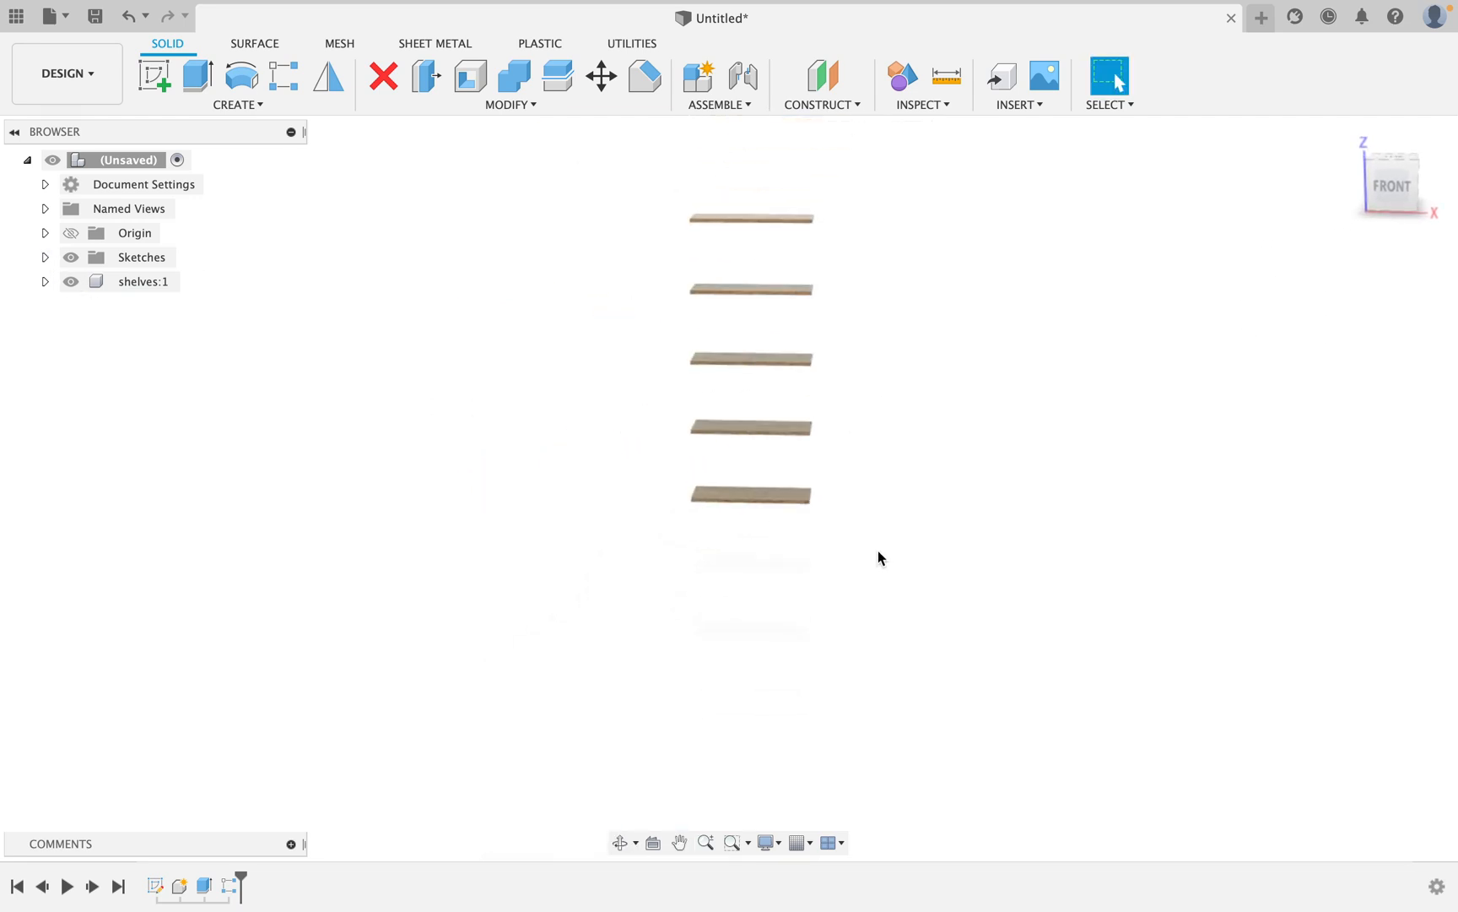
pyautogui.scroll(5, 736, 466)
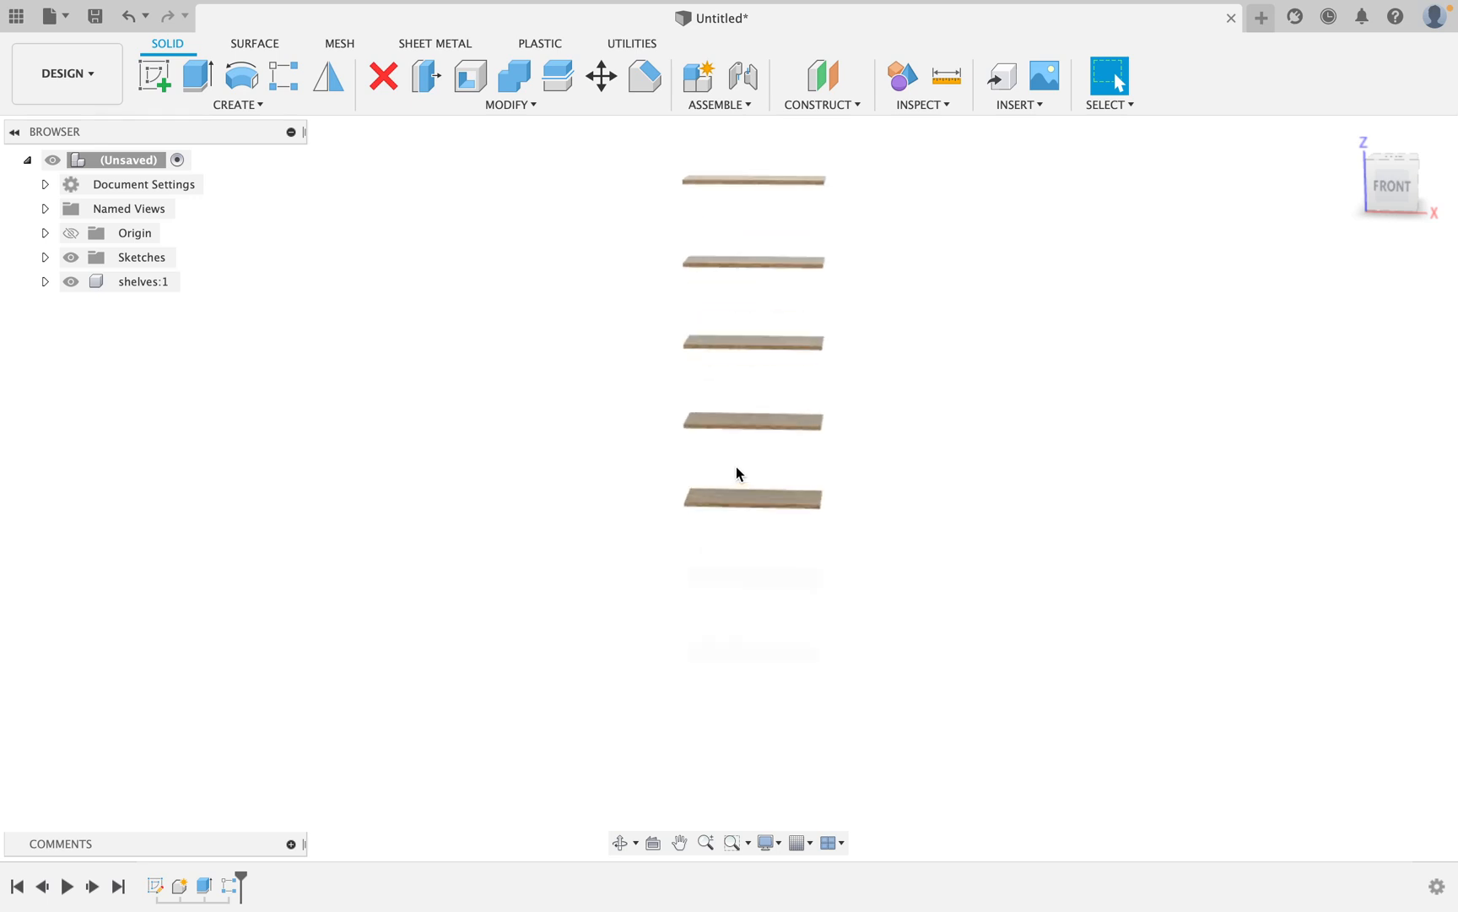
pyautogui.scroll(-2, 736, 466)
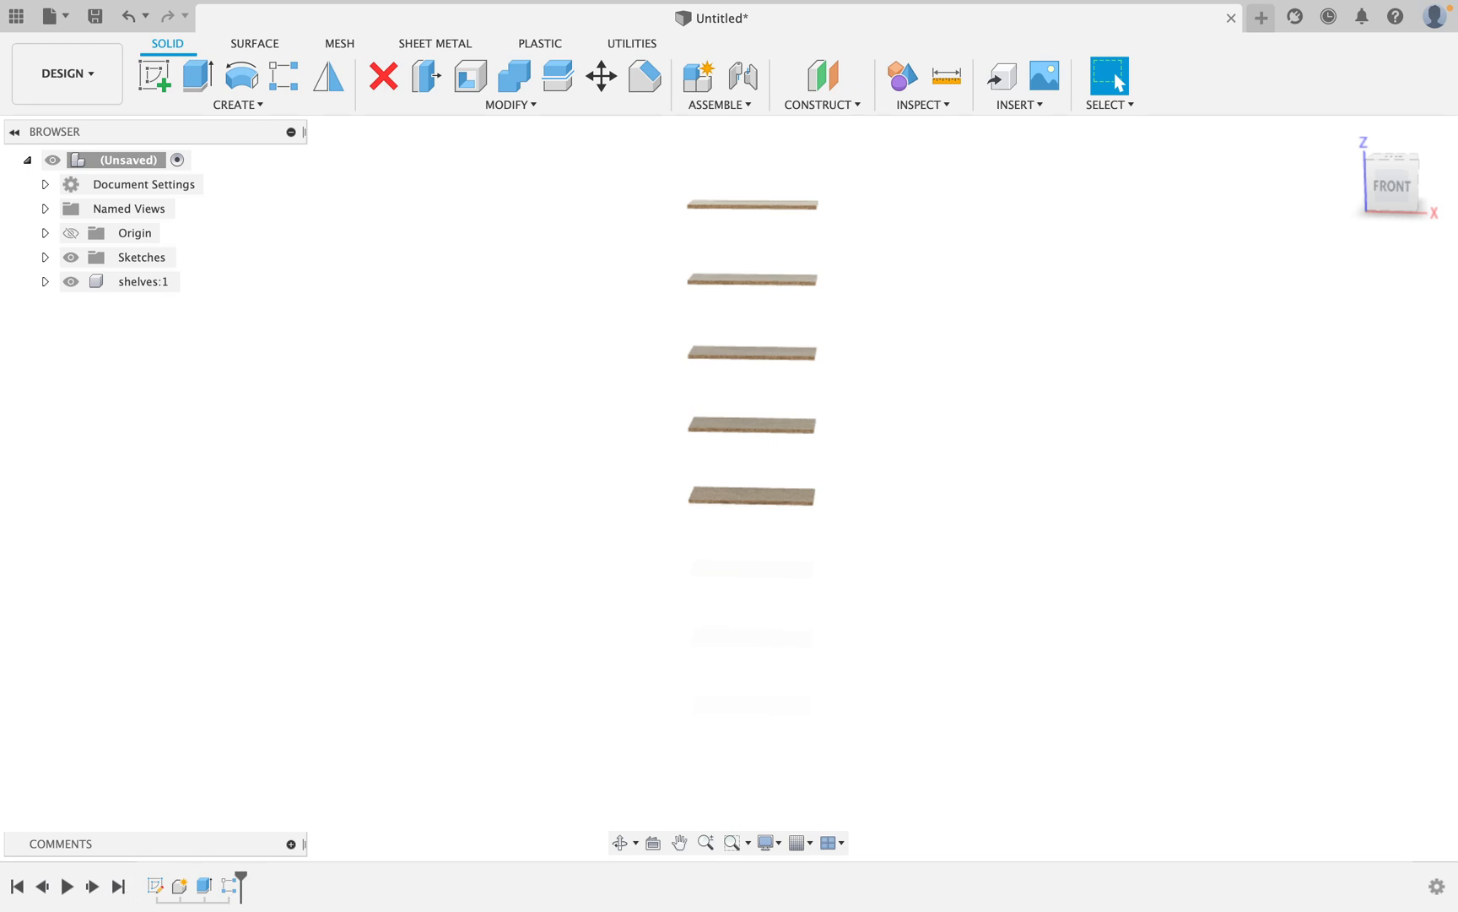
# Edit the original shelf's extrusion so it starts at a 7 in offset from the sketch plane.
pyautogui.rightClick(206, 888)
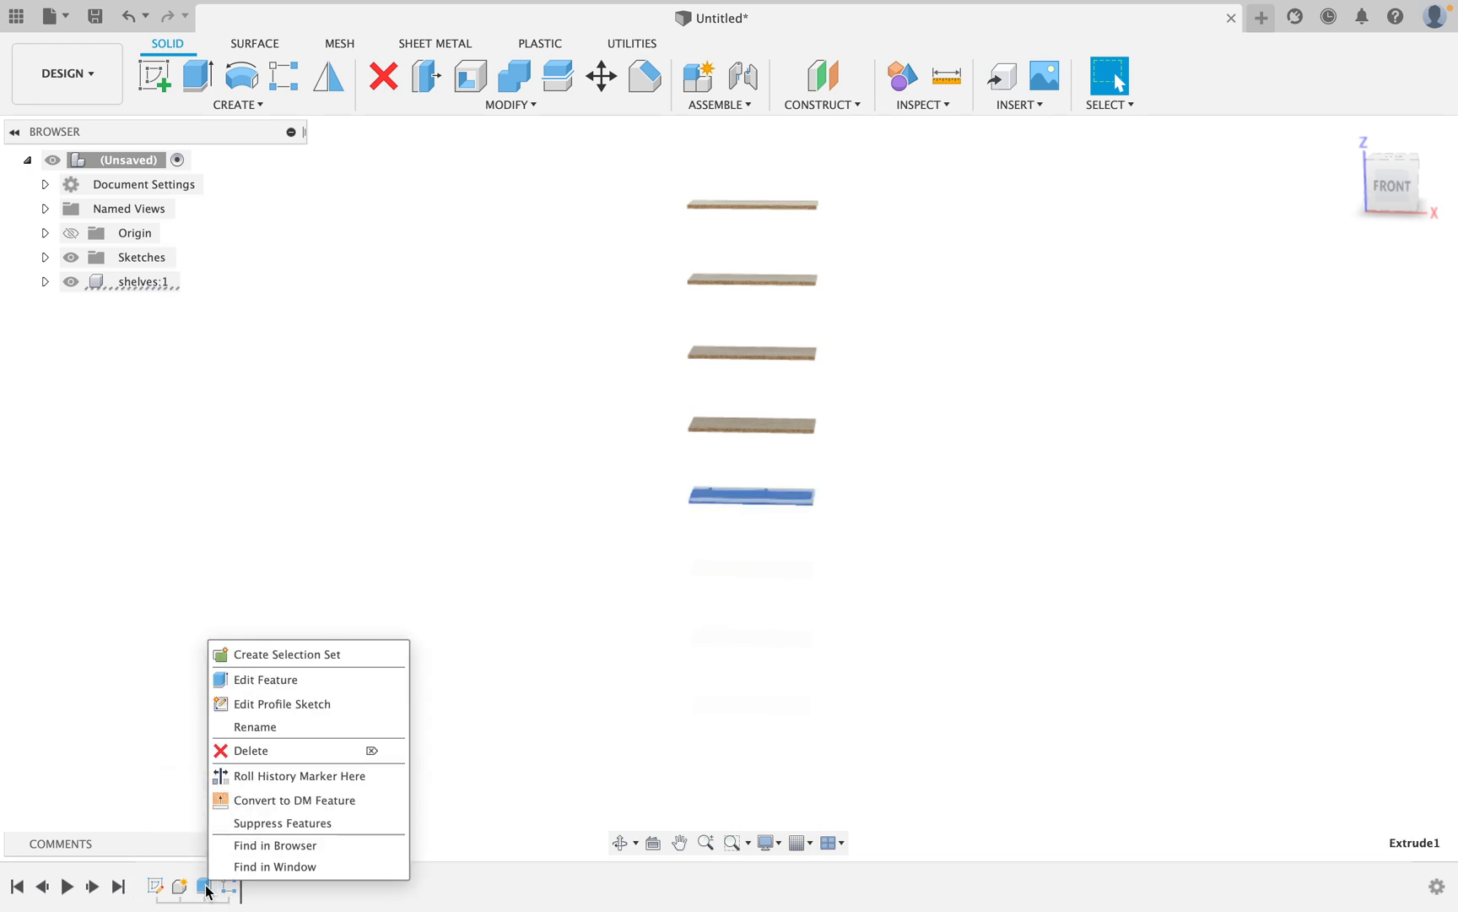
pyautogui.click(261, 680)
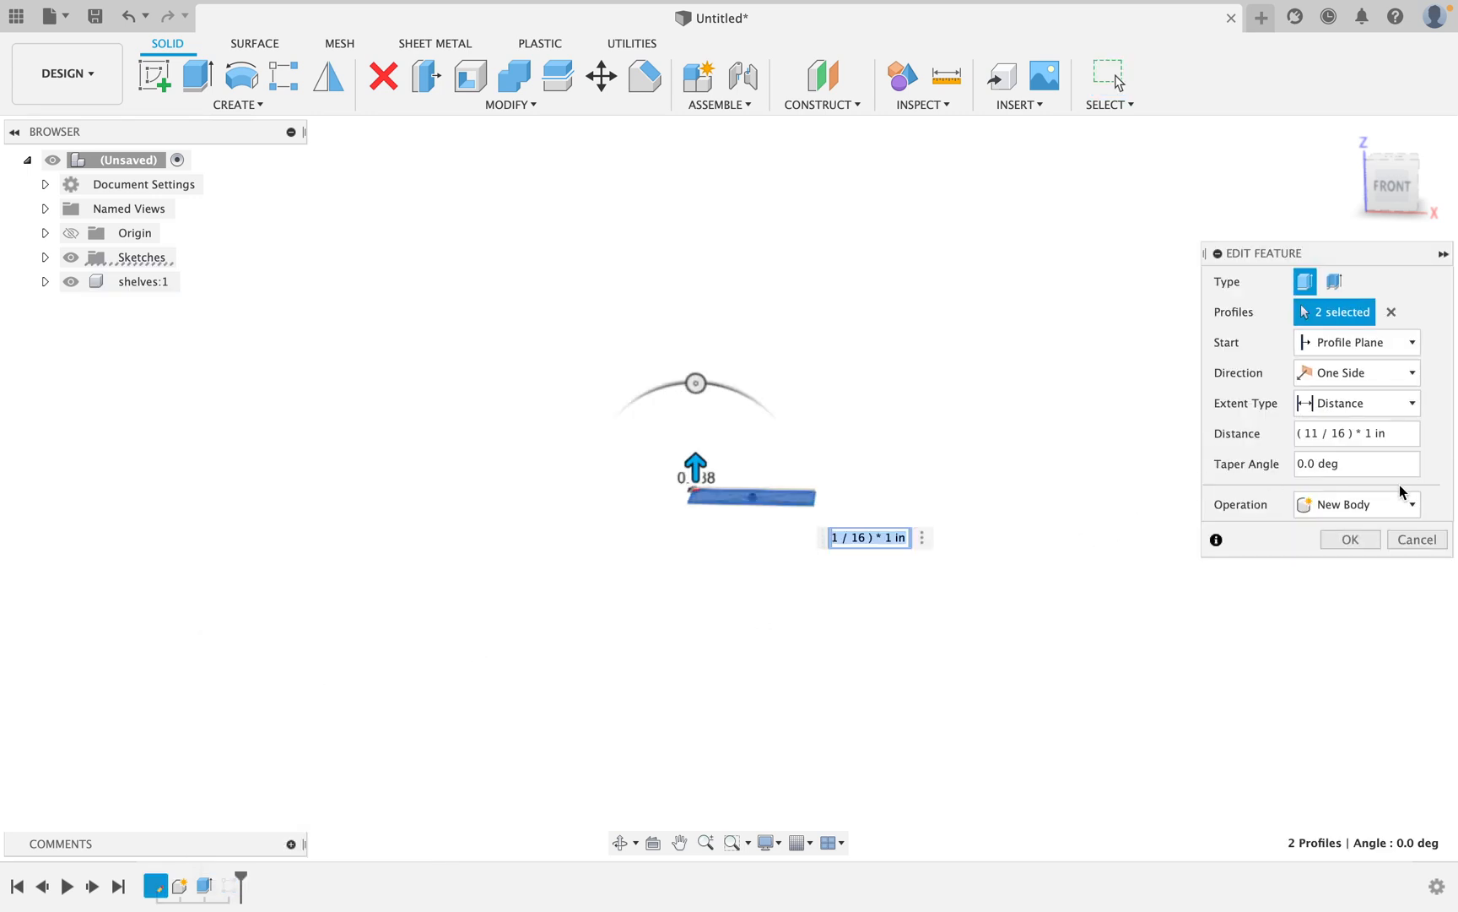
pyautogui.click(1354, 342)
pyautogui.click(1348, 391)
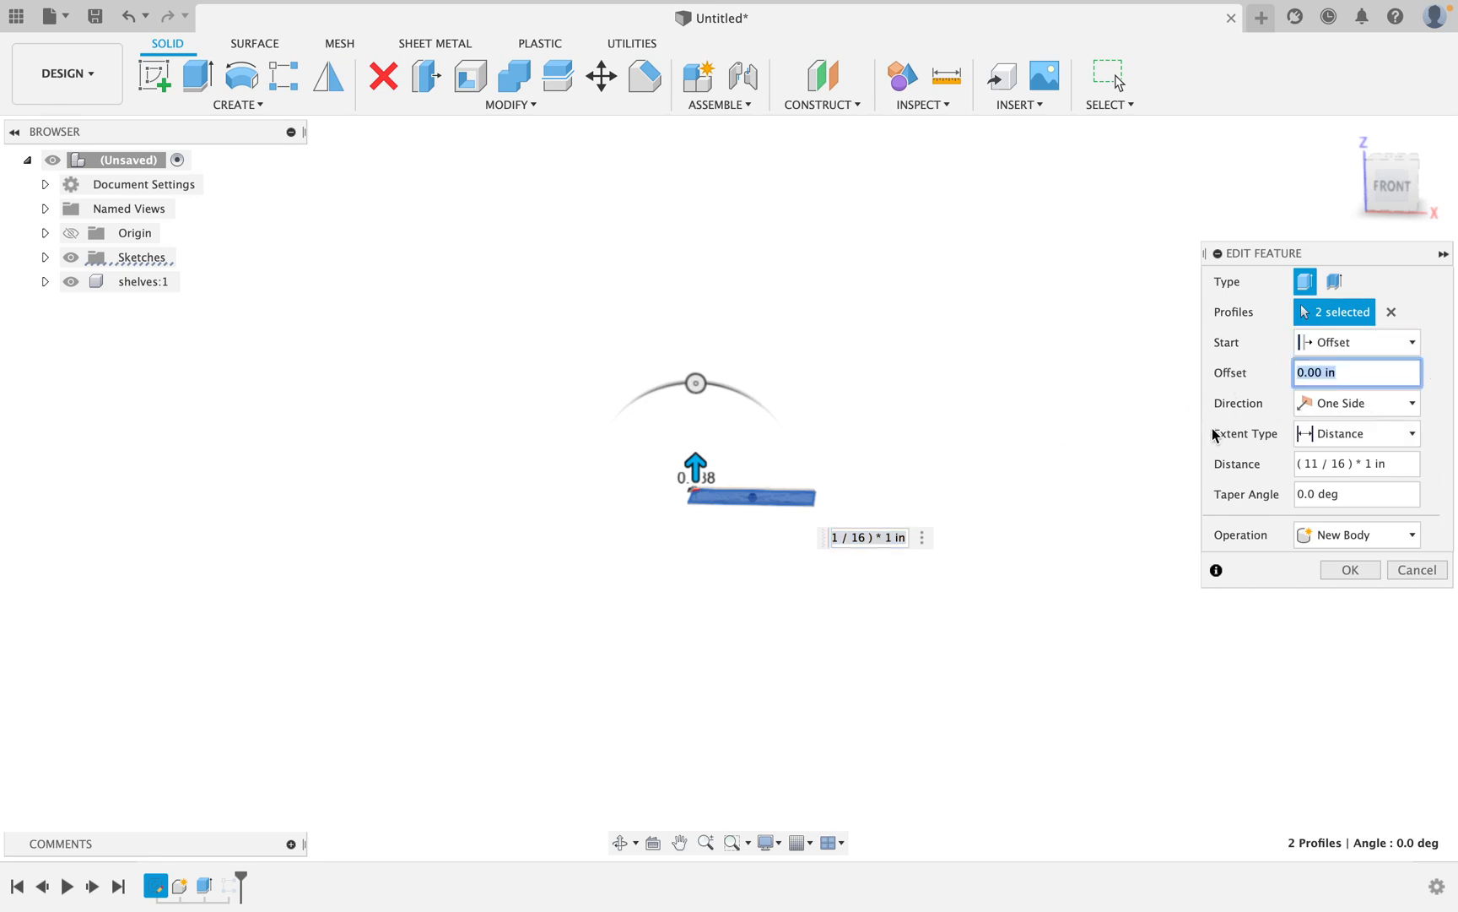
pyautogui.write('7')
pyautogui.click(1354, 572)
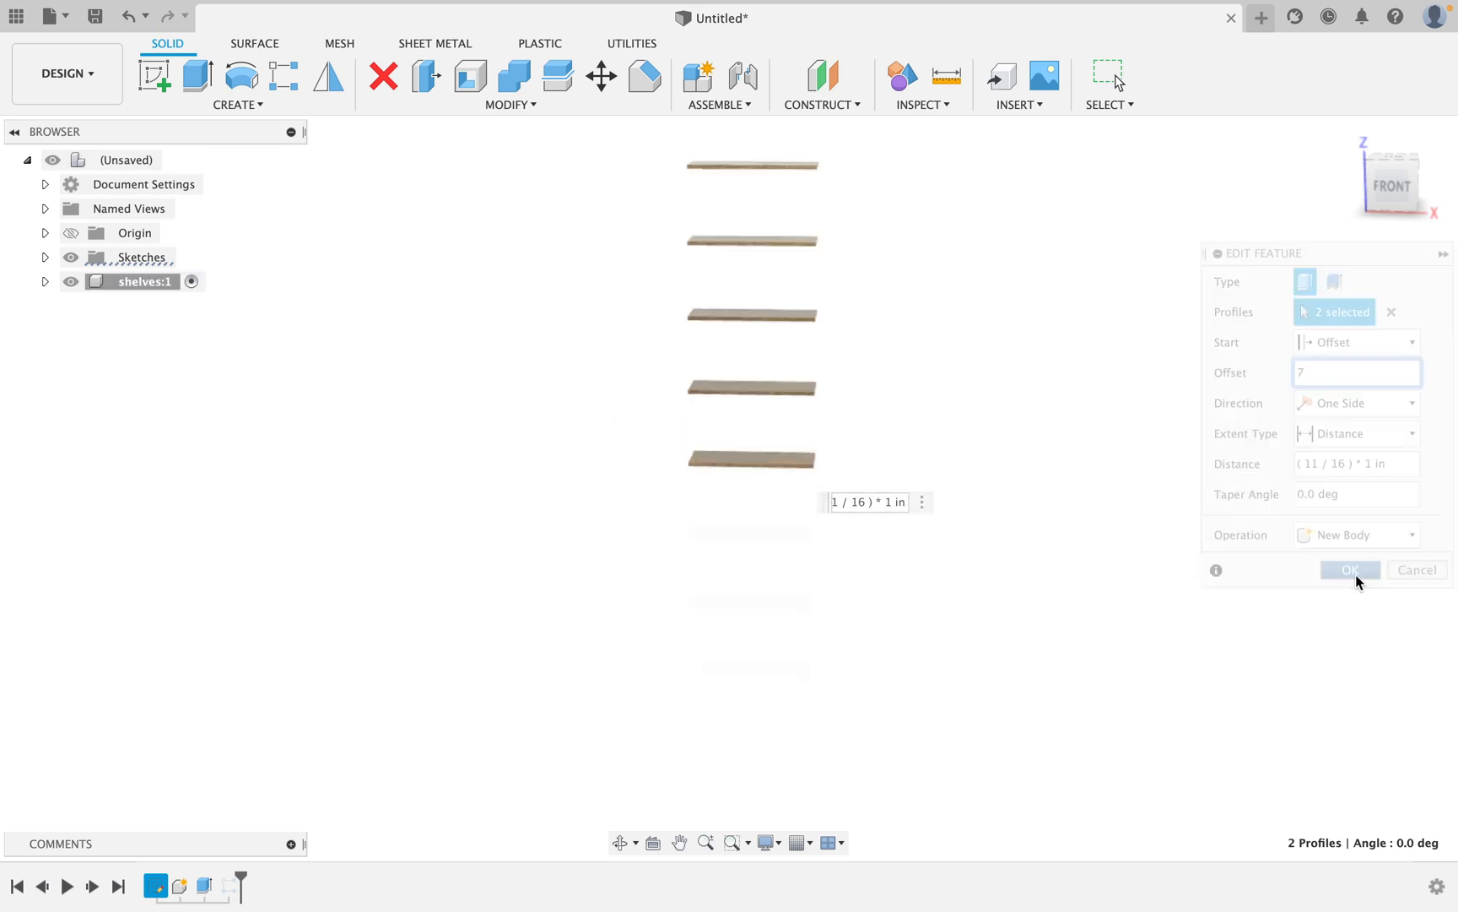
# Edit the shelf pattern and set its total distance to 54-7 in.
pyautogui.rightClick(235, 892)
pyautogui.click(292, 709)
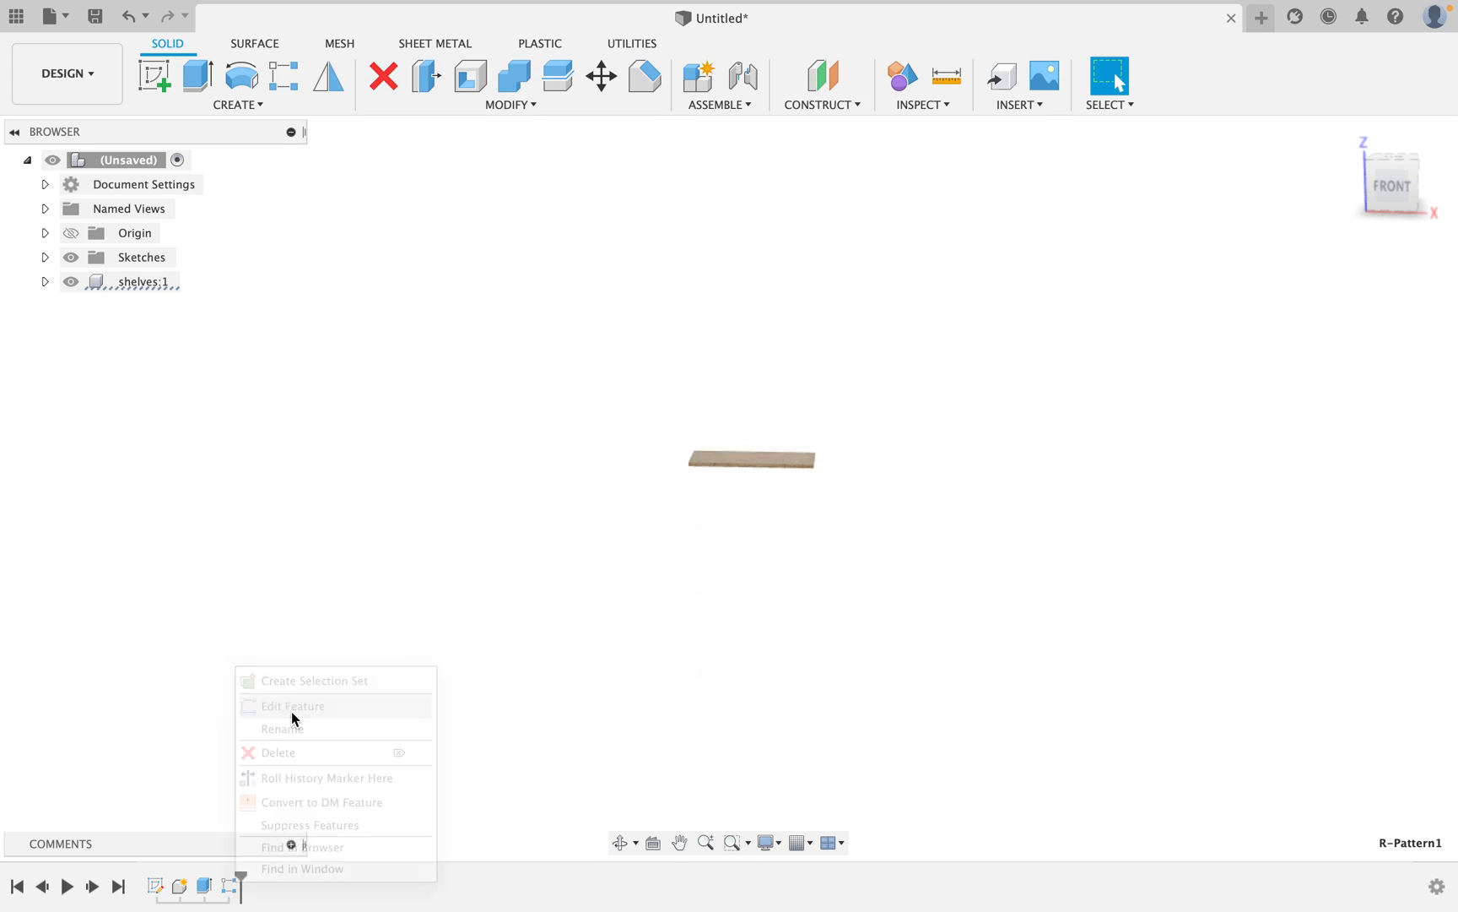
pyautogui.moveTo(1381, 464); pyautogui.dragTo(1317, 465)
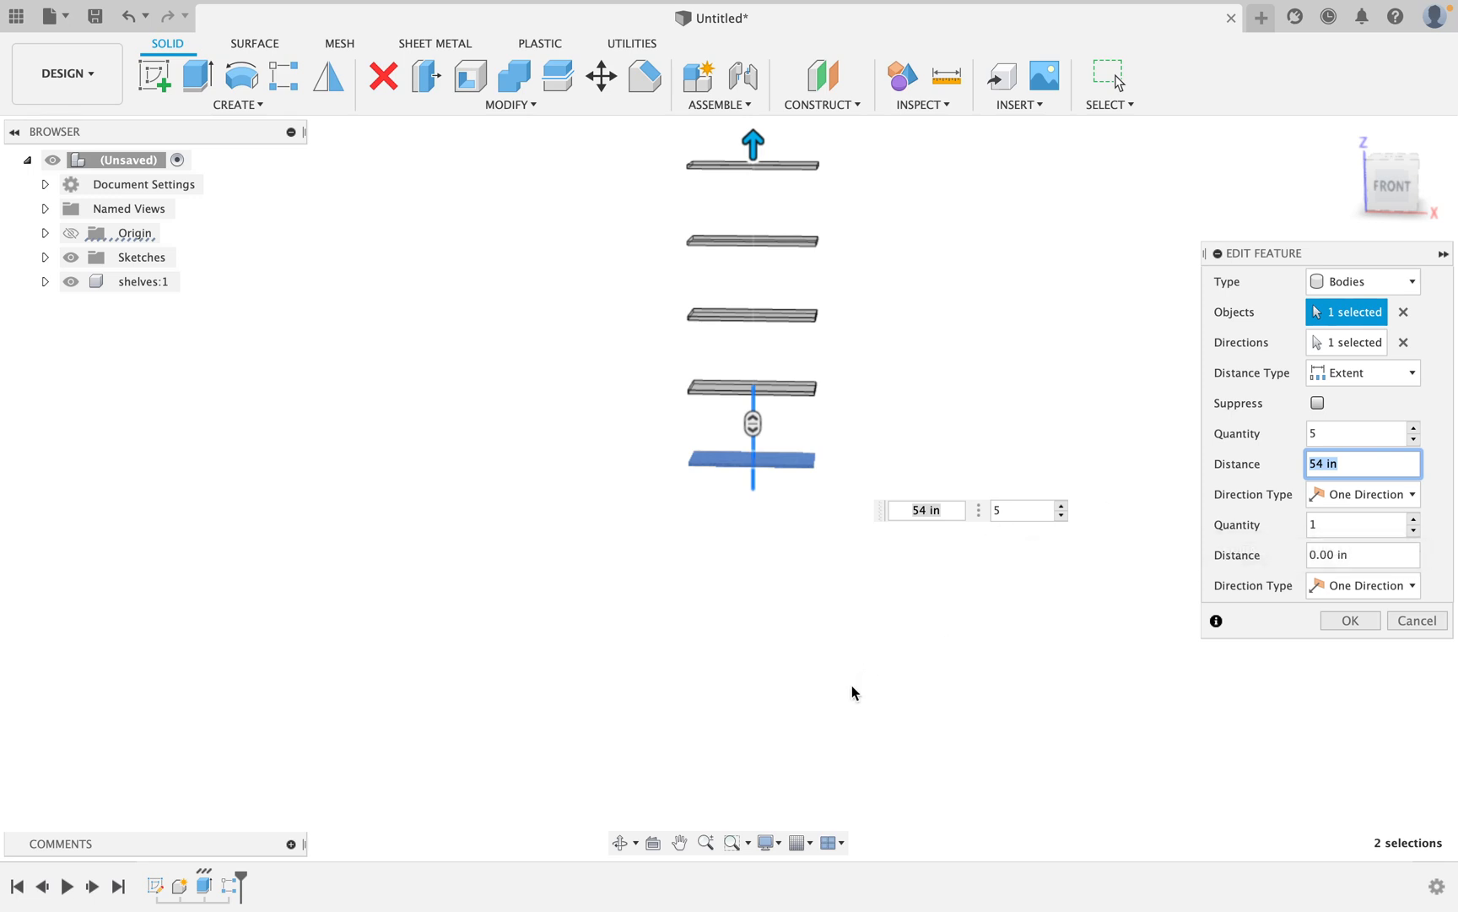
pyautogui.moveTo(685, 909)
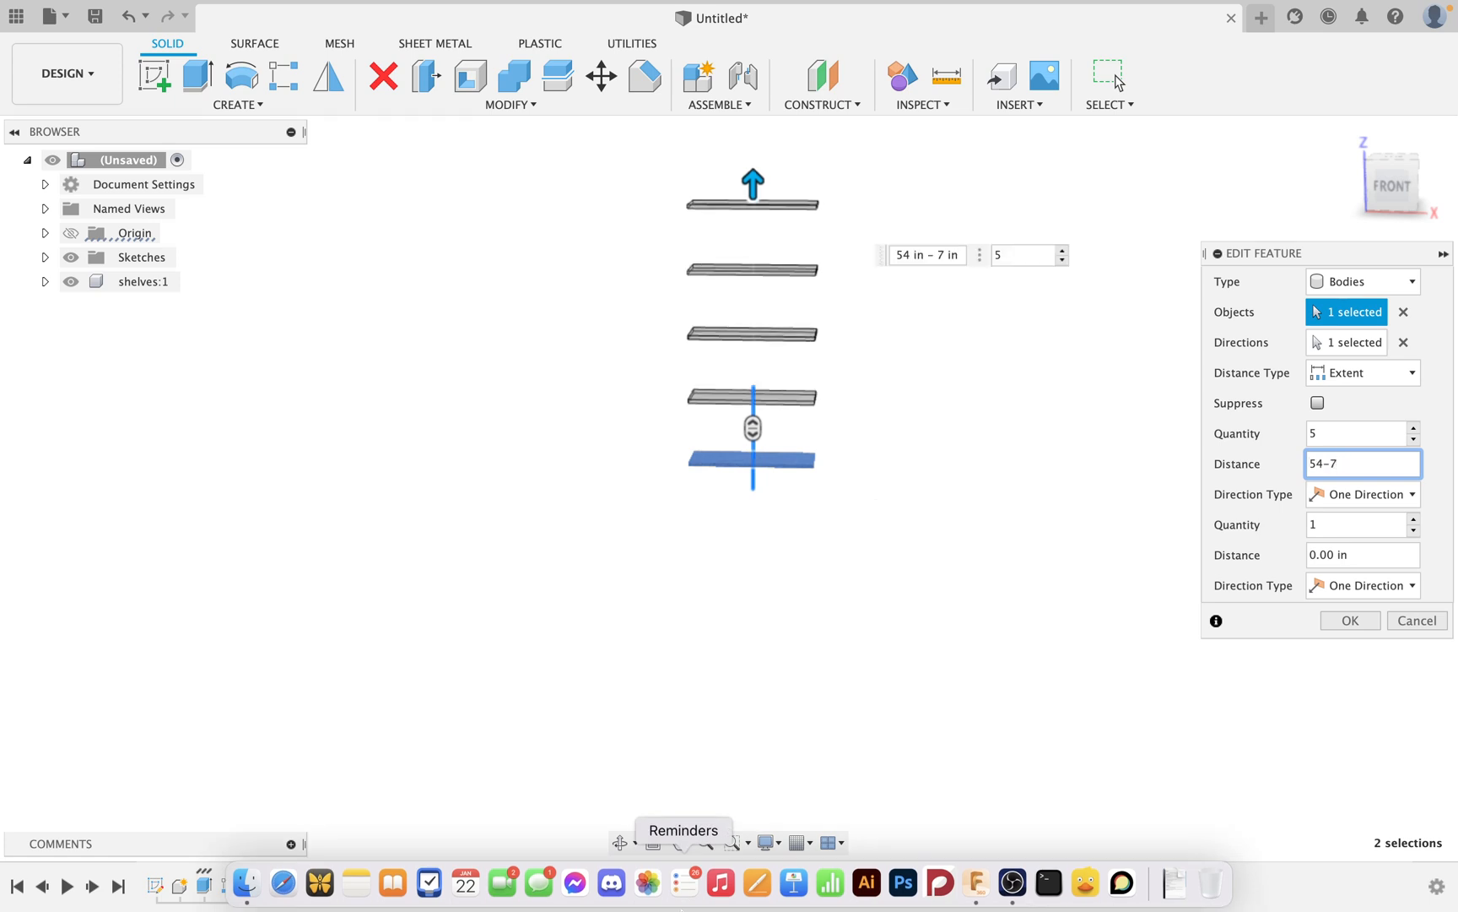
pyautogui.click(1351, 621)
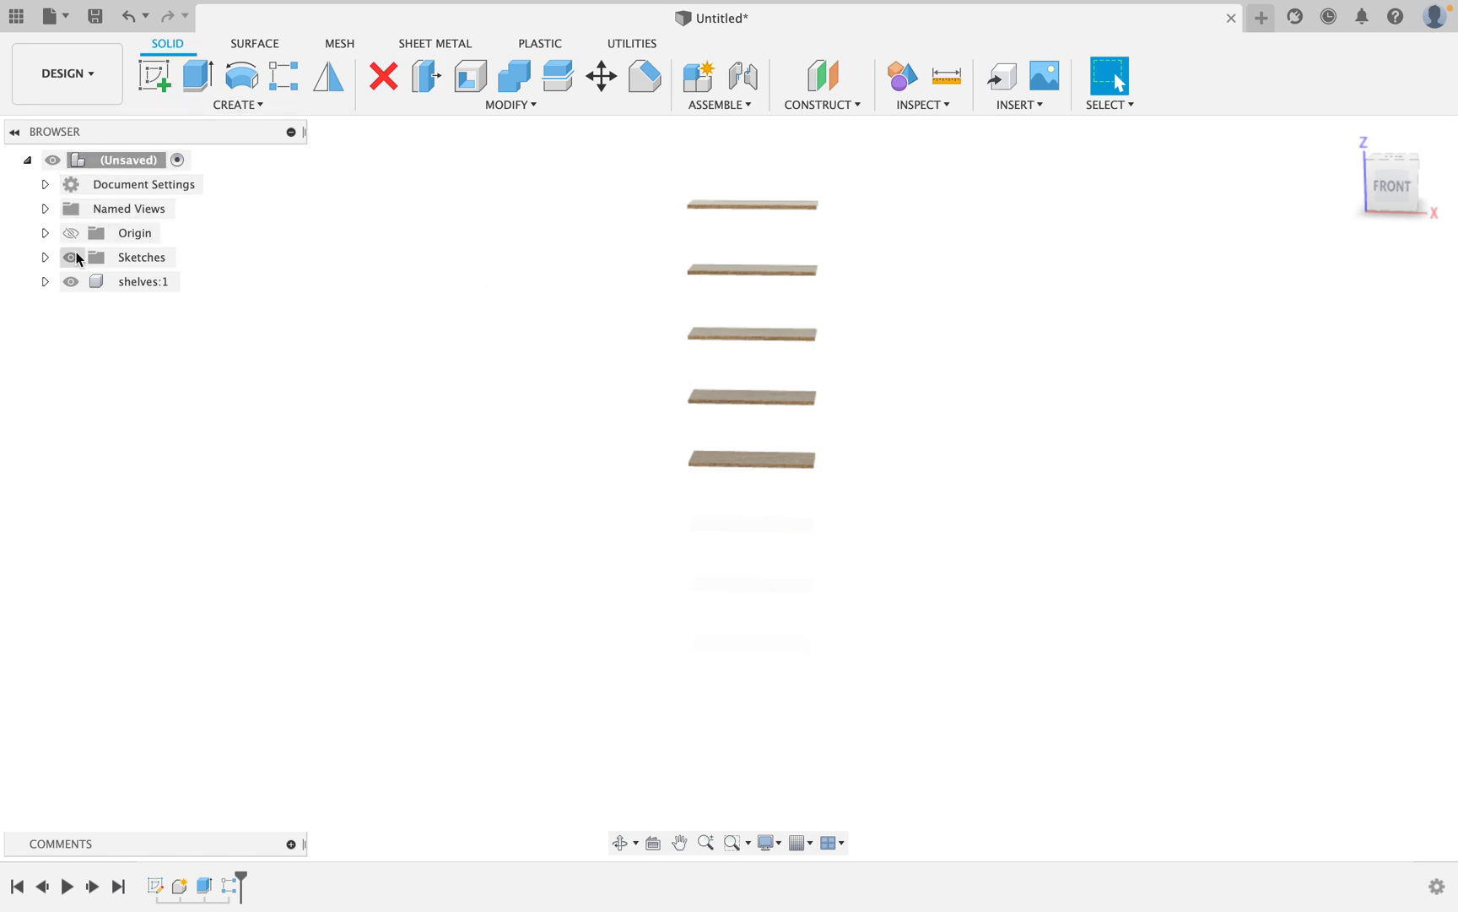
# Make Sketch1 visible and start an extrusion of both regions of the small corner square.
pyautogui.click(45, 257)
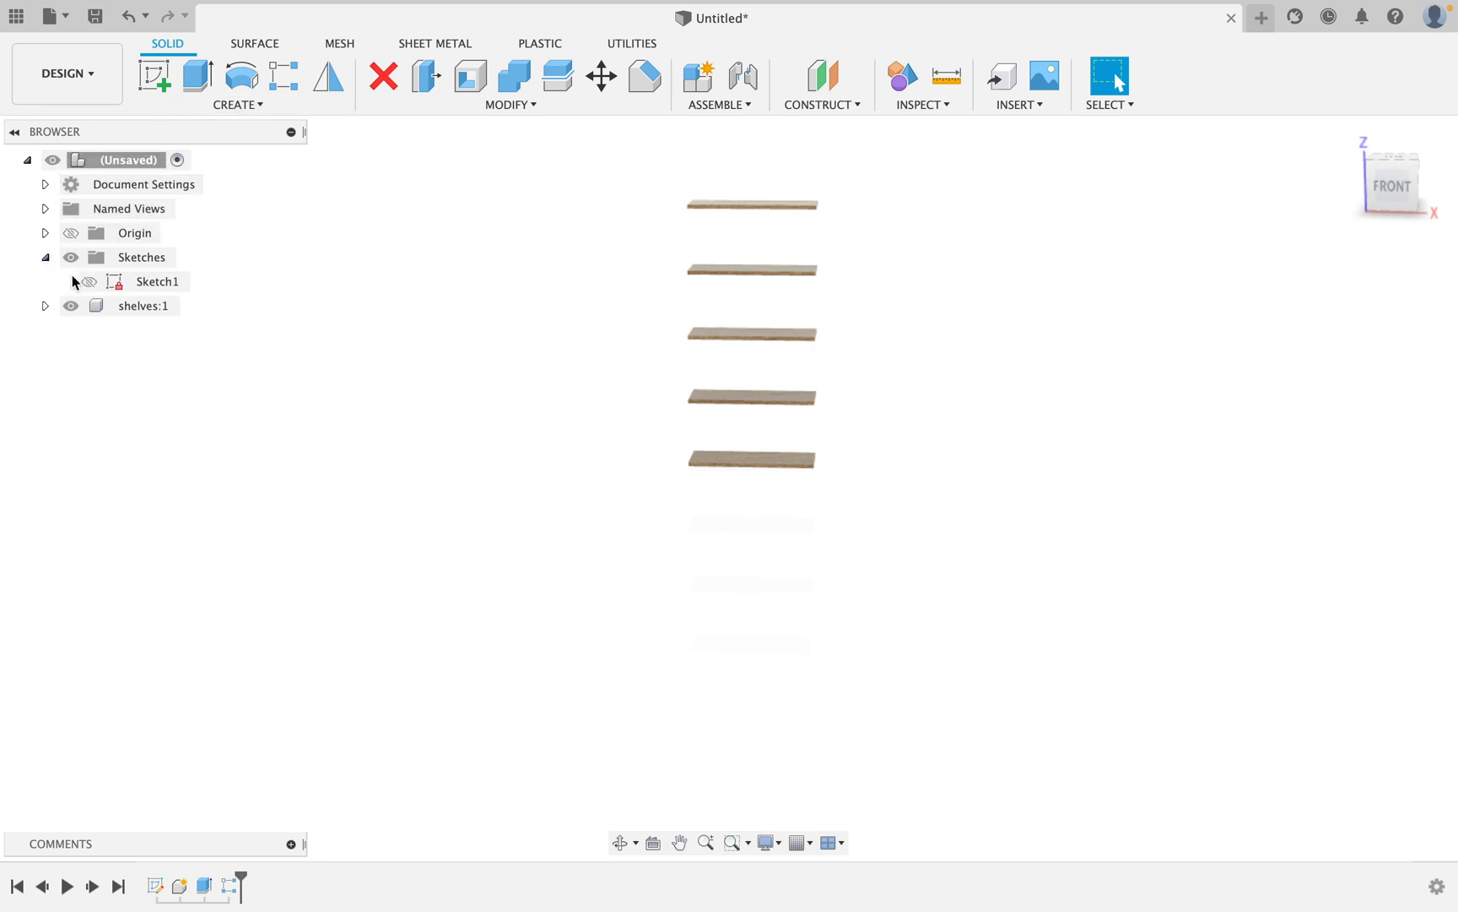
pyautogui.click(89, 281)
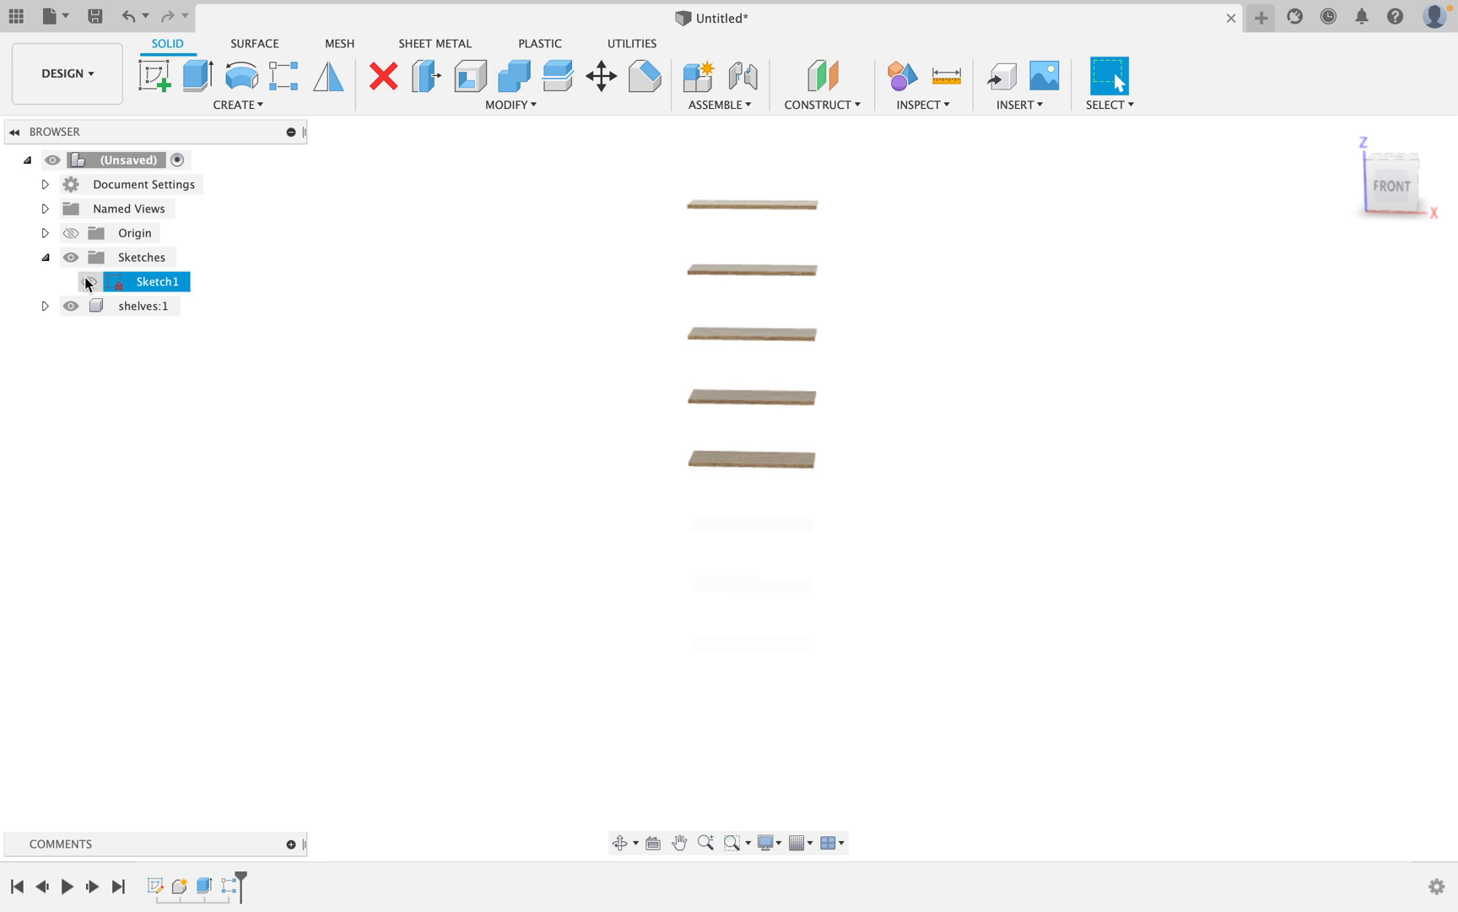
pyautogui.click(195, 78)
pyautogui.scroll(5, 707, 511)
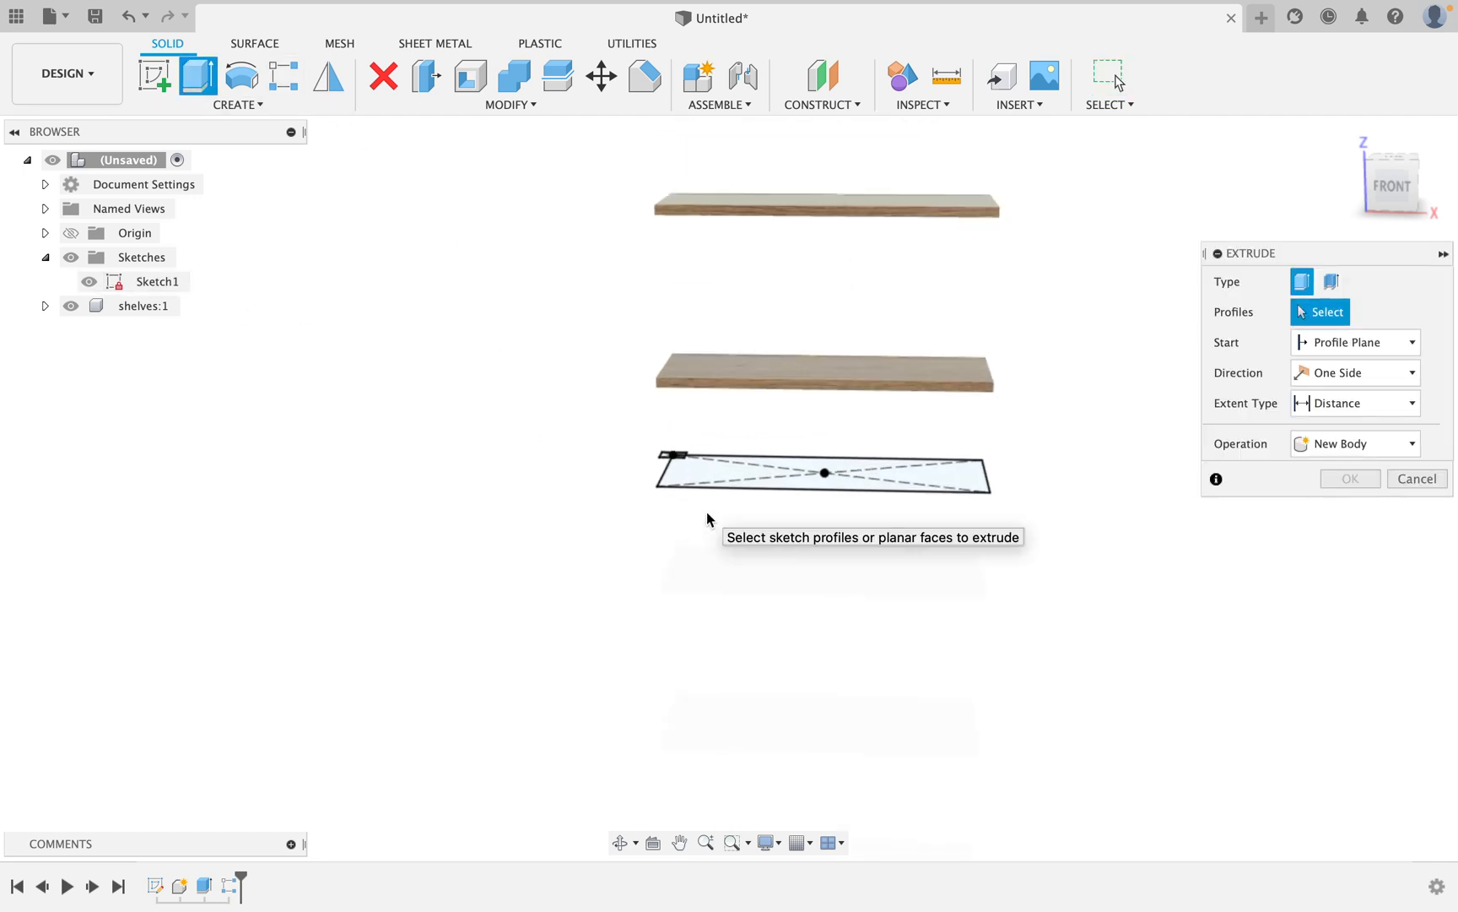
pyautogui.moveTo(684, 468)
pyautogui.keyDown('shift'); pyautogui.mouseDown(button='middle')
pyautogui.moveTo(709, 524)
pyautogui.moveTo(660, 500)
pyautogui.mouseUp(button='middle'); pyautogui.keyUp('shift')
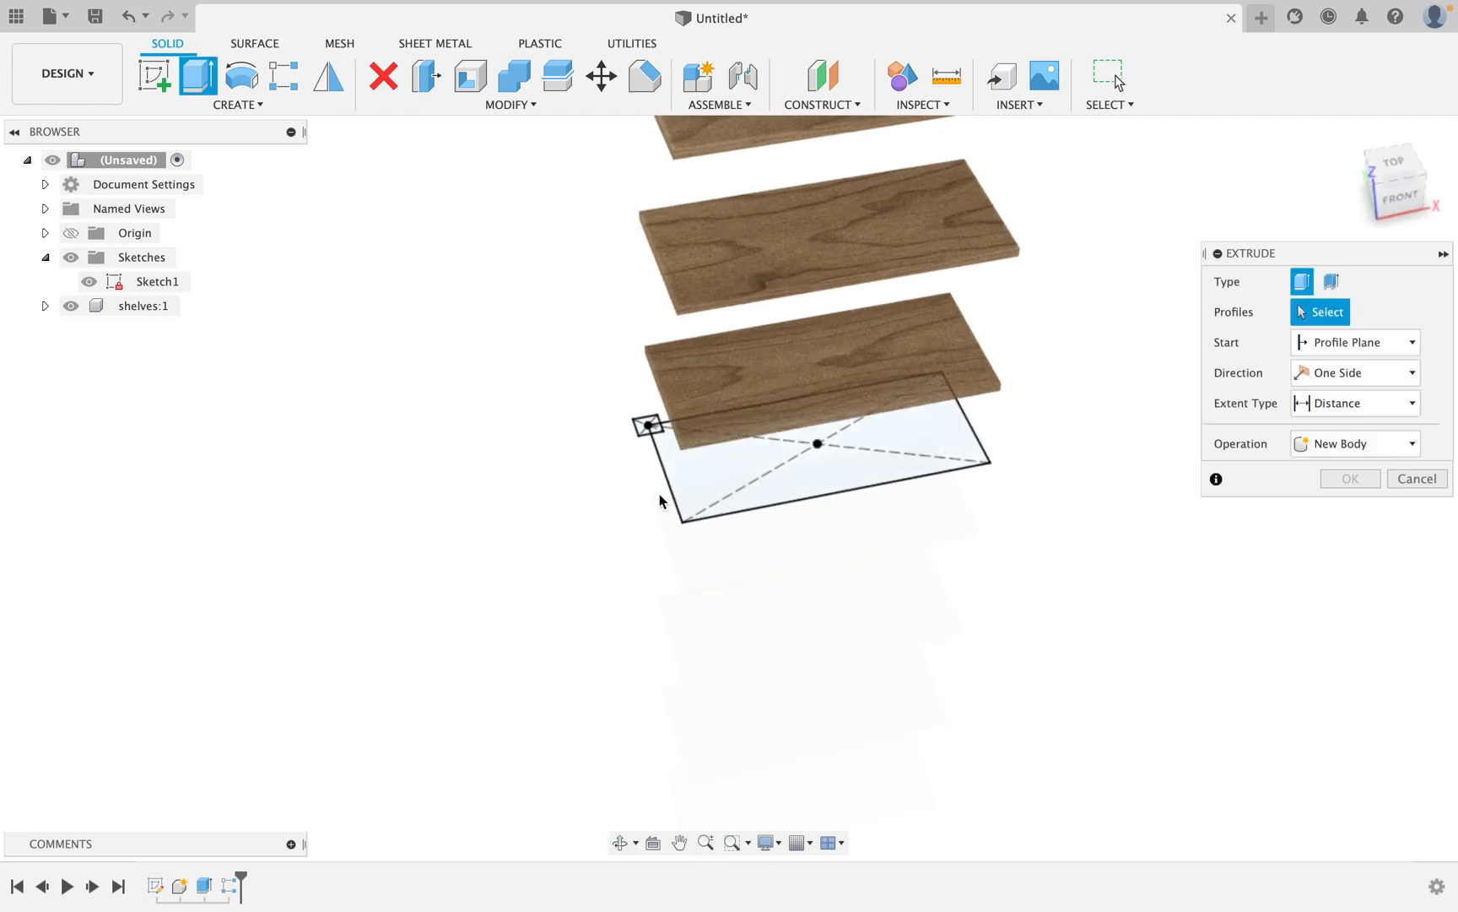
pyautogui.click(640, 433)
pyautogui.click(660, 438)
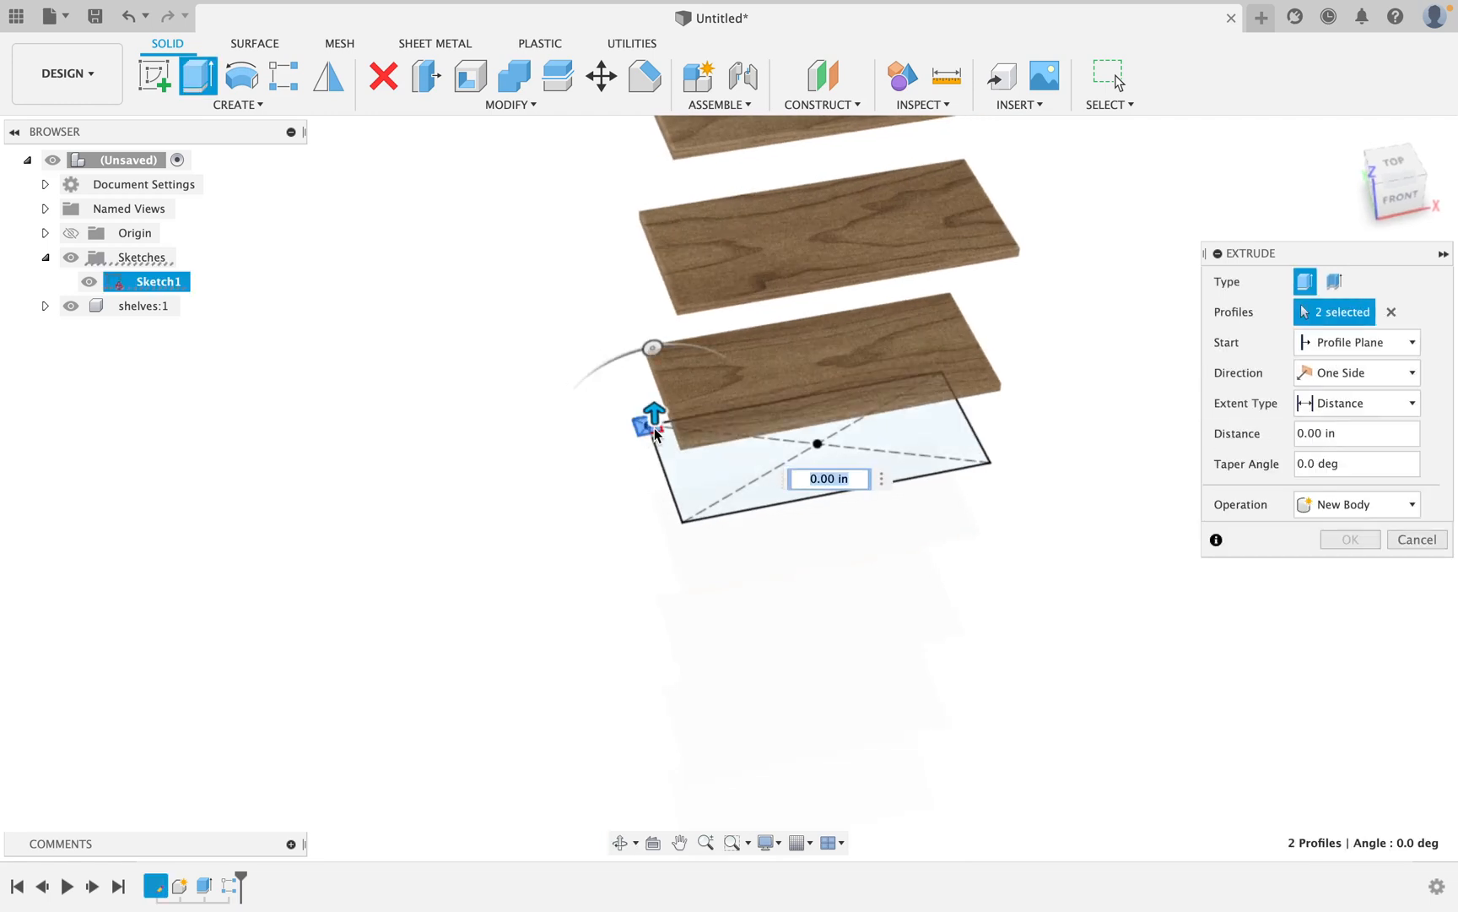
pyautogui.scroll(-3, 662, 438)
pyautogui.keyDown('shift'); pyautogui.moveTo(662, 438); pyautogui.dragTo(764, 566, button='middle'); pyautogui.keyUp('shift')
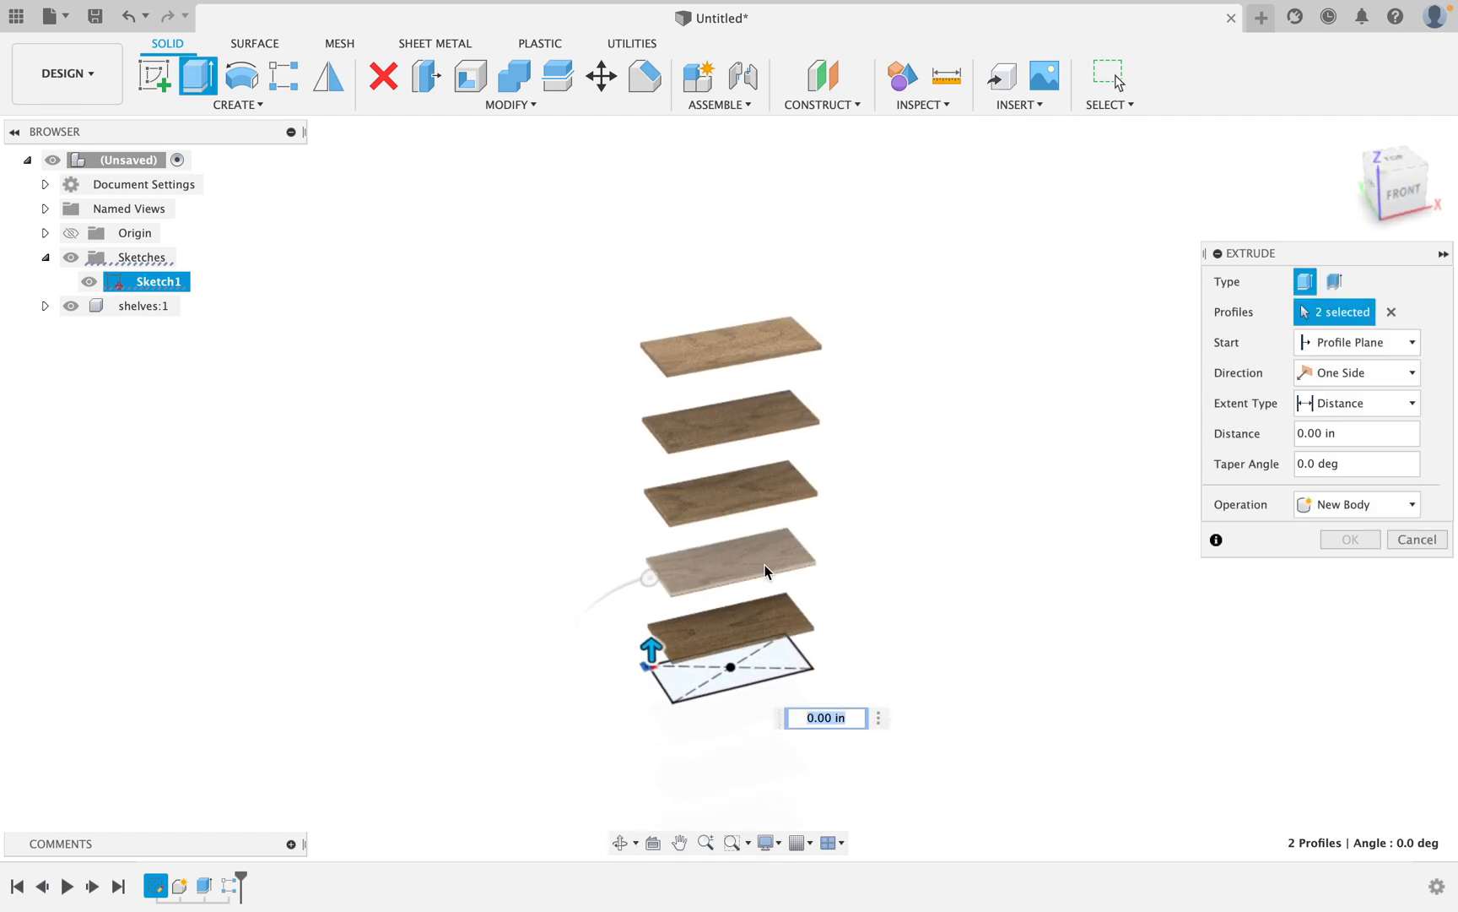
# Set the corner post extrusion's extent to To Object, ending at the upper face of the top shelf.
pyautogui.click(1329, 407)
pyautogui.click(1332, 451)
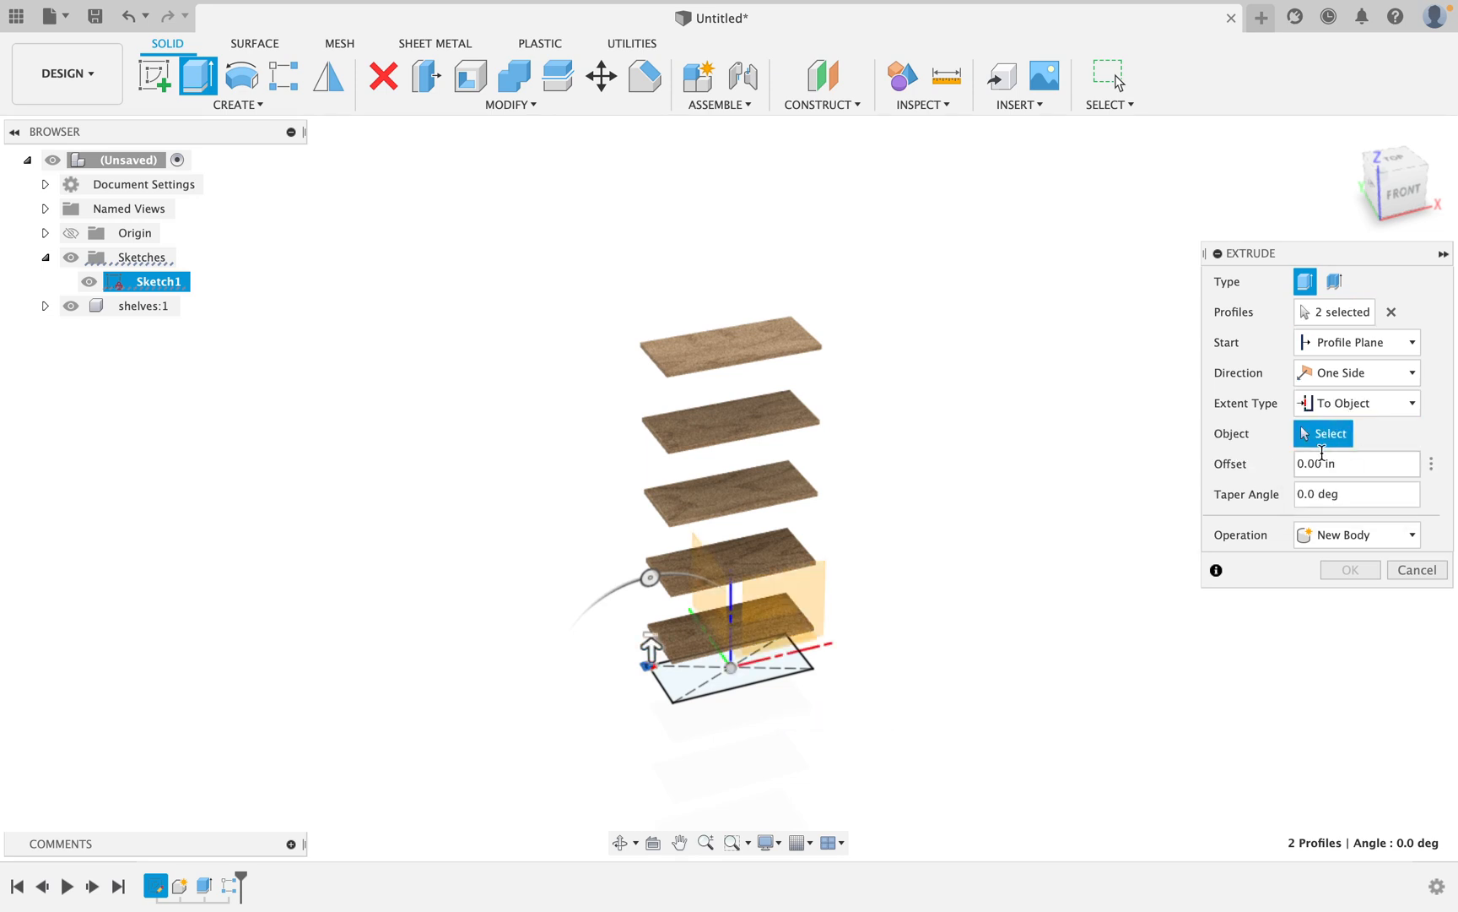
pyautogui.click(684, 345)
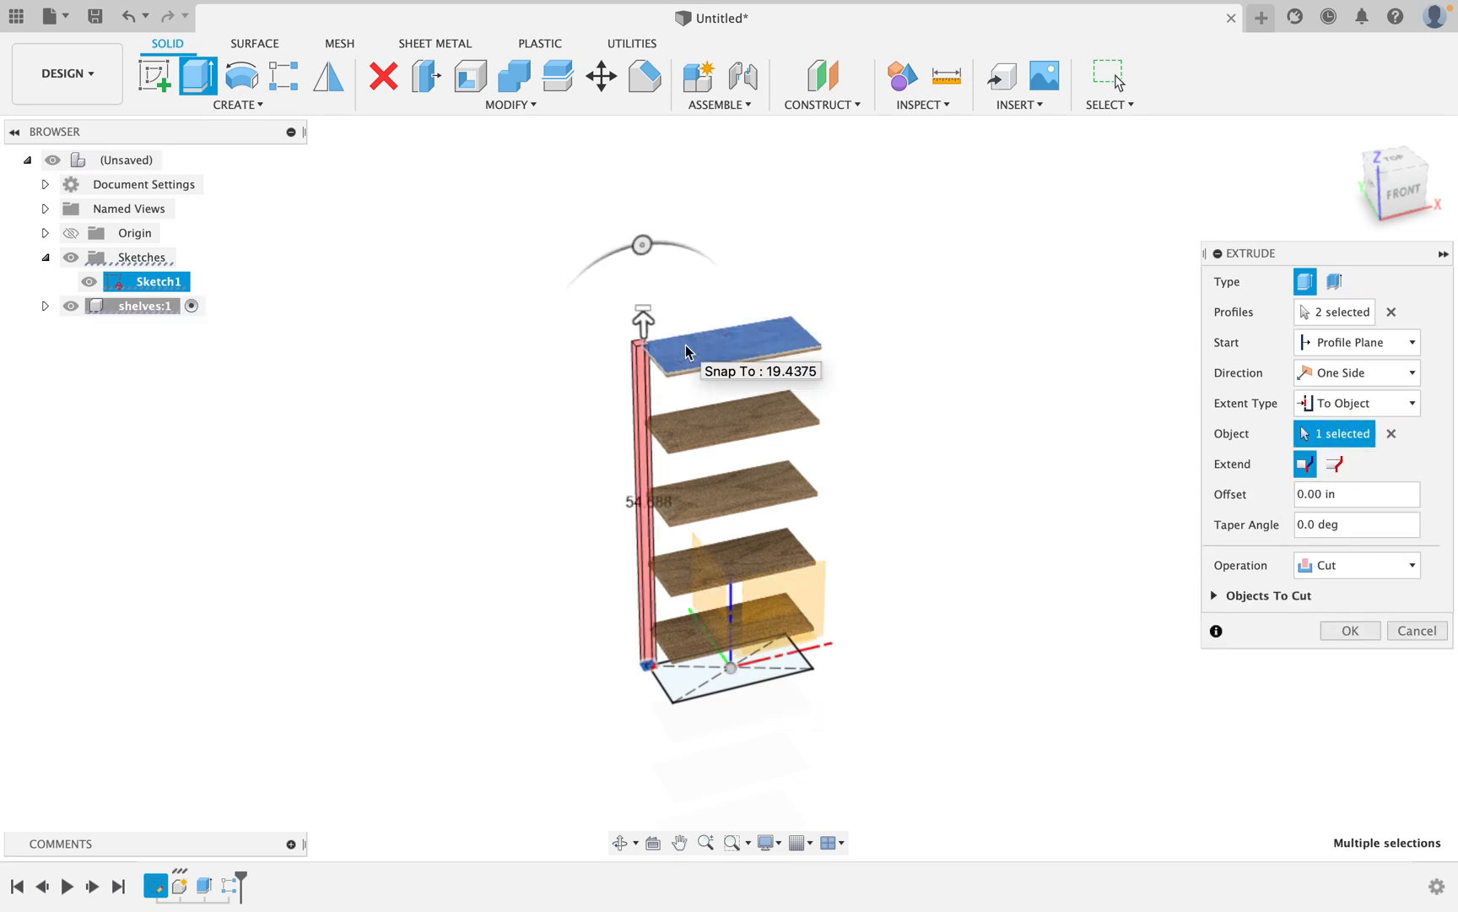
pyautogui.scroll(3, 650, 347)
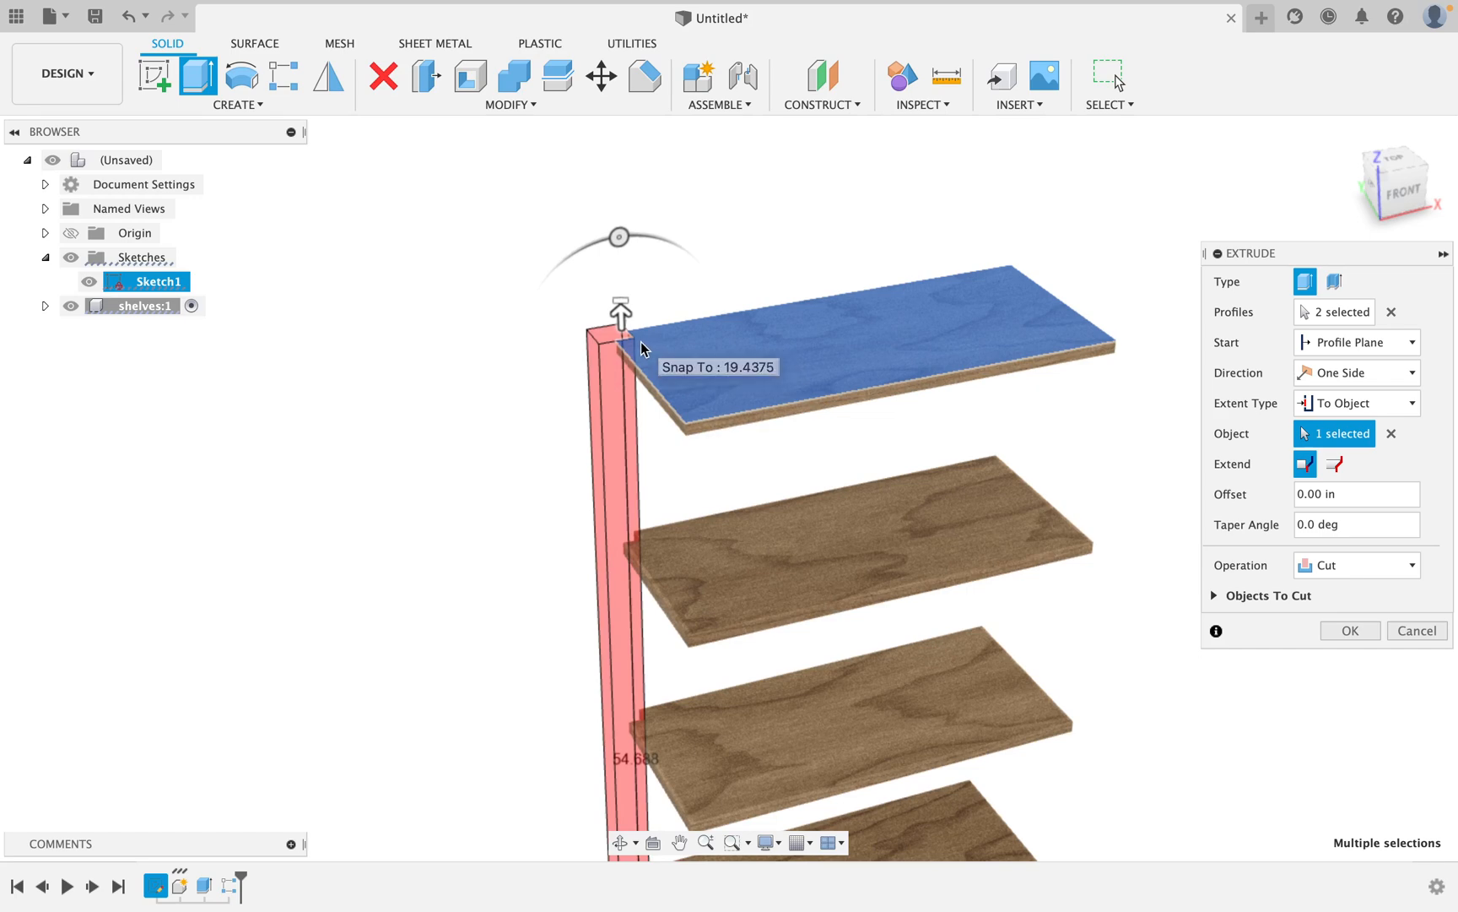
pyautogui.moveTo(638, 345)
pyautogui.keyDown('shift'); pyautogui.mouseDown(button='middle')
pyautogui.moveTo(661, 357)
pyautogui.moveTo(659, 381)
pyautogui.moveTo(608, 348)
pyautogui.moveTo(628, 317)
pyautogui.mouseUp(button='middle'); pyautogui.keyUp('shift')
# Give the corner post extrusion a 3/8 in offset past the top shelf and create it as a new component.
pyautogui.click(1354, 494)
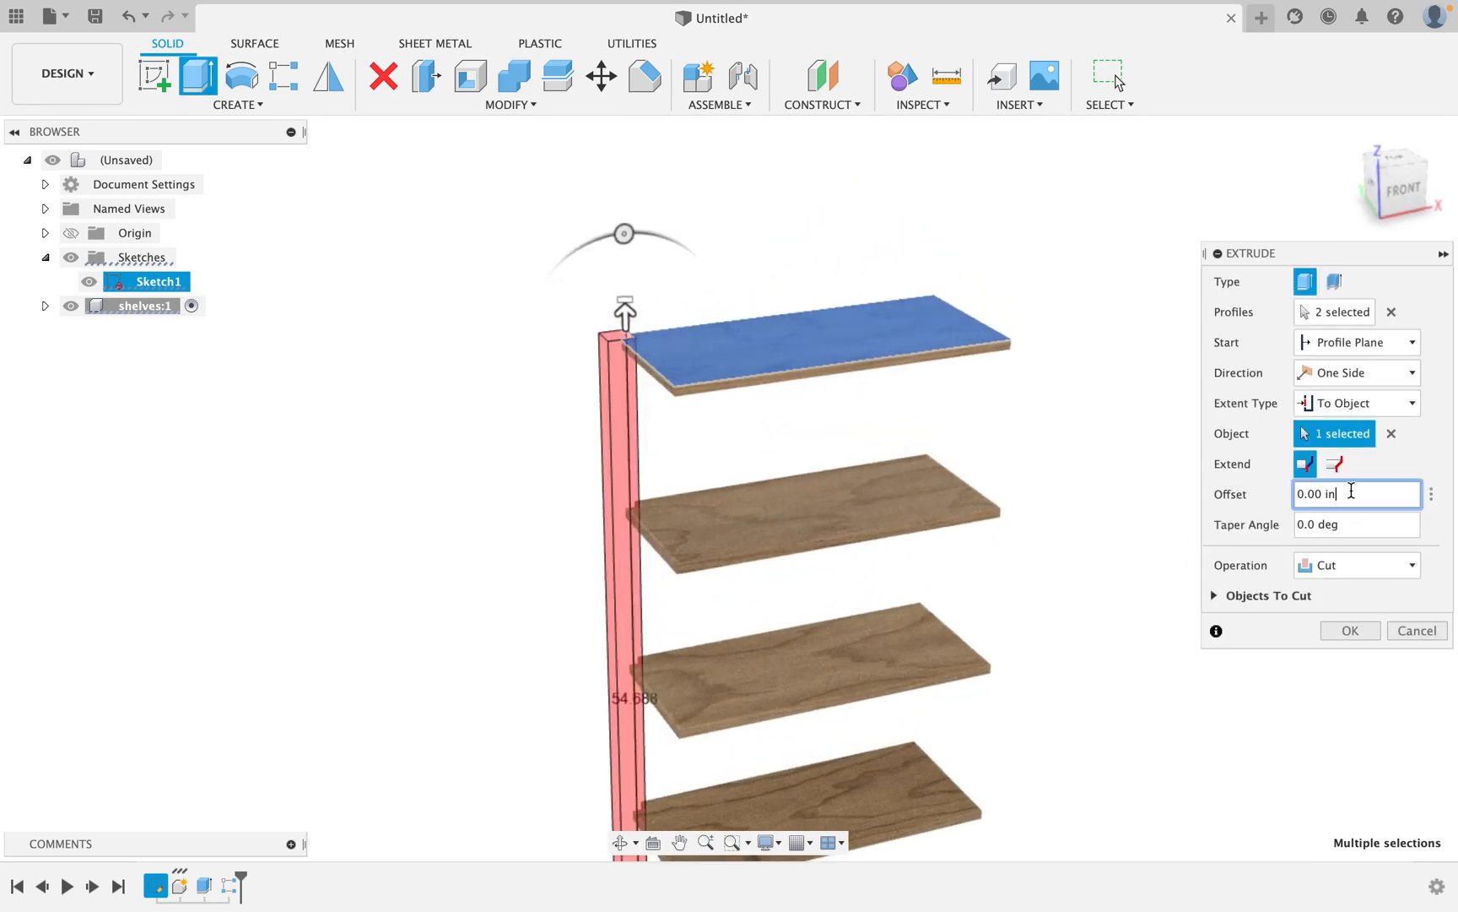
pyautogui.write('3/8')
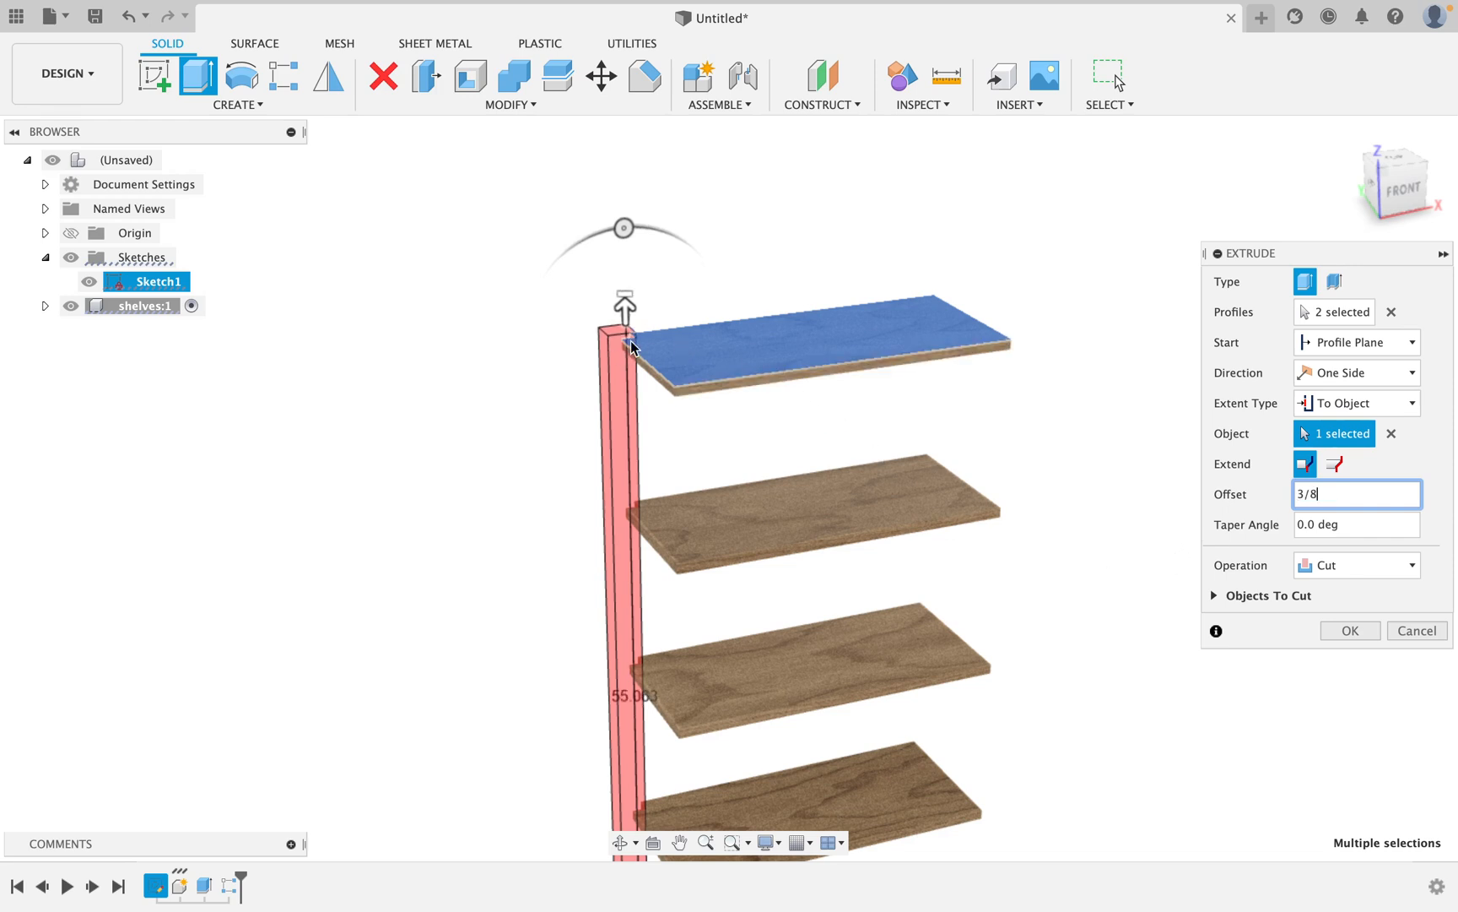
pyautogui.click(1342, 567)
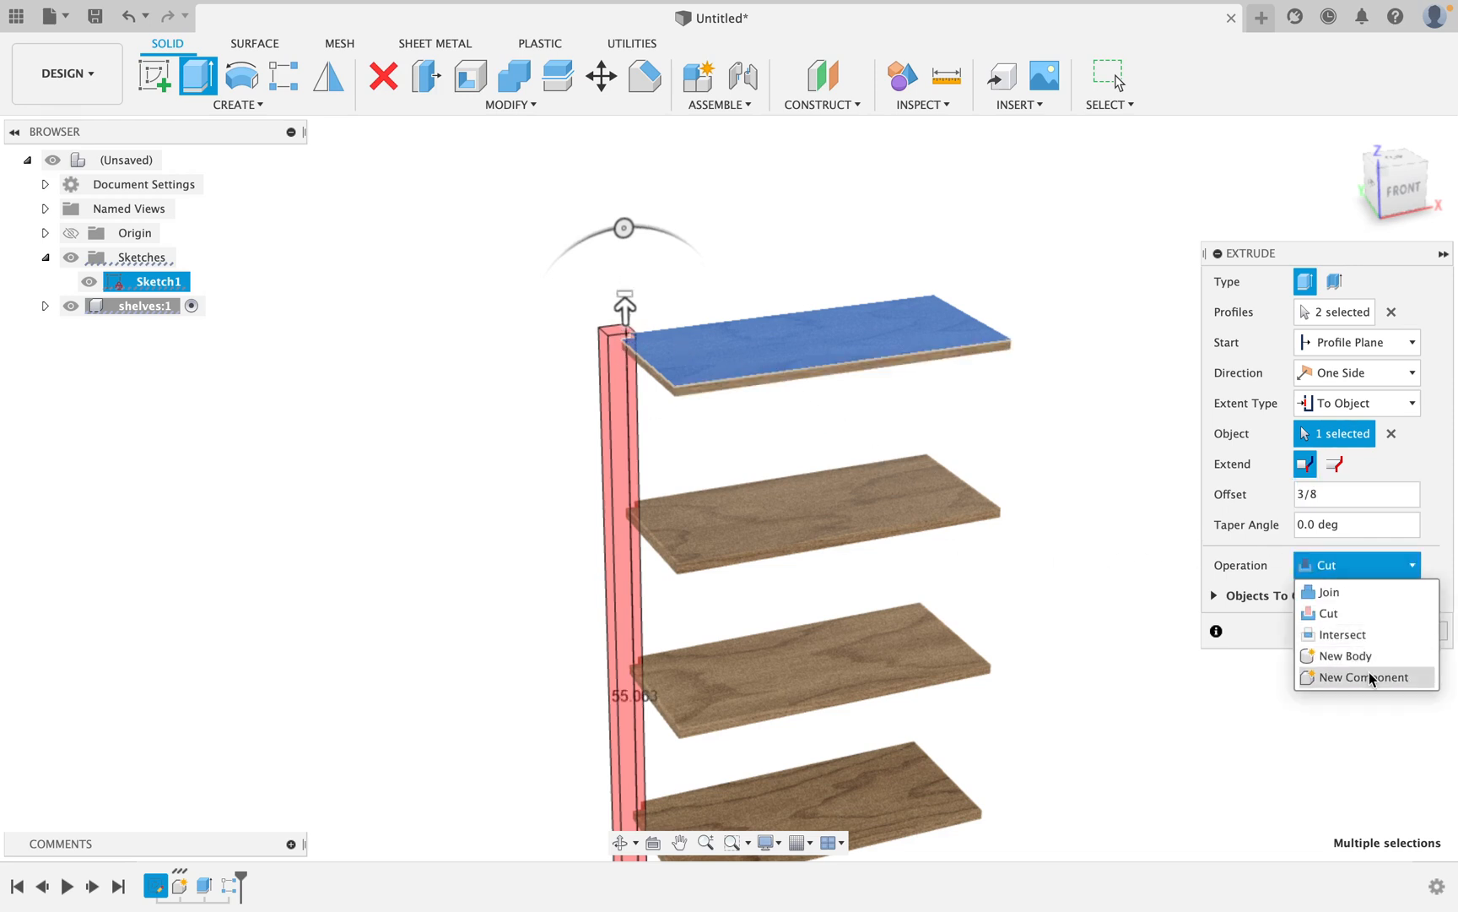
pyautogui.click(1369, 677)
pyautogui.click(1360, 599)
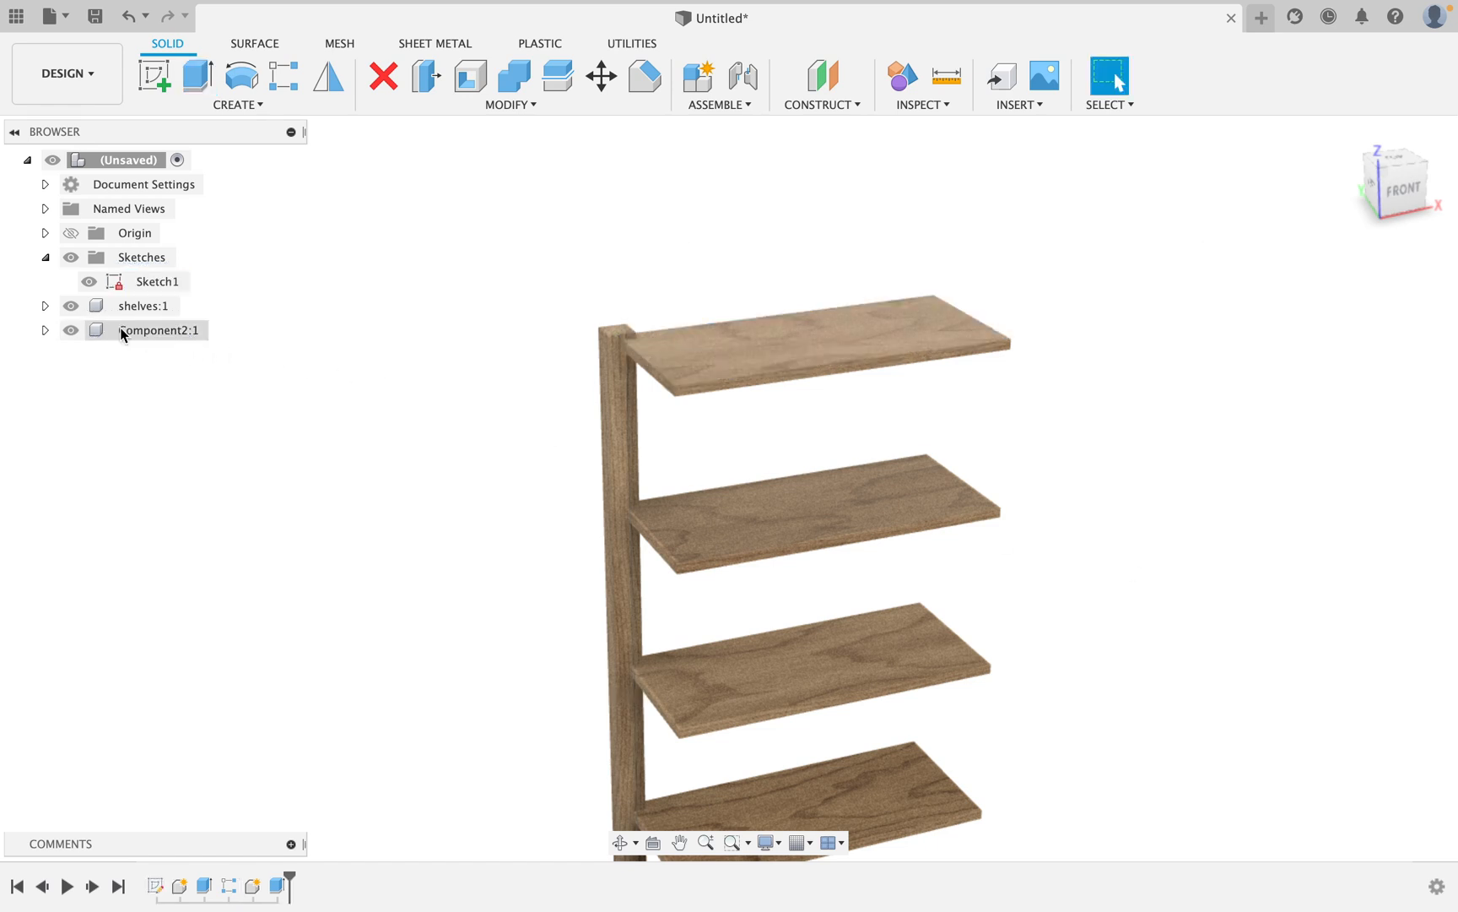
# Rename the new corner post component as legs.
pyautogui.click(143, 331)
pyautogui.click(142, 331)
pyautogui.write('legs')
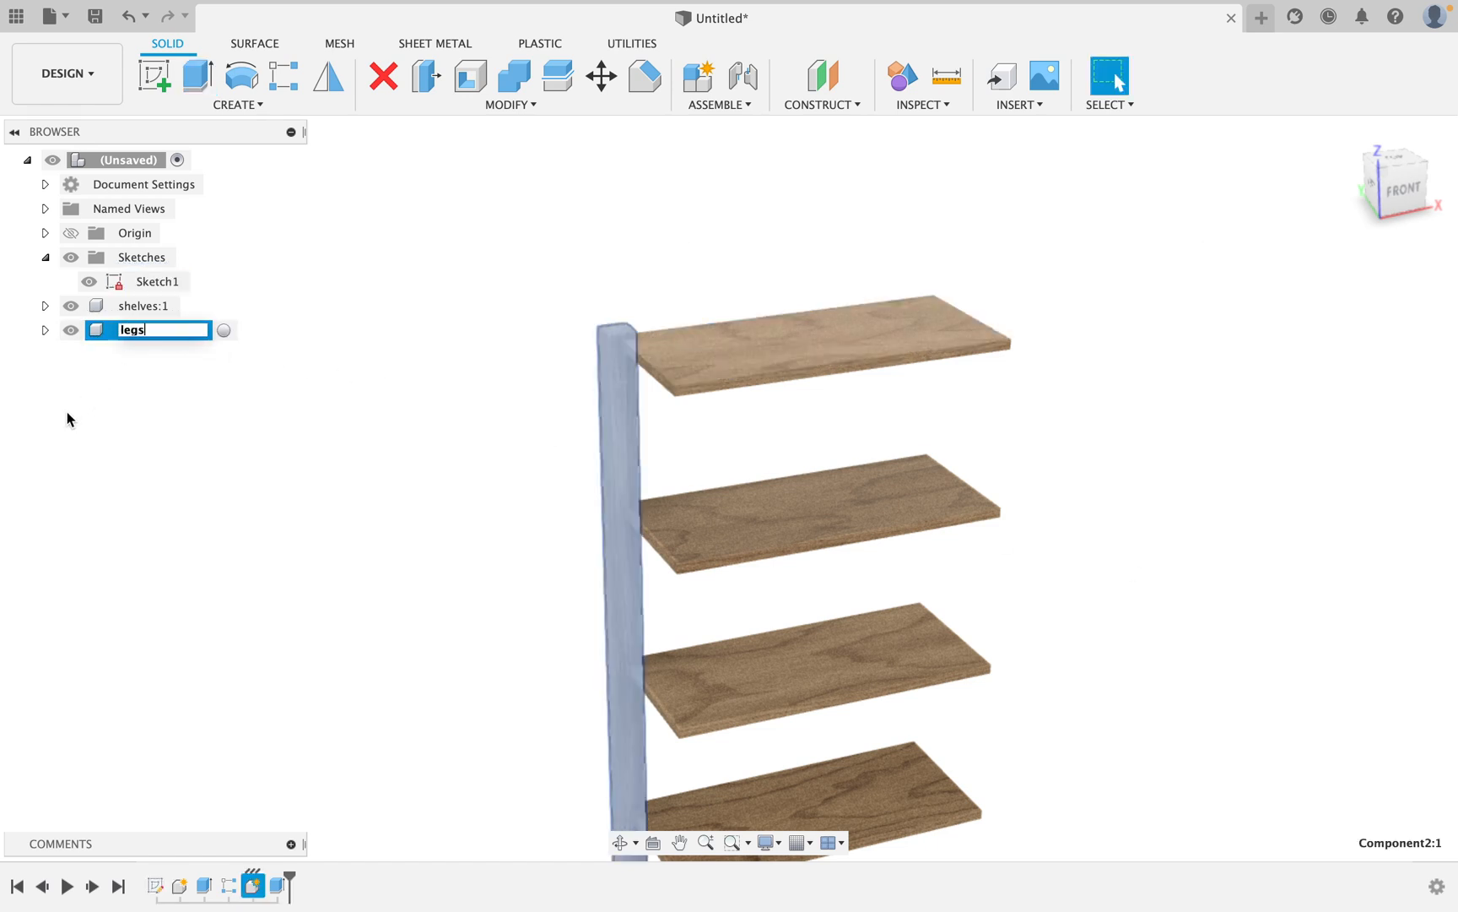
pyautogui.press('Return')
pyautogui.scroll(-2, 722, 253)
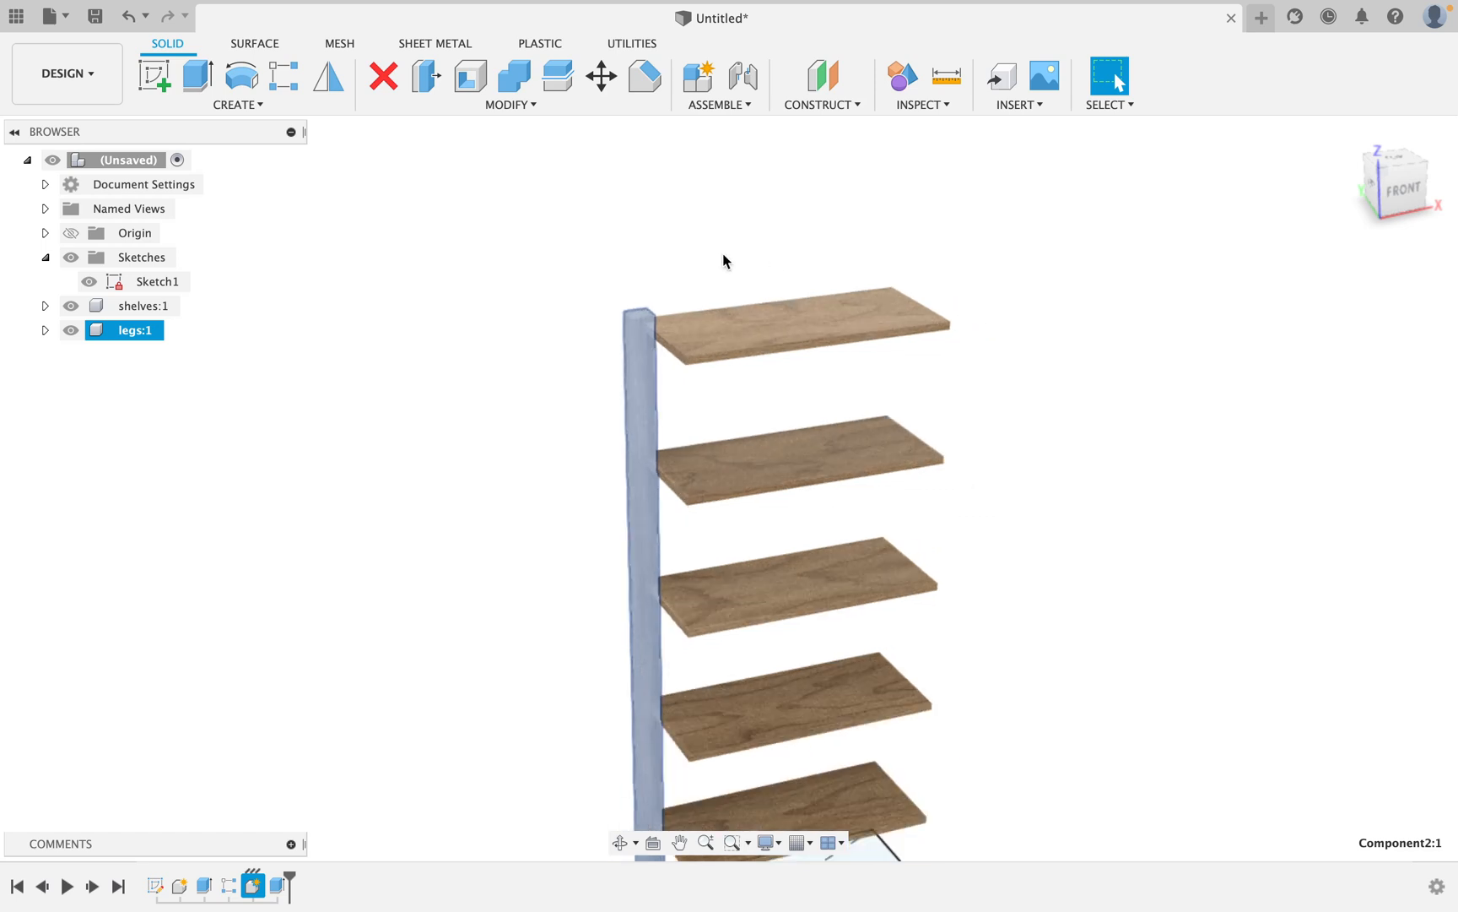
pyautogui.scroll(5, 722, 253)
pyautogui.click(629, 277)
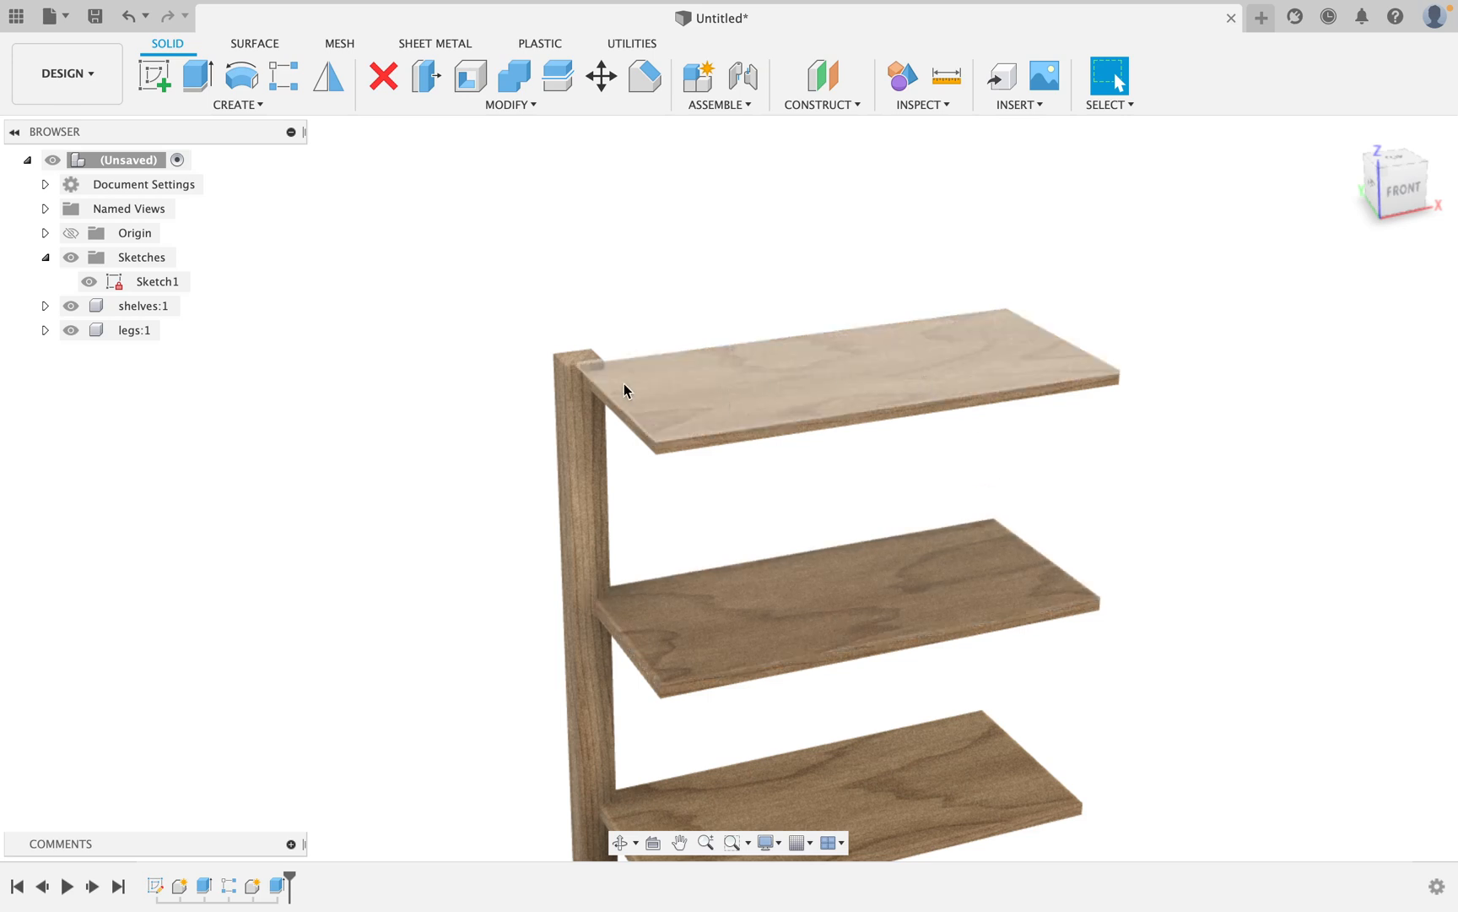
# Mirror the leg body across the XZ origin plane as a new body to form the second leg at that end.
pyautogui.scroll(5, 621, 386)
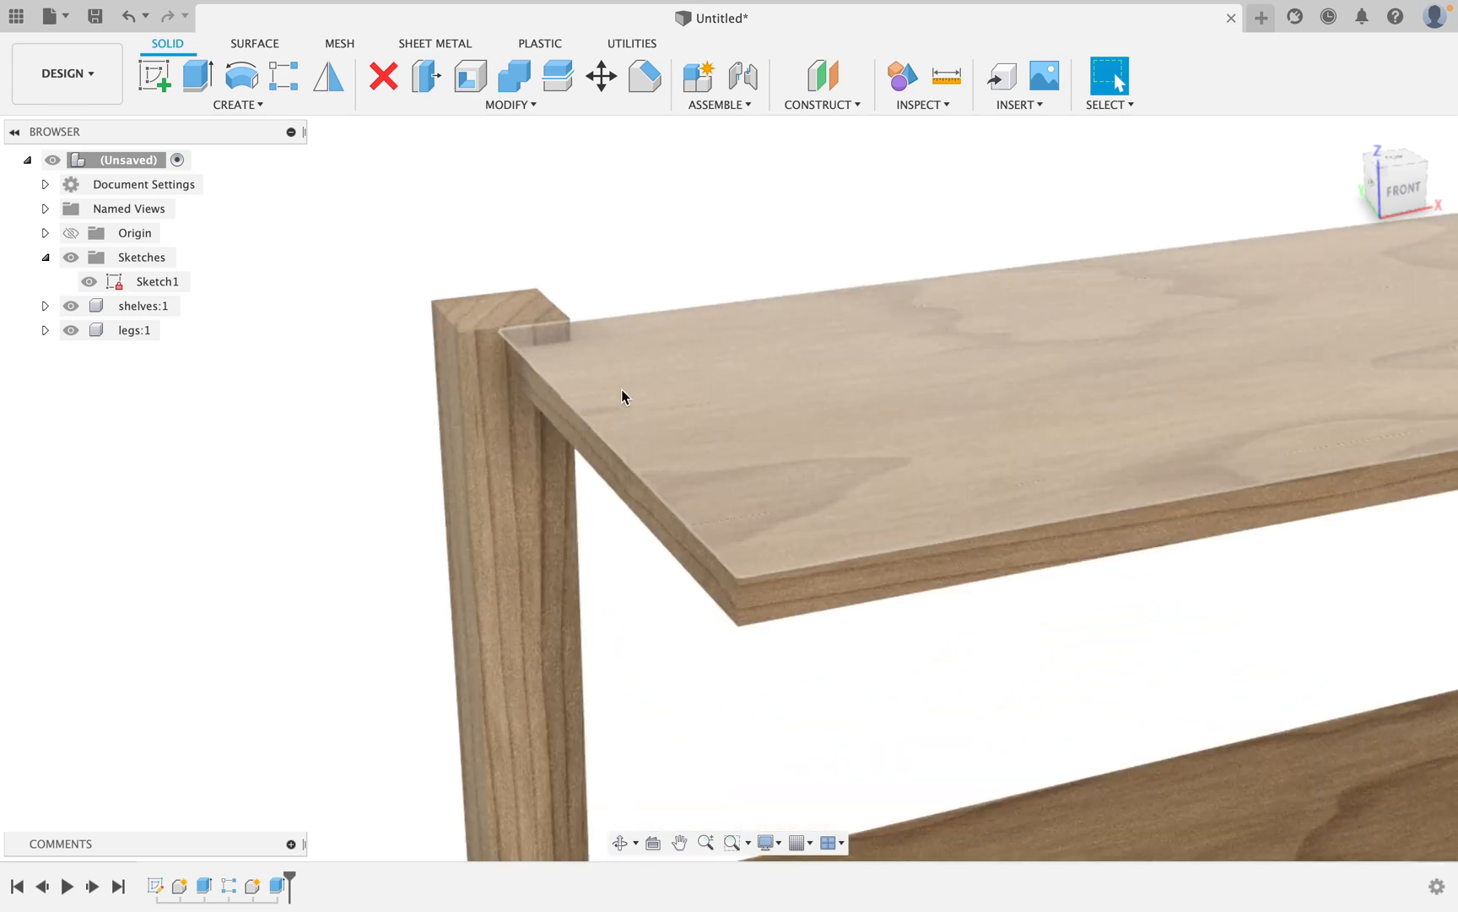
pyautogui.scroll(-5, 621, 388)
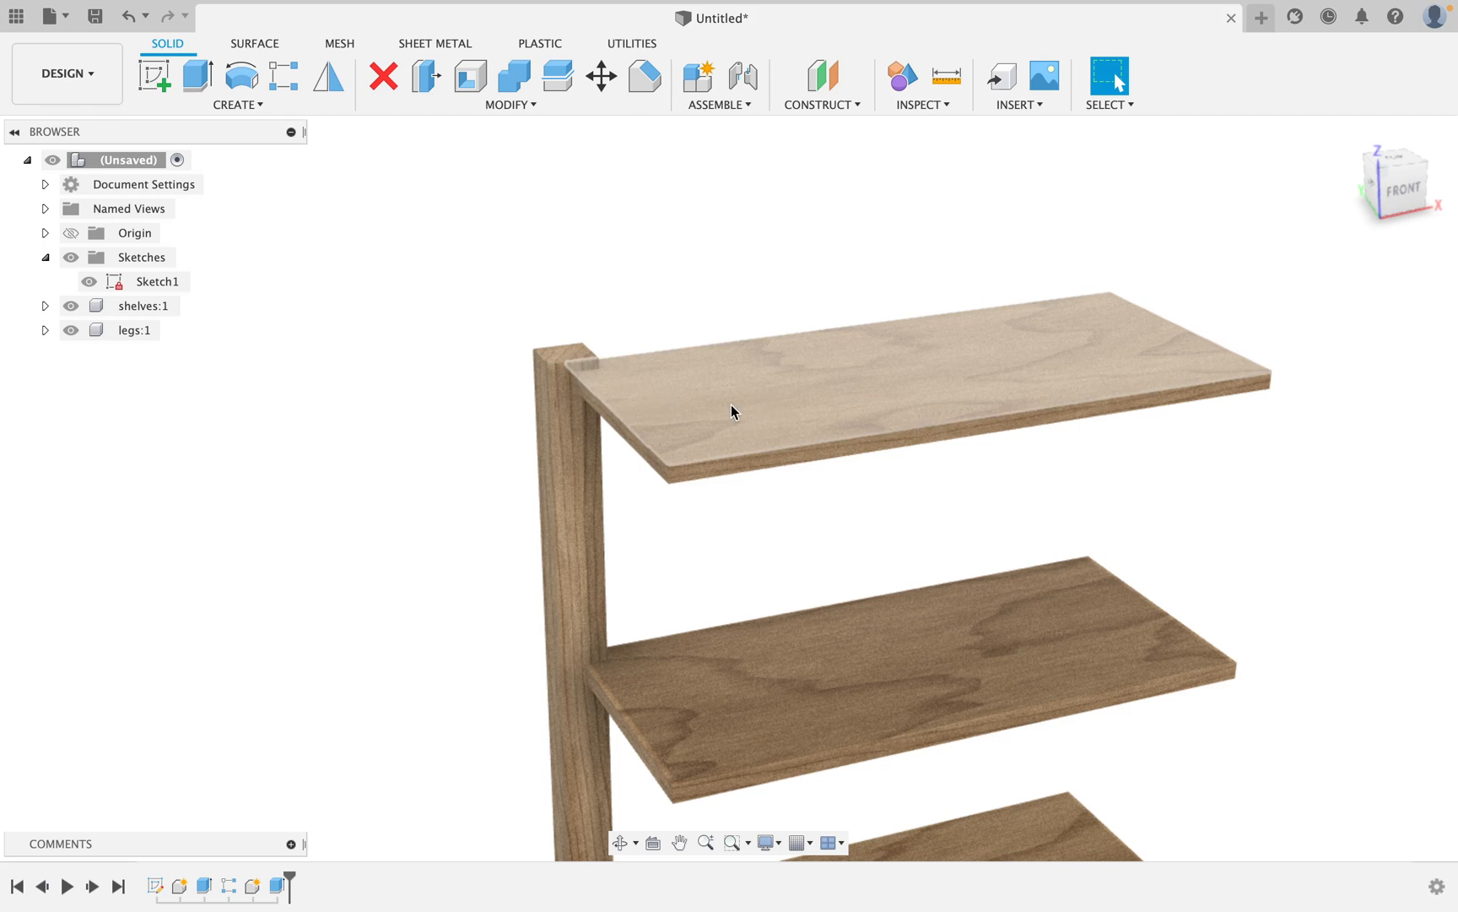
pyautogui.scroll(-3, 658, 422)
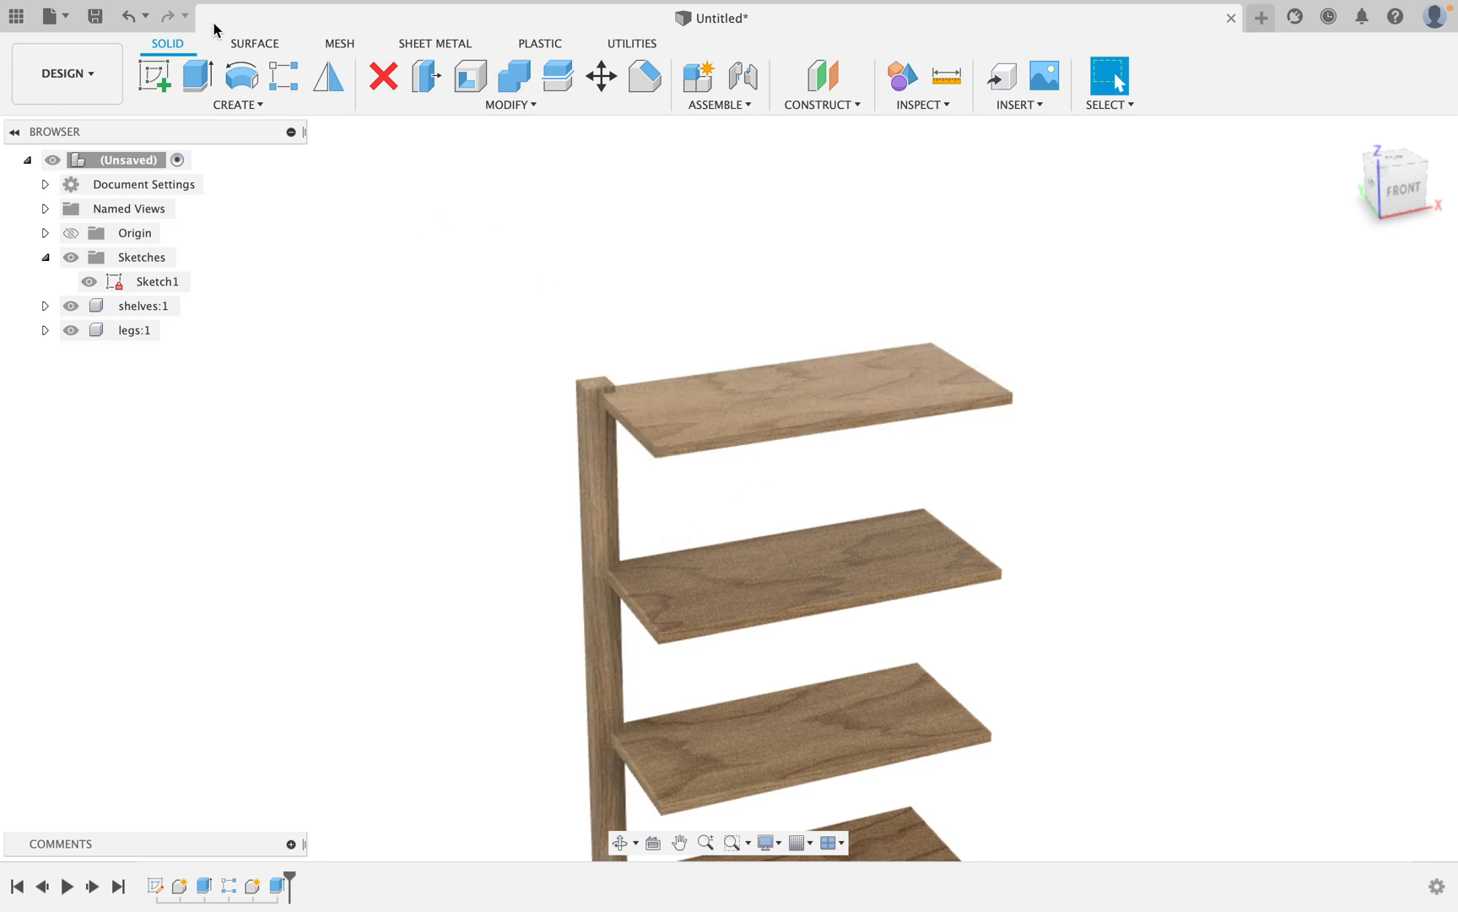
pyautogui.click(314, 84)
pyautogui.click(1317, 281)
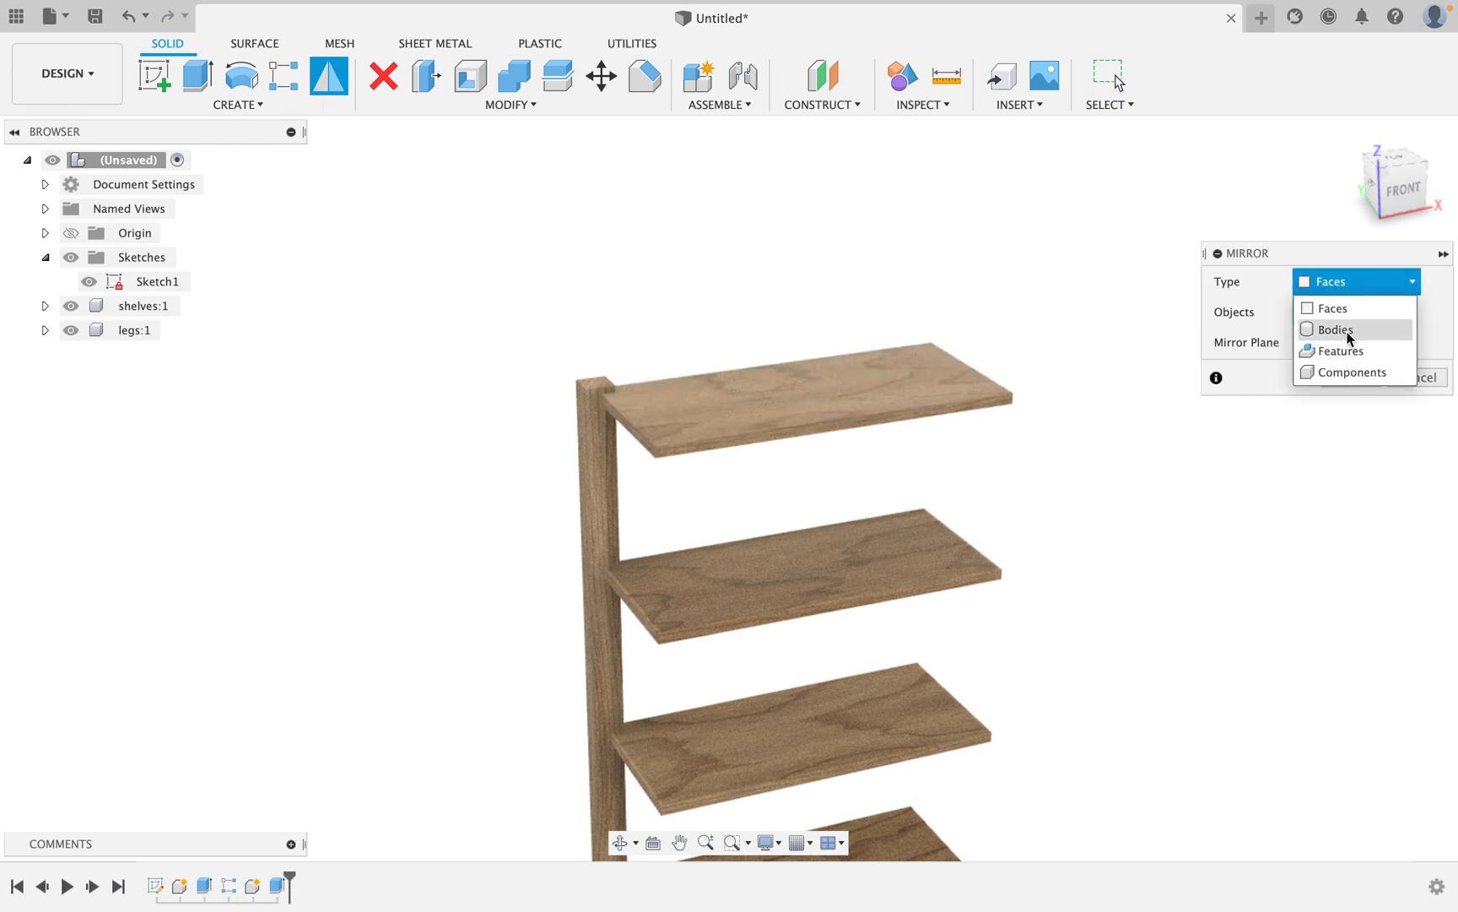
pyautogui.click(1337, 329)
pyautogui.click(604, 487)
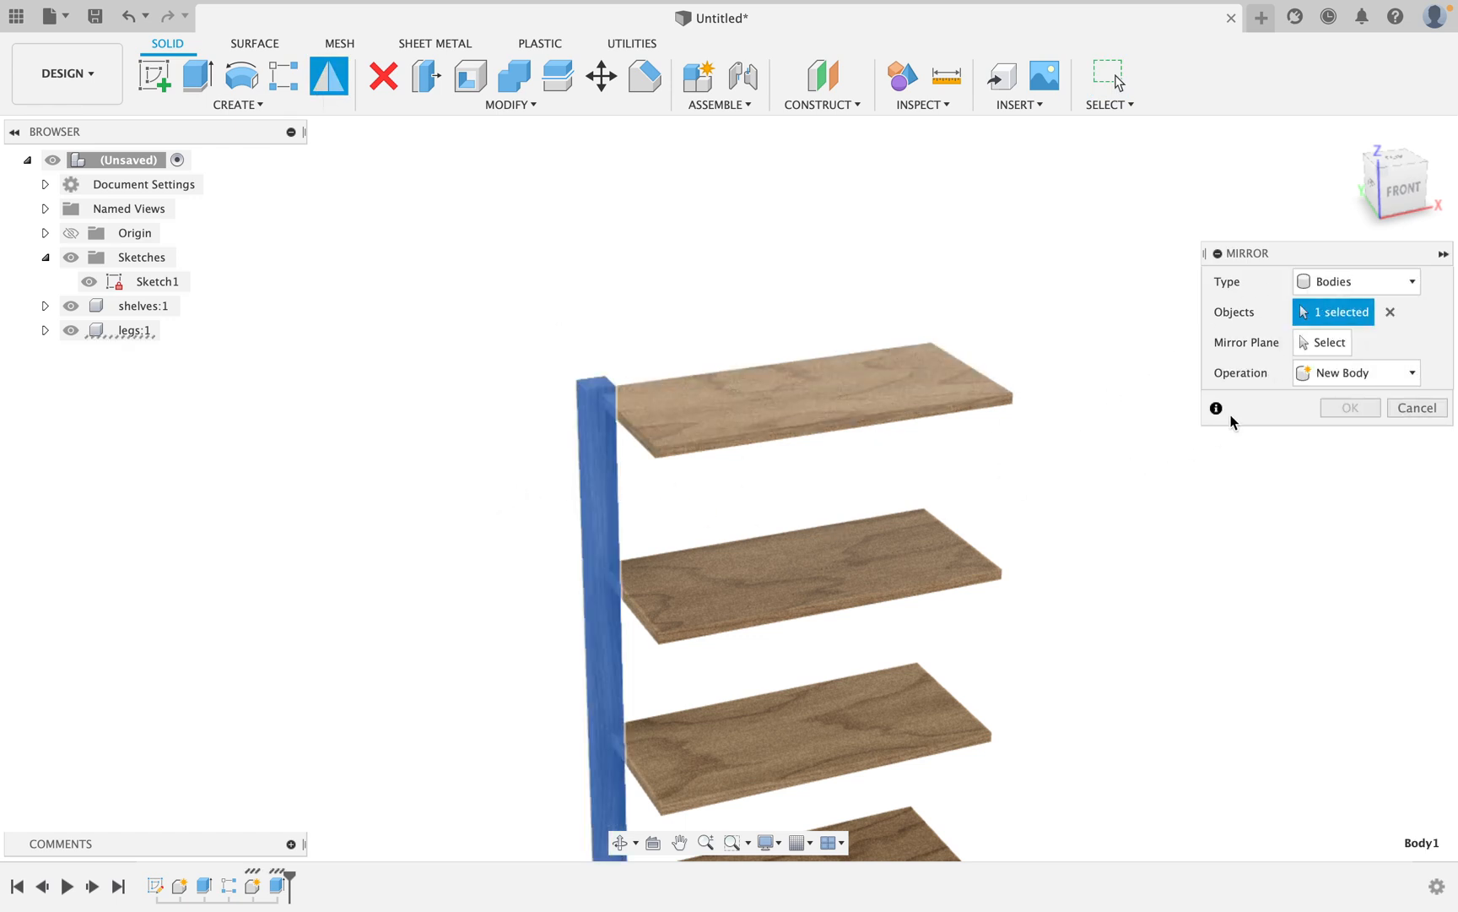
pyautogui.click(1325, 342)
pyautogui.scroll(-3, 1029, 460)
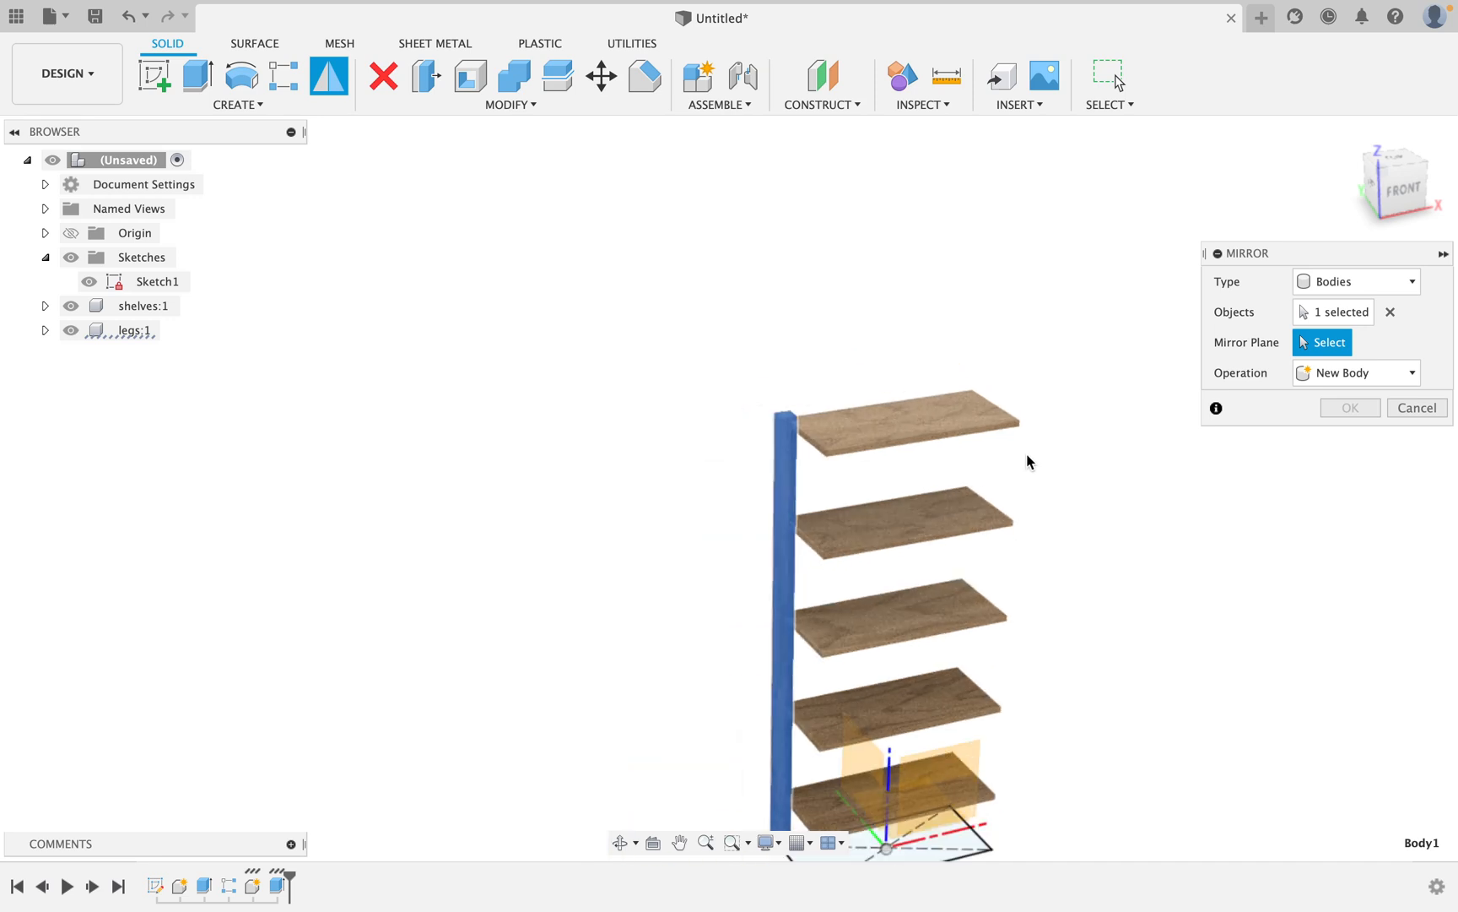
pyautogui.click(919, 533)
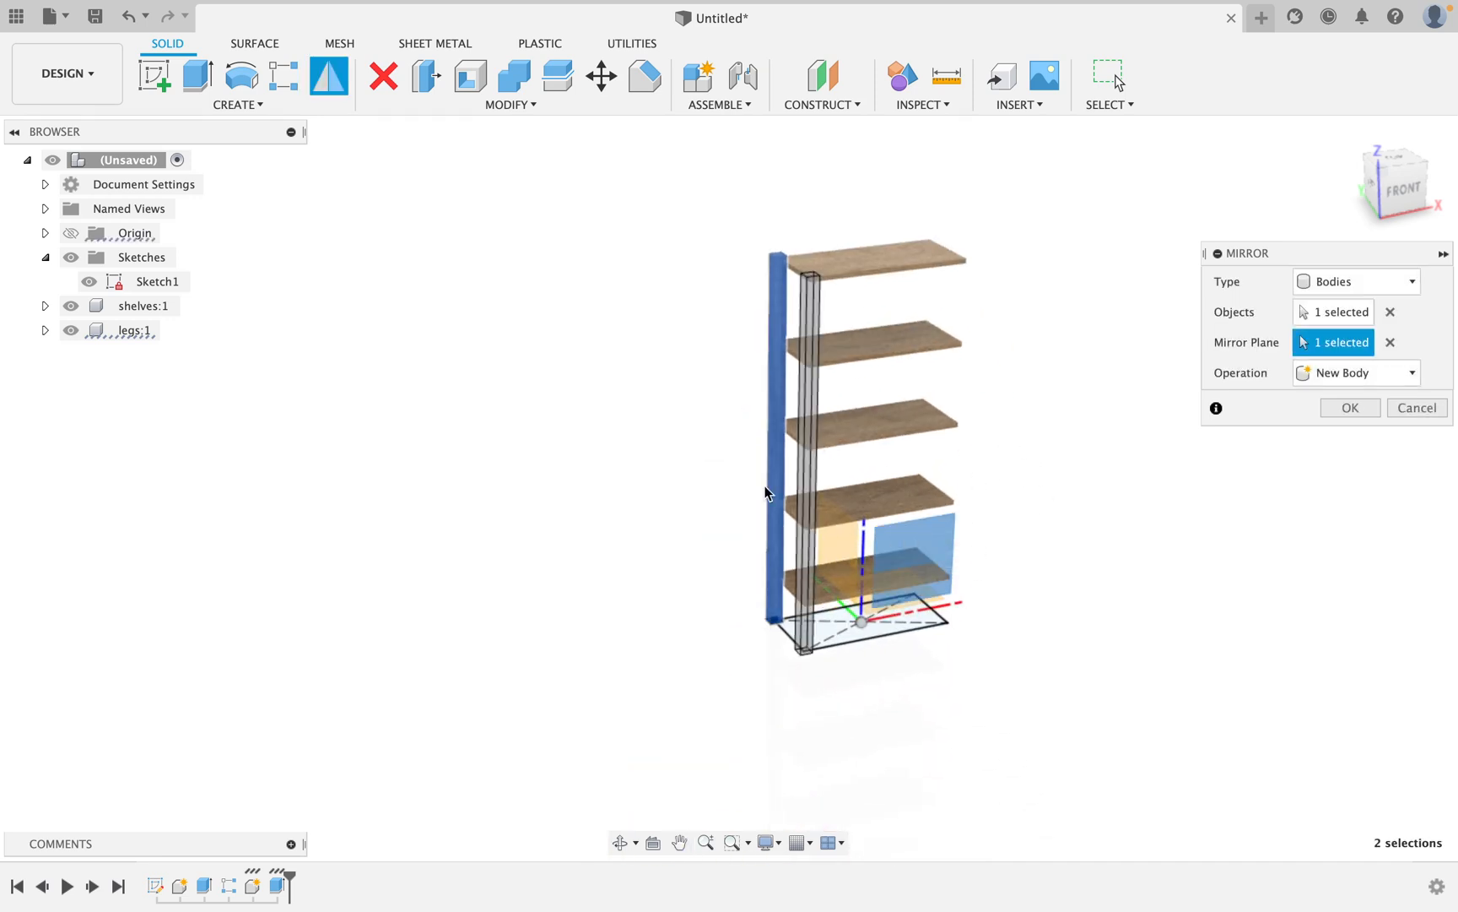
pyautogui.click(1337, 408)
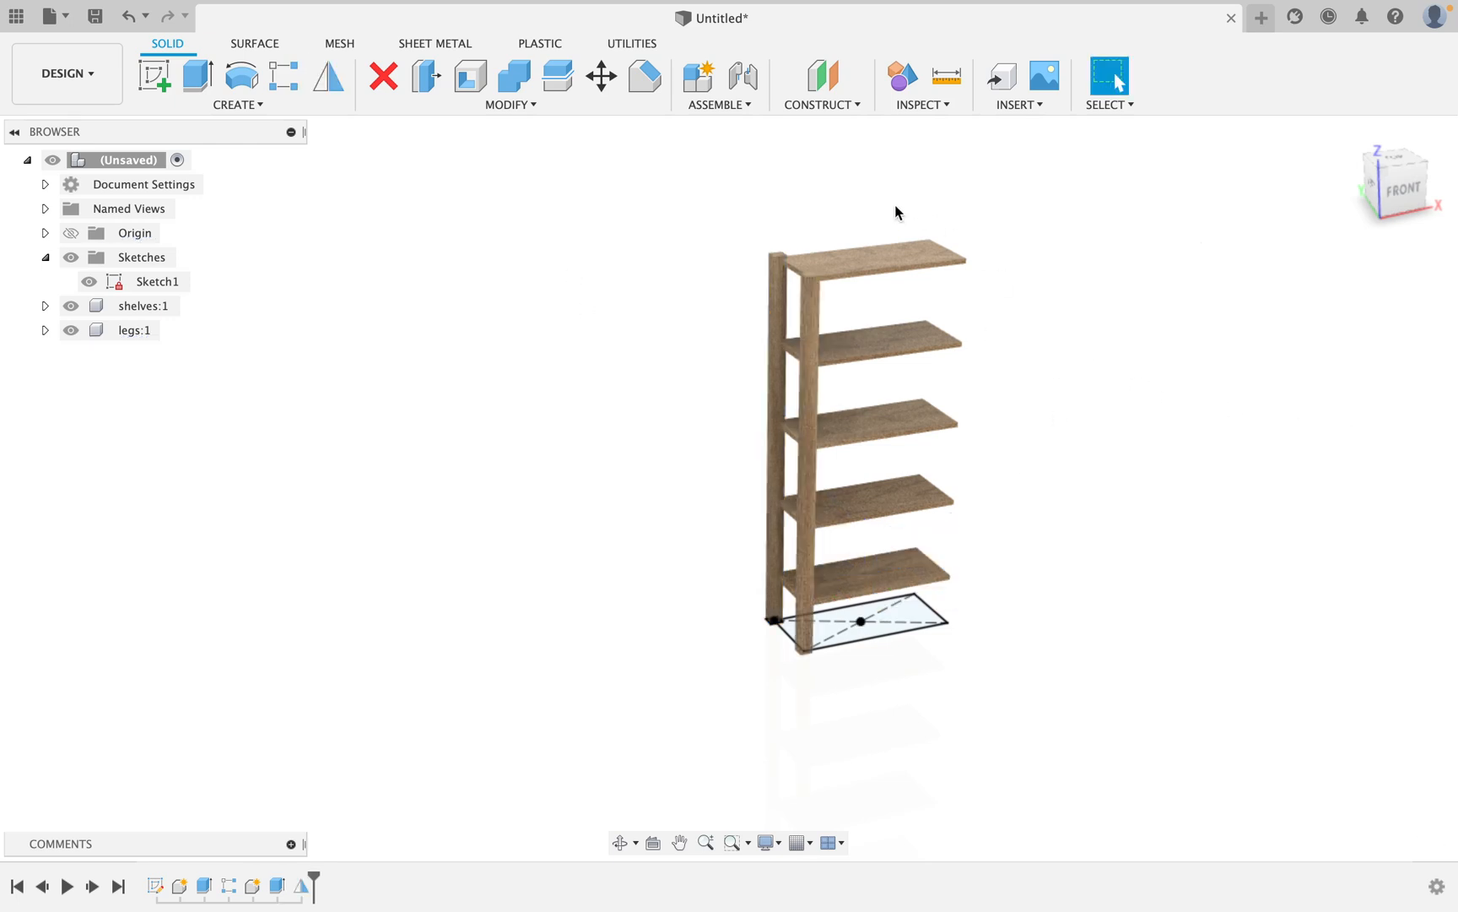
# Mirror both leg bodies across the YZ origin plane as new bodies at the opposite end of the shelves.
pyautogui.rightClick(1017, 304)
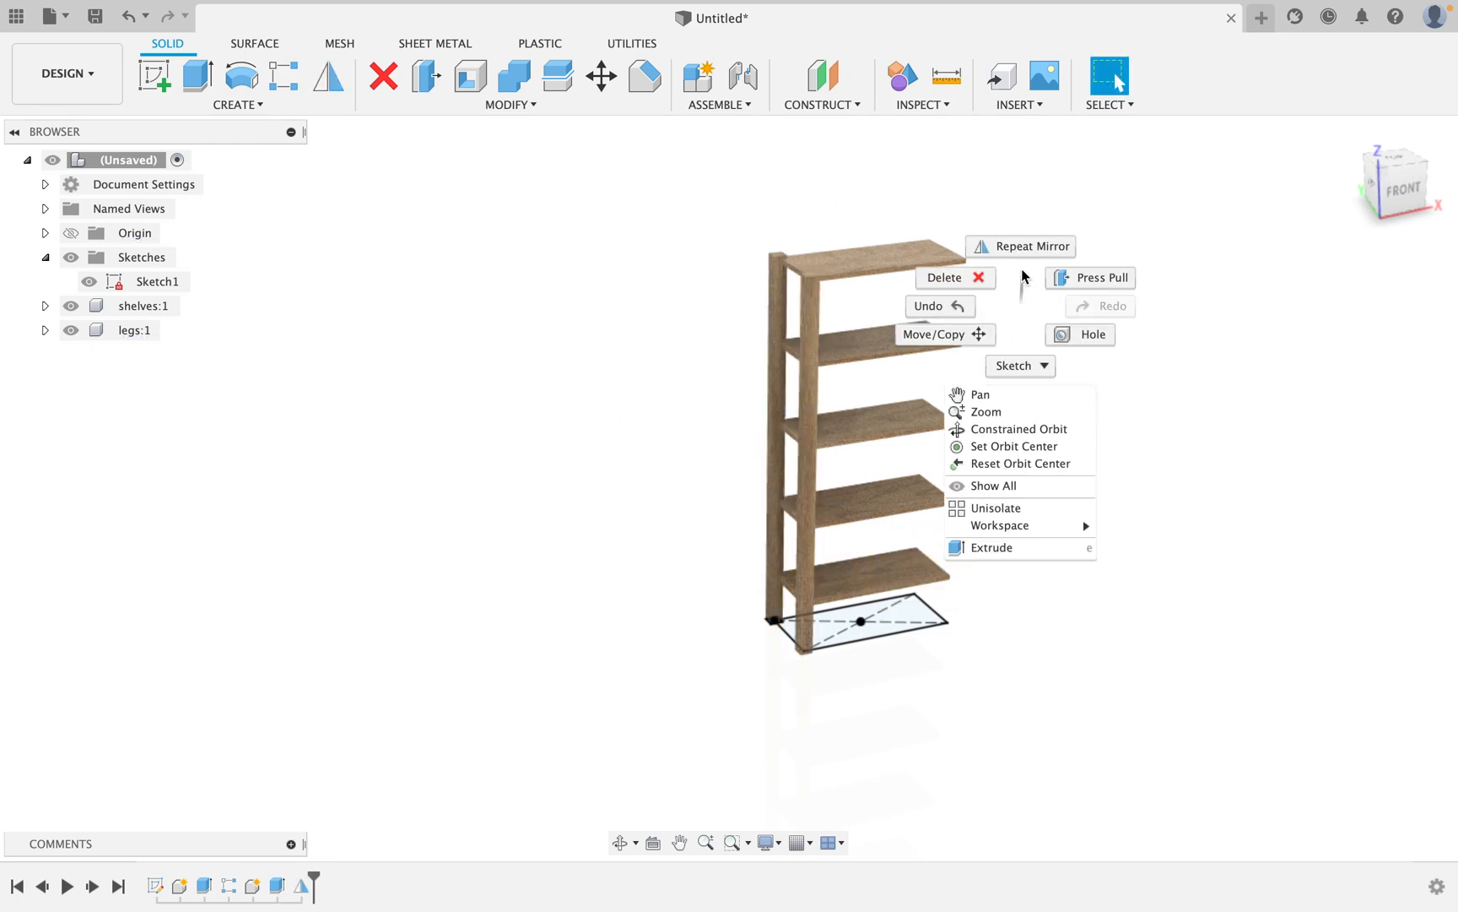
pyautogui.click(1015, 279)
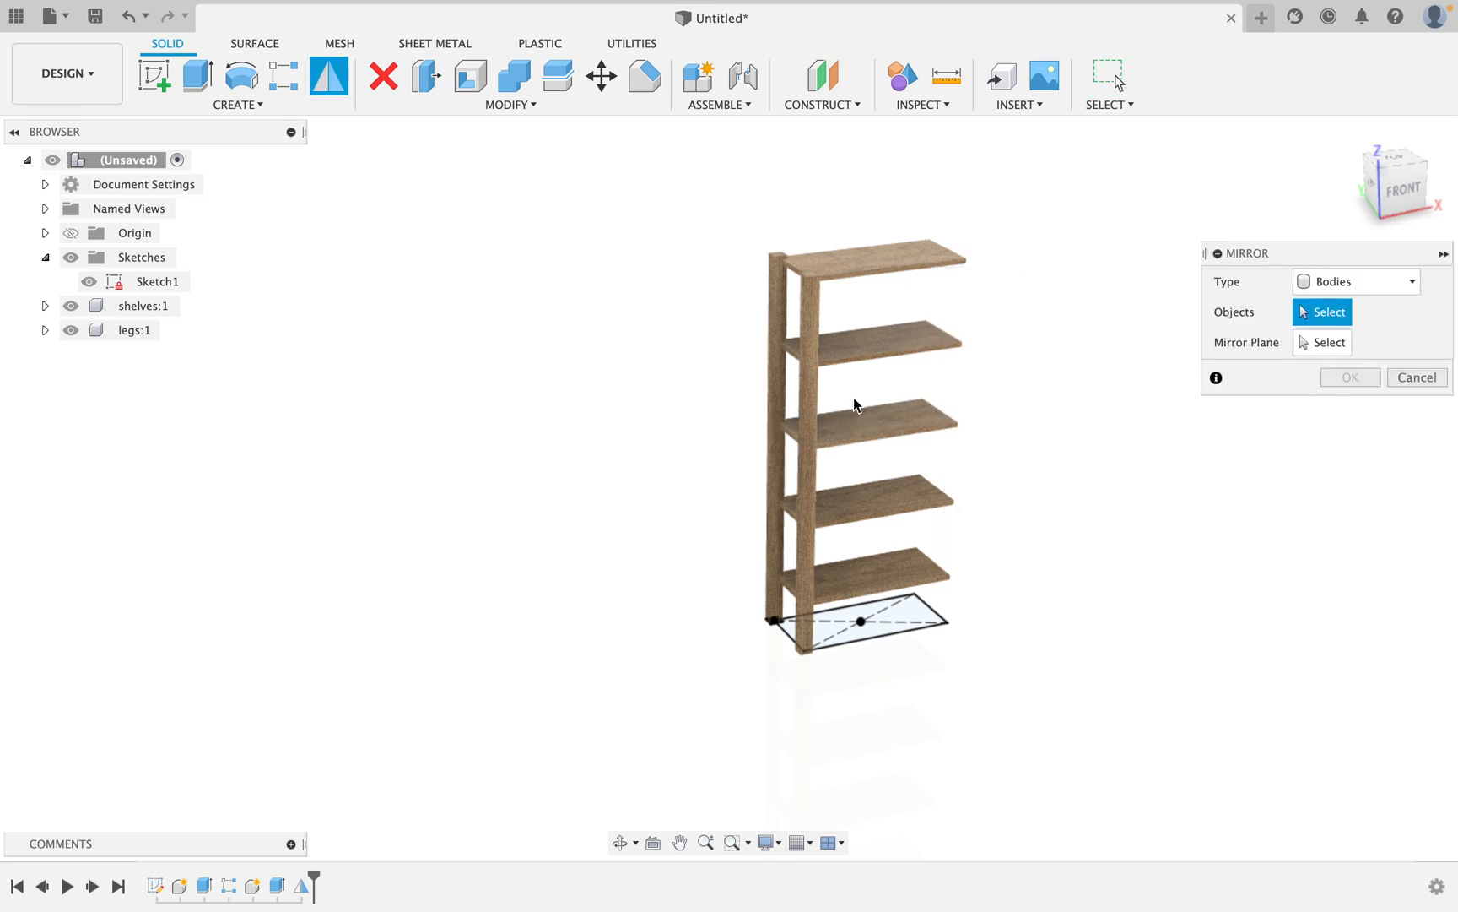
pyautogui.click(811, 392)
pyautogui.click(778, 397)
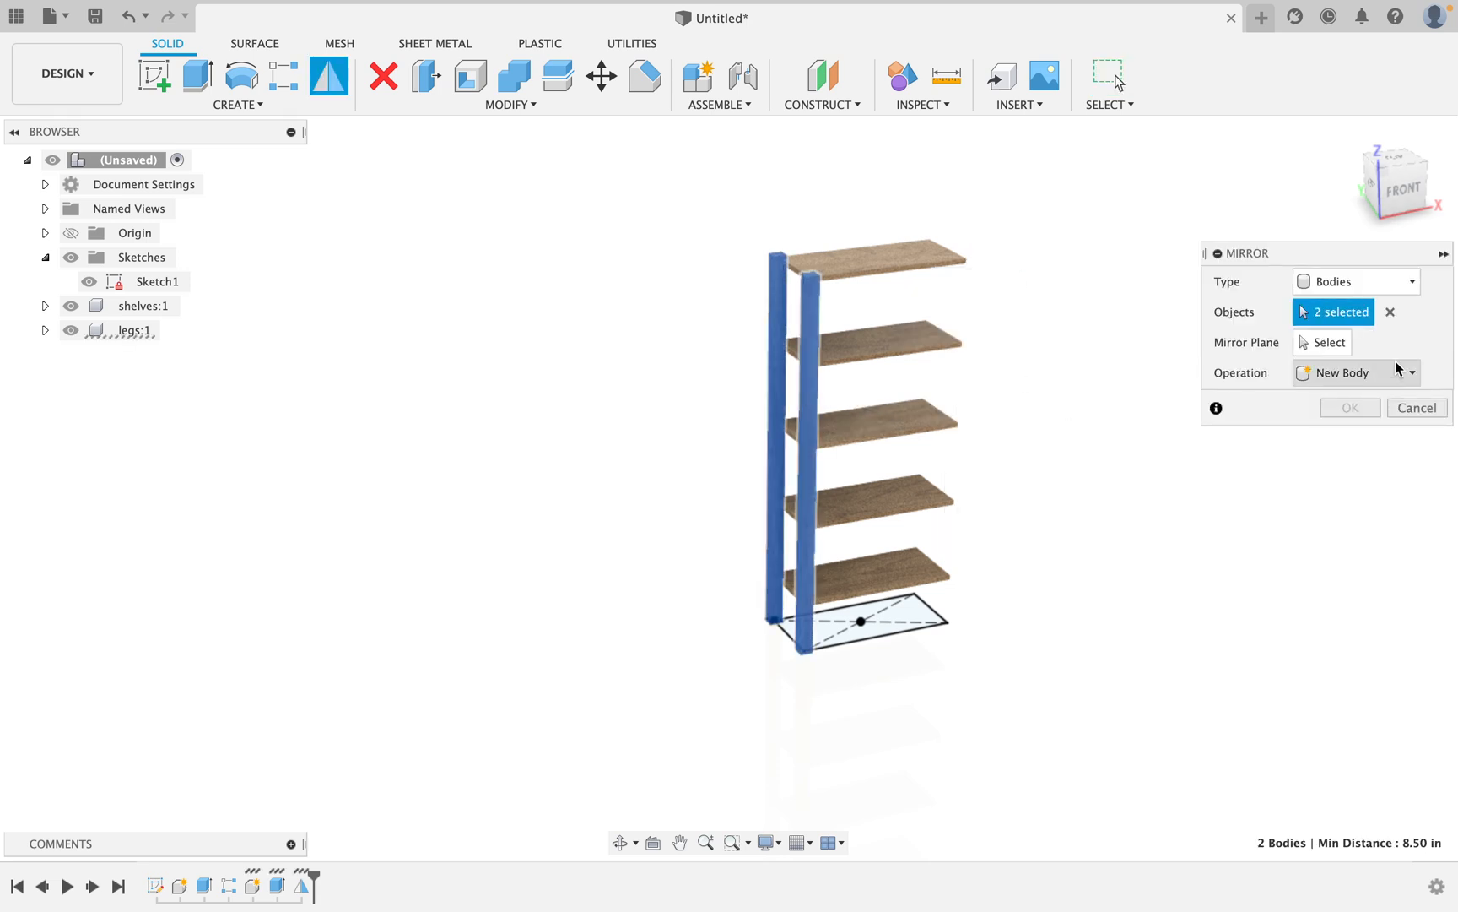
pyautogui.click(1332, 348)
pyautogui.click(832, 562)
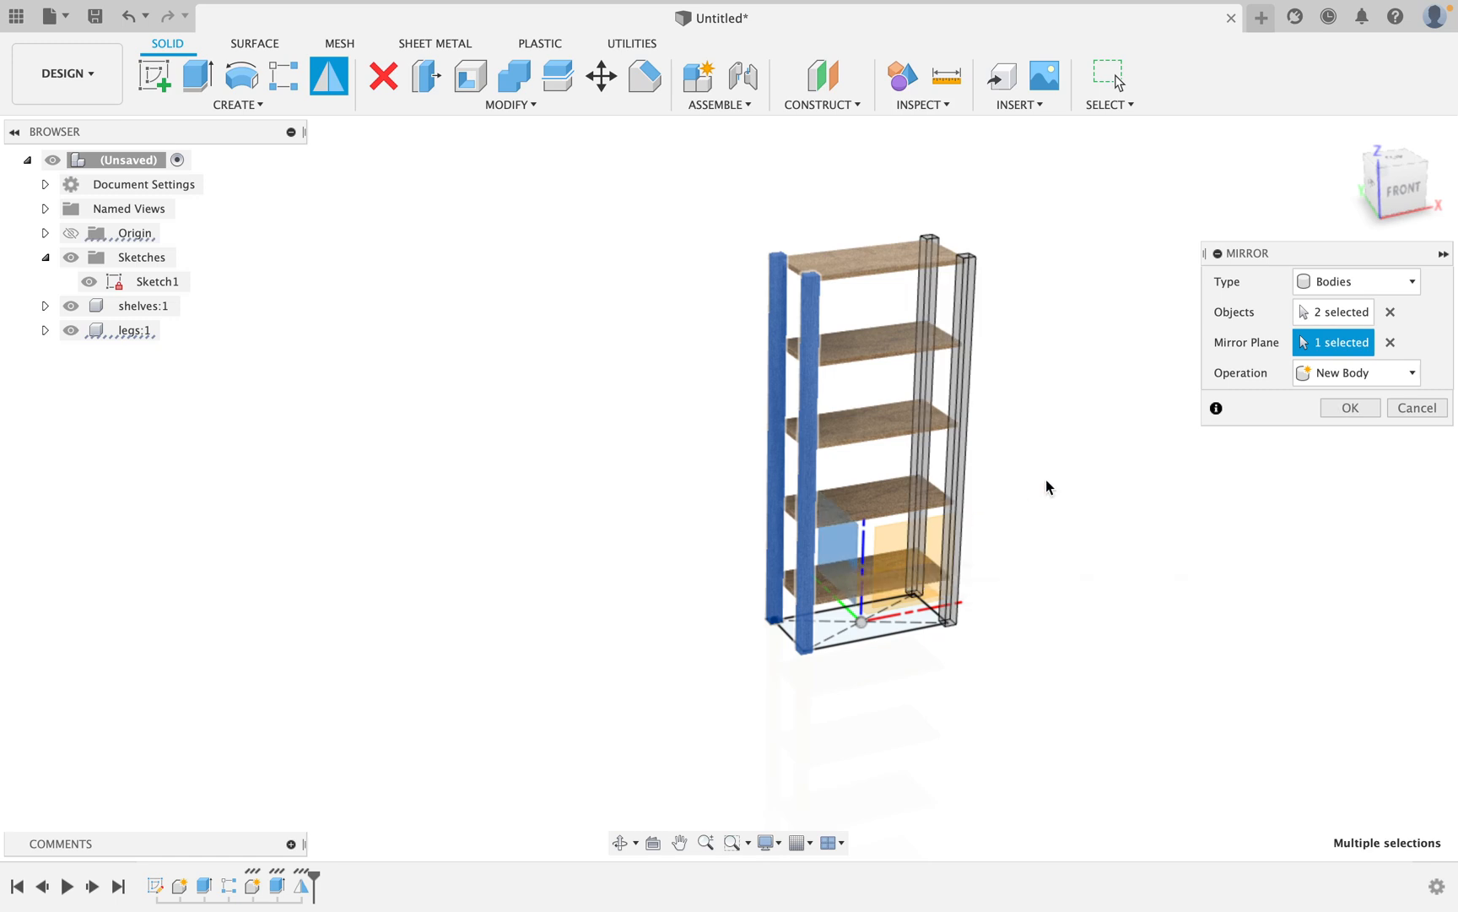
pyautogui.click(1341, 410)
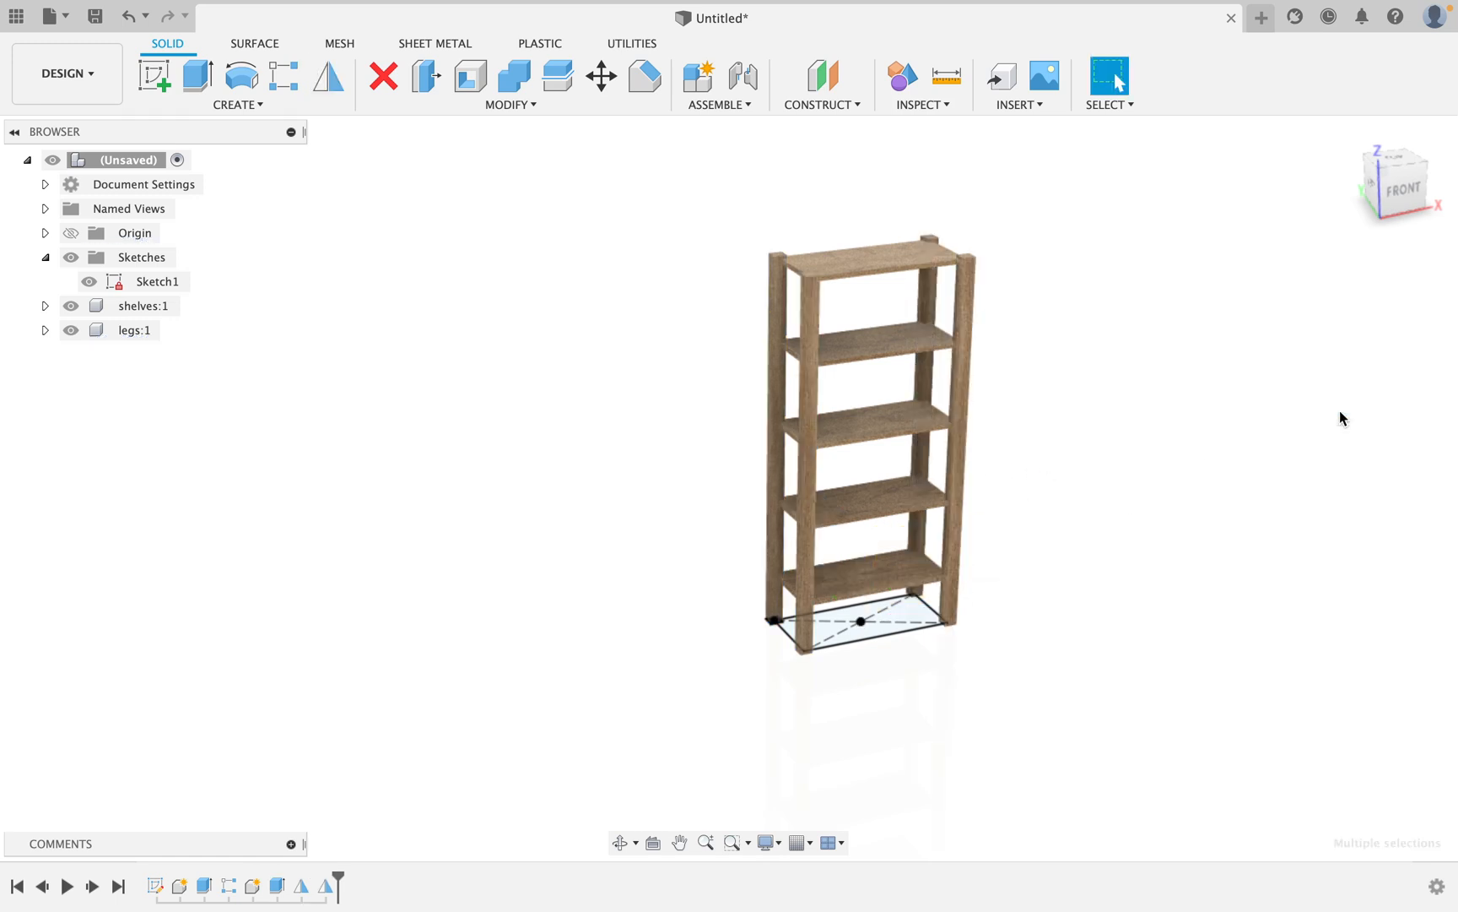
# Hide Sketch1 so the underside of the shelving unit is clear.
pyautogui.scroll(5, 816, 303)
pyautogui.moveTo(880, 340)
pyautogui.keyDown('shift'); pyautogui.mouseDown(button='middle')
pyautogui.moveTo(847, 329)
pyautogui.moveTo(840, 286)
pyautogui.moveTo(908, 315)
pyautogui.moveTo(917, 353)
pyautogui.moveTo(863, 352)
pyautogui.moveTo(843, 335)
pyautogui.moveTo(849, 316)
pyautogui.moveTo(875, 346)
pyautogui.mouseUp(button='middle'); pyautogui.keyUp('shift')
pyautogui.scroll(5, 833, 380)
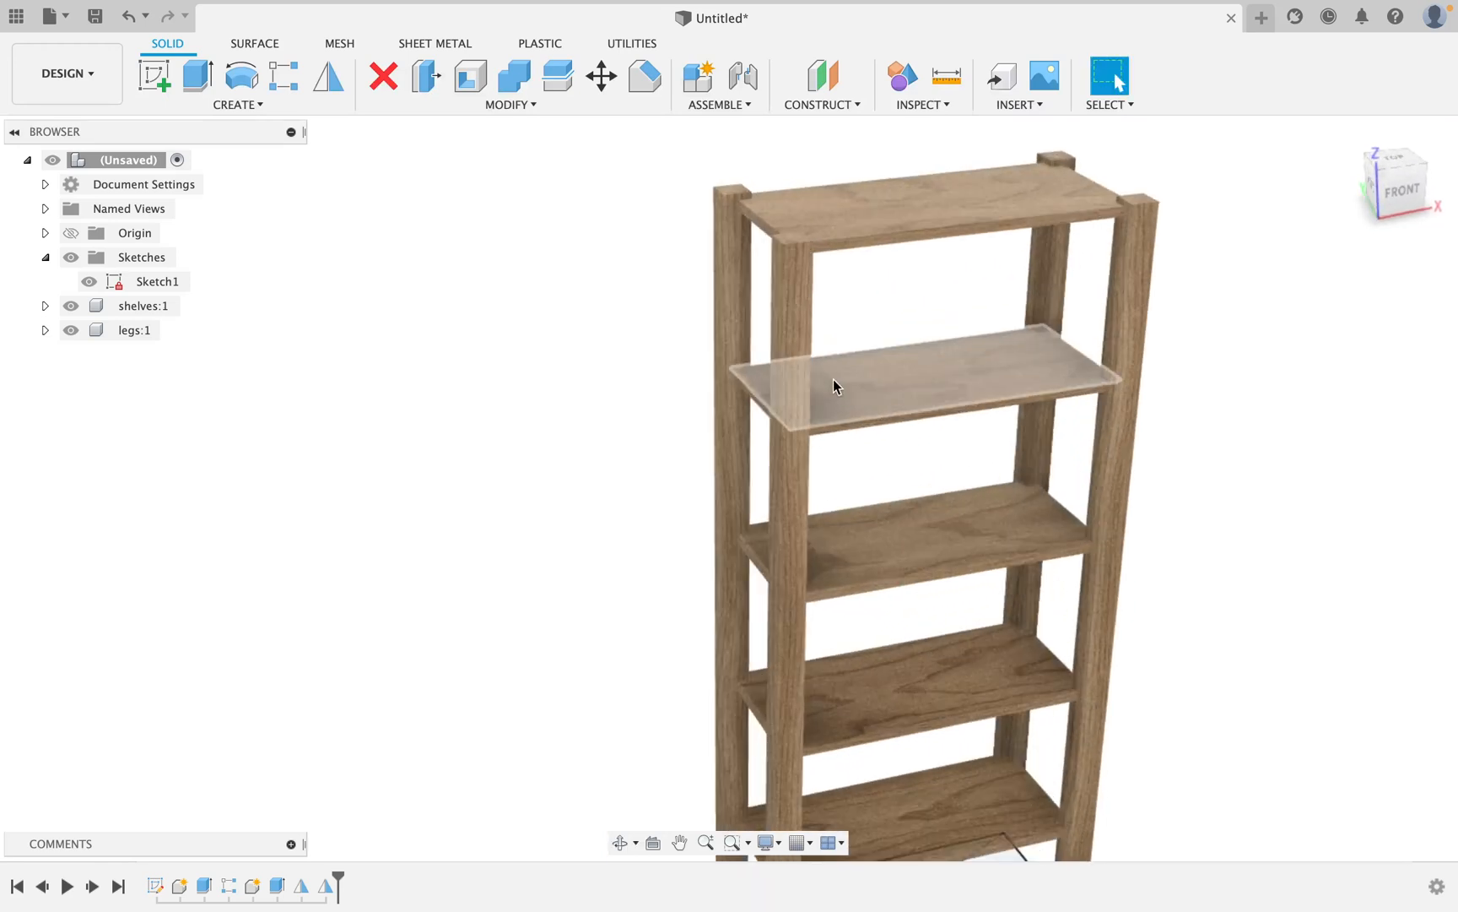
pyautogui.scroll(-4, 833, 380)
pyautogui.scroll(-3, 1018, 399)
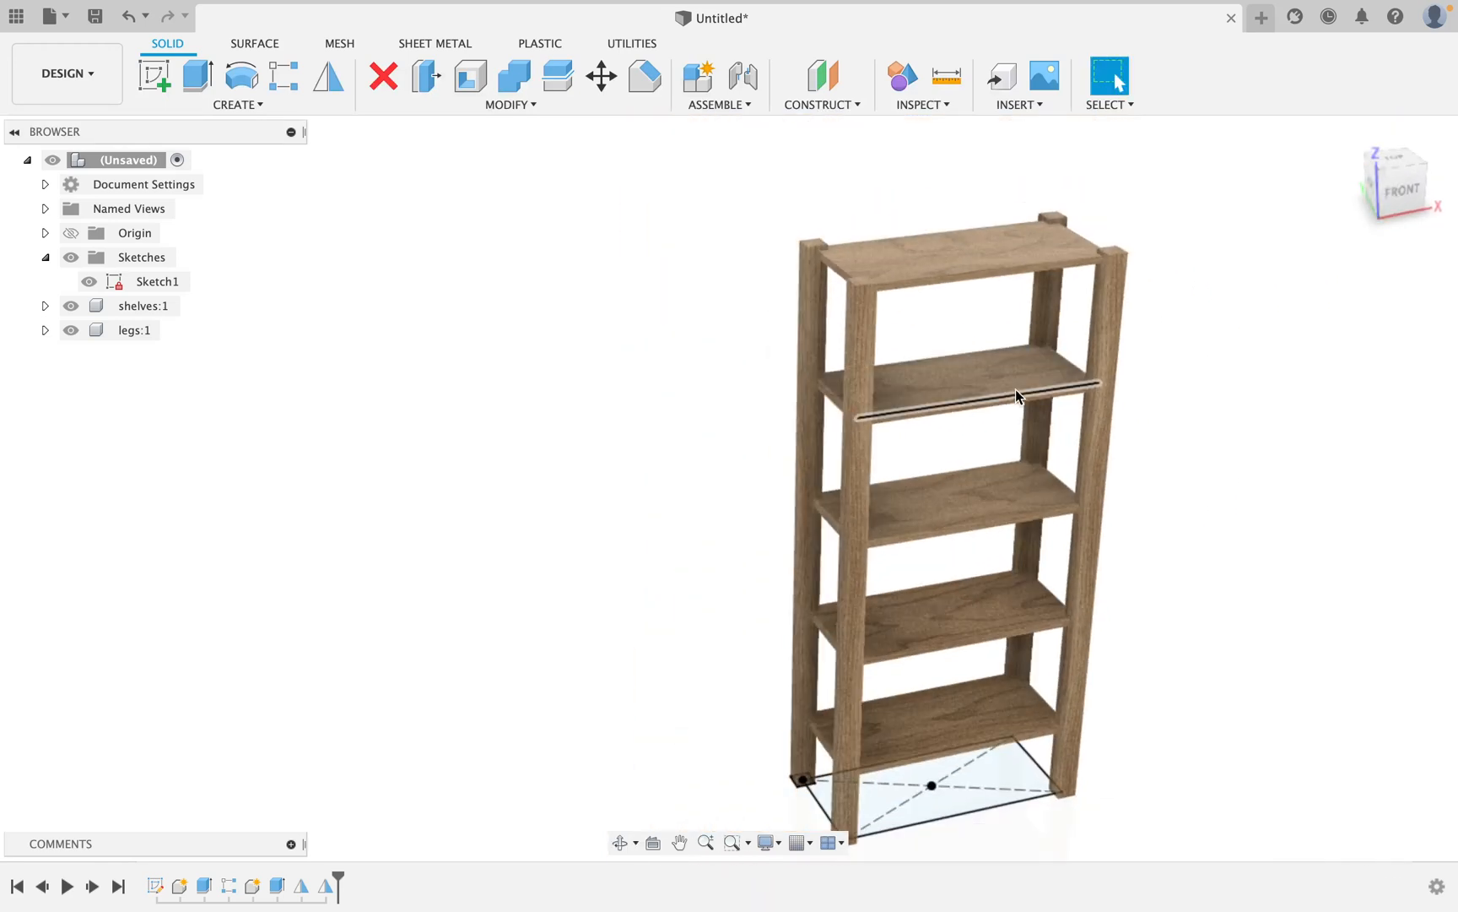
pyautogui.keyDown('shift'); pyautogui.moveTo(1061, 544); pyautogui.dragTo(1017, 336, button='middle'); pyautogui.keyUp('shift')
pyautogui.click(90, 279)
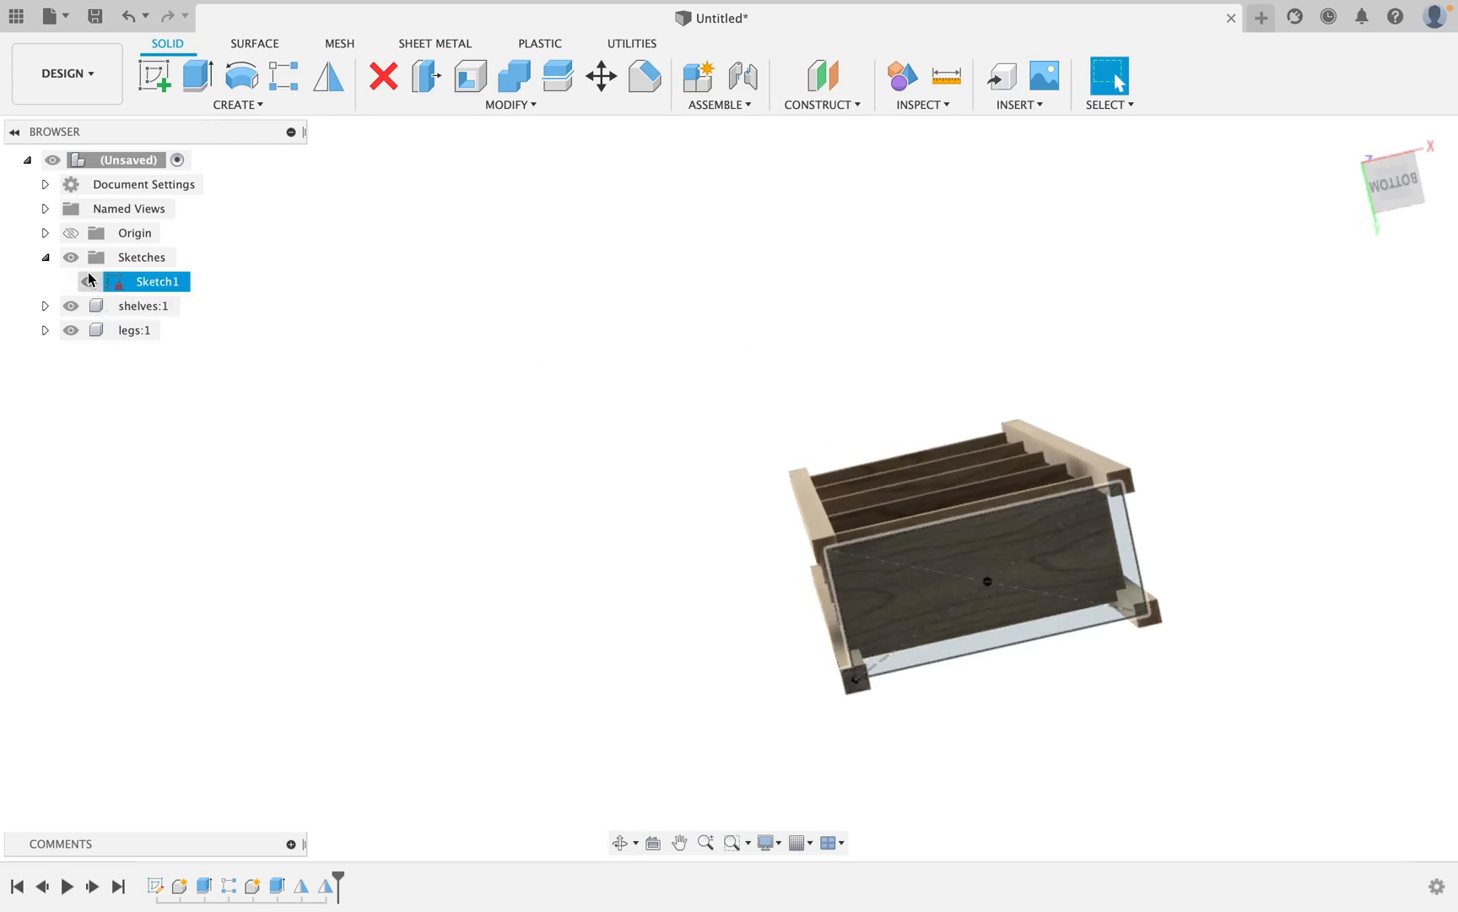
pyautogui.click(97, 288)
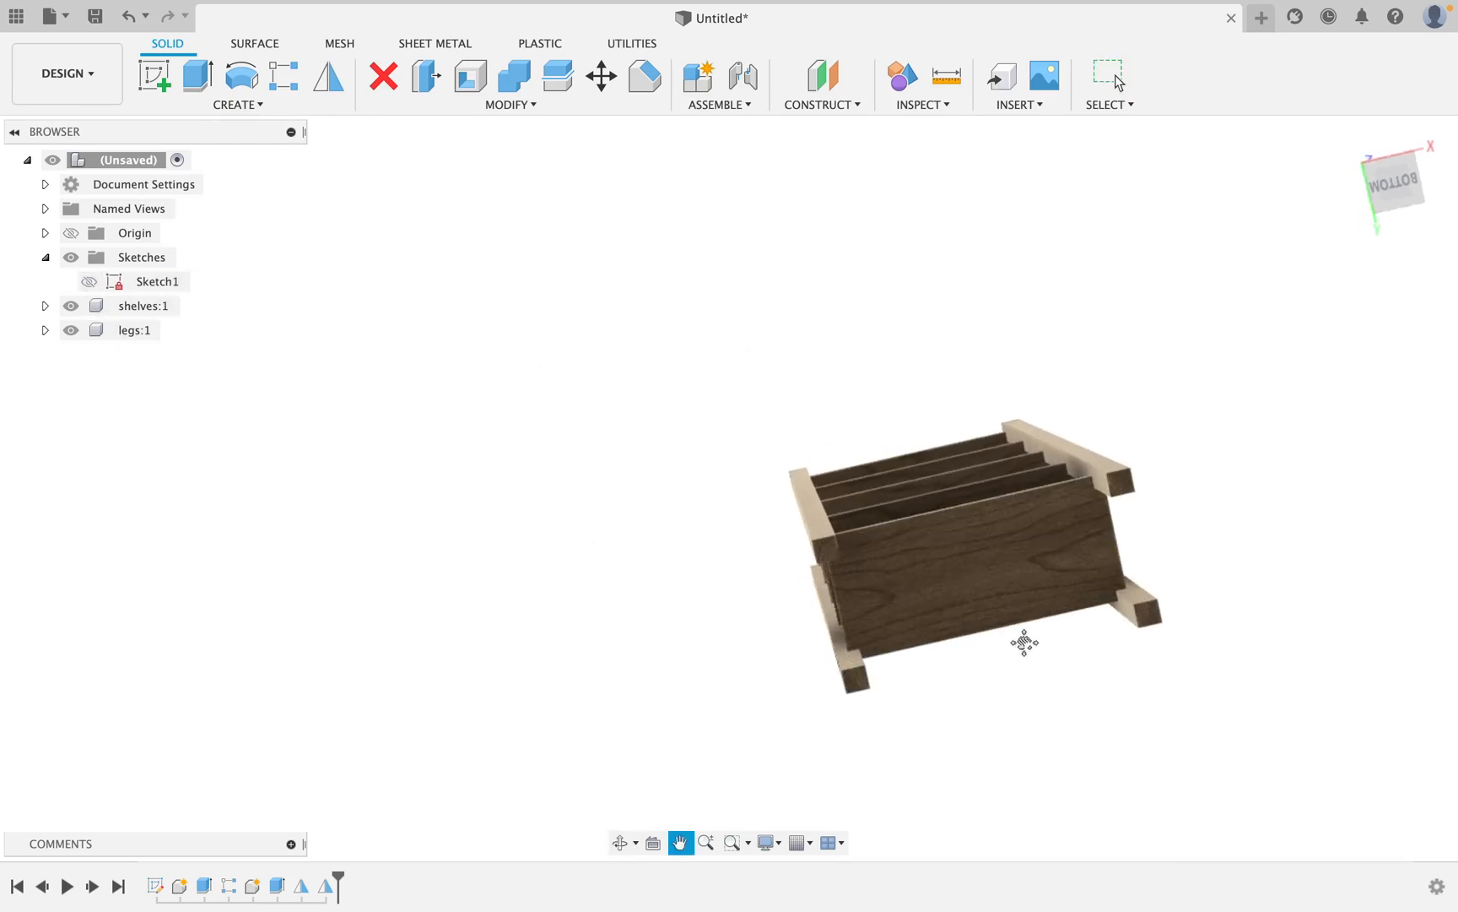
# Start a sketch on the underside of the lowest shelf and project the bottom faces of all four legs into it.
pyautogui.moveTo(1026, 642)
pyautogui.mouseDown(button='middle')
pyautogui.moveTo(911, 637)
pyautogui.moveTo(900, 612)
pyautogui.mouseUp(button='middle')
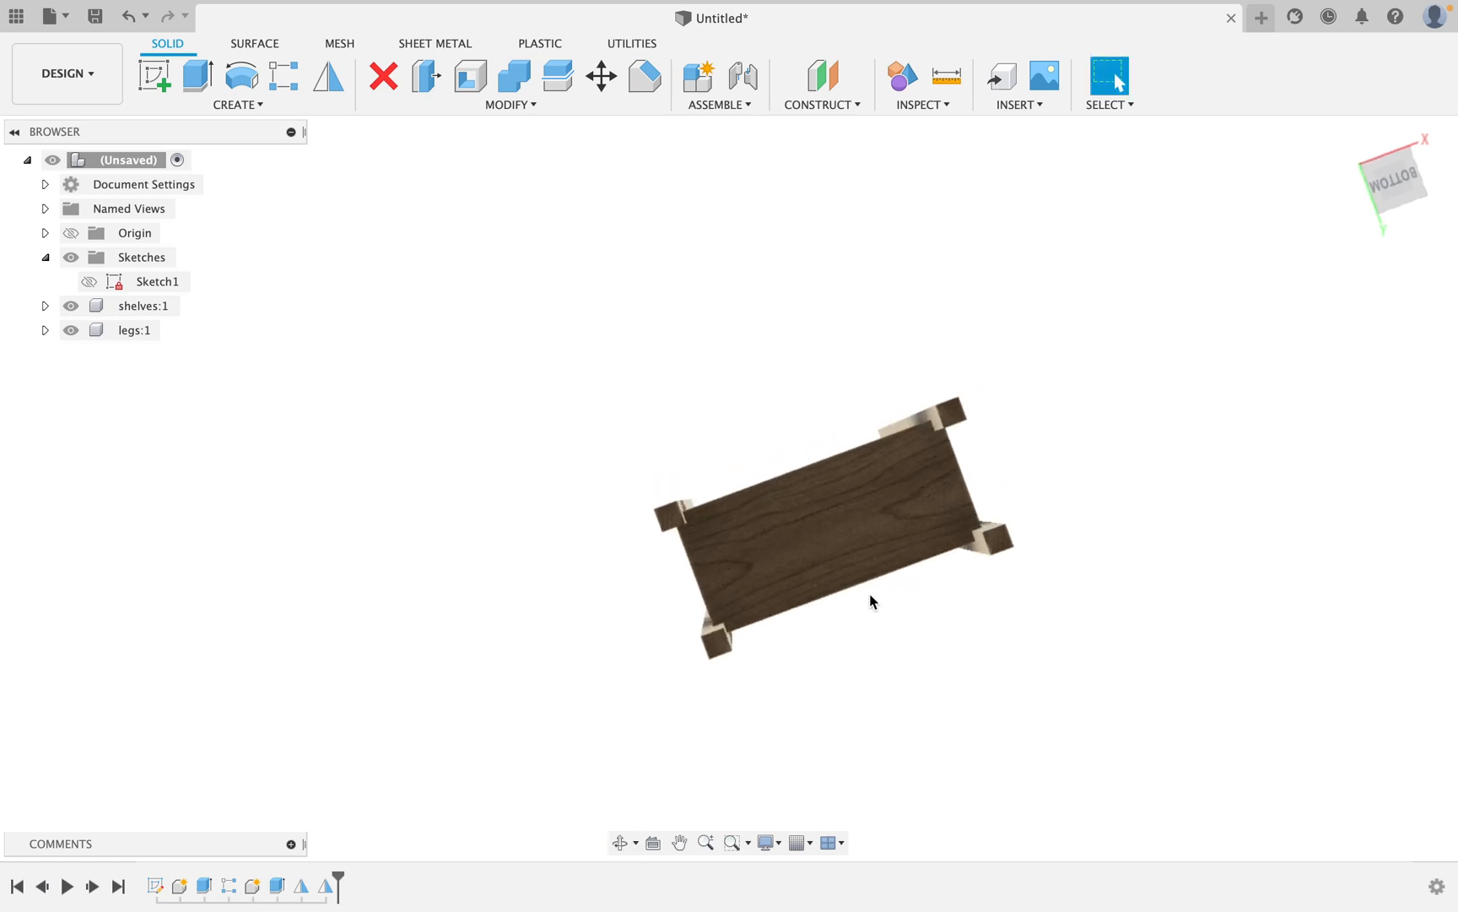
pyautogui.click(154, 76)
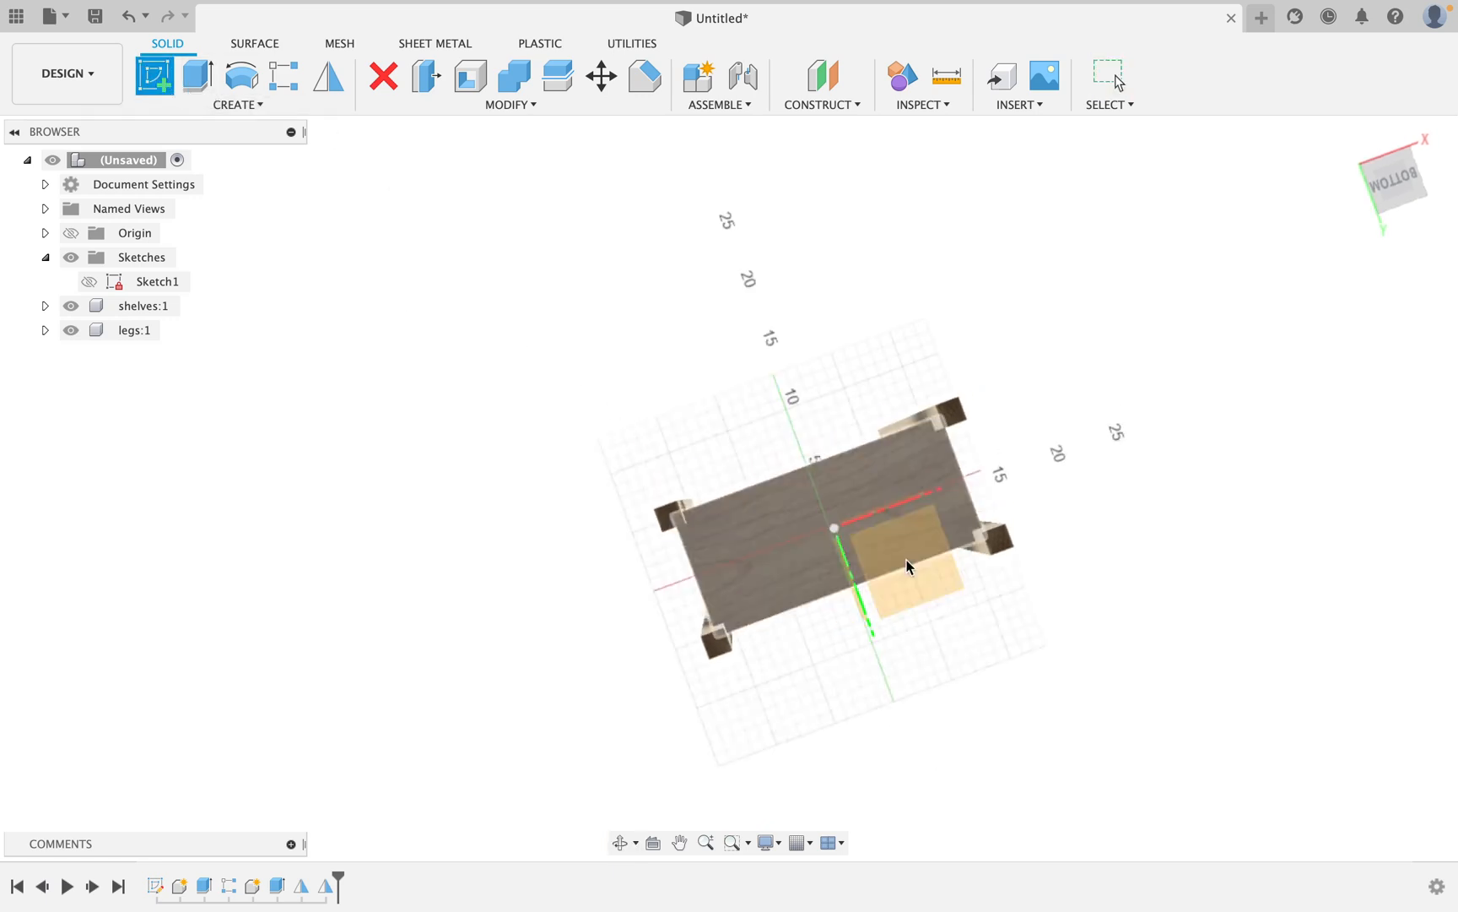
pyautogui.click(817, 496)
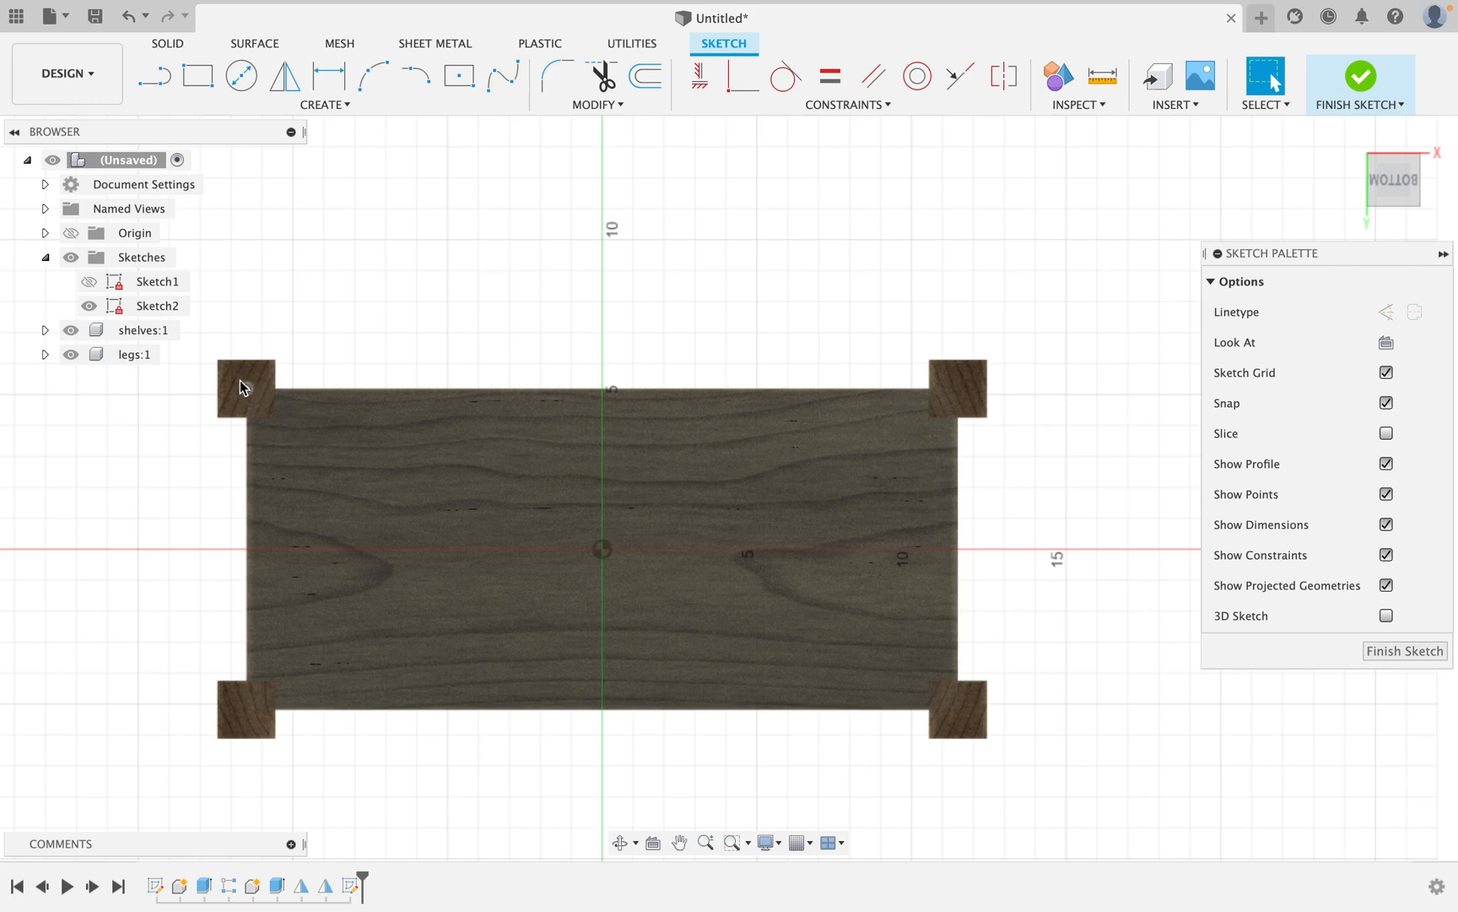
pyautogui.press('p')
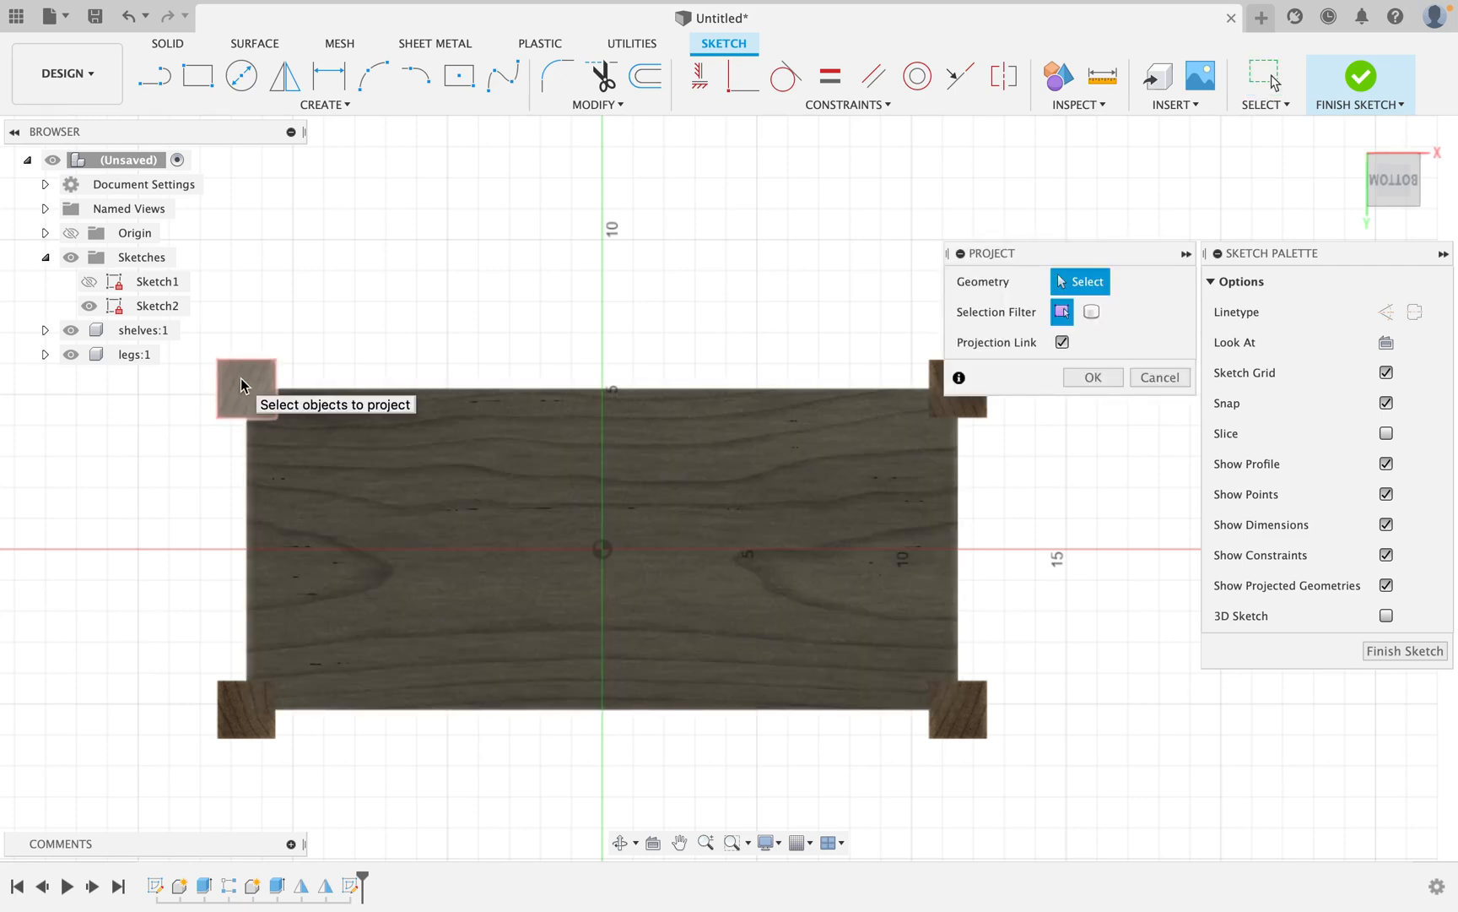
pyautogui.click(241, 384)
pyautogui.click(961, 390)
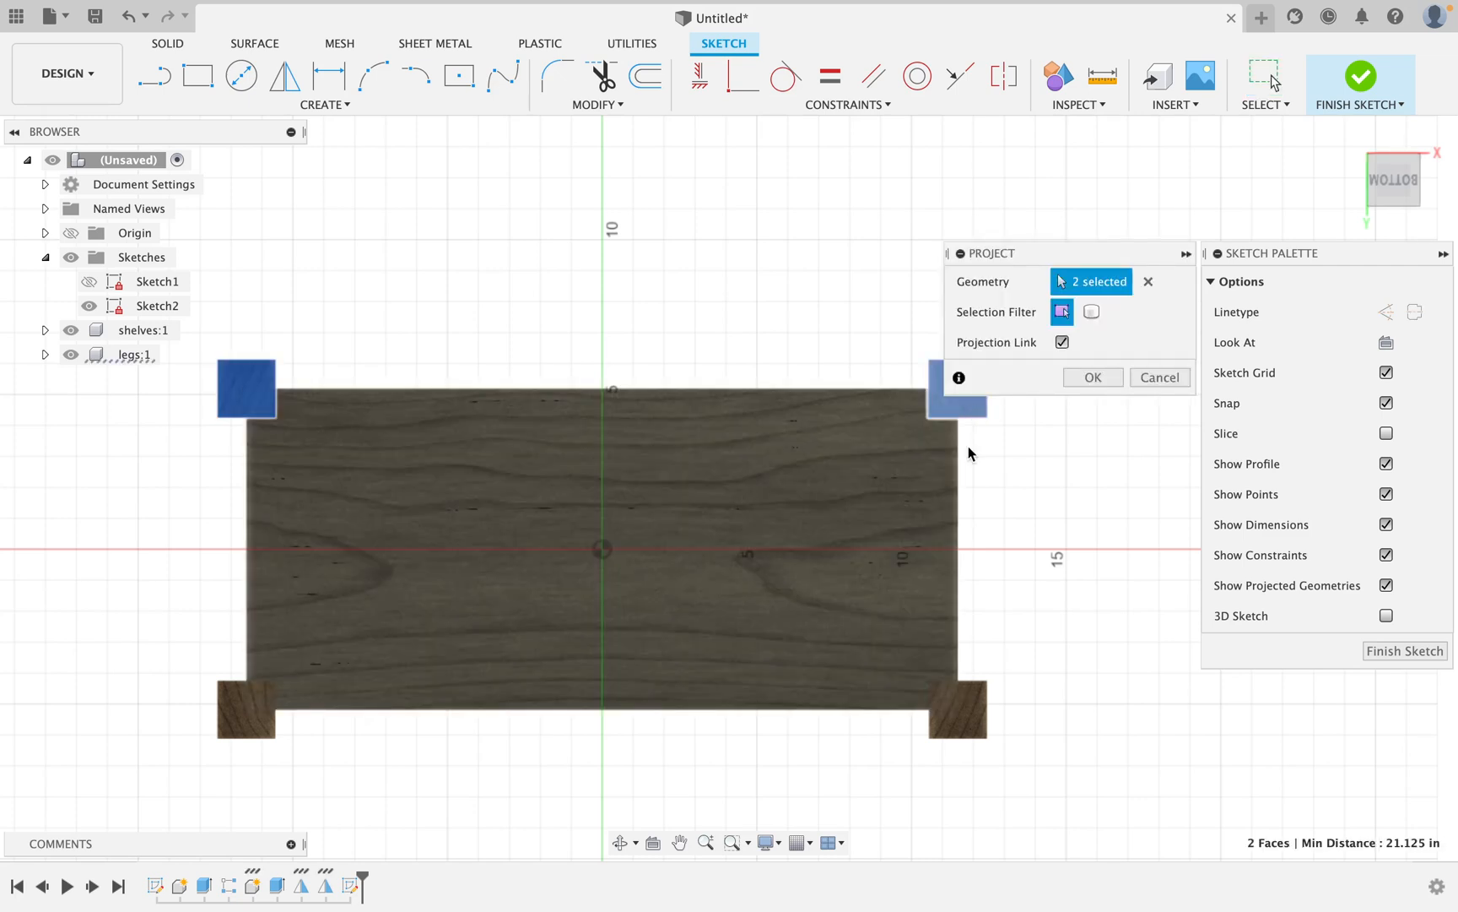
pyautogui.click(969, 713)
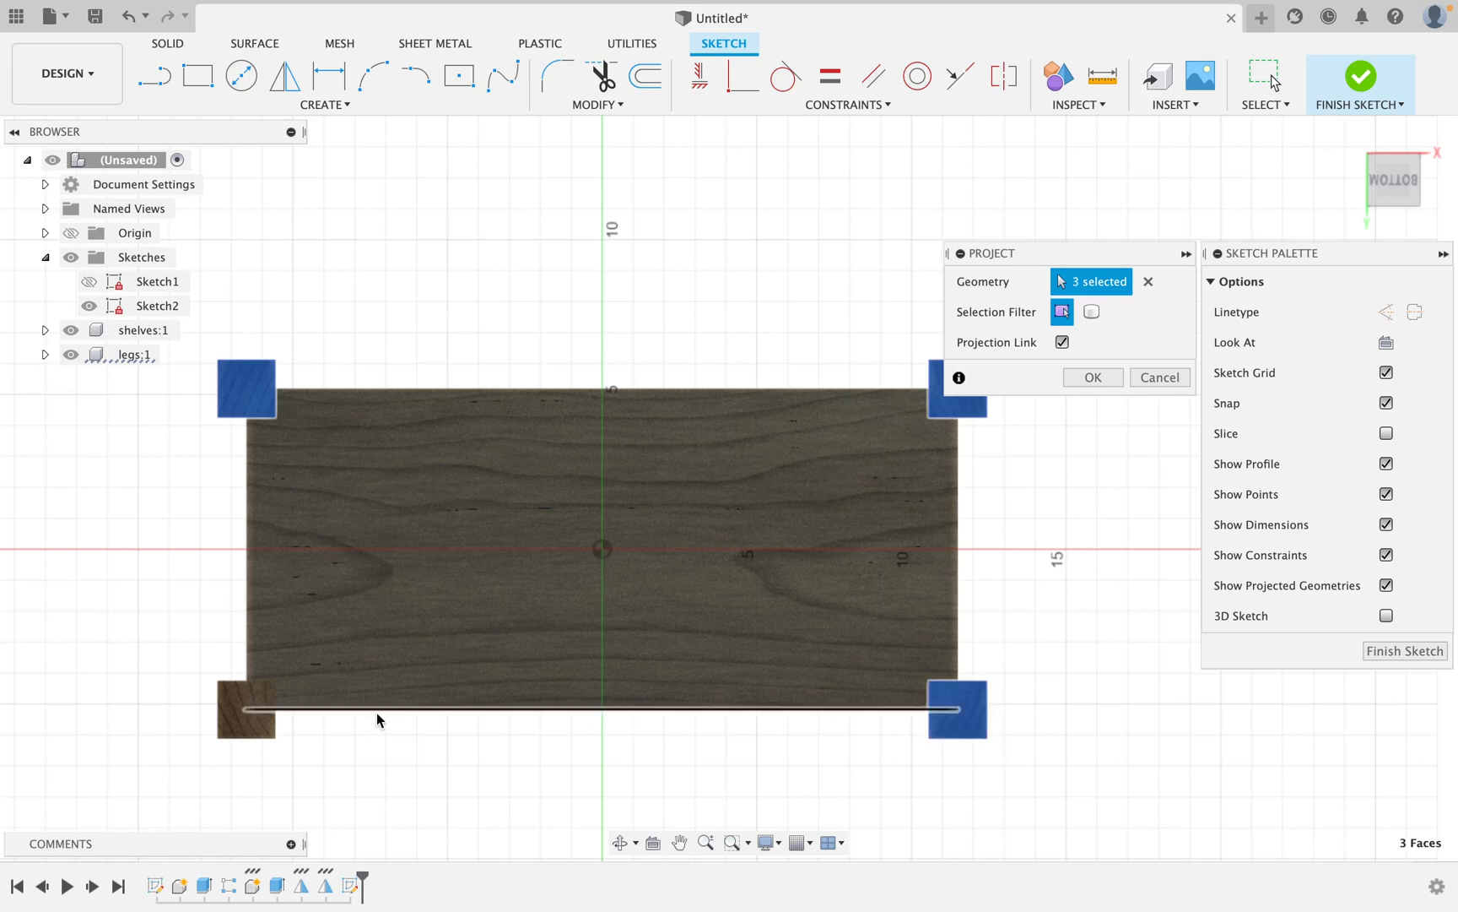
pyautogui.click(241, 724)
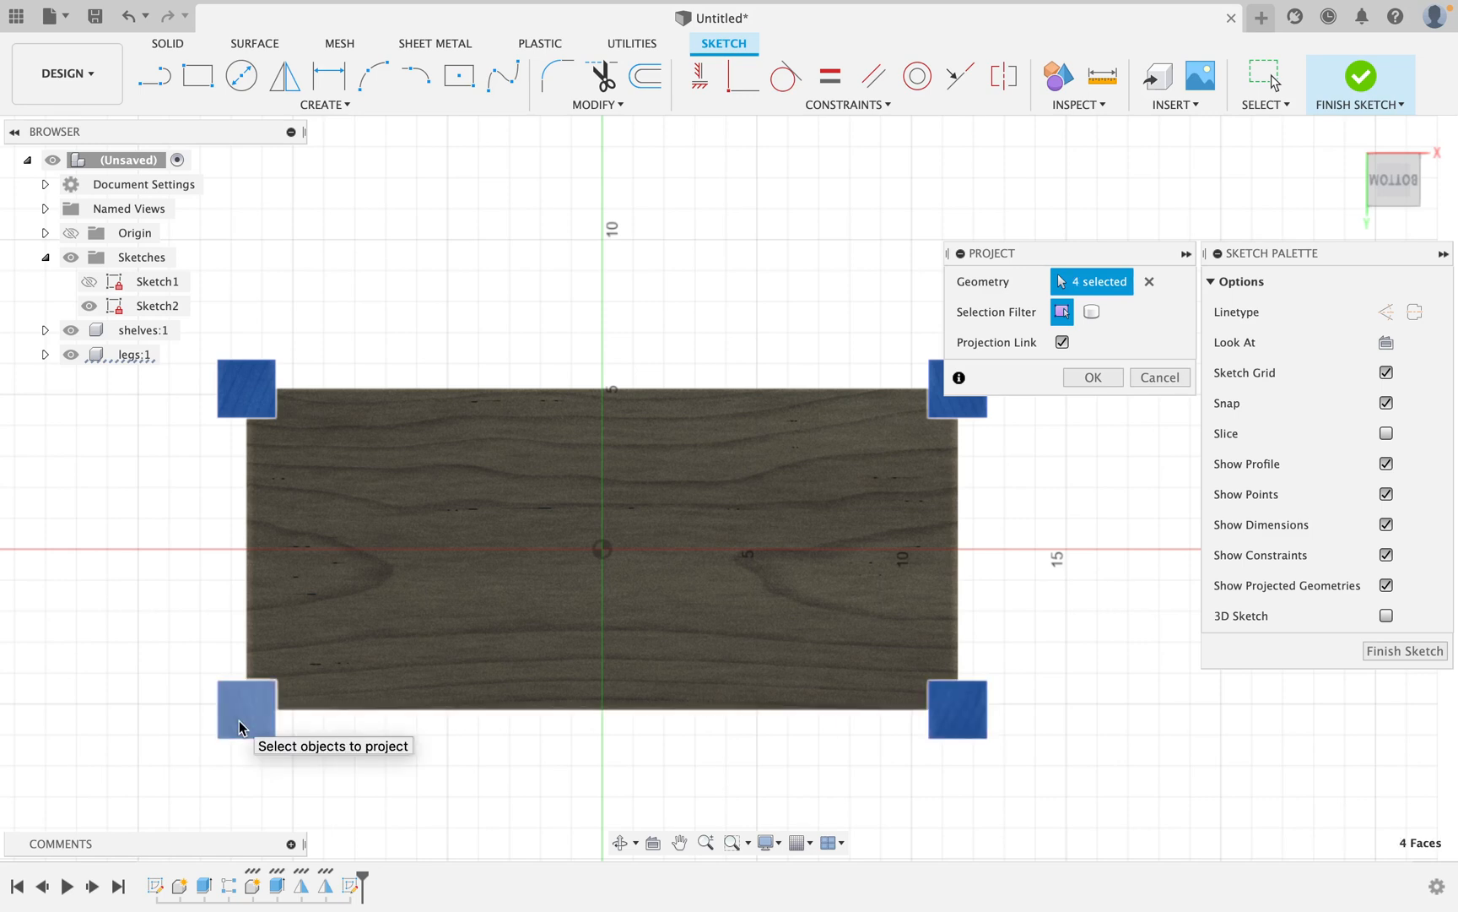
pyautogui.click(1093, 378)
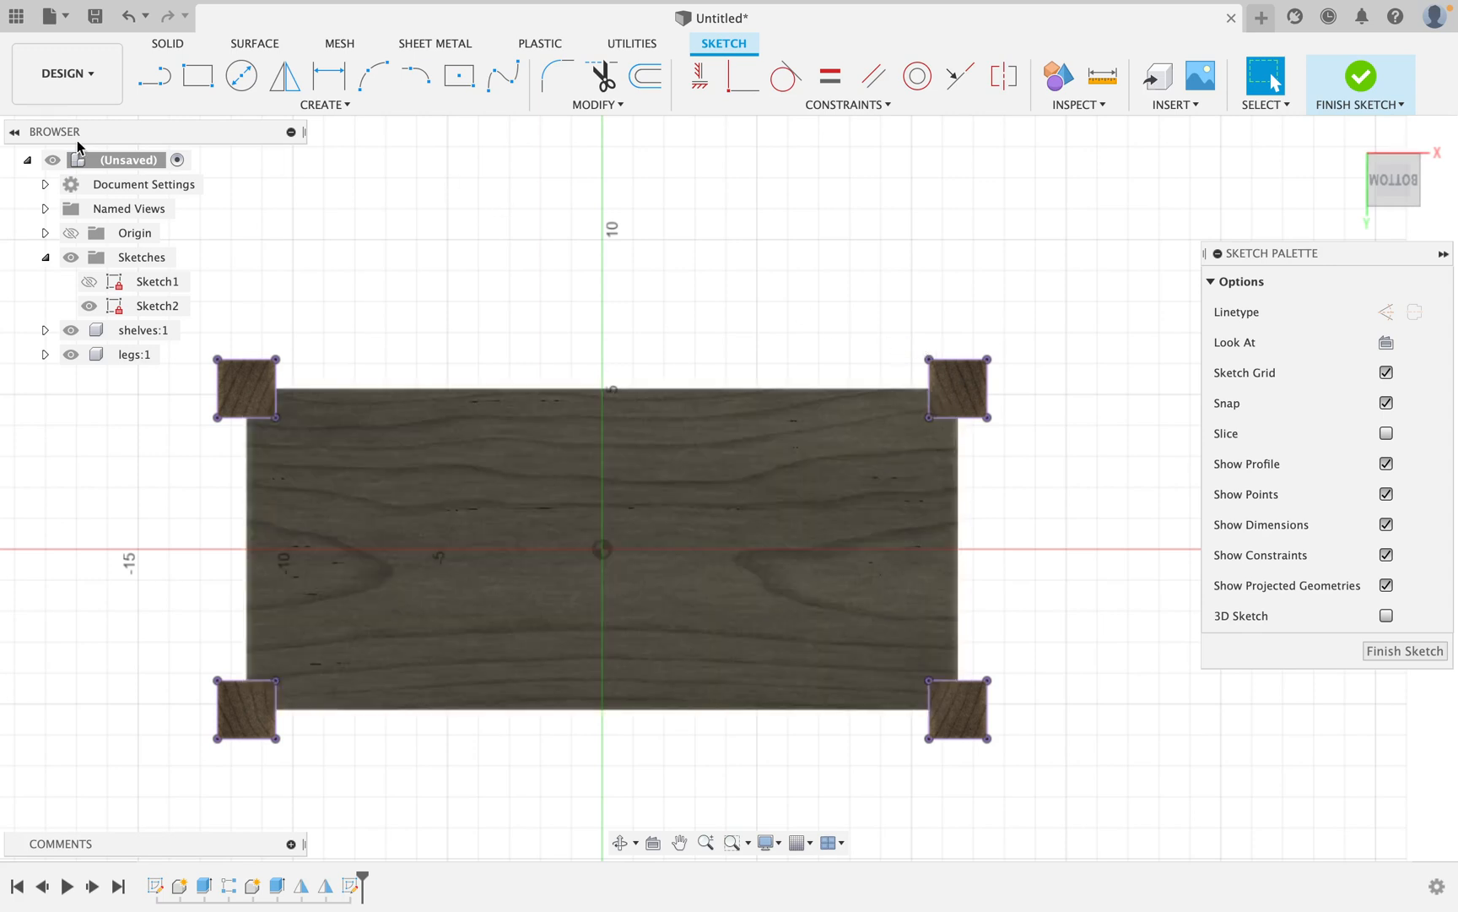
# Draw a diagonal line under the shelf from the inner edge of one projected leg to the diagonally opposite leg.
pyautogui.click(154, 76)
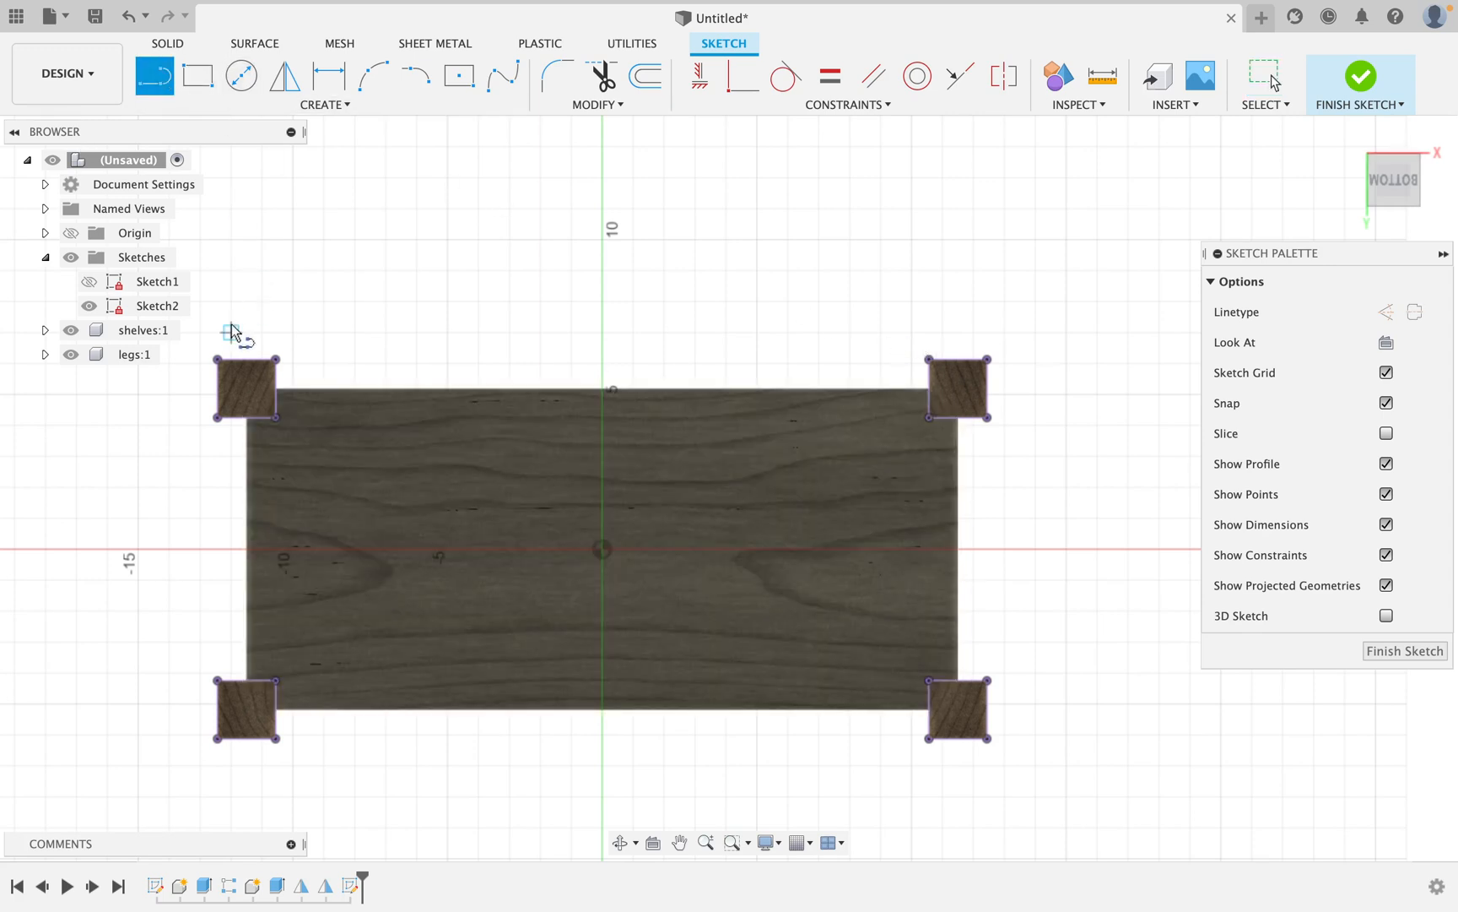
pyautogui.click(276, 403)
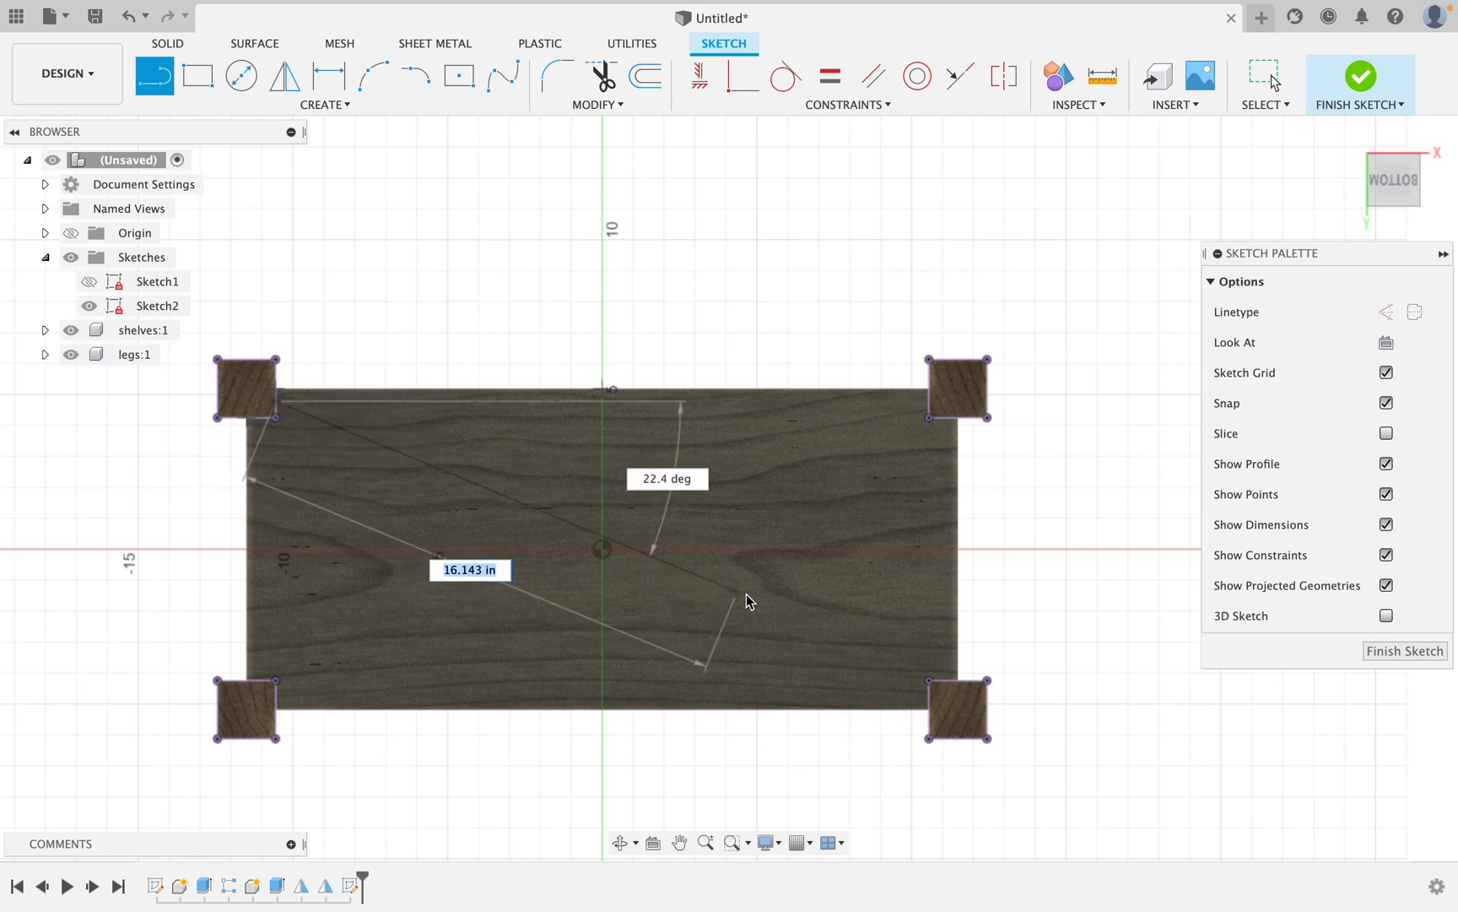
pyautogui.click(943, 680)
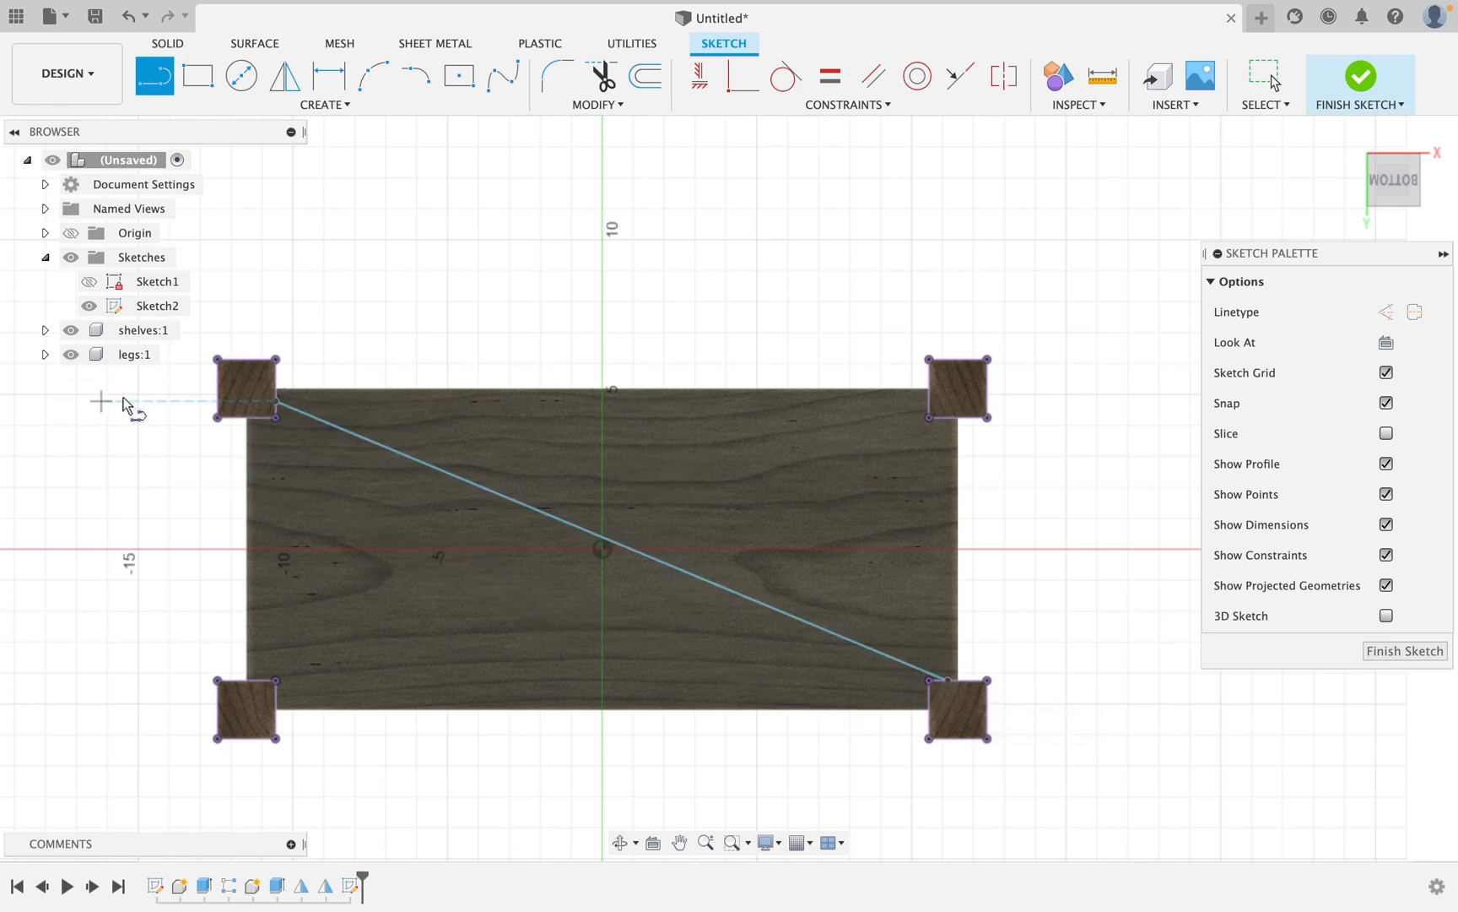
# Draw a second diagonal line parallel to the first between the same two legs, just off their inner corners.
pyautogui.click(275, 417)
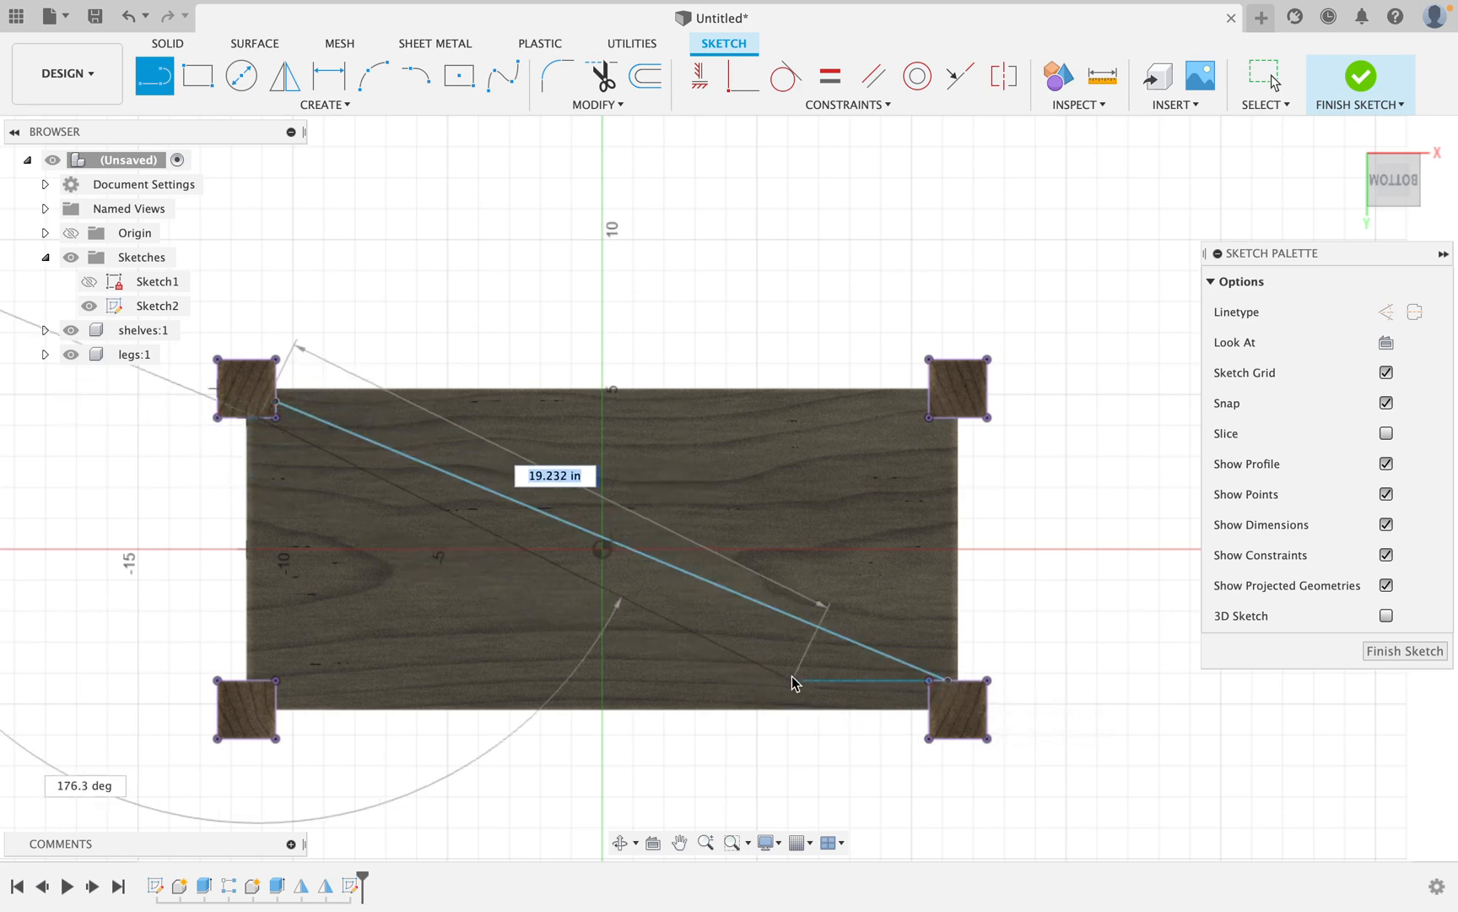
pyautogui.click(929, 696)
pyautogui.press('Escape')
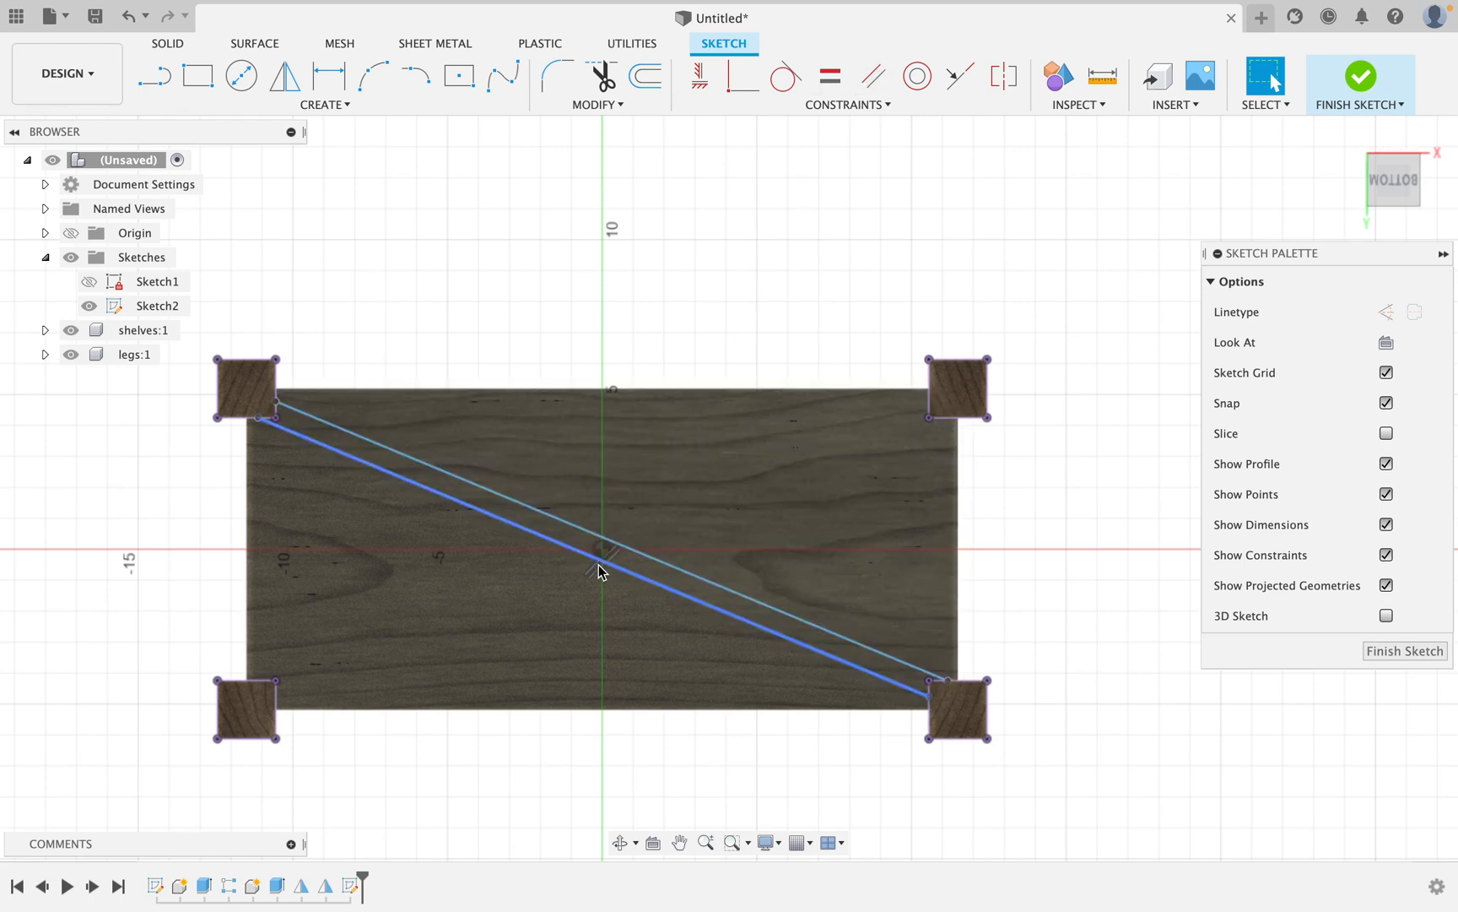
# Dimension the spacing between the two parallel diagonal lines as 7/8 in.
pyautogui.scroll(4, 560, 505)
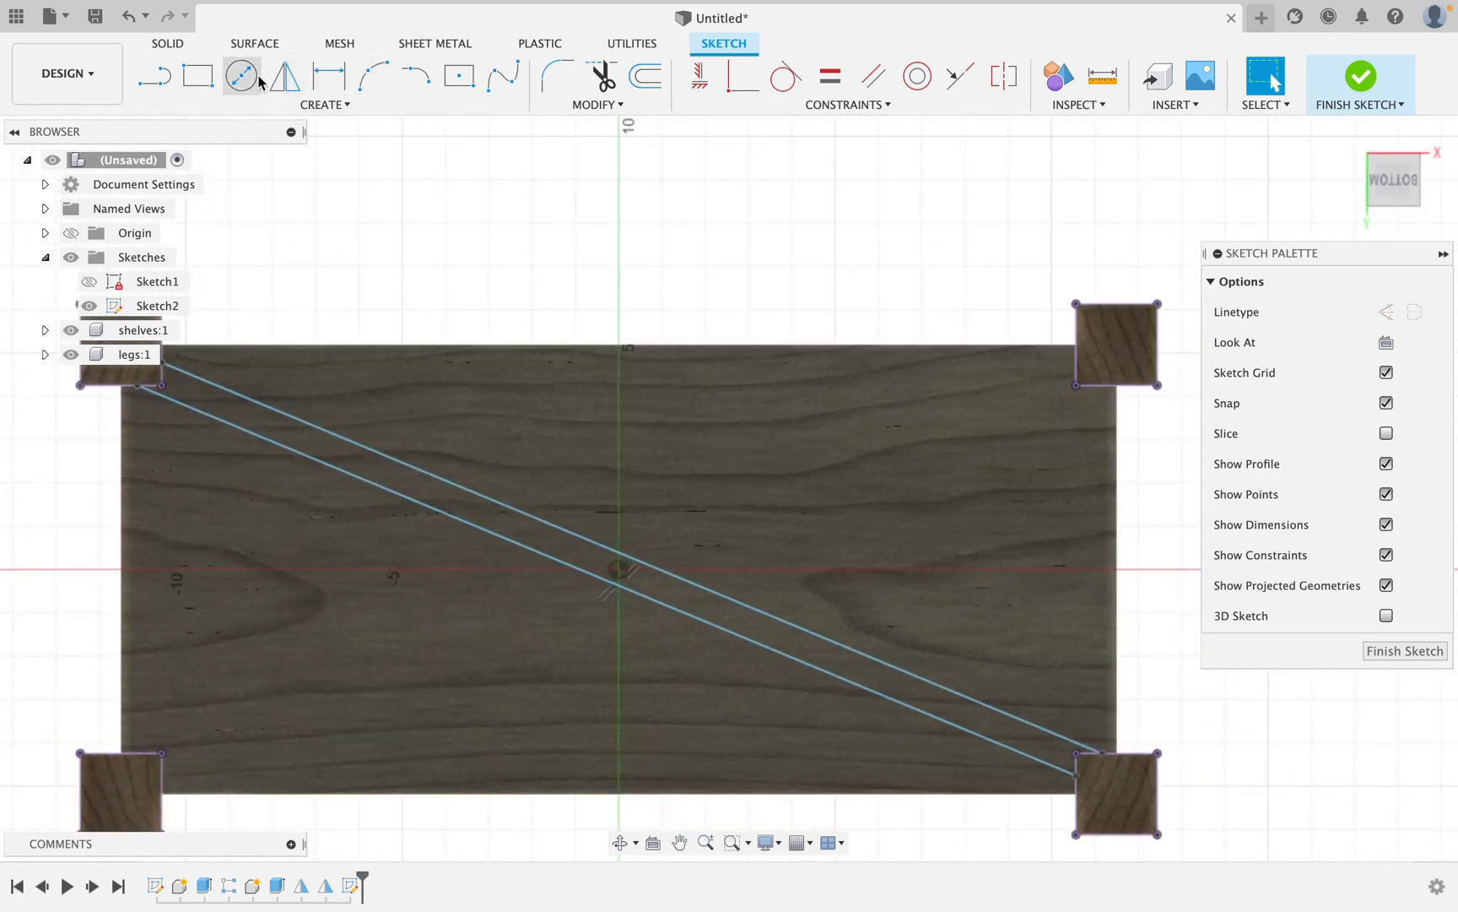
pyautogui.click(328, 77)
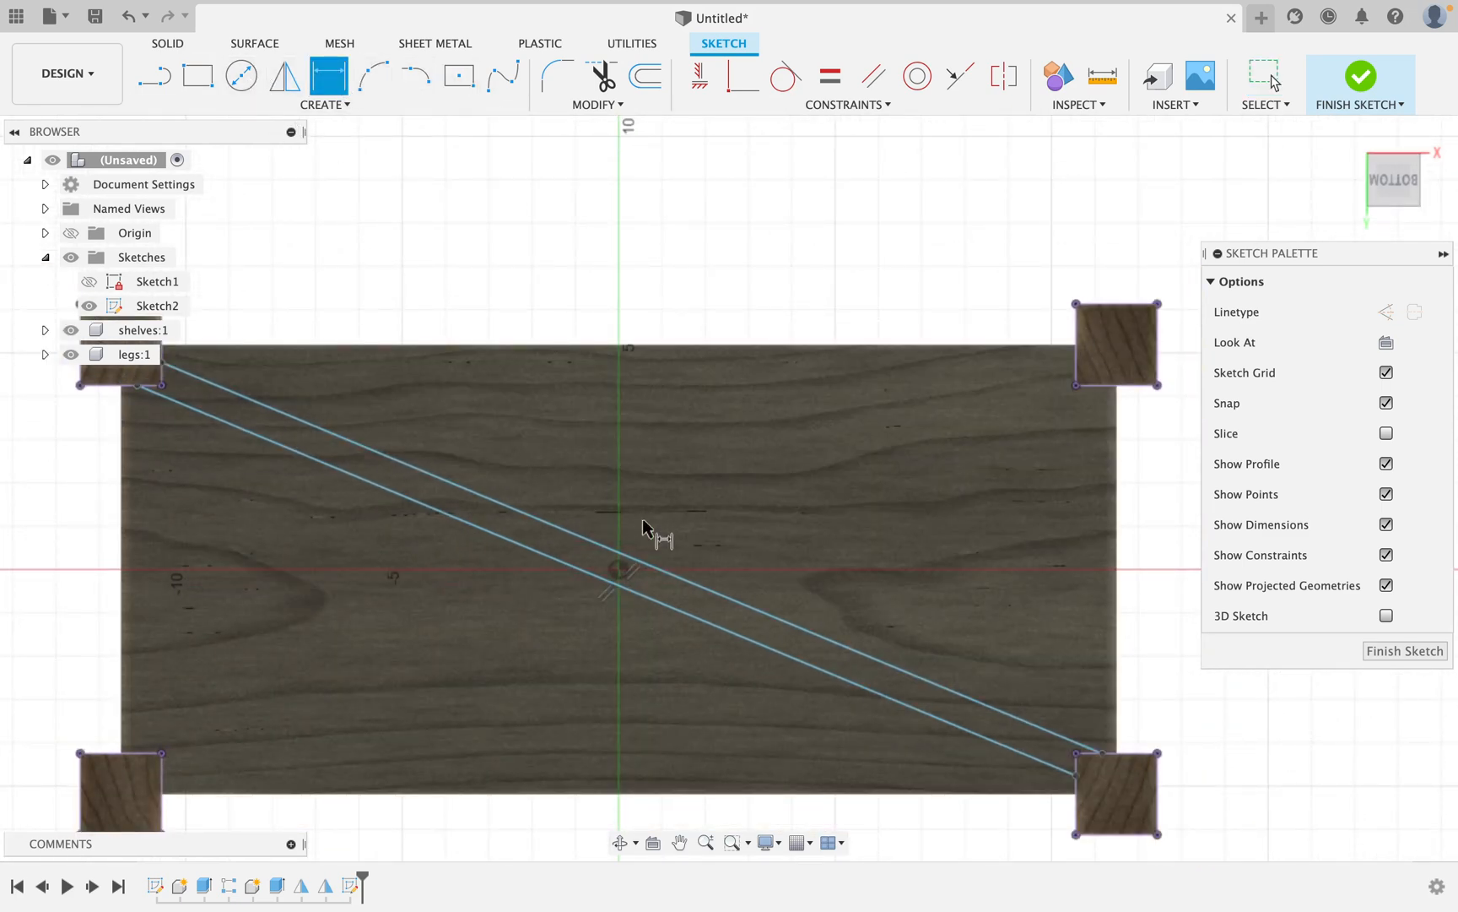
pyautogui.click(674, 579)
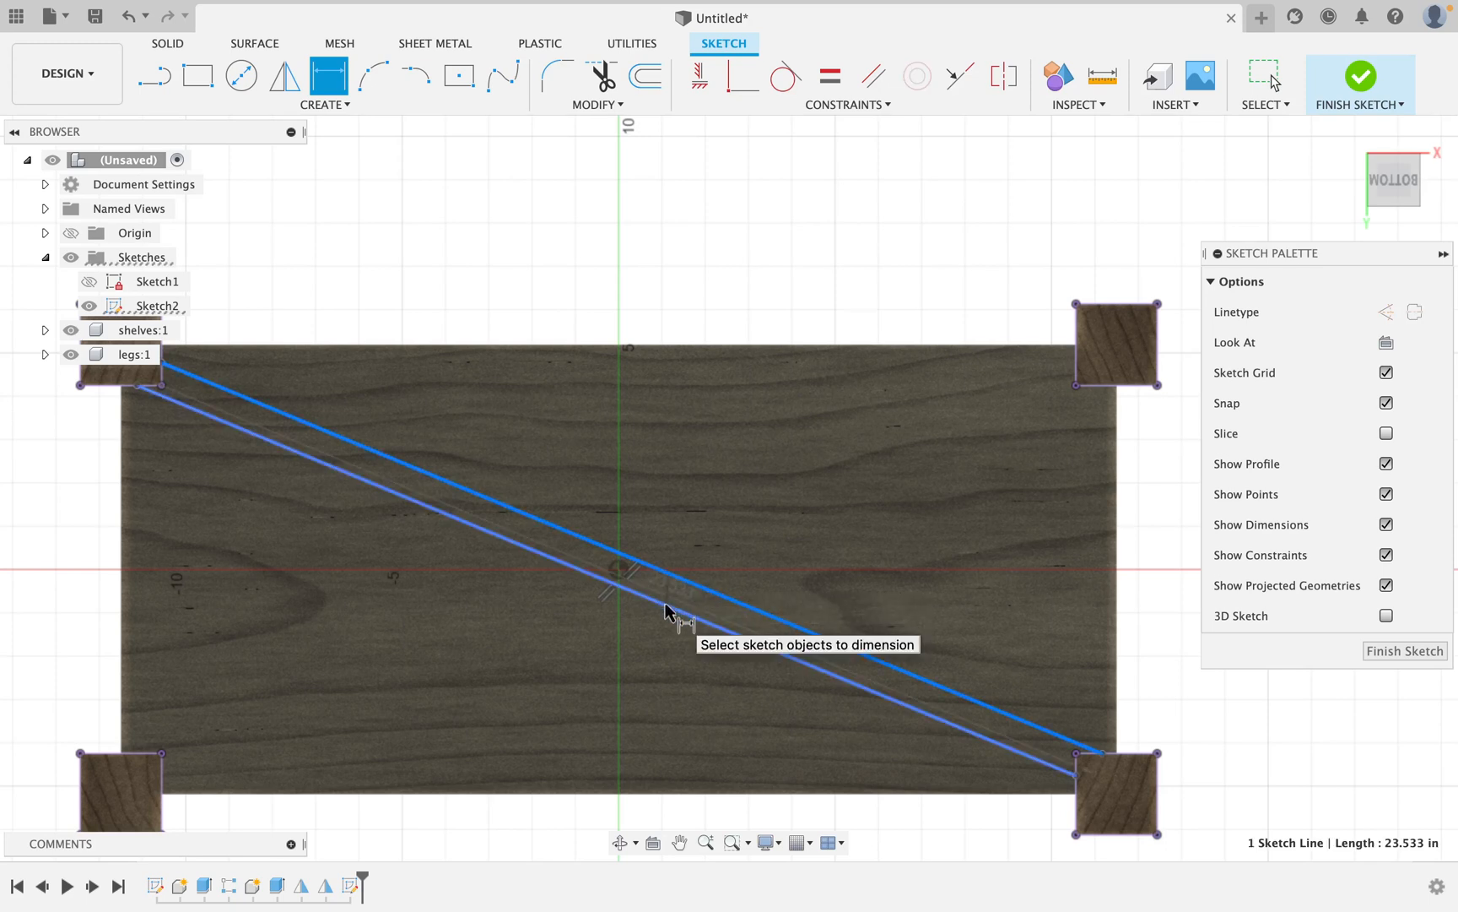
pyautogui.click(673, 607)
pyautogui.click(854, 271)
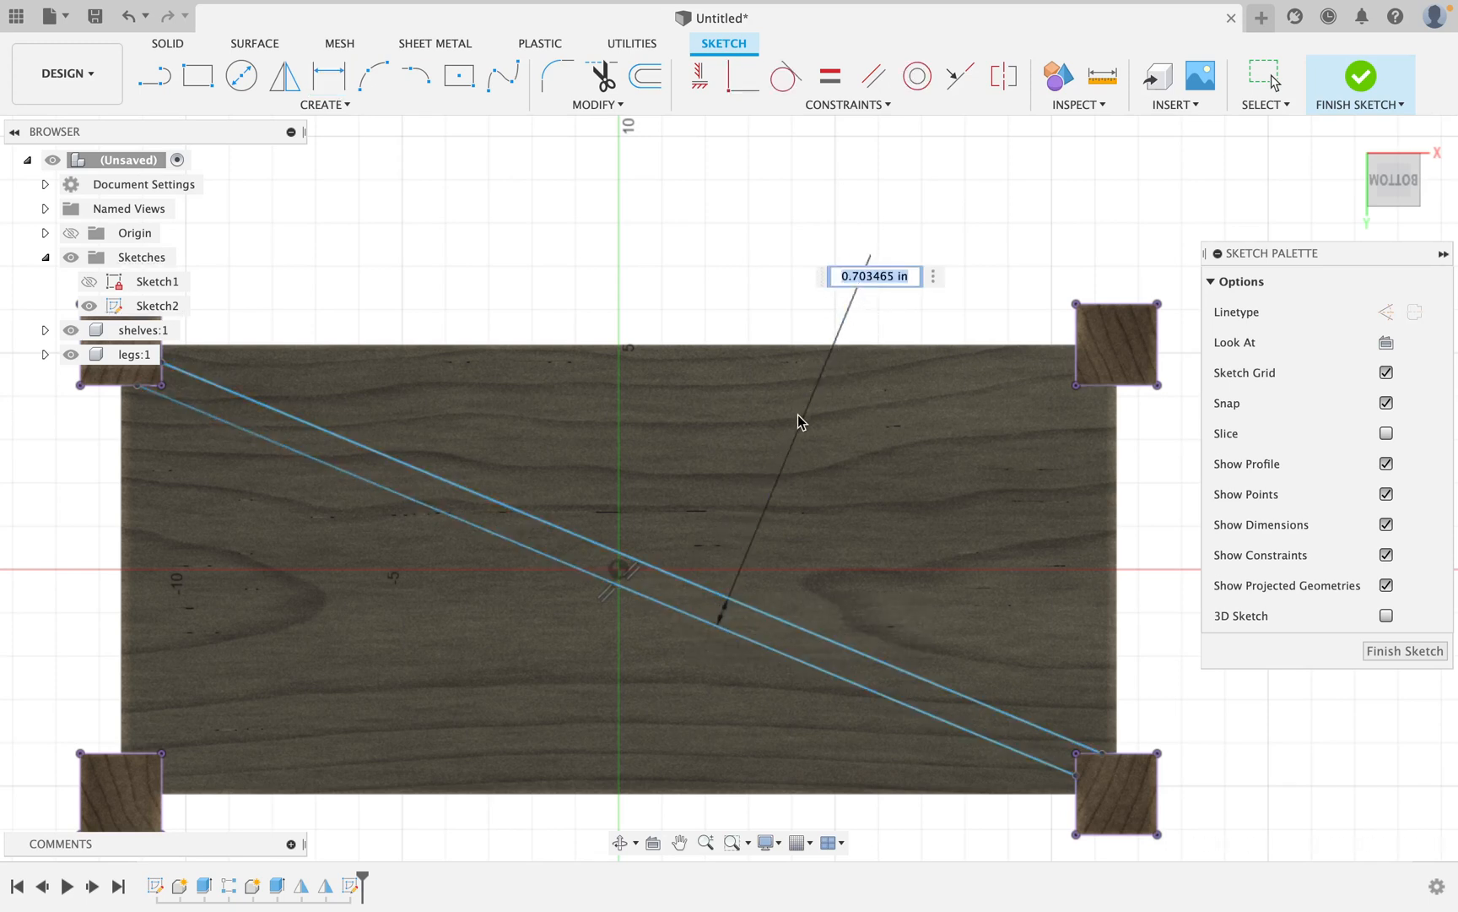
pyautogui.write('7/8')
pyautogui.press('Return')
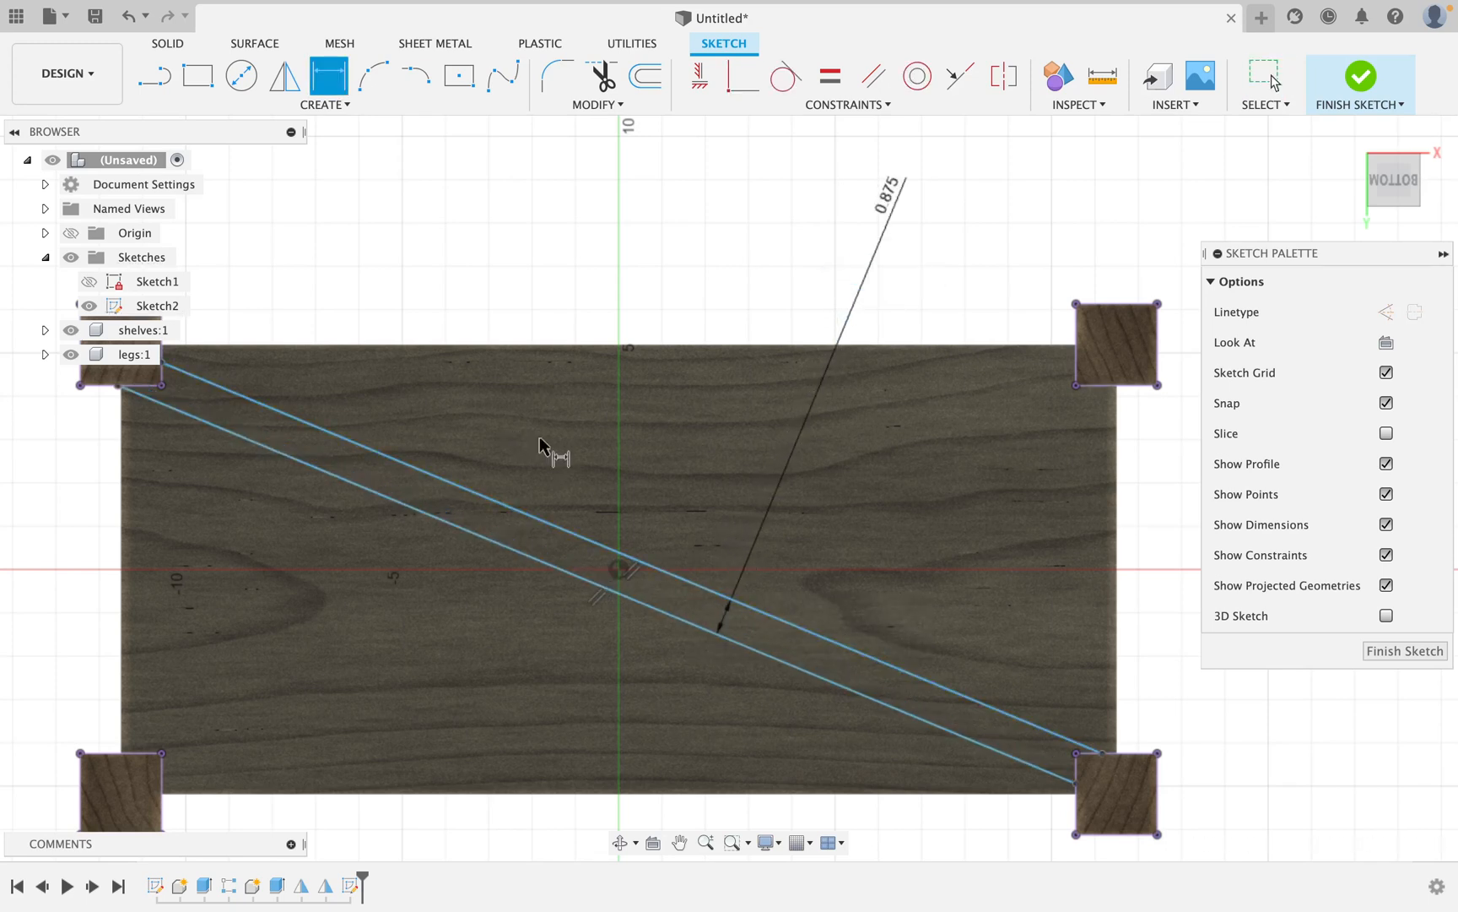
# Draw a center line between the parallel diagonals, from one leg's inner corner to the diagonally opposite leg's inner corner.
pyautogui.click(154, 76)
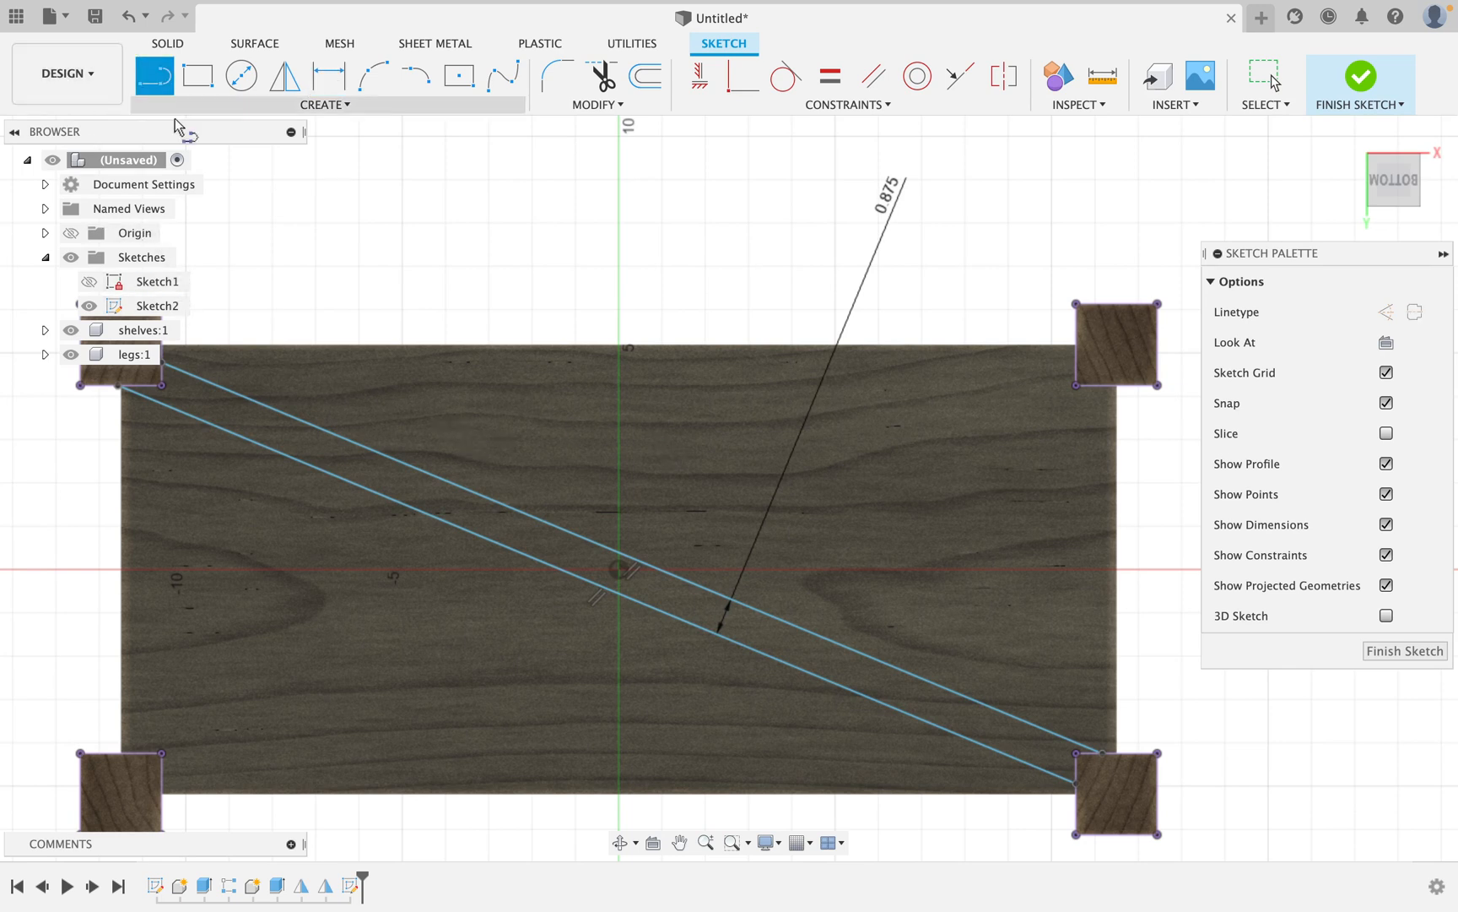
pyautogui.click(162, 385)
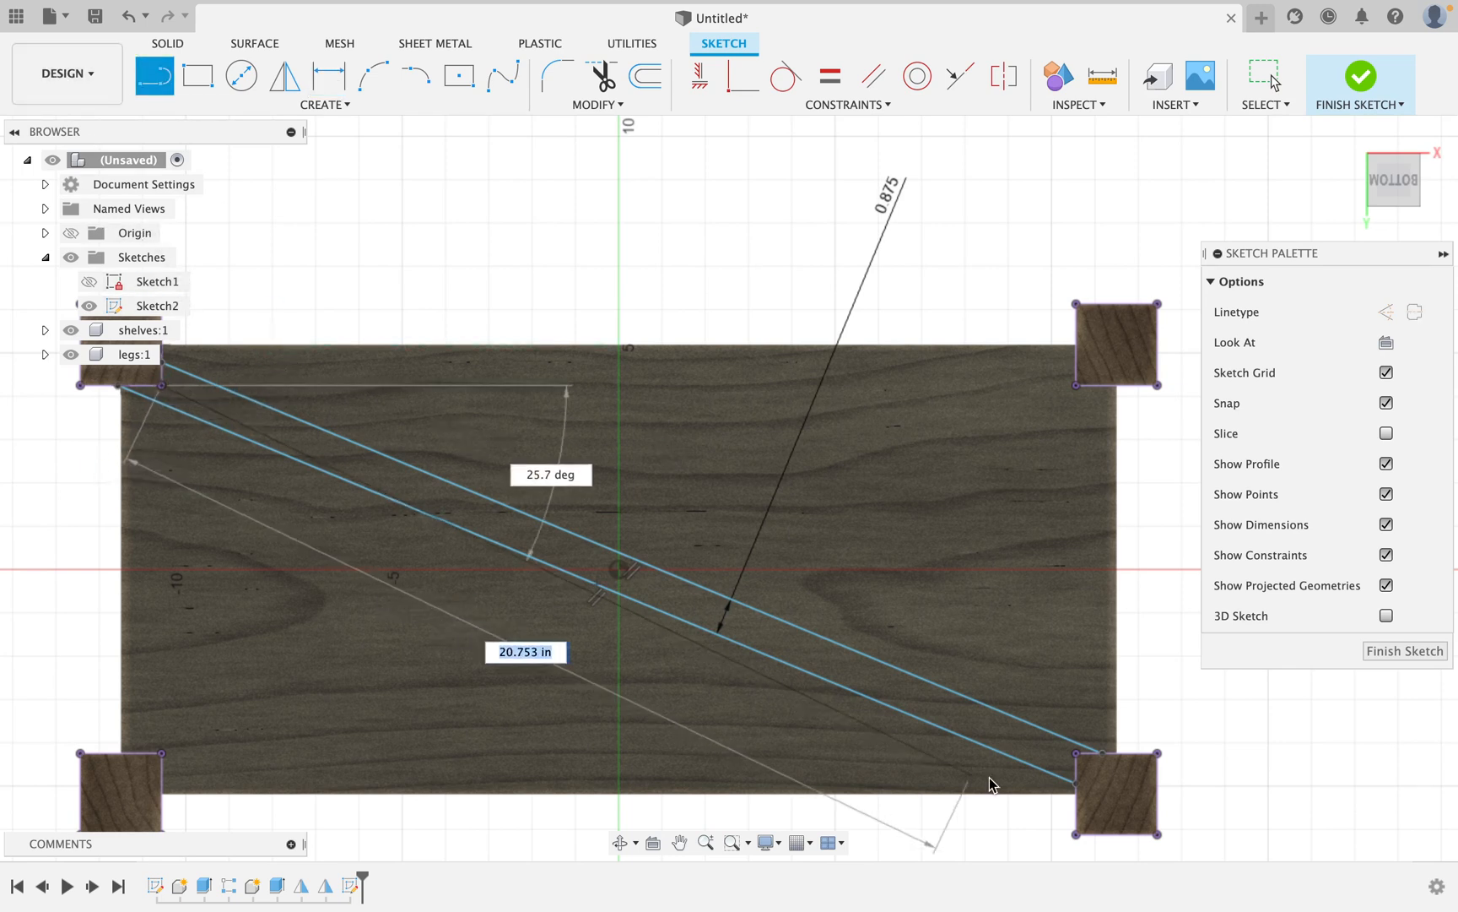
pyautogui.click(1078, 755)
pyautogui.press('Escape')
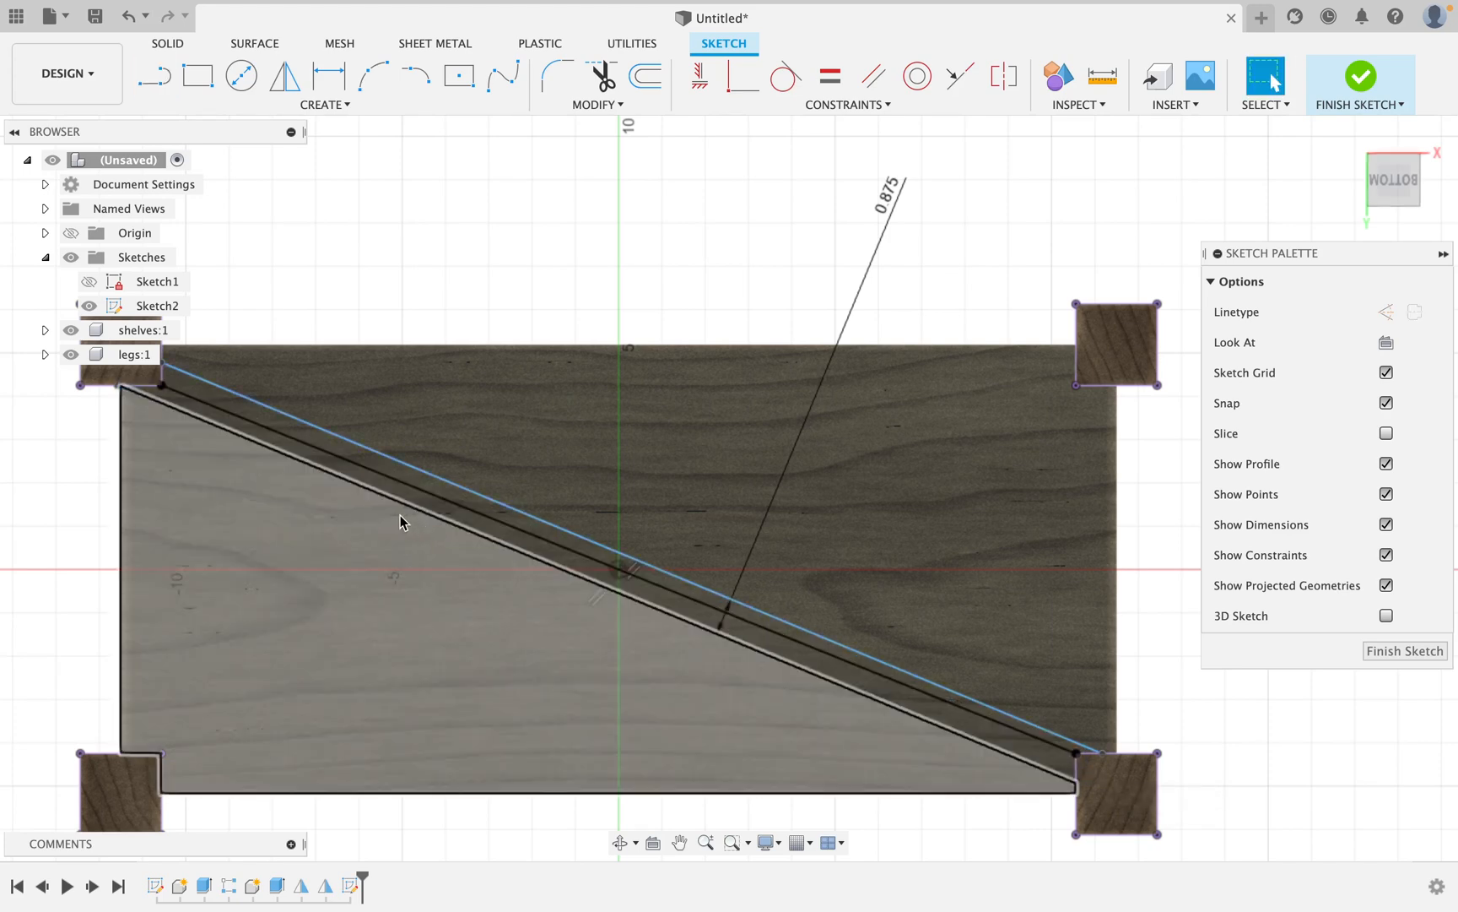
# Constrain the two outer diagonals to be symmetric about the corner-to-corner center line.
pyautogui.click(417, 516)
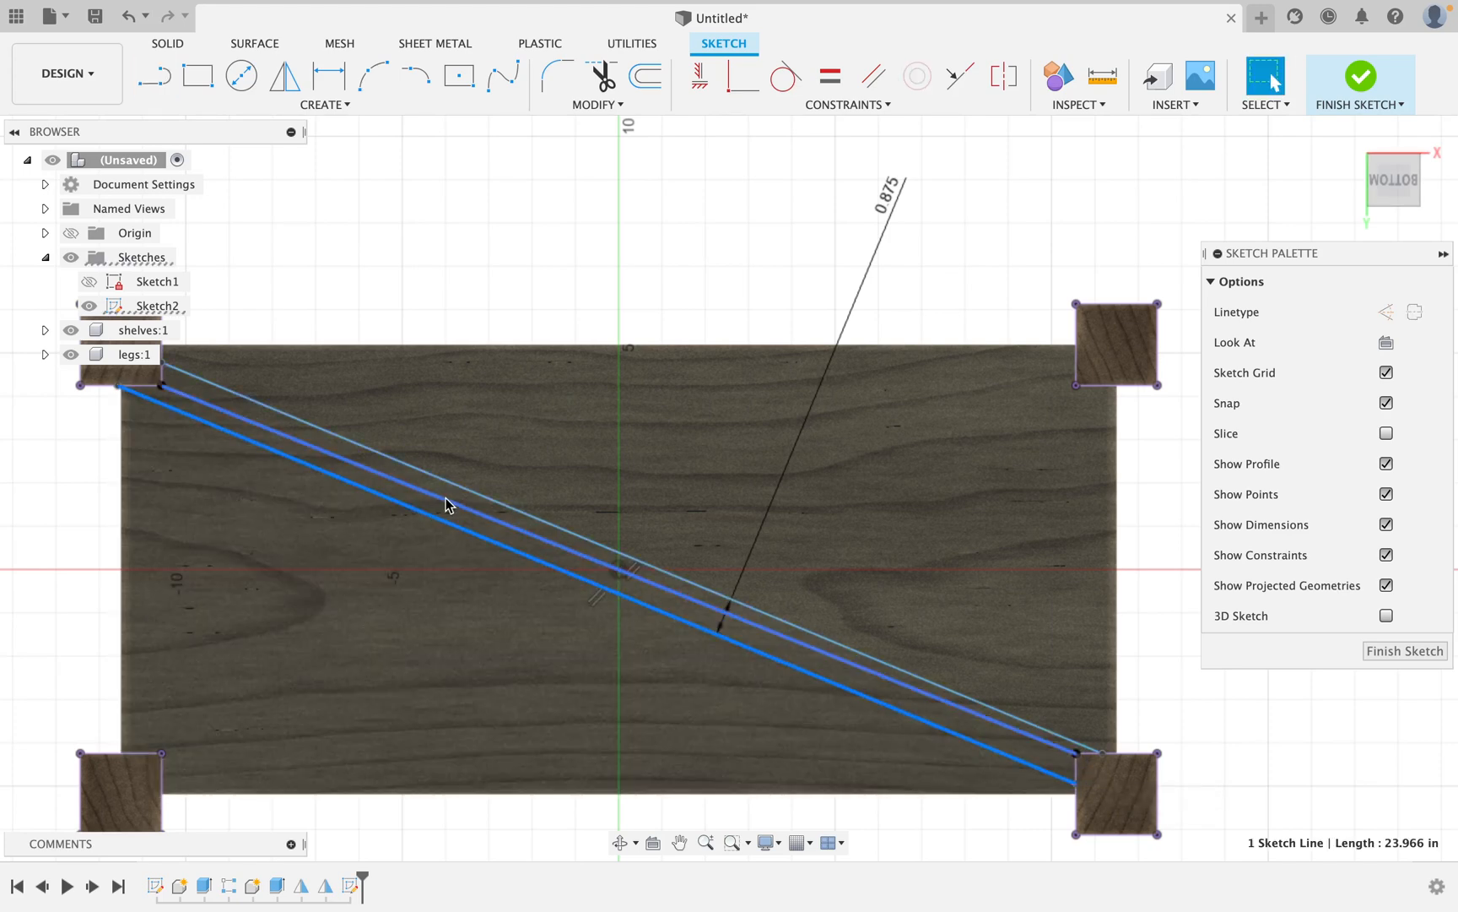
pyautogui.keyDown('shift'); pyautogui.click(485, 498); pyautogui.keyUp('shift')
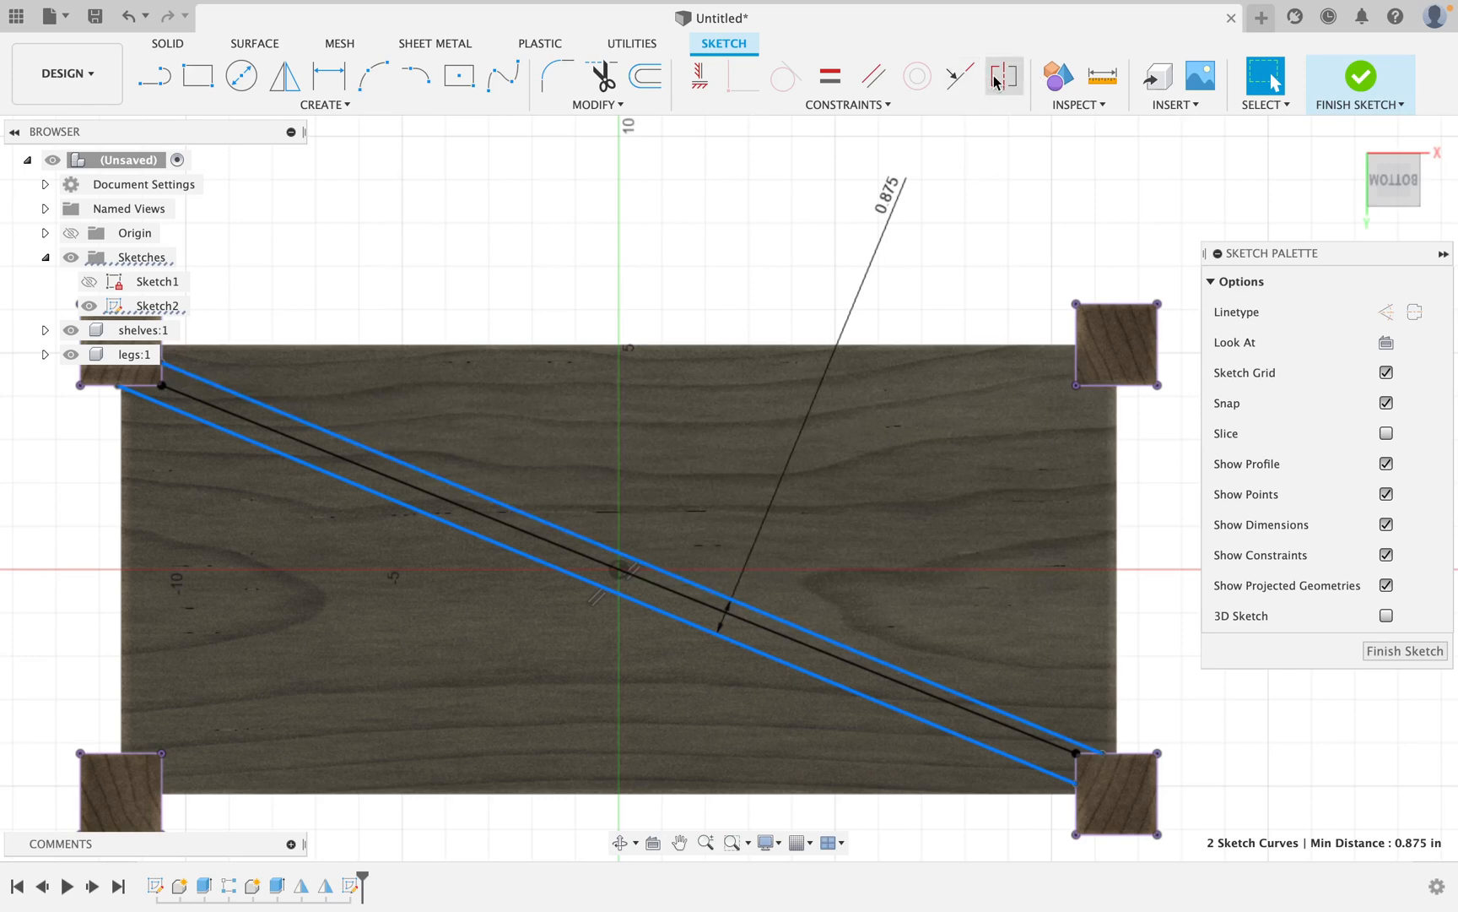
pyautogui.click(1004, 77)
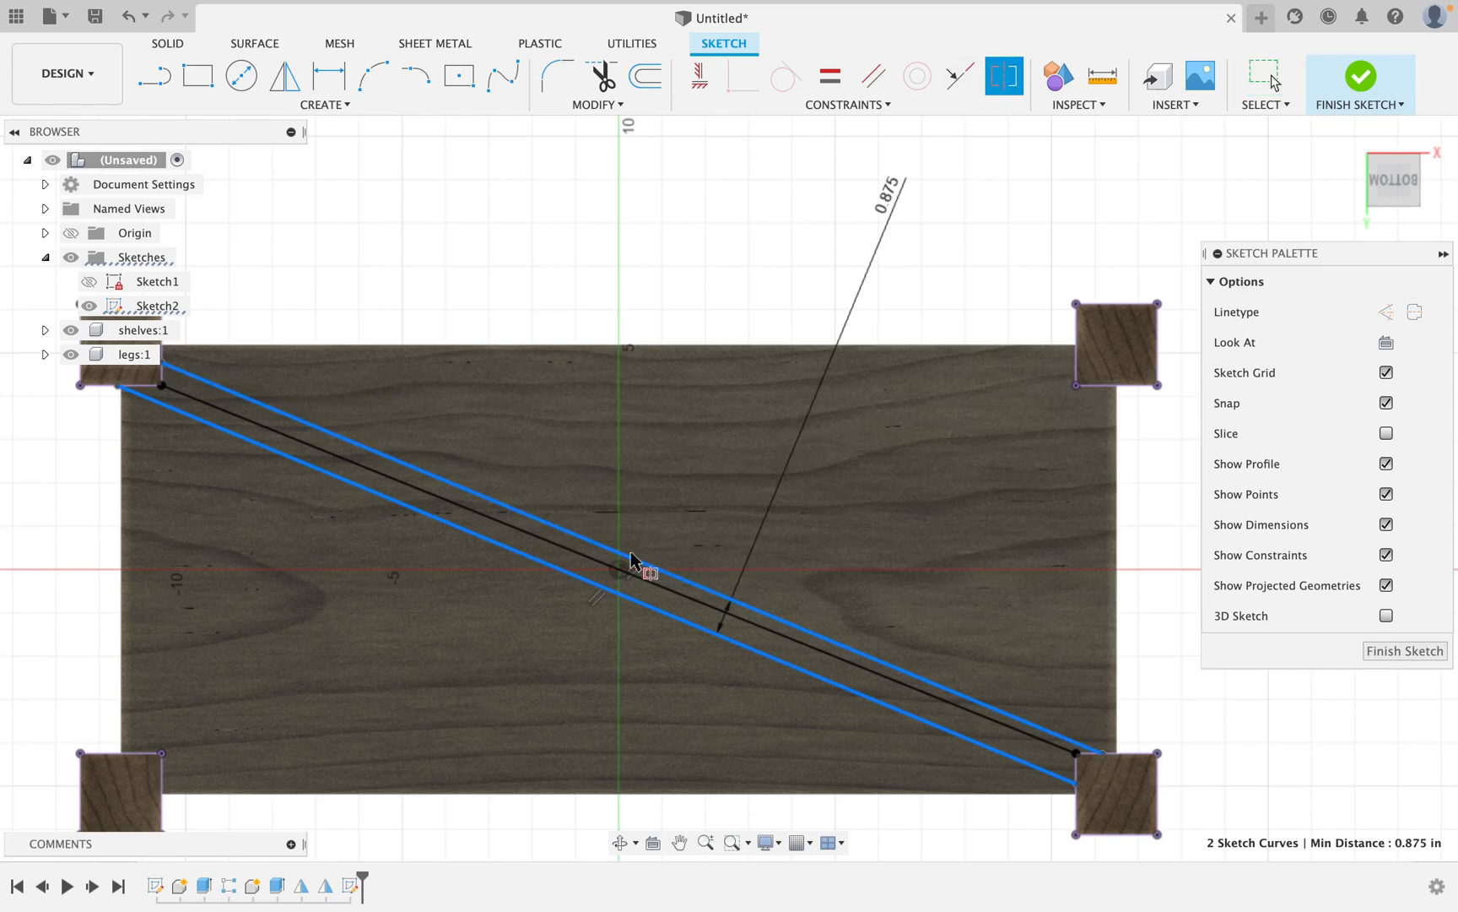
pyautogui.click(579, 553)
pyautogui.press('Escape')
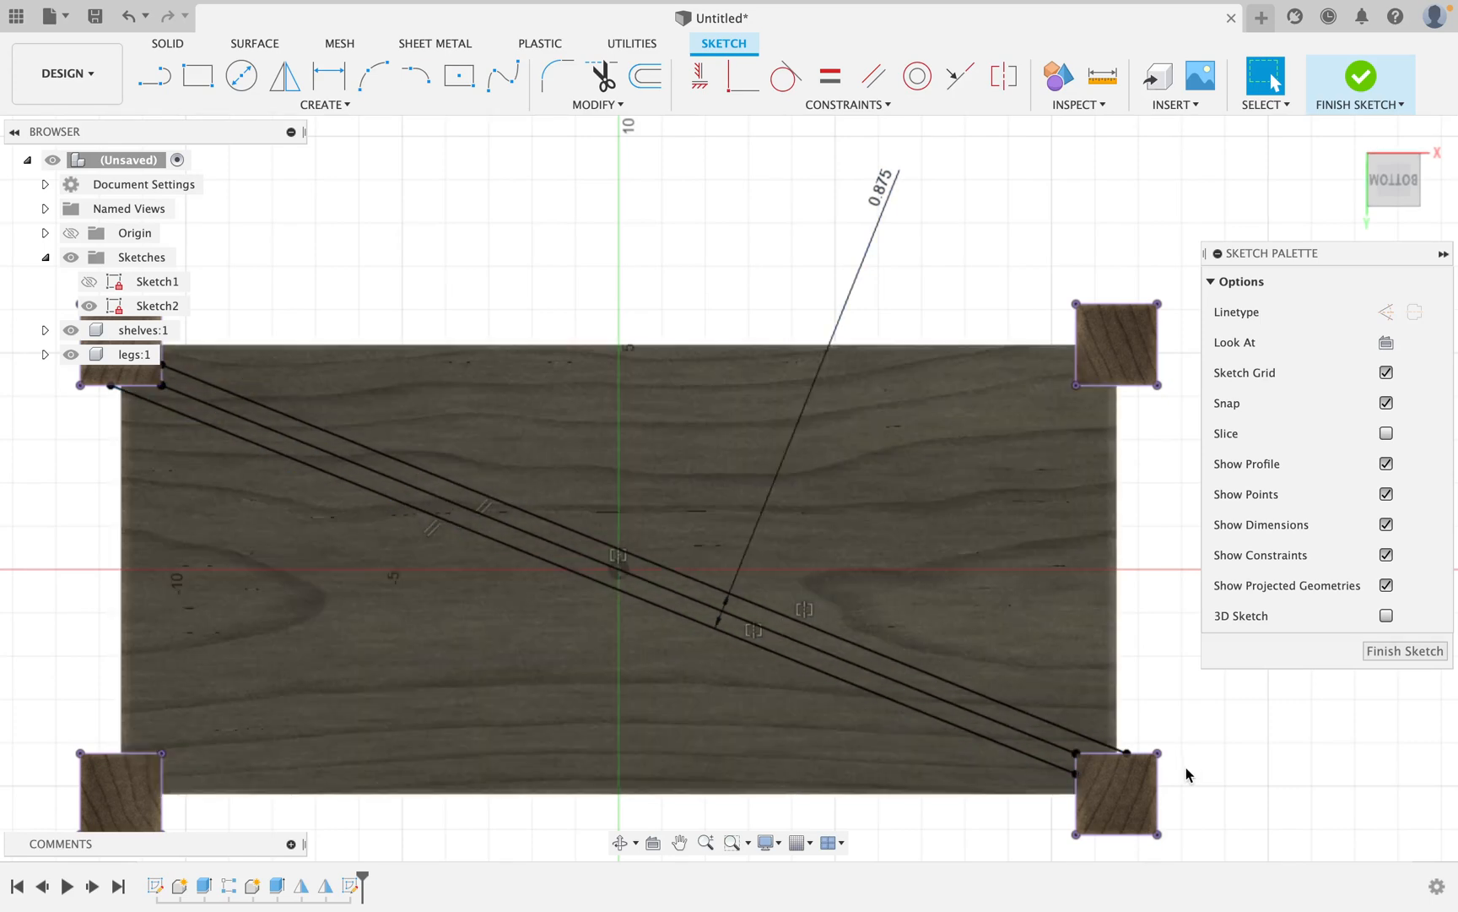
# Delete the corner-to-corner center line between the two diagonals.
pyautogui.moveTo(865, 698); pyautogui.dragTo(989, 678, button='middle')
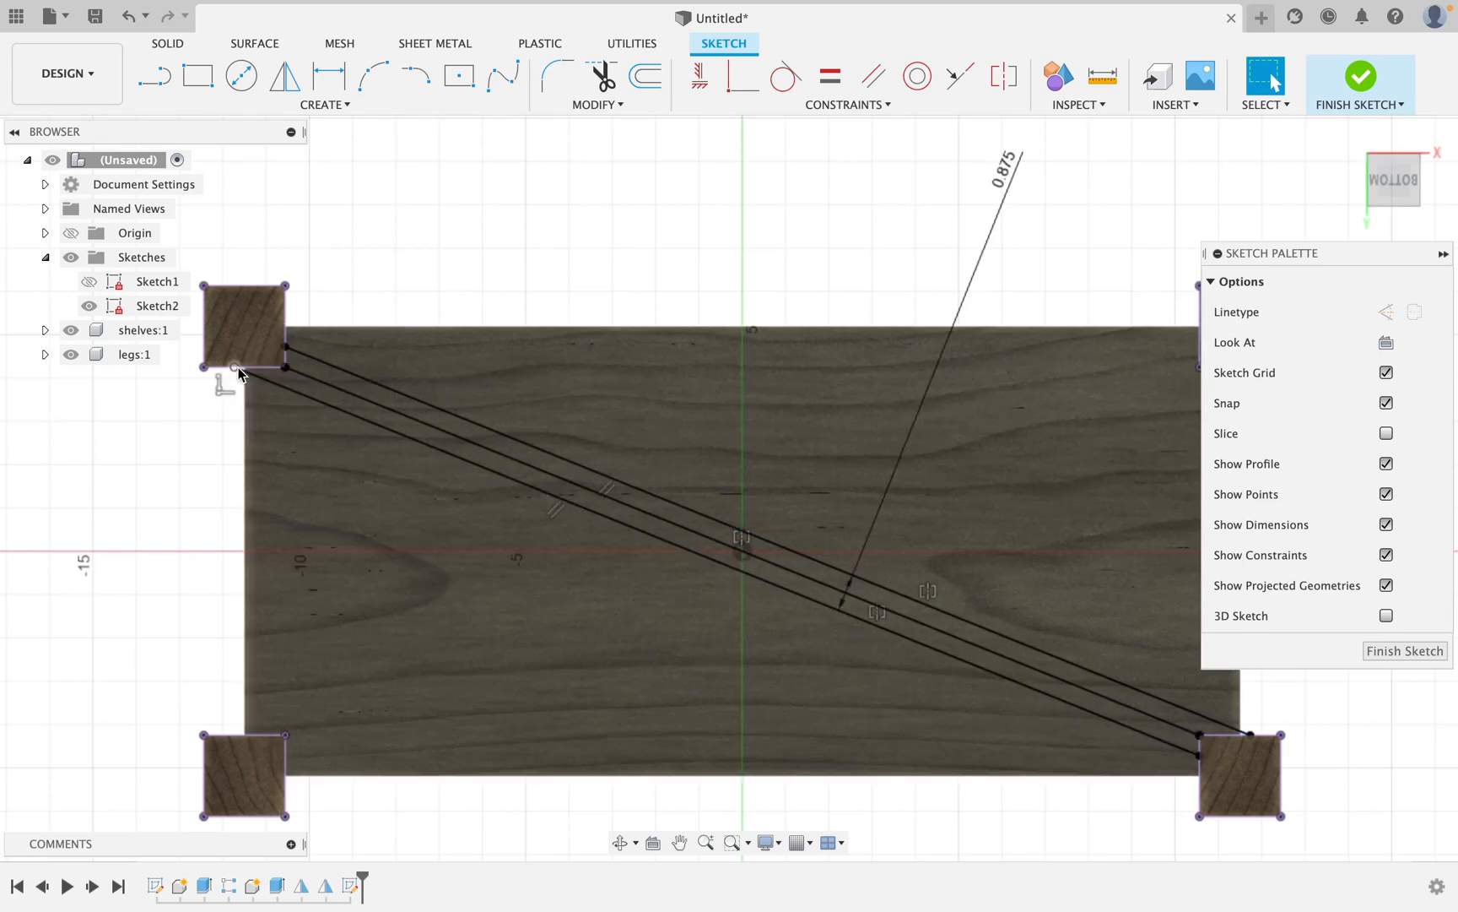
pyautogui.click(635, 516)
pyautogui.press('Delete')
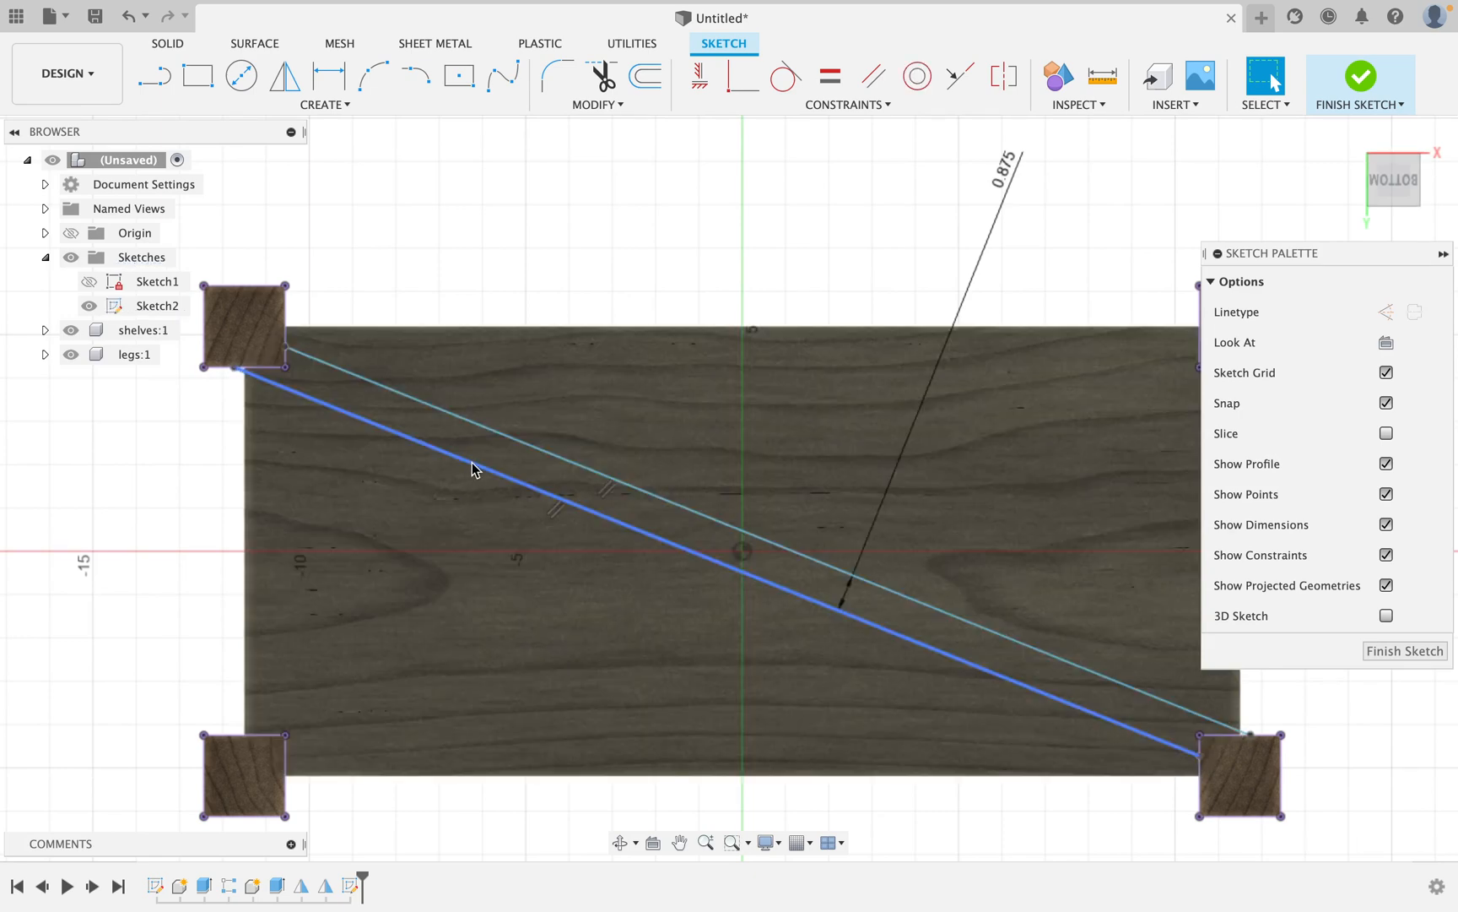
# Reposition the freed pair of diagonals so their ends straddle the inner corners of the two opposite legs.
pyautogui.moveTo(473, 469)
pyautogui.mouseDown()
pyautogui.moveTo(489, 459)
pyautogui.moveTo(479, 466)
pyautogui.mouseUp()
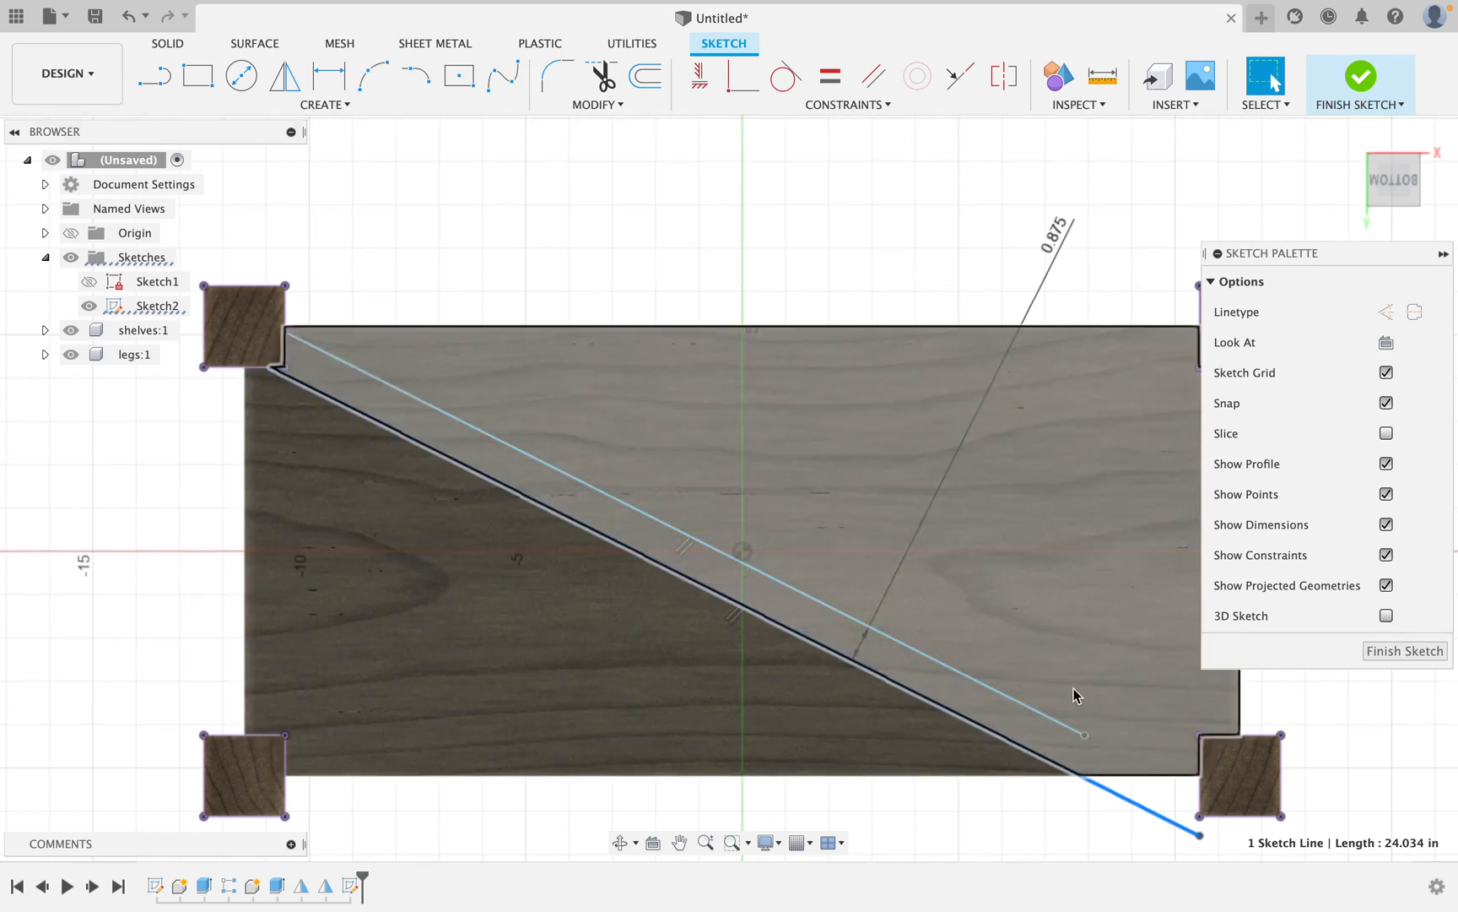
pyautogui.moveTo(1200, 836); pyautogui.dragTo(1195, 755)
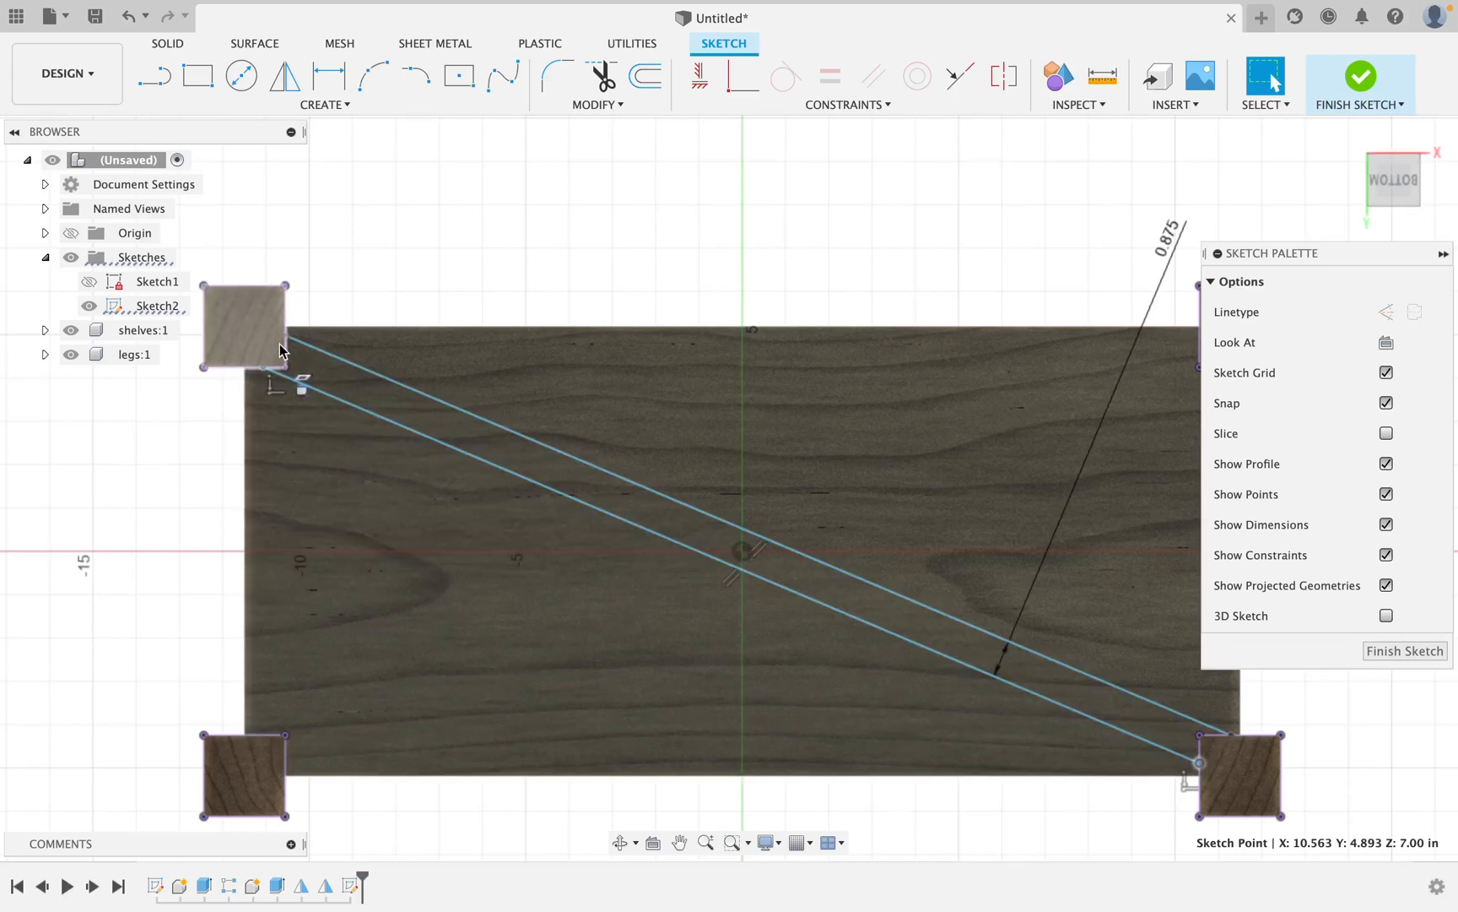
# Close both ends of the diagonal strip with short lines joining the endpoints of the two parallel lines inside the legs.
pyautogui.click(155, 76)
pyautogui.click(286, 336)
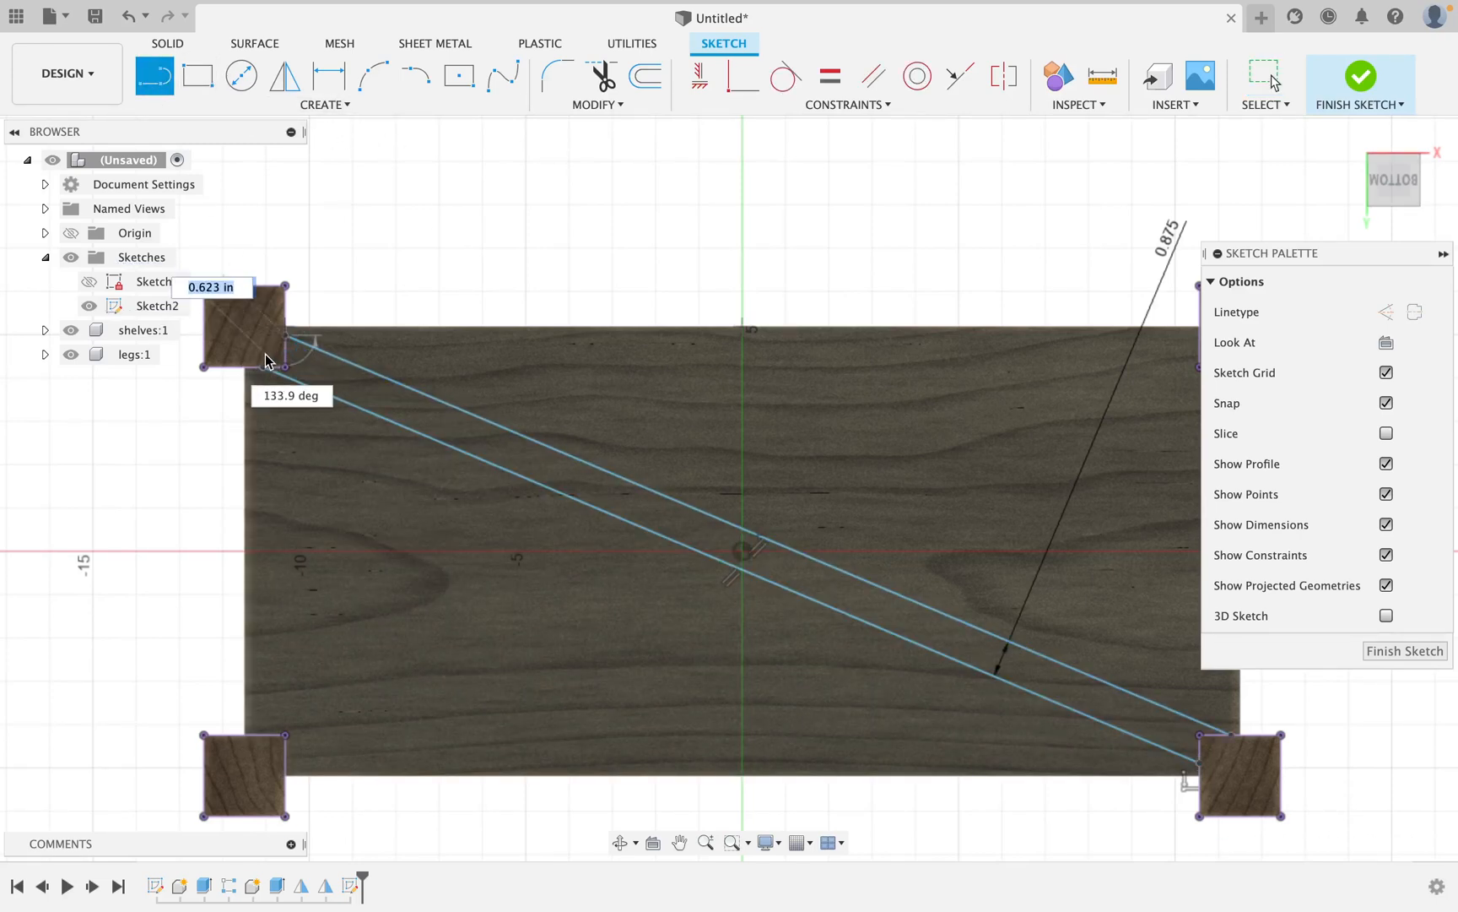
pyautogui.click(263, 367)
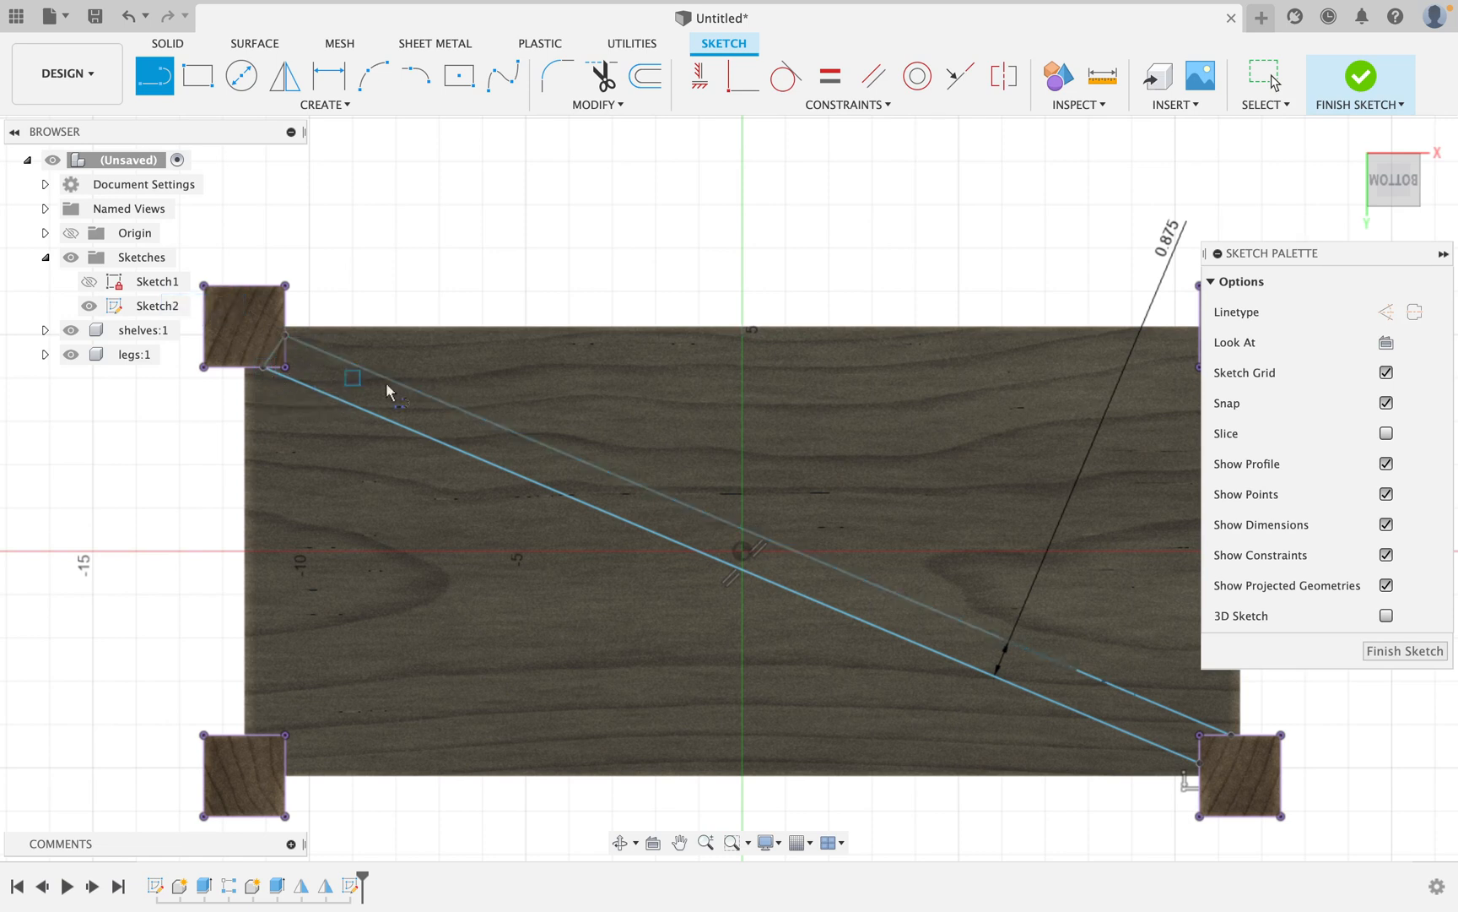
pyautogui.click(1230, 737)
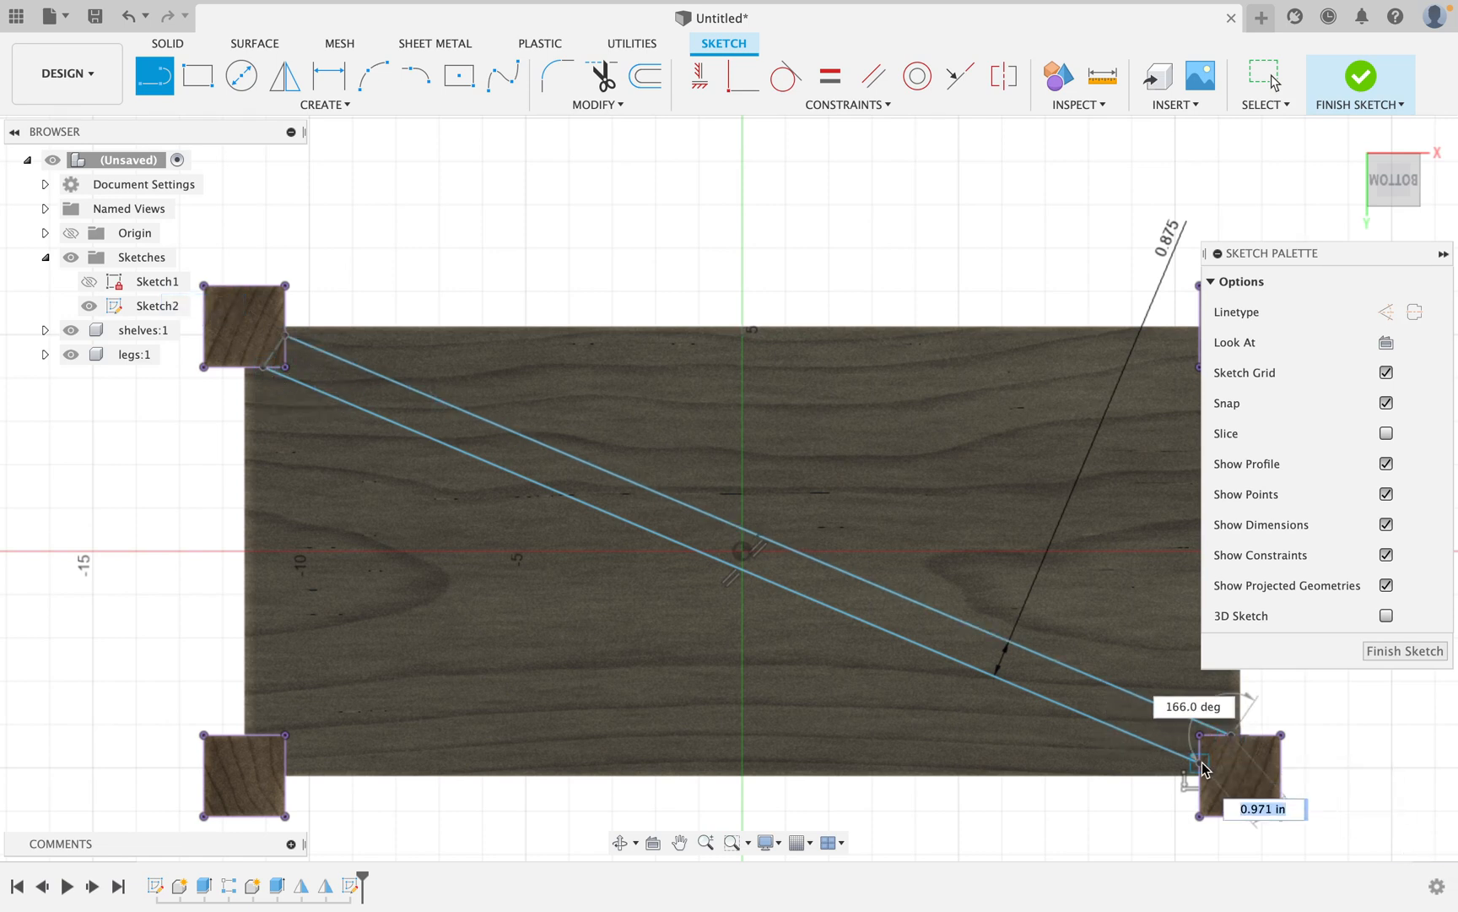
pyautogui.click(1202, 765)
pyautogui.press('Escape')
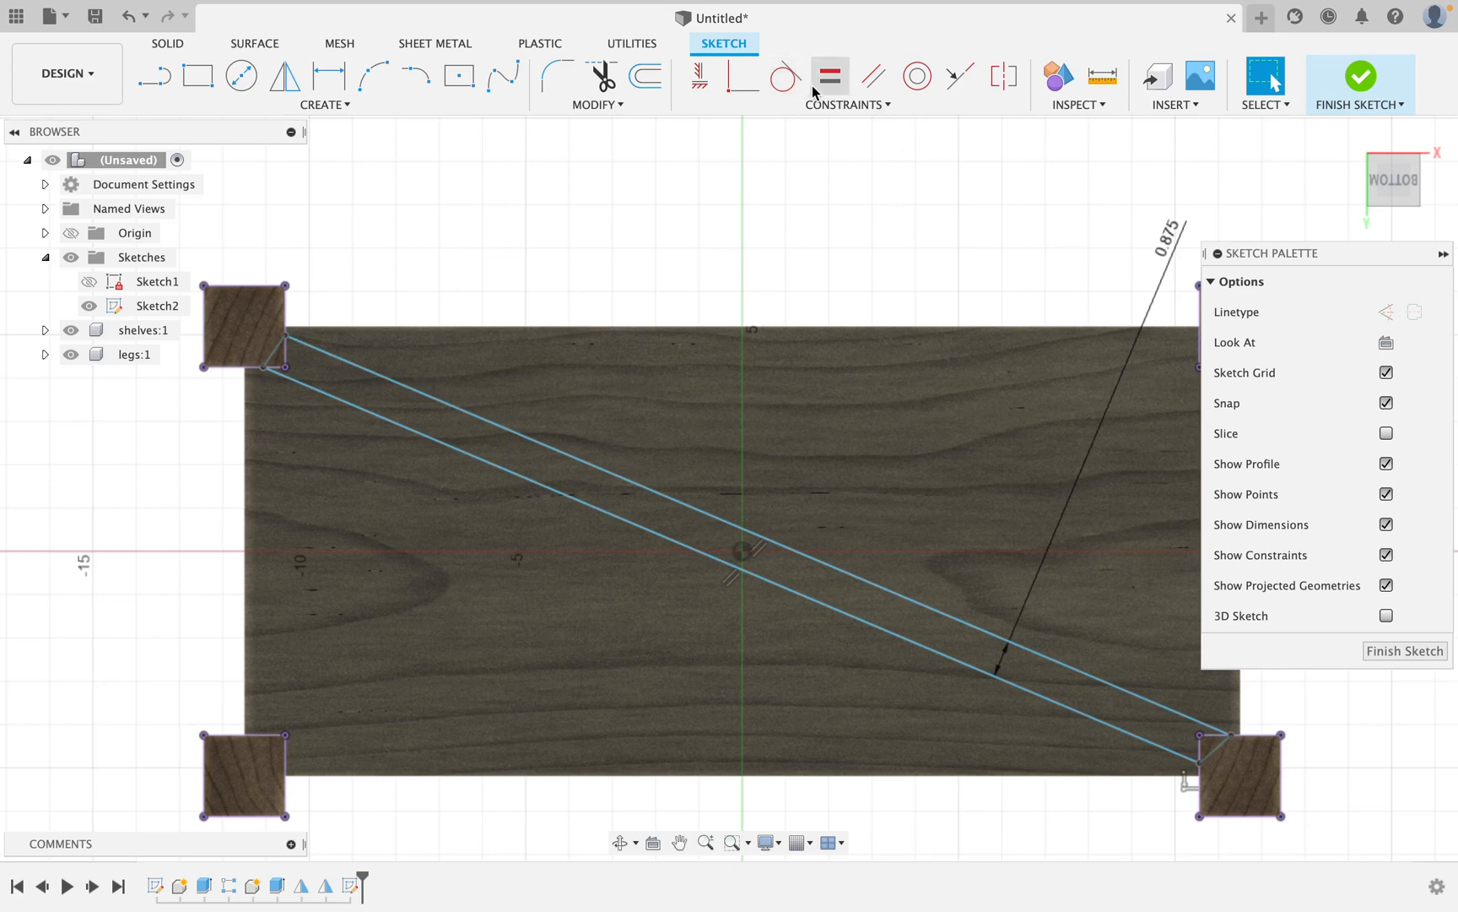
# Make the short closing line at each end of the strip perpendicular to the adjoining diagonal line.
pyautogui.click(846, 104)
pyautogui.click(751, 234)
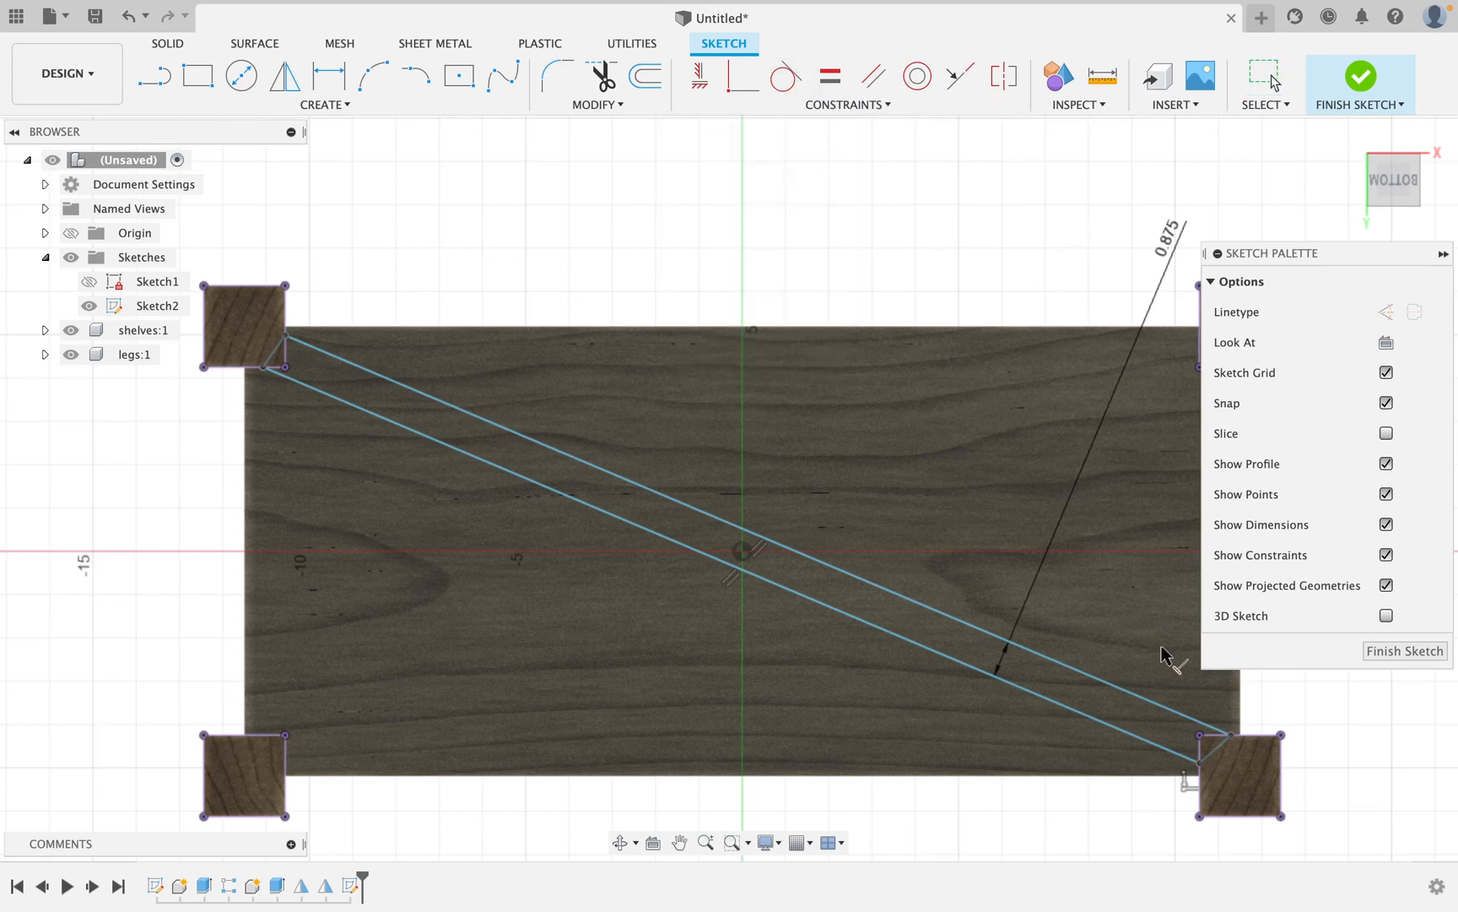
pyautogui.click(1215, 751)
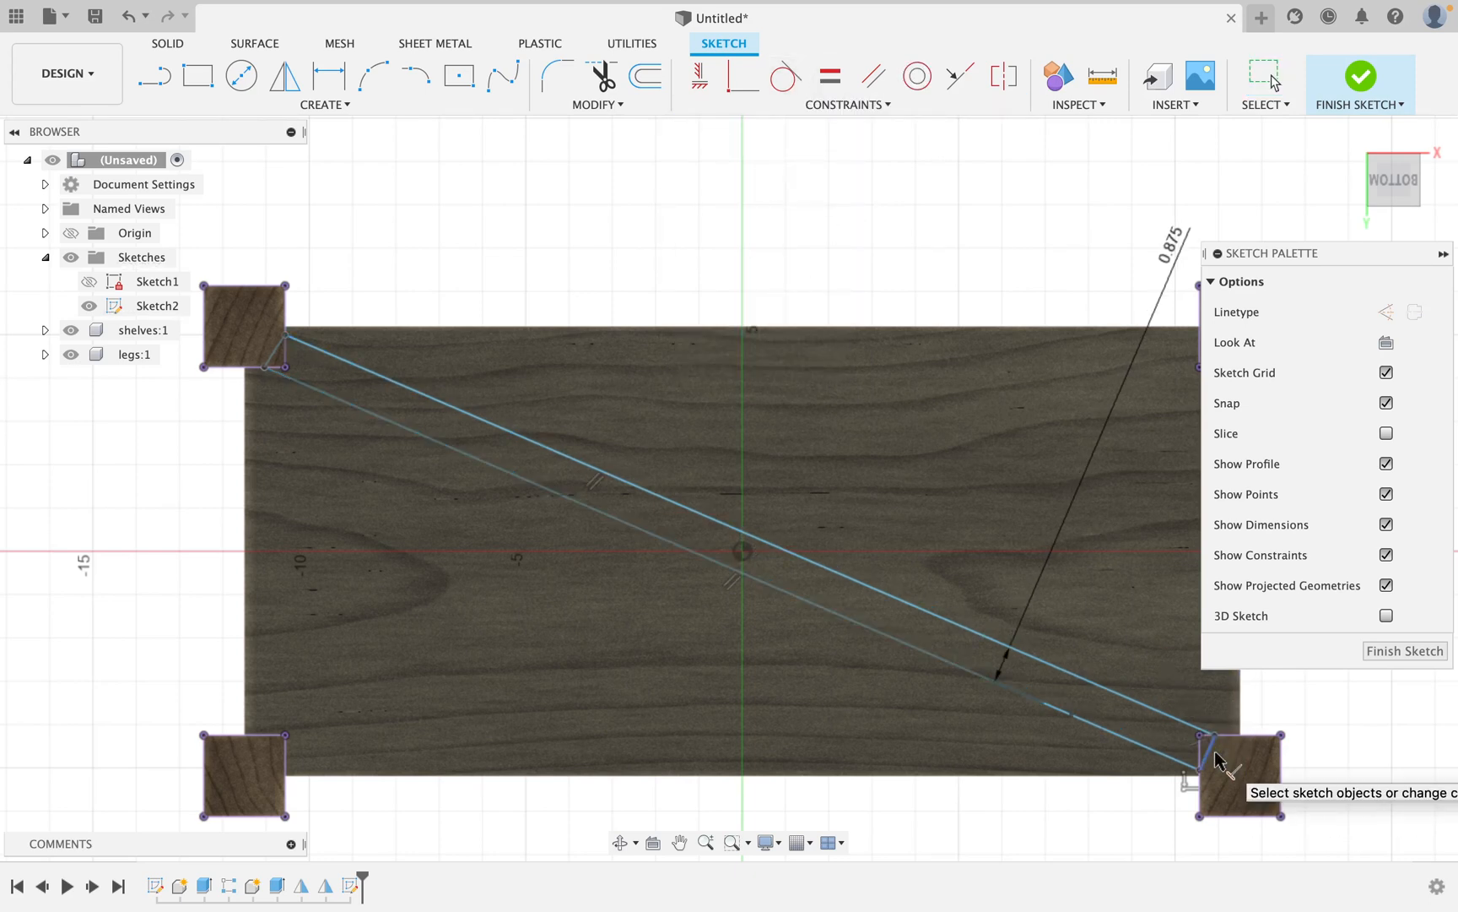
pyautogui.click(270, 357)
pyautogui.click(290, 378)
pyautogui.press('Escape')
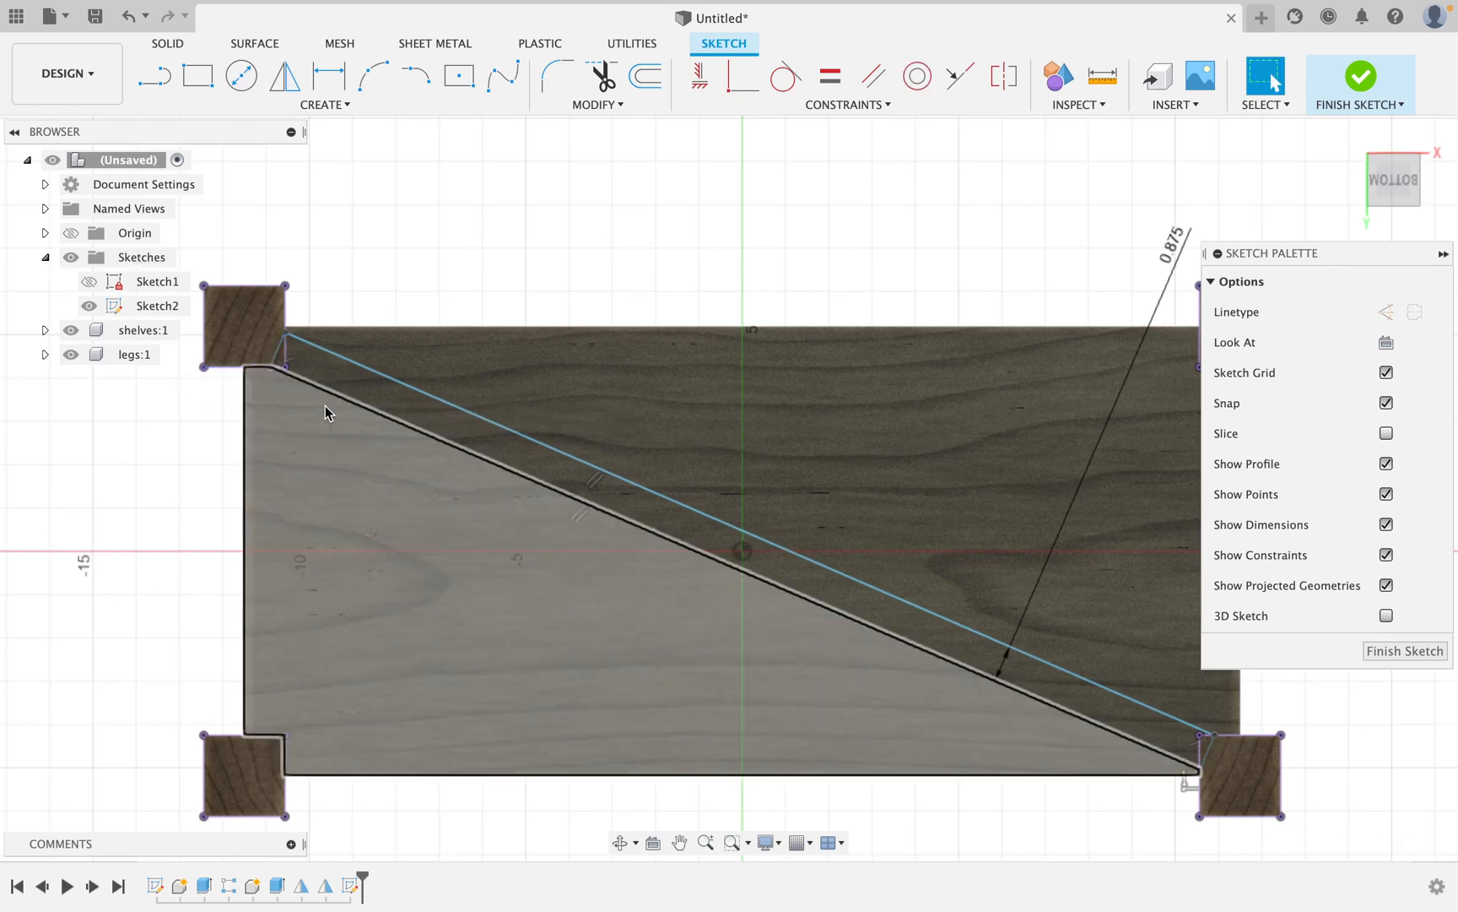
# Examine the edges and corner points of the diagonal strip where it meets the two legs.
pyautogui.click(369, 377)
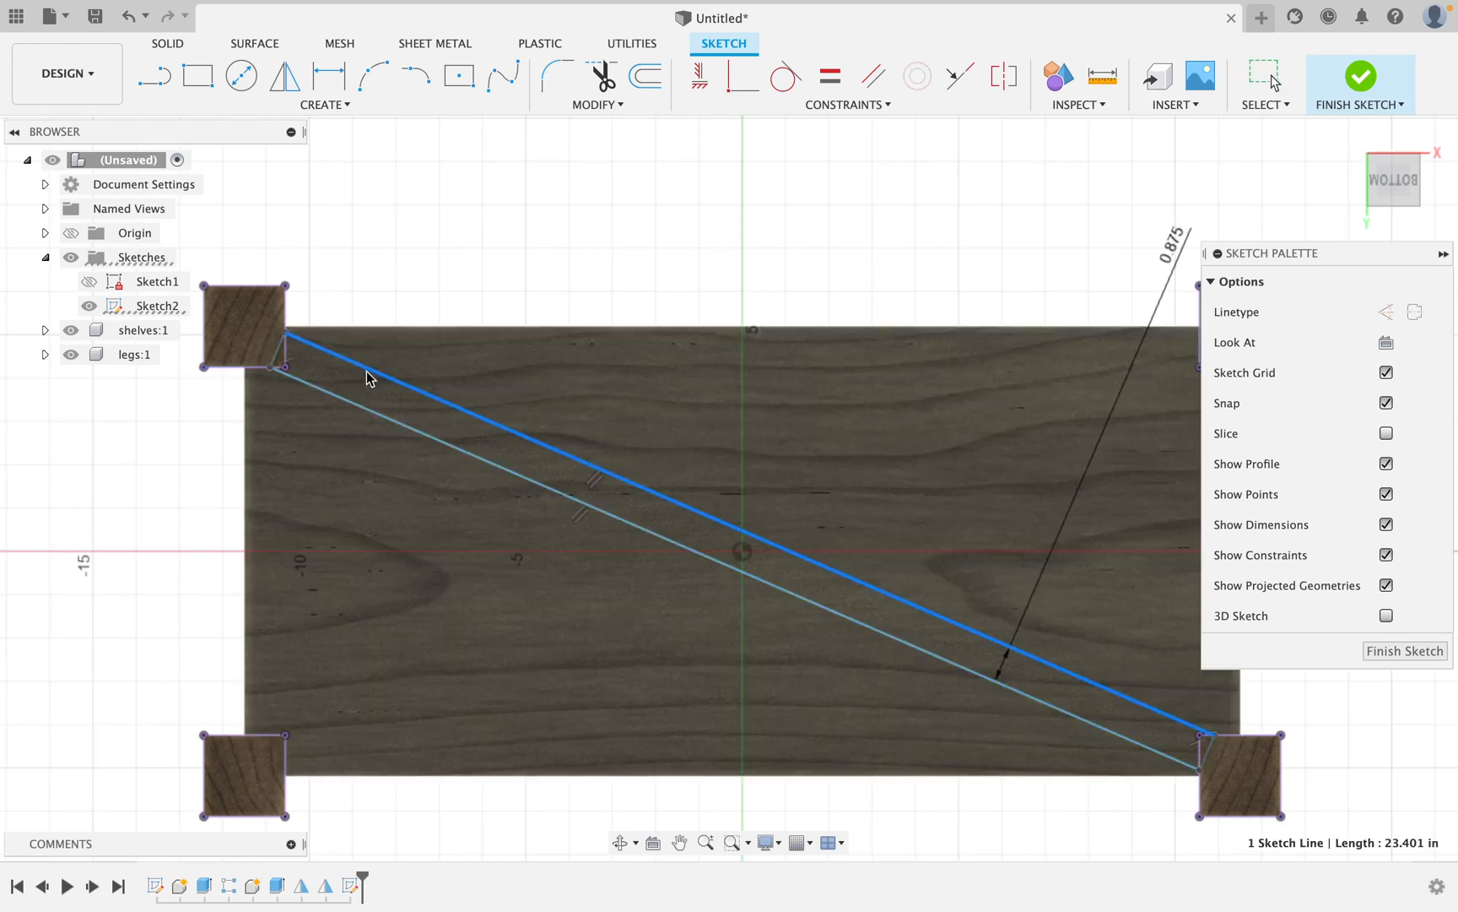
pyautogui.click(285, 333)
pyautogui.click(296, 339)
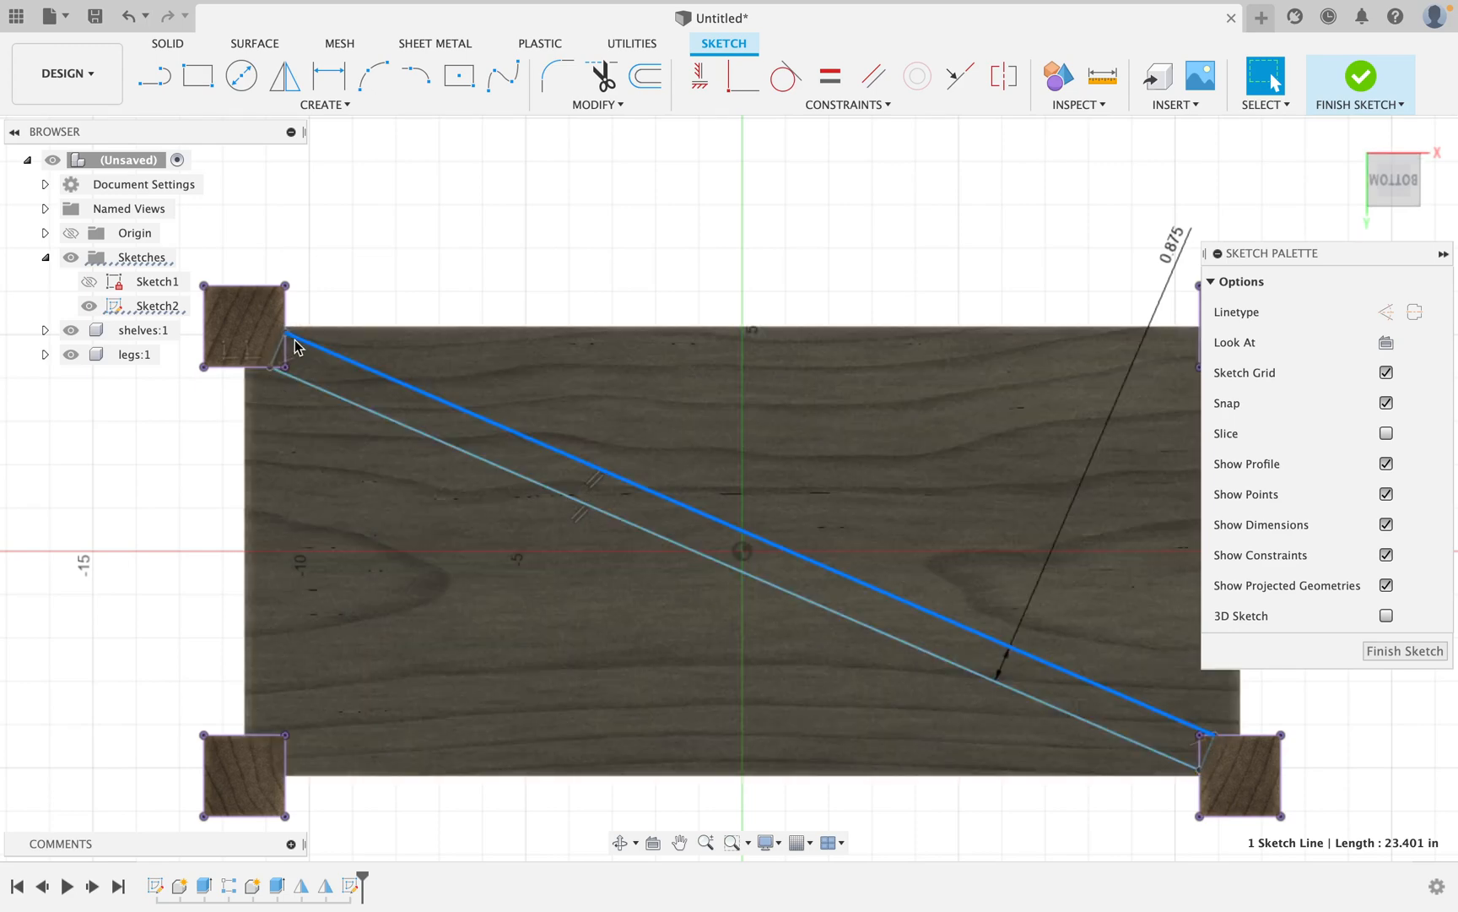
pyautogui.click(270, 368)
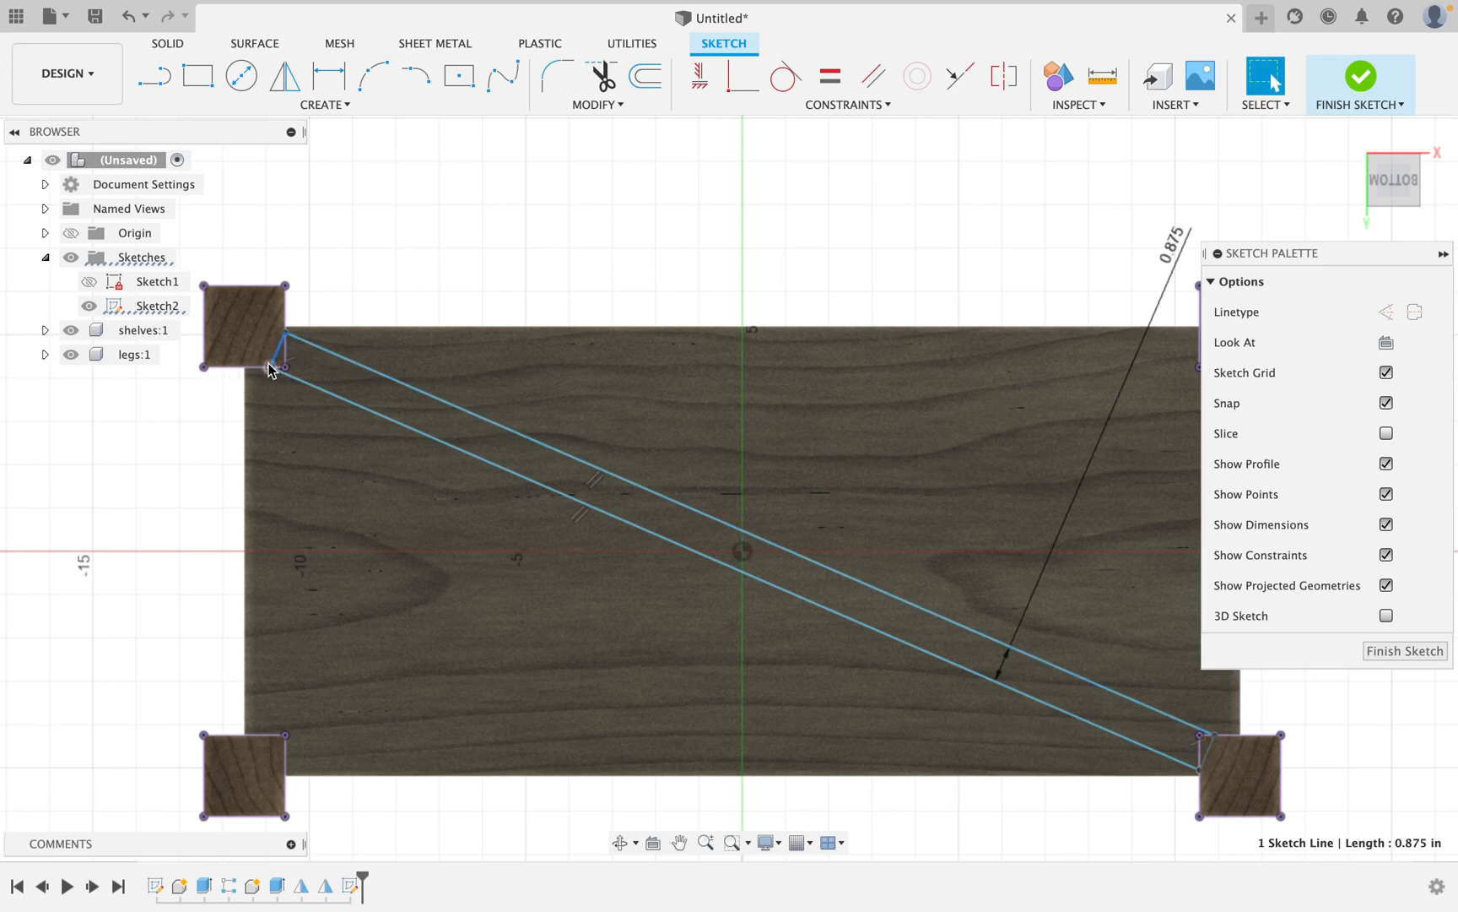
pyautogui.click(298, 380)
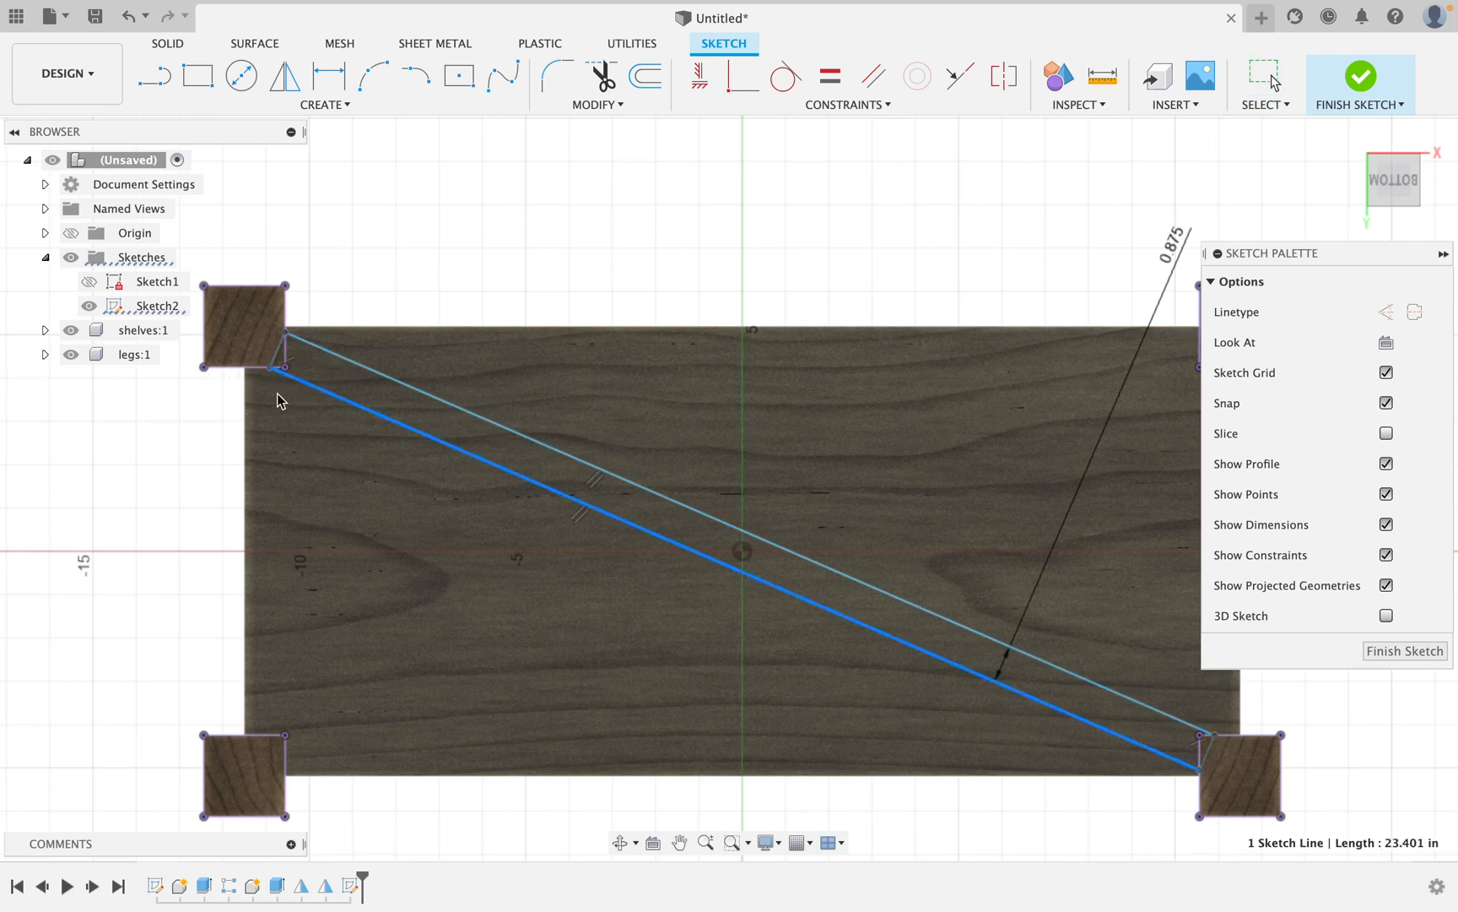
pyautogui.click(1200, 770)
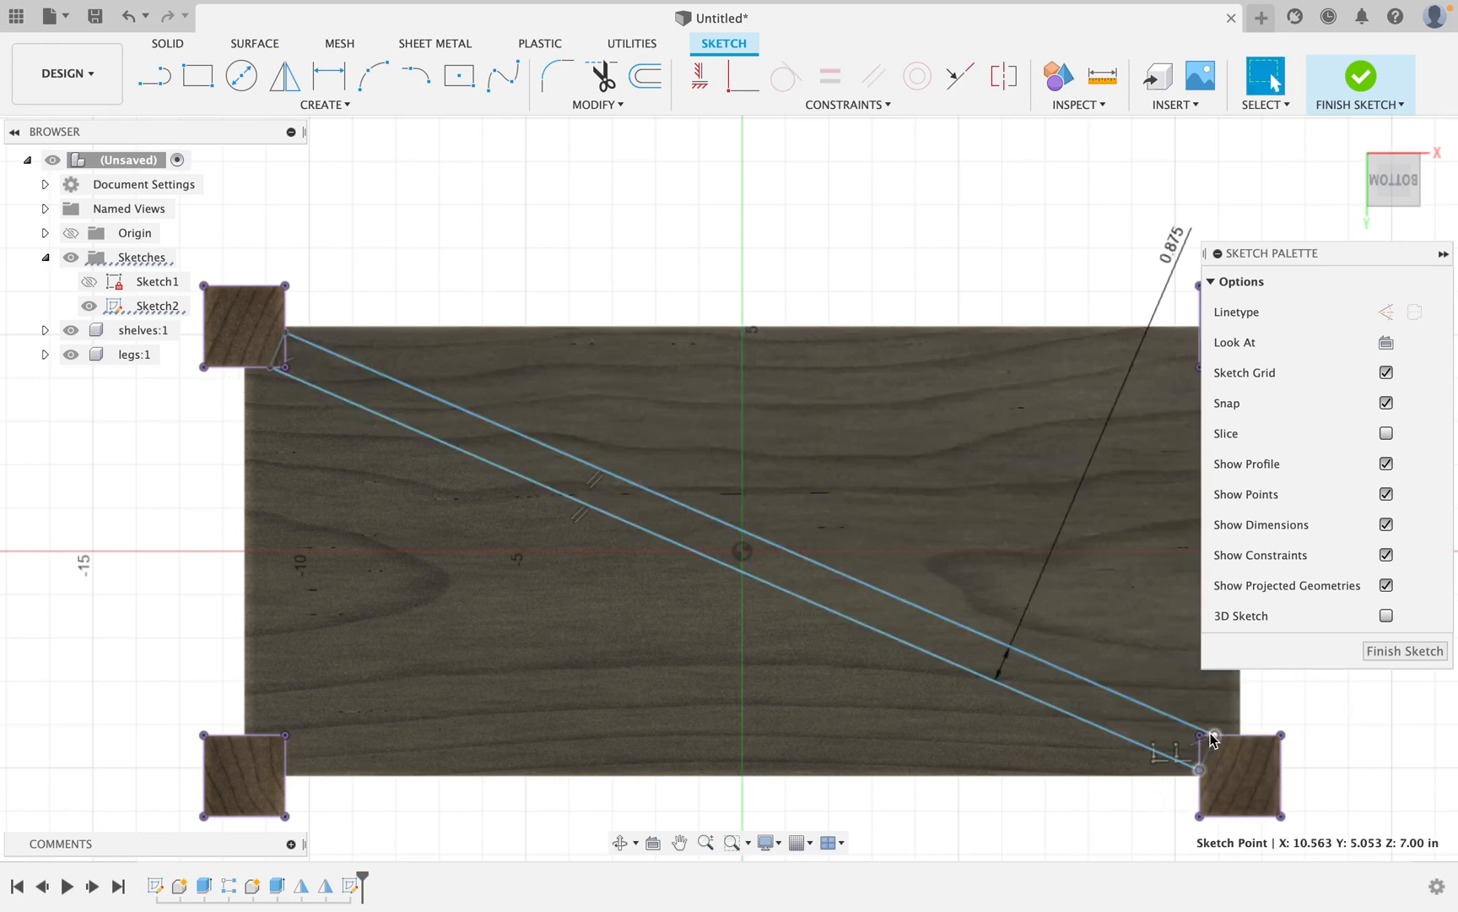
pyautogui.click(1212, 735)
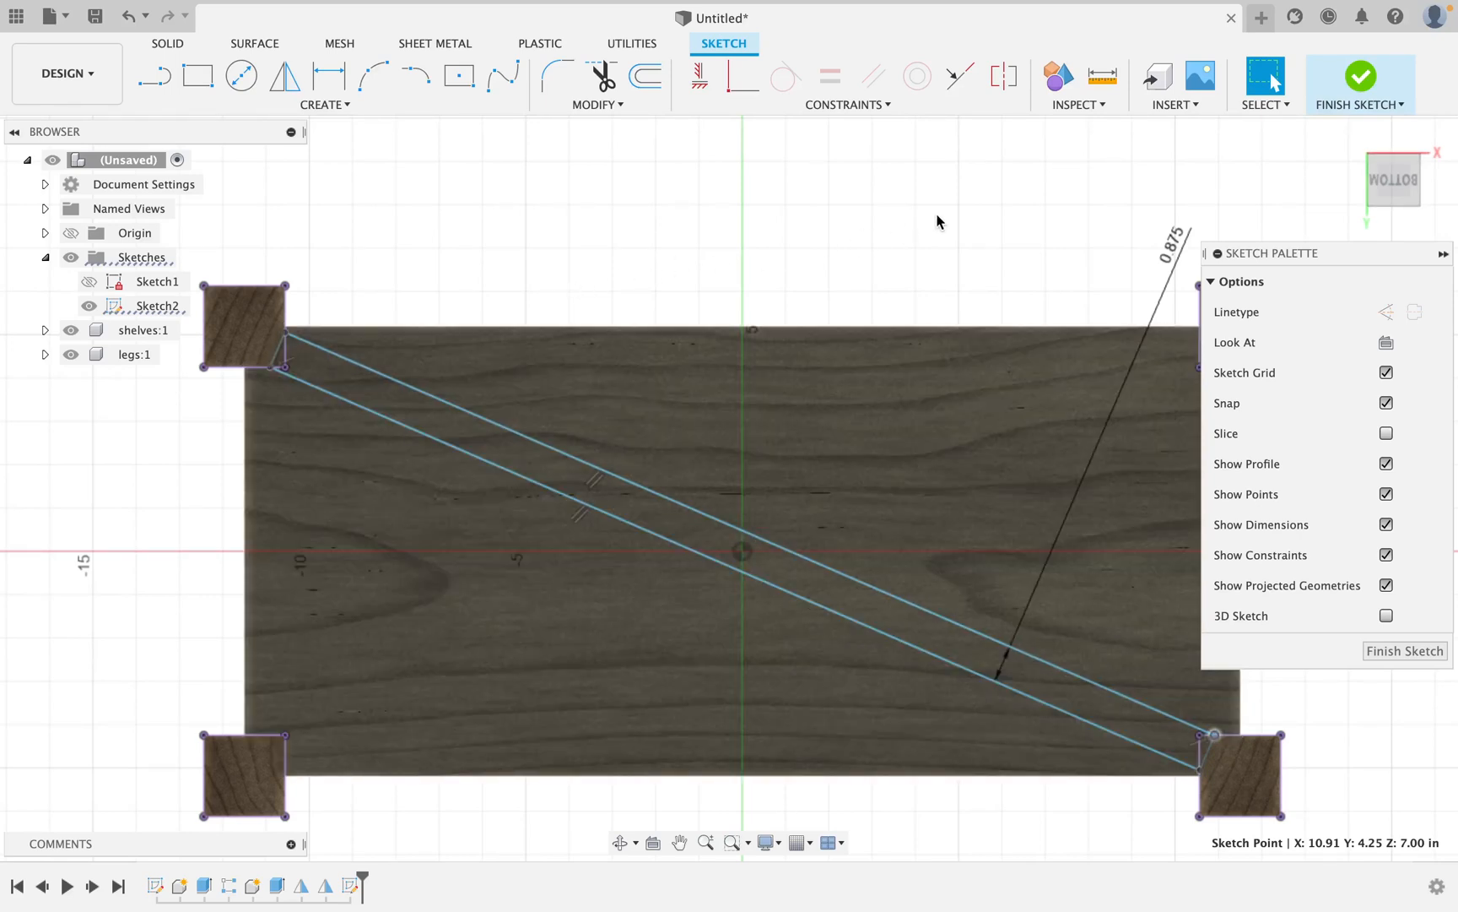
# Finish the sketch and extrude the diagonal strip 4/8 in downward from the lowest shelf as a new component.
pyautogui.moveTo(1350, 131)
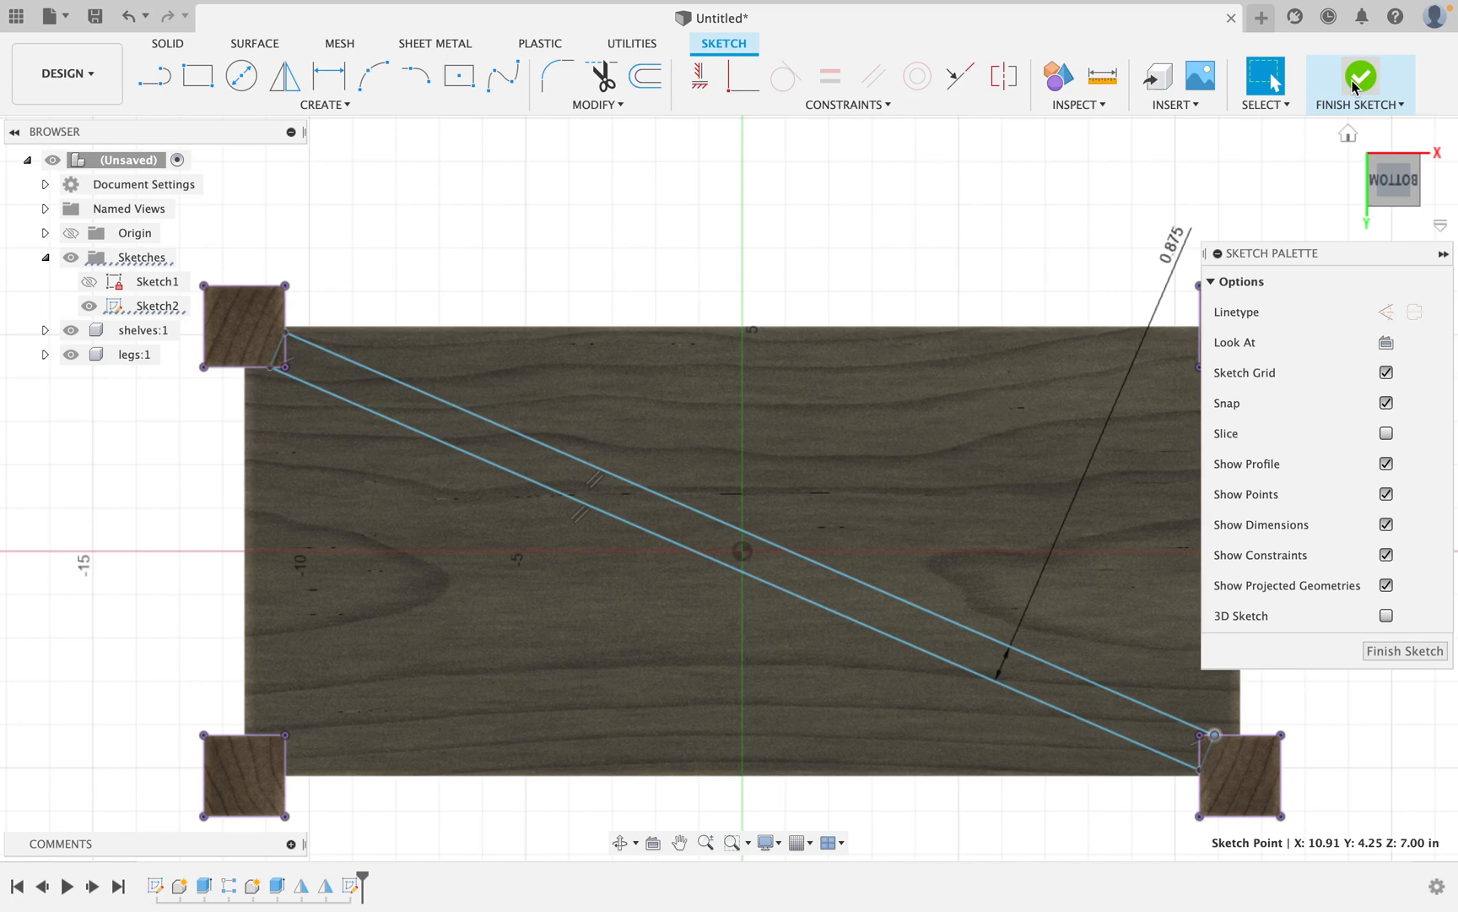
pyautogui.click(1353, 83)
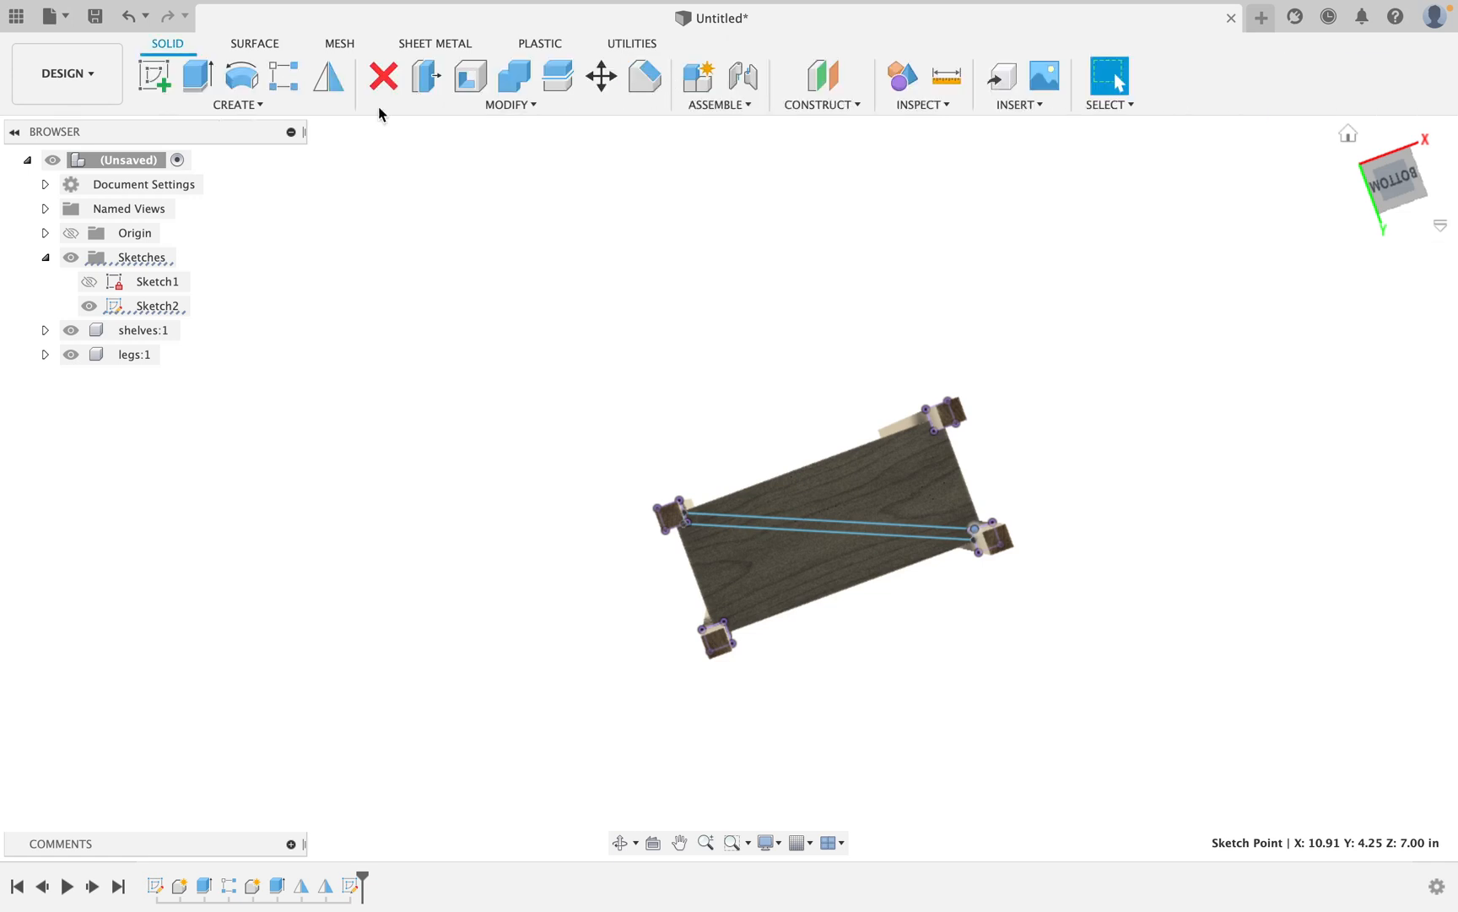
pyautogui.click(199, 78)
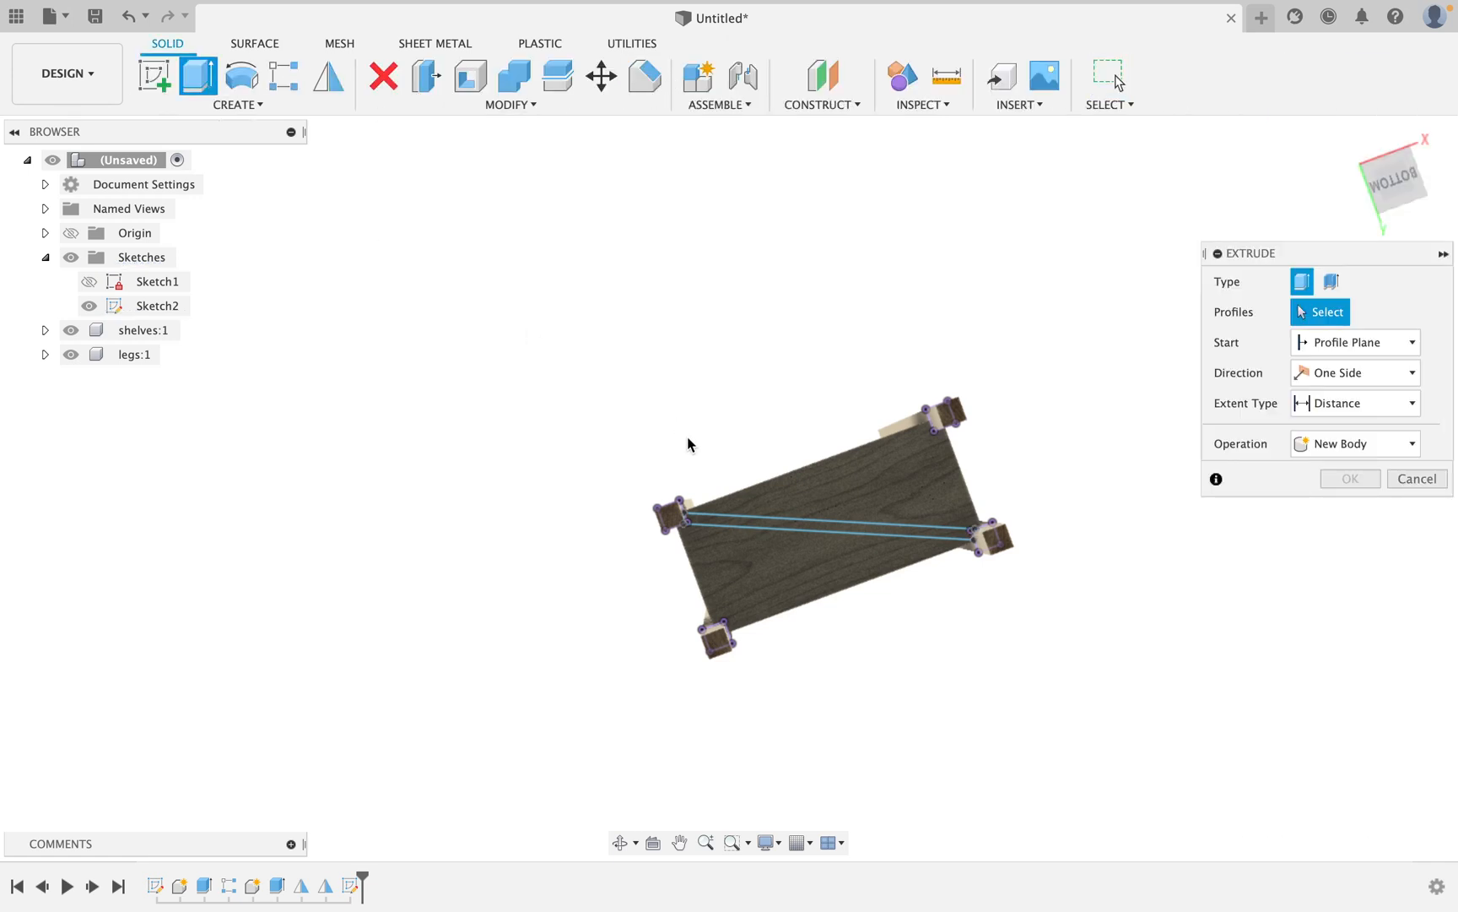
pyautogui.click(741, 518)
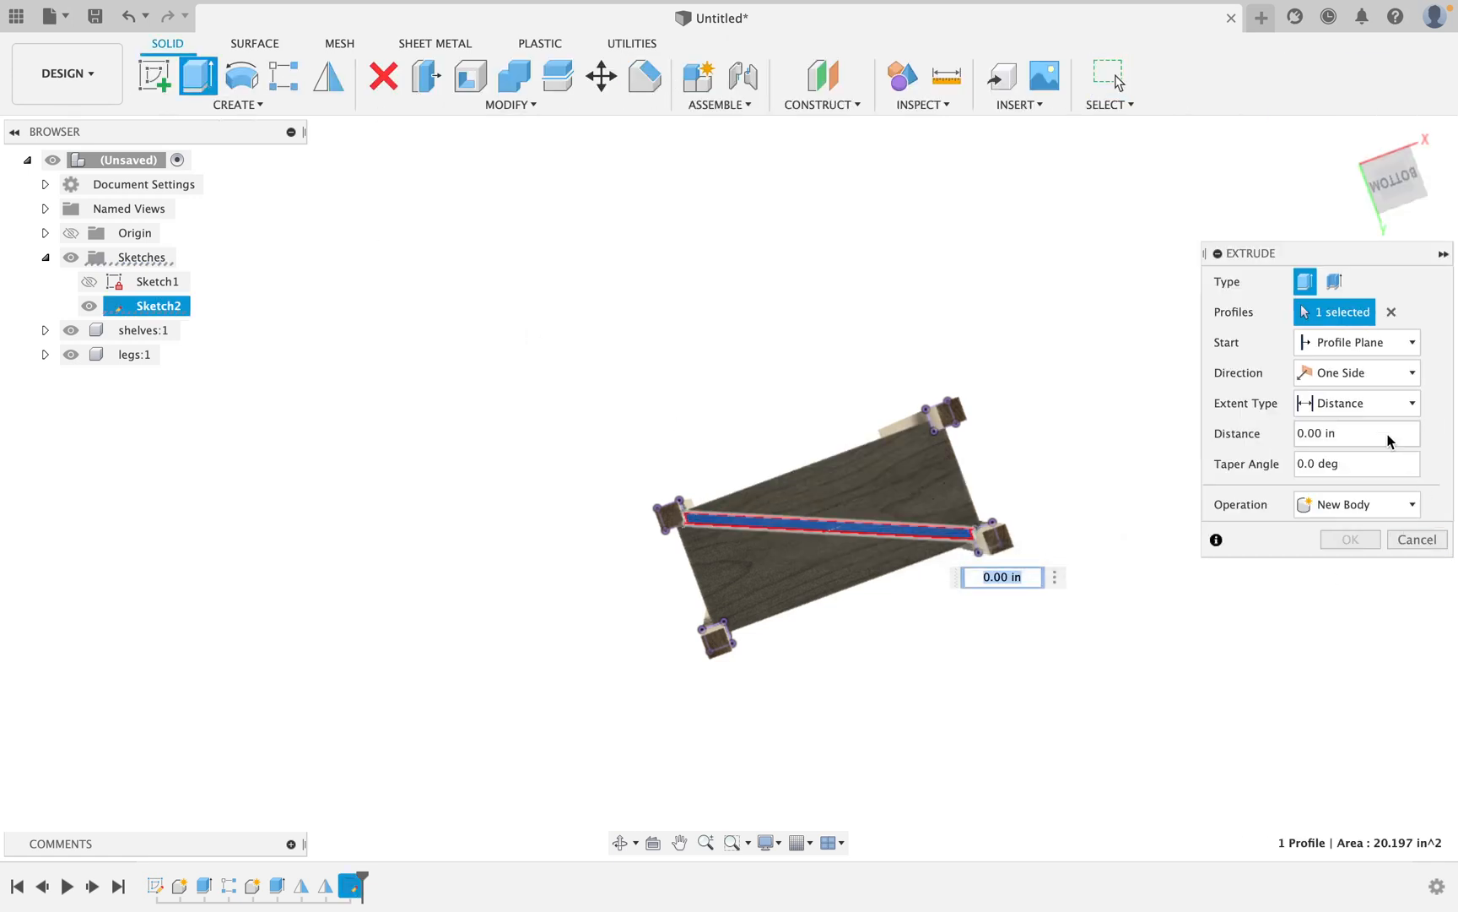
pyautogui.keyDown('shift'); pyautogui.moveTo(824, 563); pyautogui.dragTo(815, 623, button='middle'); pyautogui.keyUp('shift')
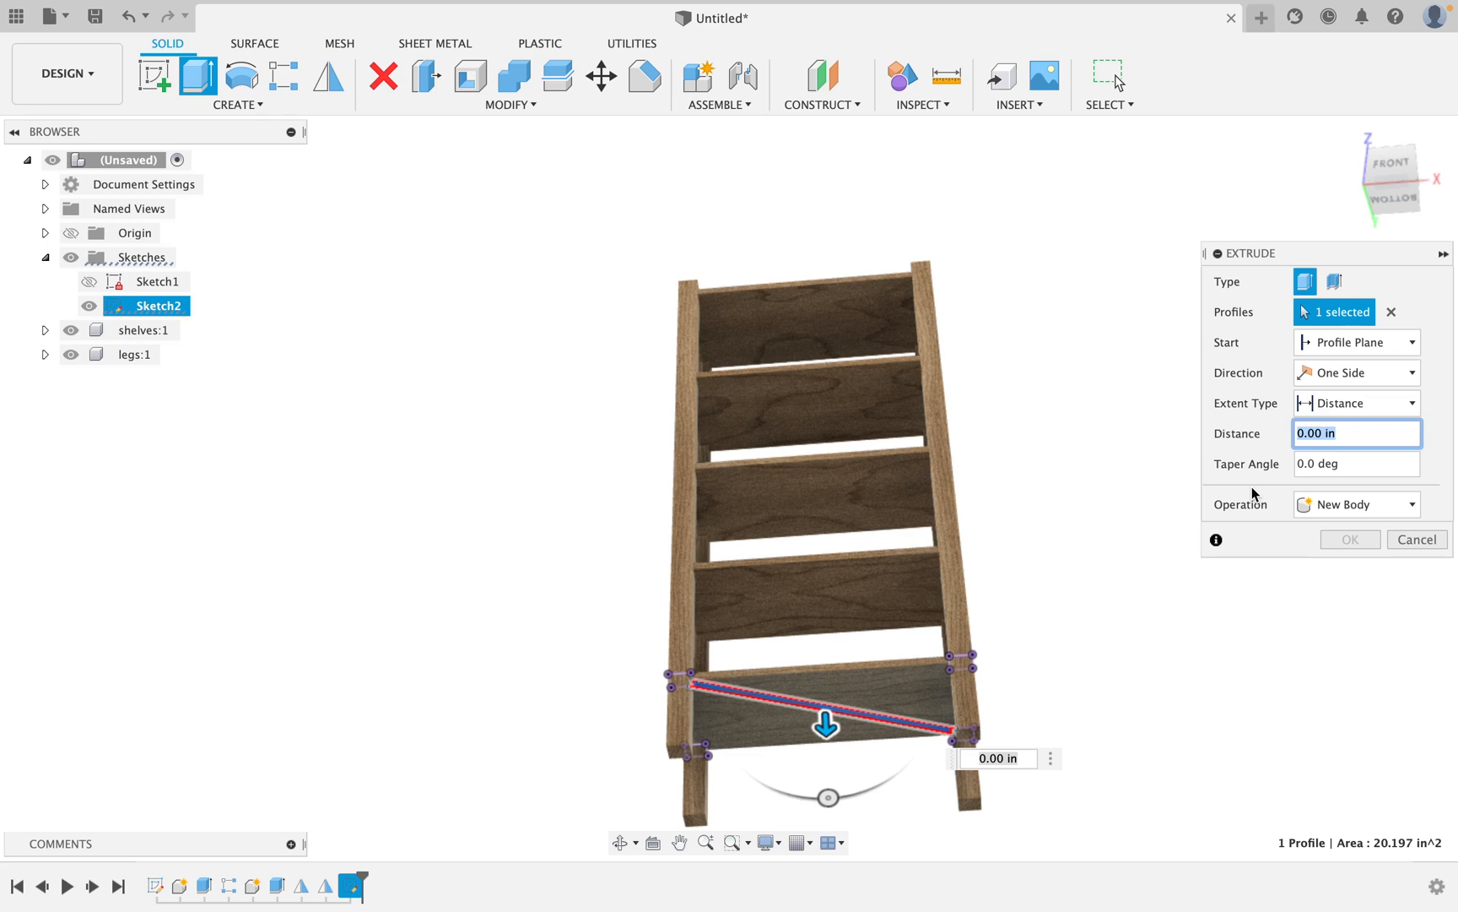
pyautogui.write('4/8')
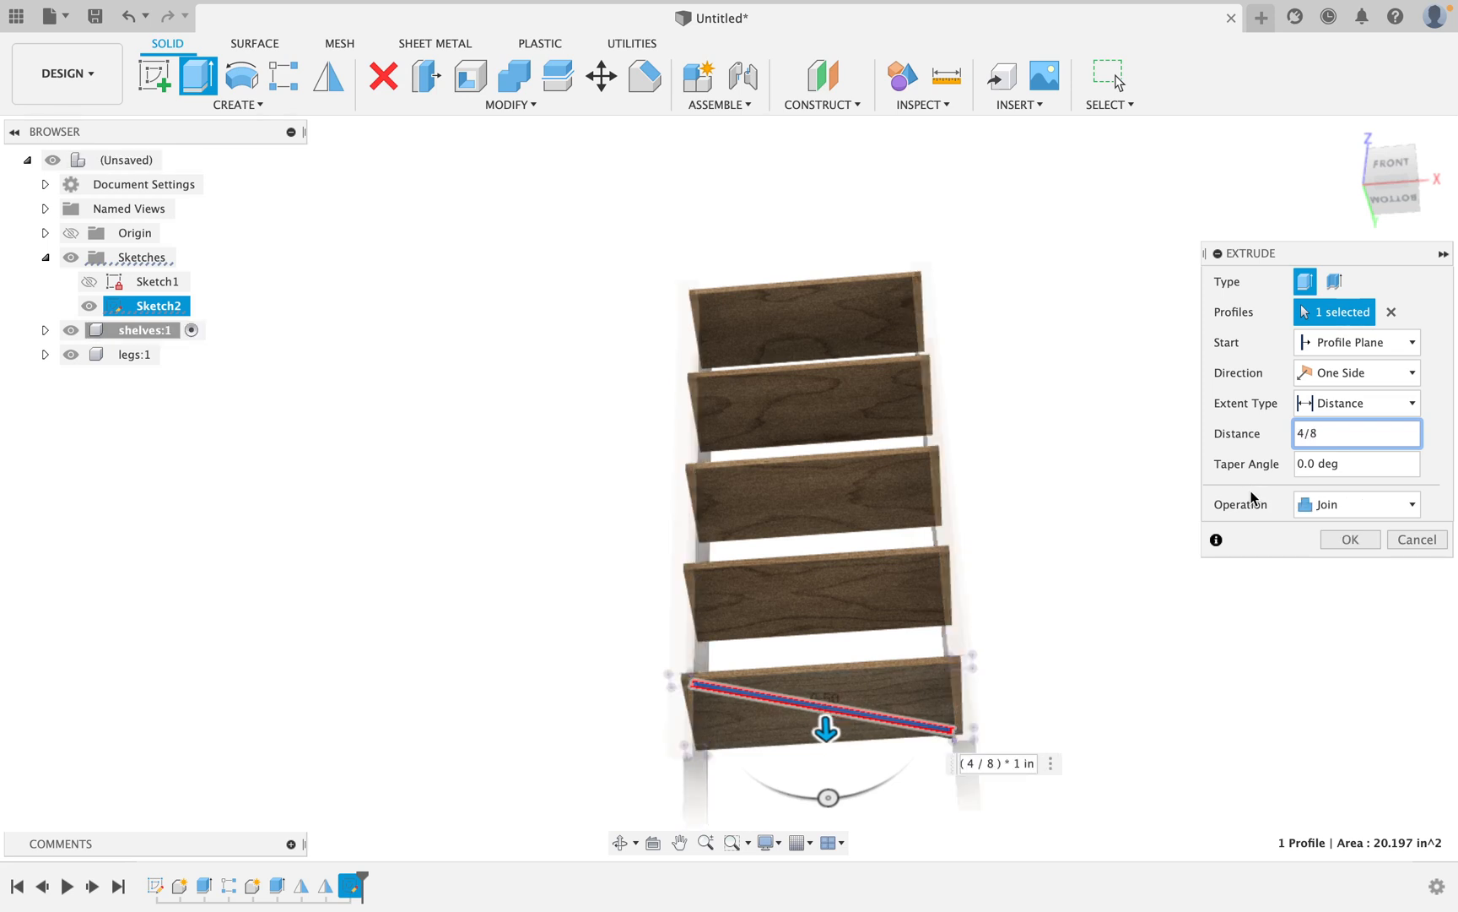
pyautogui.click(1354, 505)
pyautogui.click(1366, 614)
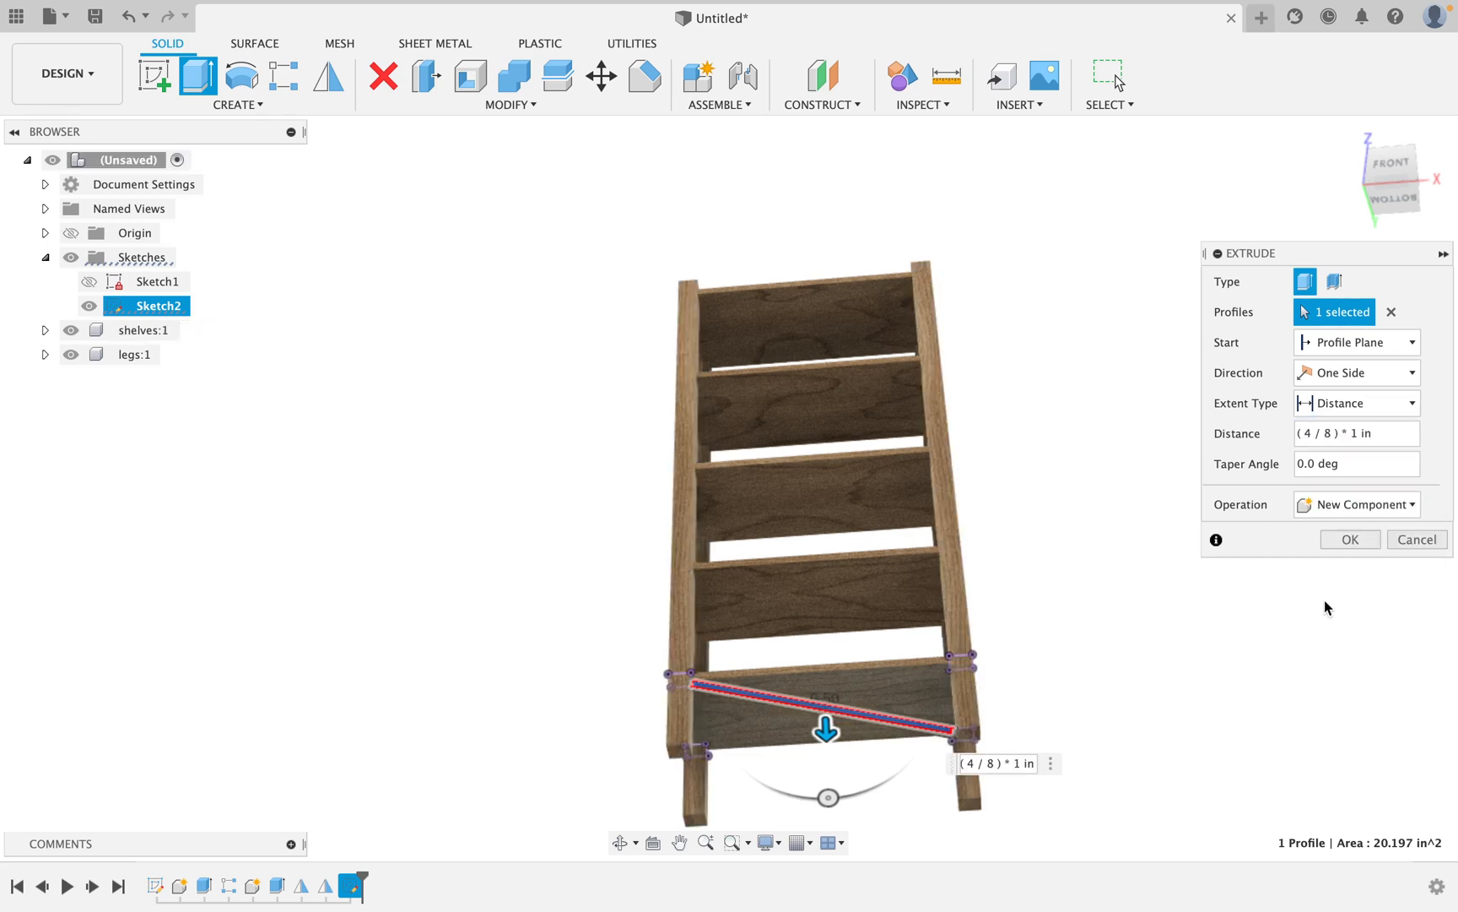
pyautogui.click(1351, 539)
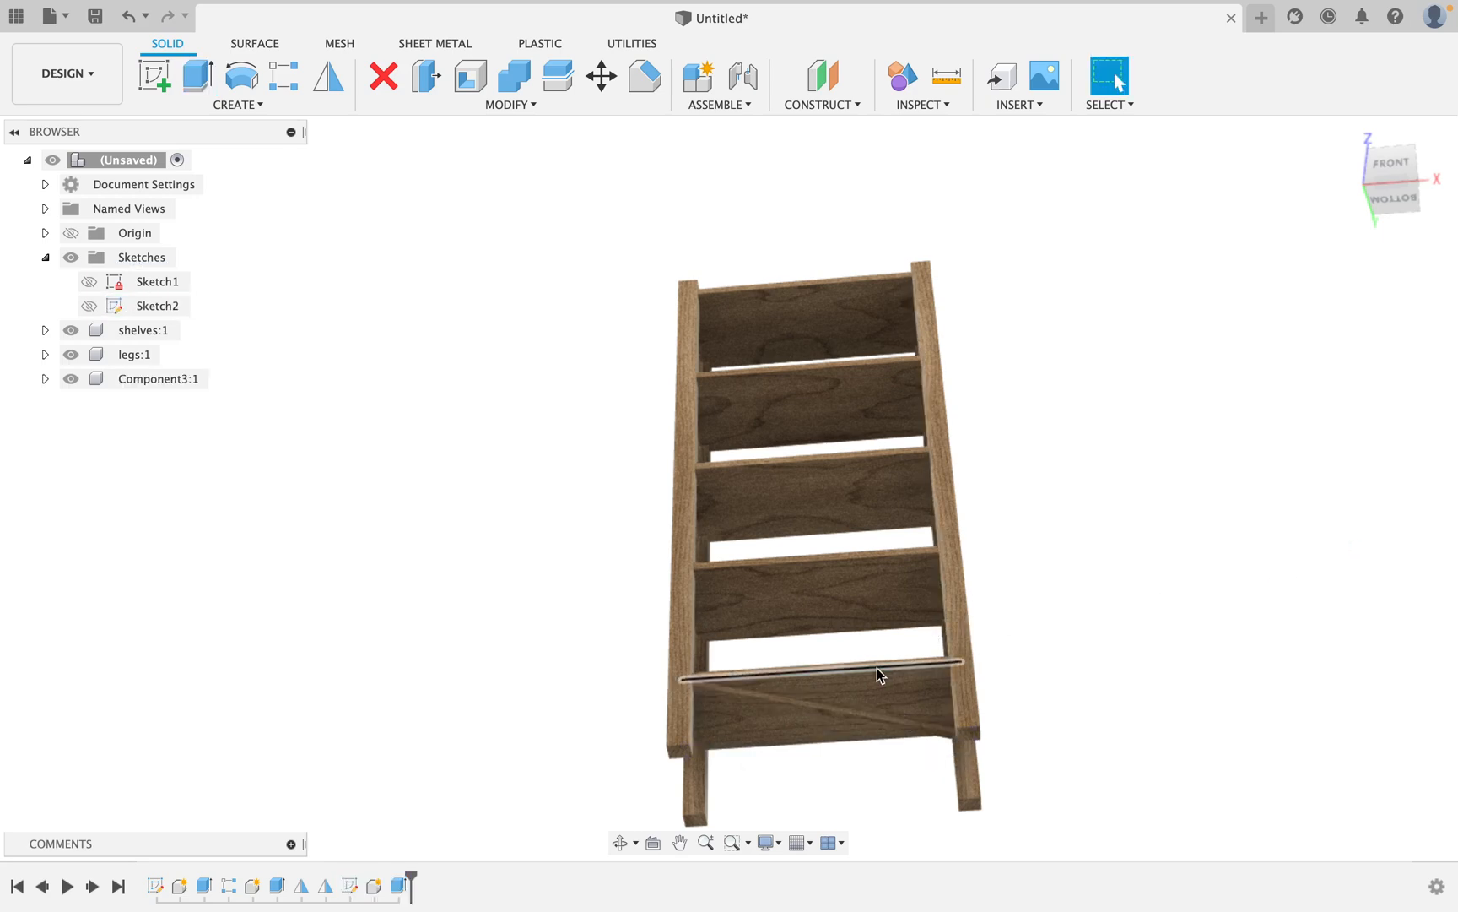
# Hide the legs component and rename the new diagonal component as brace.
pyautogui.scroll(5, 878, 668)
pyautogui.scroll(-5, 876, 668)
pyautogui.keyDown('shift'); pyautogui.moveTo(860, 713); pyautogui.dragTo(869, 665, button='middle'); pyautogui.keyUp('shift')
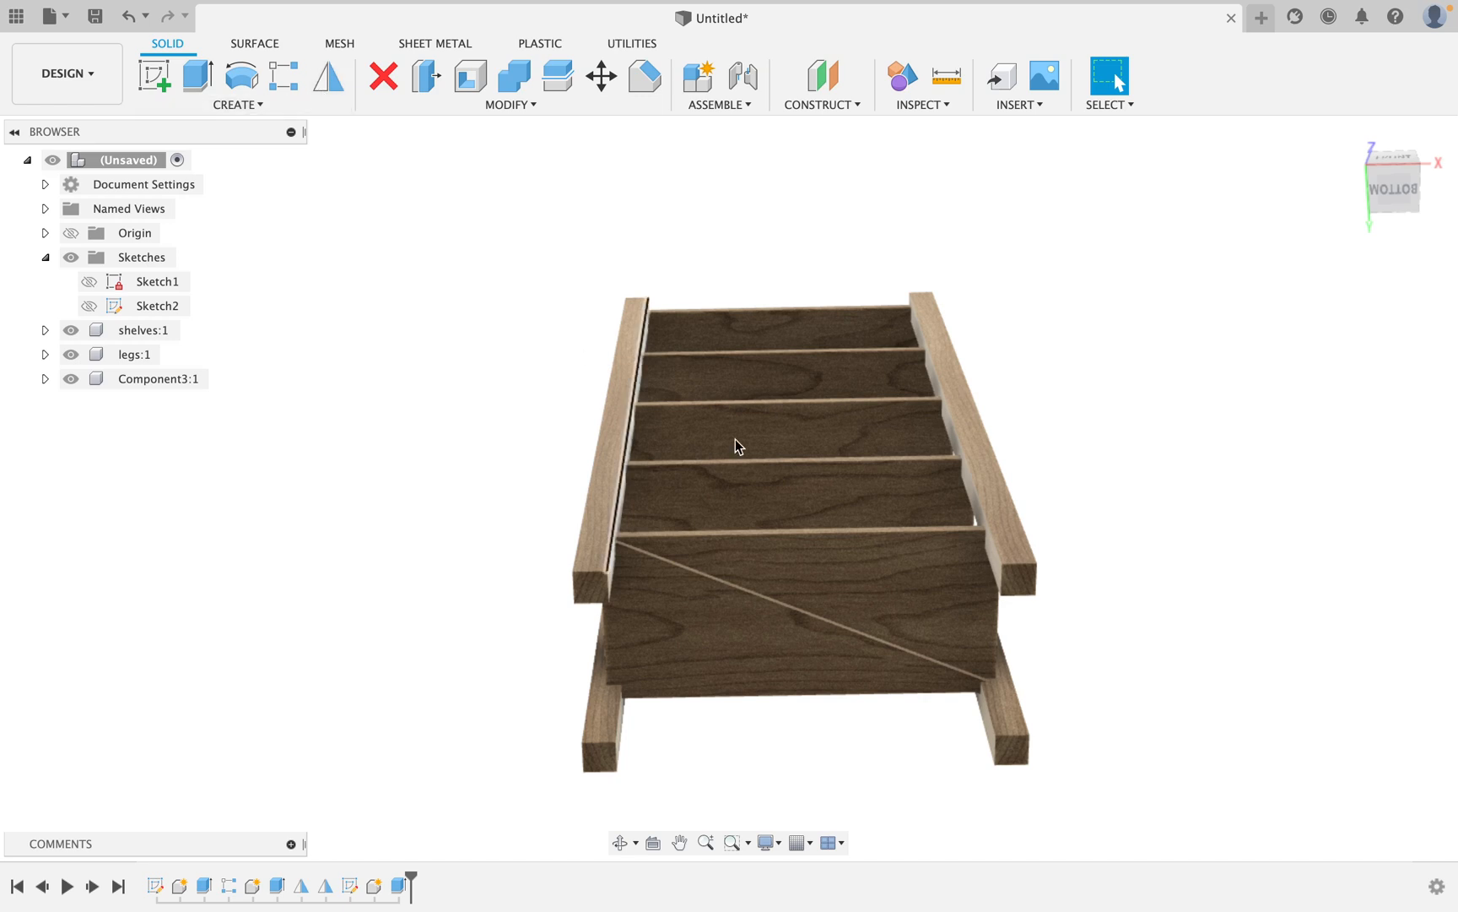
pyautogui.scroll(5, 649, 557)
pyautogui.scroll(-2, 600, 559)
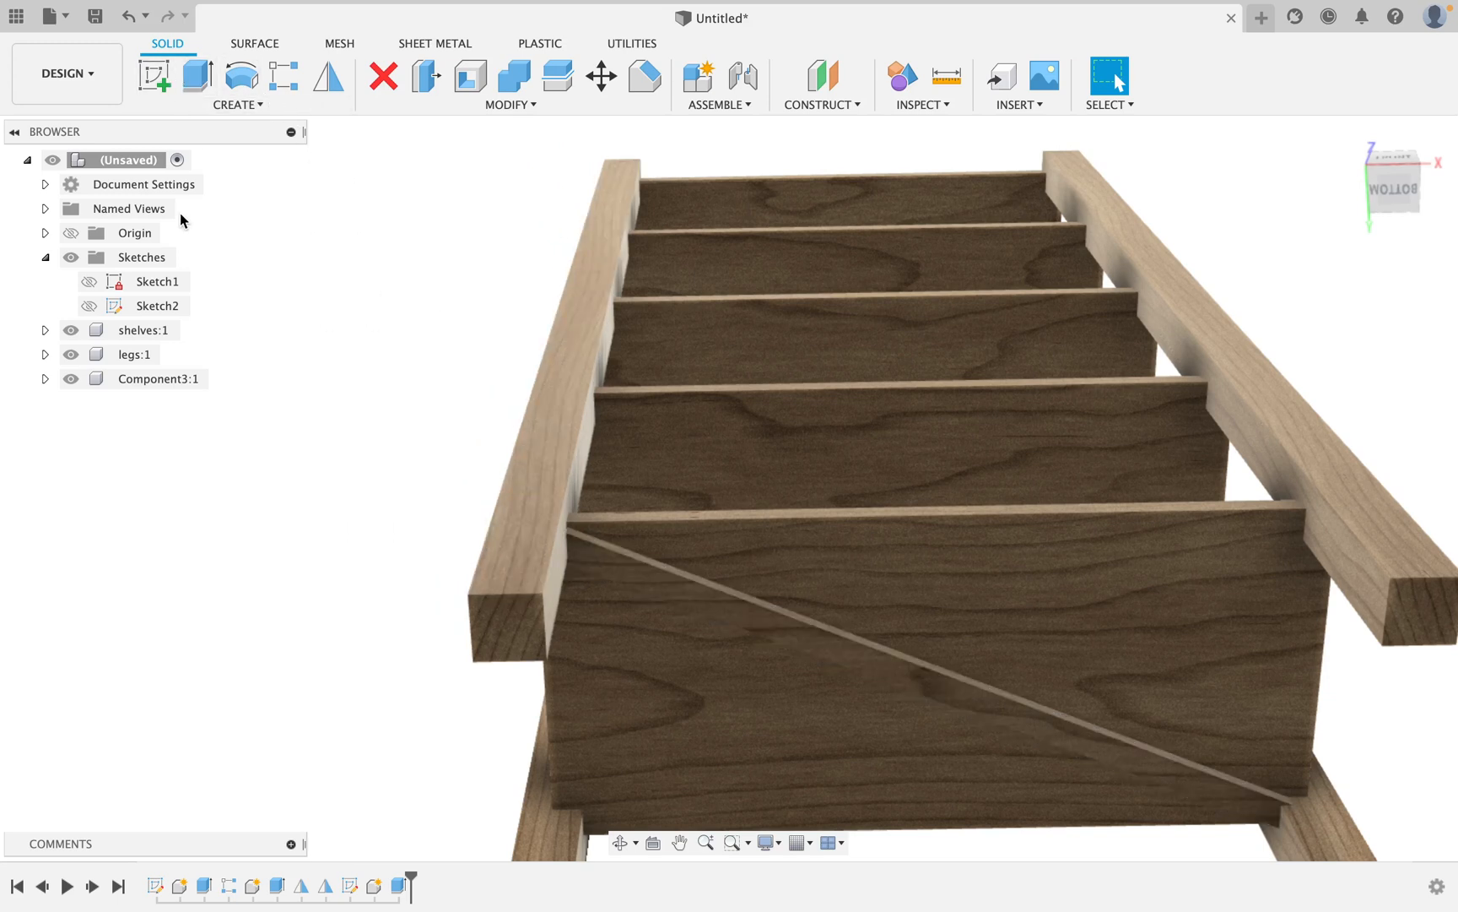
pyautogui.click(71, 353)
pyautogui.click(146, 379)
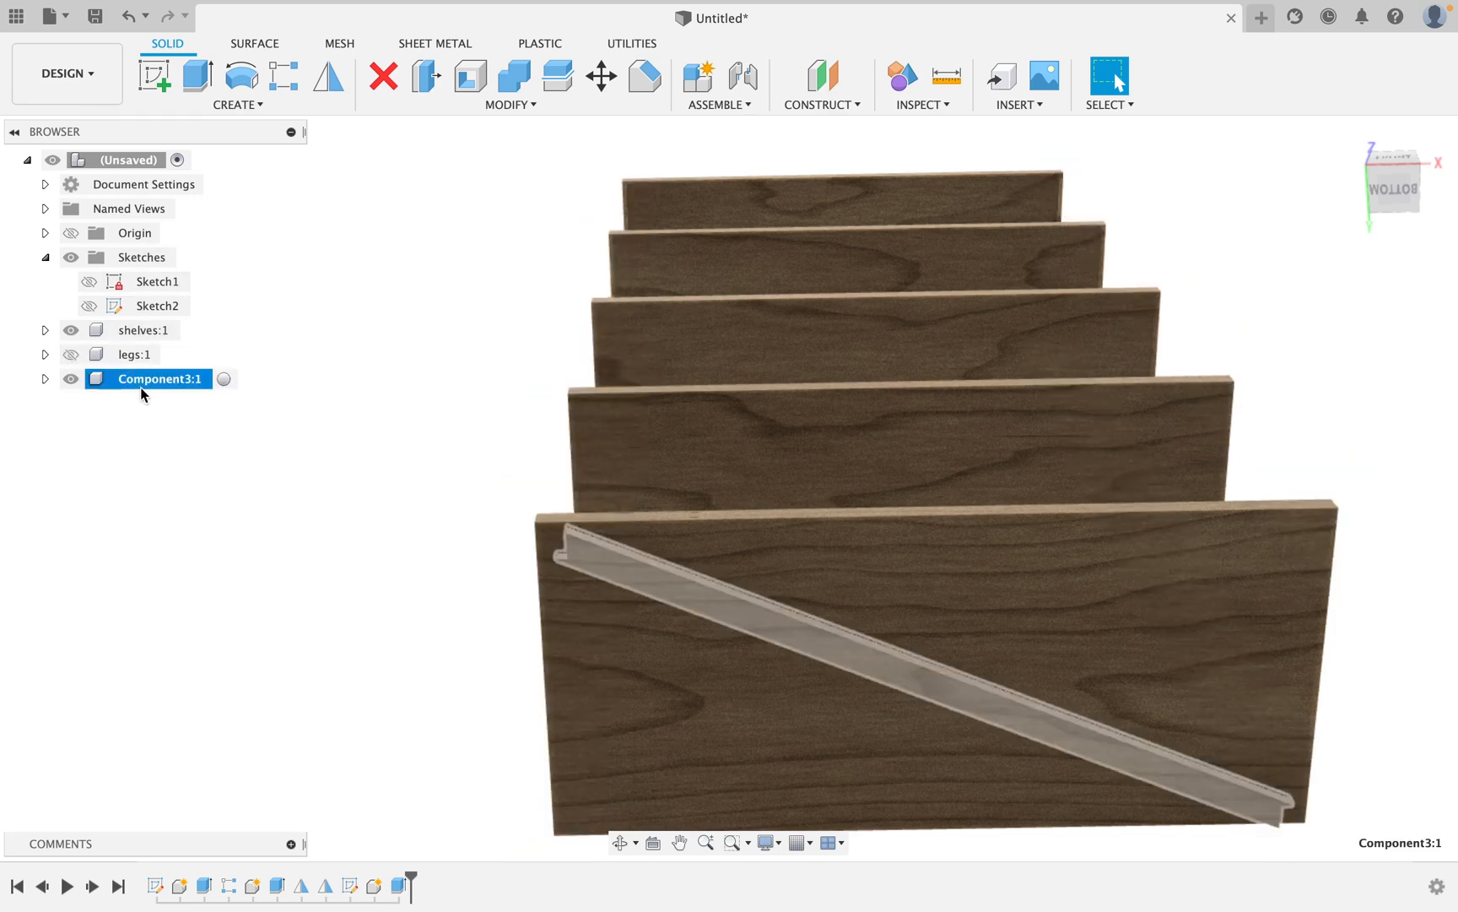
pyautogui.doubleClick(155, 381)
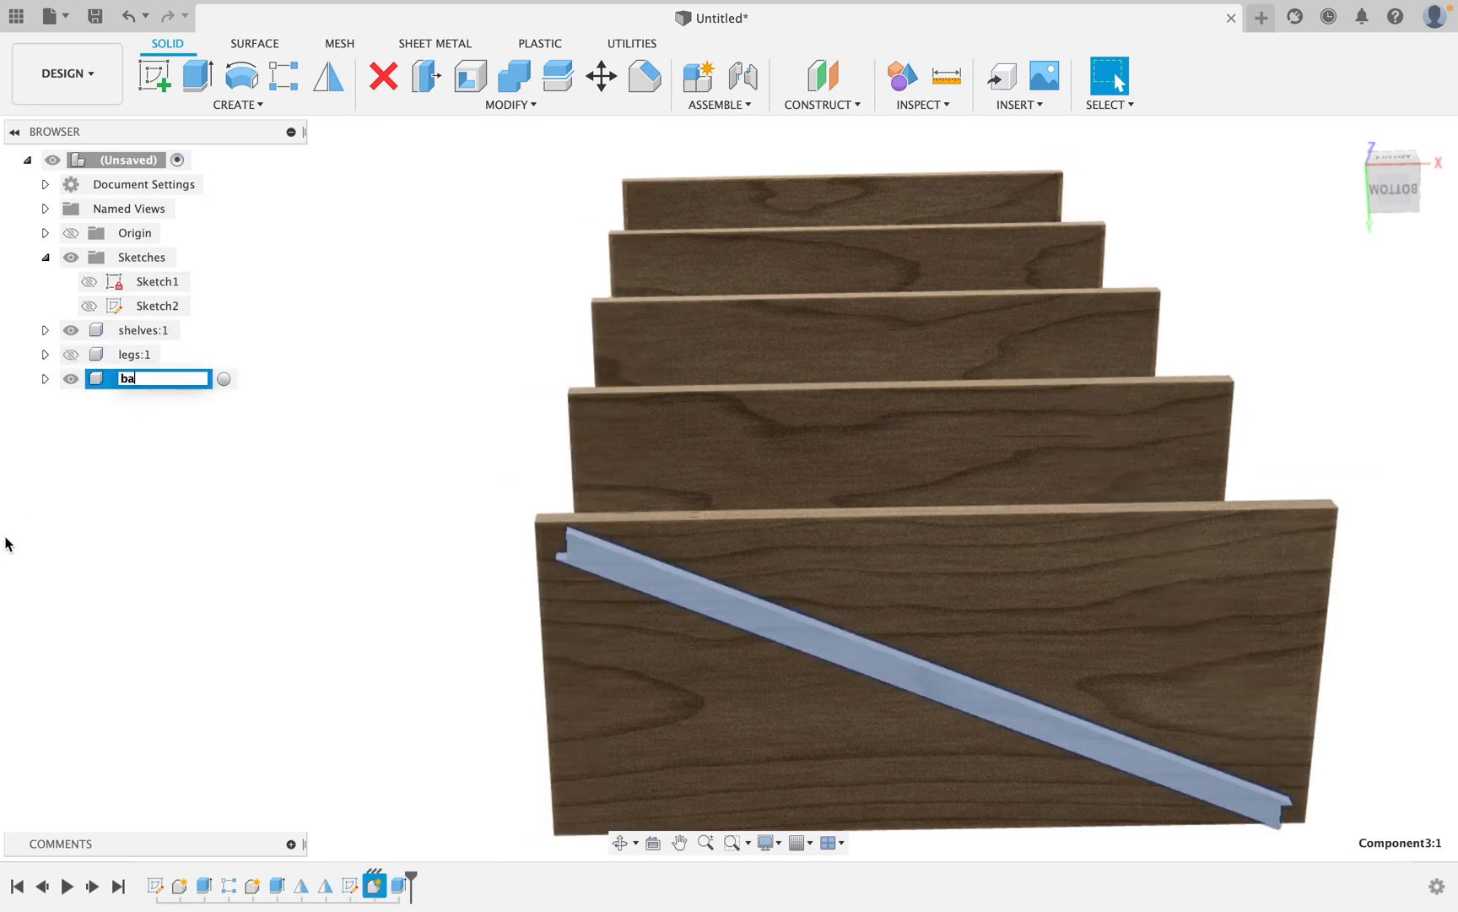
pyautogui.write('bra')
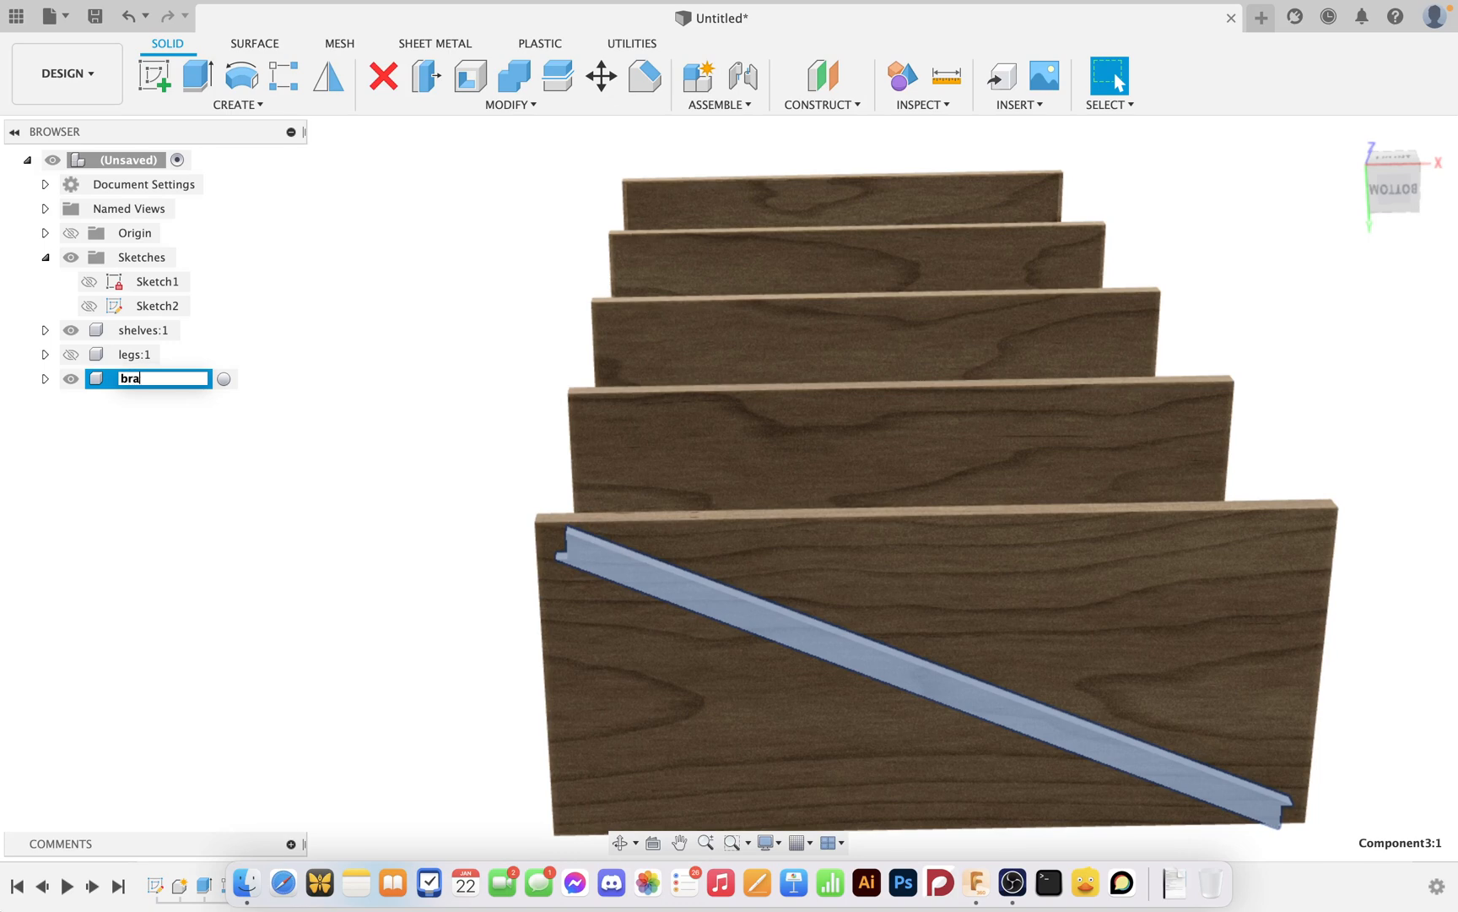
pyautogui.write('ce')
pyautogui.press('Return')
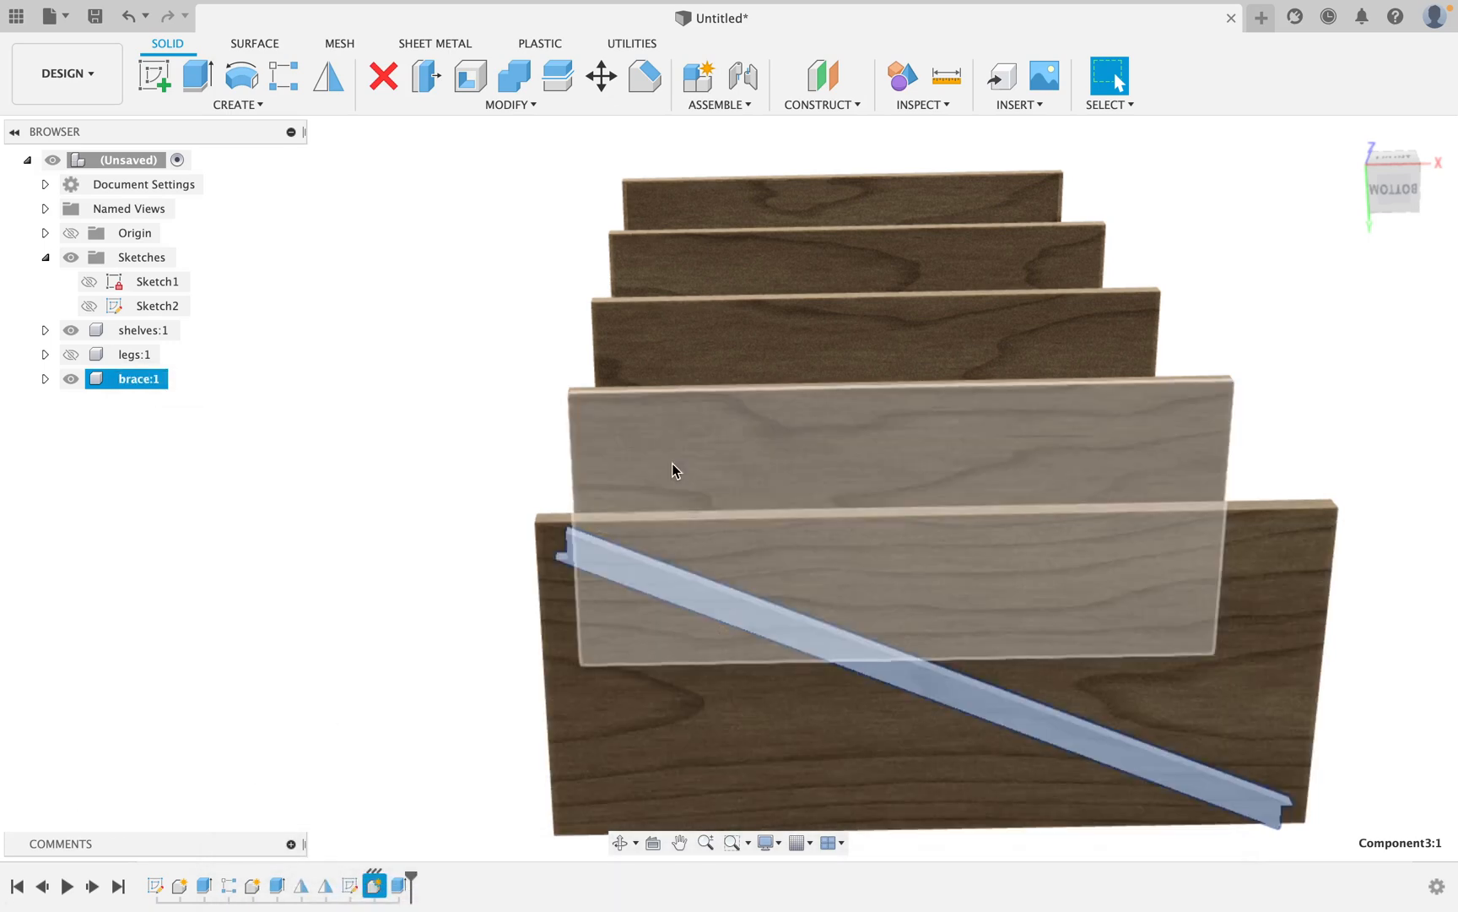
# Start a sketch on the brace's square-cut end face that faces the side of the shelf.
pyautogui.scroll(10, 651, 563)
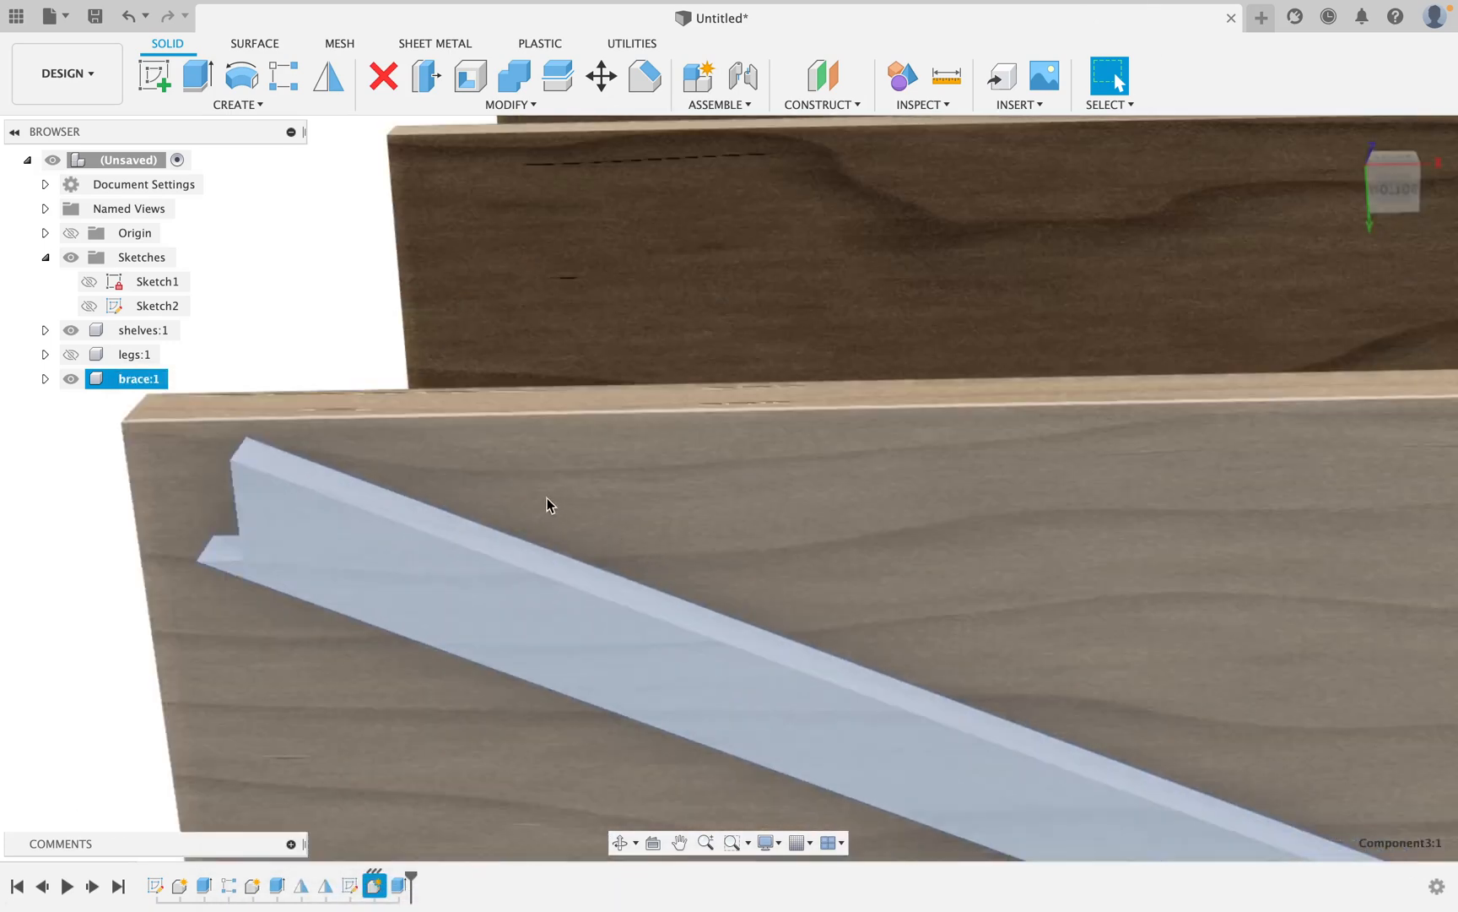
pyautogui.keyDown('shift'); pyautogui.moveTo(550, 505); pyautogui.dragTo(690, 601, button='middle'); pyautogui.keyUp('shift')
pyautogui.moveTo(690, 582); pyautogui.dragTo(736, 546)
pyautogui.press('Escape')
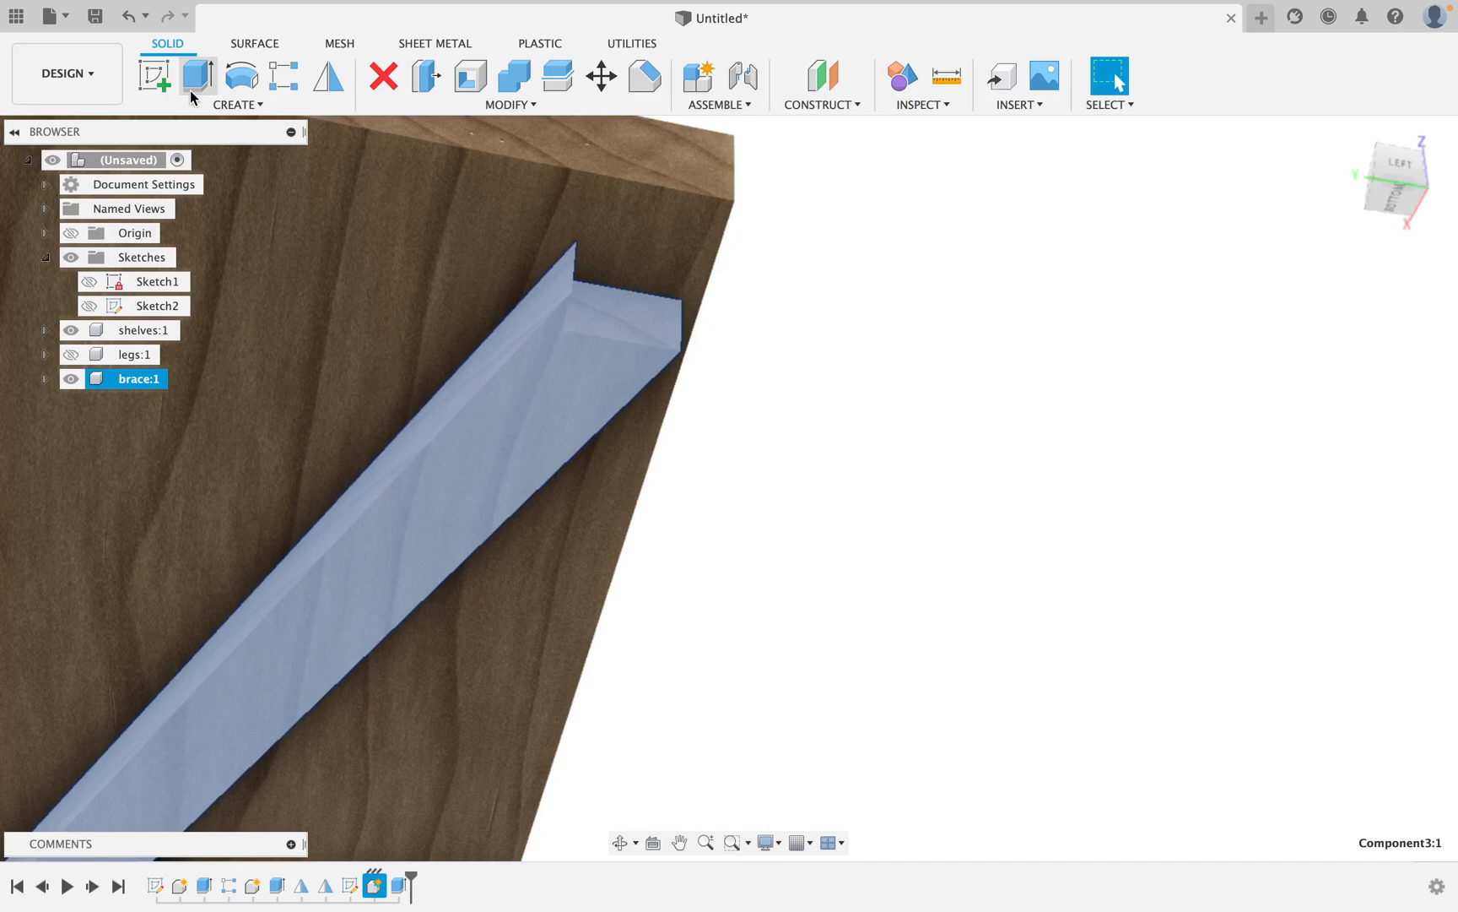
pyautogui.click(157, 77)
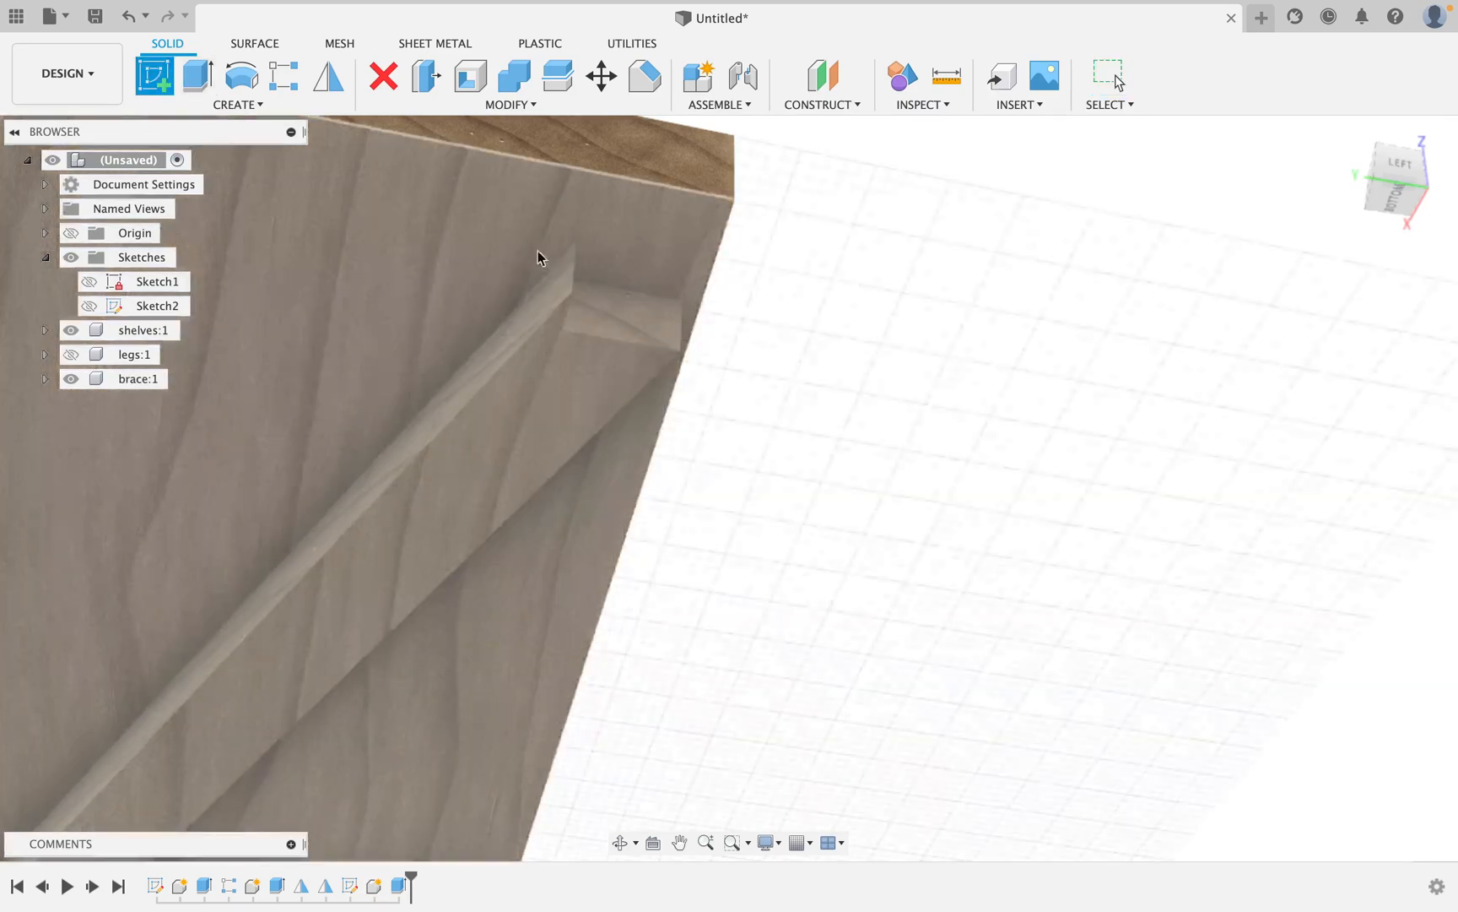
pyautogui.click(638, 309)
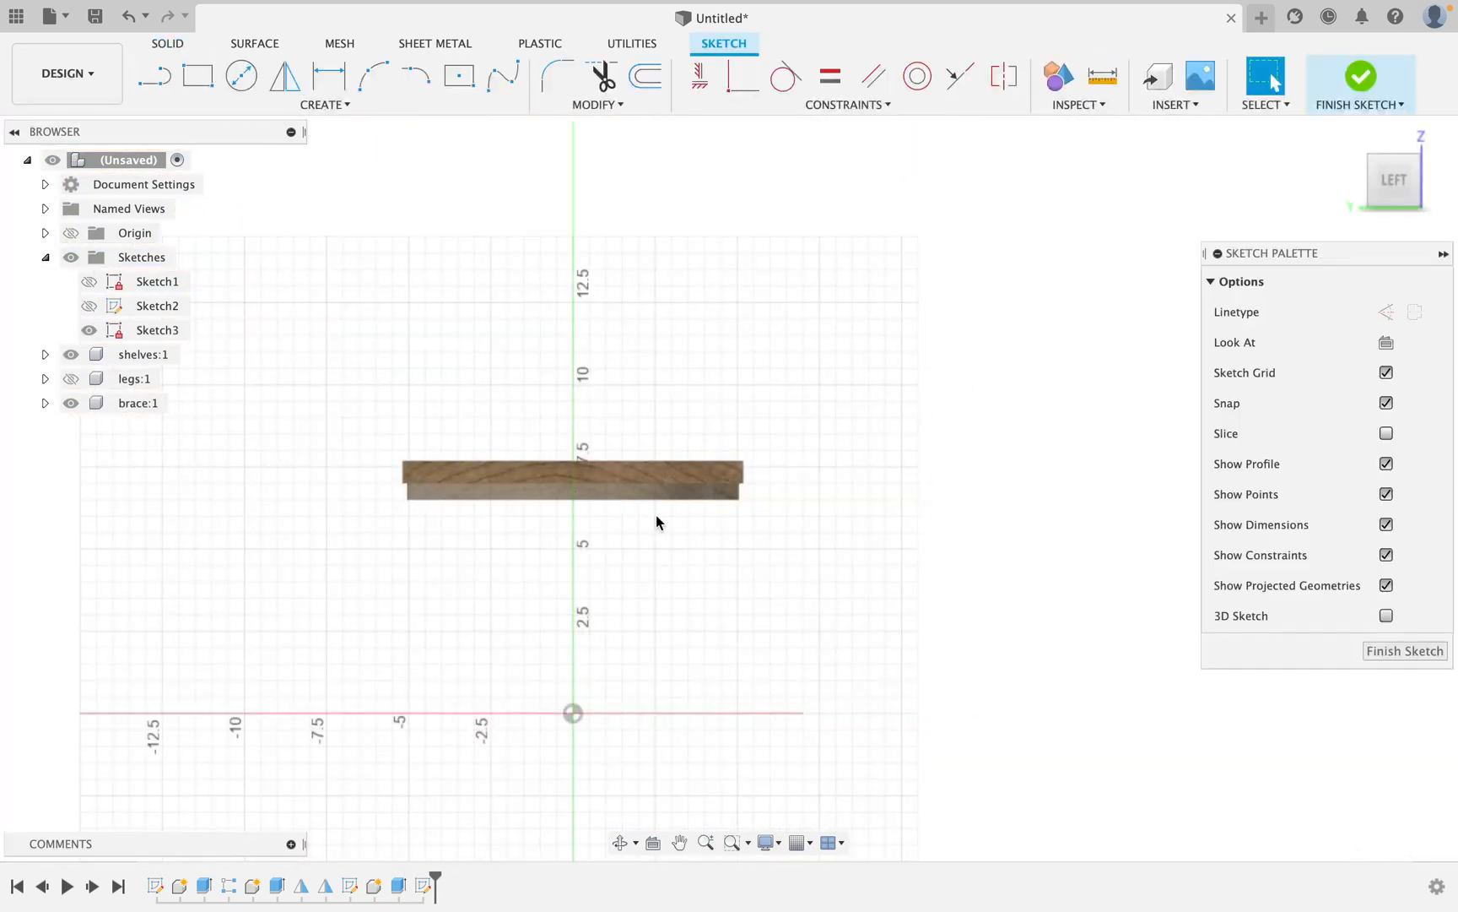
# Draw a circle about 0.31 in in diameter inside the brace's end face.
pyautogui.scroll(5, 768, 518)
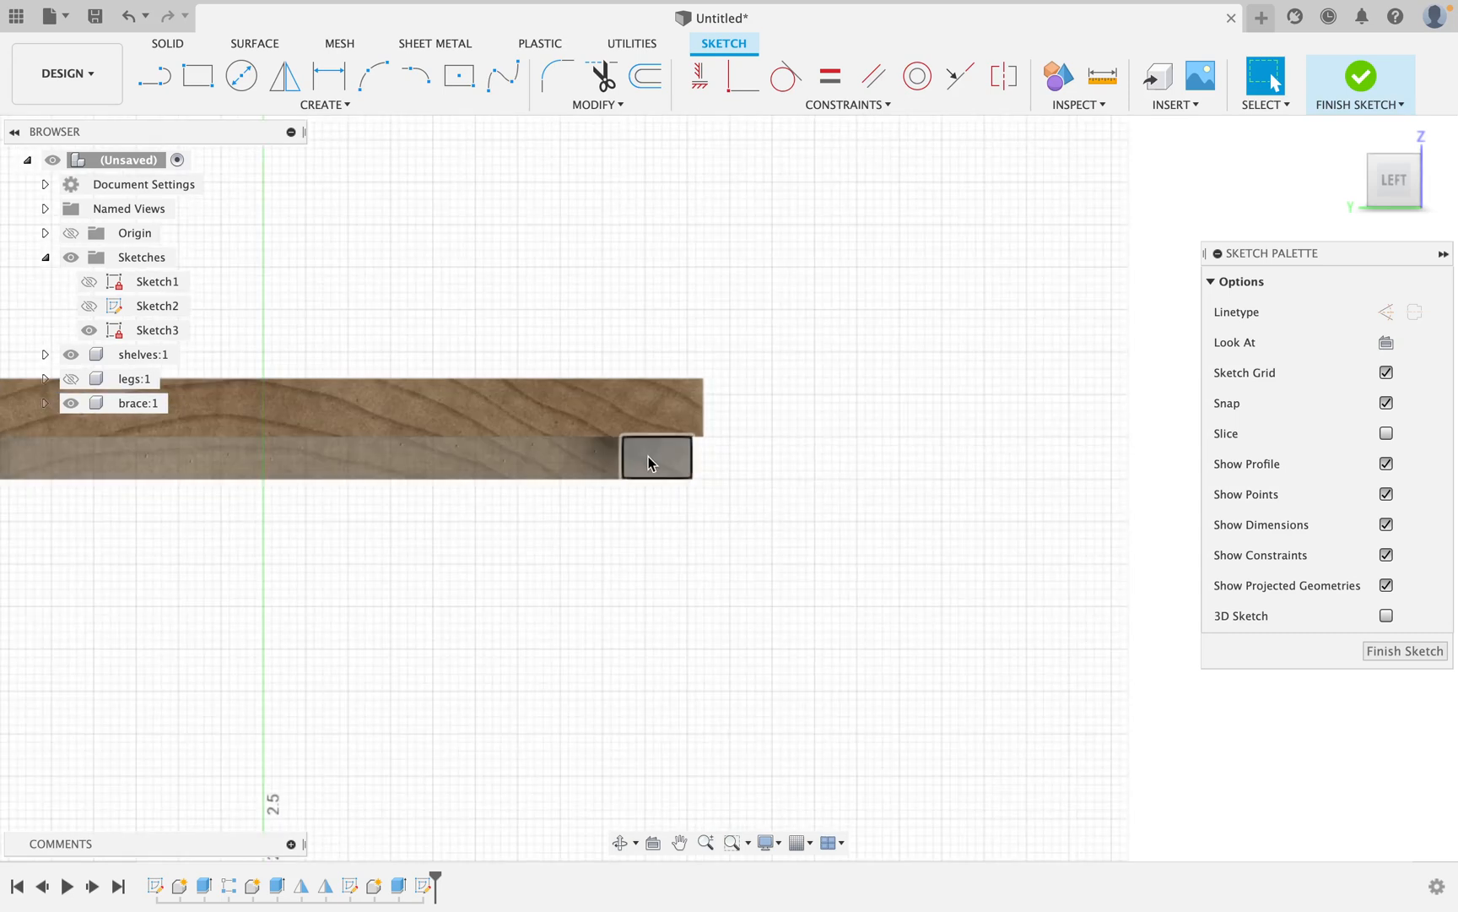
pyautogui.click(242, 78)
pyautogui.keyDown('shift'); pyautogui.moveTo(707, 545); pyautogui.dragTo(671, 453, button='middle'); pyautogui.keyUp('shift')
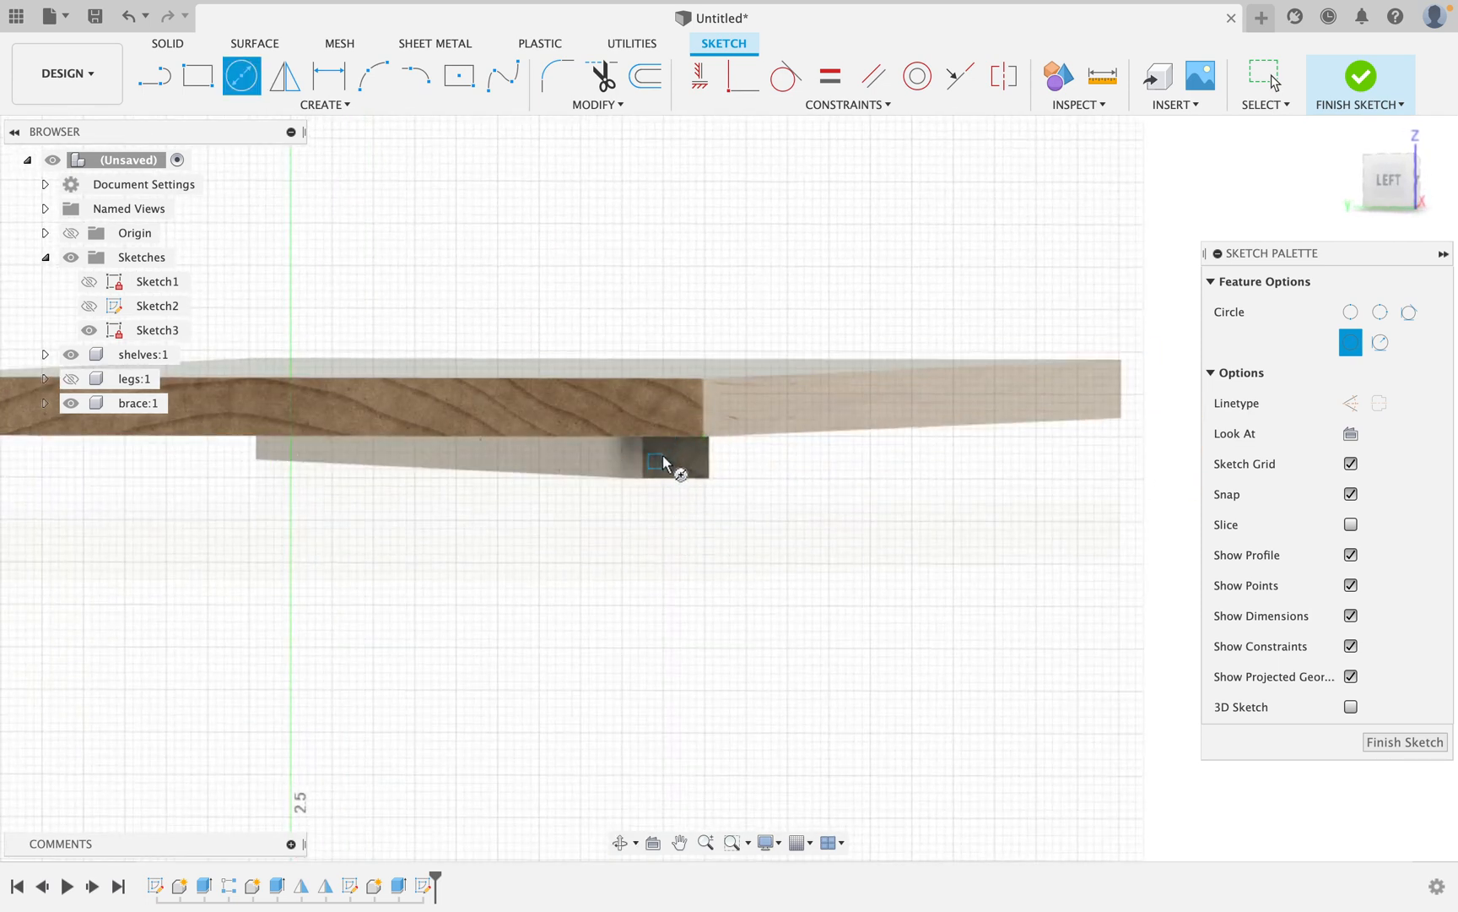
pyautogui.scroll(5, 662, 463)
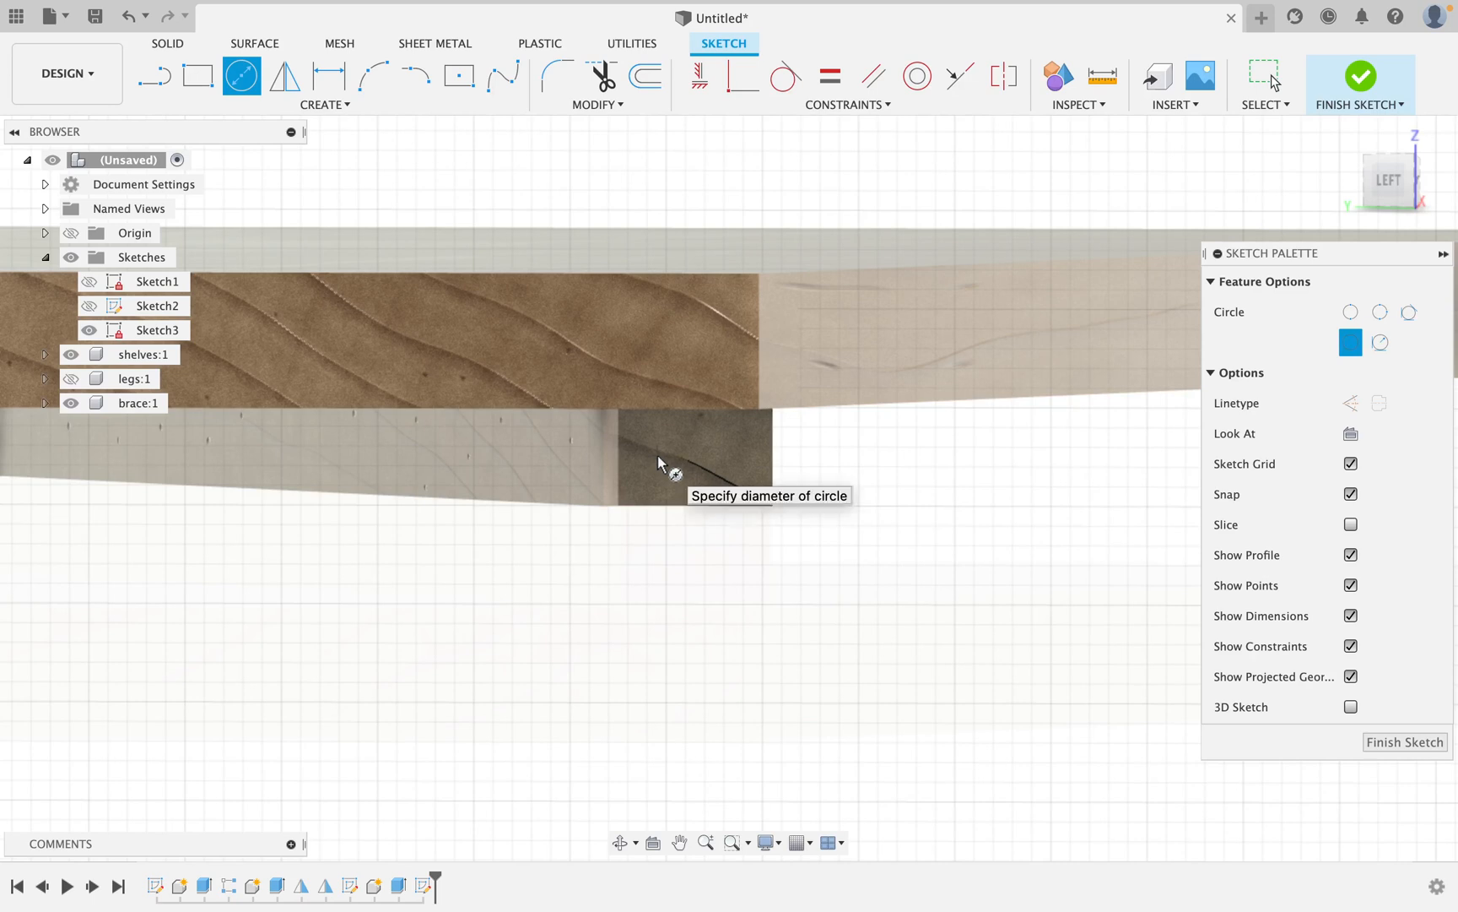
pyautogui.click(684, 446)
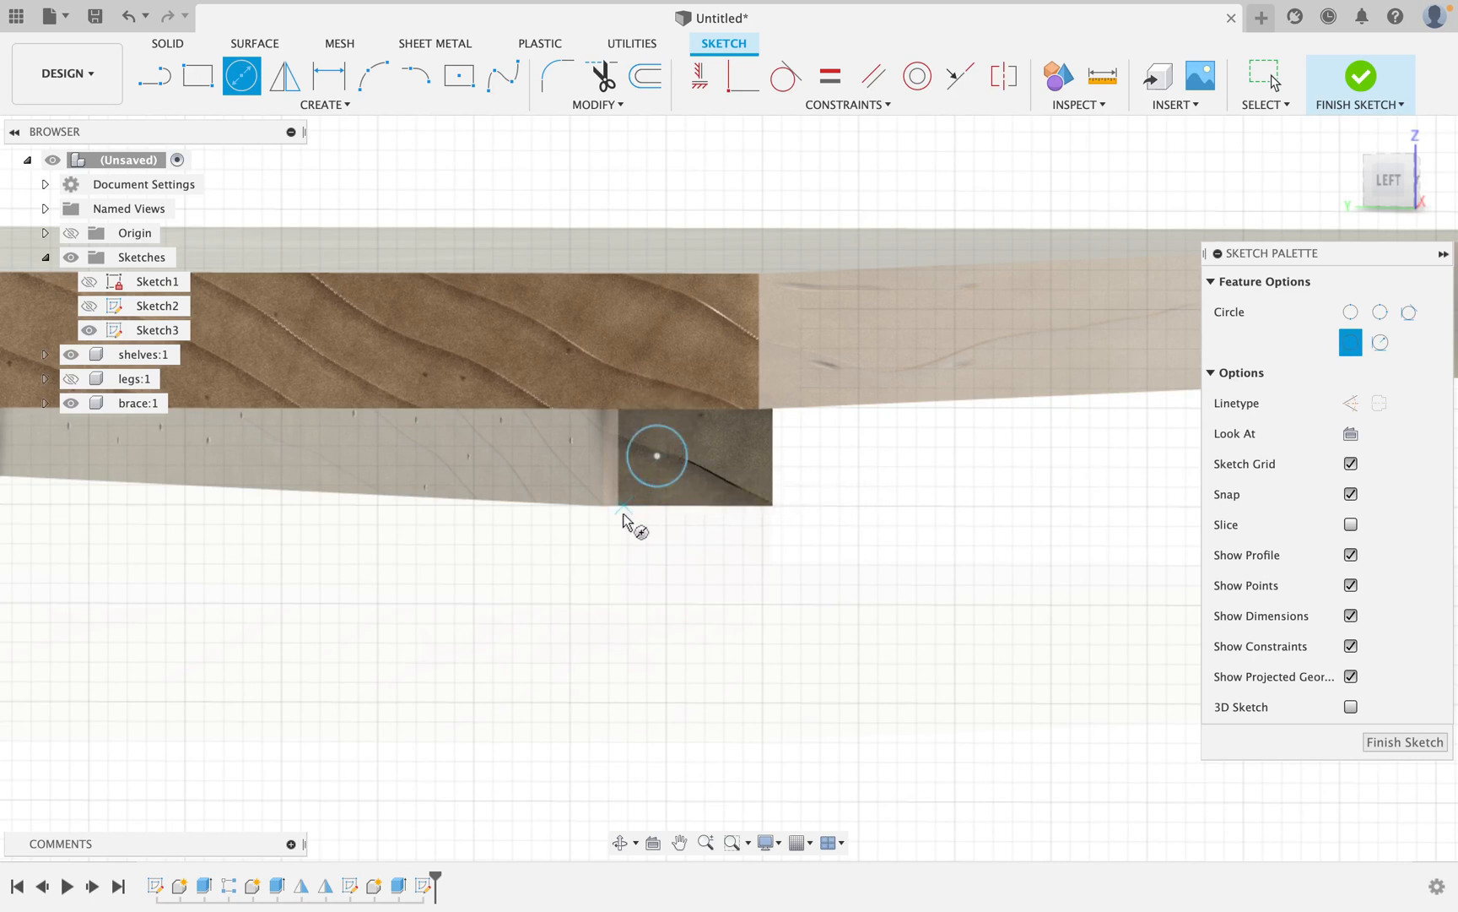
pyautogui.press('Escape')
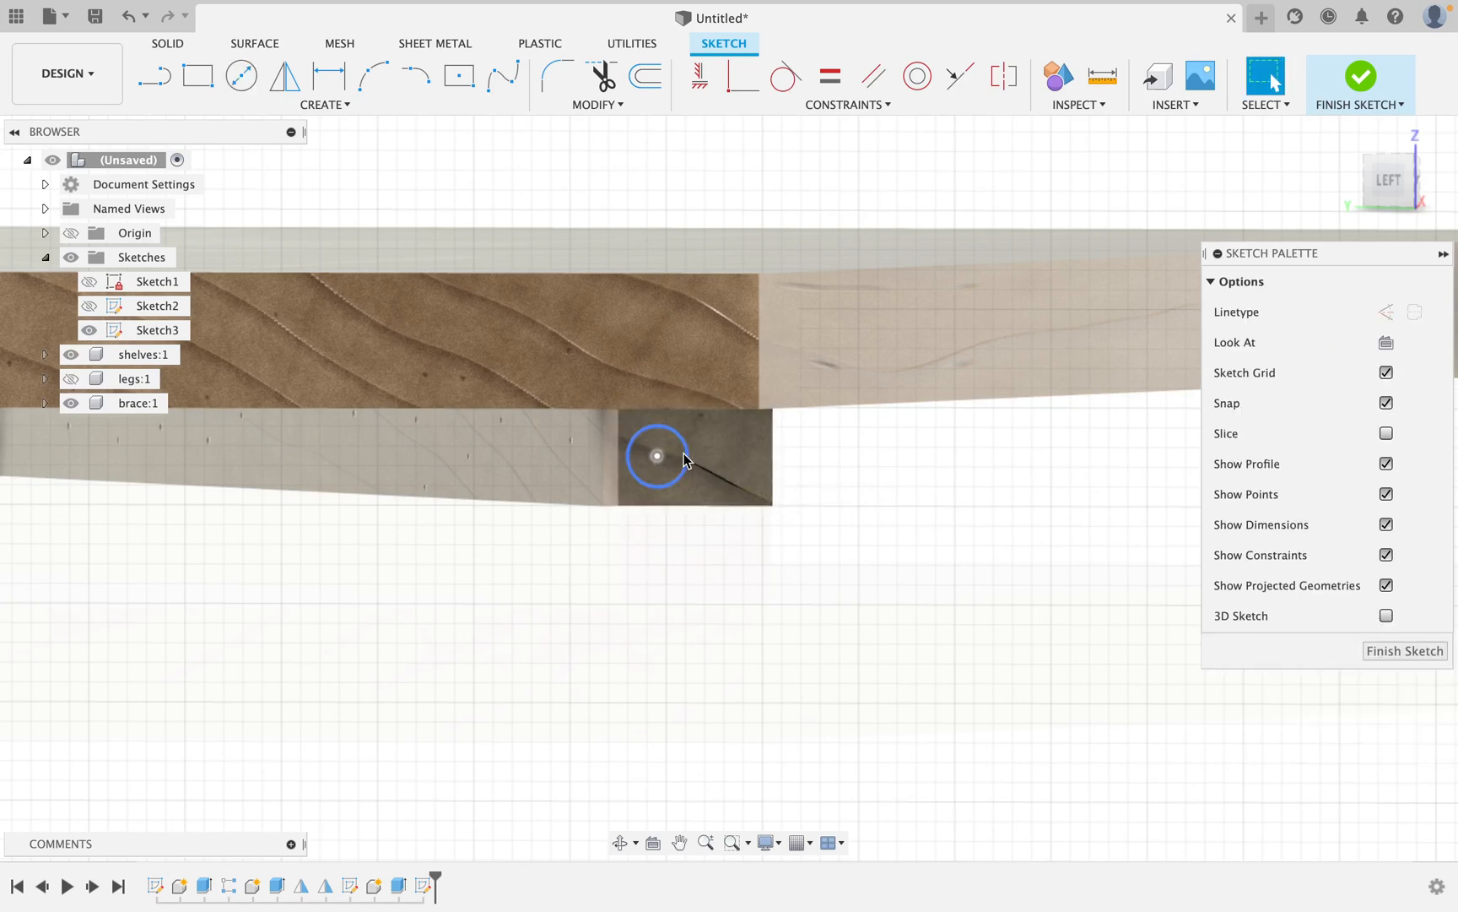
# Dimension the circle's diameter as 1/4 in.
pyautogui.click(687, 460)
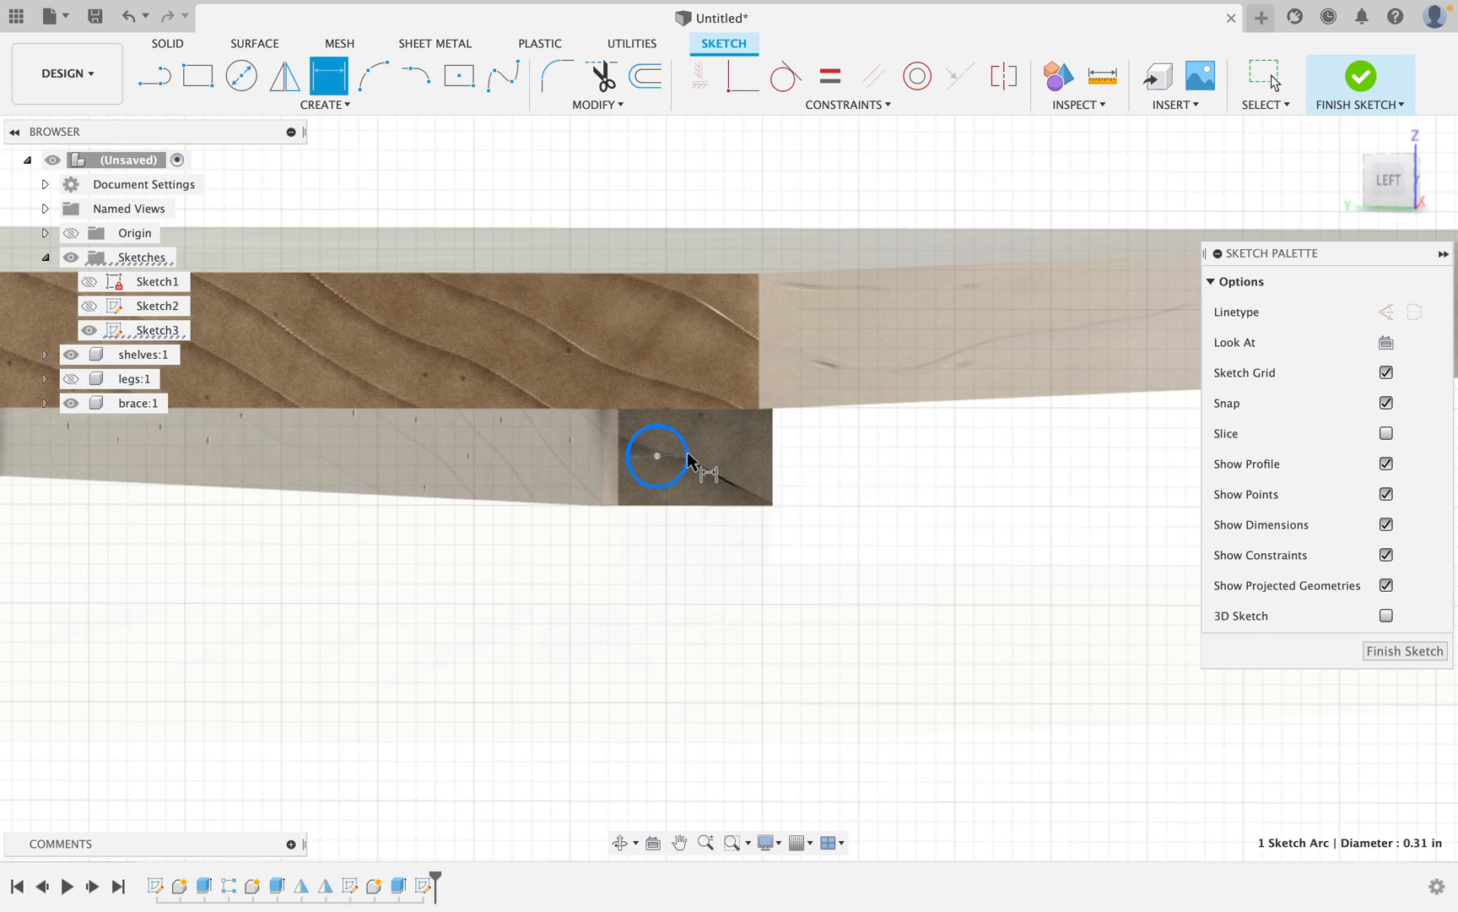
pyautogui.click(894, 479)
pyautogui.write('1/4')
pyautogui.press('Return')
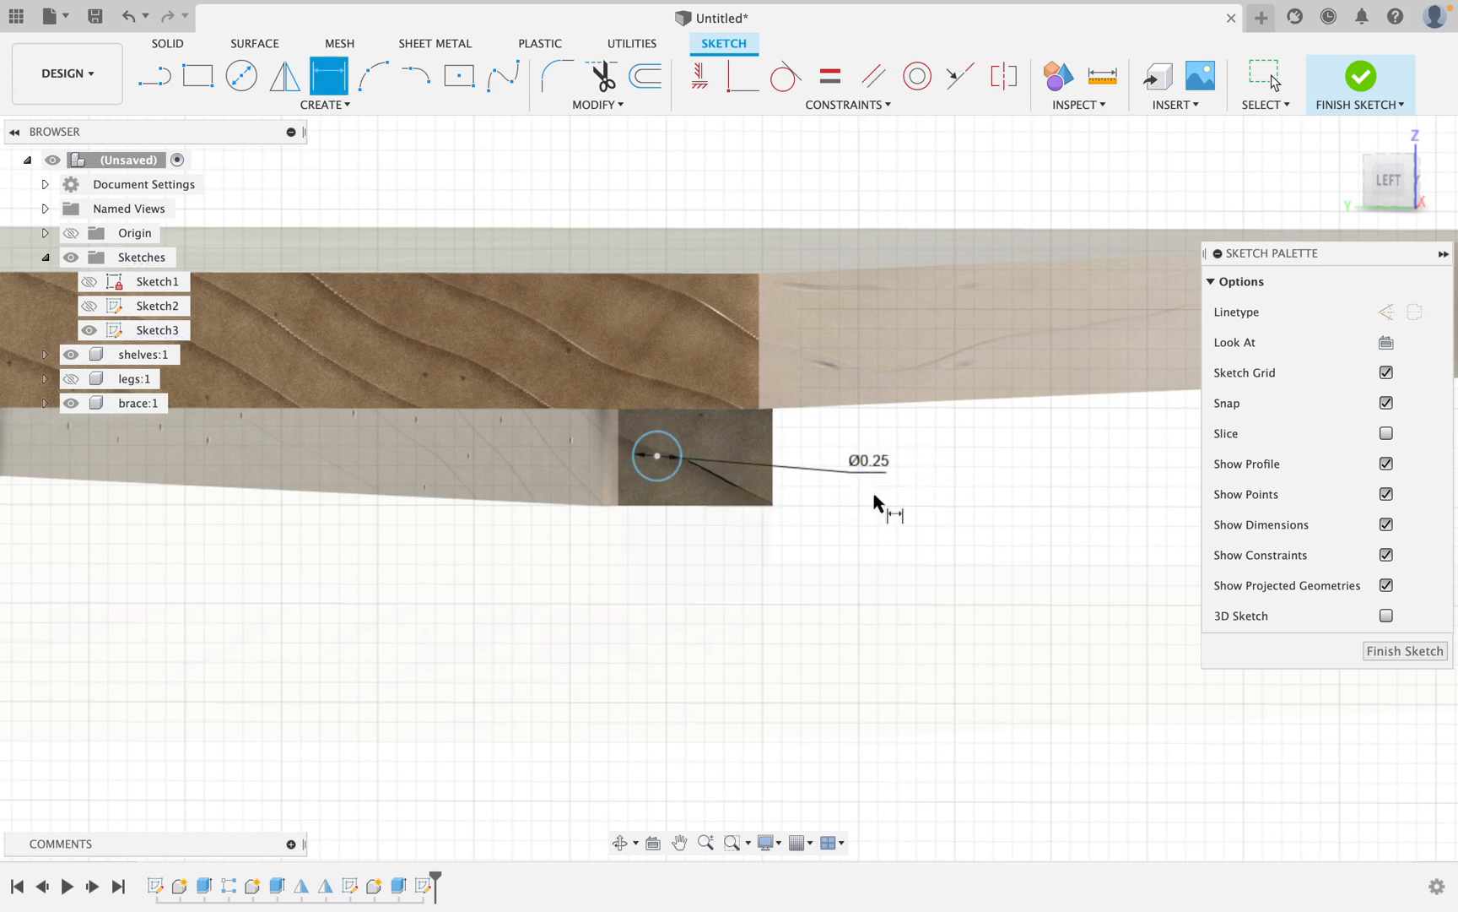
# Dimension the circle's centre 0.25 in below the upper edge of the brace's end face.
pyautogui.click(660, 459)
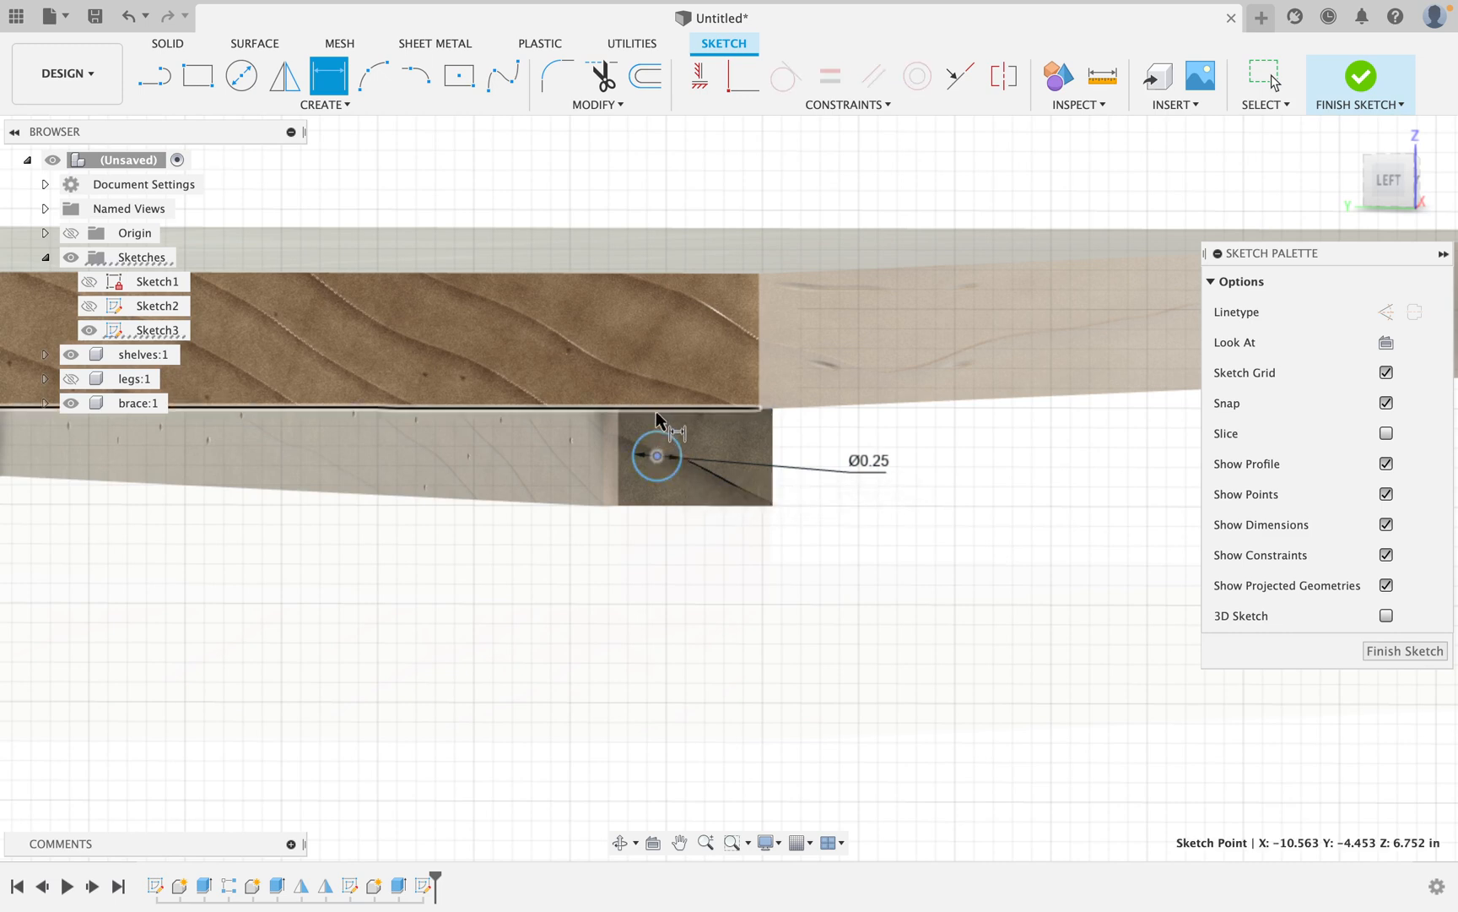
pyautogui.click(658, 410)
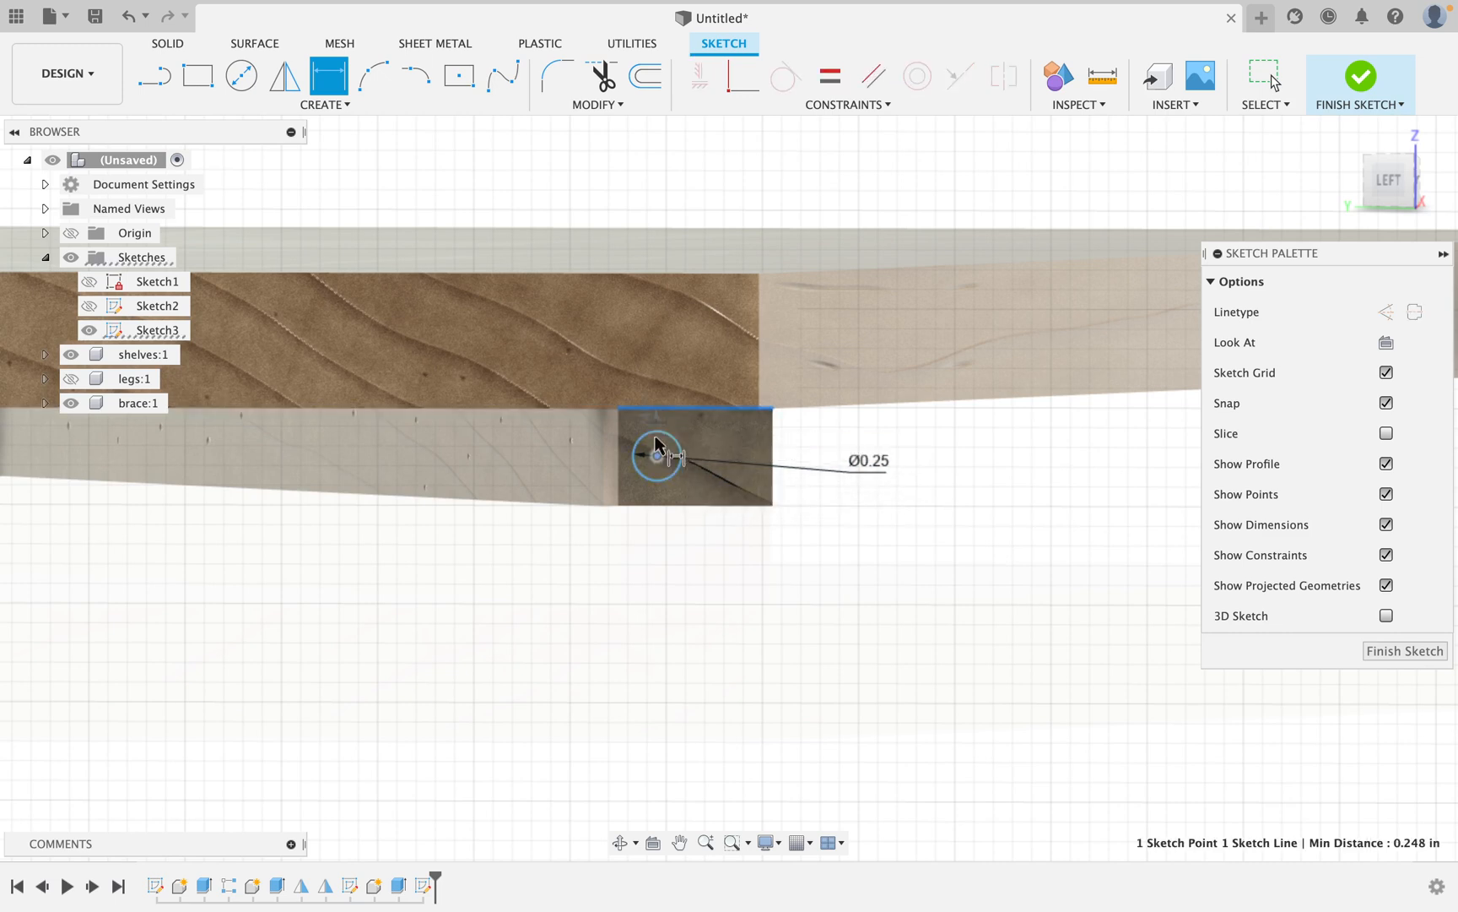
pyautogui.click(961, 470)
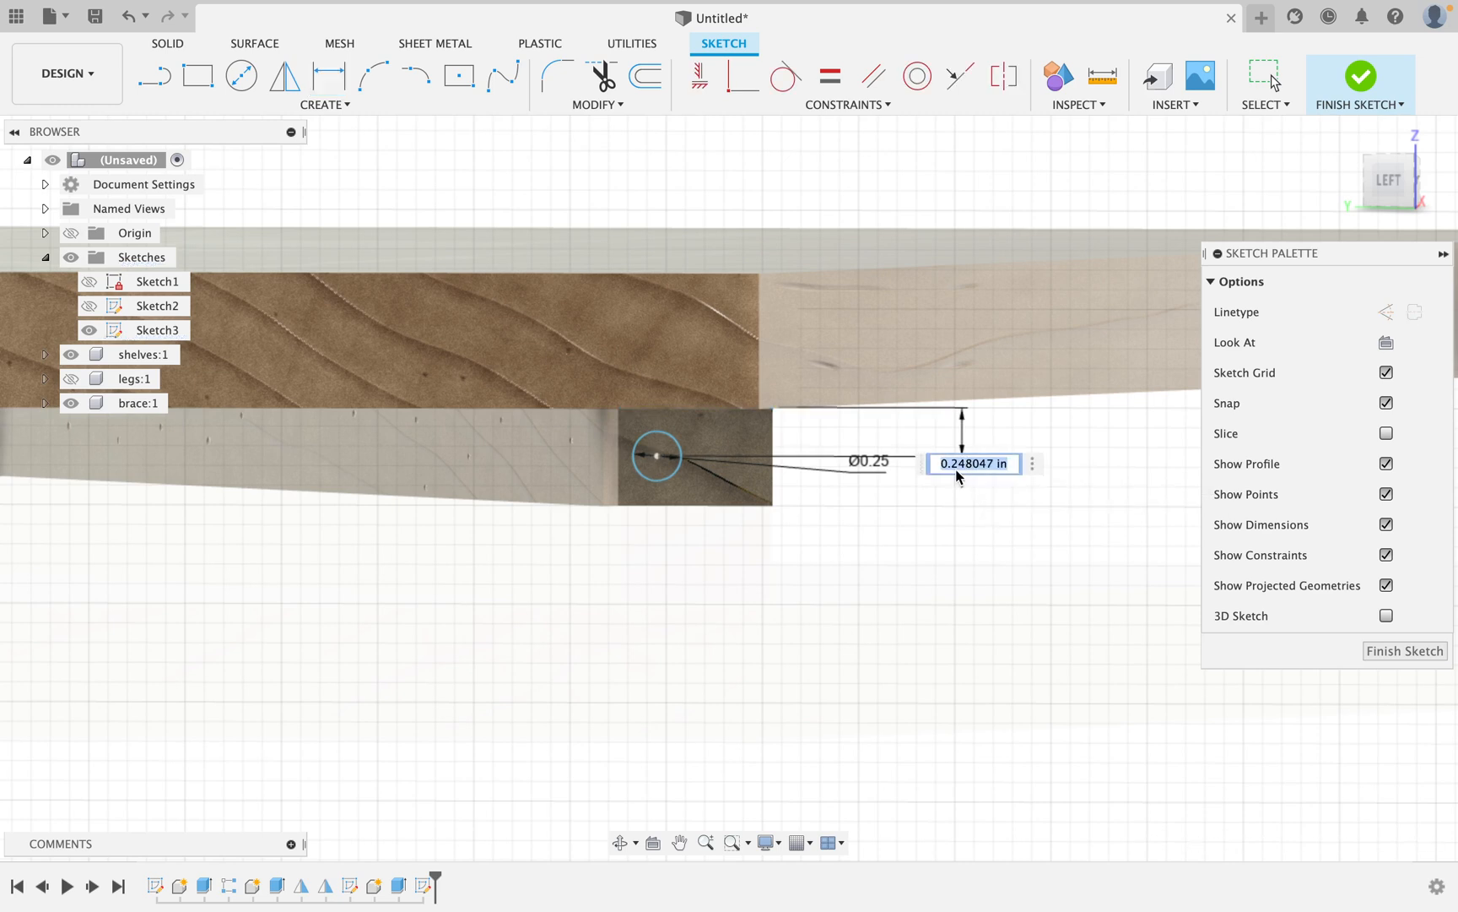
pyautogui.press('Return')
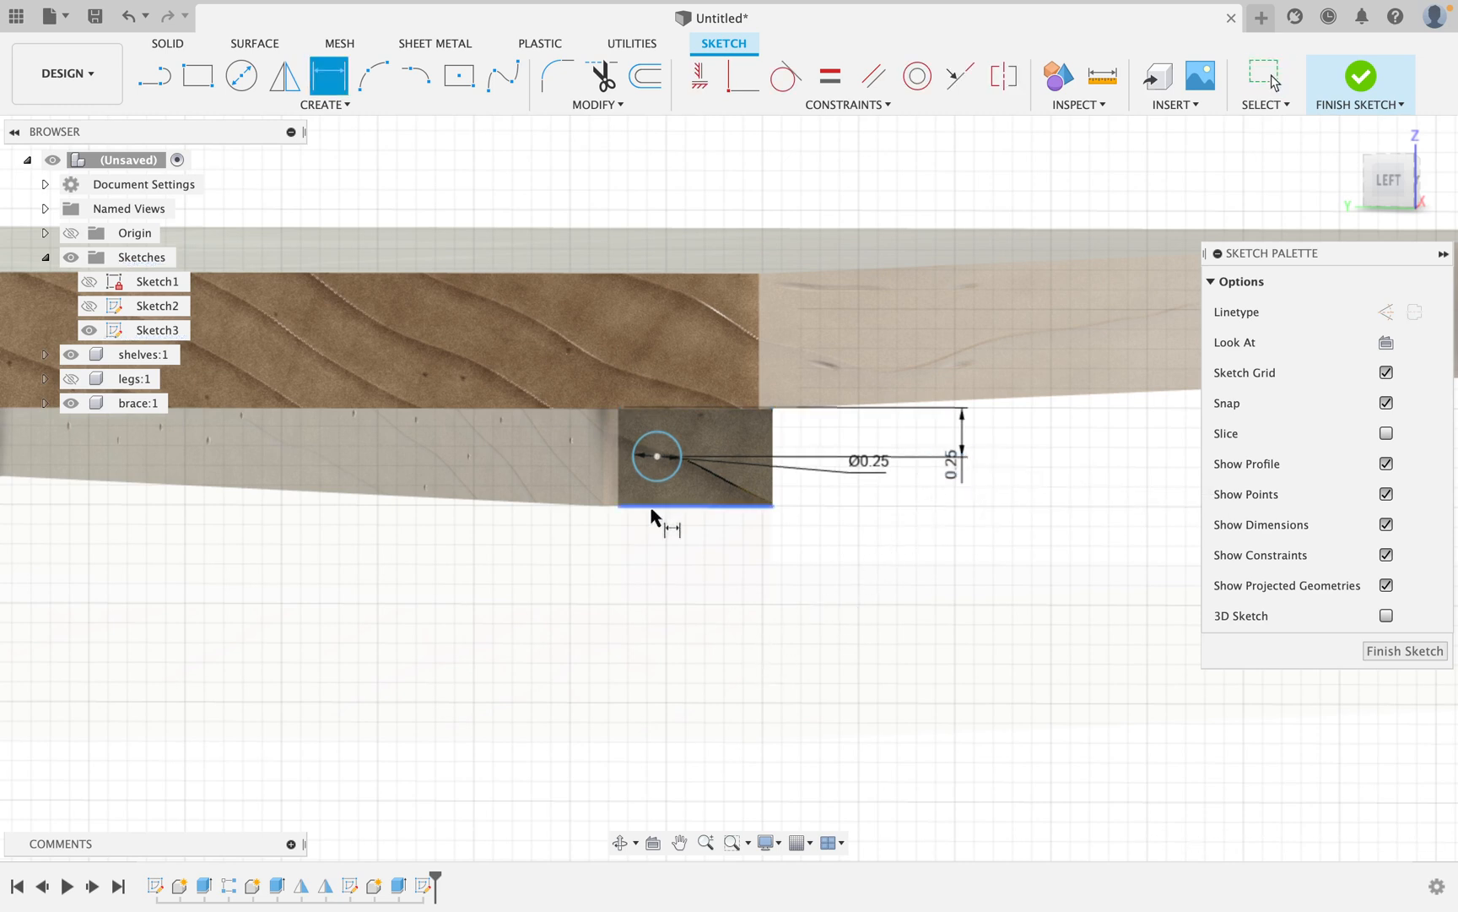
# Dimension the circle's centre 1/4 in from the end face's vertical edge nearest the middle of the shelf.
pyautogui.click(656, 456)
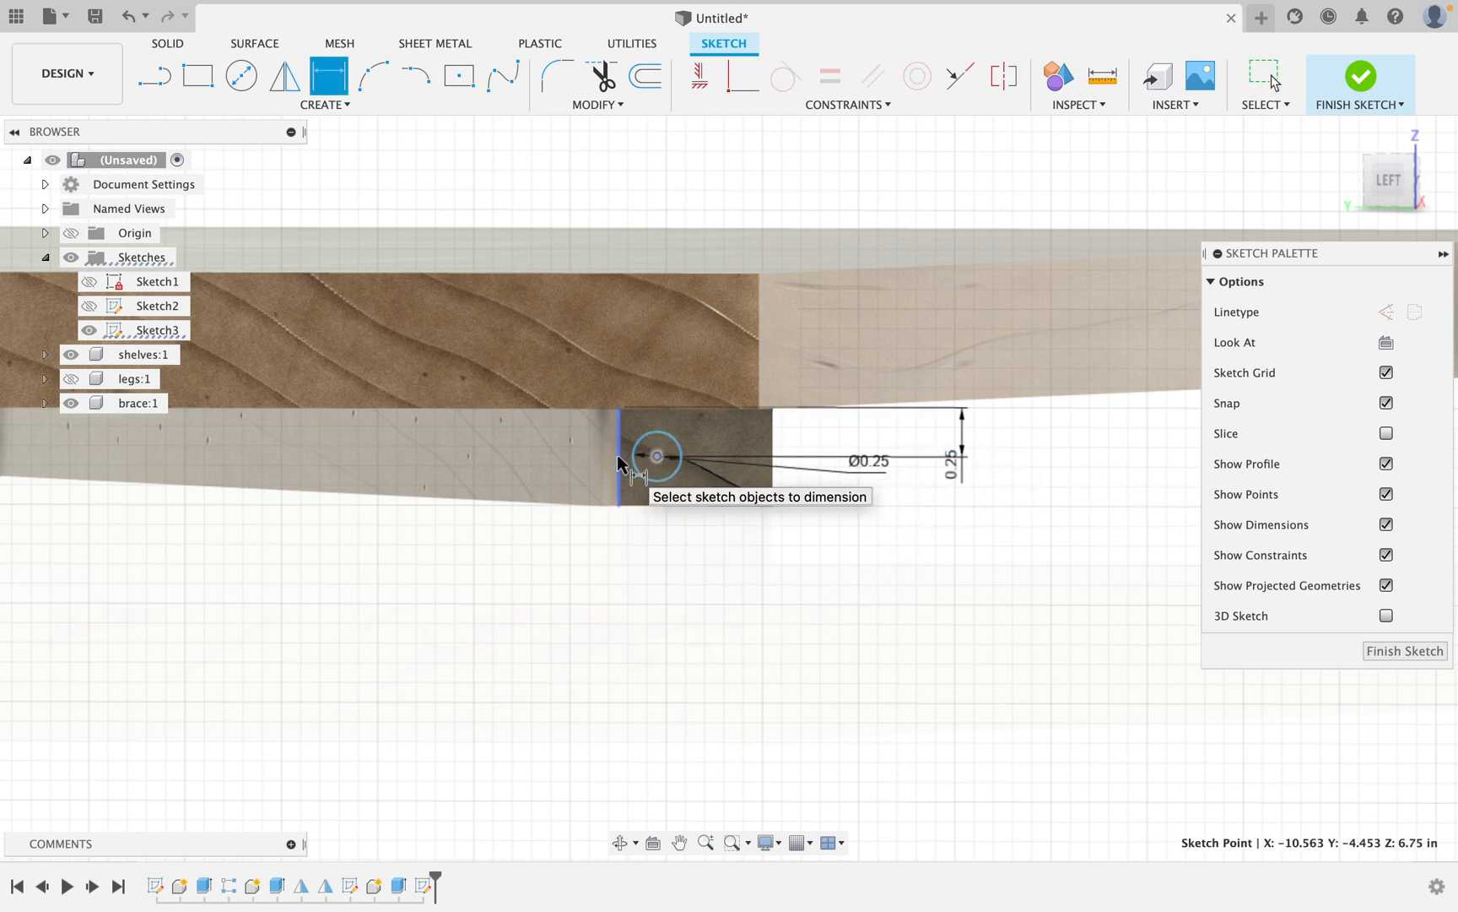
pyautogui.click(618, 463)
pyautogui.click(928, 576)
pyautogui.write('1/')
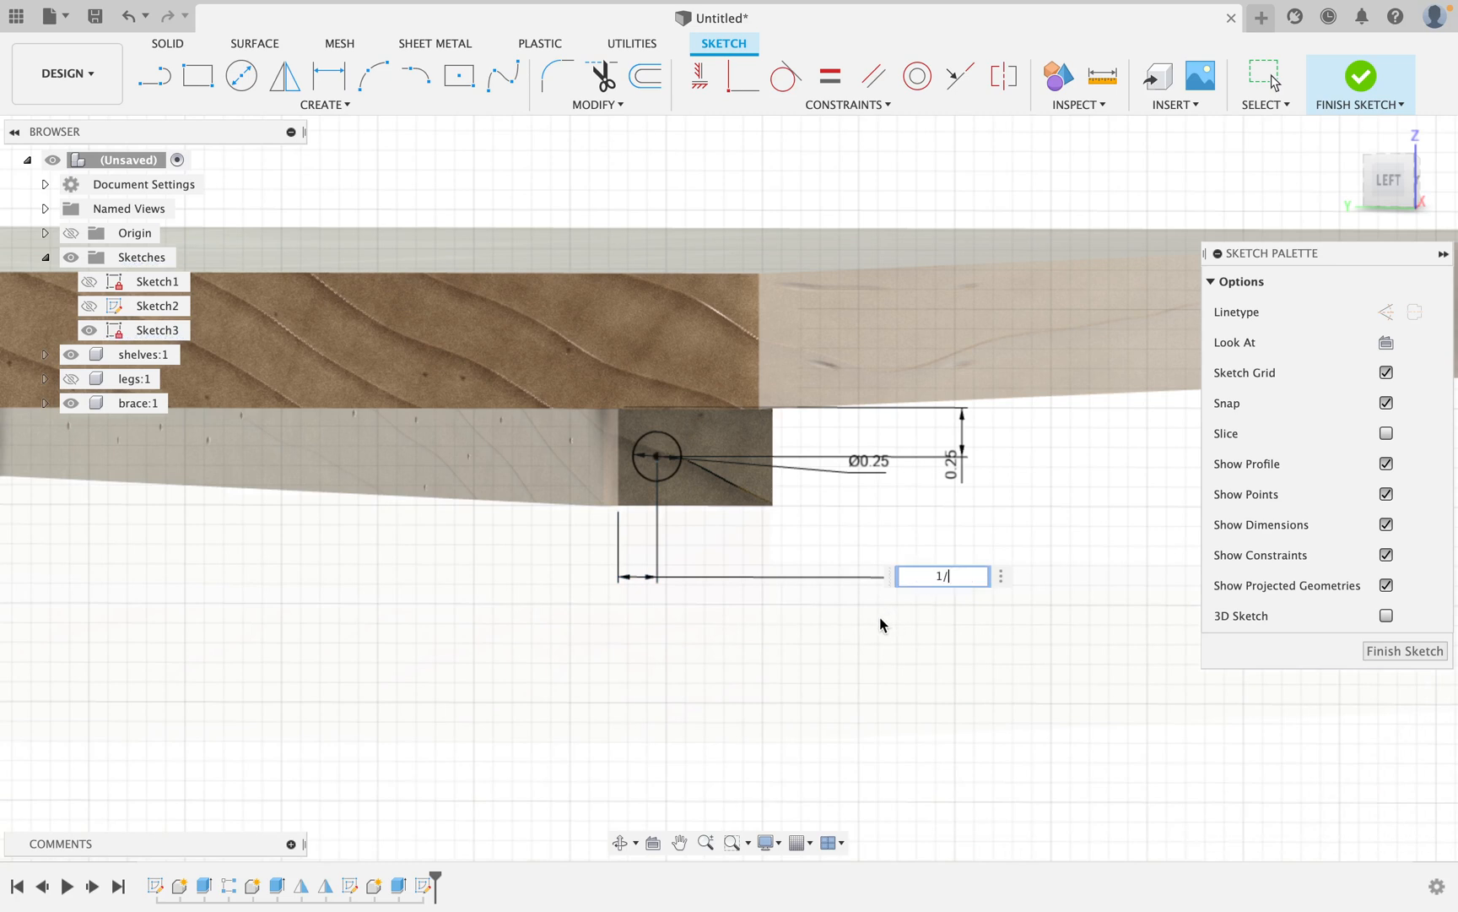
pyautogui.write('4')
pyautogui.press('Return')
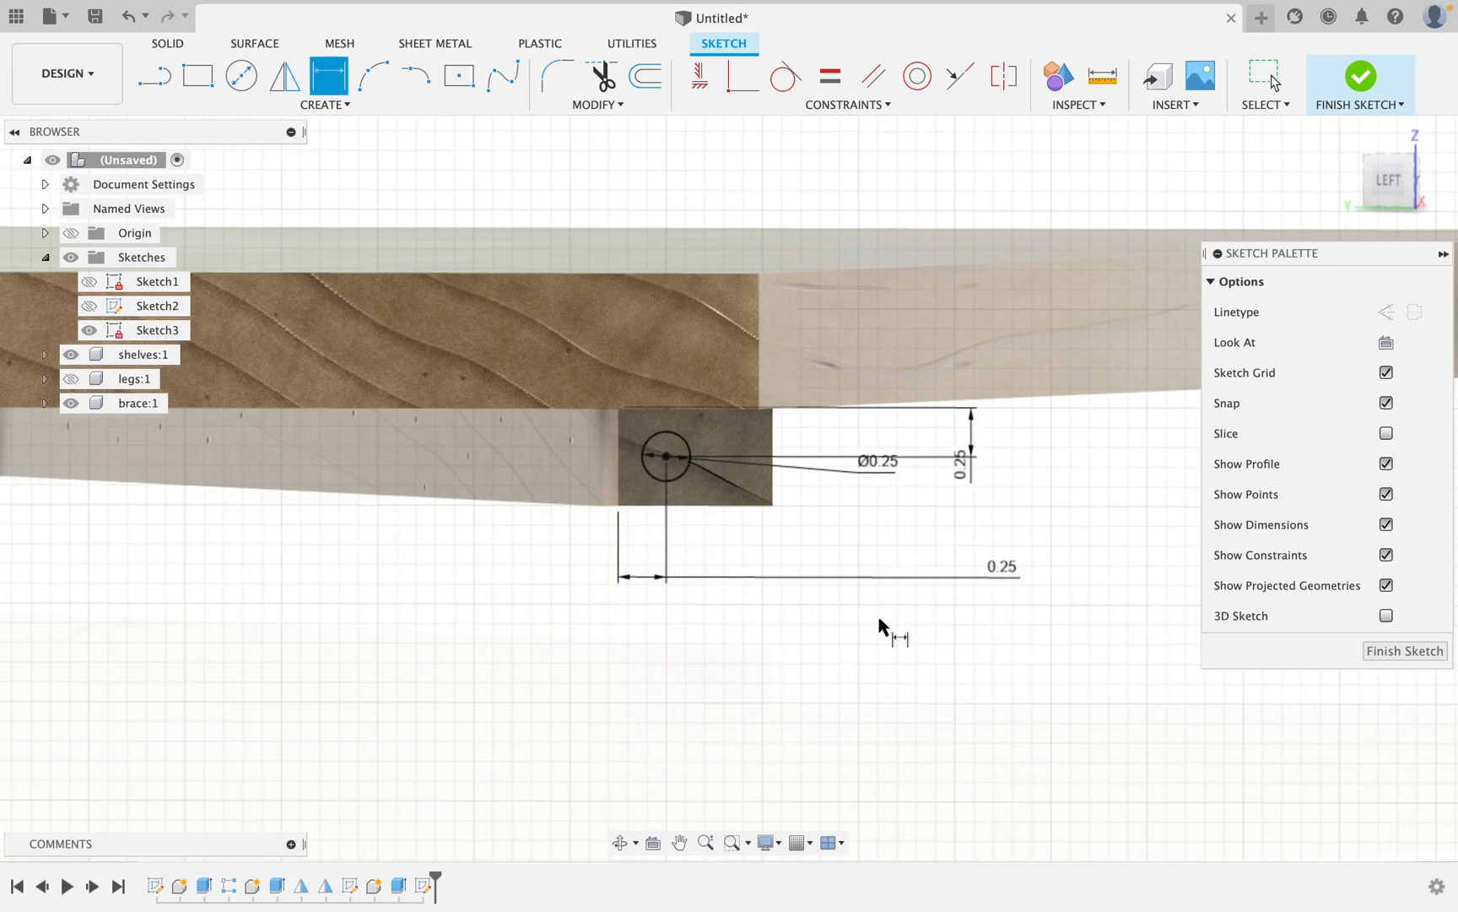
# Finish the sketch and extrude the brace's end circle symmetrically with a distance of 1/2 in as a new component.
pyautogui.click(1380, 76)
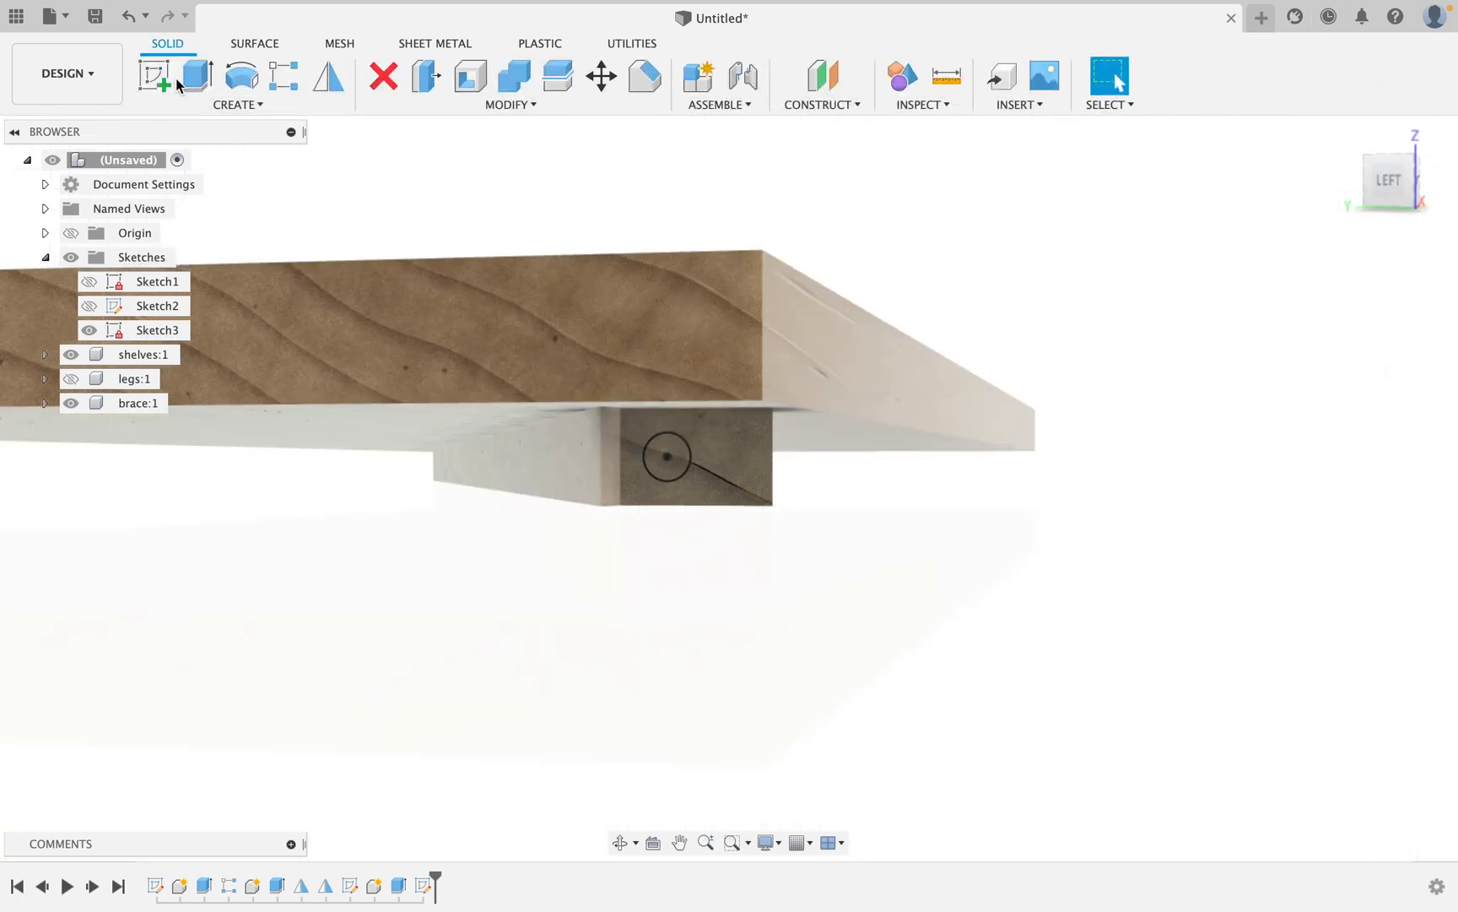
pyautogui.click(179, 81)
pyautogui.click(665, 455)
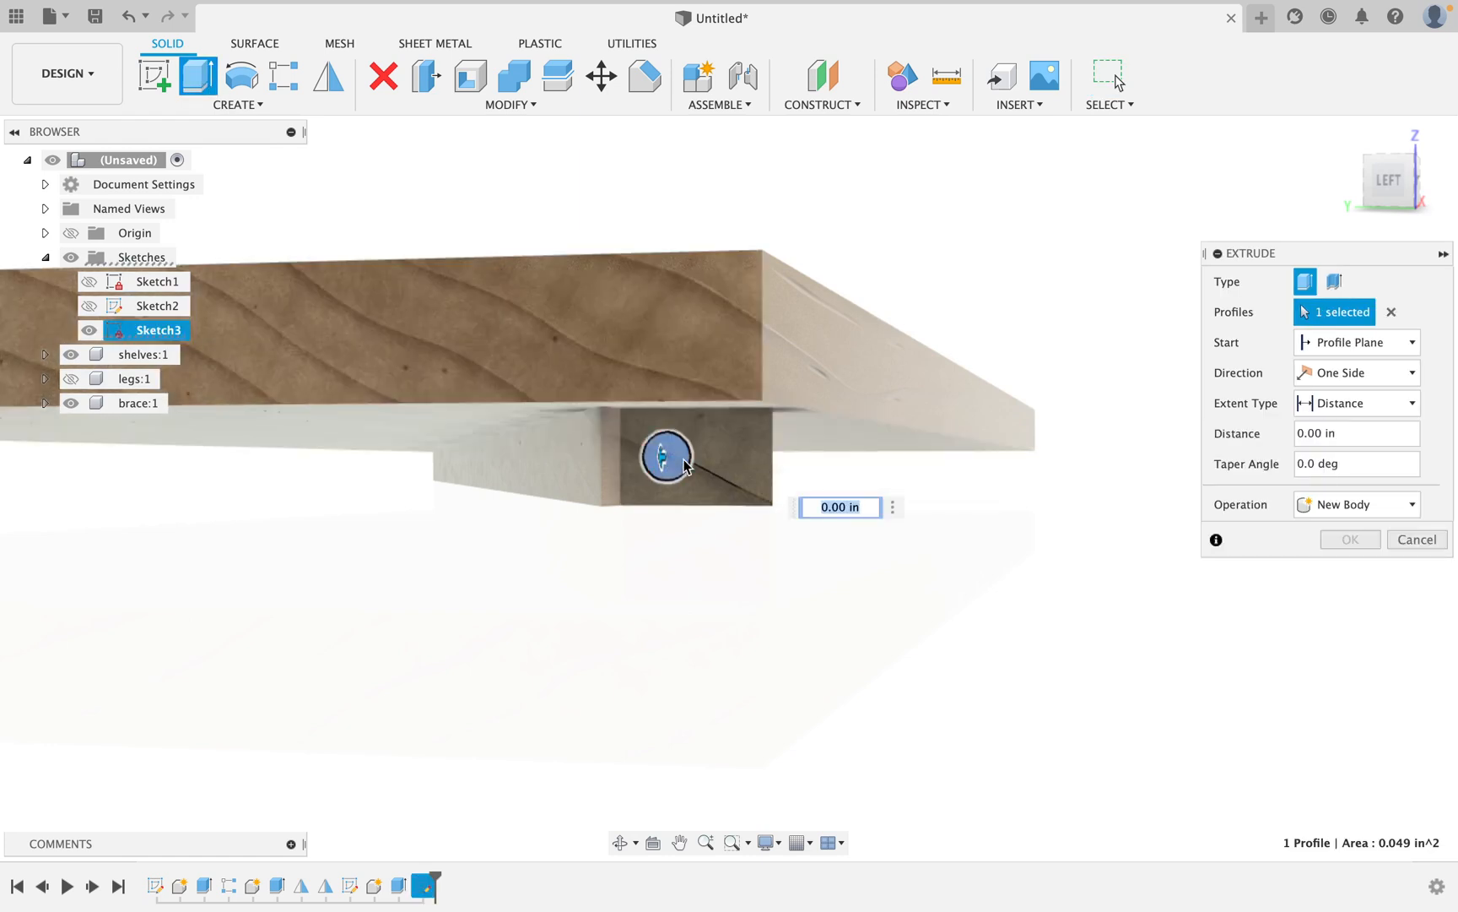
pyautogui.click(1386, 378)
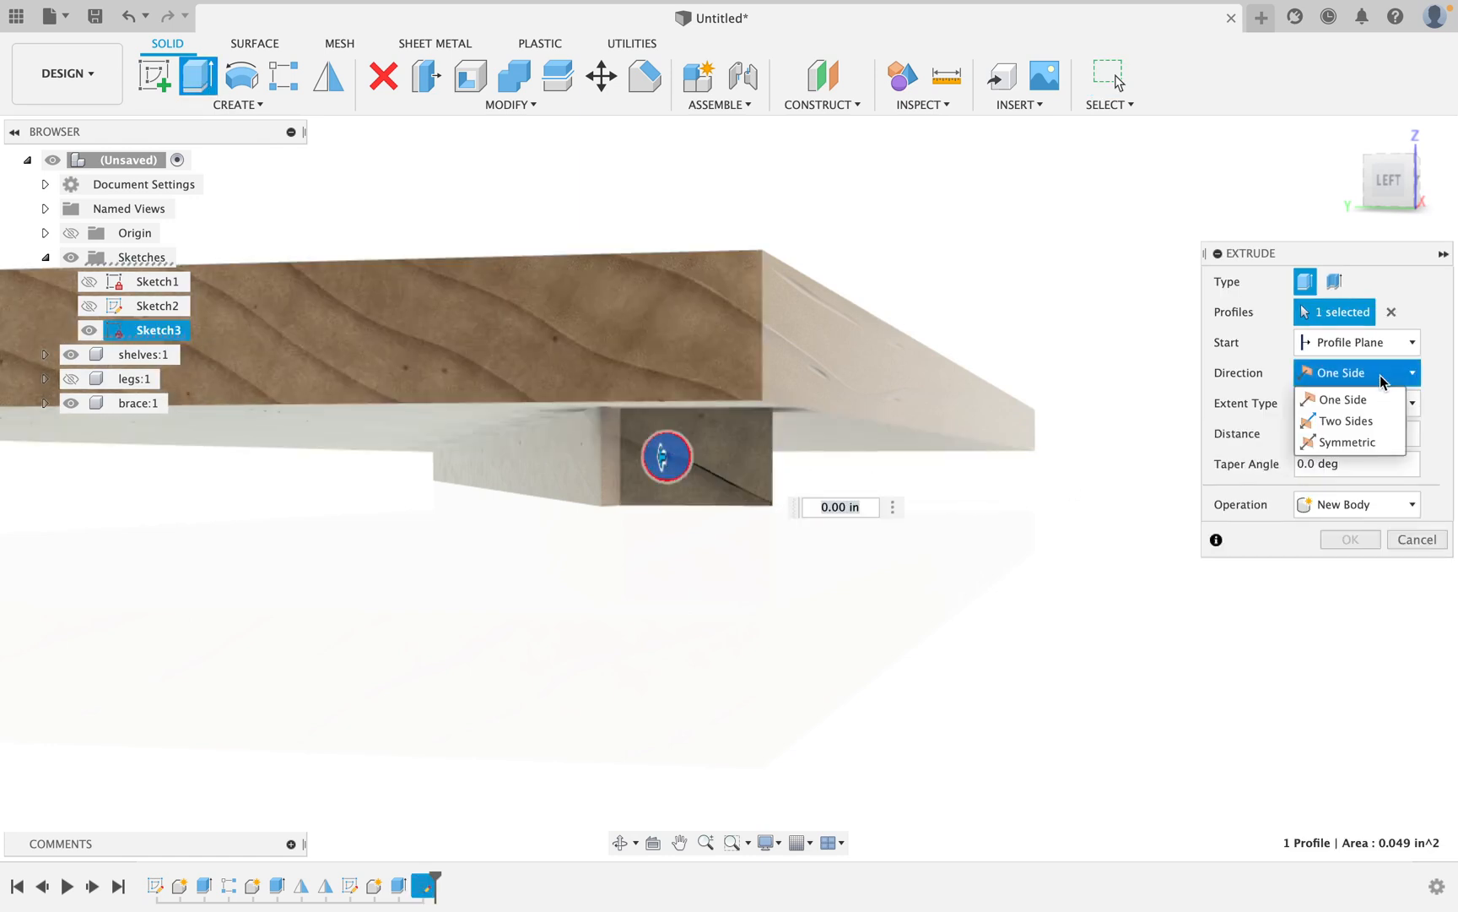
pyautogui.click(1384, 442)
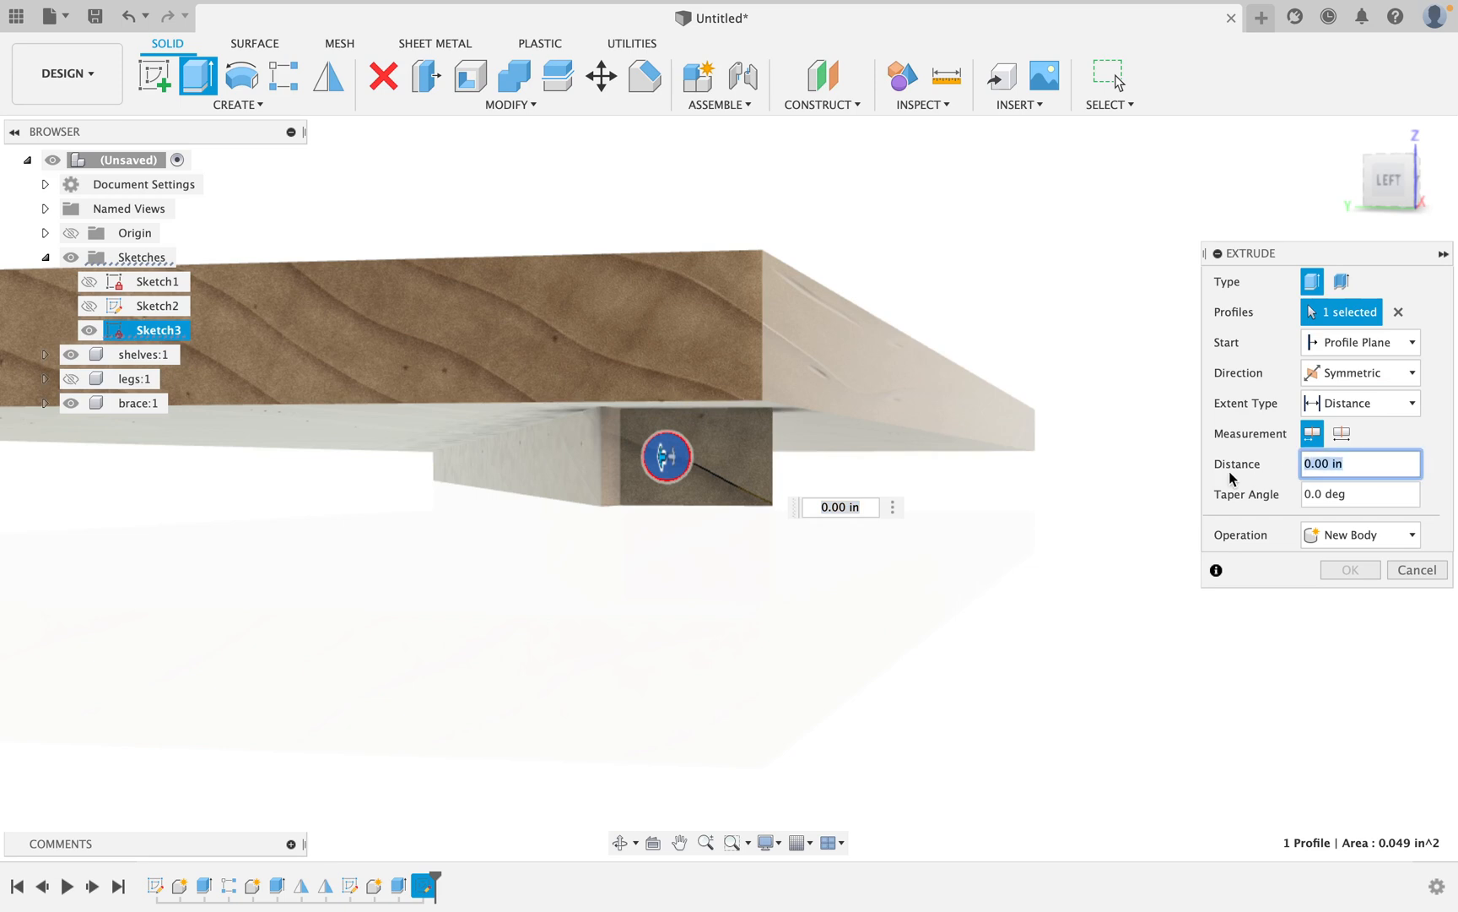
pyautogui.write('1/2')
pyautogui.press('Return')
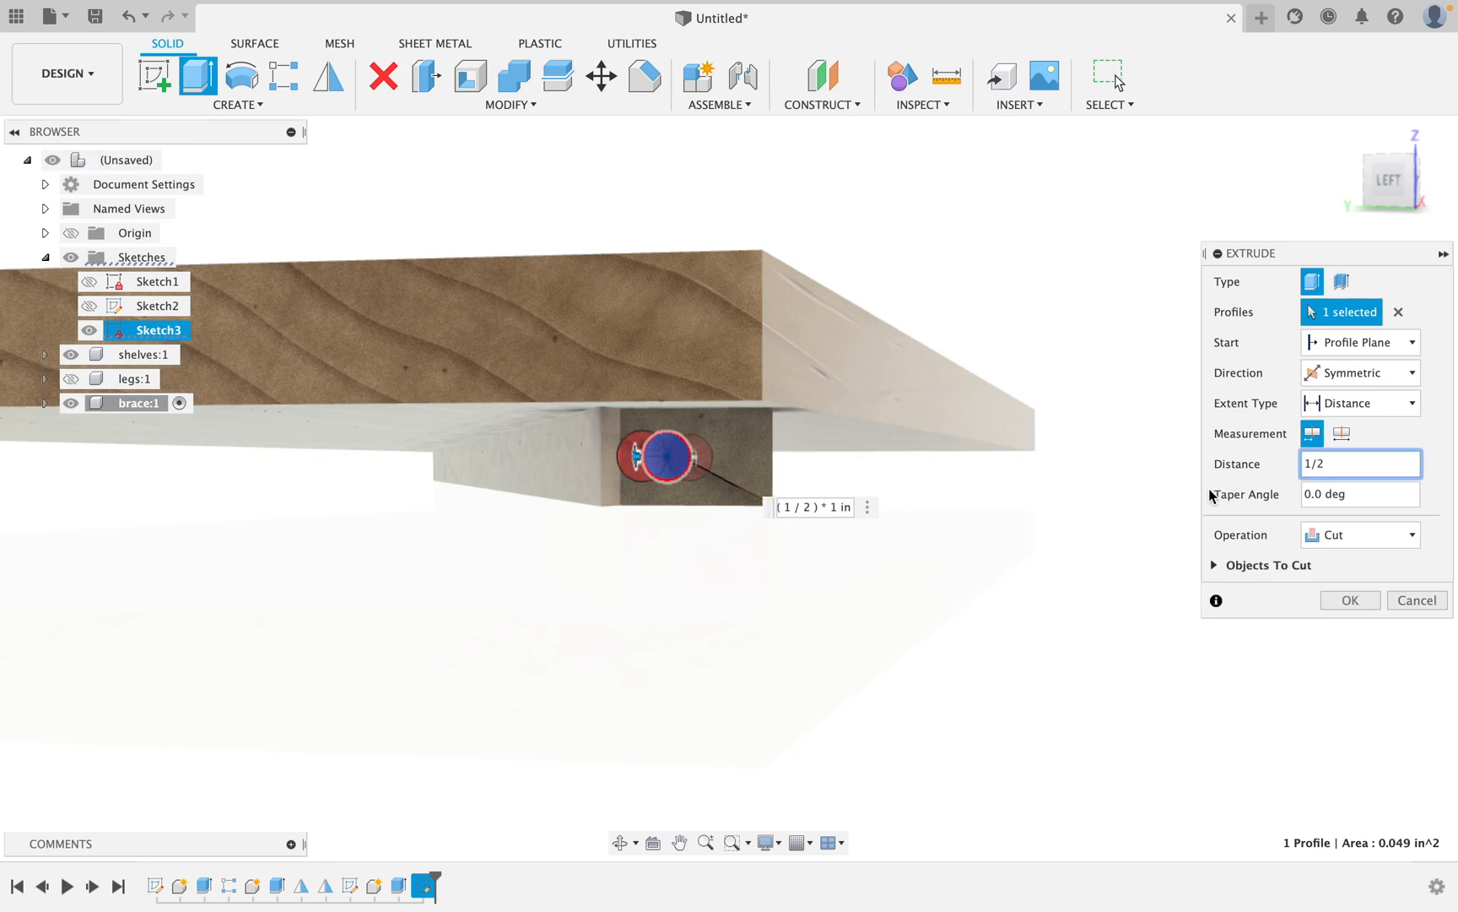
pyautogui.keyDown('shift'); pyautogui.moveTo(1132, 513); pyautogui.dragTo(1039, 491, button='middle'); pyautogui.keyUp('shift')
pyautogui.keyDown('shift'); pyautogui.moveTo(758, 510); pyautogui.dragTo(785, 451, button='middle'); pyautogui.keyUp('shift')
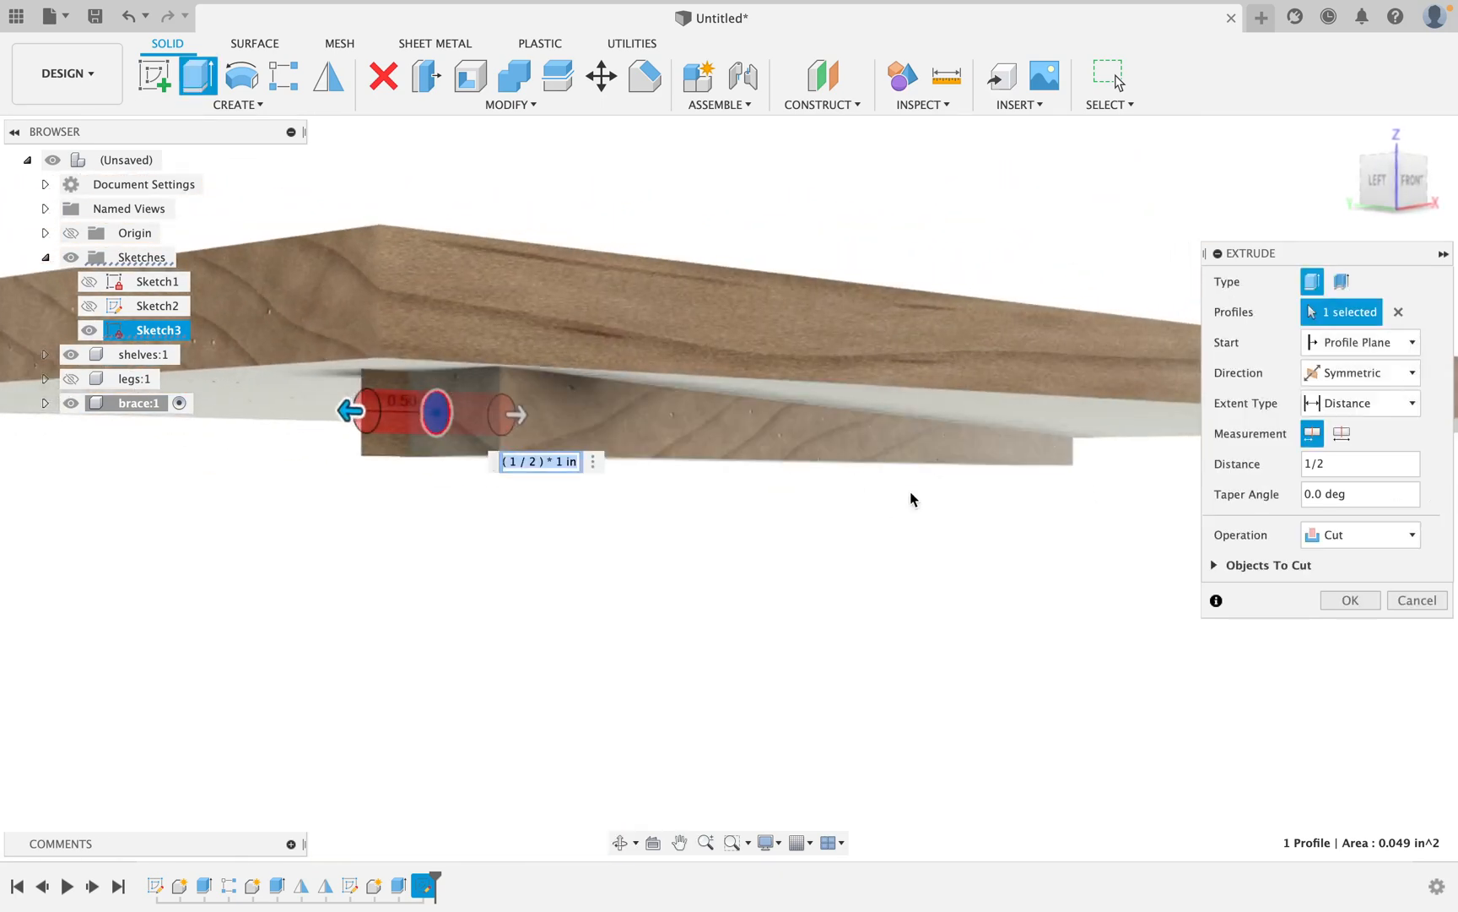
pyautogui.click(1328, 535)
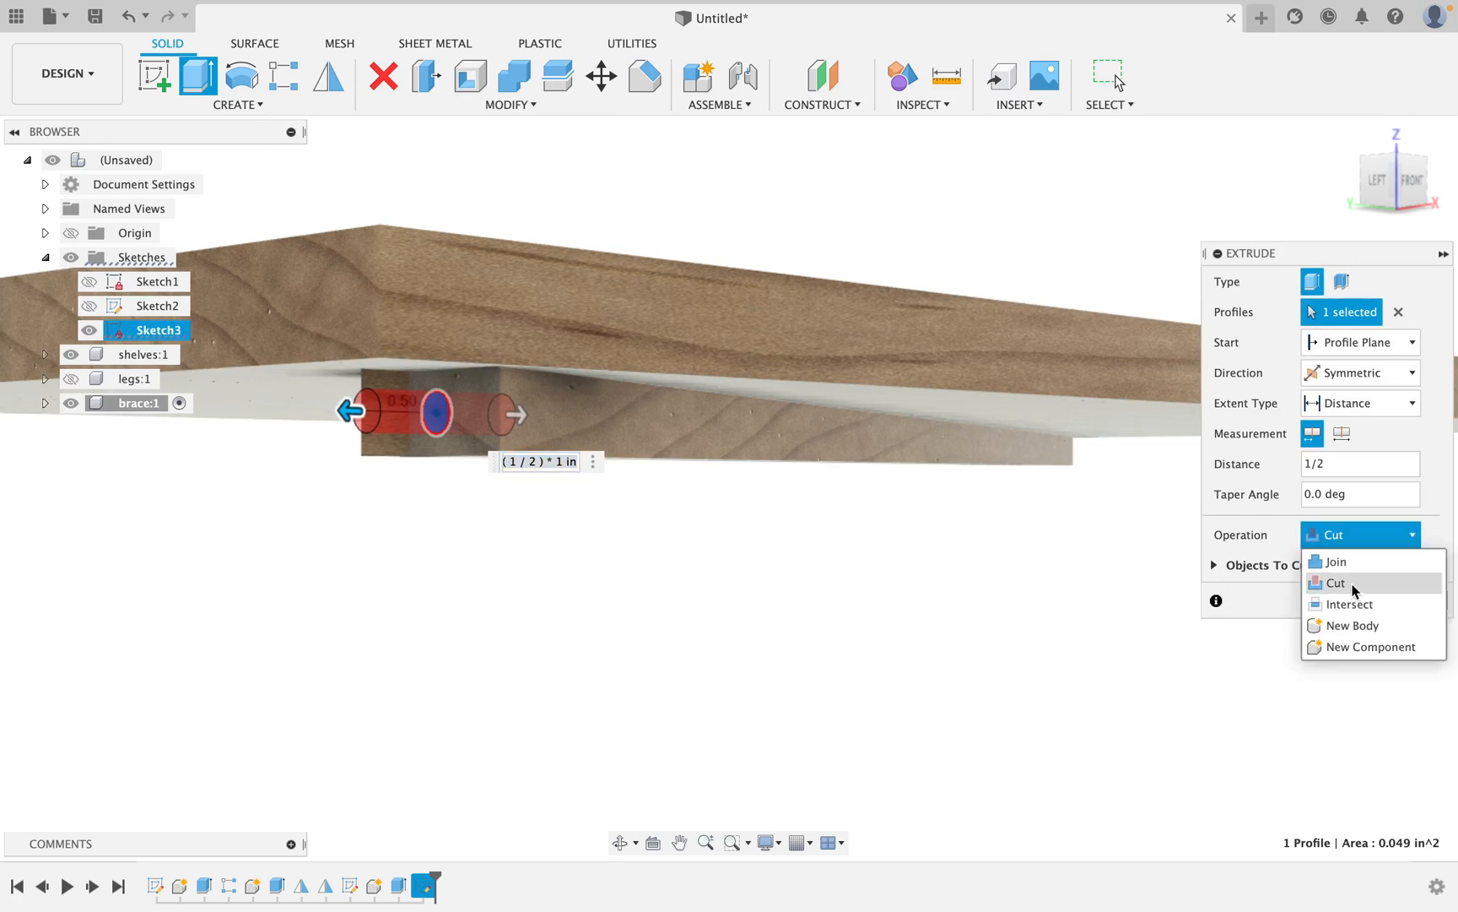
pyautogui.click(1375, 646)
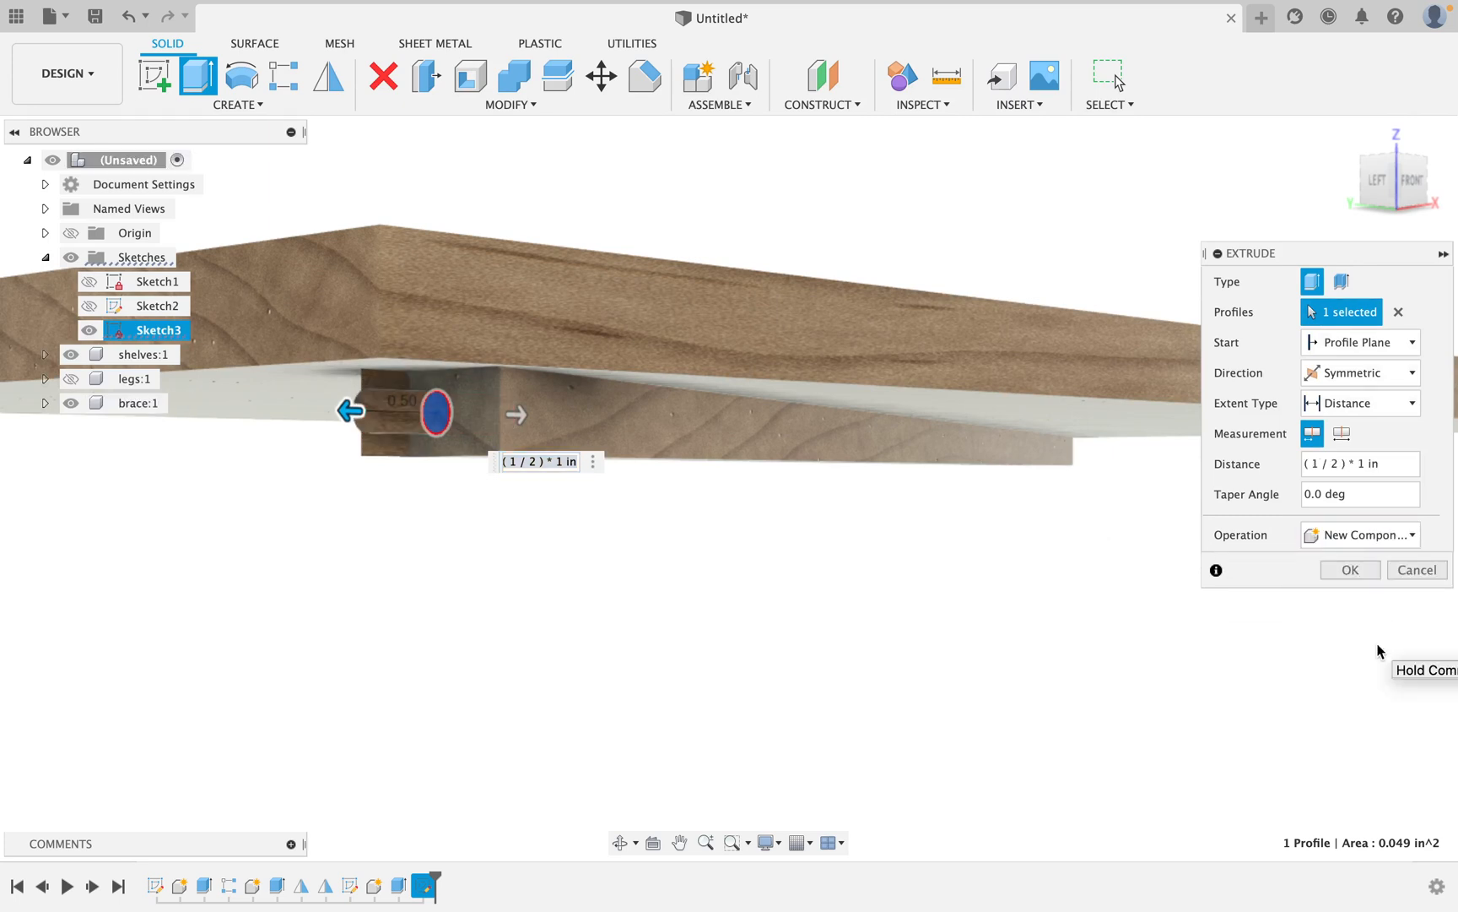
pyautogui.click(1351, 570)
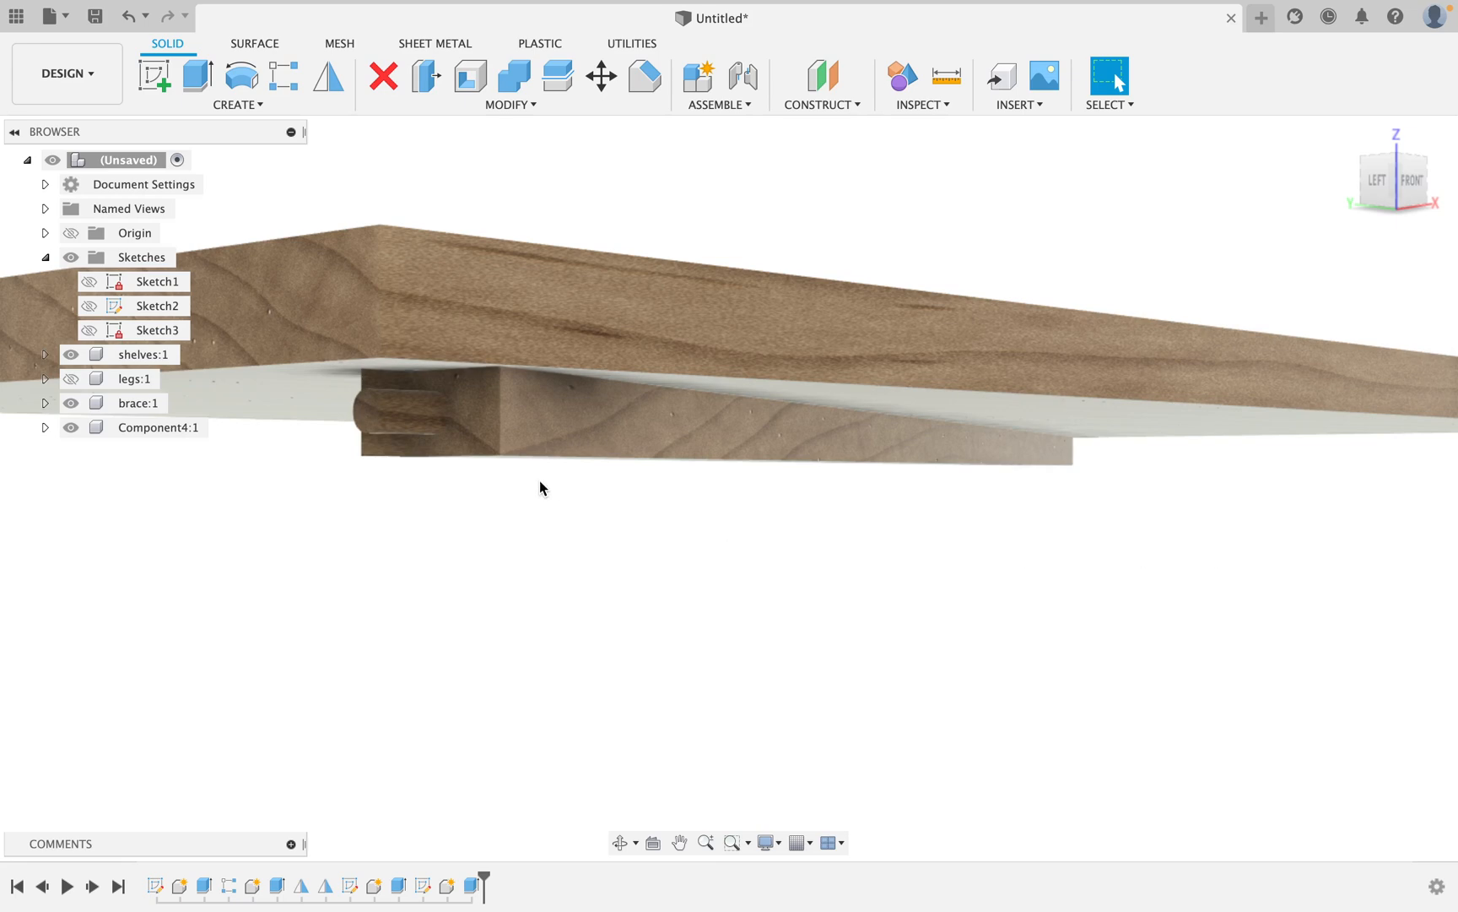
# Mirror the dowel body across the vertical origin plane between the shelf's short ends, as a new body.
pyautogui.keyDown('shift'); pyautogui.moveTo(540, 483); pyautogui.dragTo(397, 405, button='middle'); pyautogui.keyUp('shift')
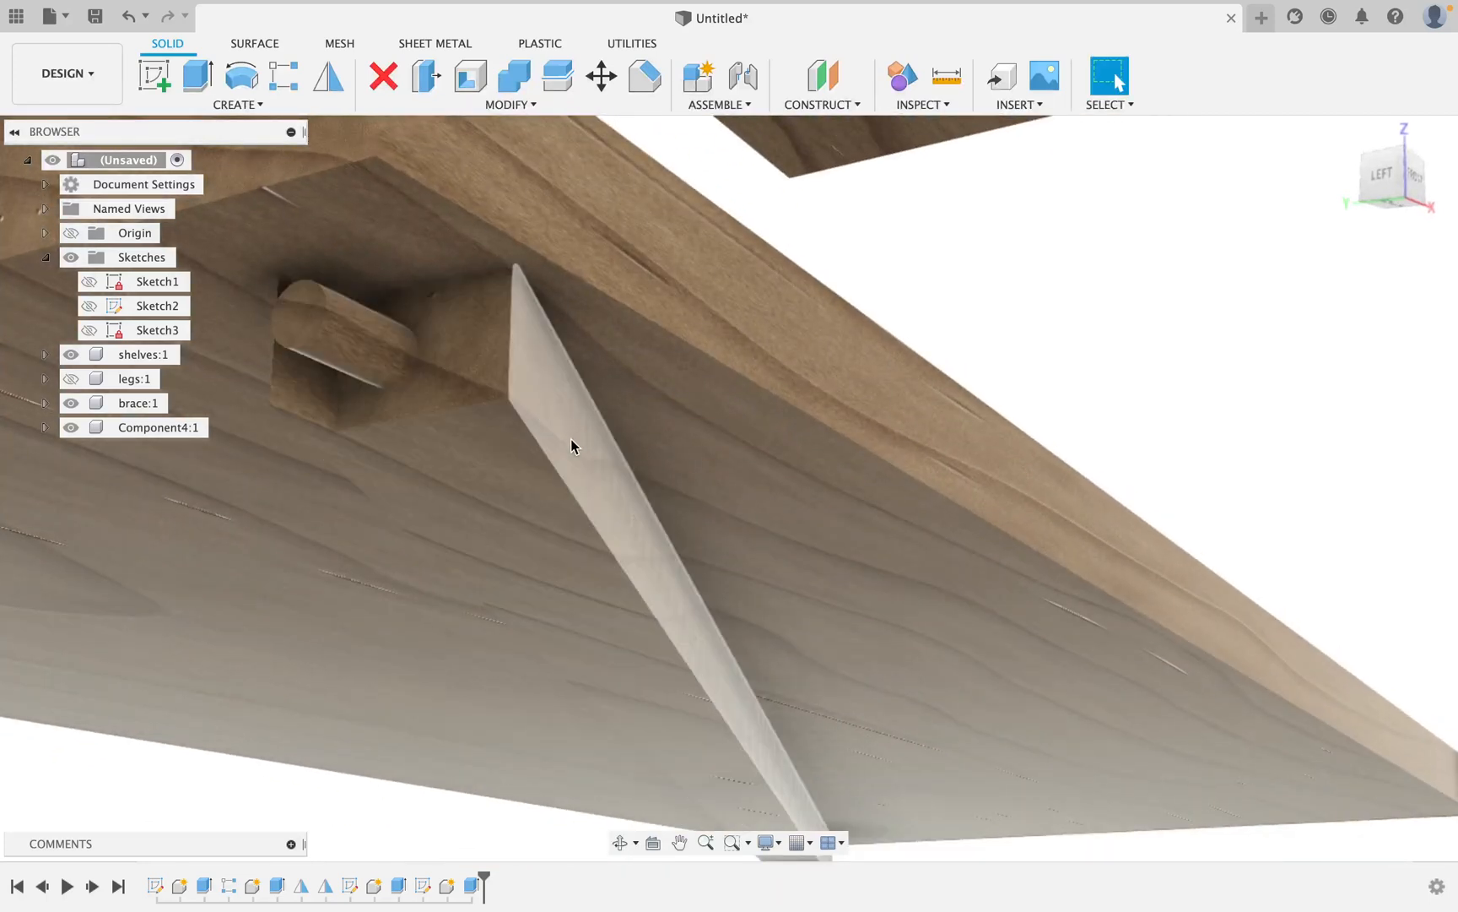
pyautogui.scroll(-5, 554, 441)
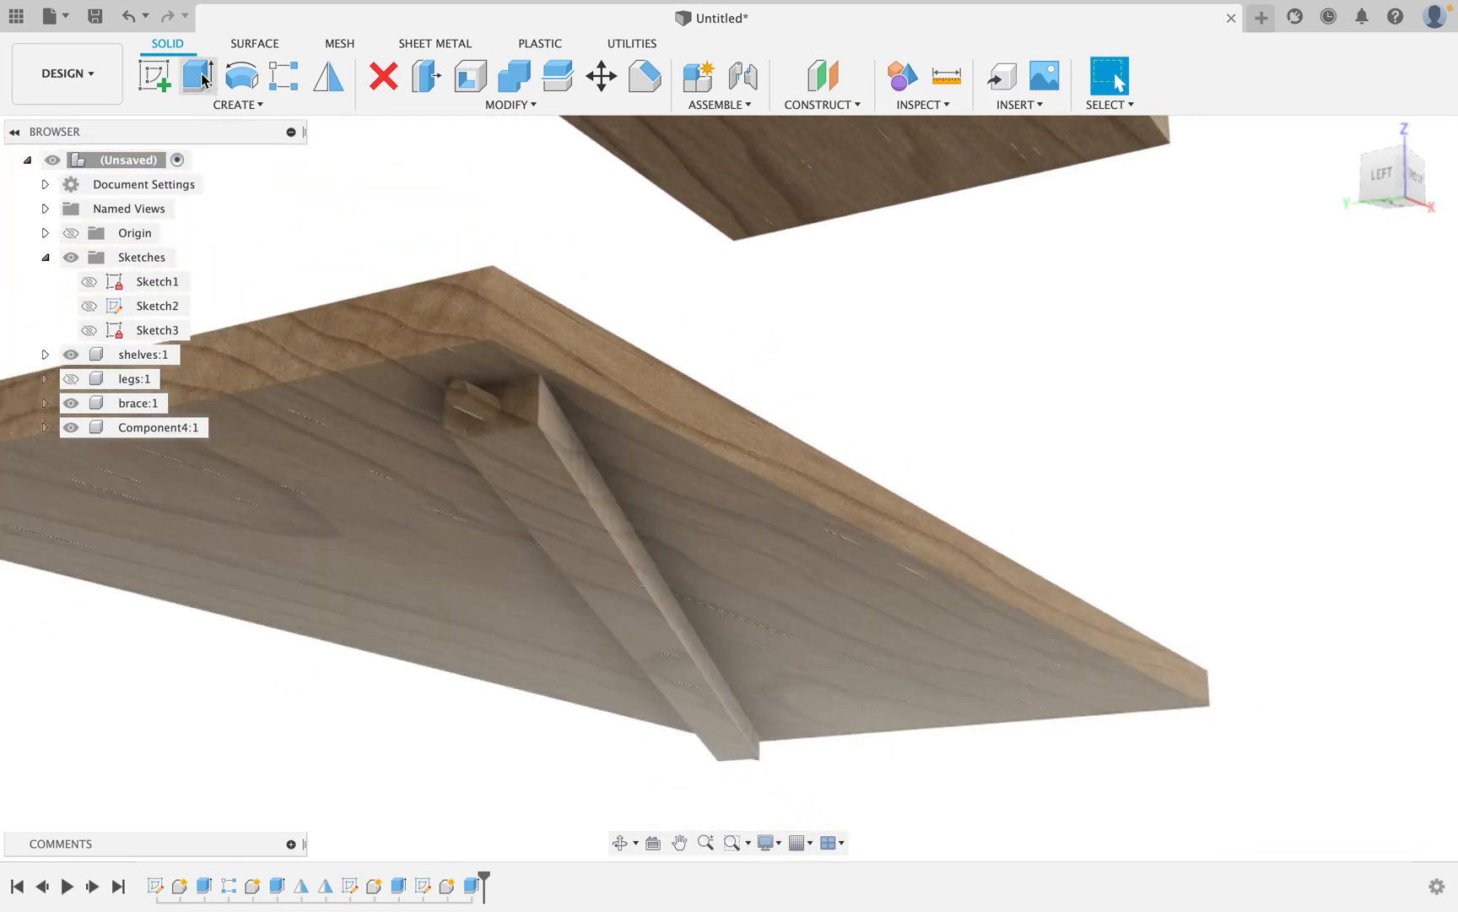
pyautogui.click(329, 80)
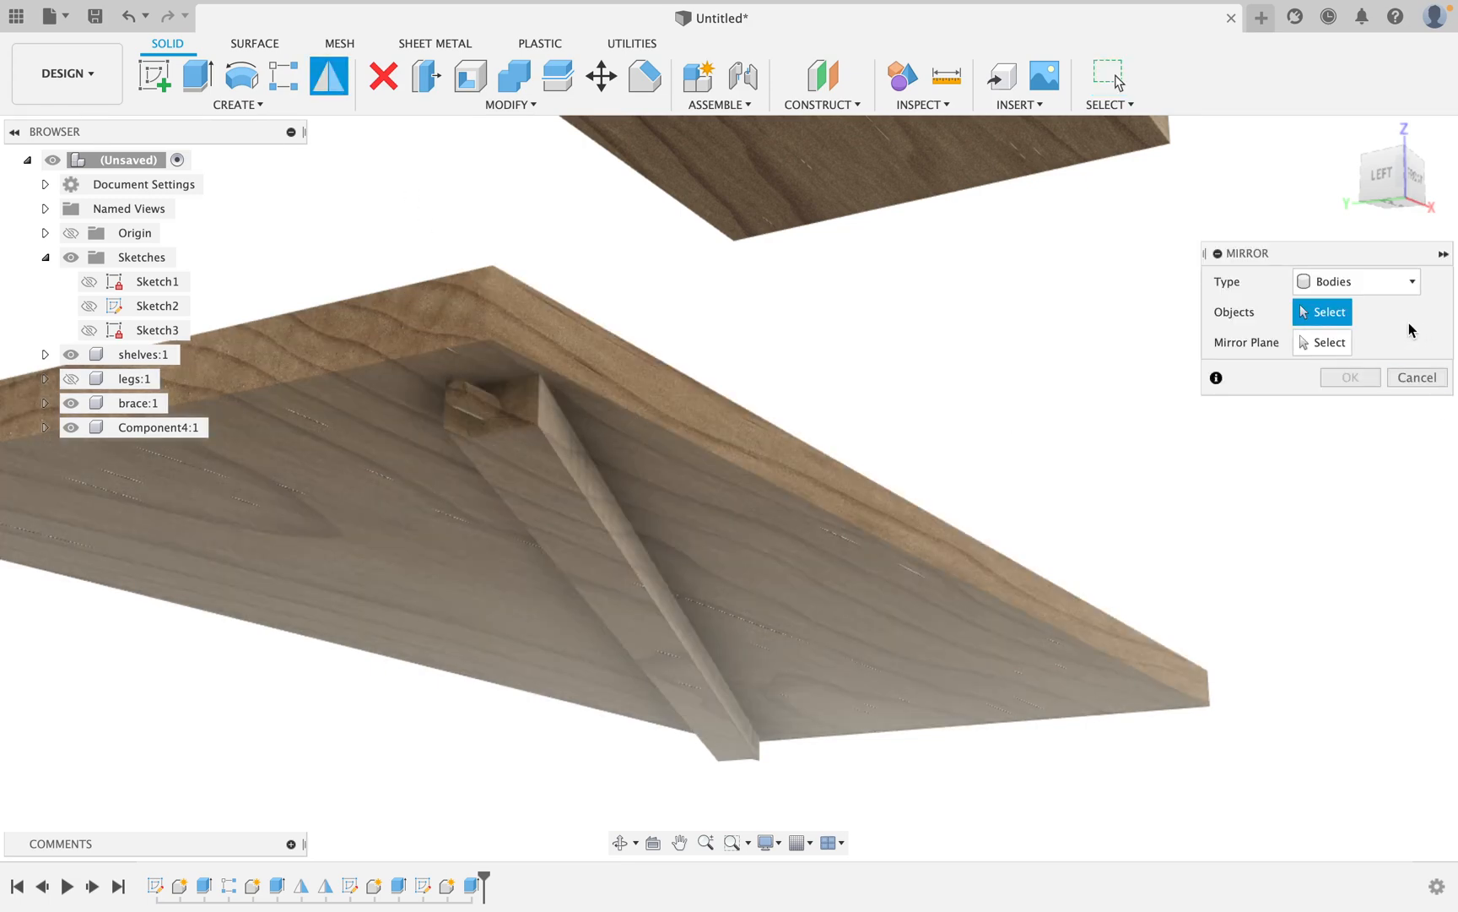
pyautogui.click(475, 399)
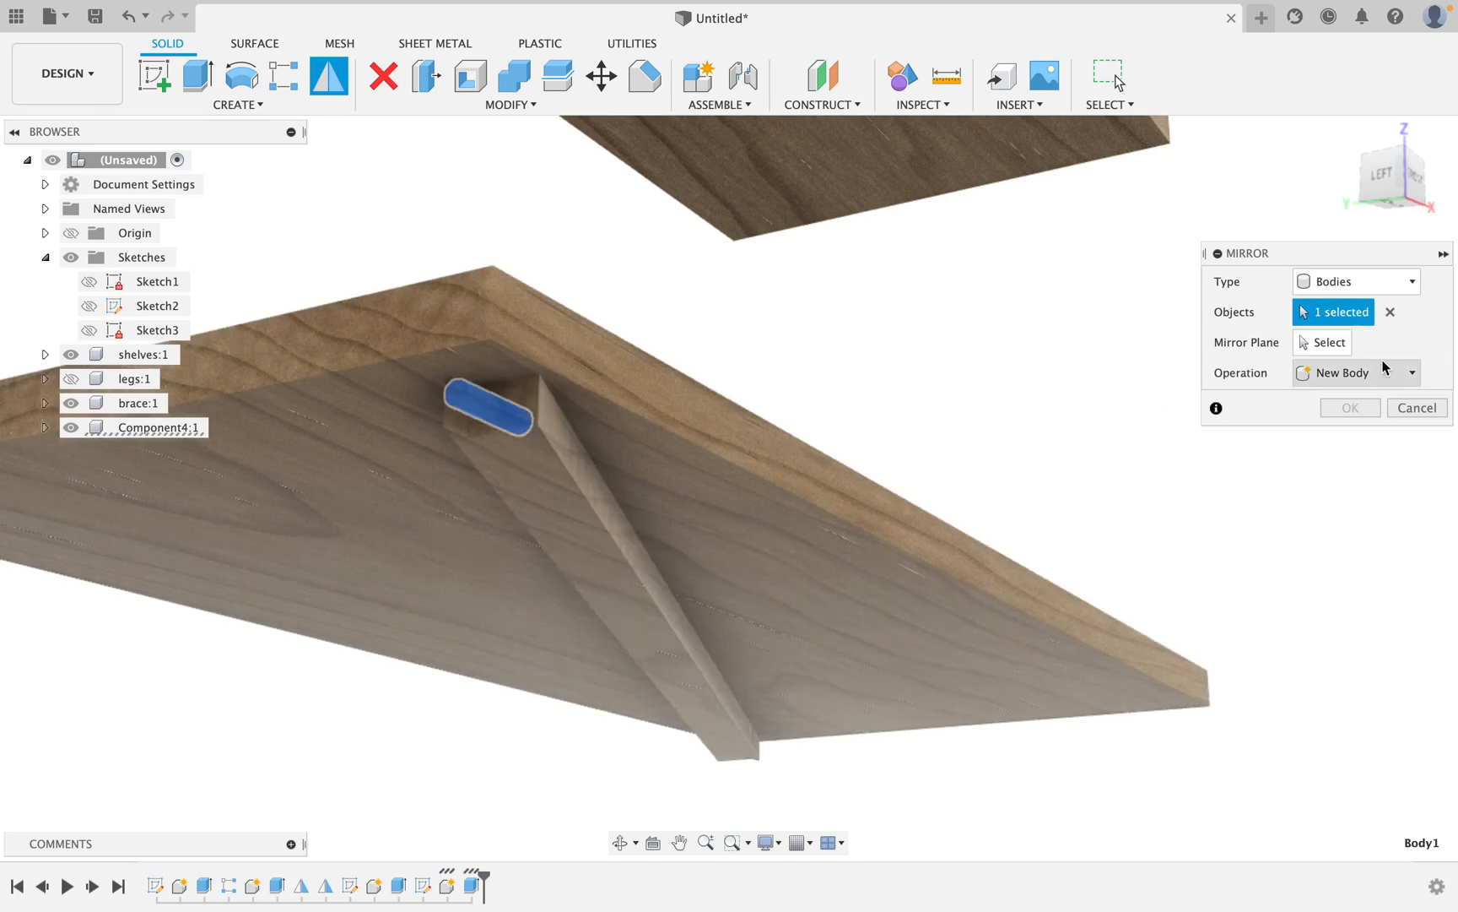
pyautogui.scroll(-10, 907, 665)
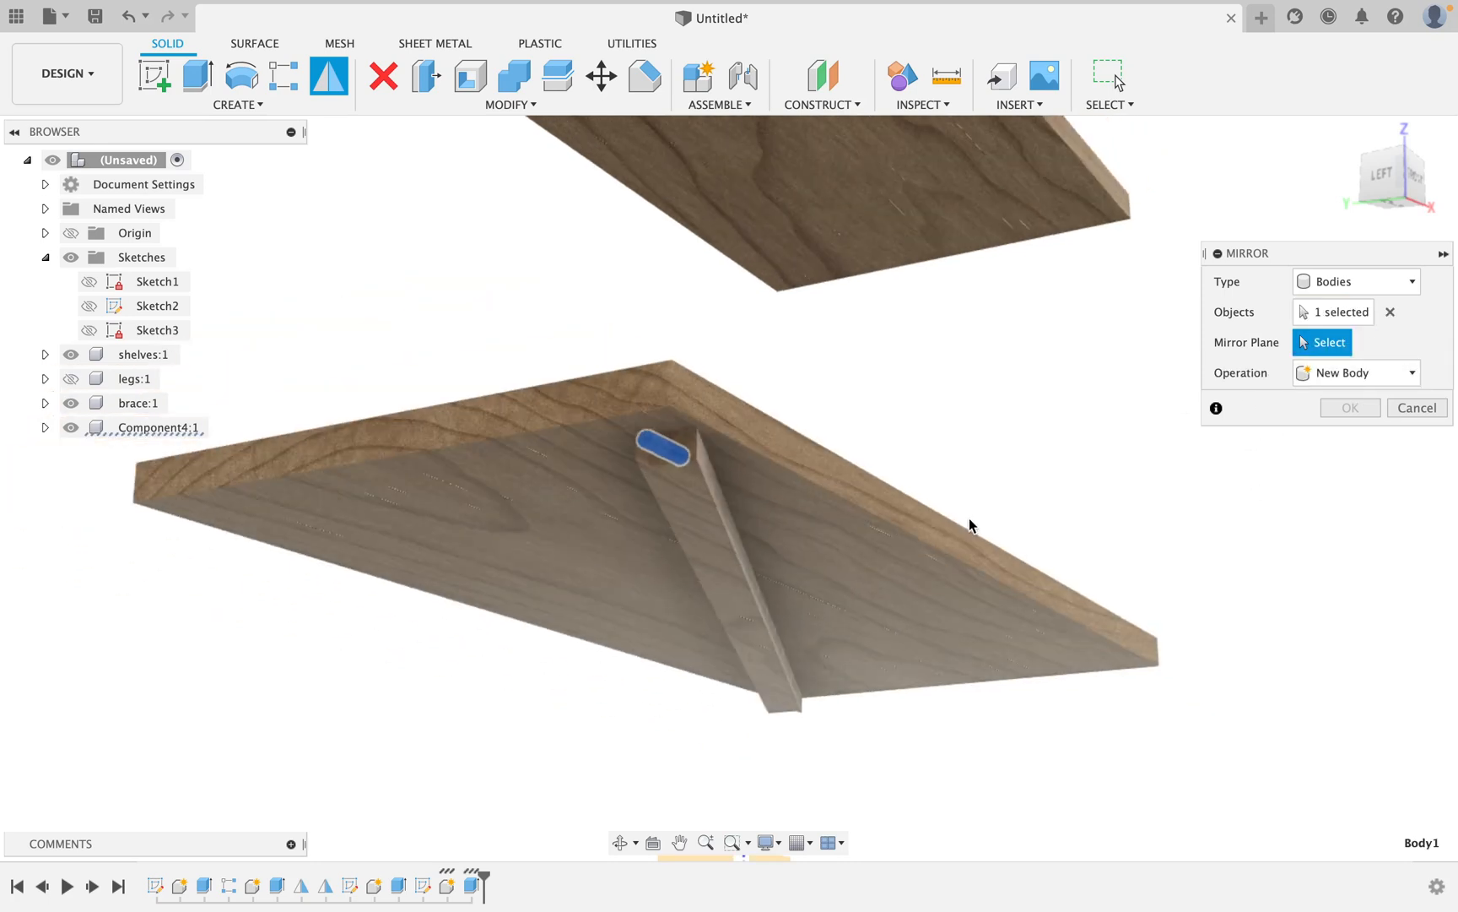
pyautogui.keyDown('shift'); pyautogui.moveTo(845, 758); pyautogui.dragTo(896, 784, button='middle'); pyautogui.keyUp('shift')
pyautogui.click(833, 767)
pyautogui.keyDown('shift'); pyautogui.moveTo(1124, 583); pyautogui.dragTo(1015, 533, button='middle'); pyautogui.keyUp('shift')
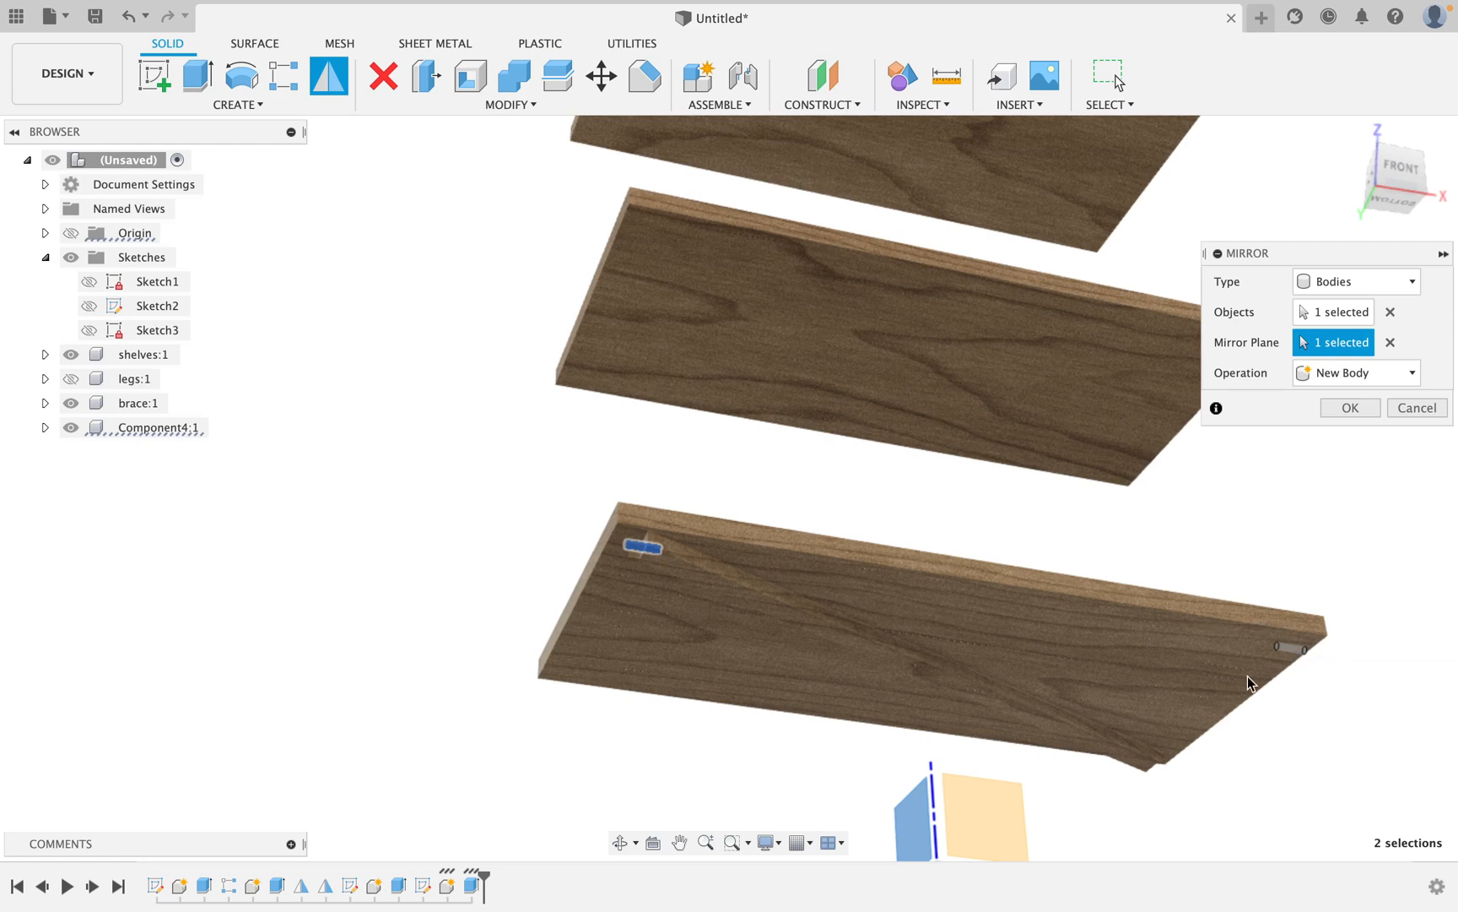
pyautogui.scroll(-3, 1240, 672)
pyautogui.moveTo(1241, 672); pyautogui.dragTo(1207, 589, button='middle')
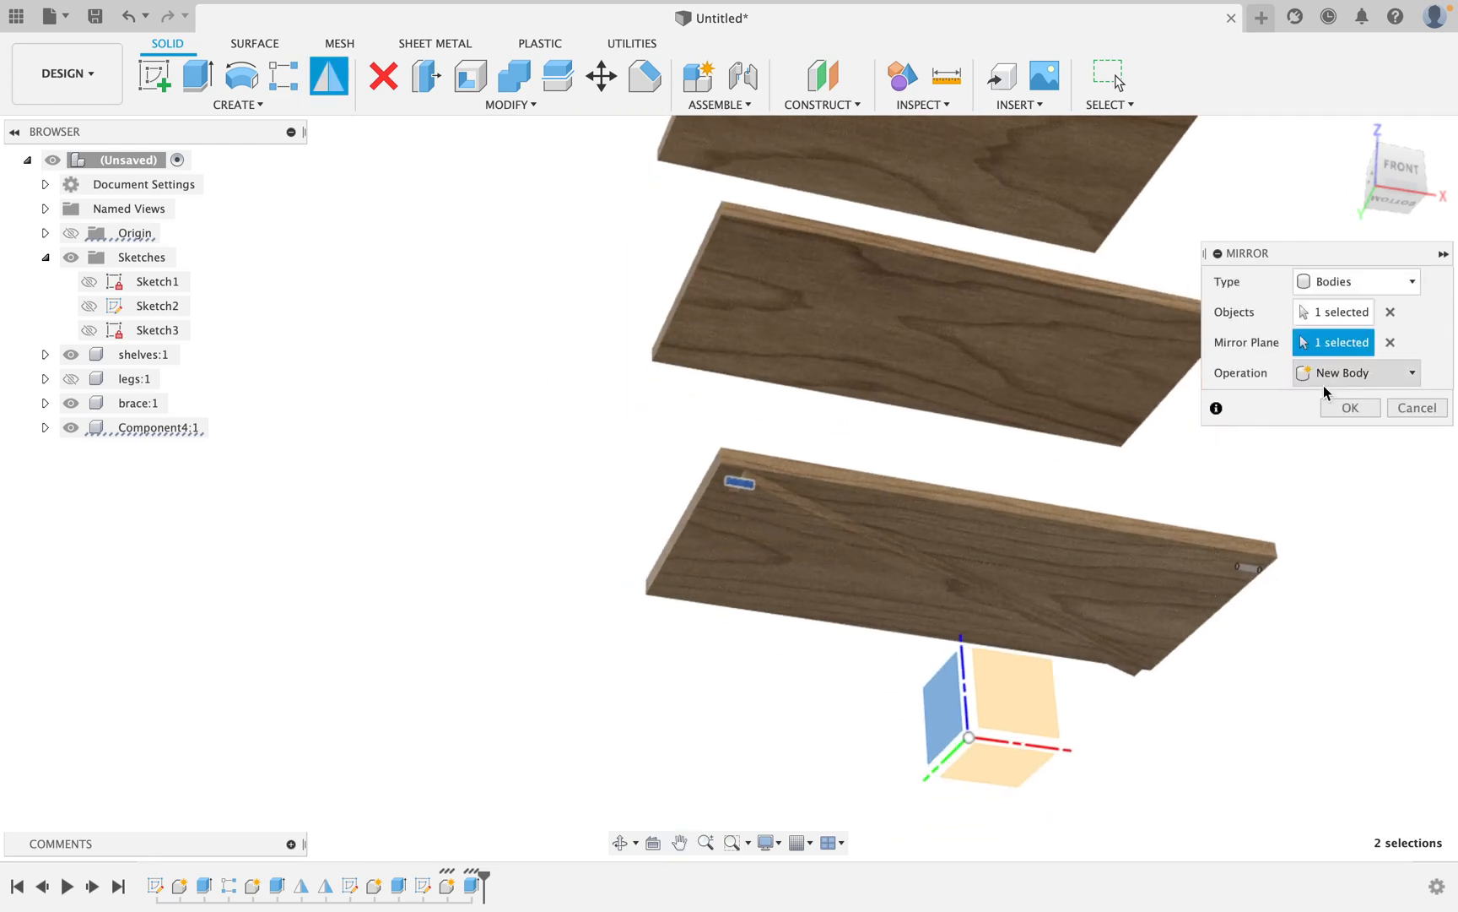
pyautogui.click(1371, 406)
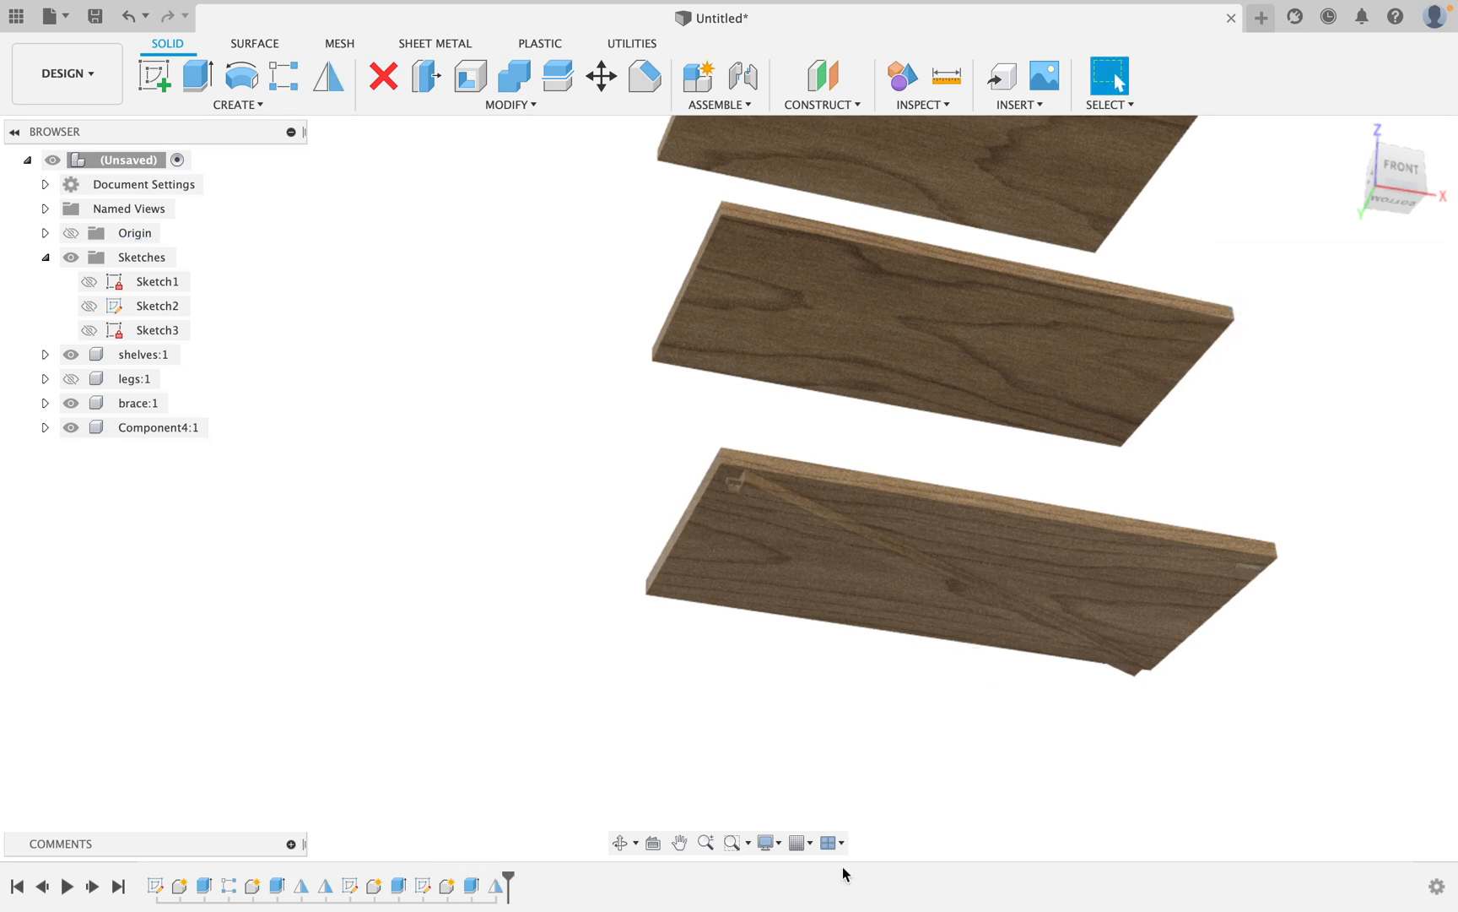
# Mirror both front dowels across the vertical origin plane parallel to the shelf's long edges, as new bodies at the rear corners.
pyautogui.rightClick(389, 160)
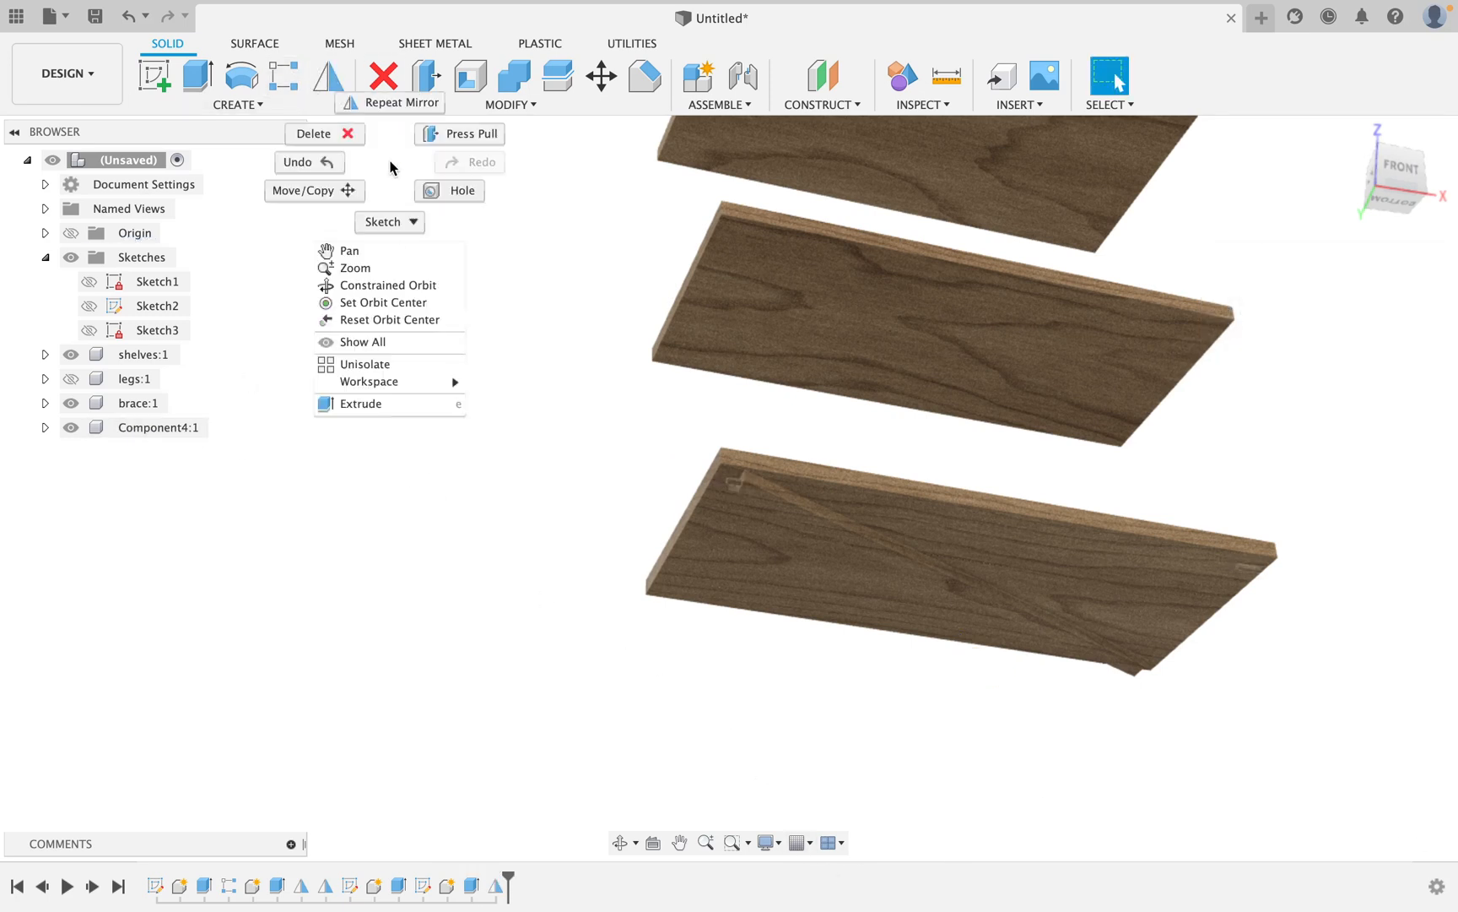
pyautogui.click(404, 106)
pyautogui.click(731, 482)
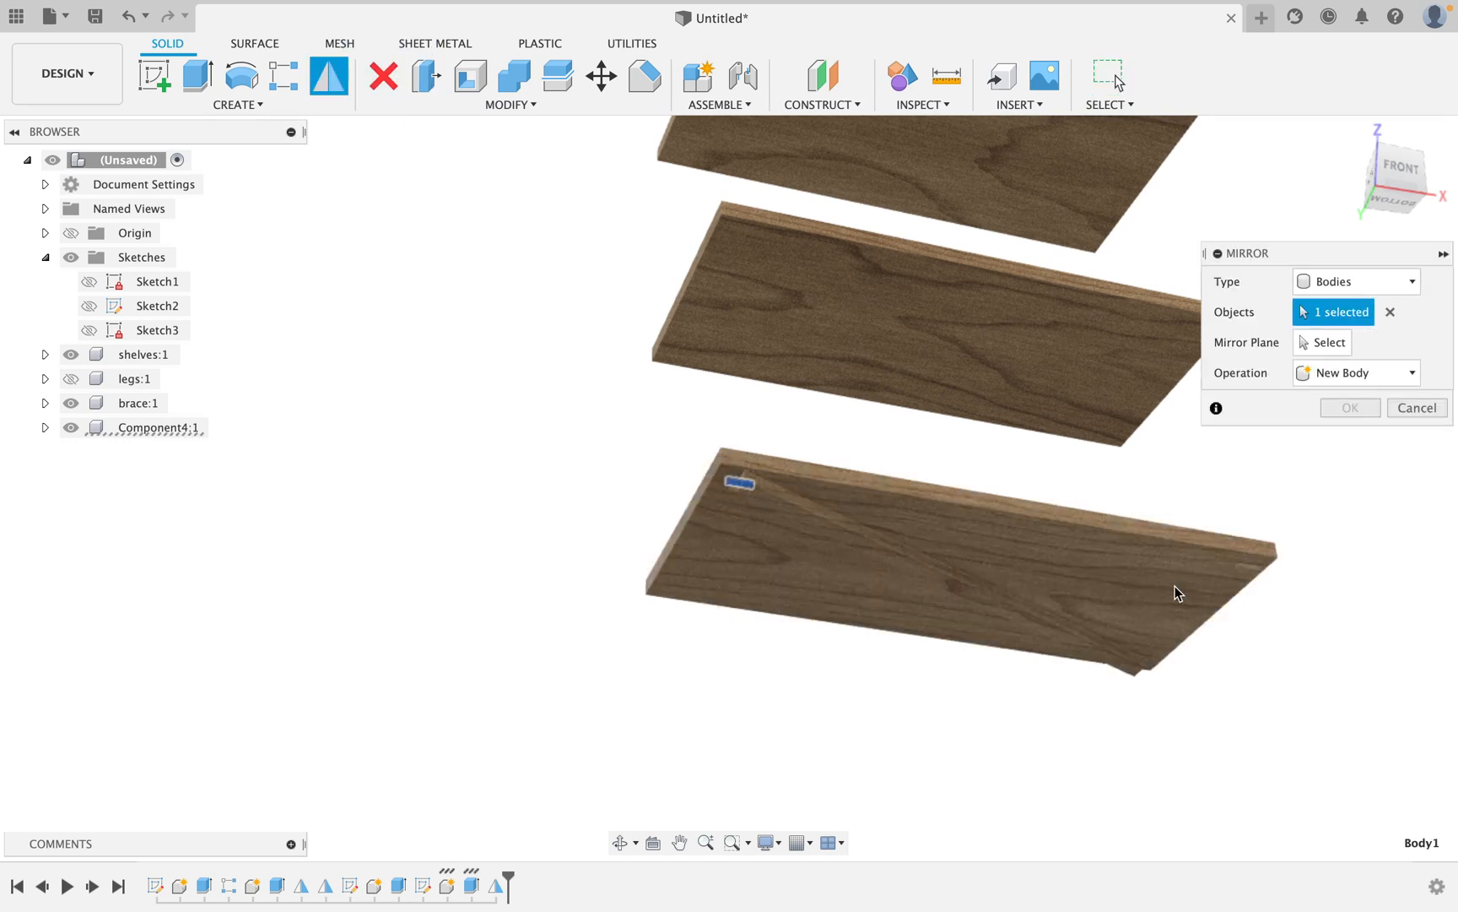
pyautogui.click(1321, 341)
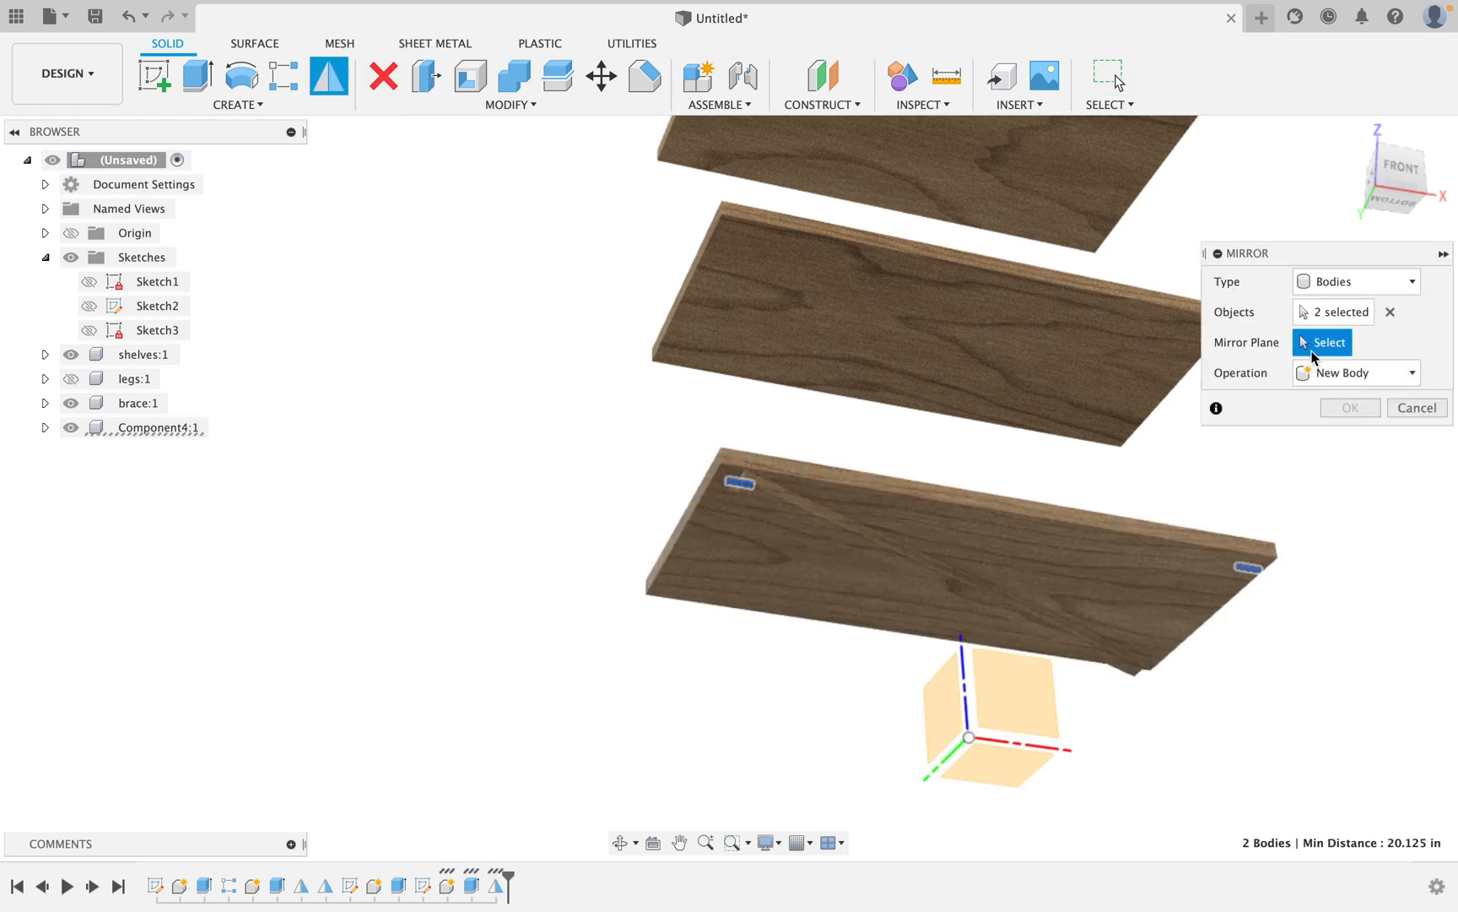
pyautogui.keyDown('shift'); pyautogui.moveTo(979, 726); pyautogui.dragTo(1015, 781, button='middle'); pyautogui.keyUp('shift')
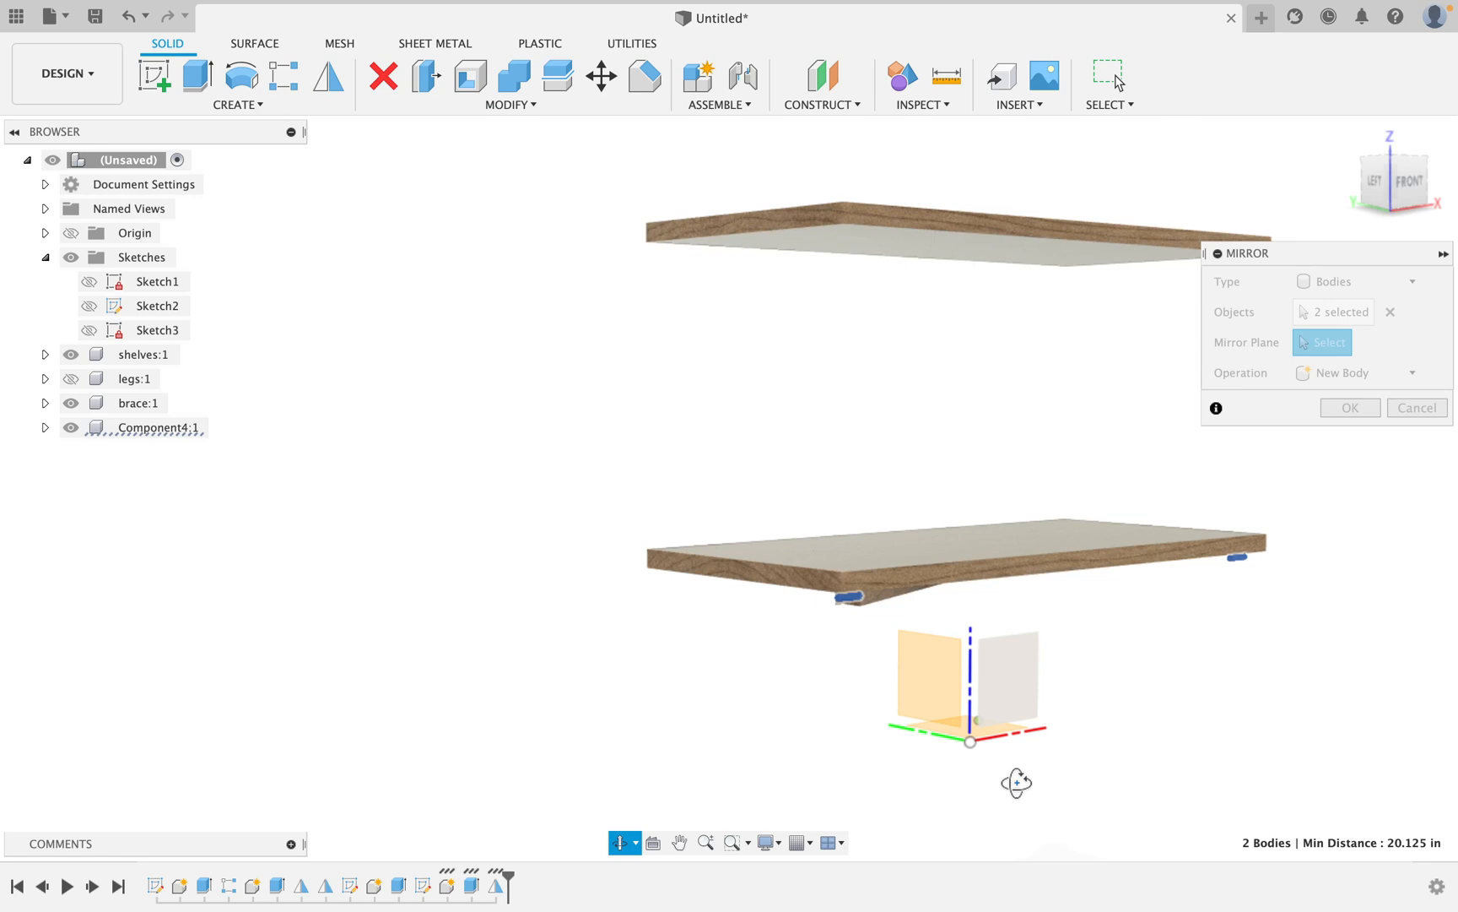
pyautogui.click(1025, 694)
pyautogui.keyDown('shift'); pyautogui.moveTo(1025, 694); pyautogui.dragTo(1117, 573, button='middle'); pyautogui.keyUp('shift')
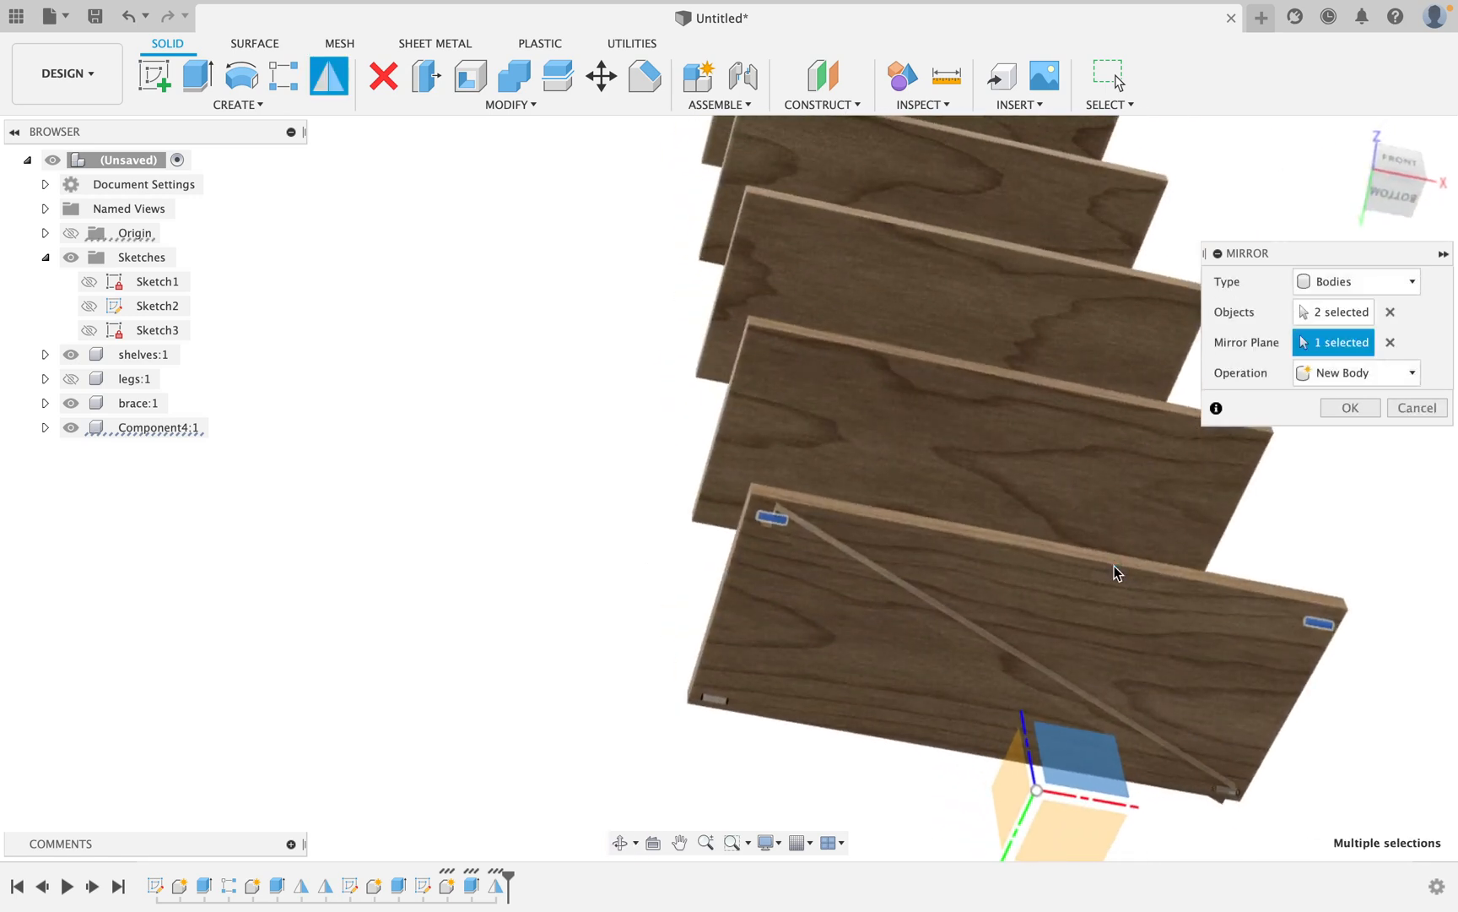
pyautogui.click(1349, 409)
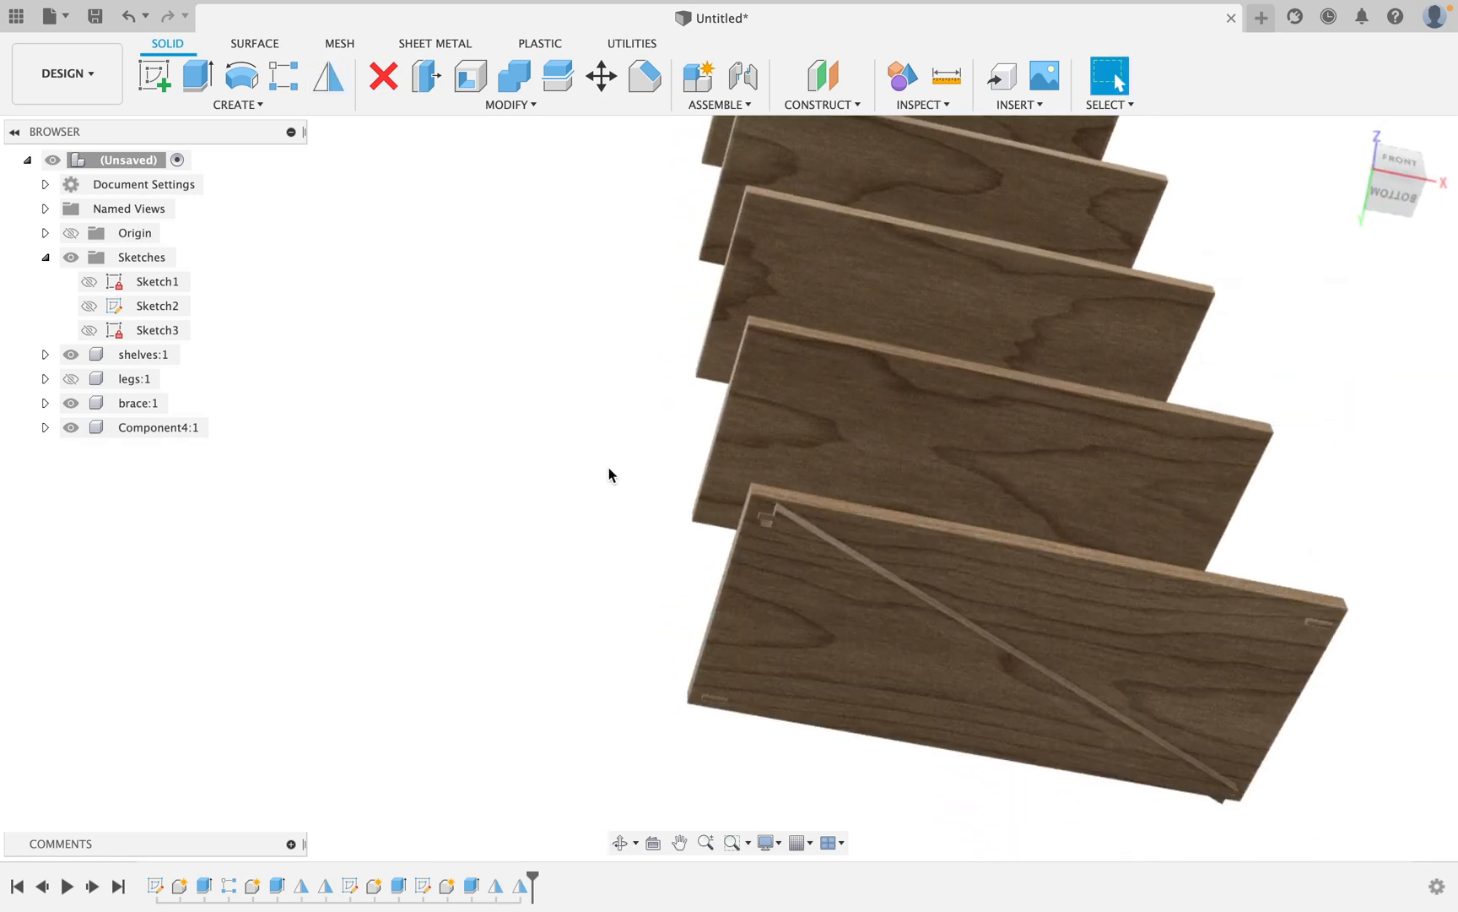
# Mirror the diagonal brace across the origin plane parallel to the shelf's long edges as a new body, forming a crossed pair.
pyautogui.rightClick(528, 390)
pyautogui.click(537, 326)
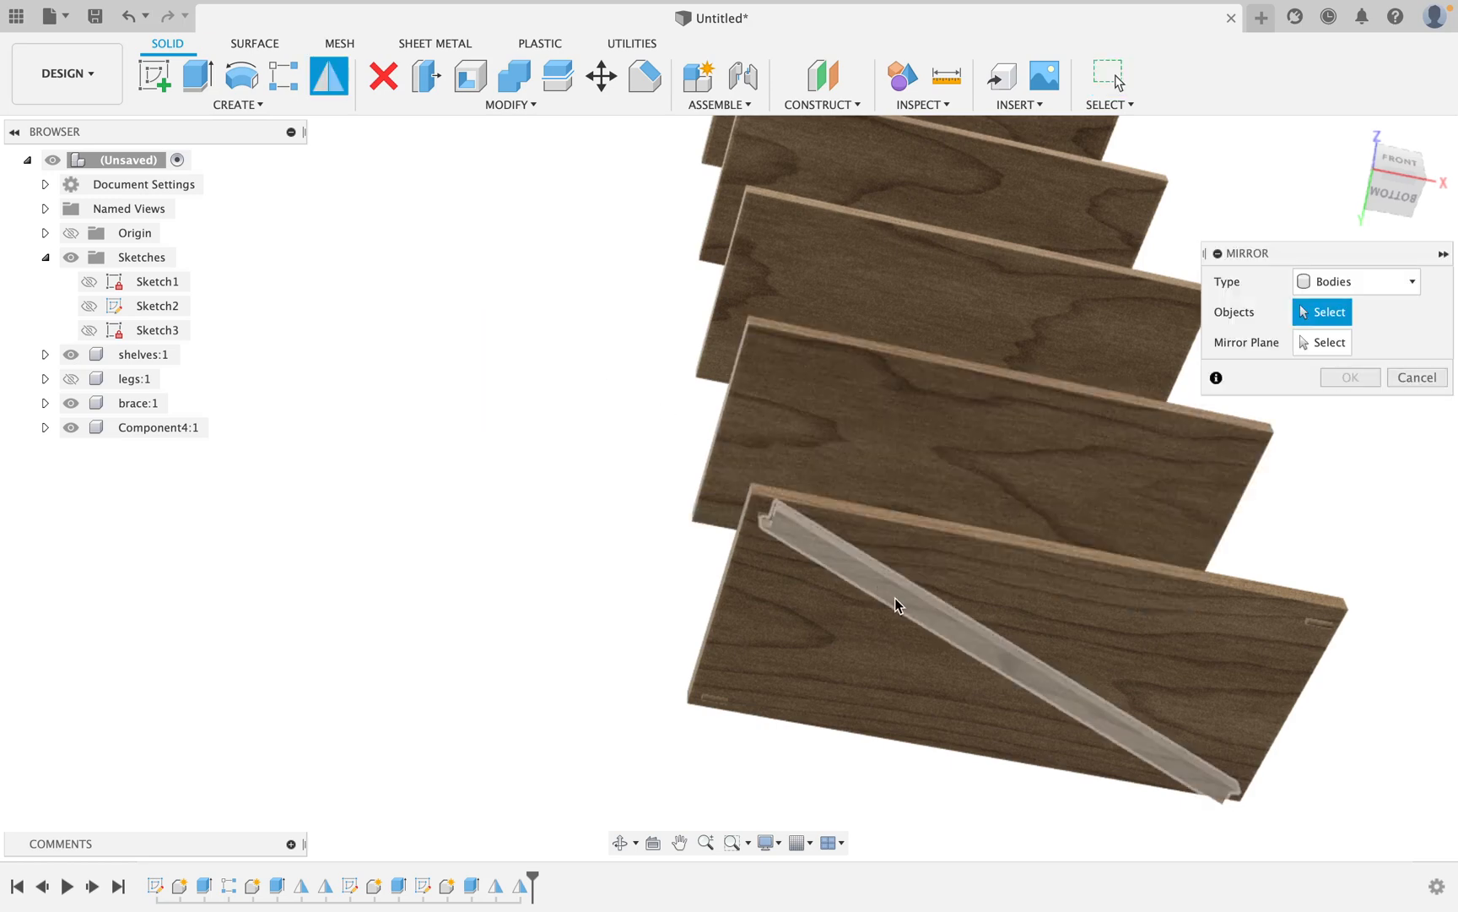
pyautogui.click(969, 642)
pyautogui.click(1320, 343)
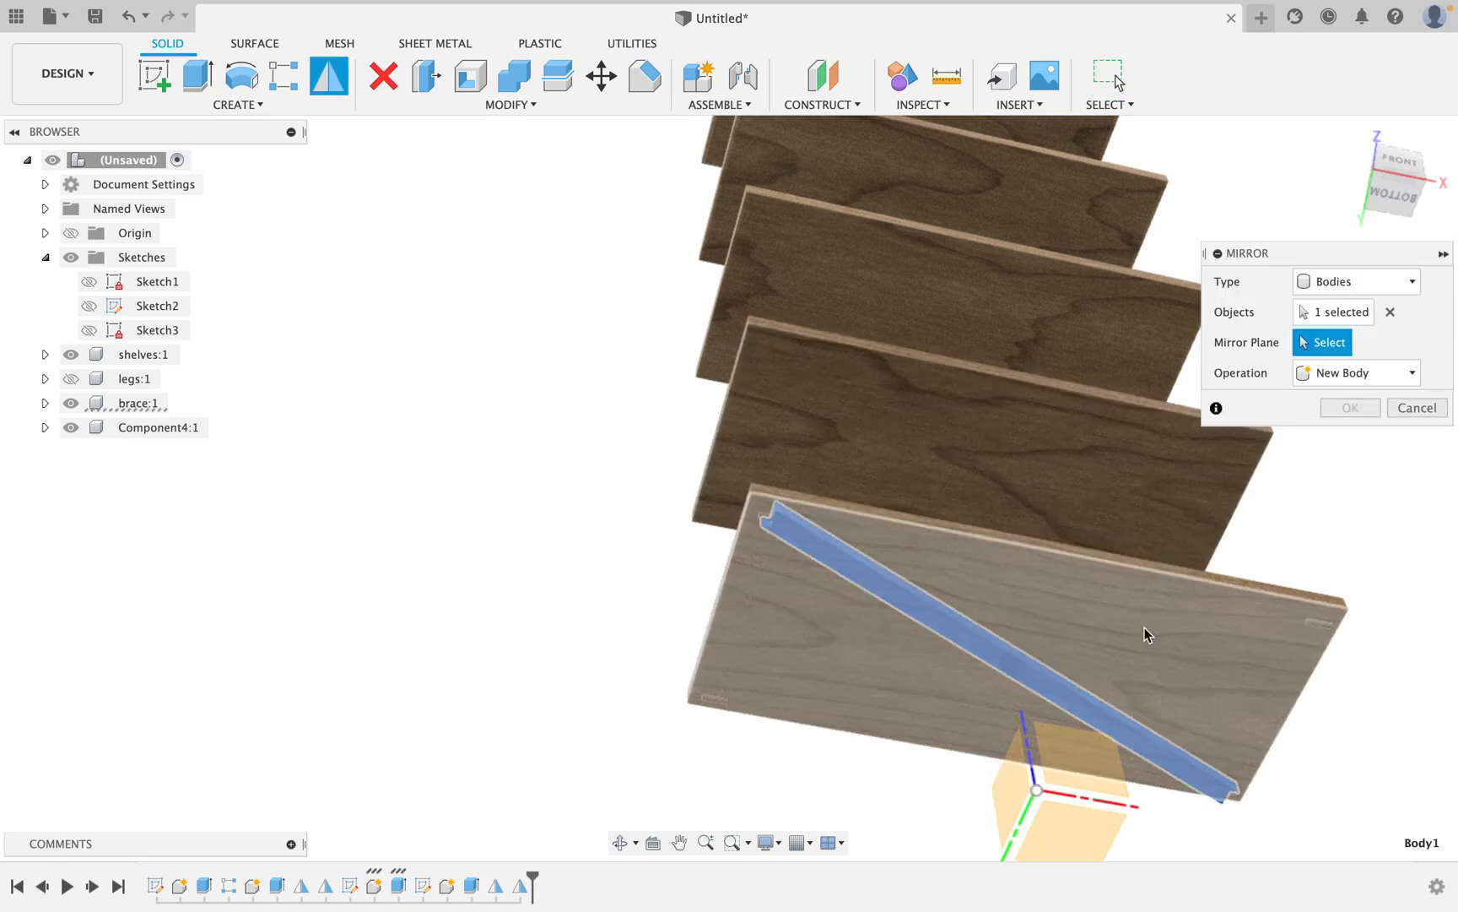
pyautogui.keyDown('shift'); pyautogui.moveTo(1105, 737); pyautogui.dragTo(1105, 800, button='middle'); pyautogui.keyUp('shift')
pyautogui.click(1100, 793)
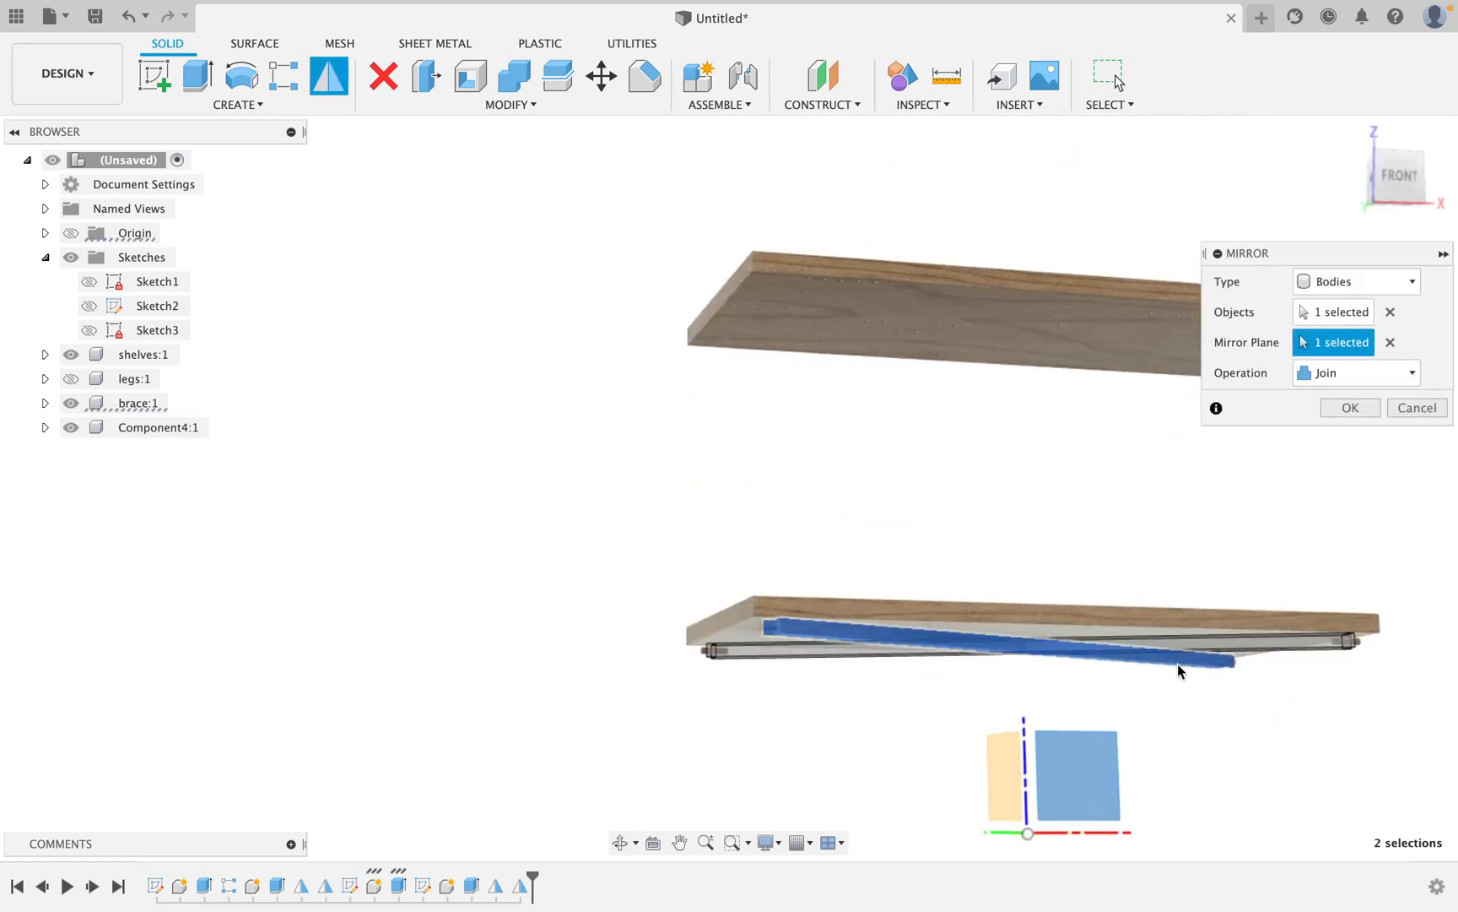
pyautogui.keyDown('shift'); pyautogui.moveTo(1214, 586); pyautogui.dragTo(1268, 436, button='middle'); pyautogui.keyUp('shift')
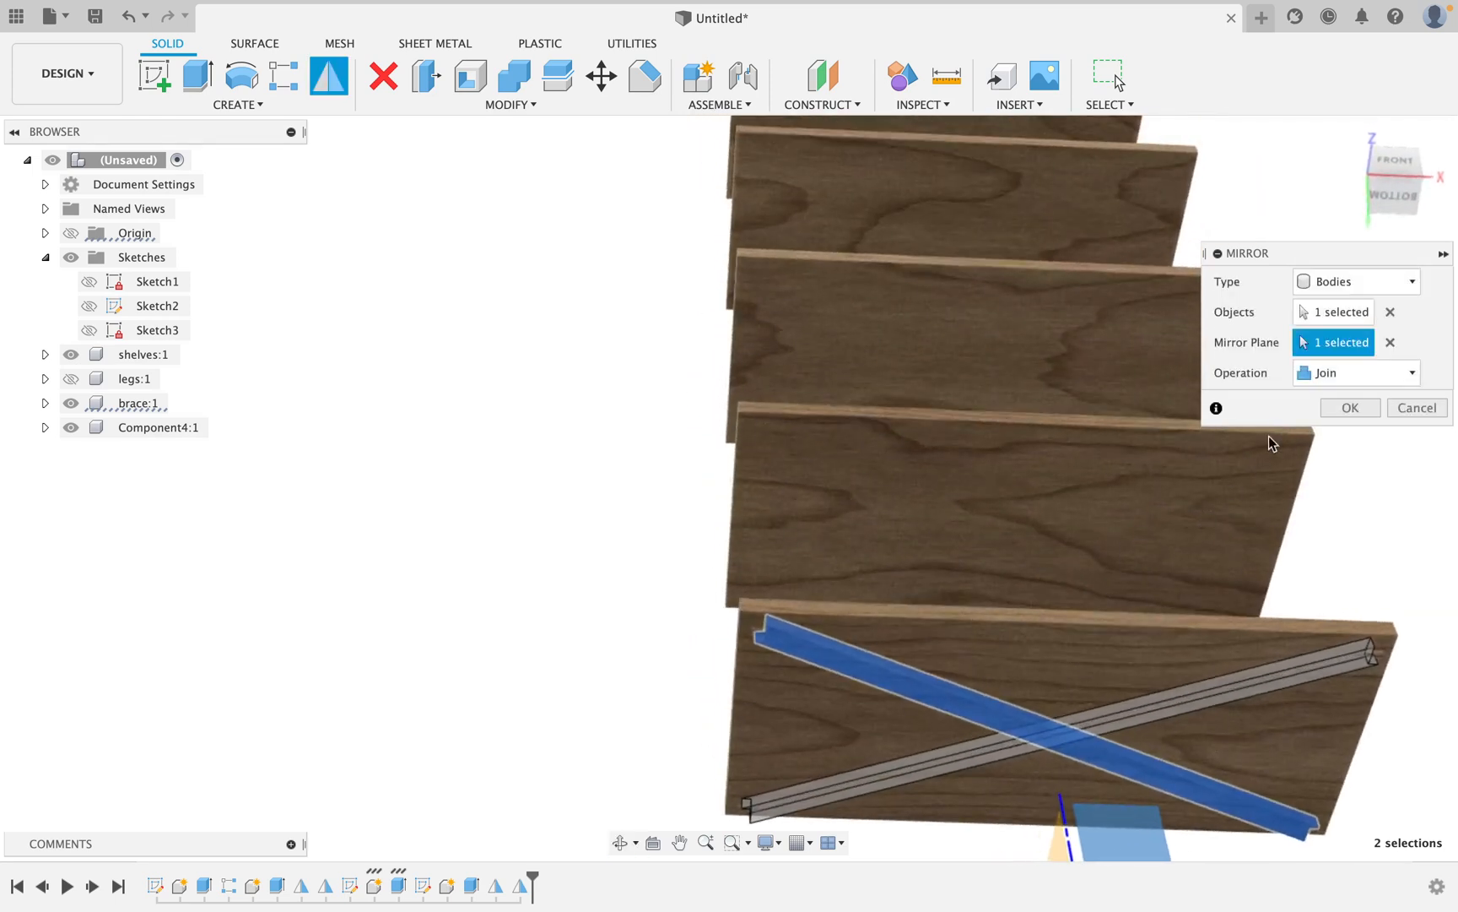
pyautogui.click(1347, 372)
pyautogui.click(1344, 402)
pyautogui.click(1349, 408)
# Hide the shelves component to expose the crossed braces.
pyautogui.keyDown('shift'); pyautogui.moveTo(993, 661); pyautogui.dragTo(952, 616, button='middle'); pyautogui.keyUp('shift')
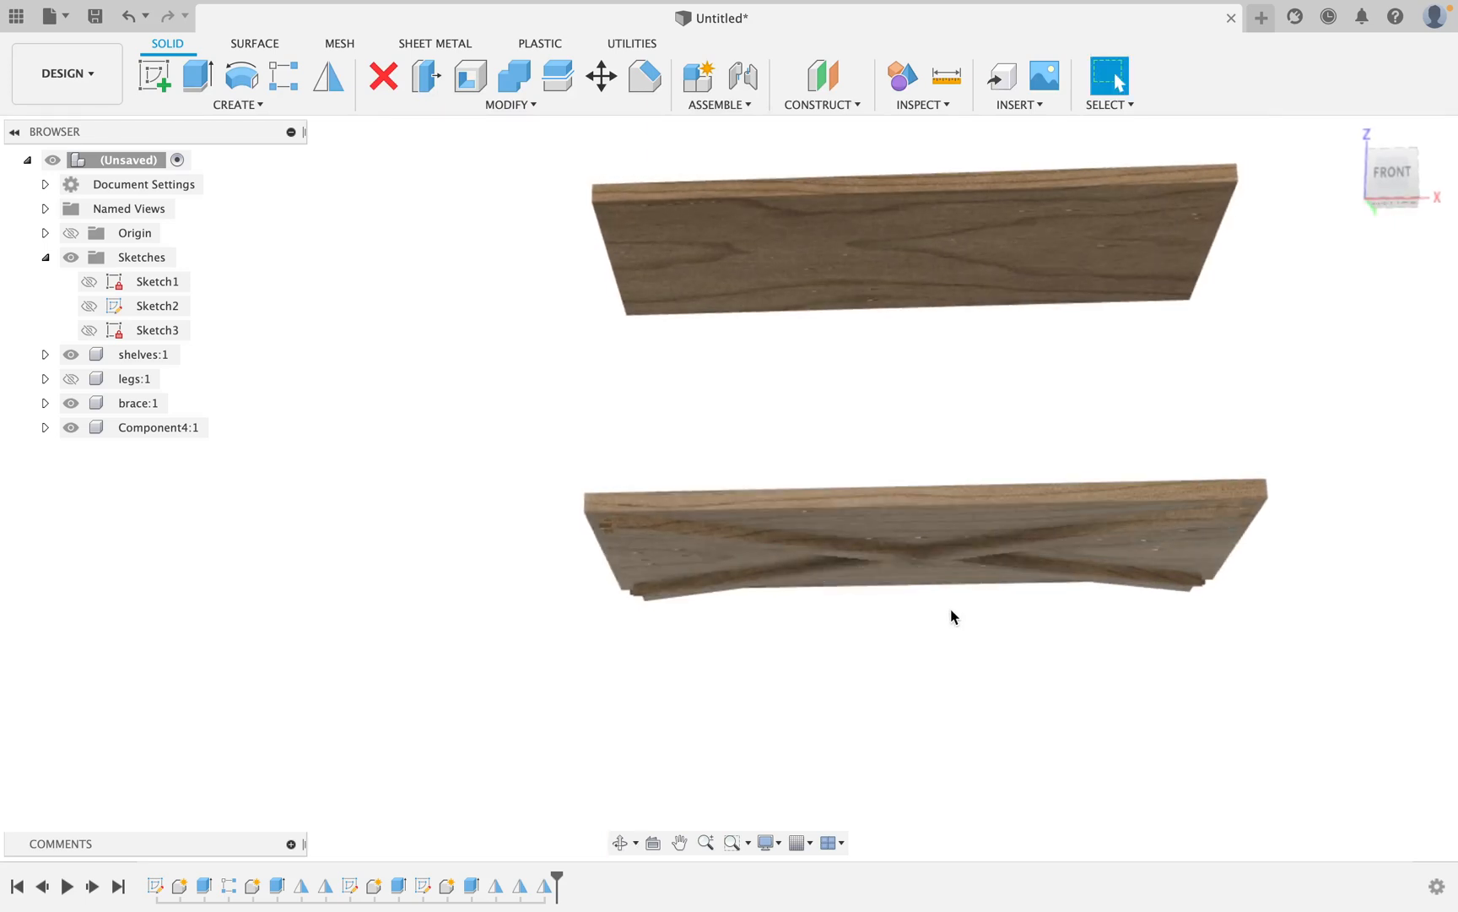
pyautogui.scroll(5, 937, 595)
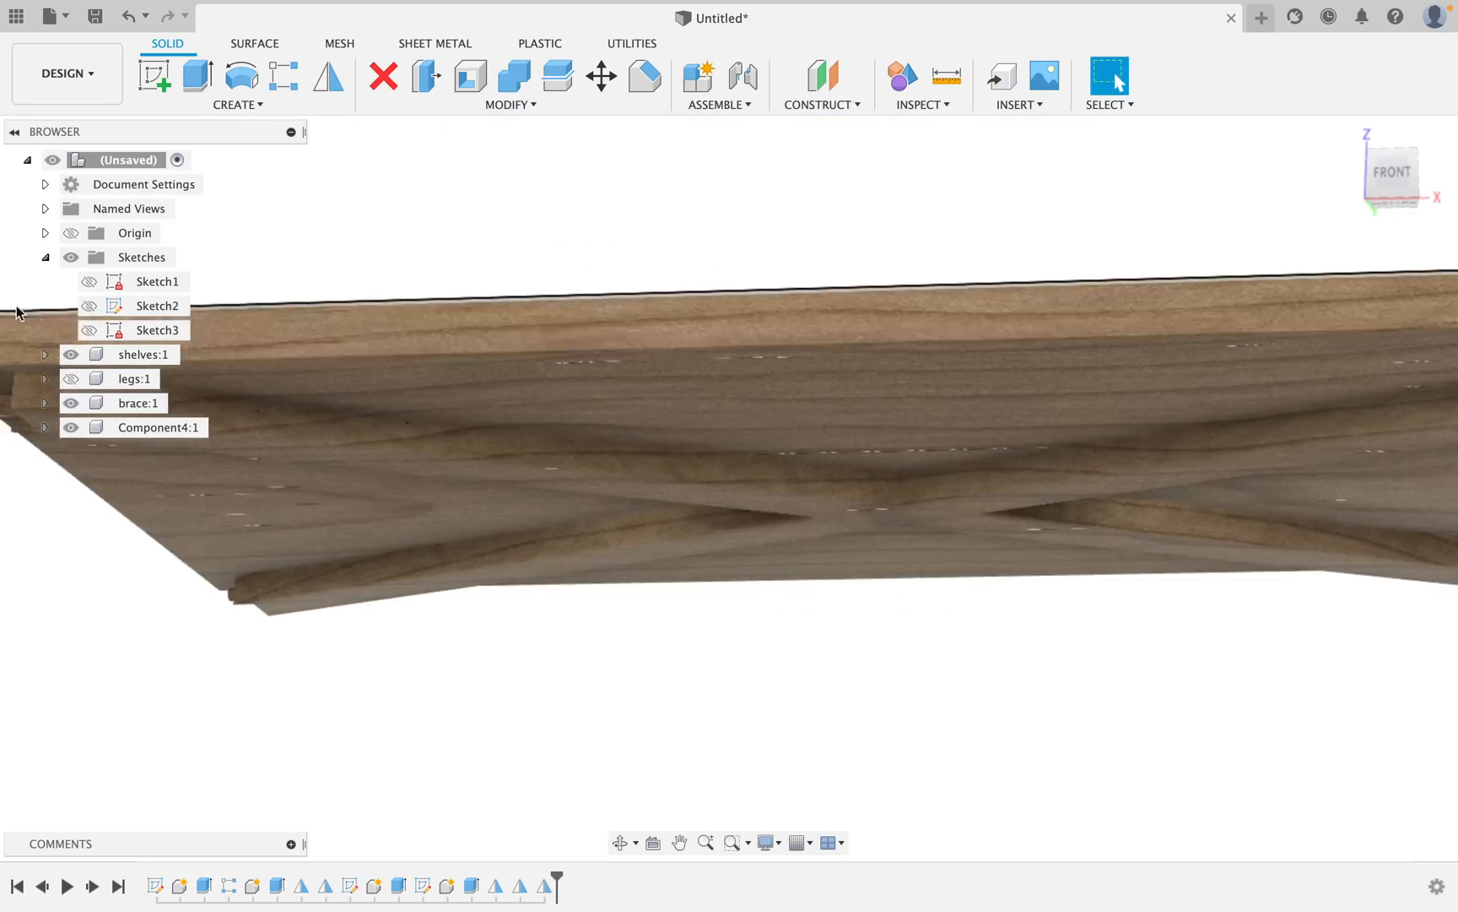
pyautogui.click(72, 355)
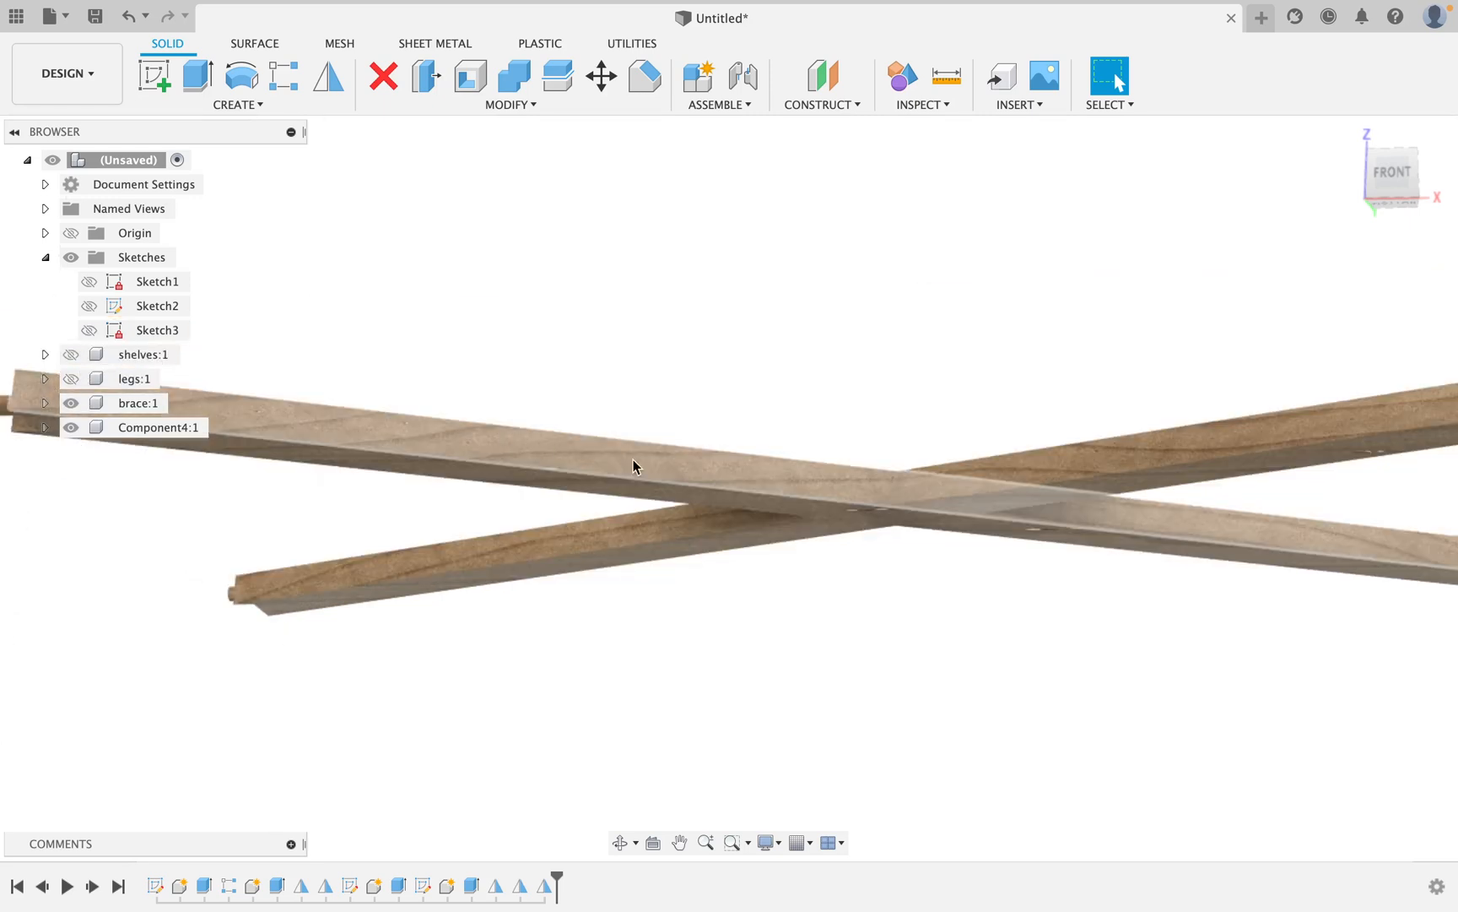
pyautogui.keyDown('shift'); pyautogui.moveTo(634, 465); pyautogui.dragTo(745, 534, button='middle'); pyautogui.keyUp('shift')
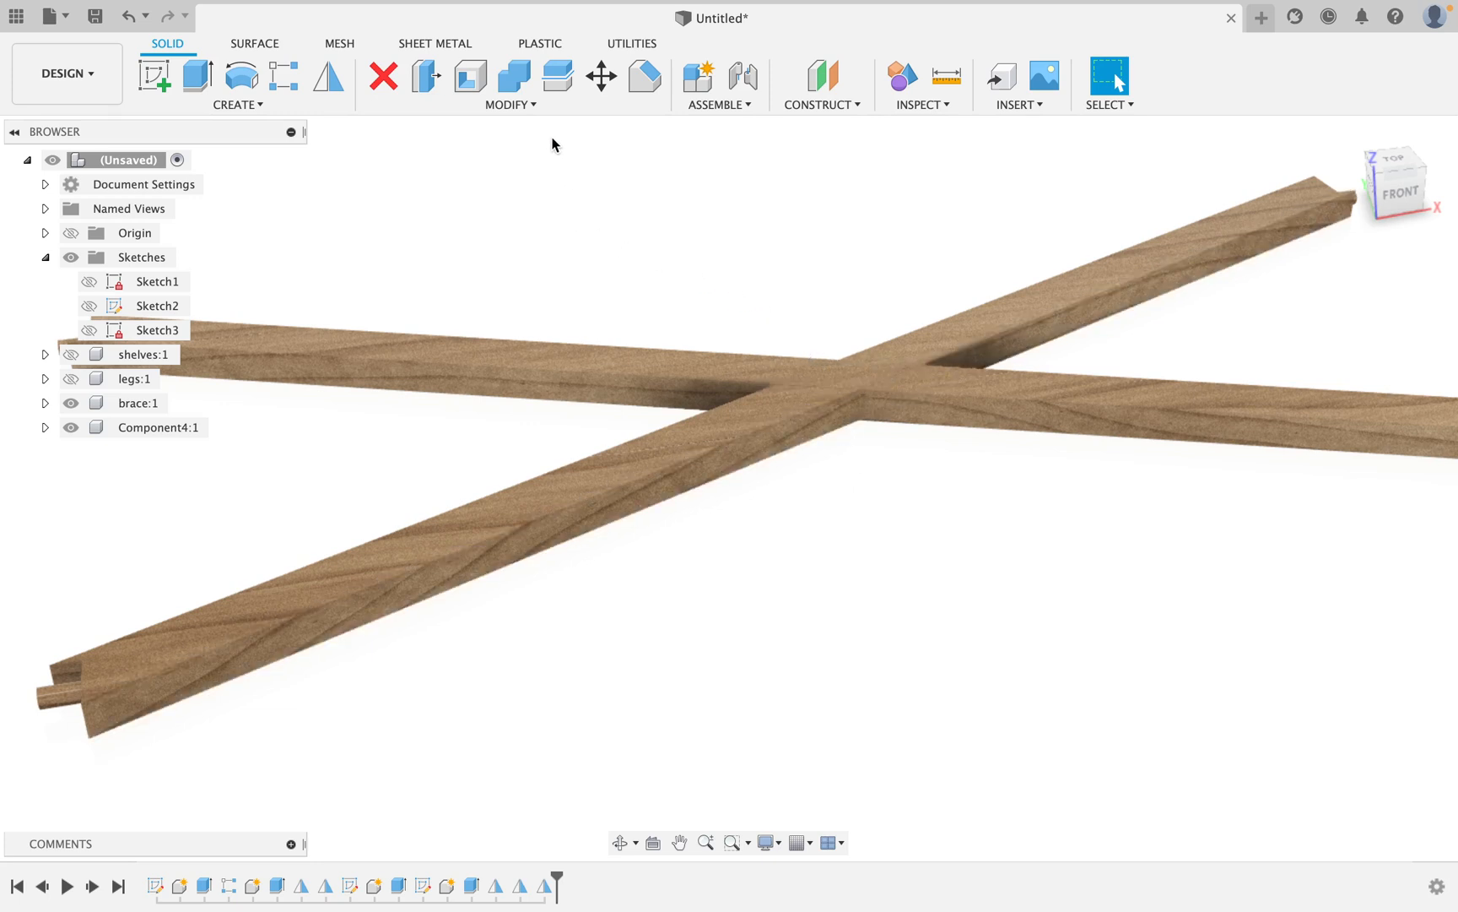
# Split the first diagonal brace with the two long side faces of the brace crossing it, separating the overlap piece.
pyautogui.click(563, 98)
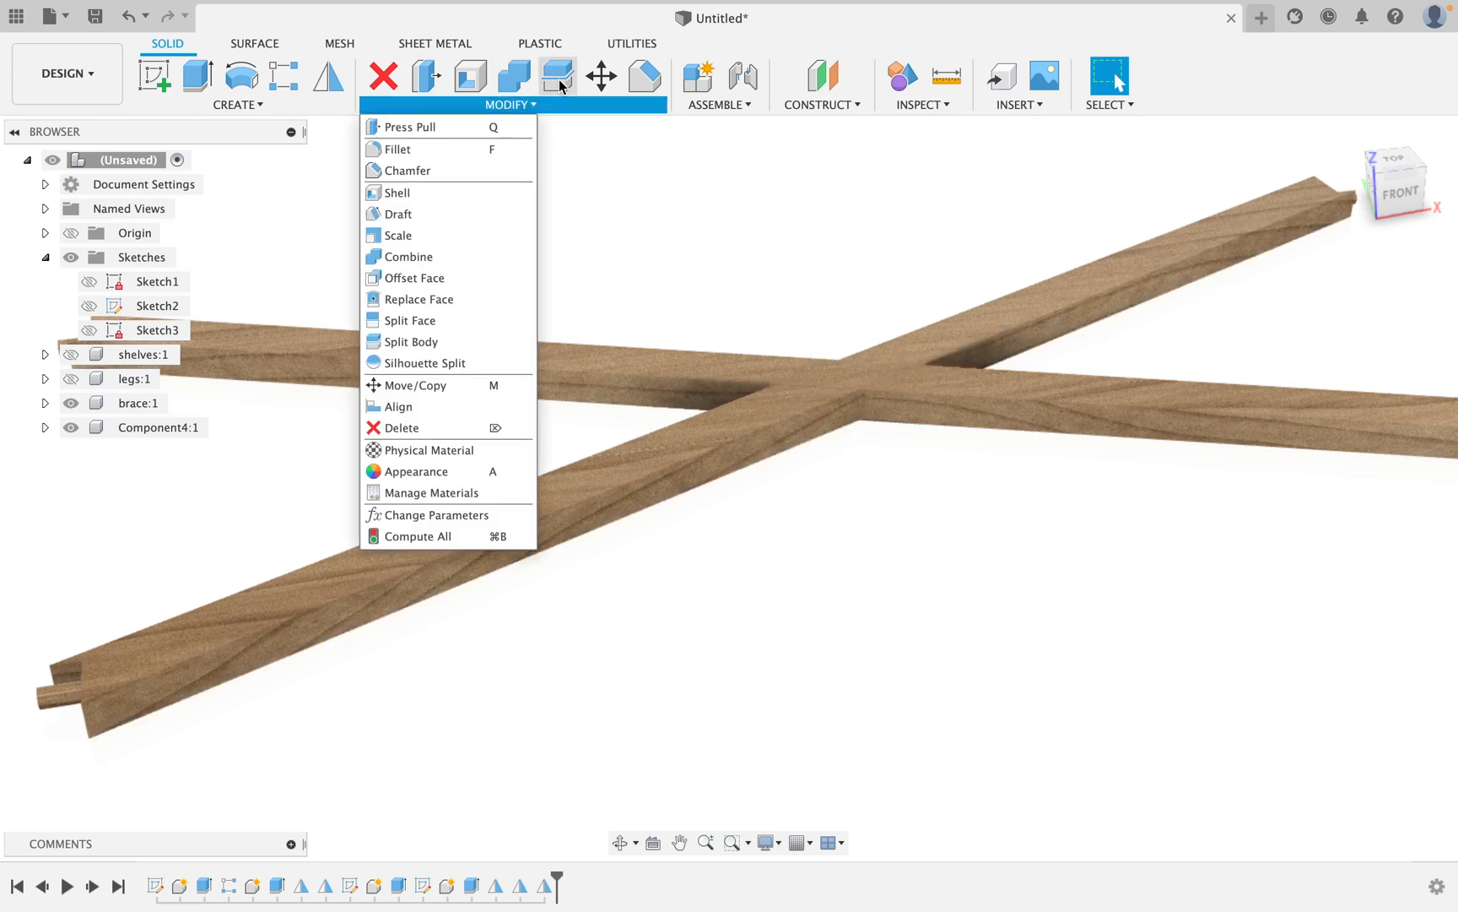
pyautogui.click(562, 86)
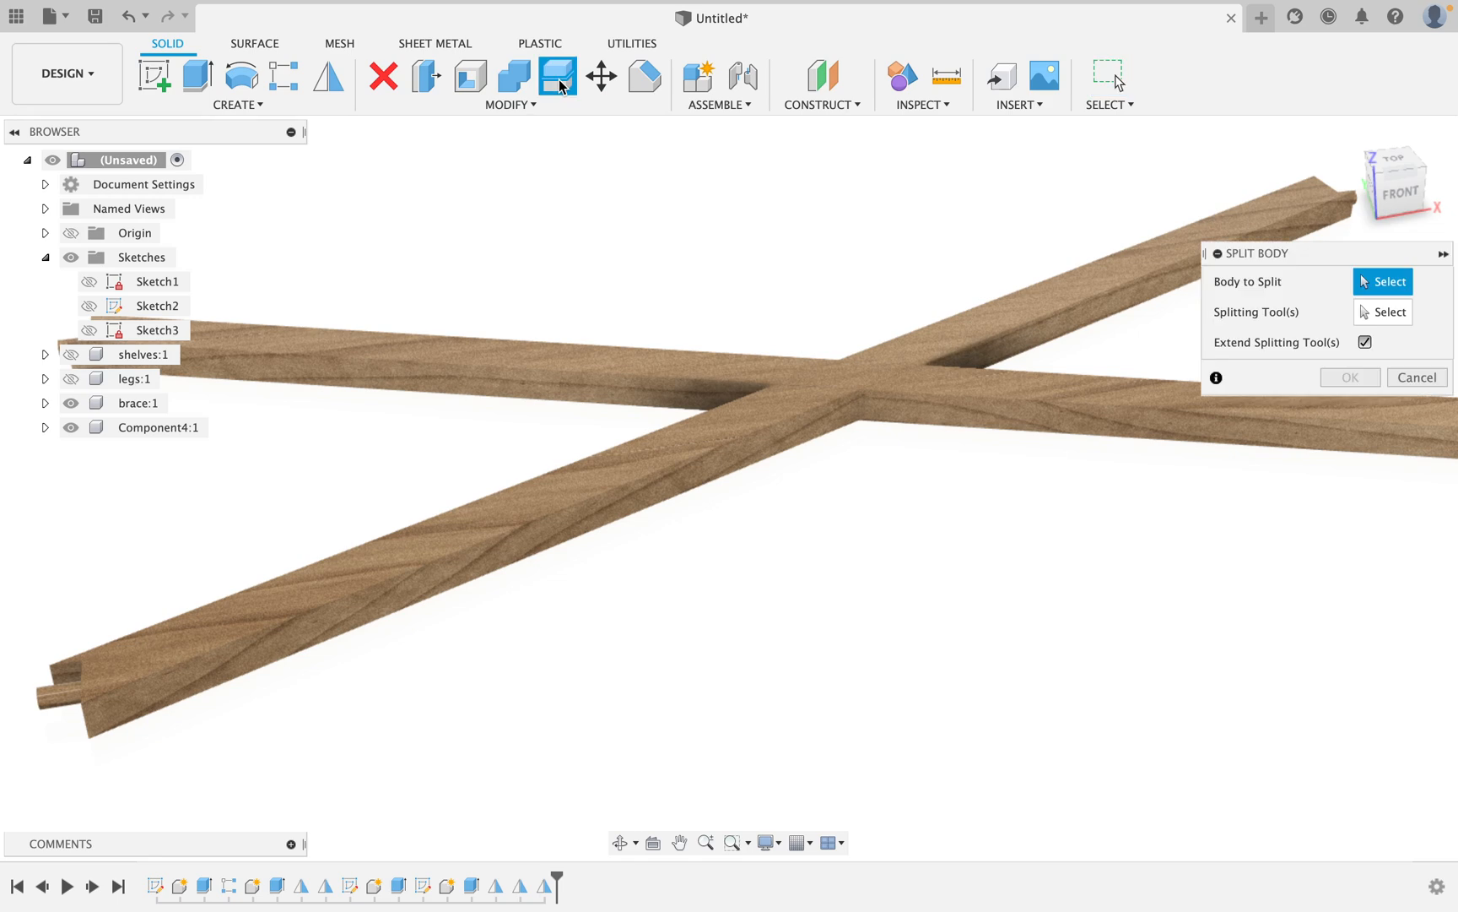
pyautogui.click(833, 380)
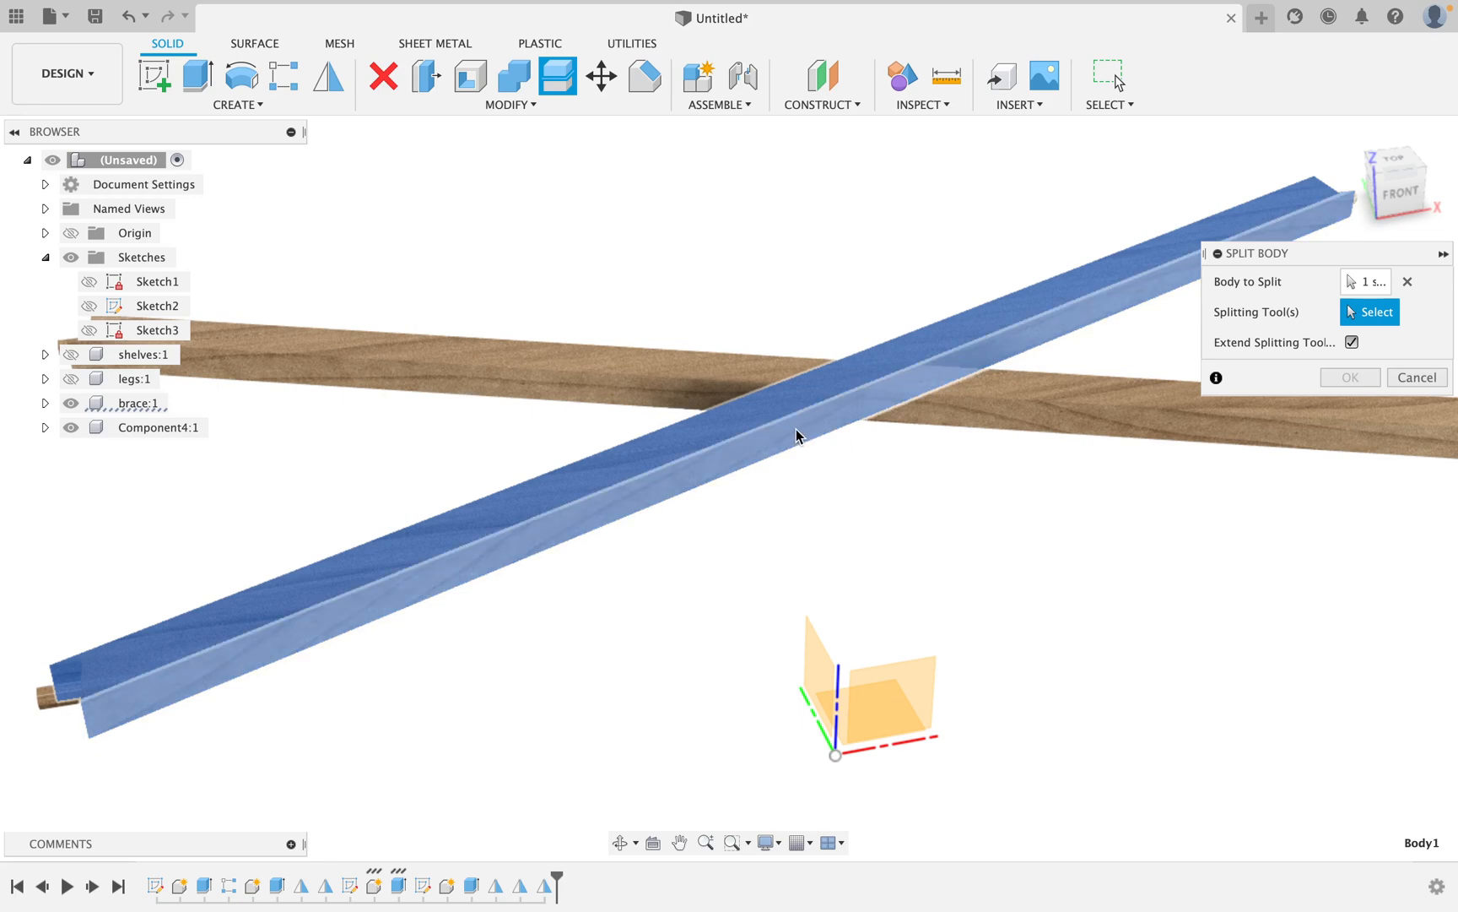
pyautogui.click(1031, 381)
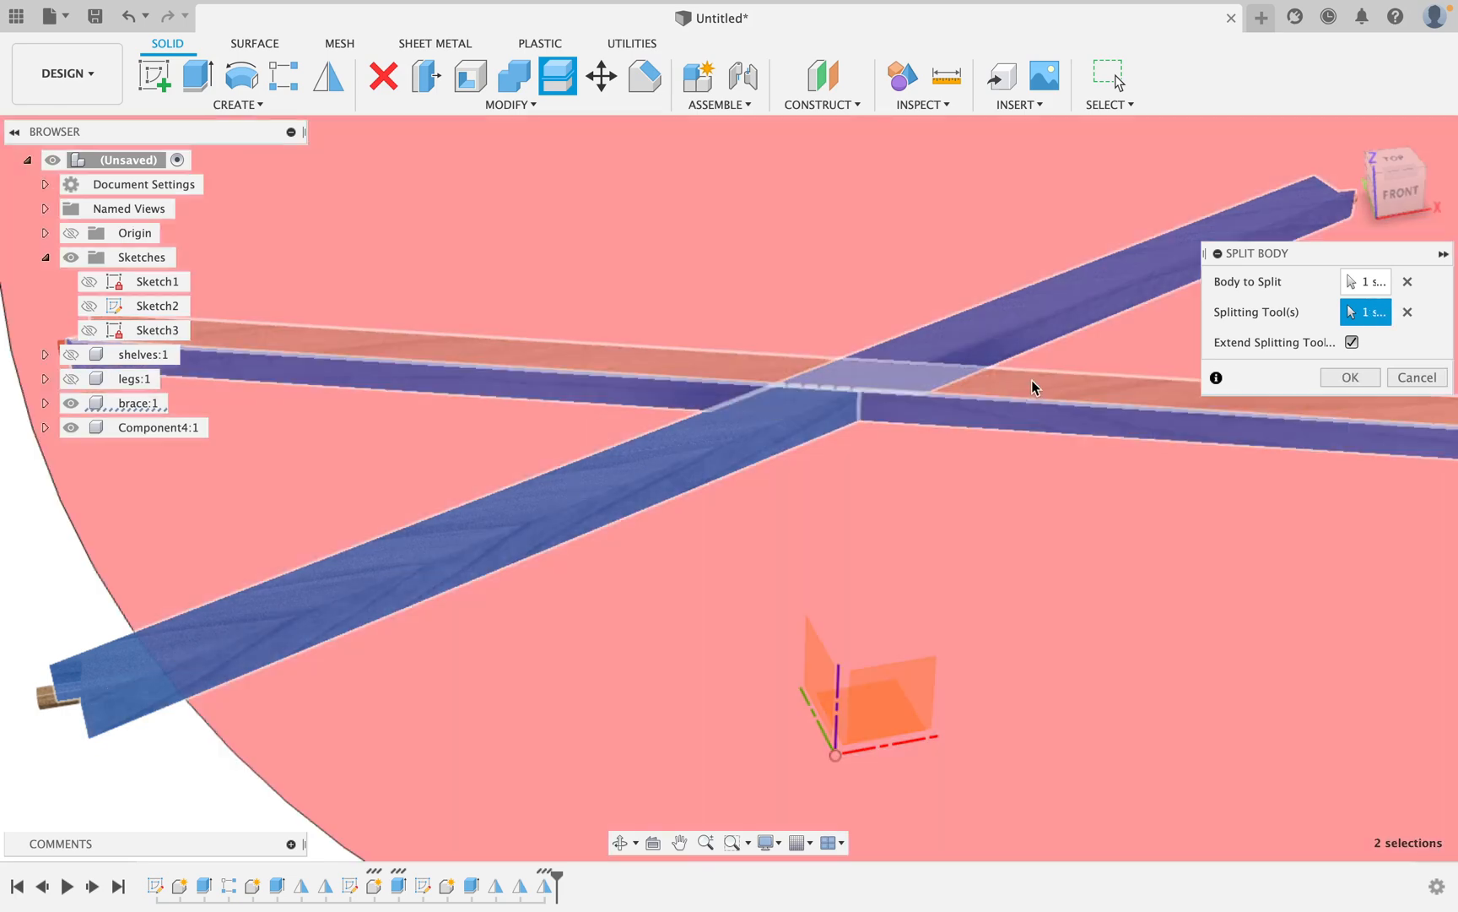
pyautogui.keyDown('shift'); pyautogui.moveTo(1032, 380); pyautogui.dragTo(713, 296, button='middle'); pyautogui.keyUp('shift')
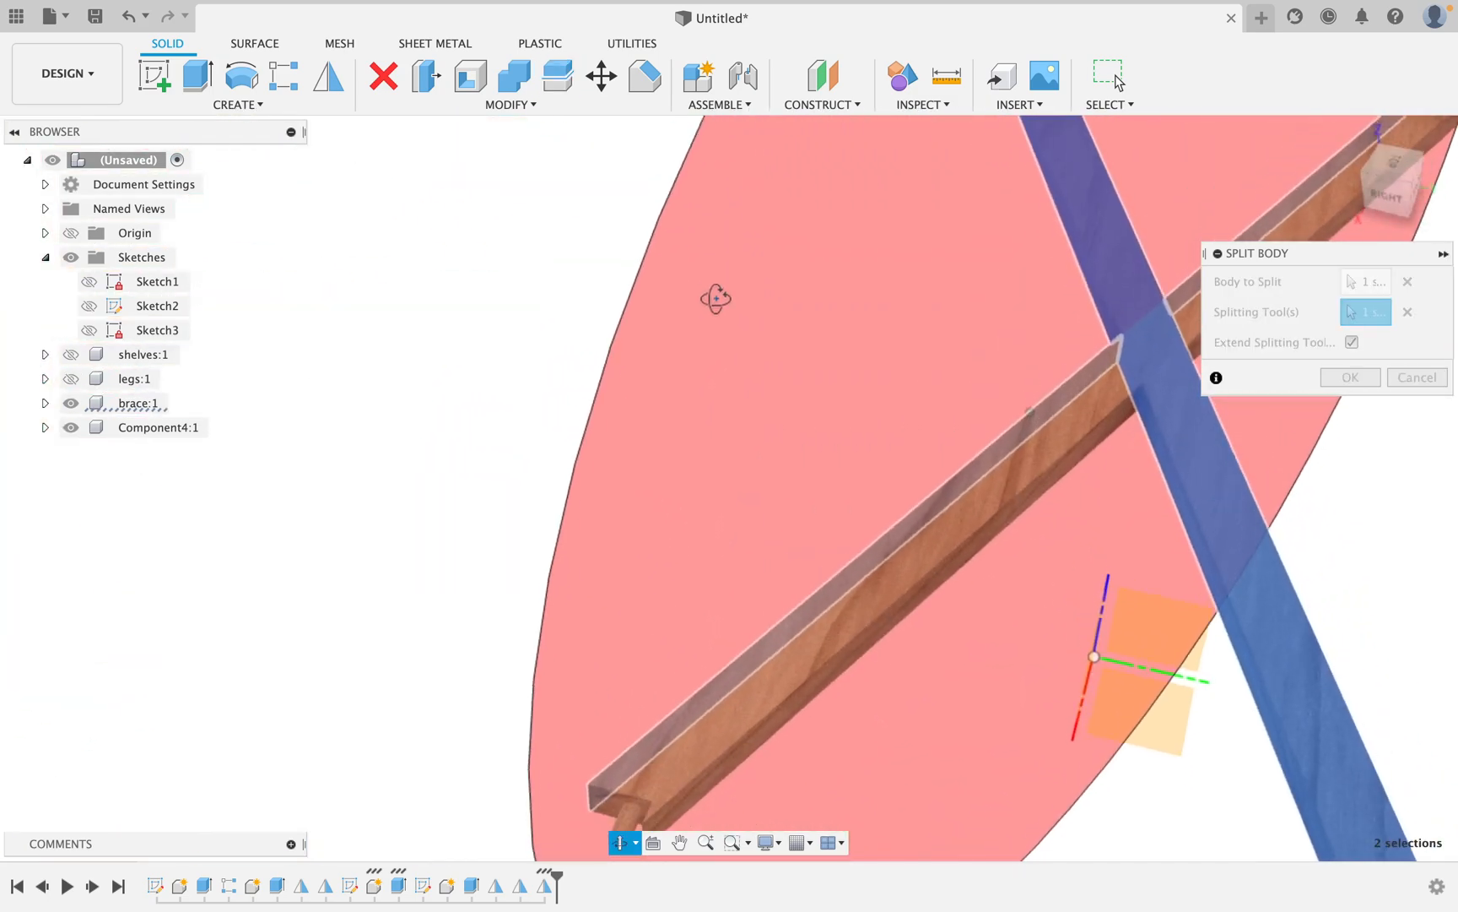
pyautogui.click(993, 525)
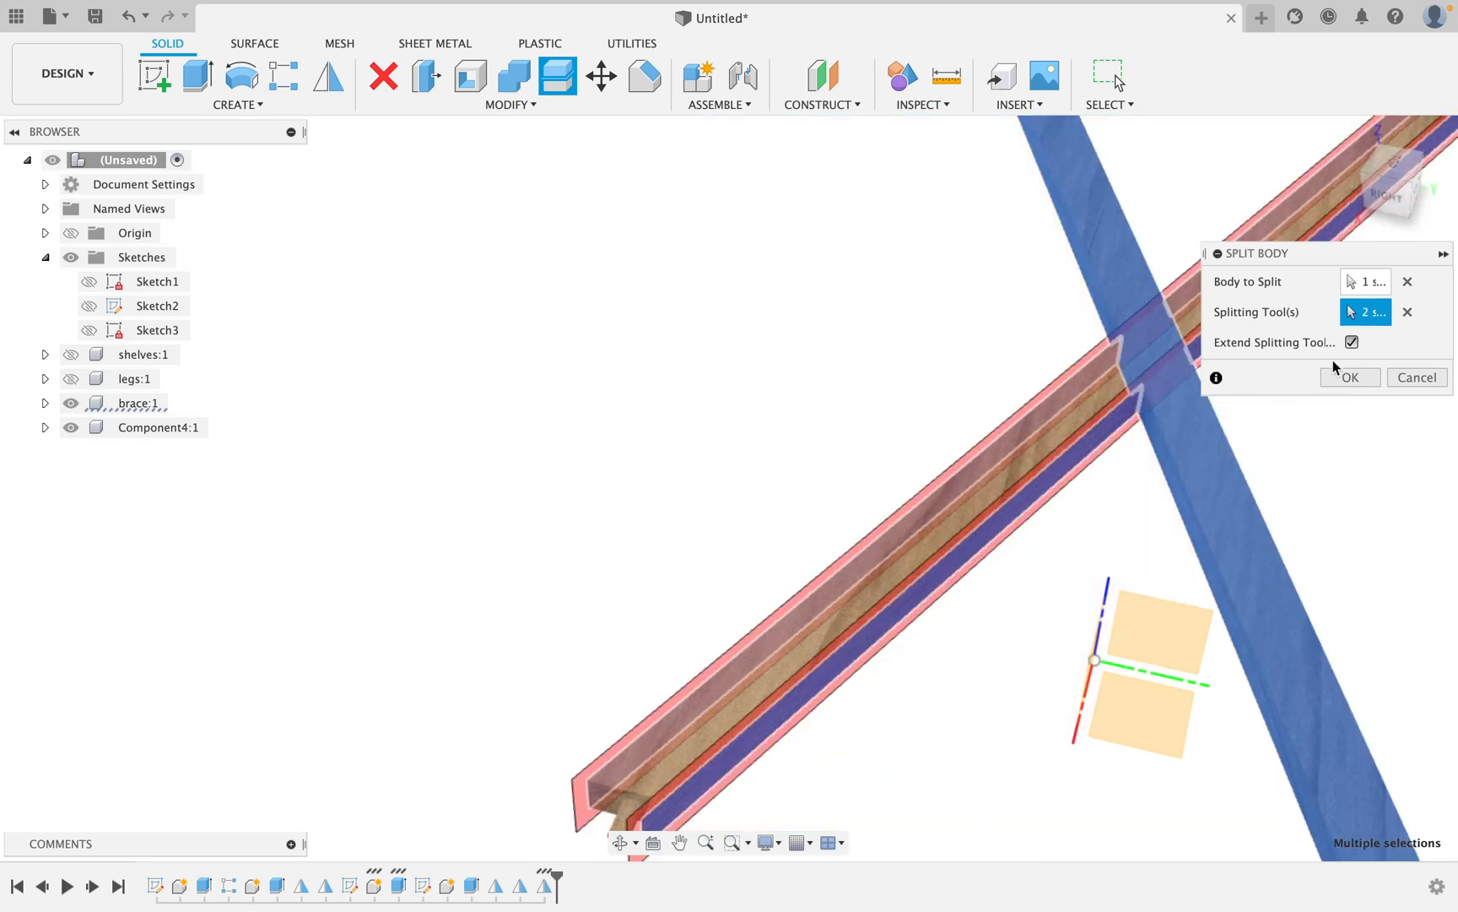
pyautogui.click(1350, 377)
pyautogui.moveTo(1140, 380)
pyautogui.keyDown('shift'); pyautogui.mouseDown(button='middle')
pyautogui.moveTo(1212, 349)
pyautogui.moveTo(1157, 370)
pyautogui.mouseUp(button='middle'); pyautogui.keyUp('shift')
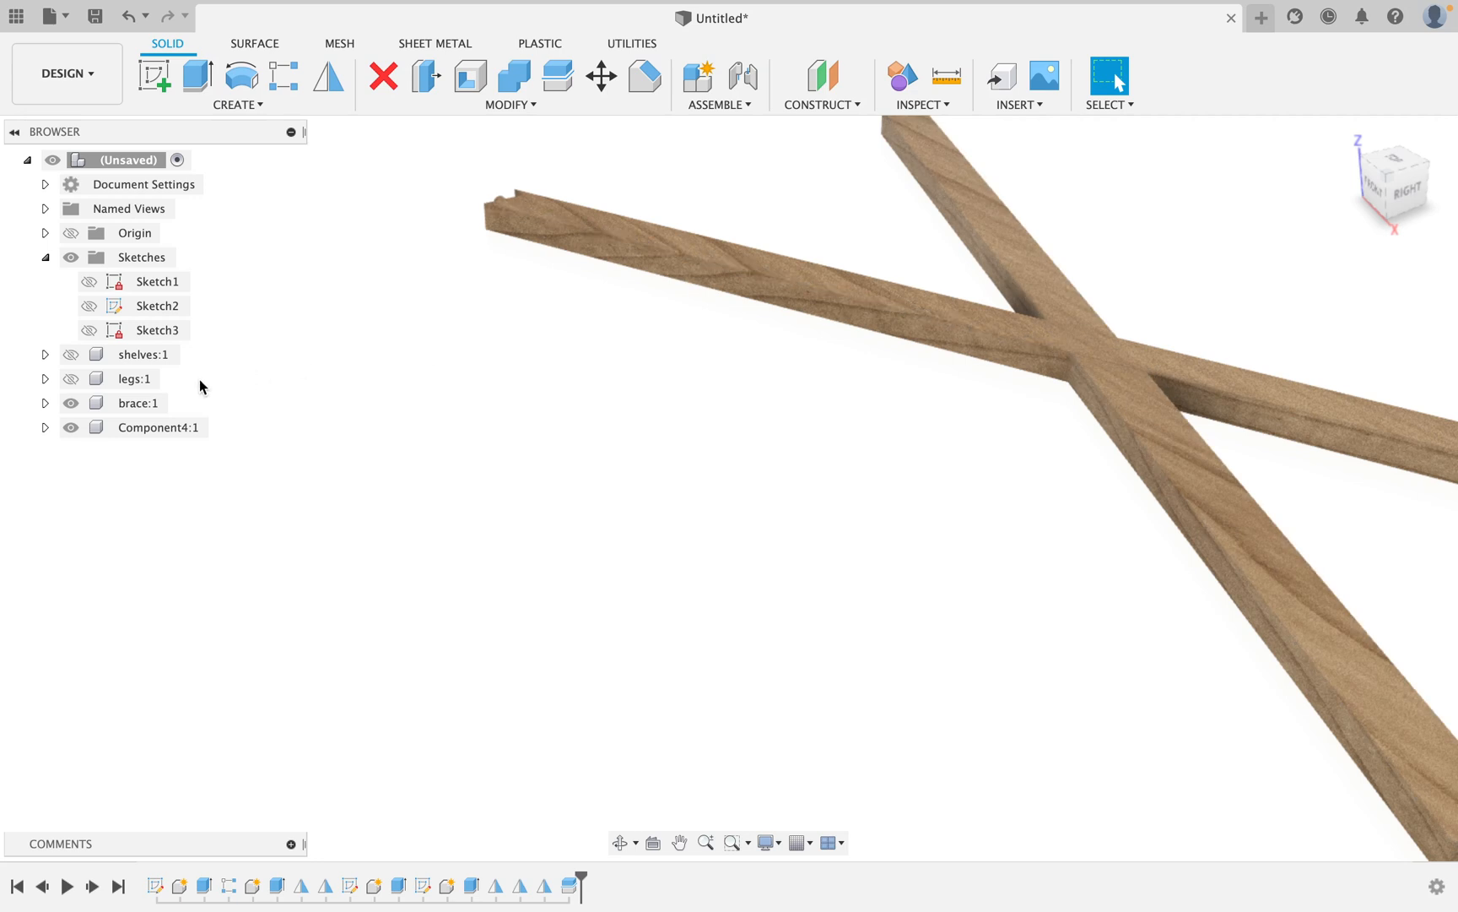
# Expand the brace component's bodies to identify the overlap piece, and construct a midplane between its upper and lower faces.
pyautogui.click(127, 403)
pyautogui.click(45, 402)
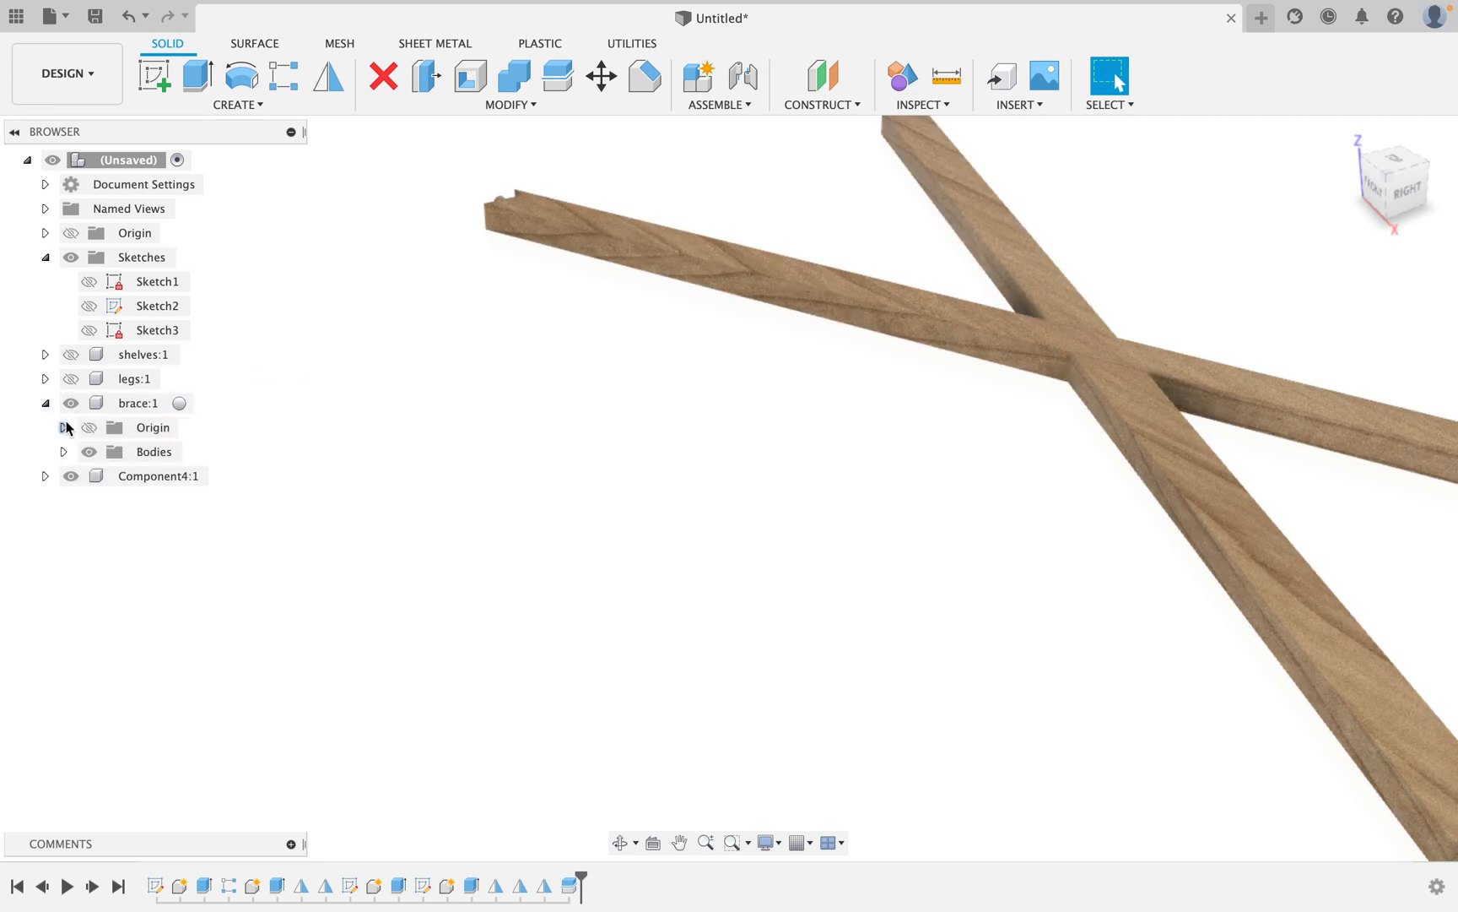
pyautogui.click(64, 452)
pyautogui.click(140, 477)
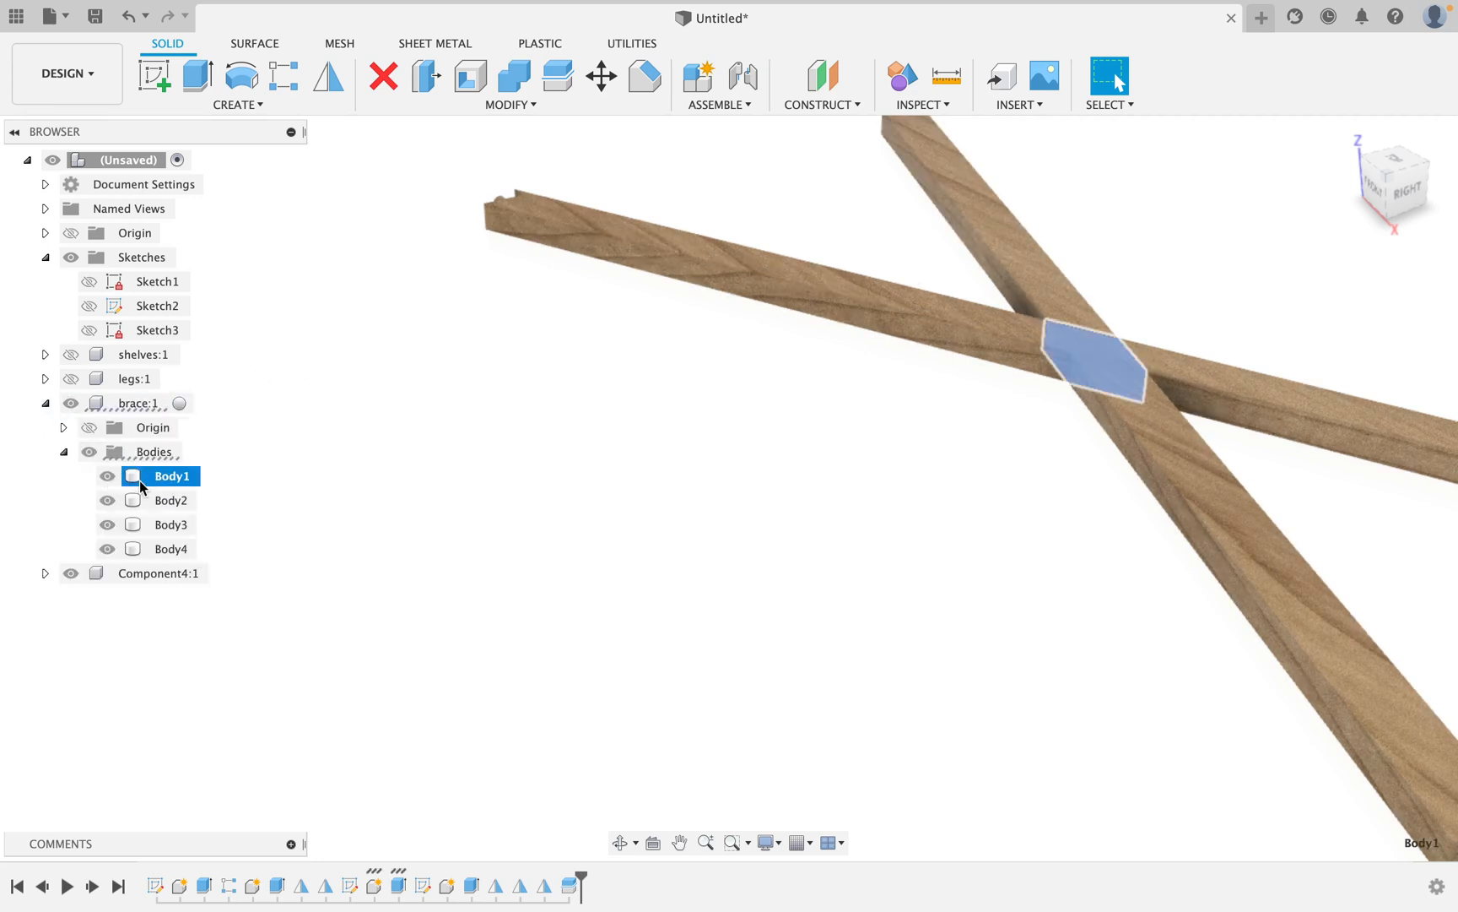
pyautogui.keyDown('shift'); pyautogui.click(1129, 358); pyautogui.keyUp('shift')
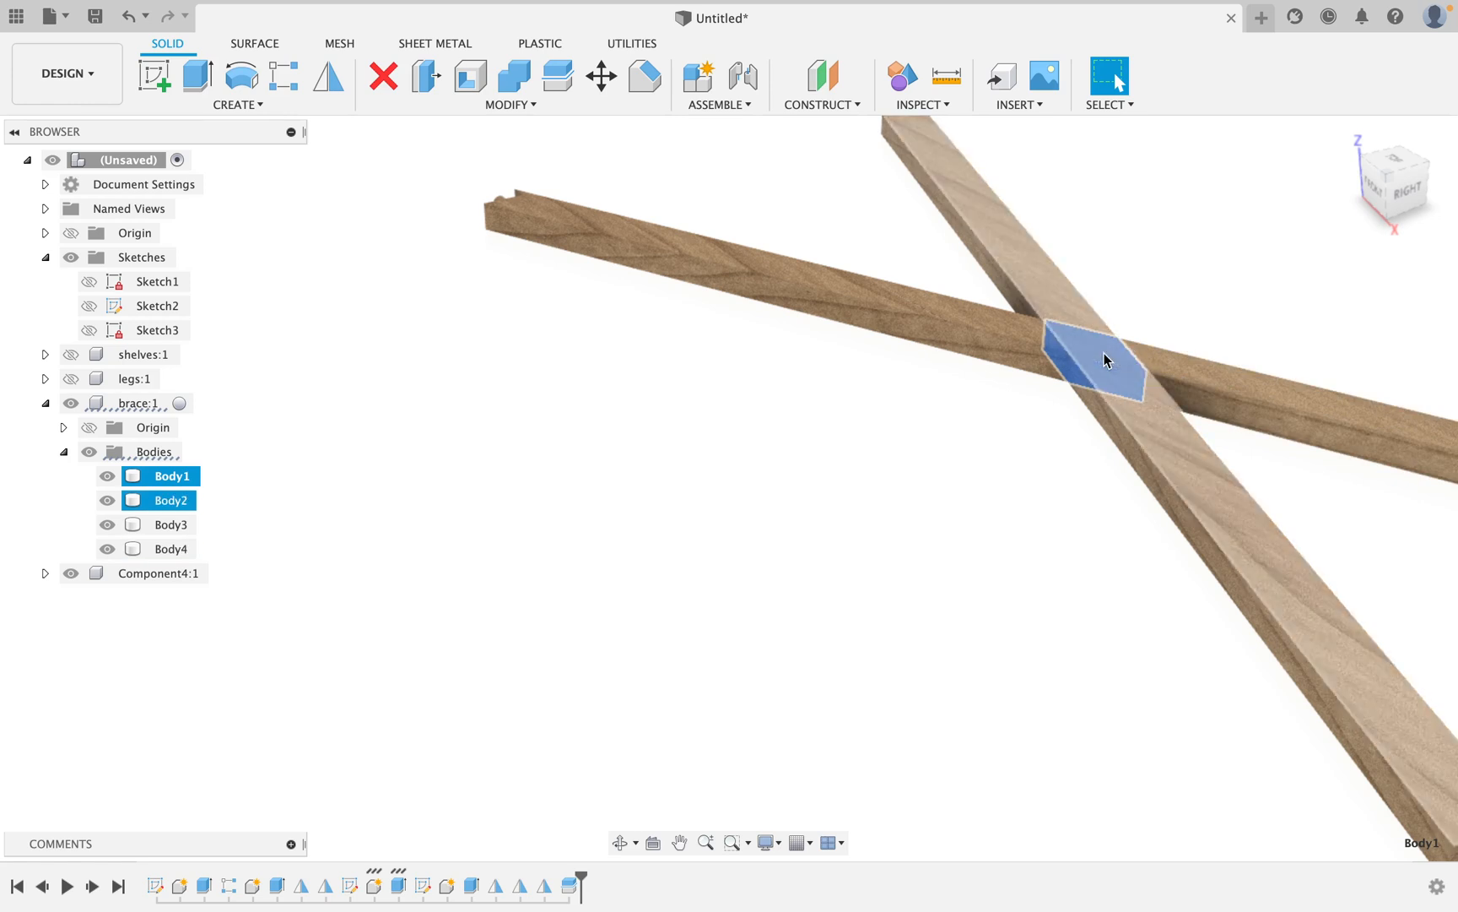
pyautogui.keyDown('shift'); pyautogui.moveTo(1104, 353); pyautogui.dragTo(964, 231, button='middle'); pyautogui.keyUp('shift')
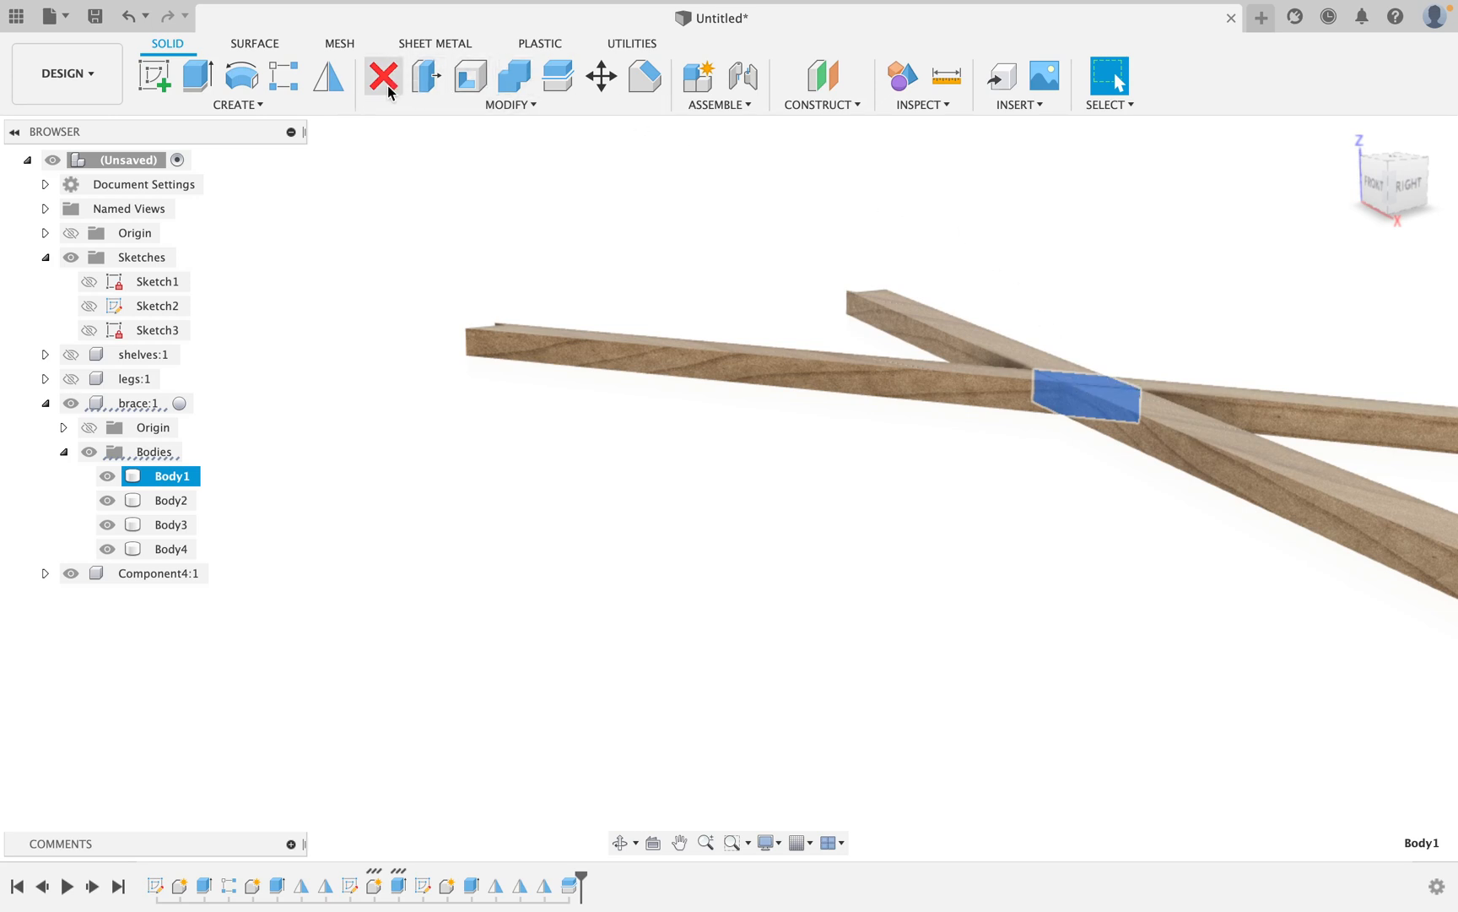
pyautogui.click(819, 100)
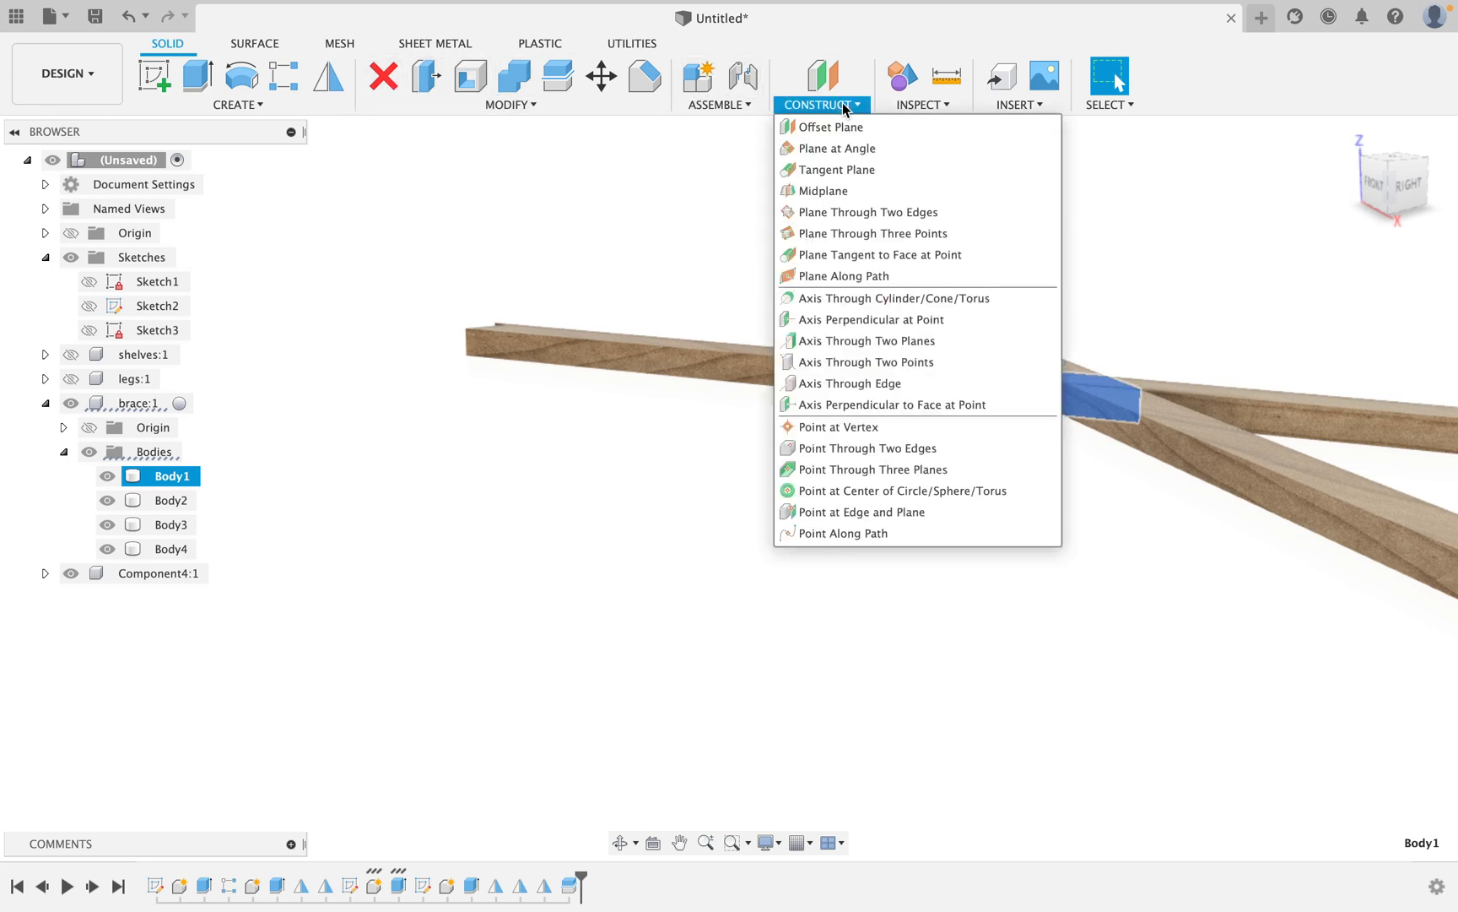
pyautogui.click(843, 192)
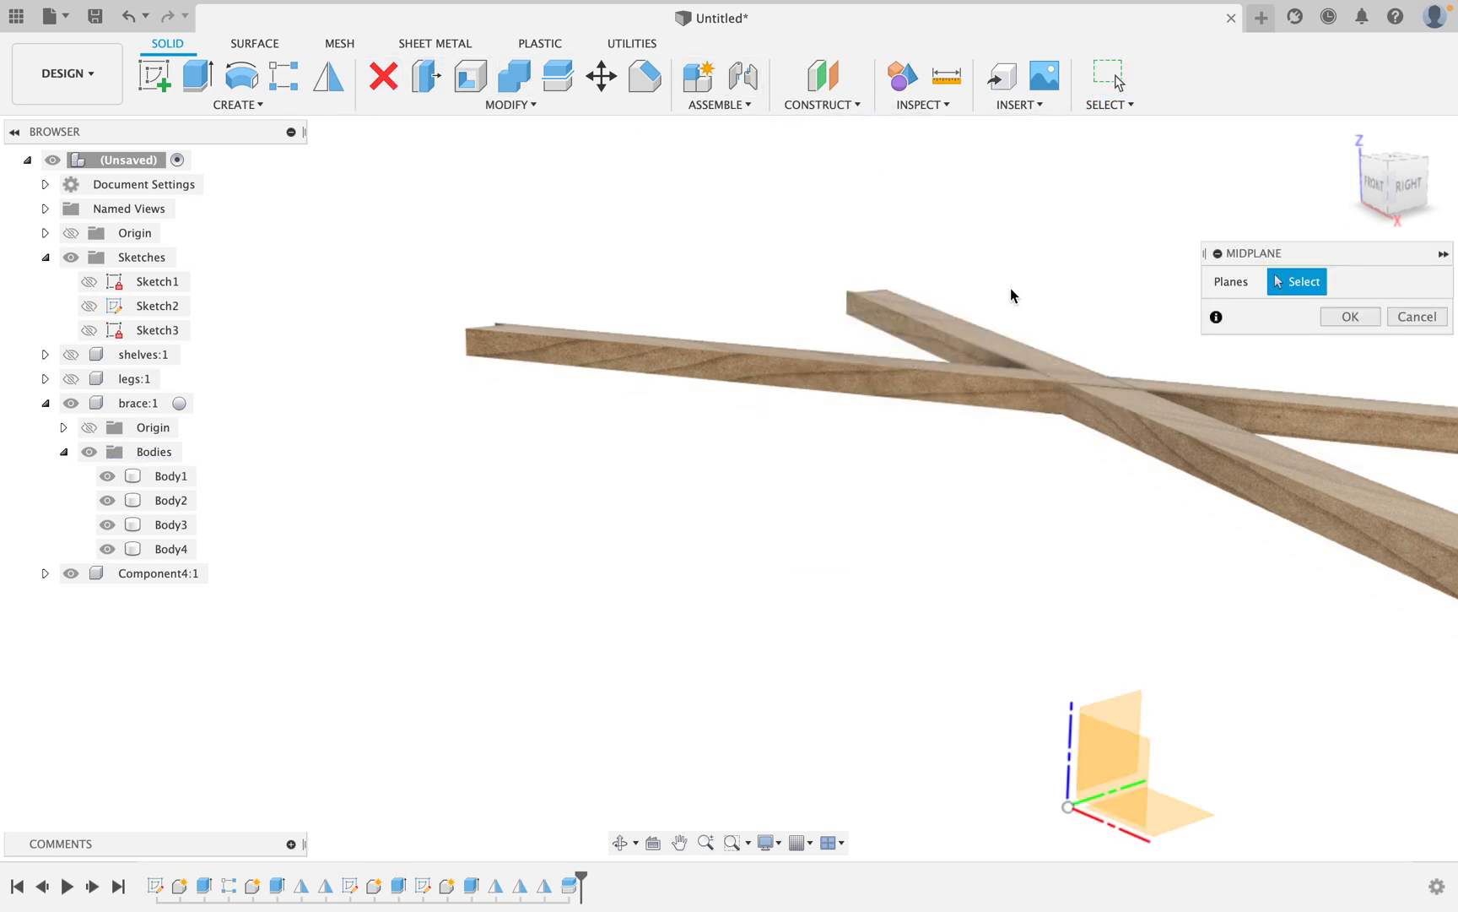
pyautogui.click(1083, 382)
pyautogui.keyDown('shift'); pyautogui.moveTo(1079, 479); pyautogui.dragTo(1087, 433, button='middle'); pyautogui.keyUp('shift')
pyautogui.click(1090, 485)
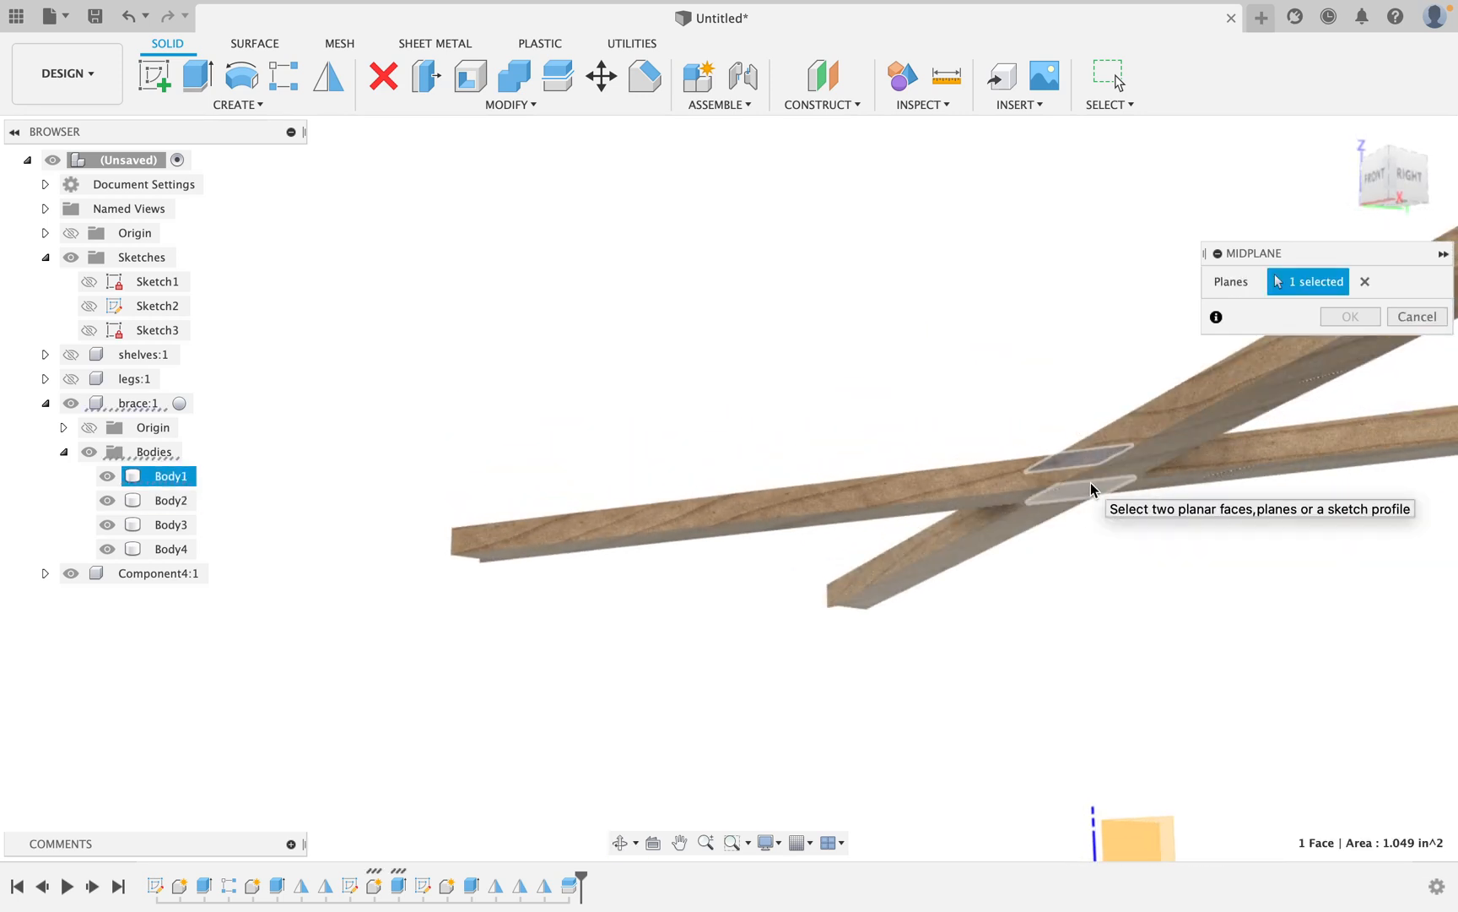
pyautogui.click(1348, 316)
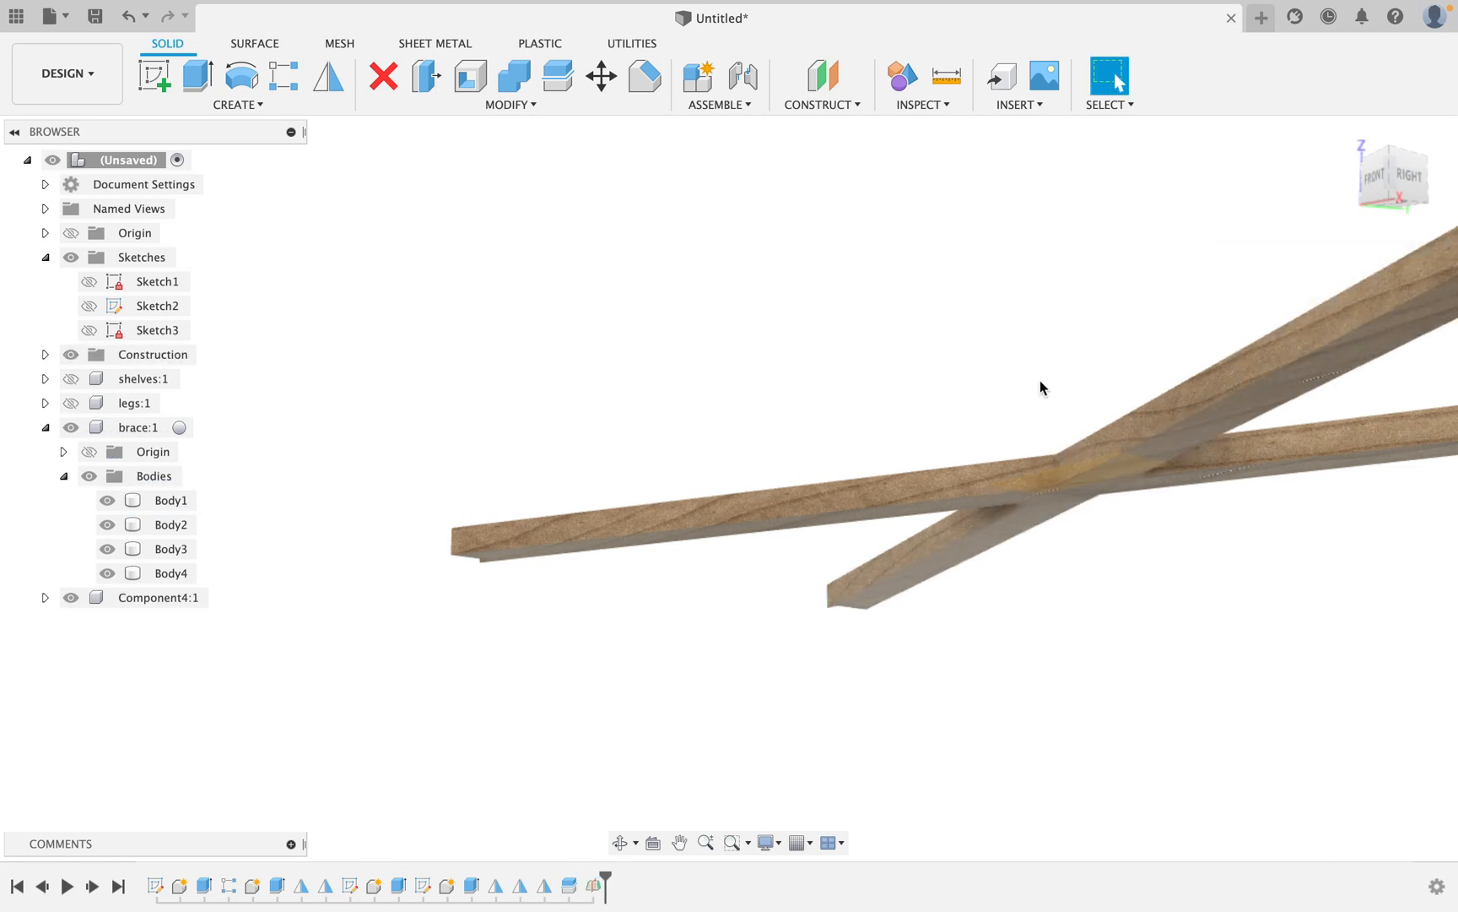
# Split the overlap body at the brace crossing into upper and lower halves, using the midplane as the splitting tool.
pyautogui.keyDown('shift'); pyautogui.moveTo(1041, 384); pyautogui.dragTo(1037, 435, button='middle'); pyautogui.keyUp('shift')
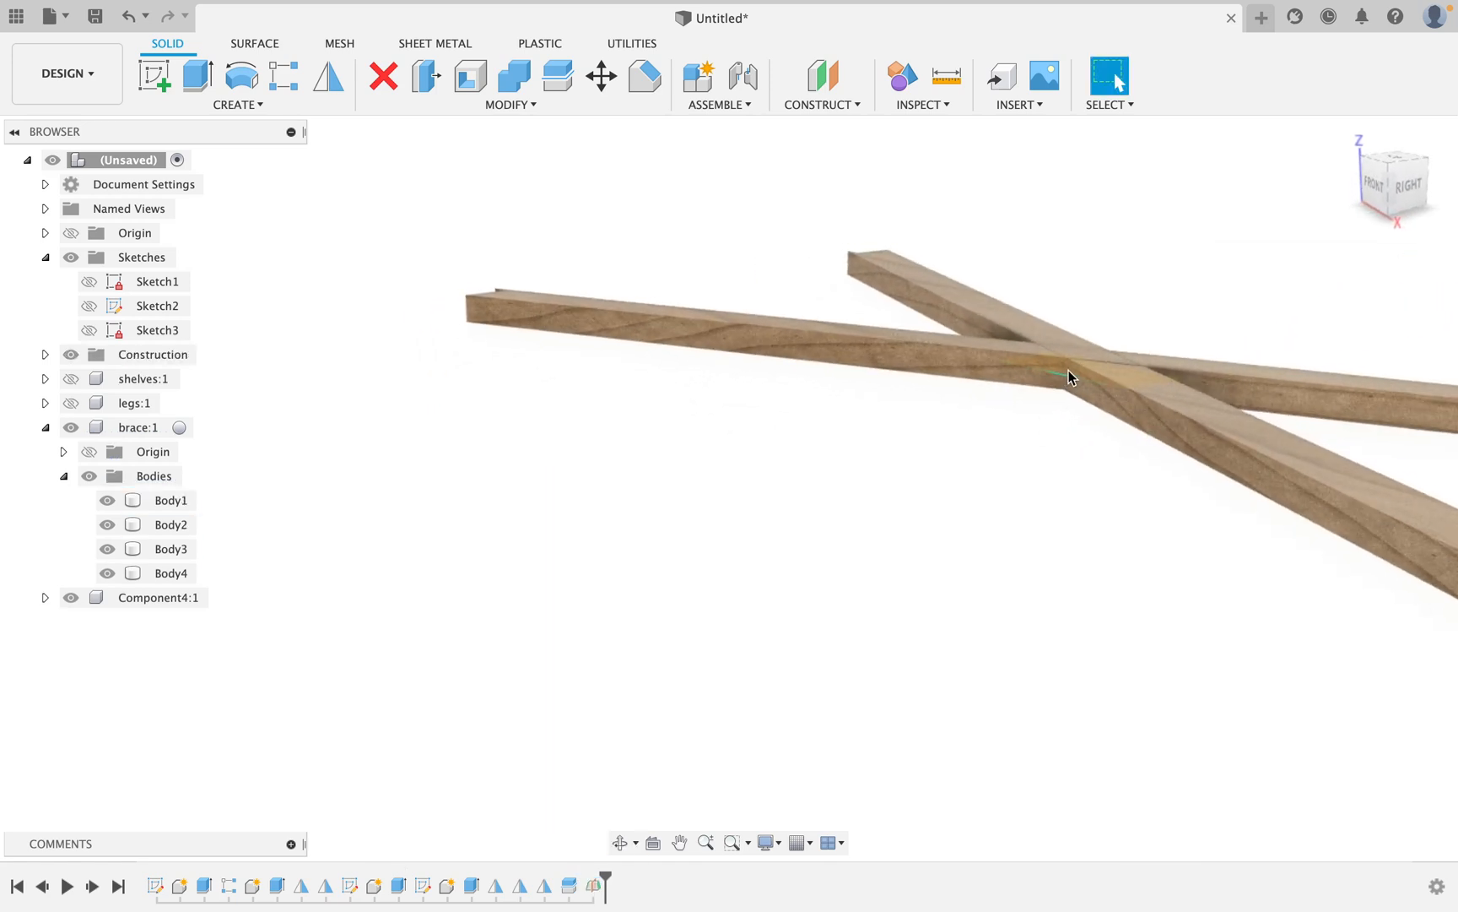
pyautogui.click(159, 530)
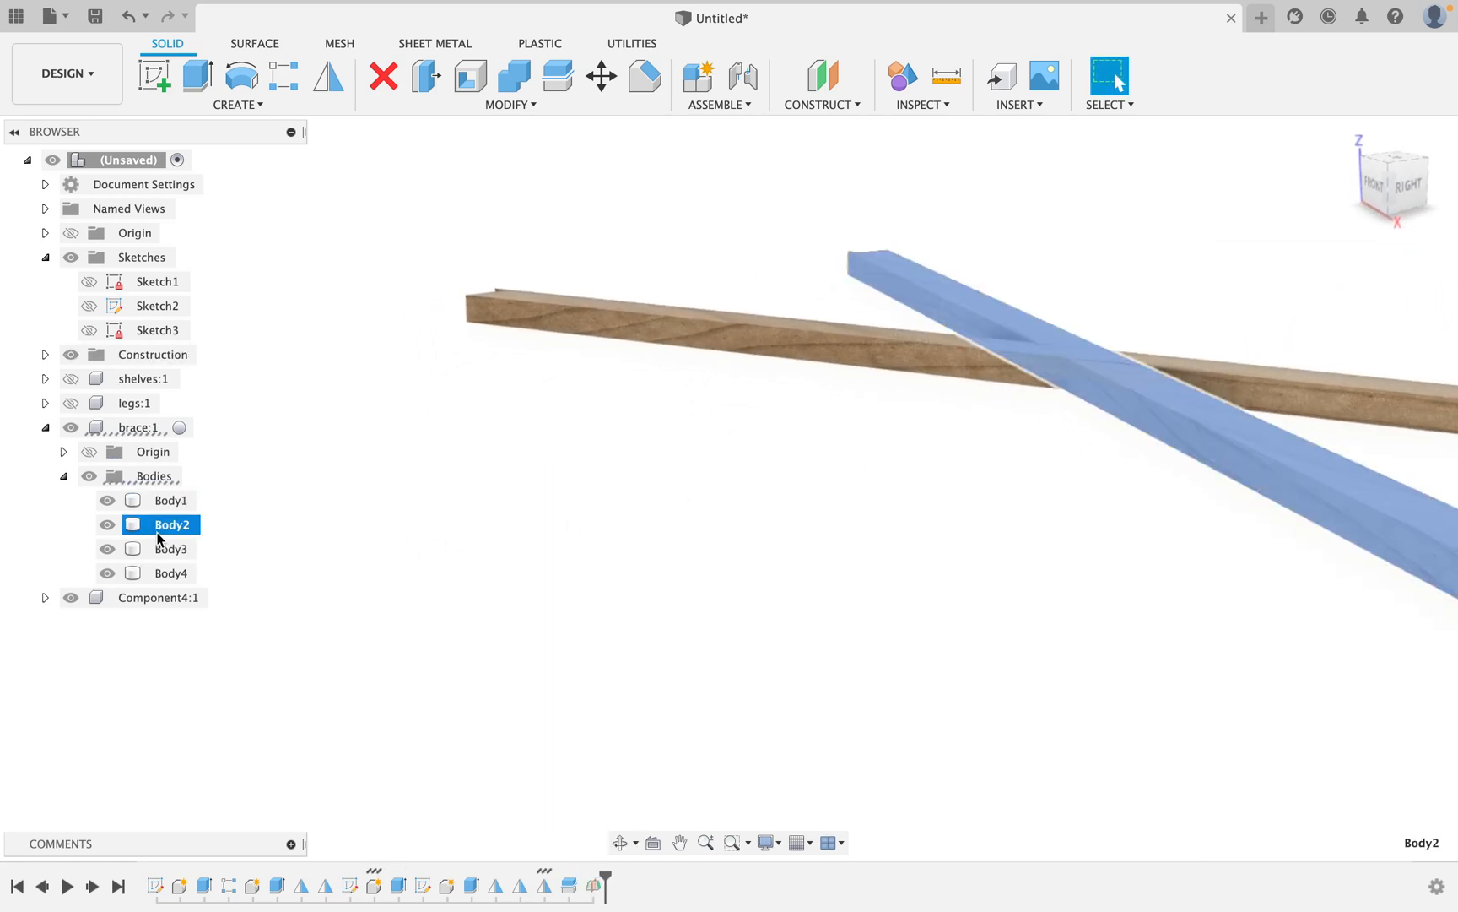
pyautogui.click(159, 550)
pyautogui.click(160, 573)
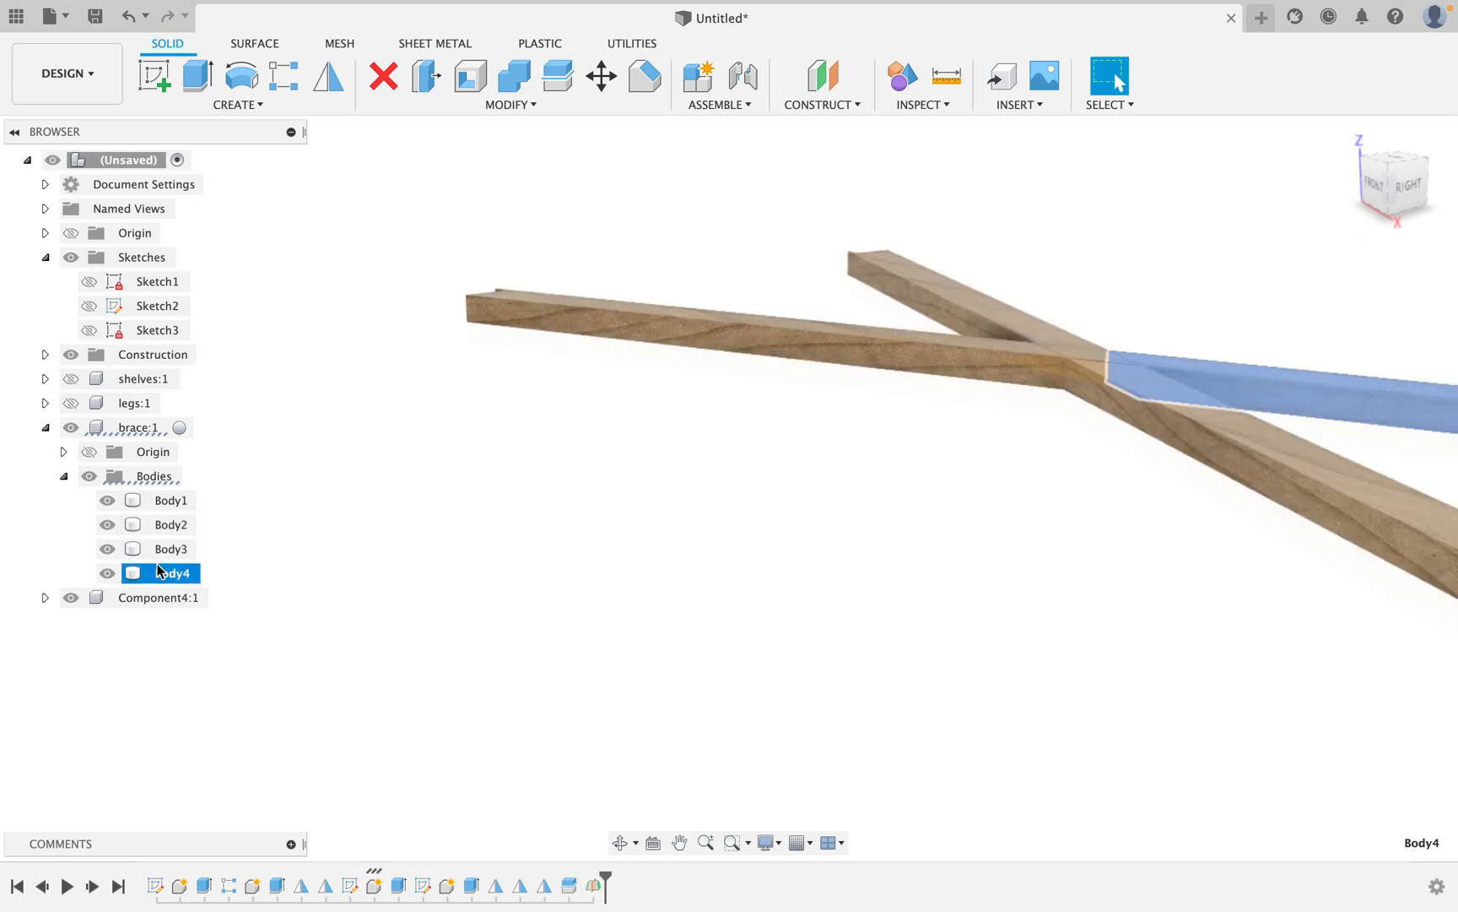
pyautogui.click(166, 501)
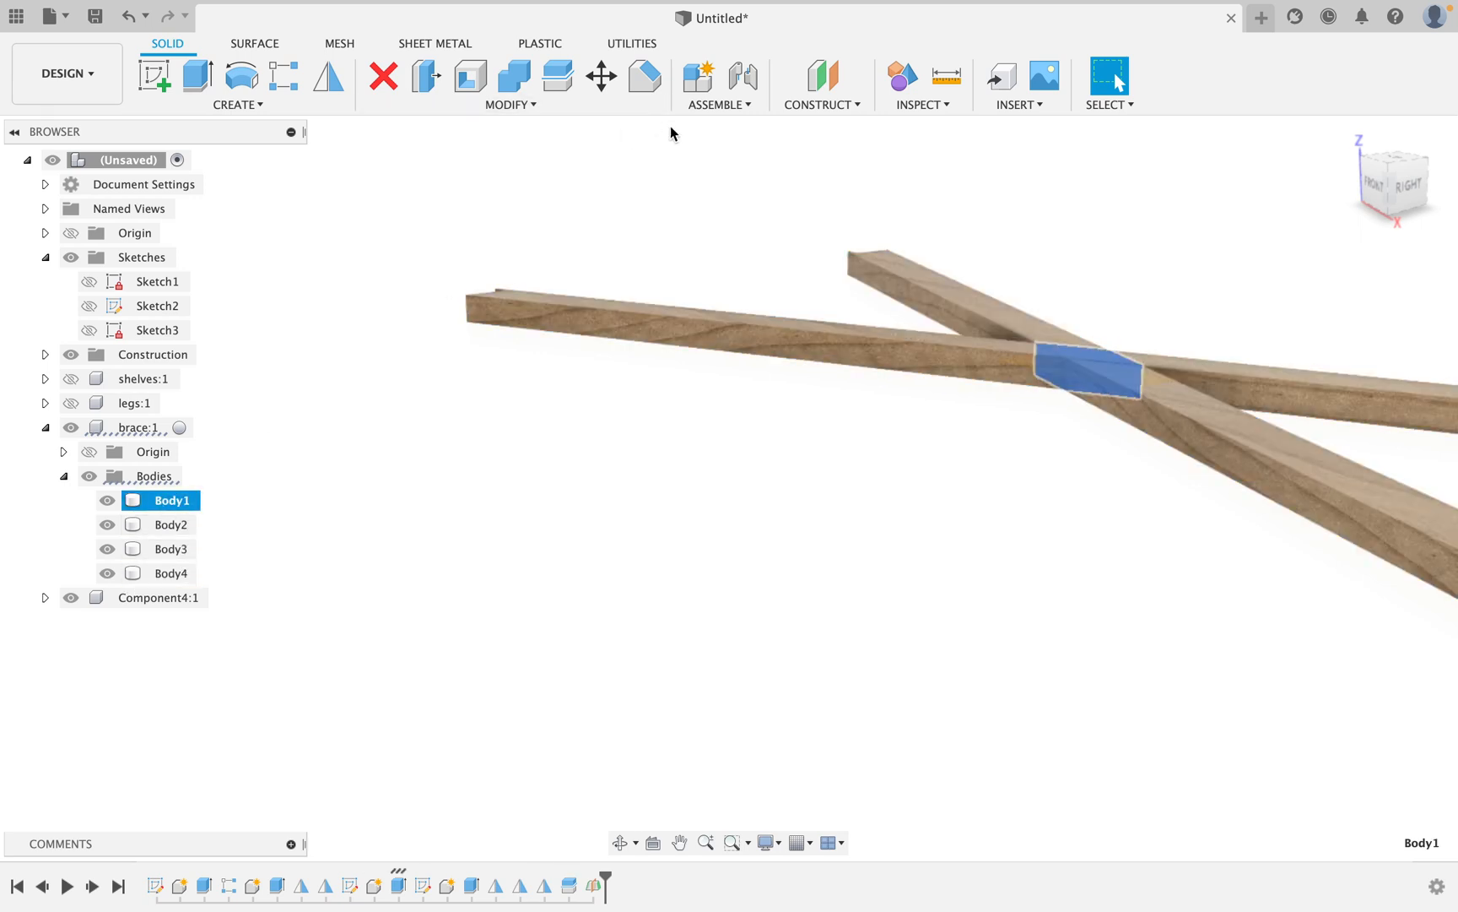
pyautogui.click(557, 78)
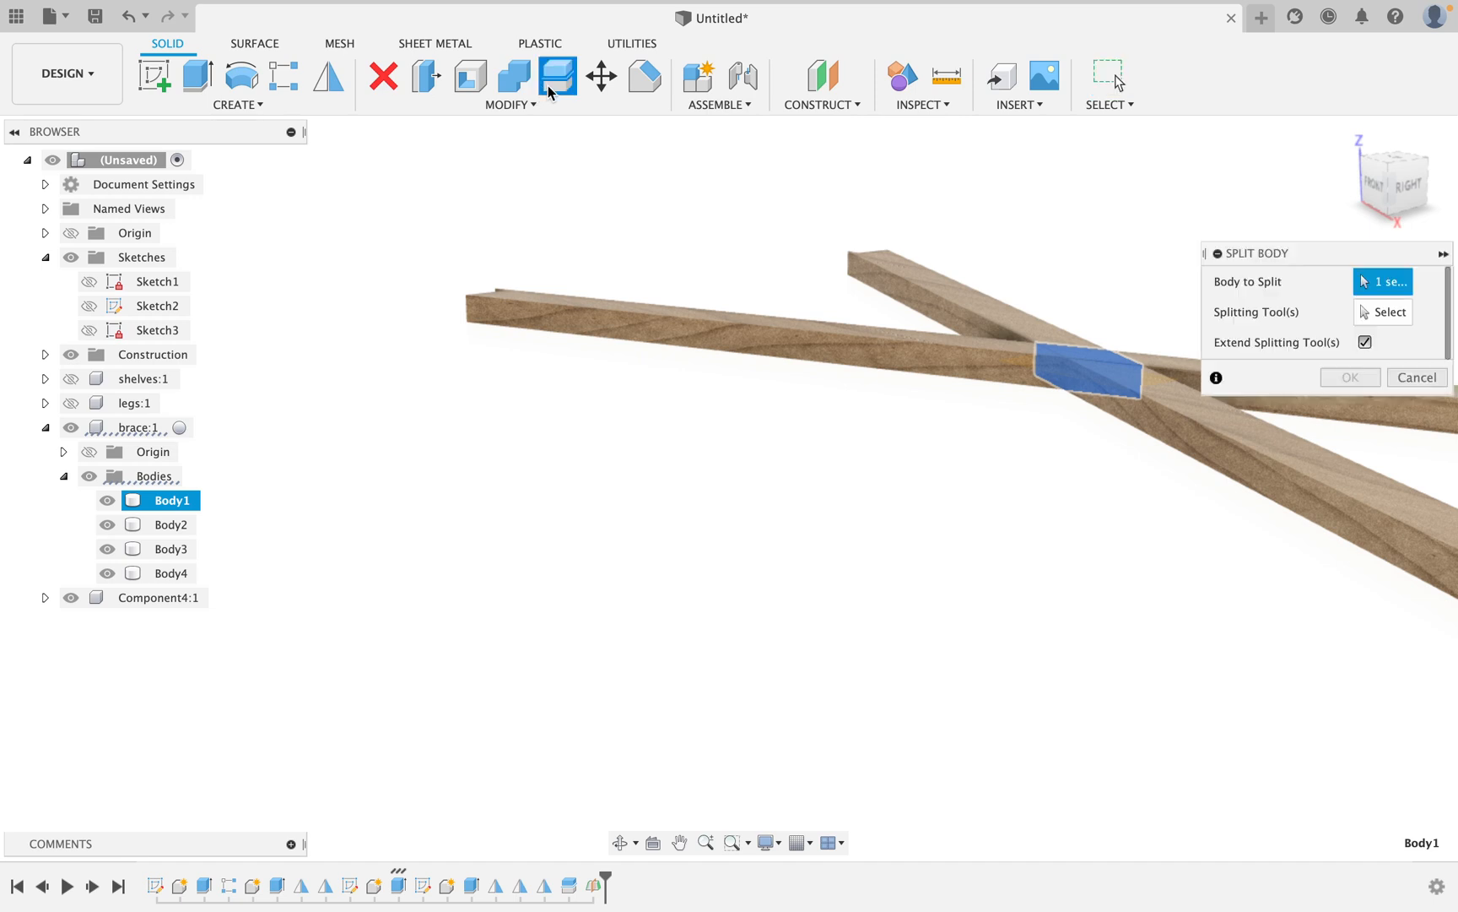
pyautogui.click(1371, 311)
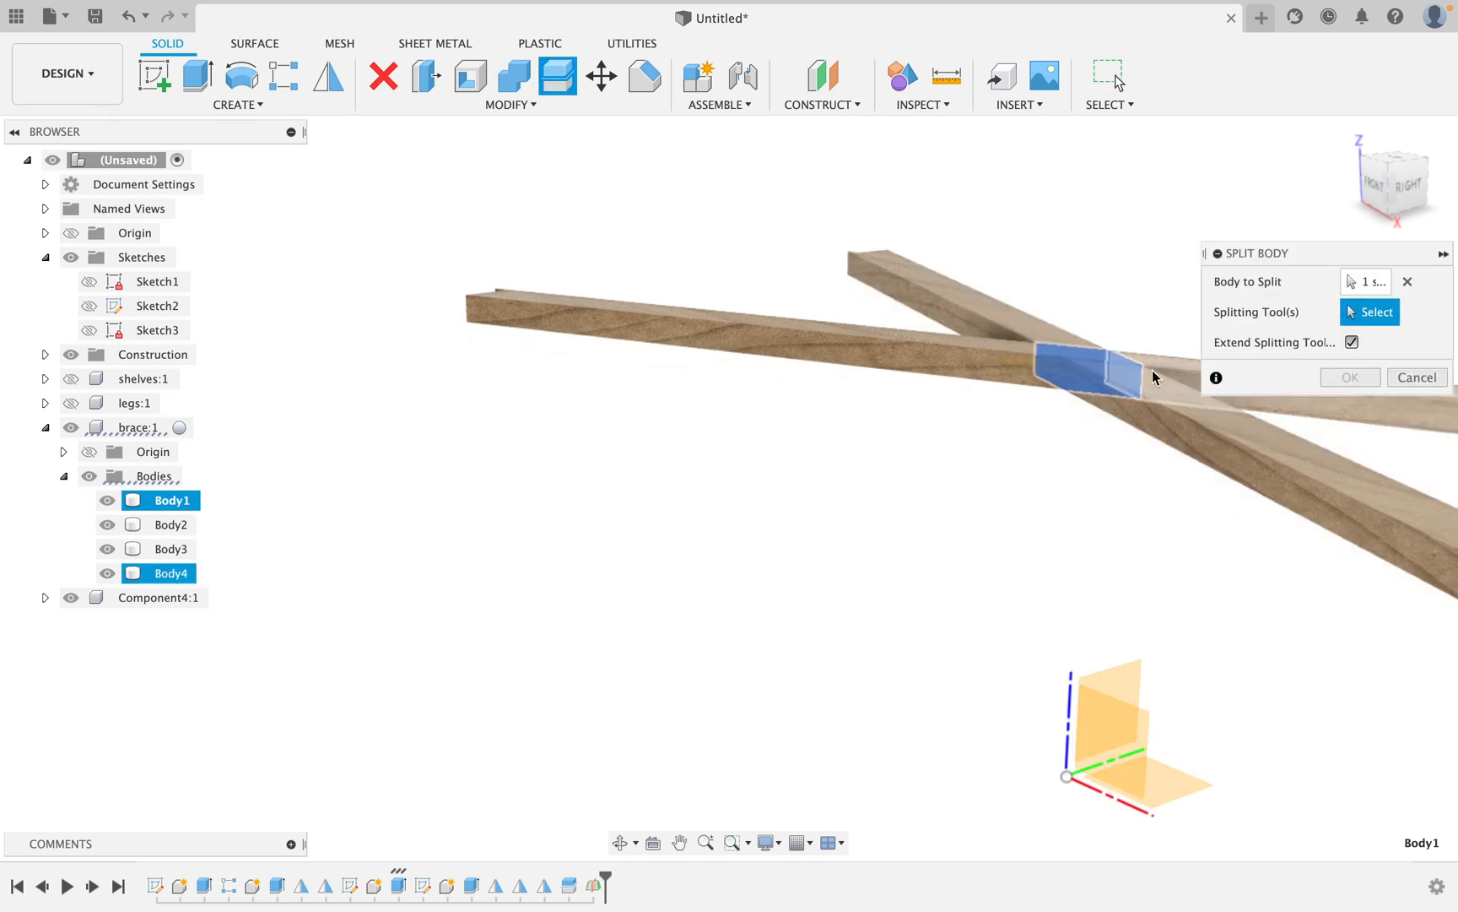
pyautogui.keyDown('shift'); pyautogui.moveTo(1149, 407); pyautogui.dragTo(1199, 411, button='middle'); pyautogui.keyUp('shift')
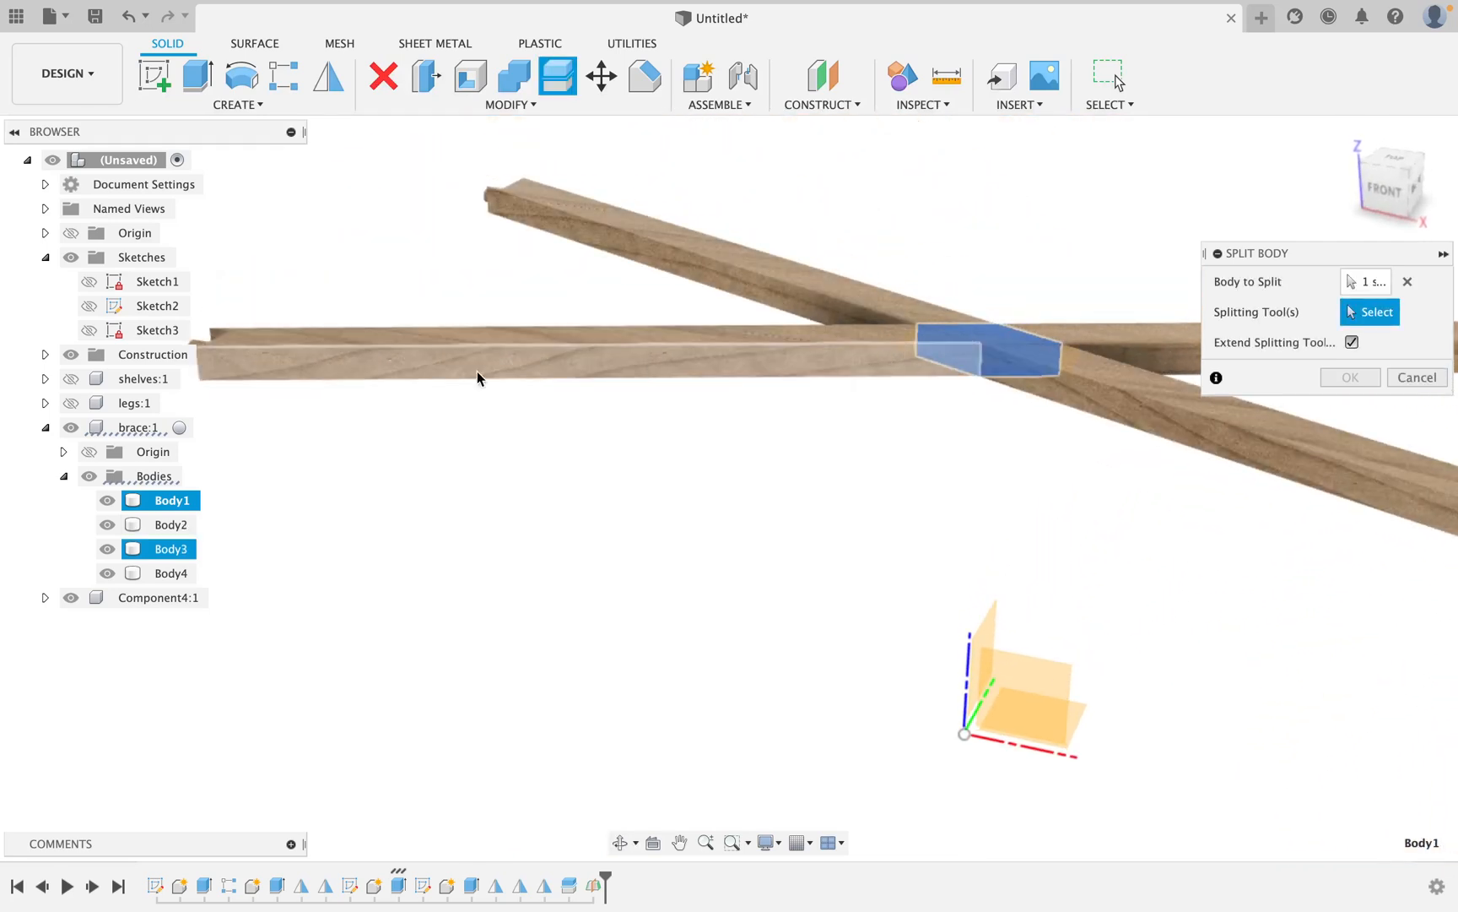
pyautogui.click(87, 477)
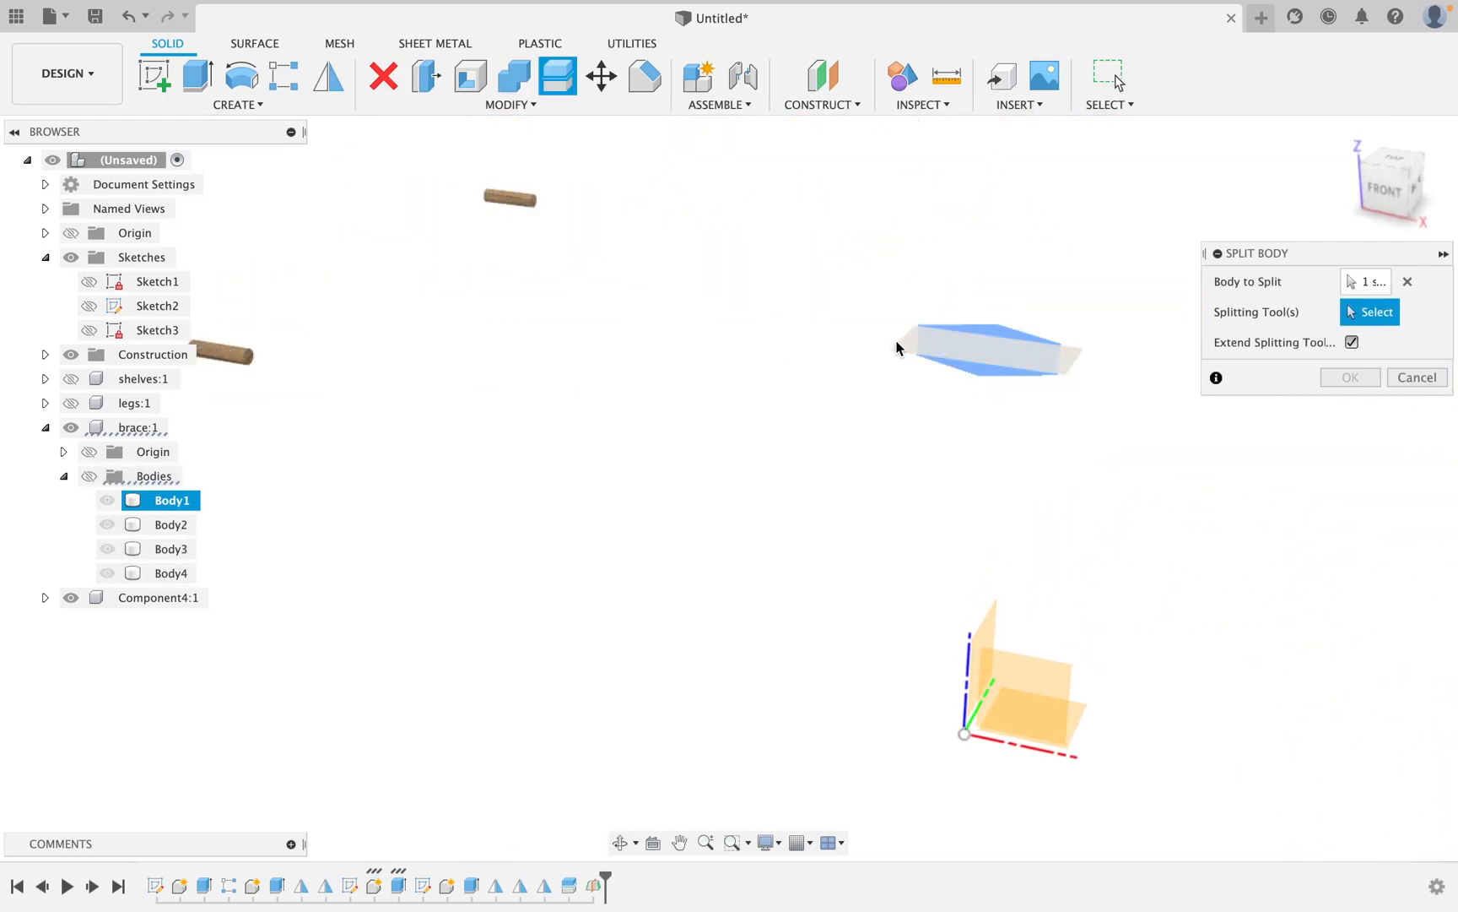
pyautogui.click(907, 342)
pyautogui.click(88, 478)
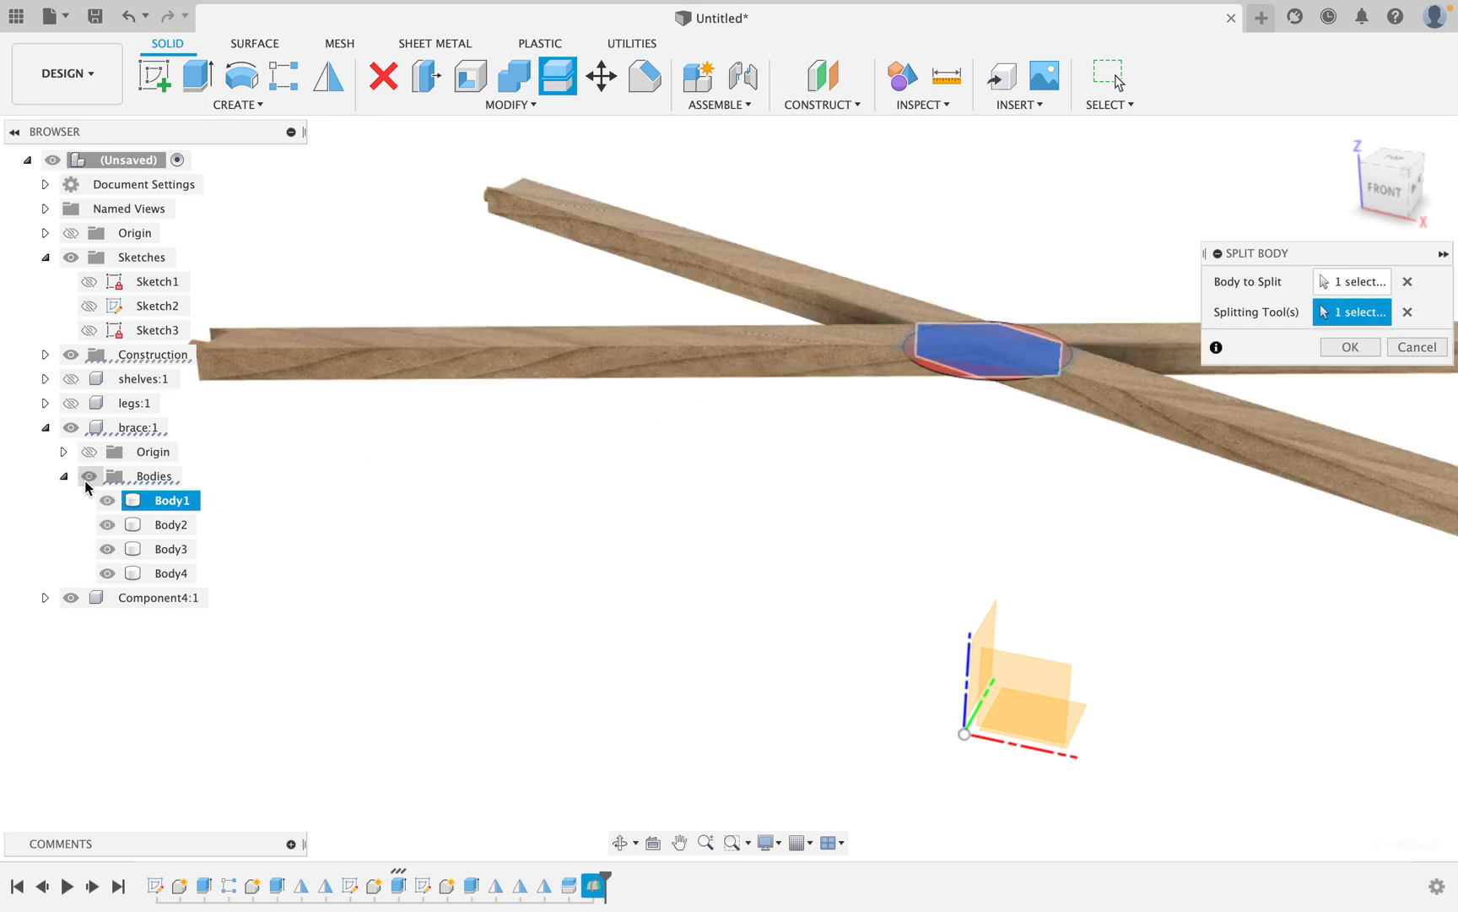
pyautogui.click(1351, 347)
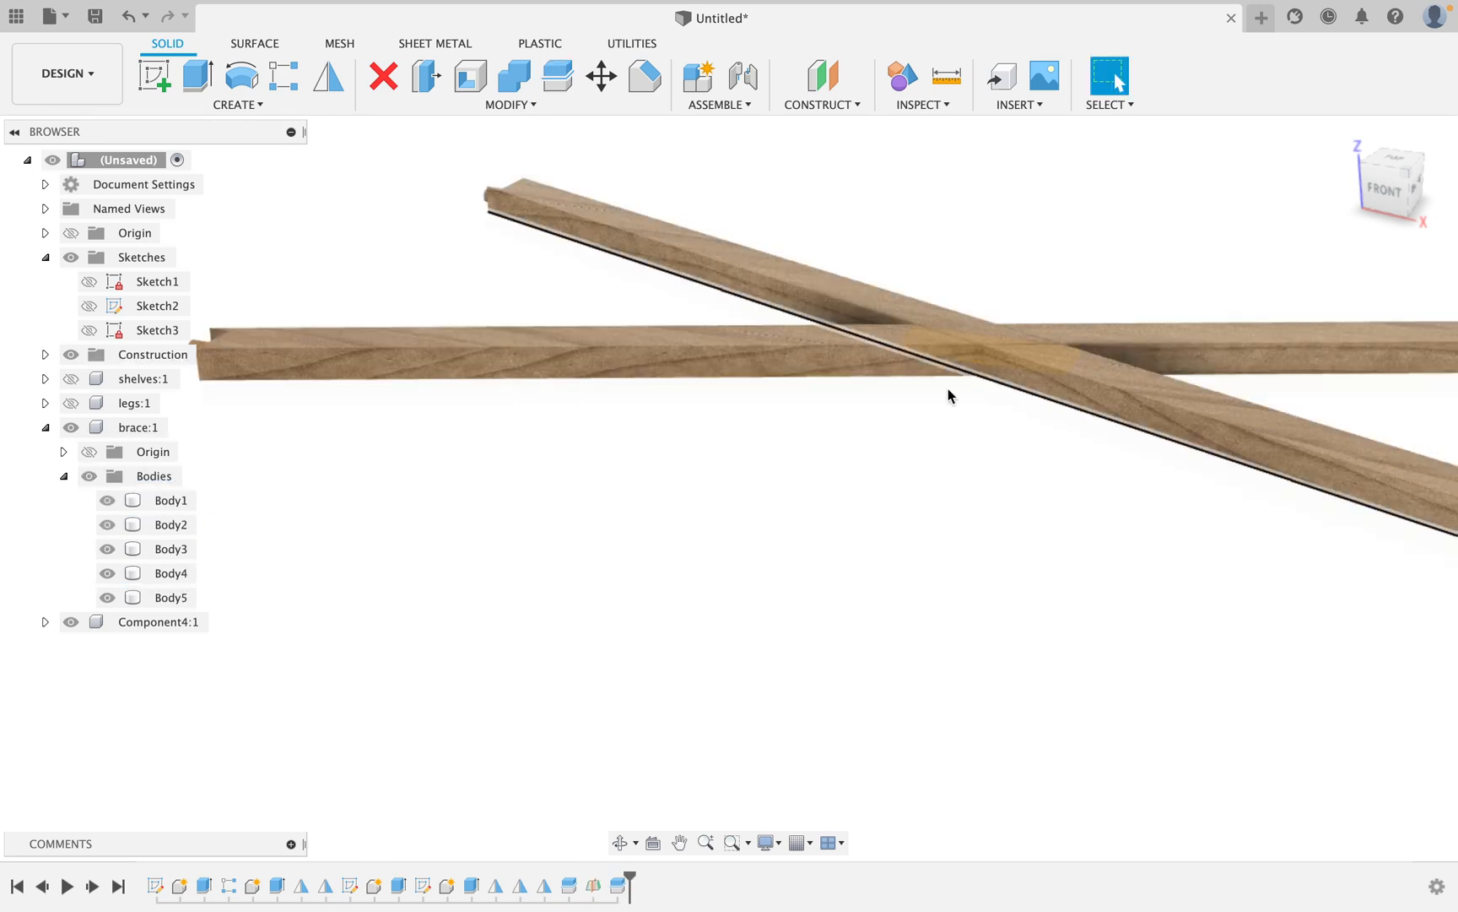
# Remove the upper half of the split overlap piece from the brace component.
pyautogui.click(160, 599)
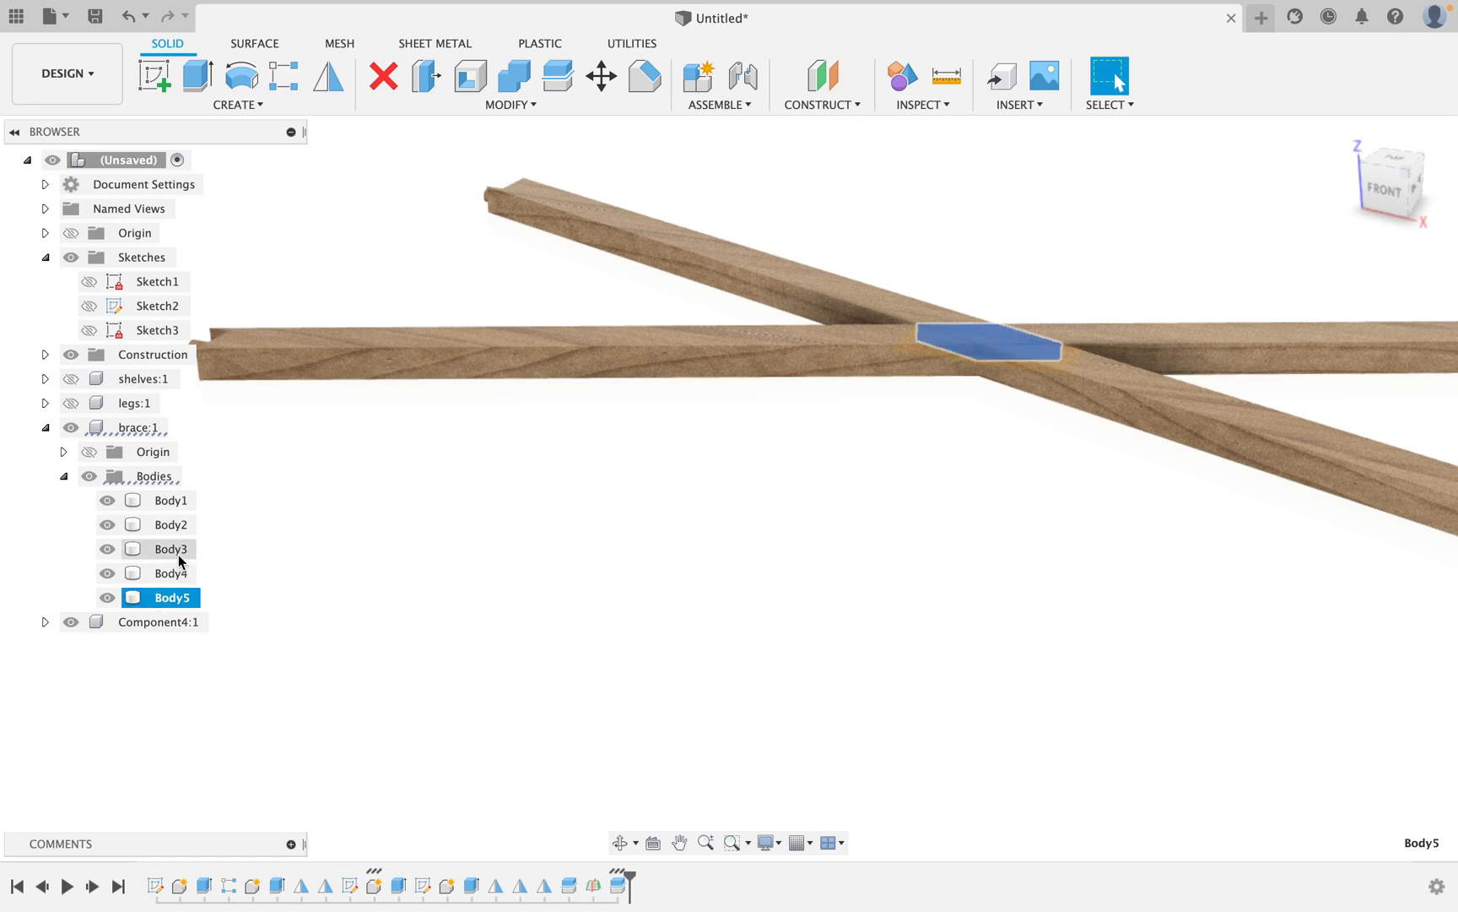
pyautogui.click(173, 524)
pyautogui.click(171, 501)
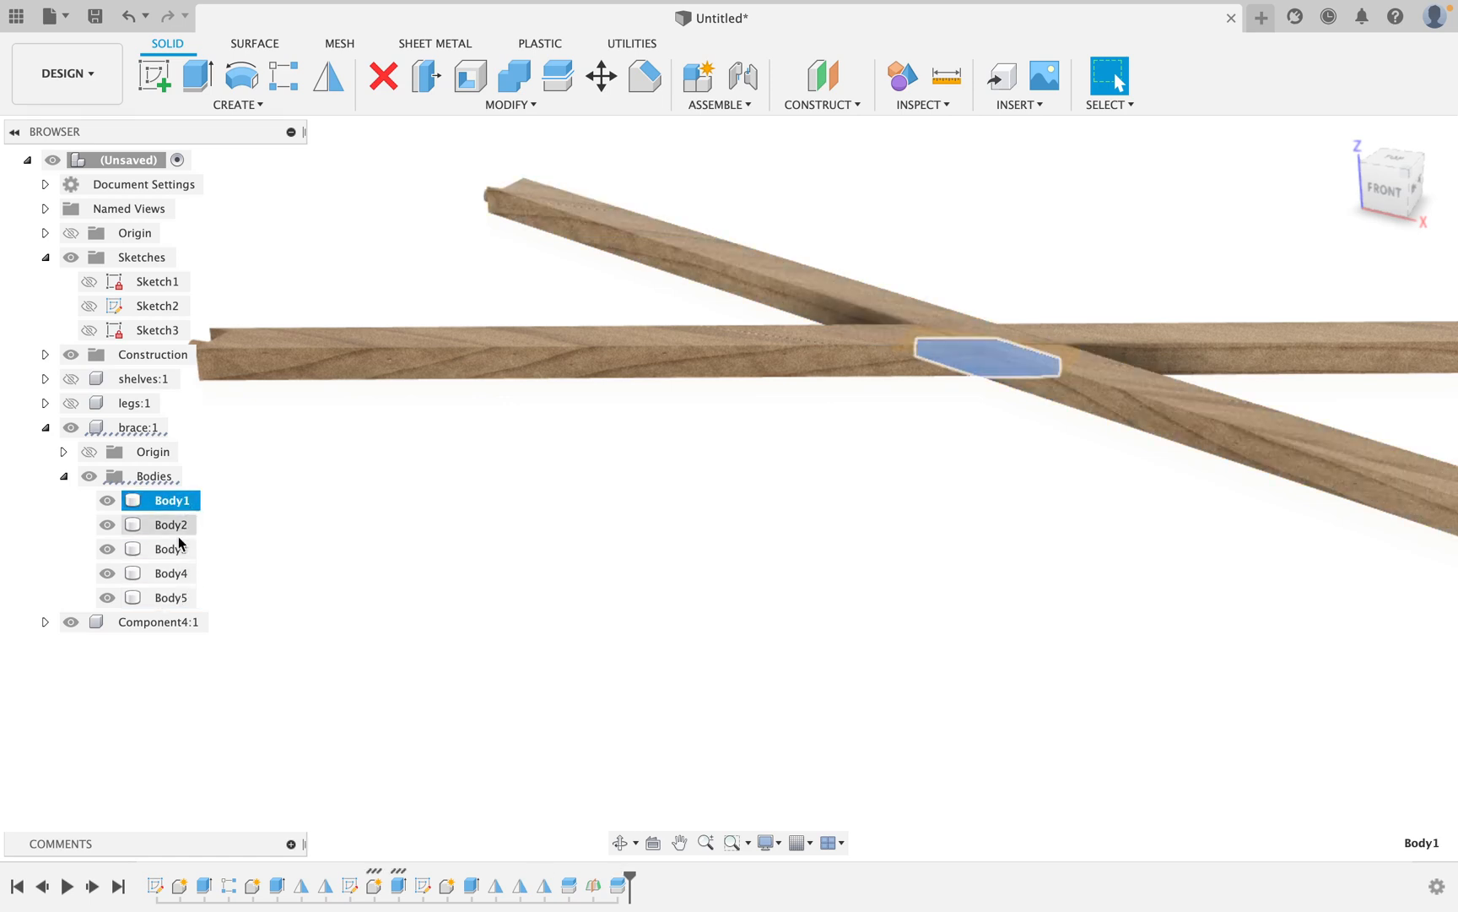
pyautogui.rightClick(171, 599)
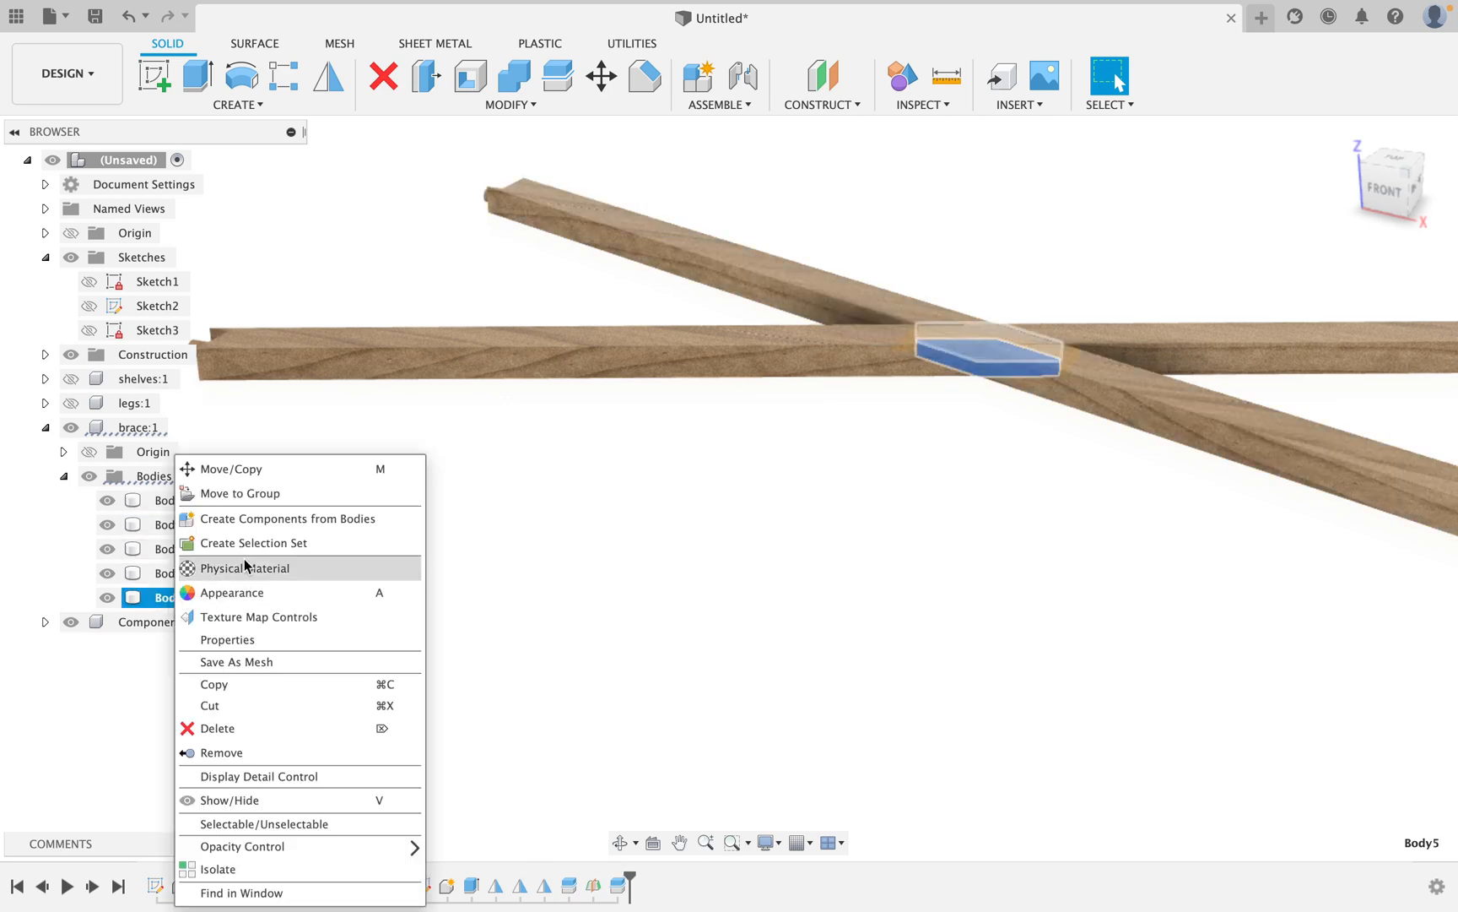
pyautogui.click(254, 752)
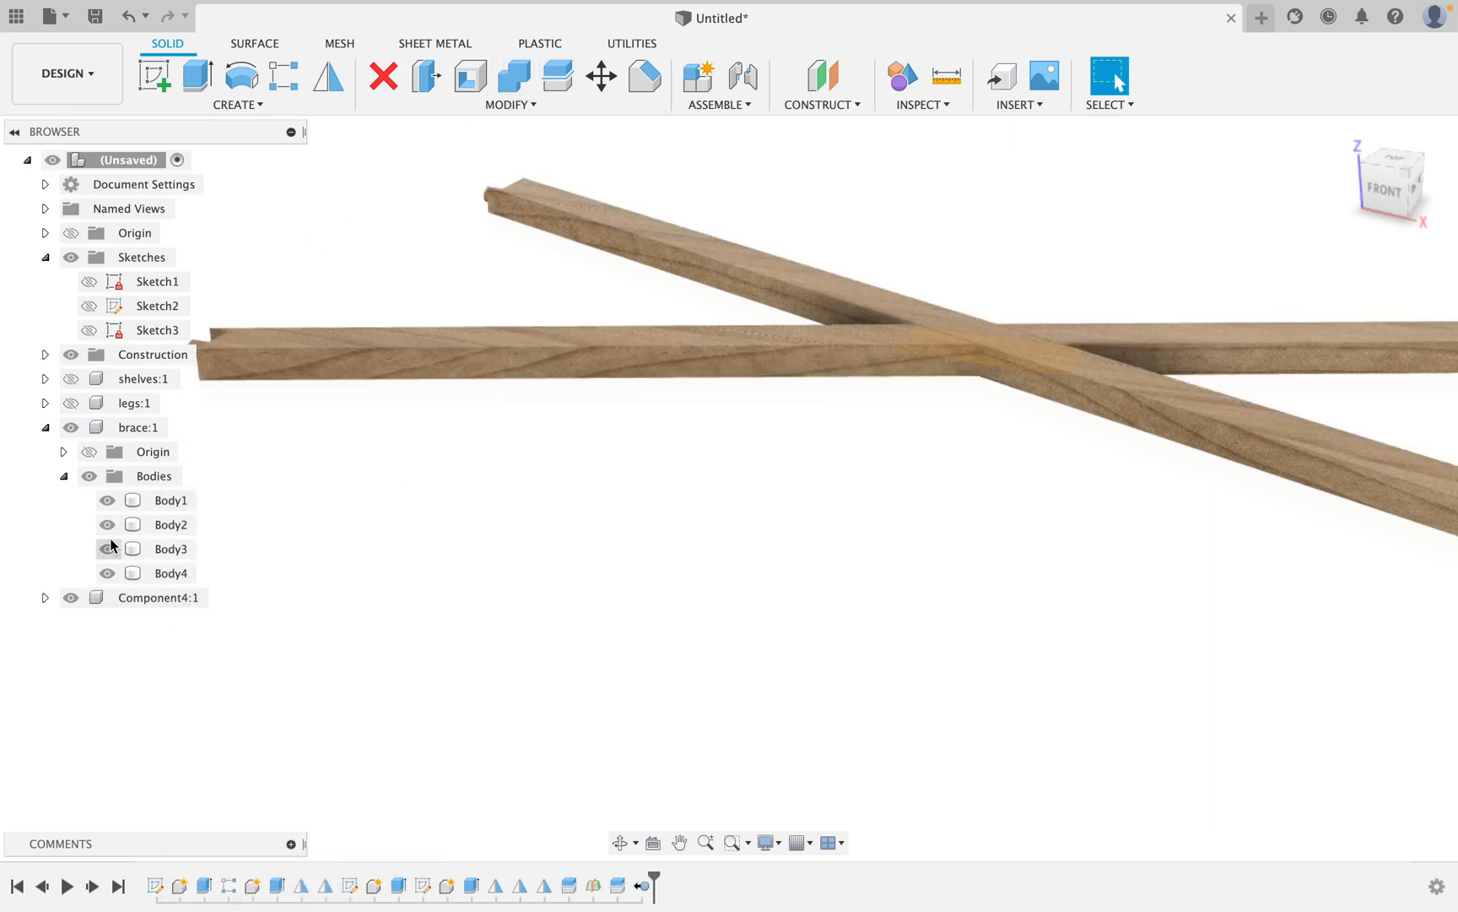
# Hide the uncut full-length brace to expose the half-lap notch in the split brace.
pyautogui.click(557, 361)
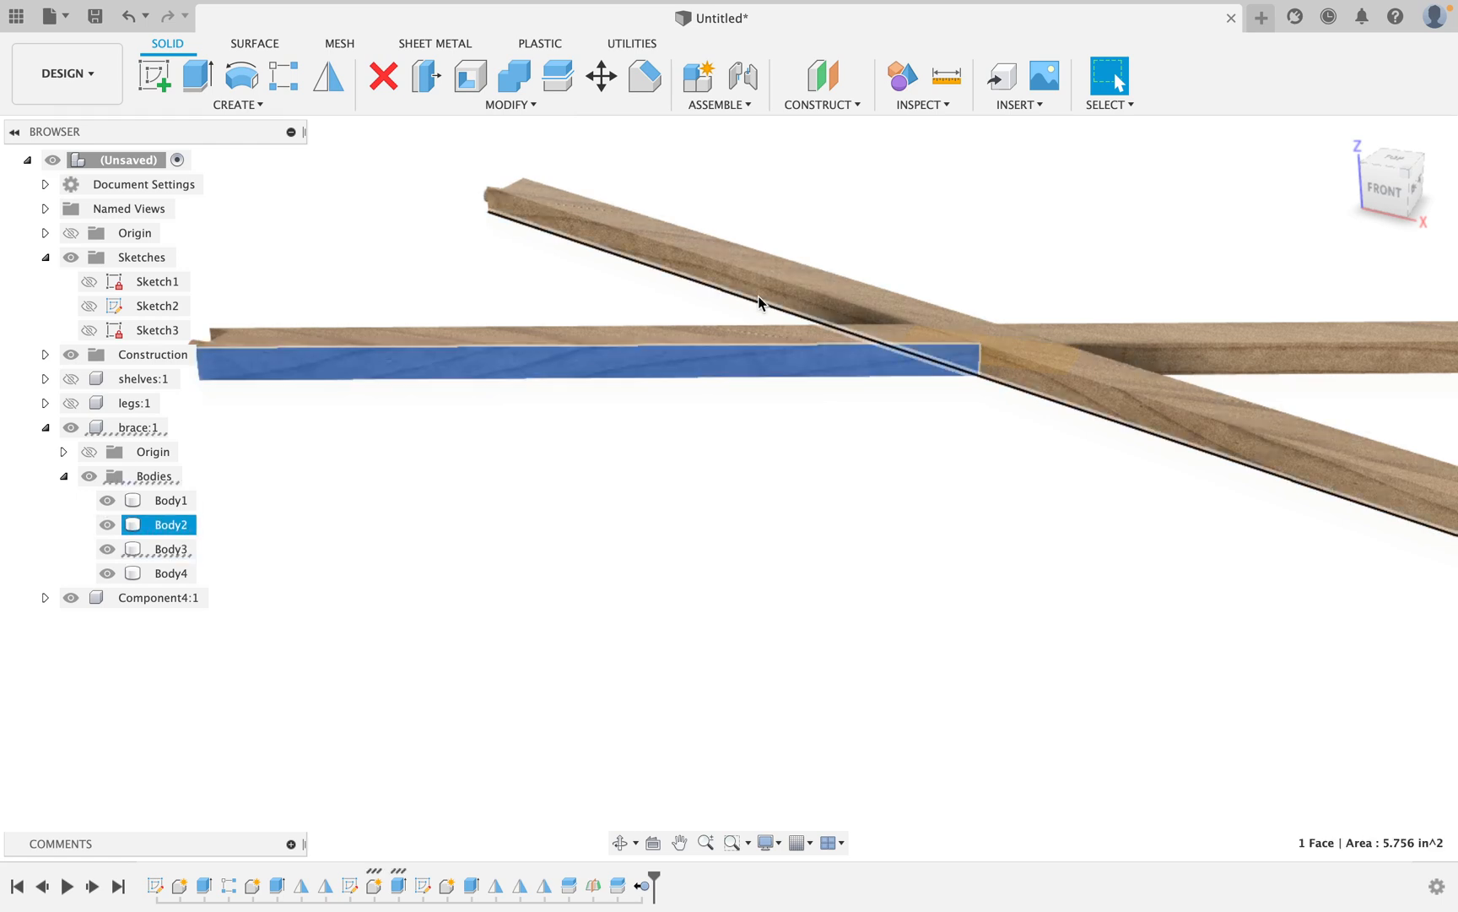
pyautogui.click(767, 284)
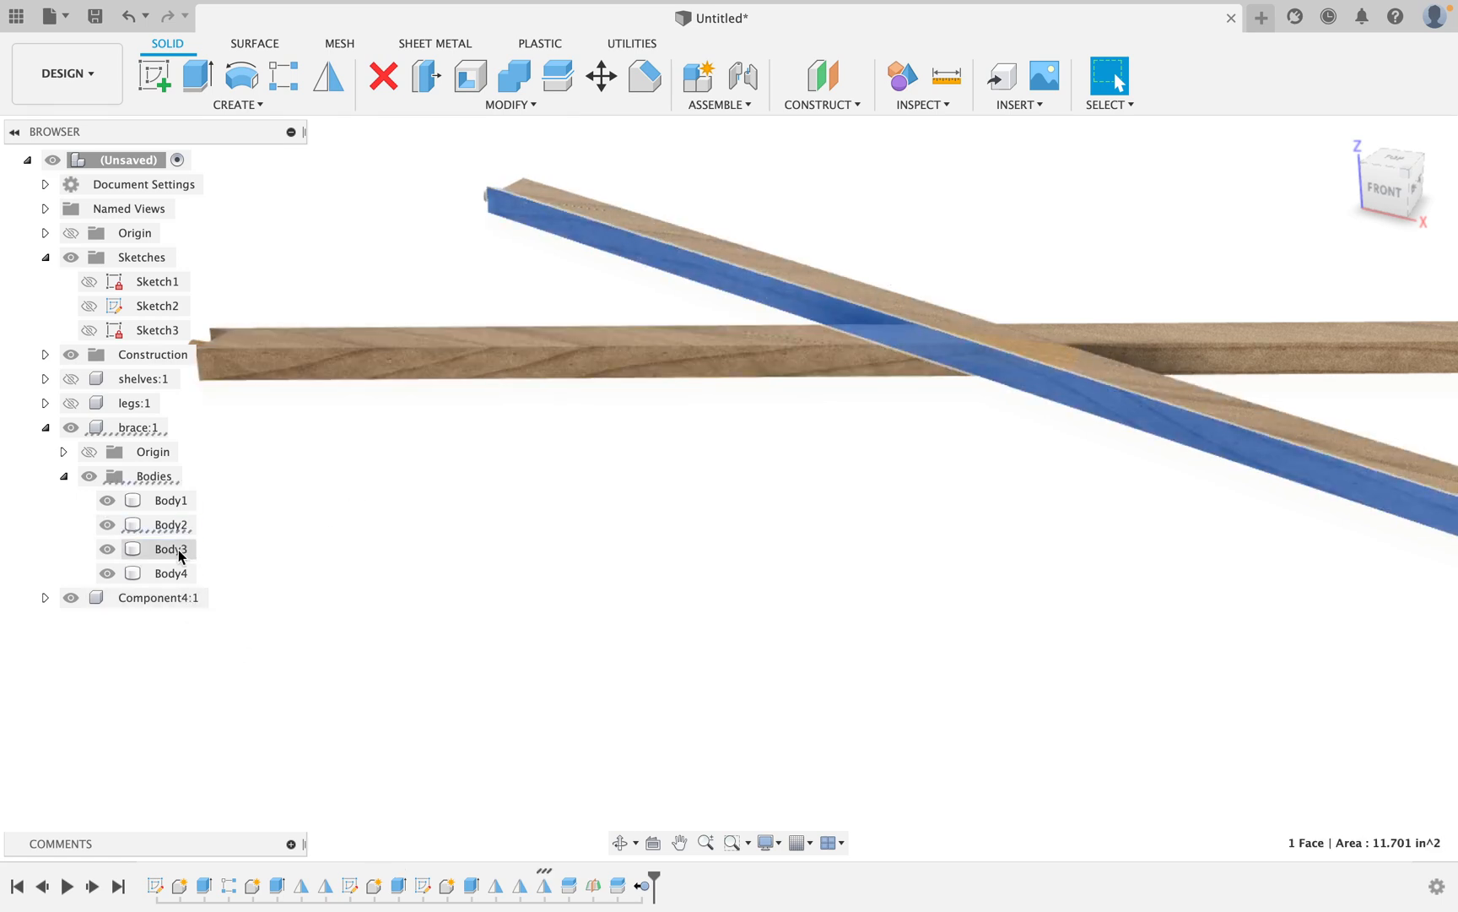
pyautogui.click(124, 523)
pyautogui.press('v')
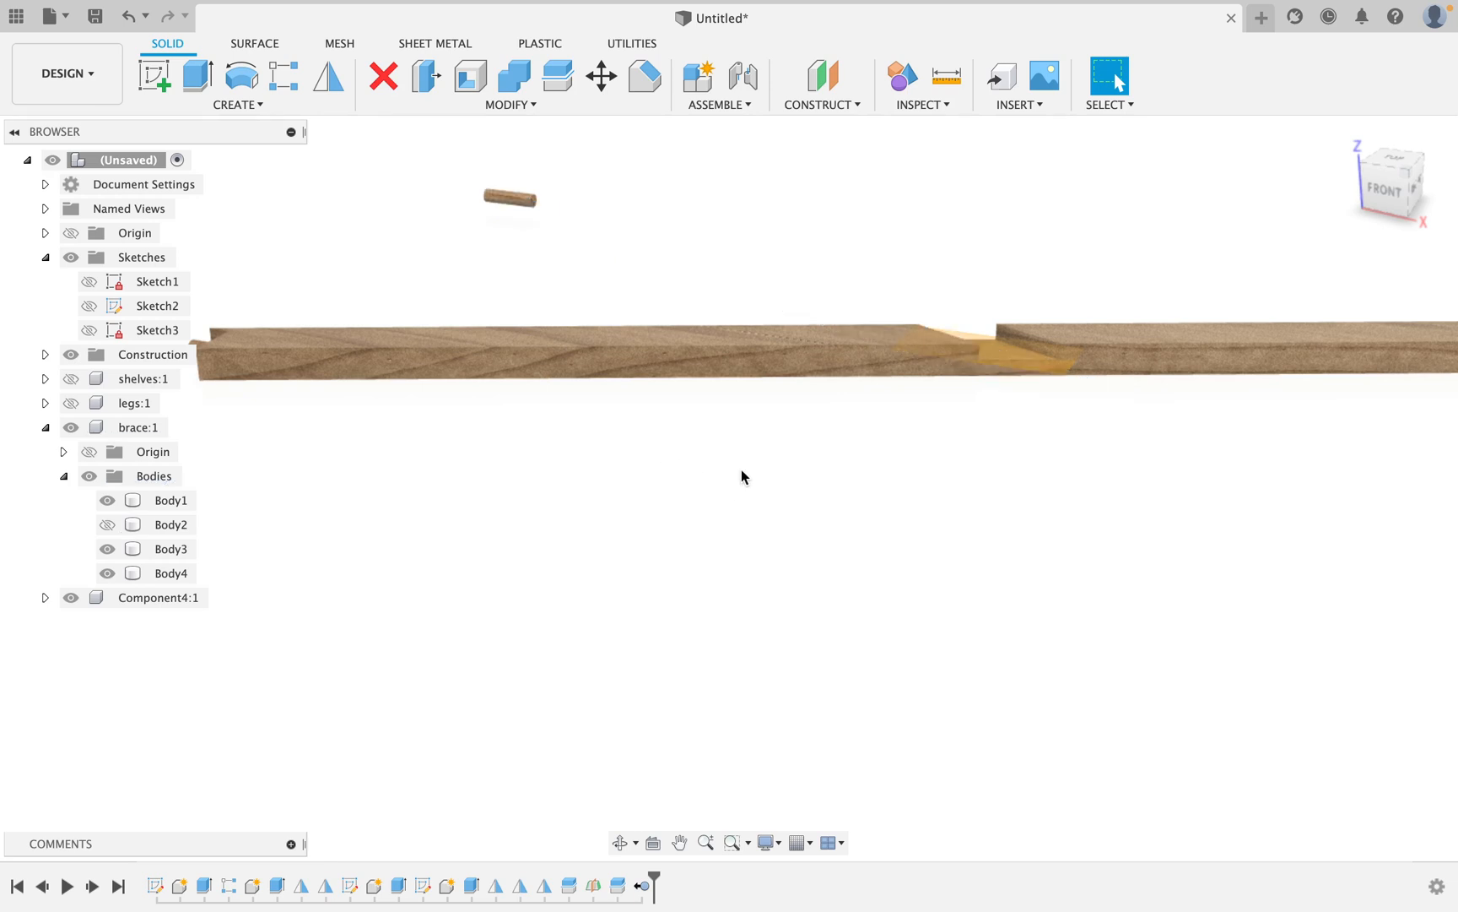
# Hide the construction midplane at the notch and view the half-lap joint.
pyautogui.scroll(2, 1016, 361)
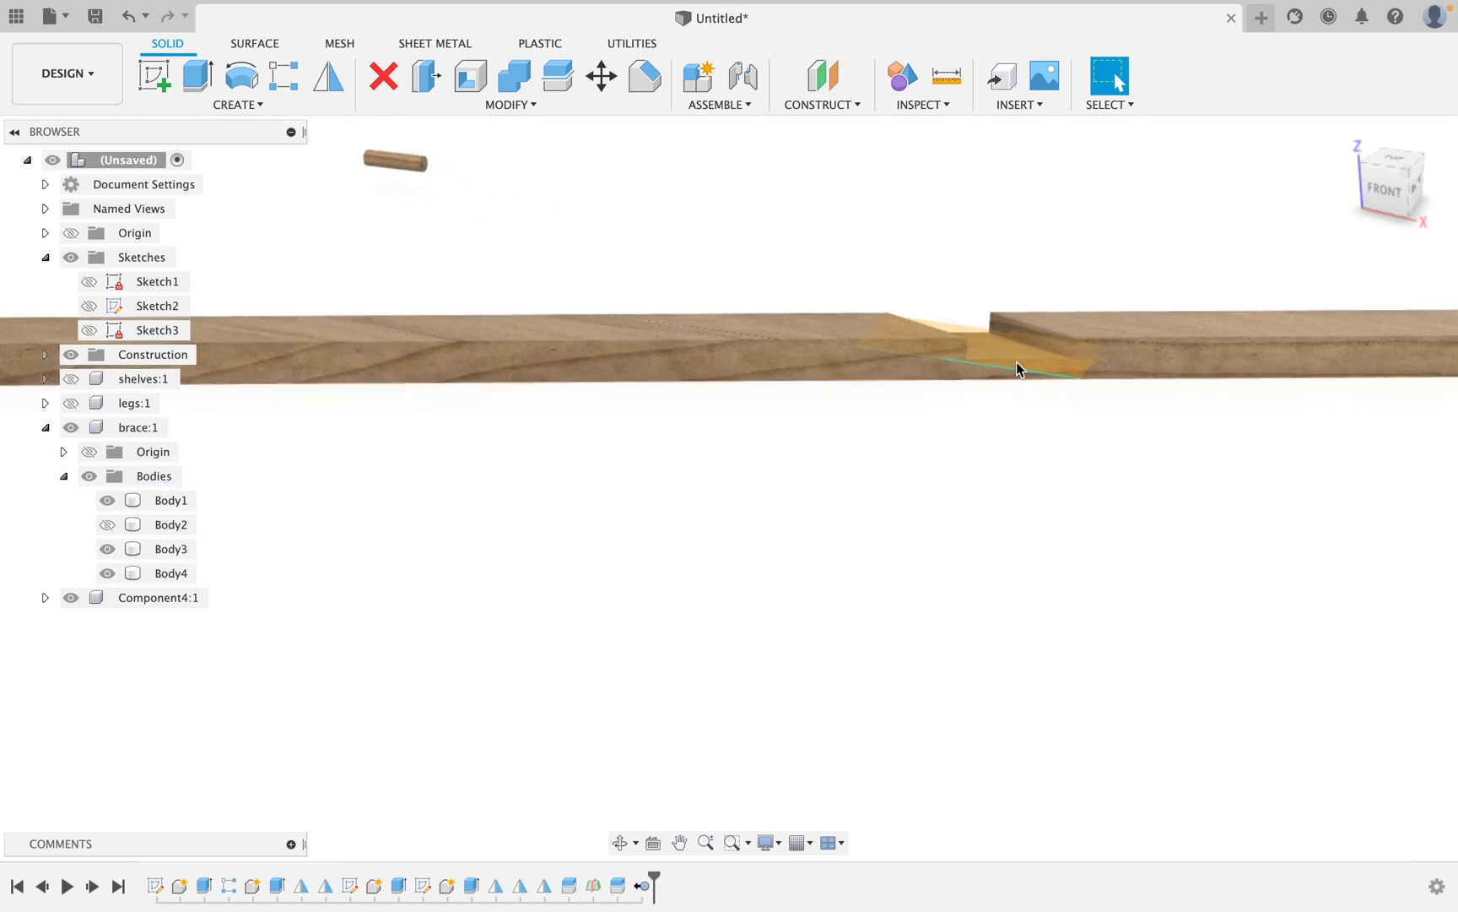
pyautogui.click(1016, 361)
pyautogui.click(47, 356)
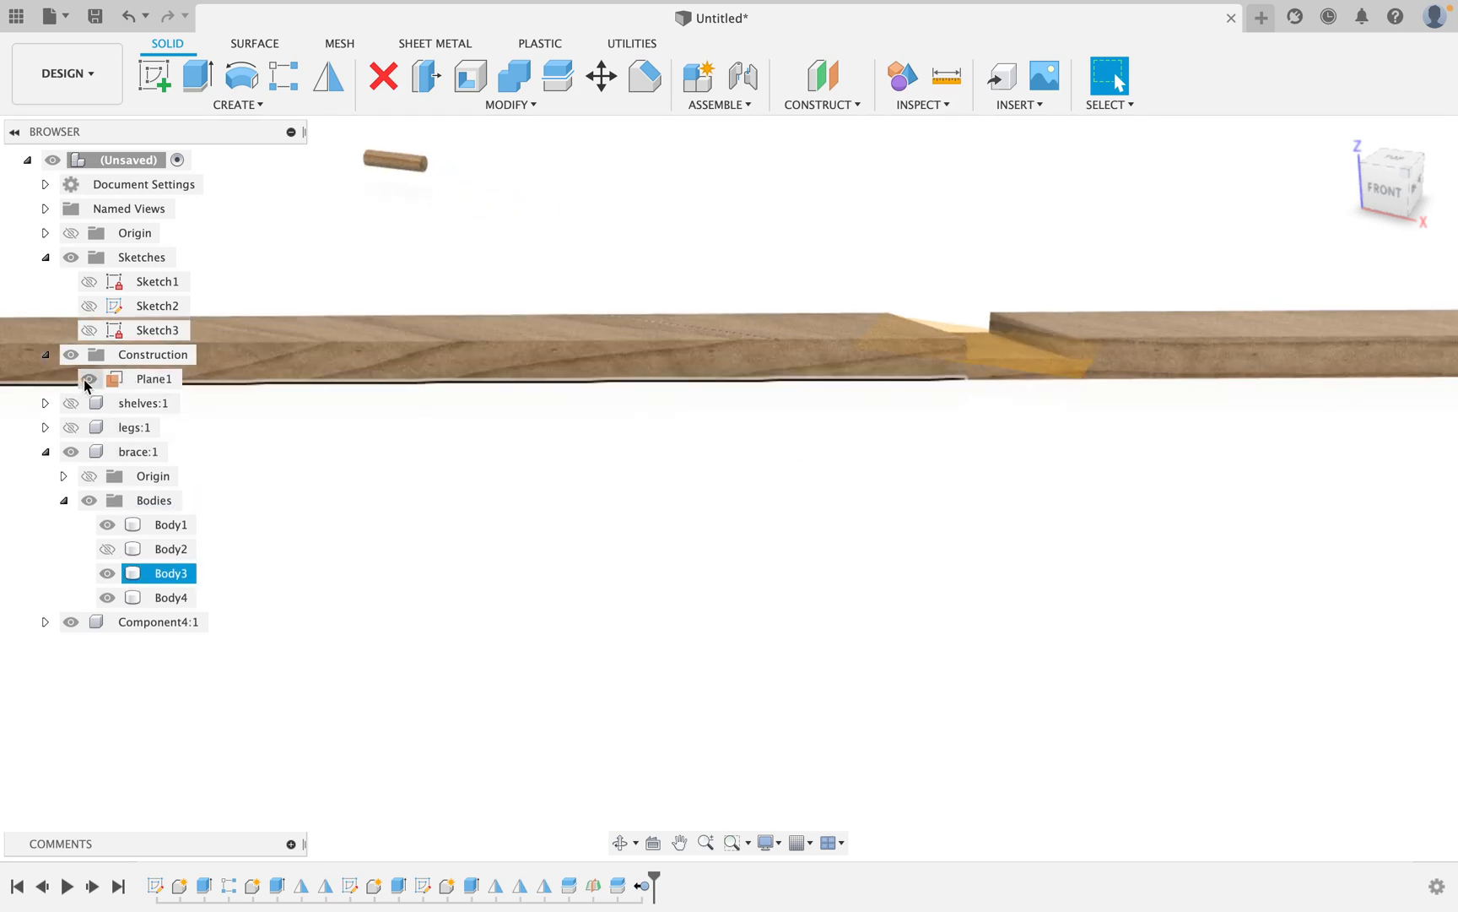
pyautogui.click(88, 378)
pyautogui.press('F4')
pyautogui.moveTo(908, 404); pyautogui.dragTo(877, 402)
pyautogui.press('Escape')
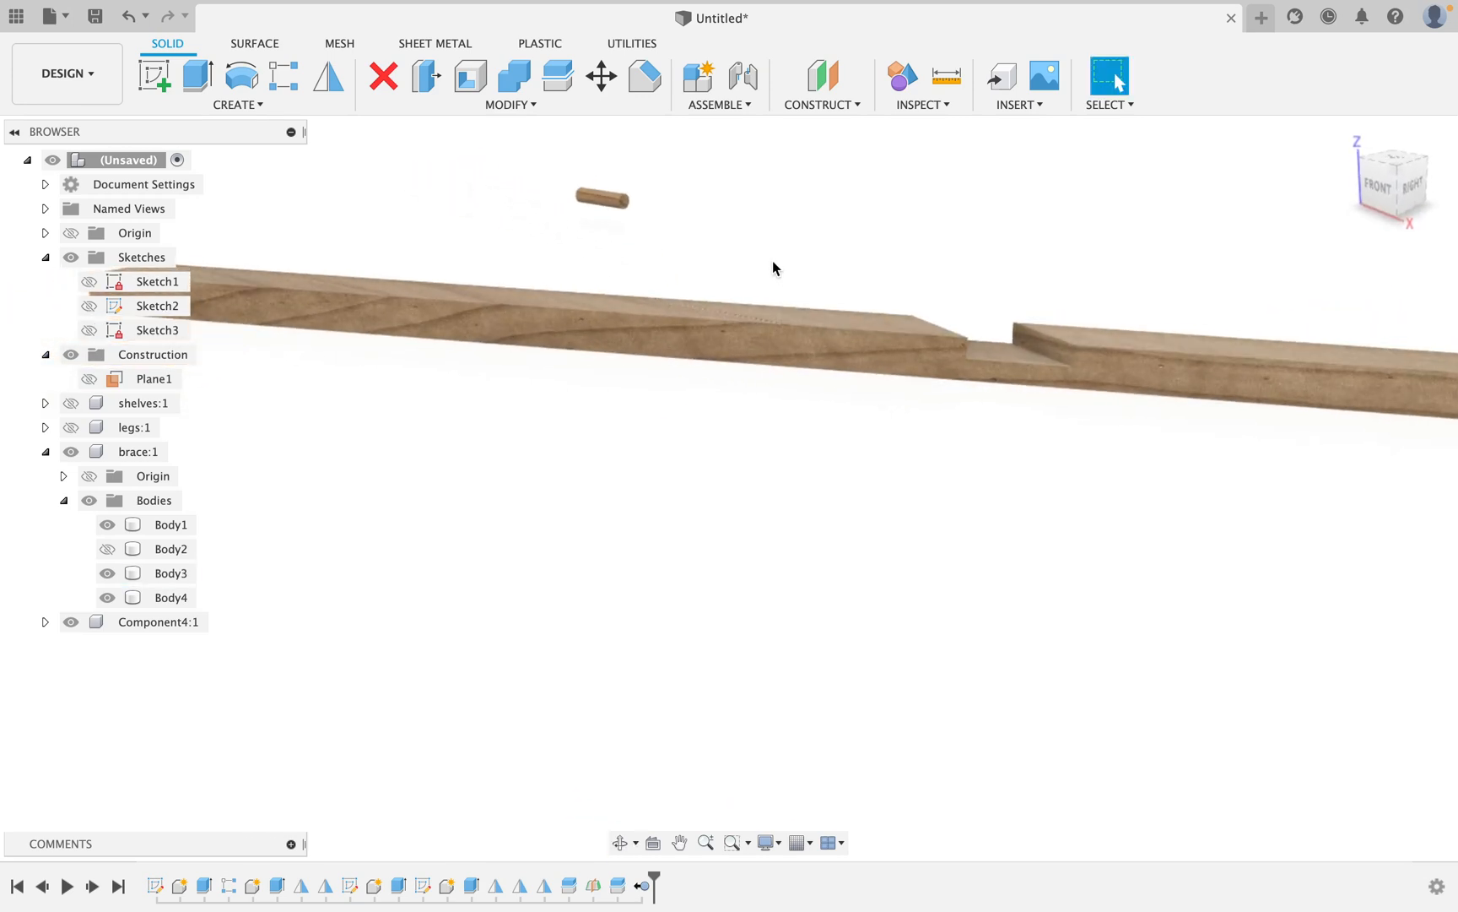
# Join the two long segments of the notched brace and the lower half-lap piece into a single body with Combine.
pyautogui.click(523, 85)
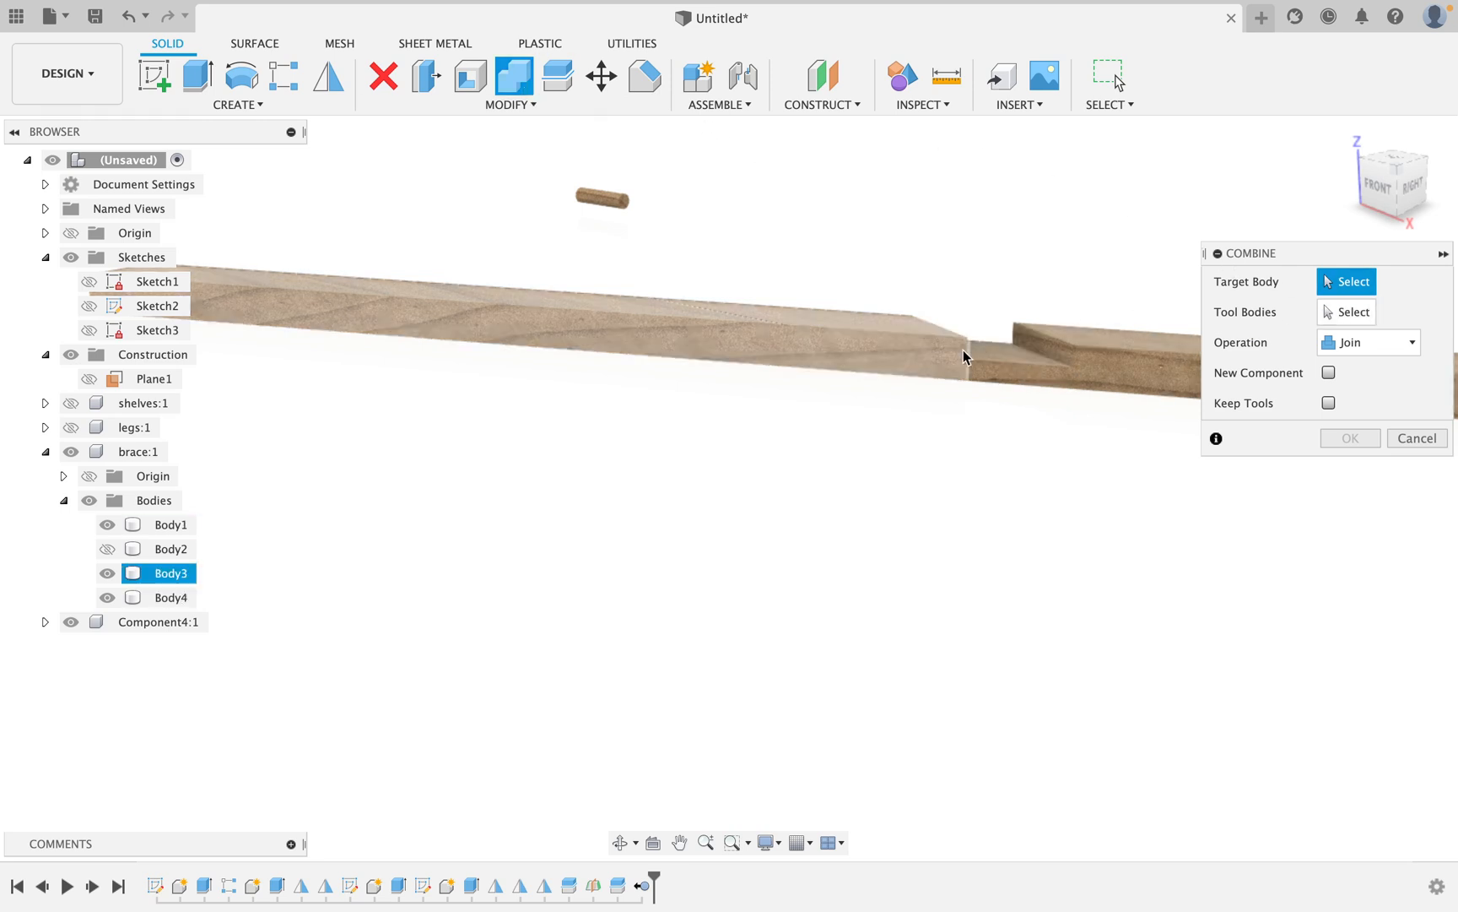
pyautogui.click(824, 349)
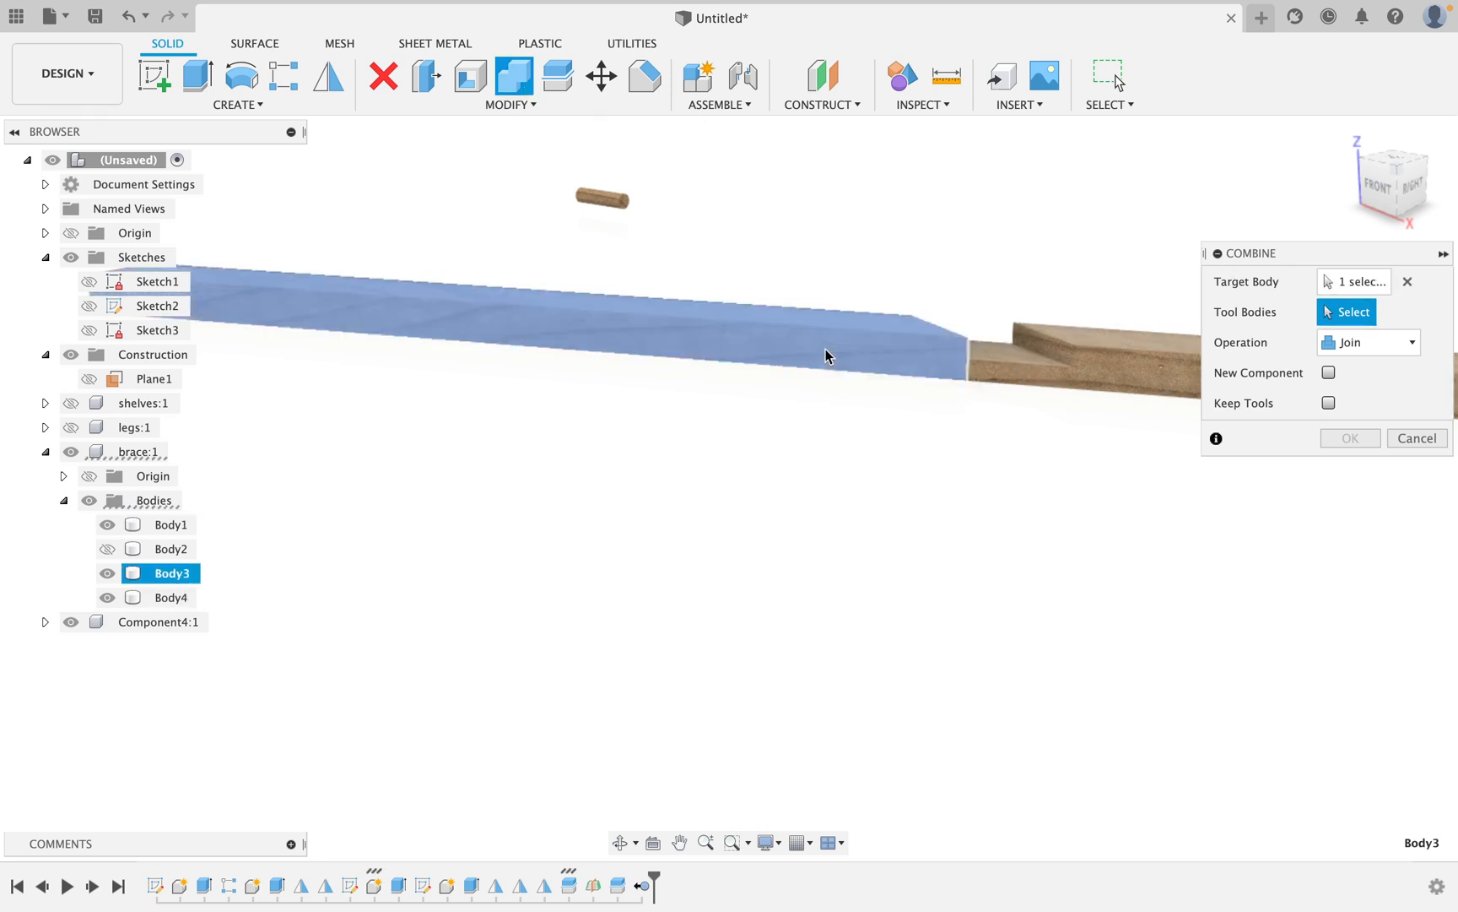
pyautogui.click(1056, 377)
pyautogui.click(1116, 369)
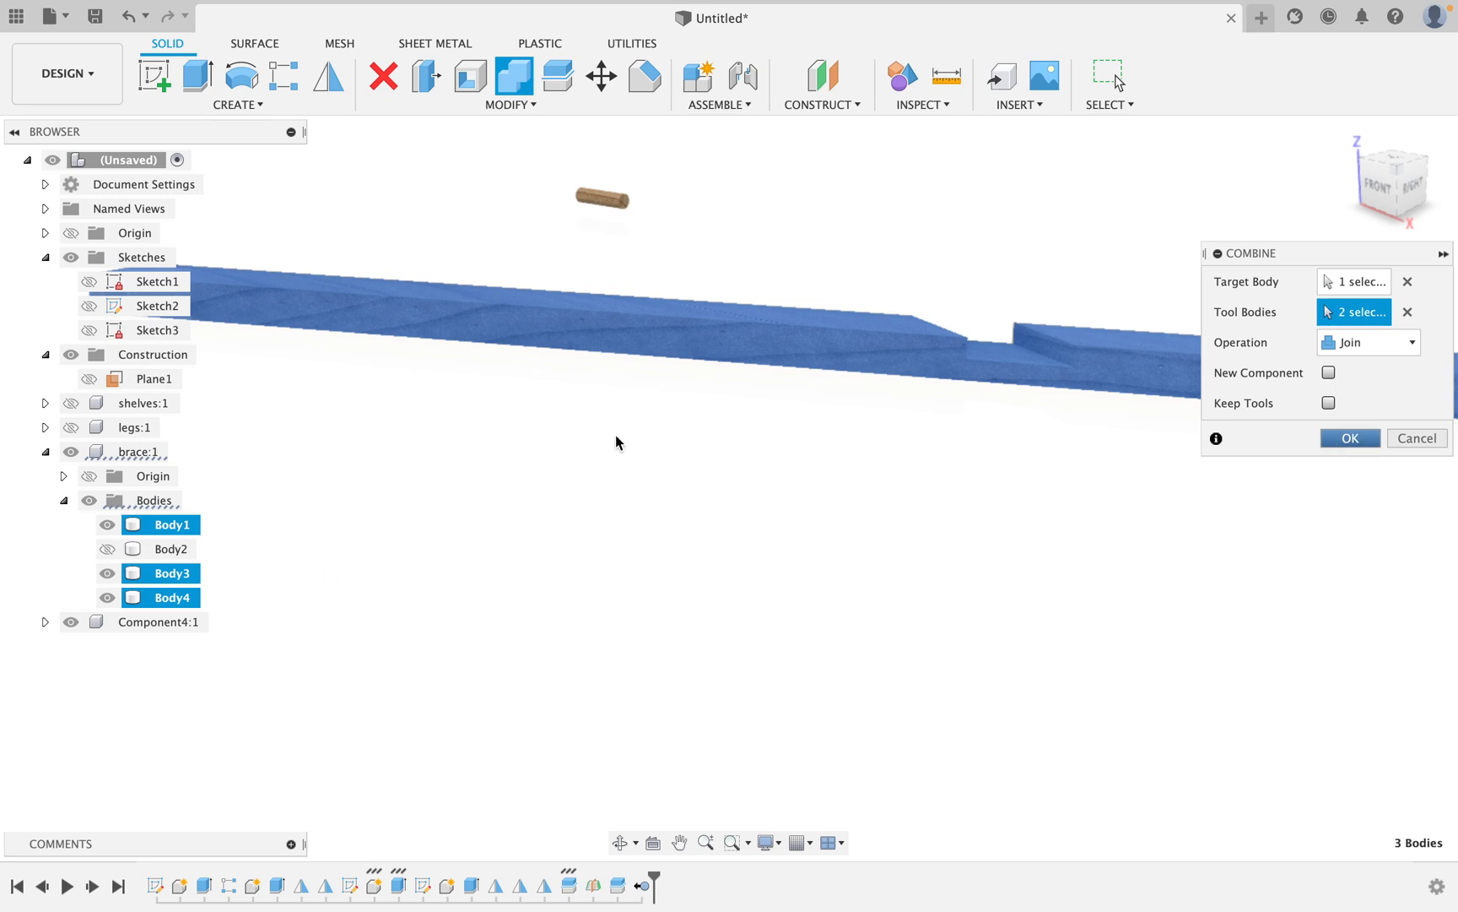
pyautogui.press('Return')
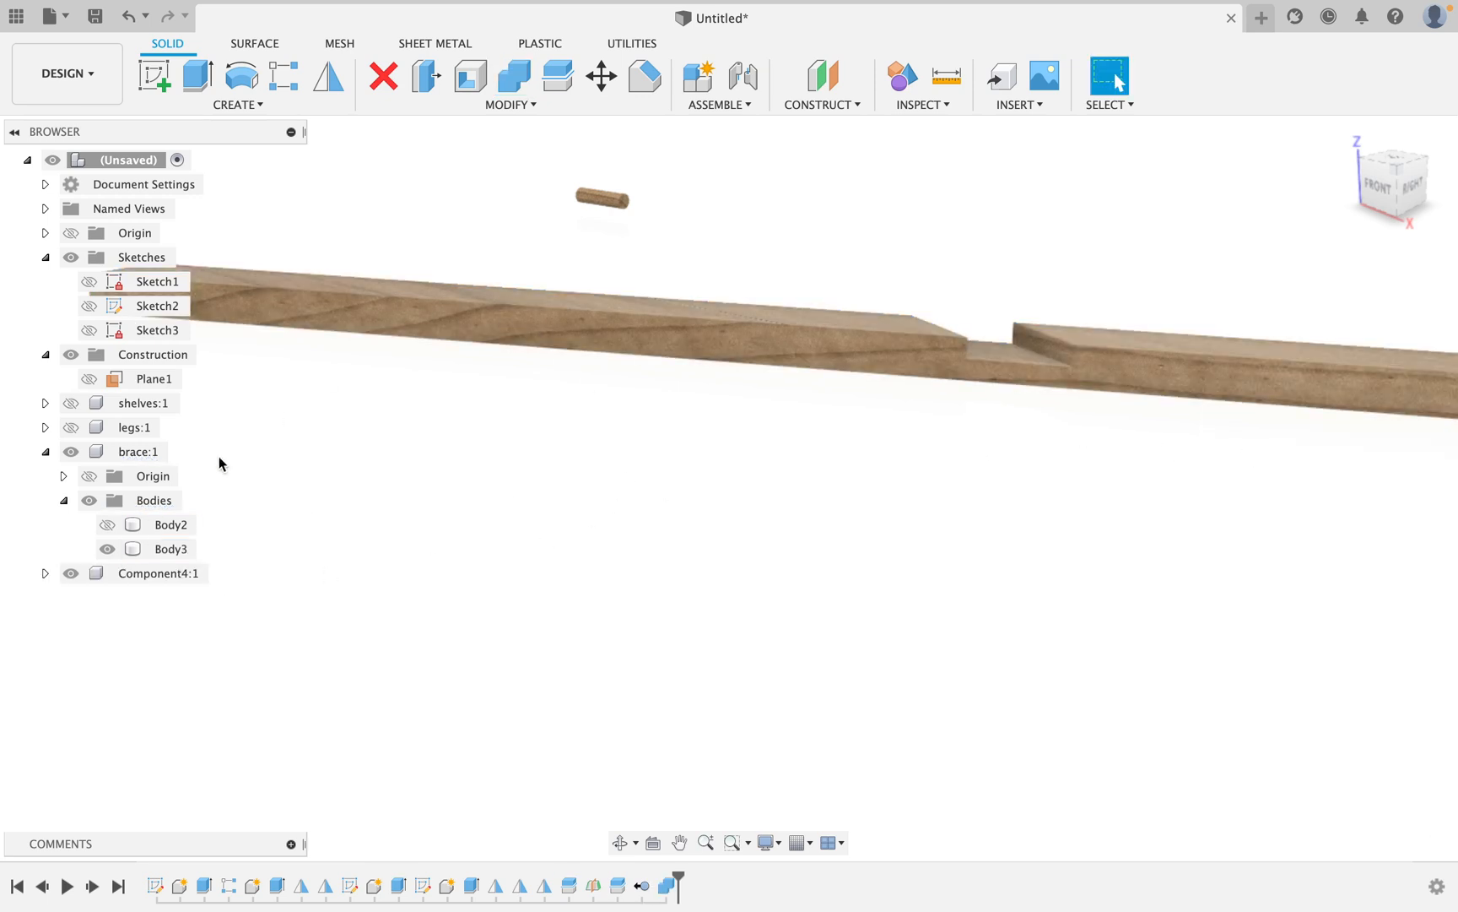
# Check the two brace bodies individually by toggling their visibility, leaving both the notched and the uncut brace shown.
pyautogui.click(111, 524)
pyautogui.click(107, 548)
pyautogui.click(108, 548)
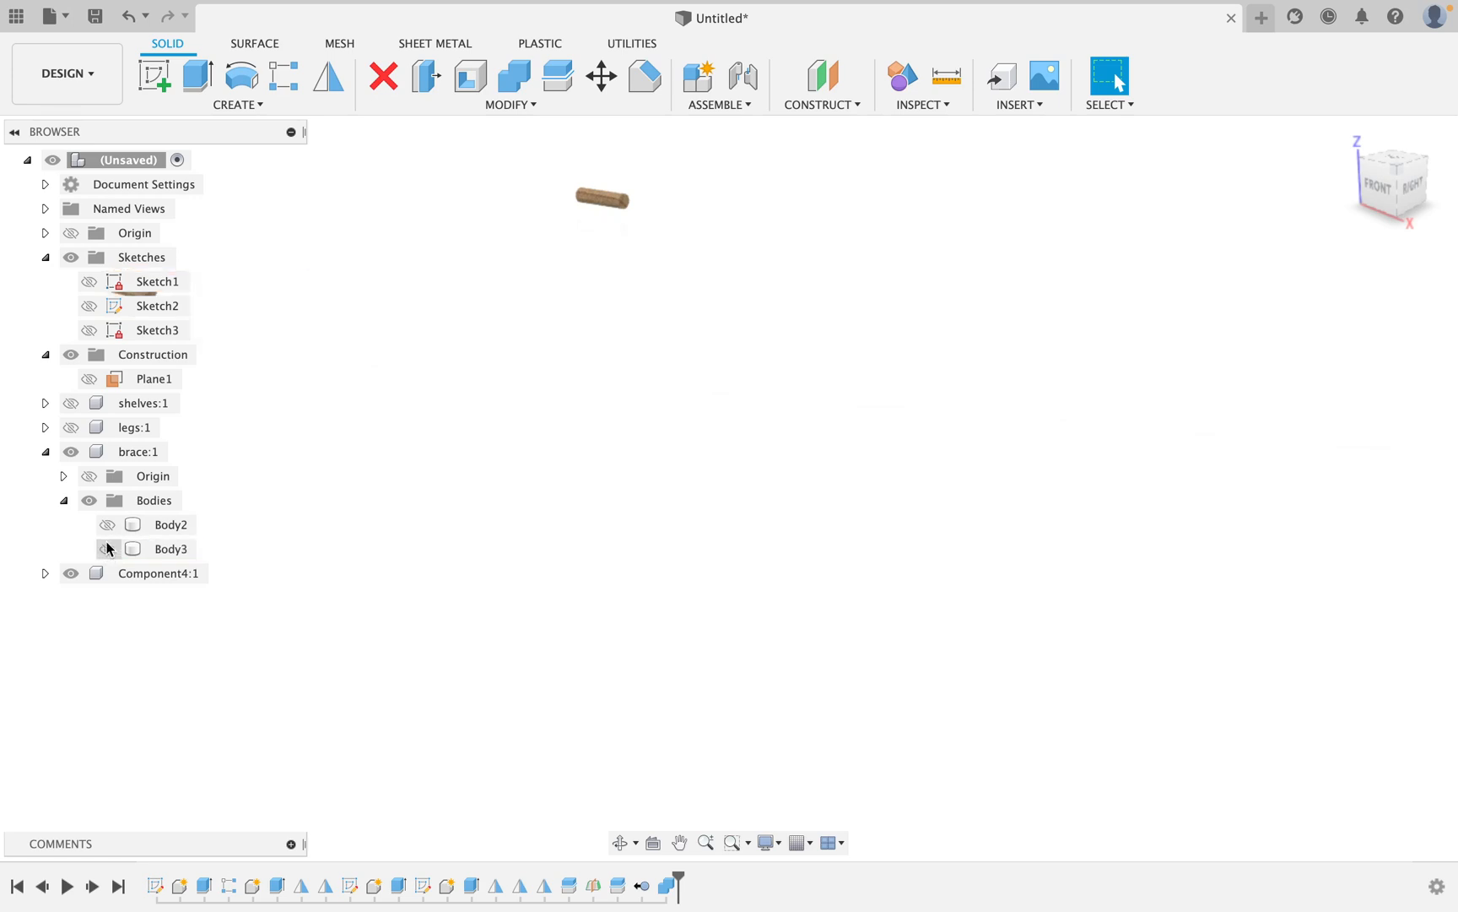
pyautogui.click(108, 524)
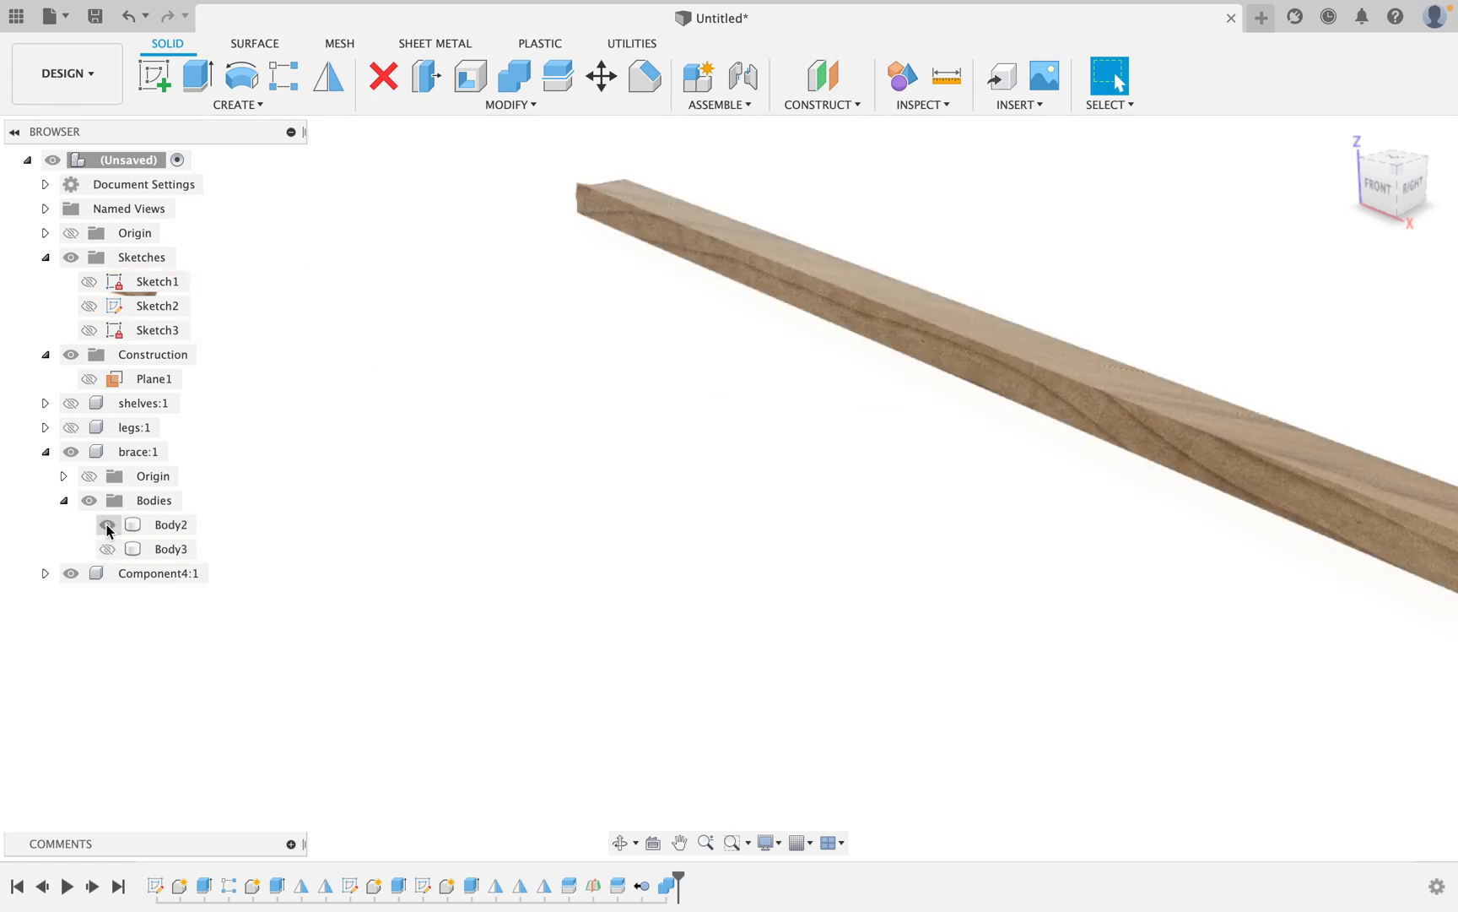
pyautogui.click(107, 548)
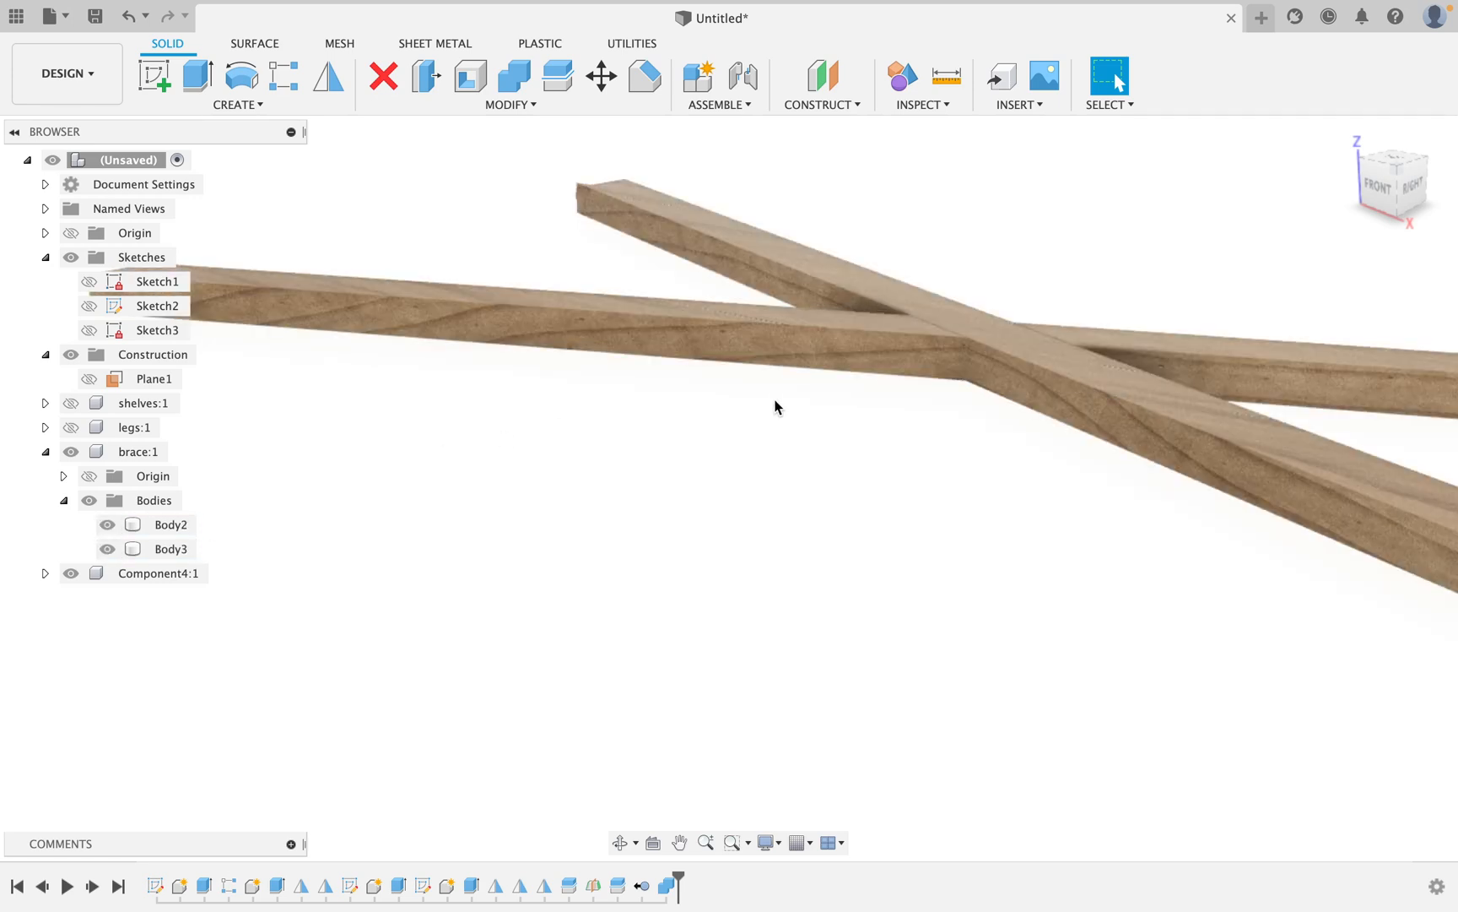
# Start a Combine with the uncut full-length brace as the target body and open the choice of operation.
pyautogui.click(529, 78)
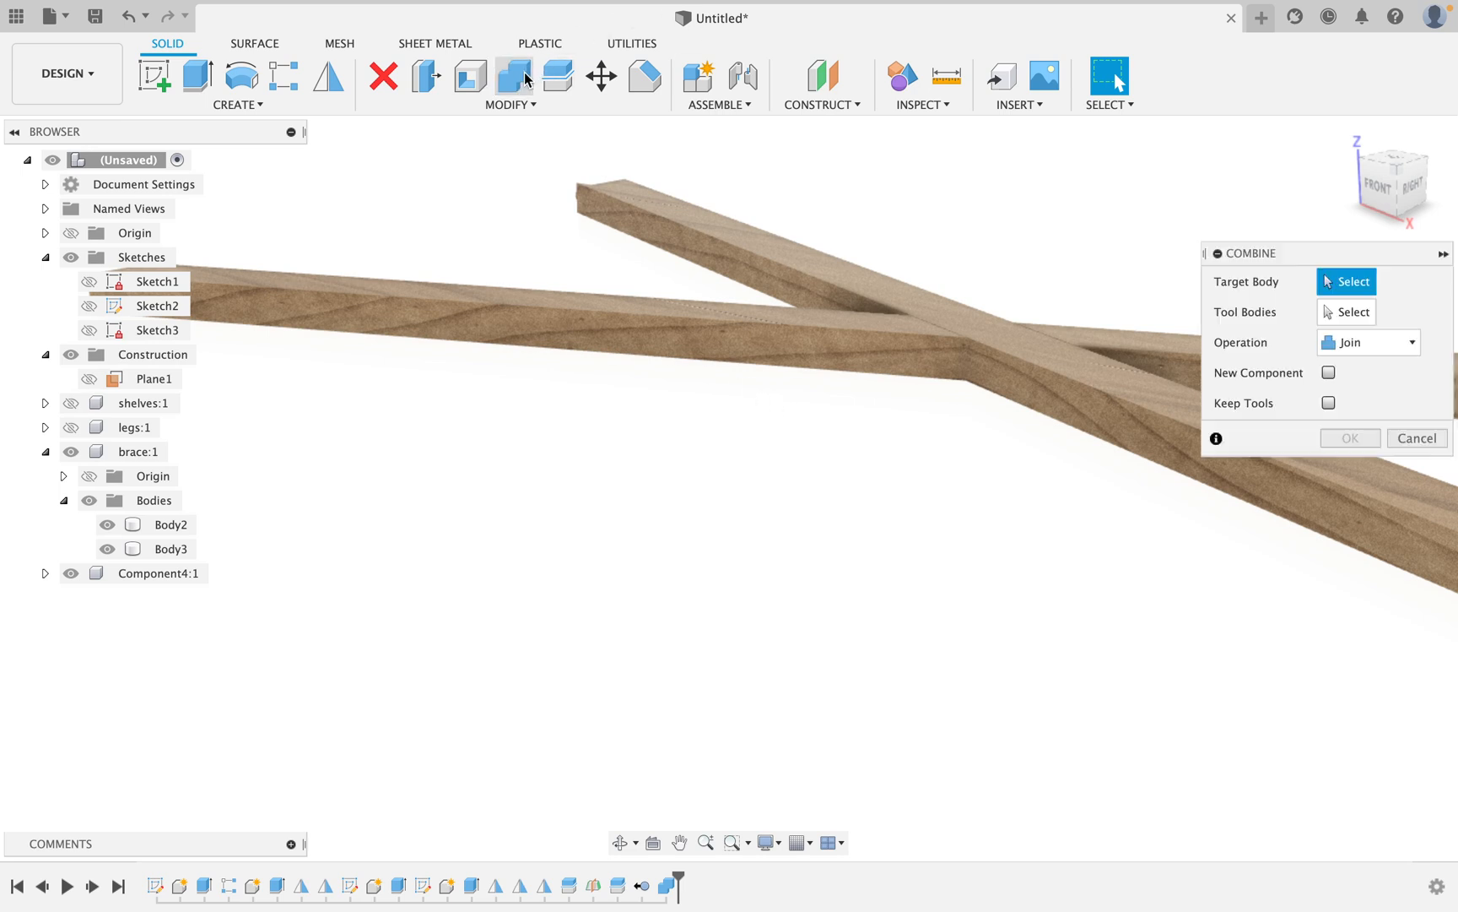
pyautogui.click(1135, 418)
pyautogui.click(1360, 342)
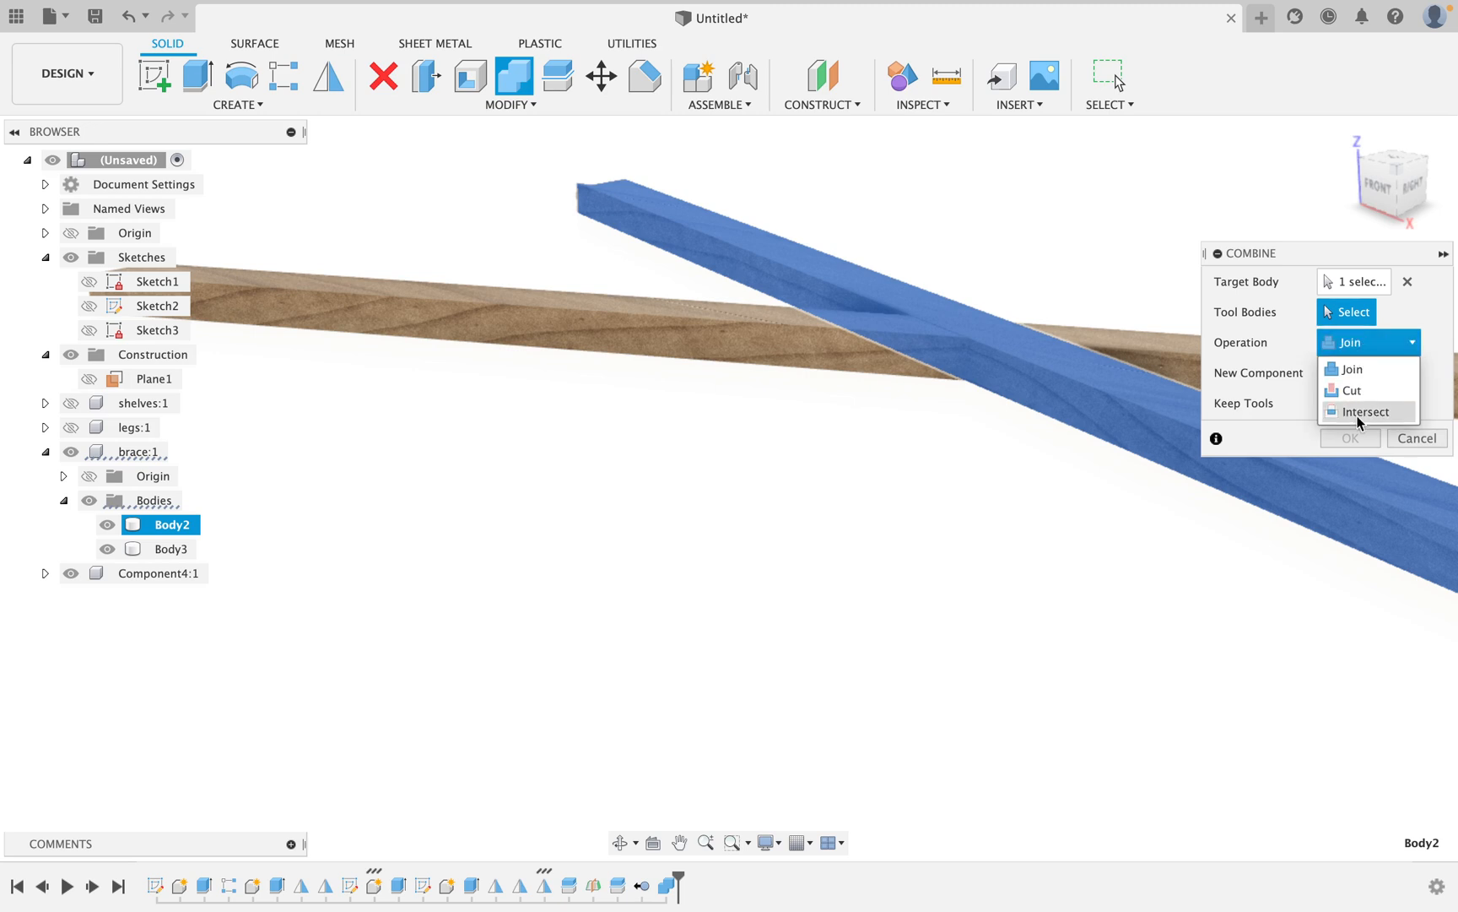
# Cut Body3 out of Body2 at the brace crossing with Combine, keeping the tool body.
pyautogui.click(1354, 394)
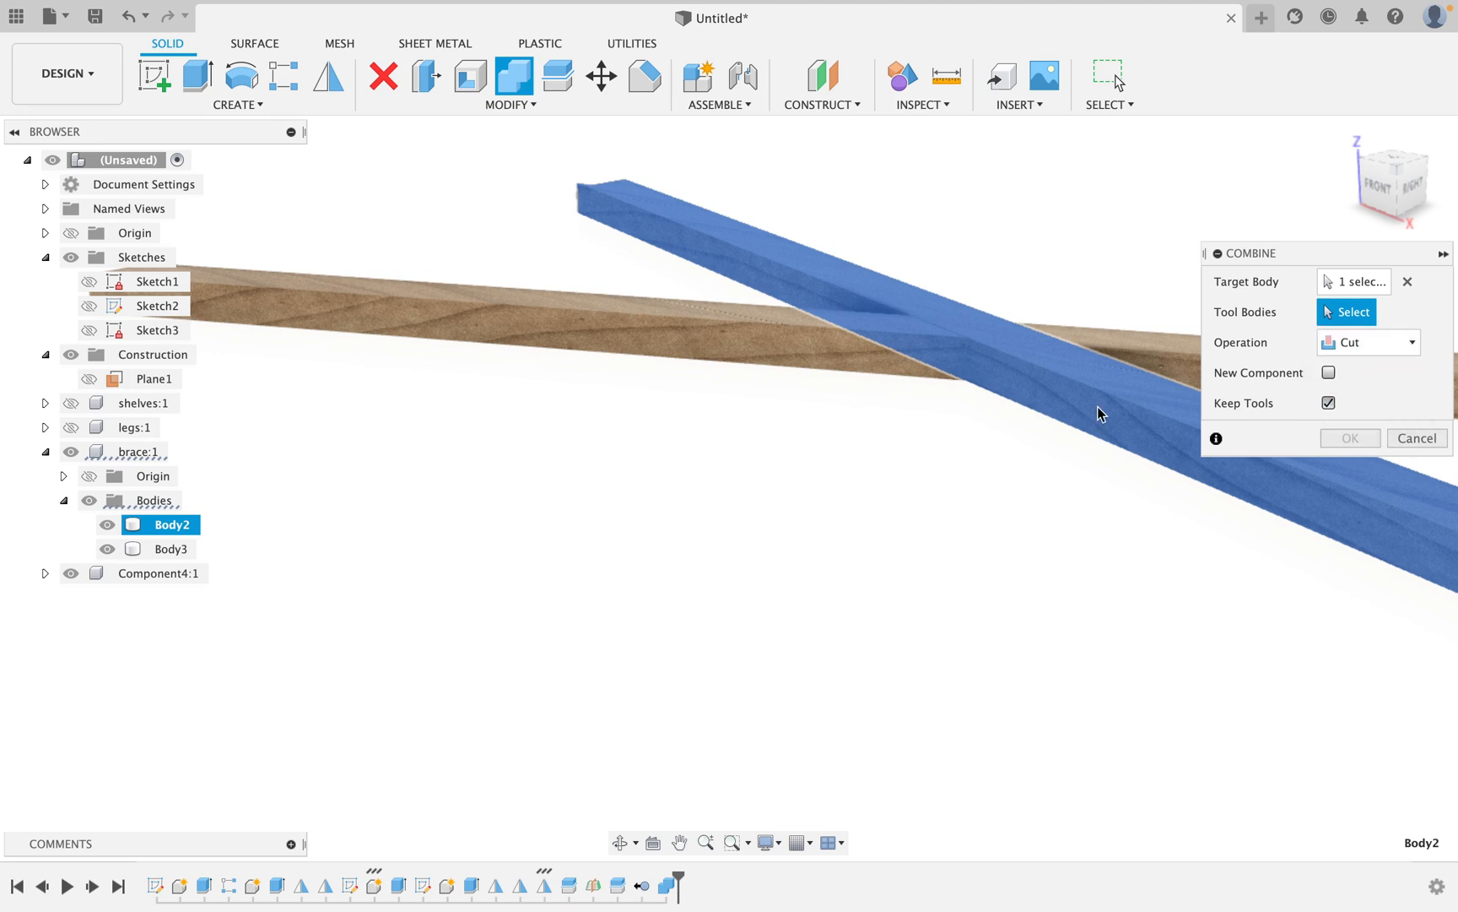
pyautogui.click(767, 359)
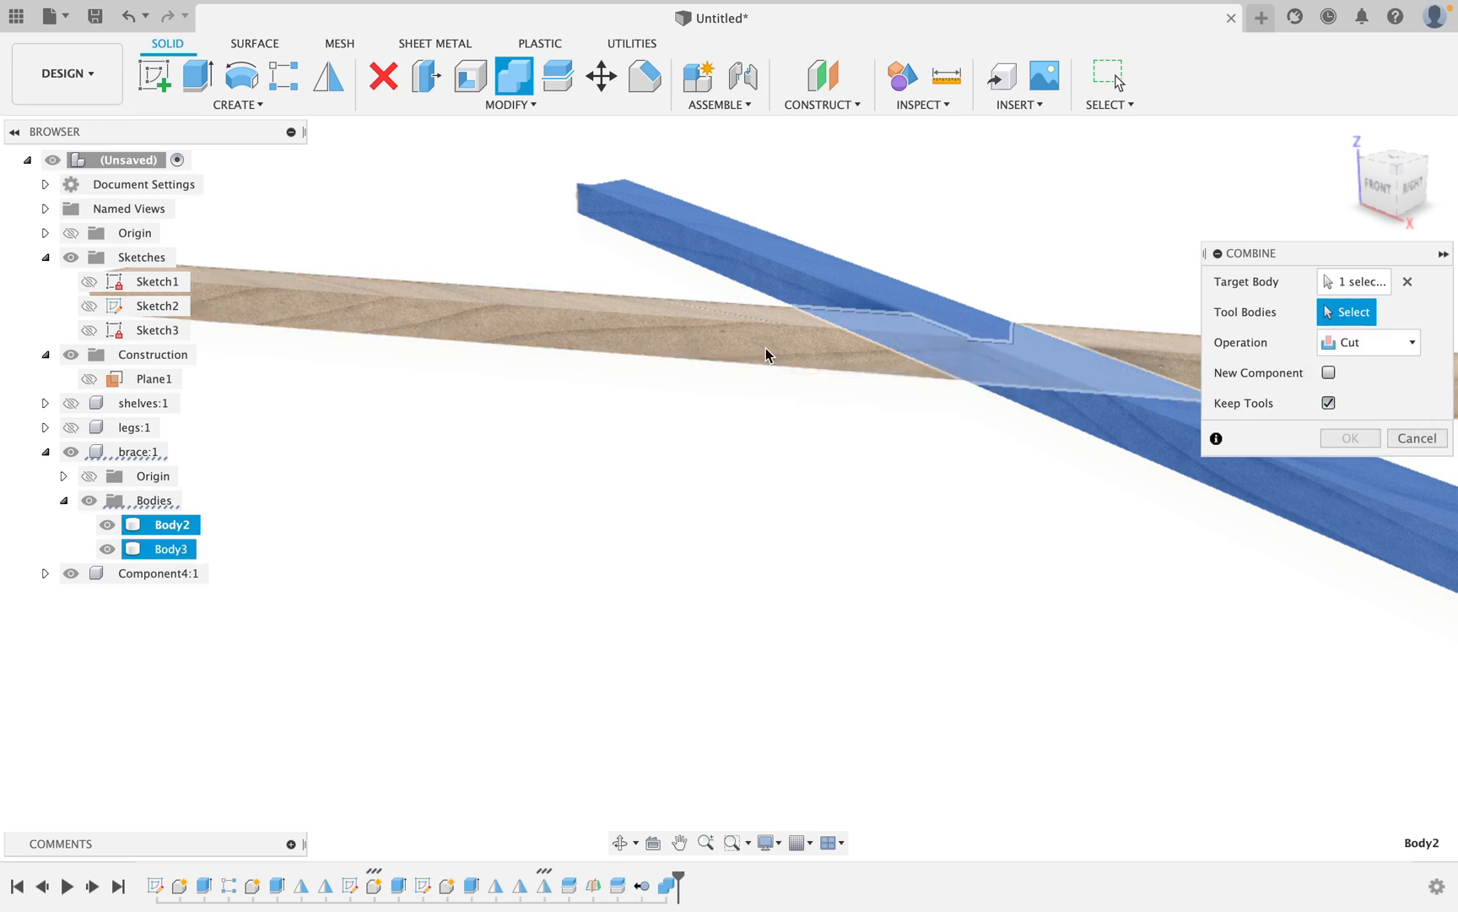
pyautogui.click(1351, 437)
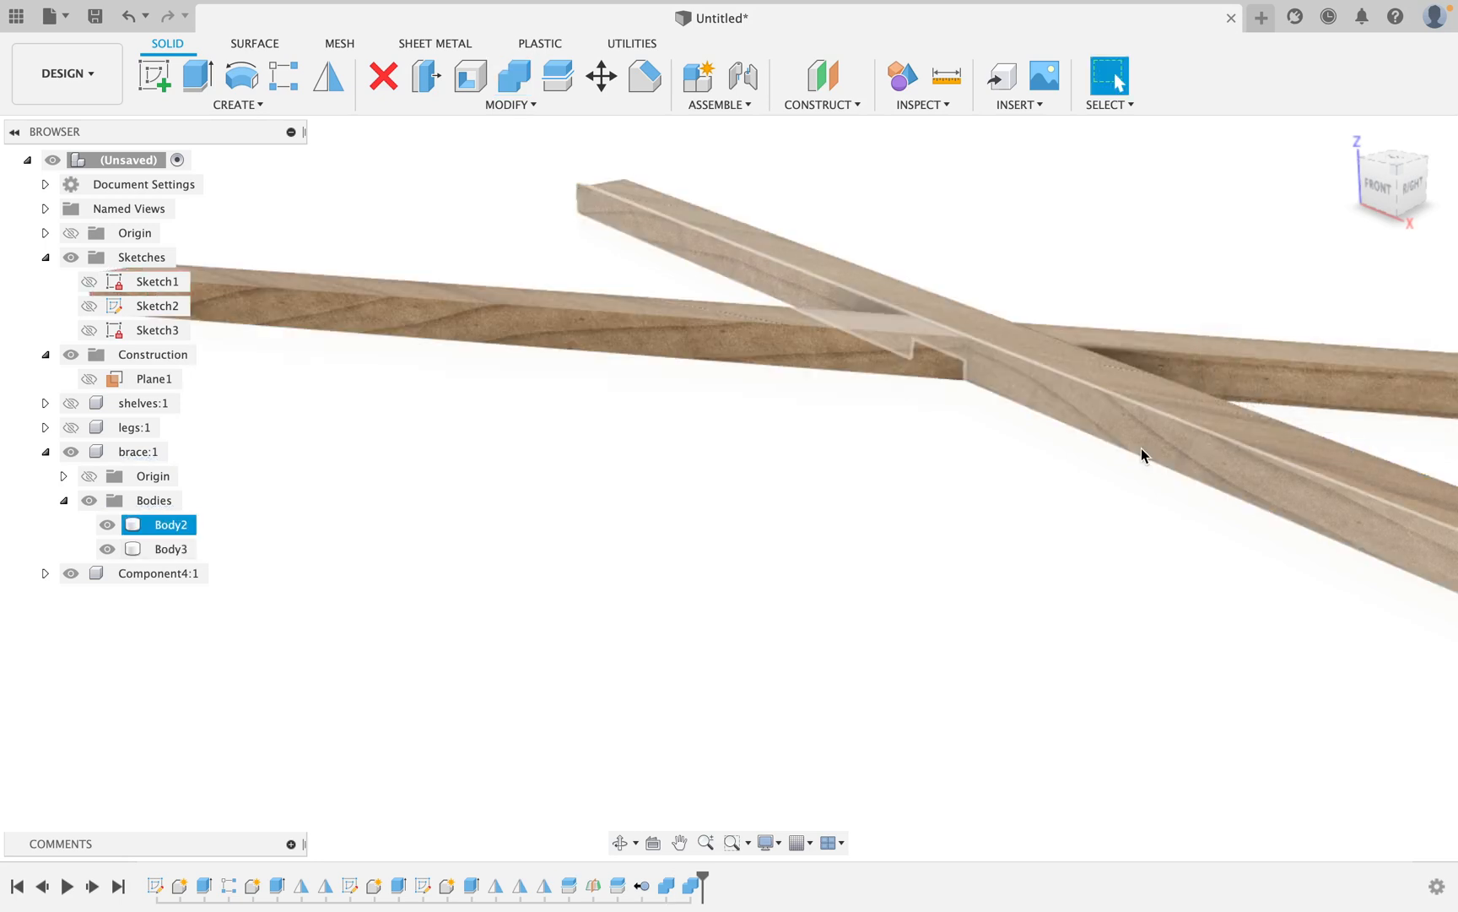
# Inspect the lap joint notch on each brace by isolating Body2 and Body3 in turn, and show both again.
pyautogui.click(108, 525)
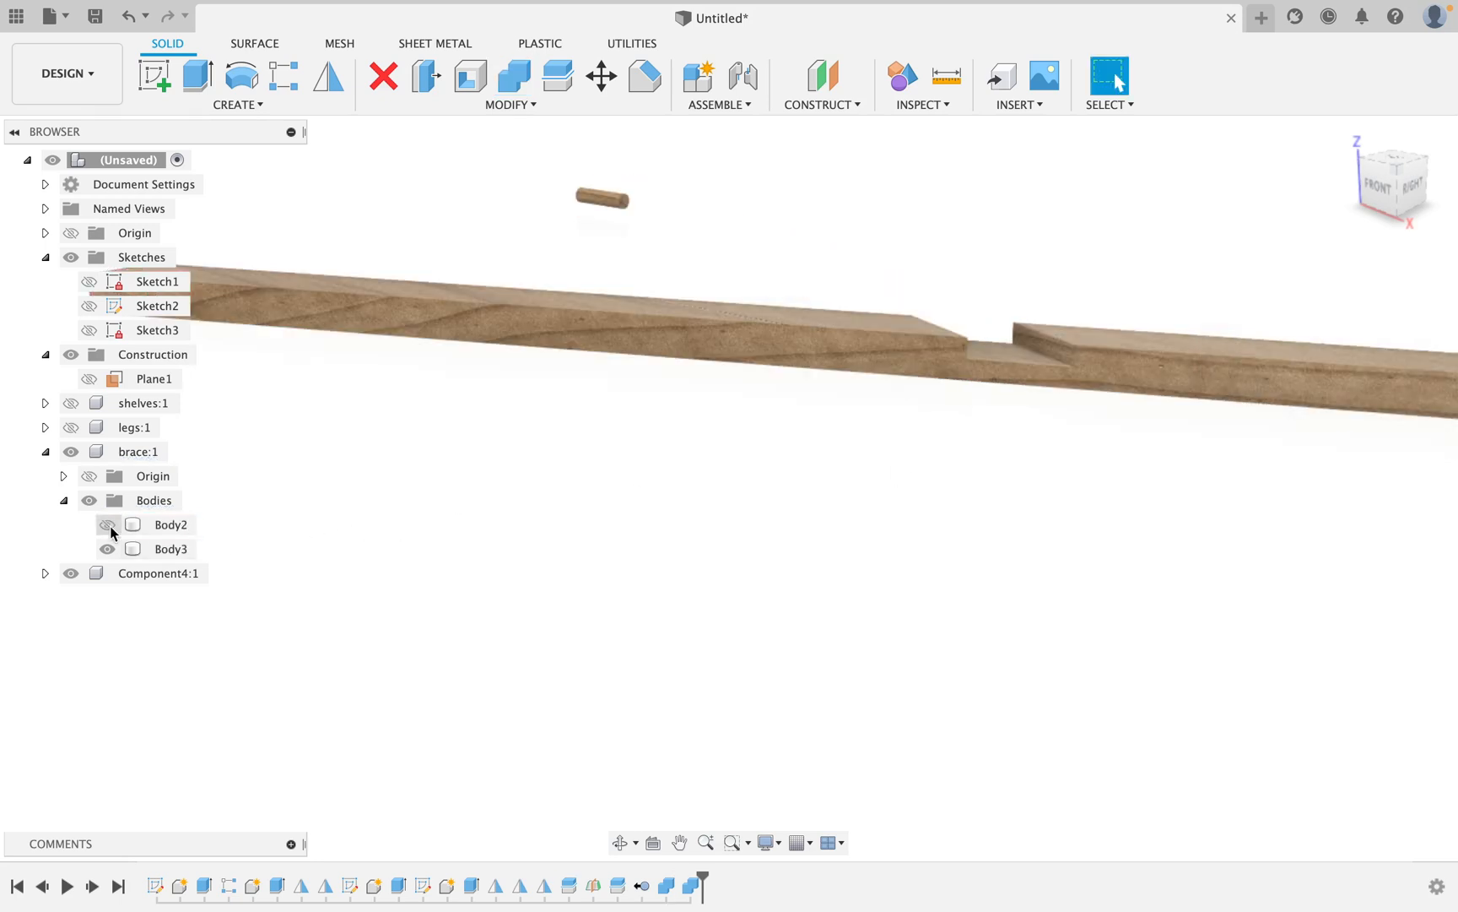
pyautogui.click(110, 549)
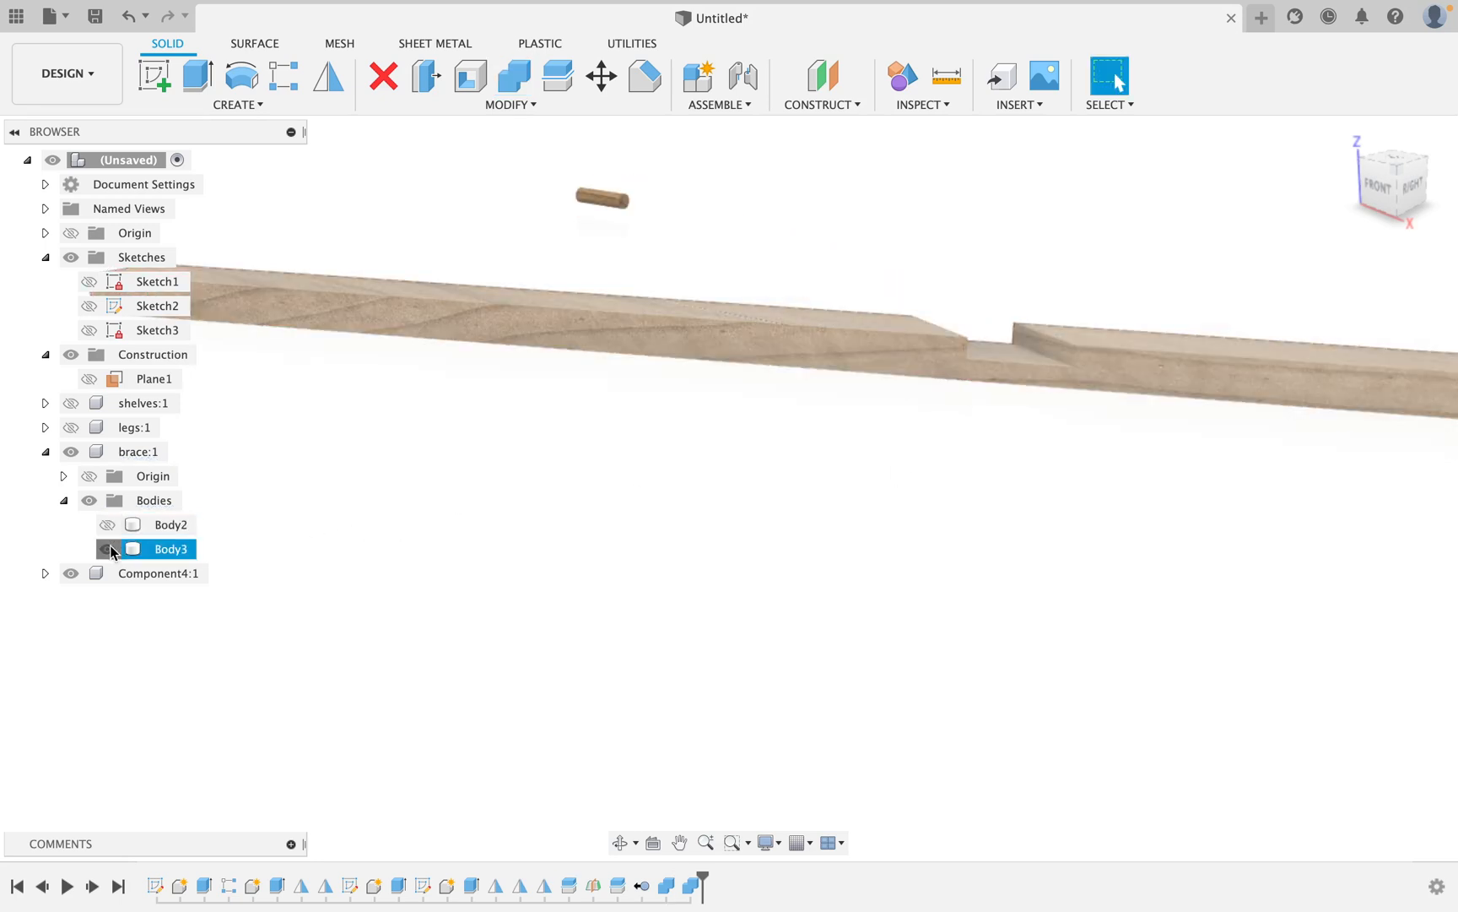
pyautogui.click(108, 549)
pyautogui.click(108, 525)
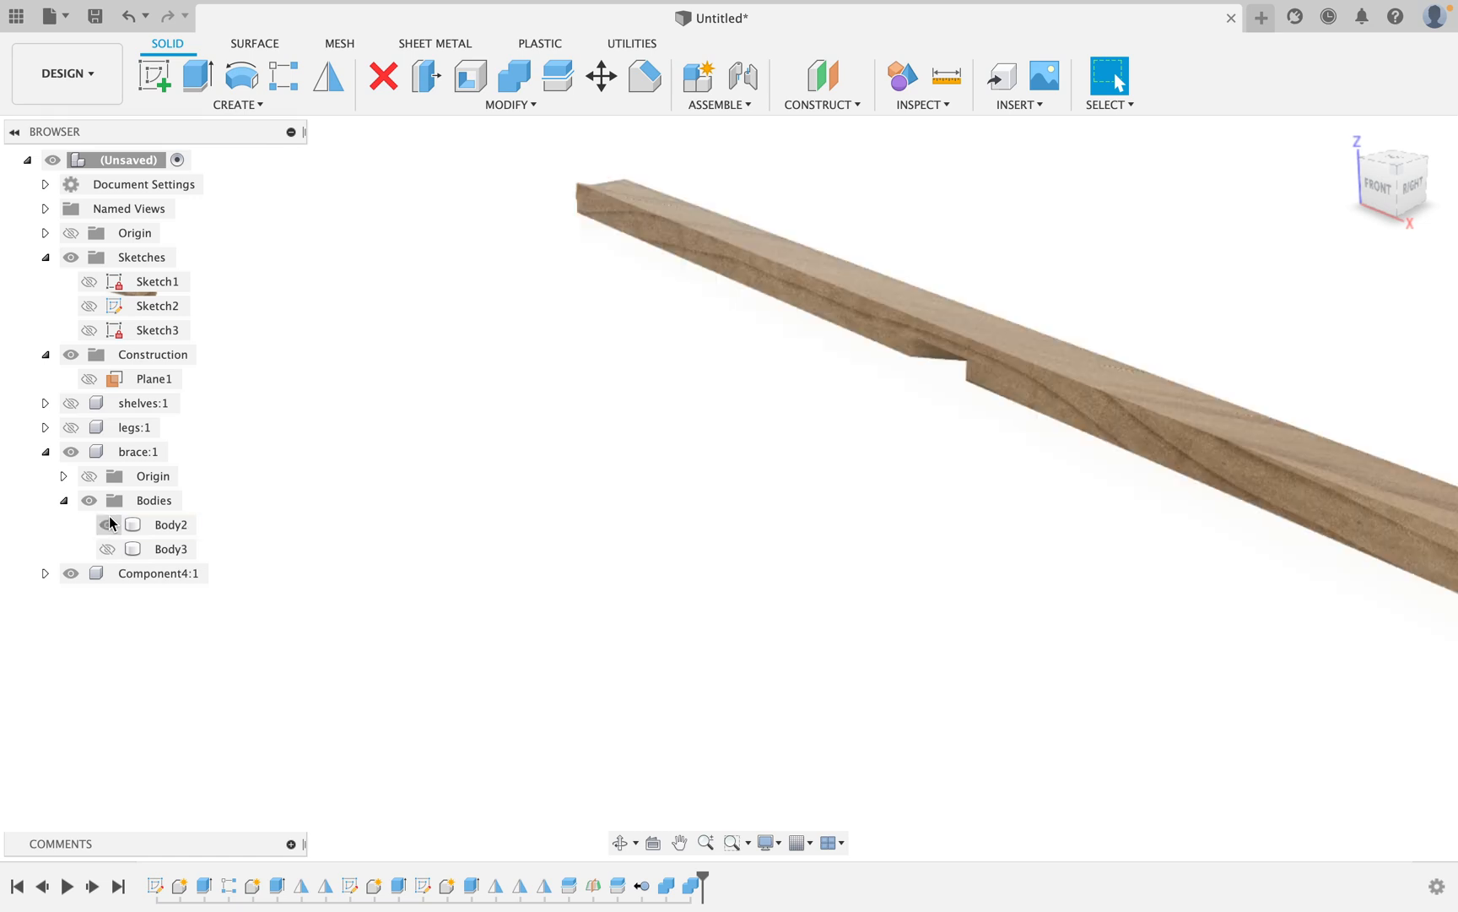
pyautogui.click(106, 548)
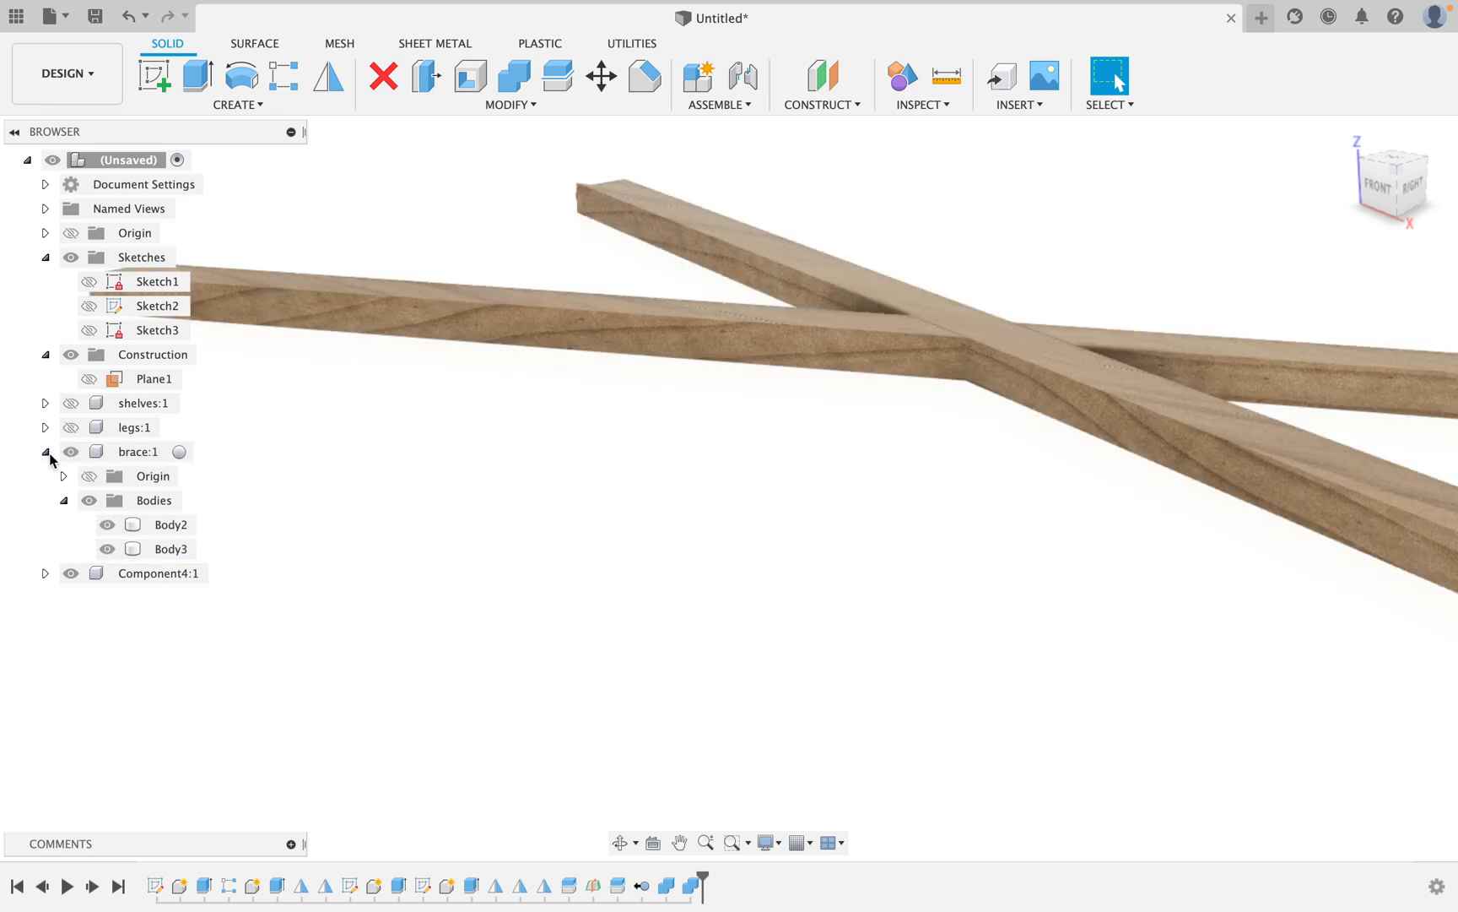
# Collapse the brace component and rename Component4 to dowels.
pyautogui.click(45, 451)
pyautogui.click(134, 482)
pyautogui.click(153, 484)
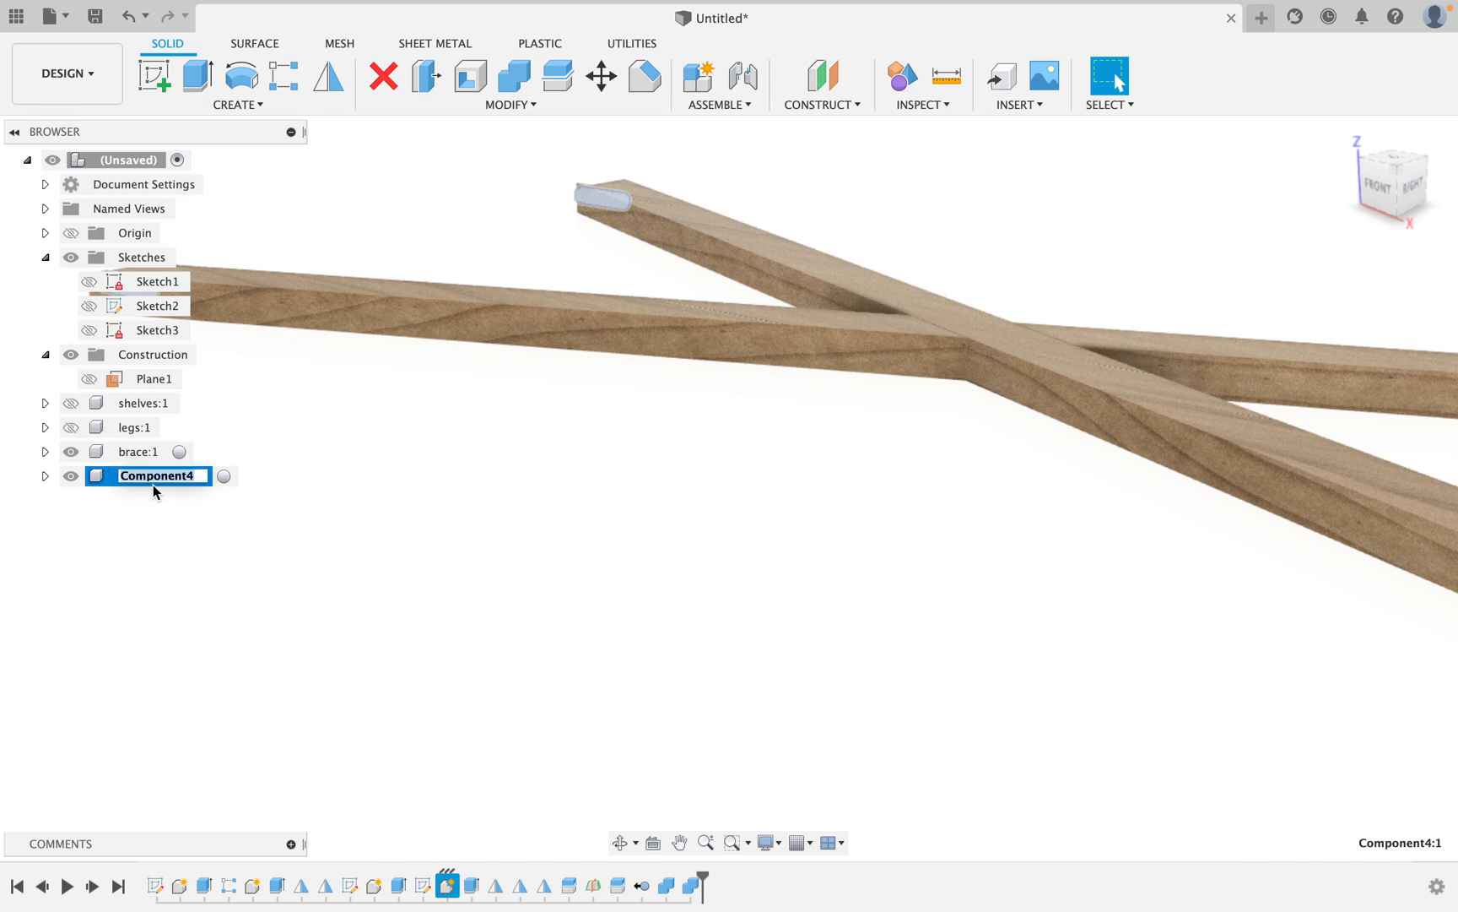
pyautogui.write('dowels')
pyautogui.press('Return')
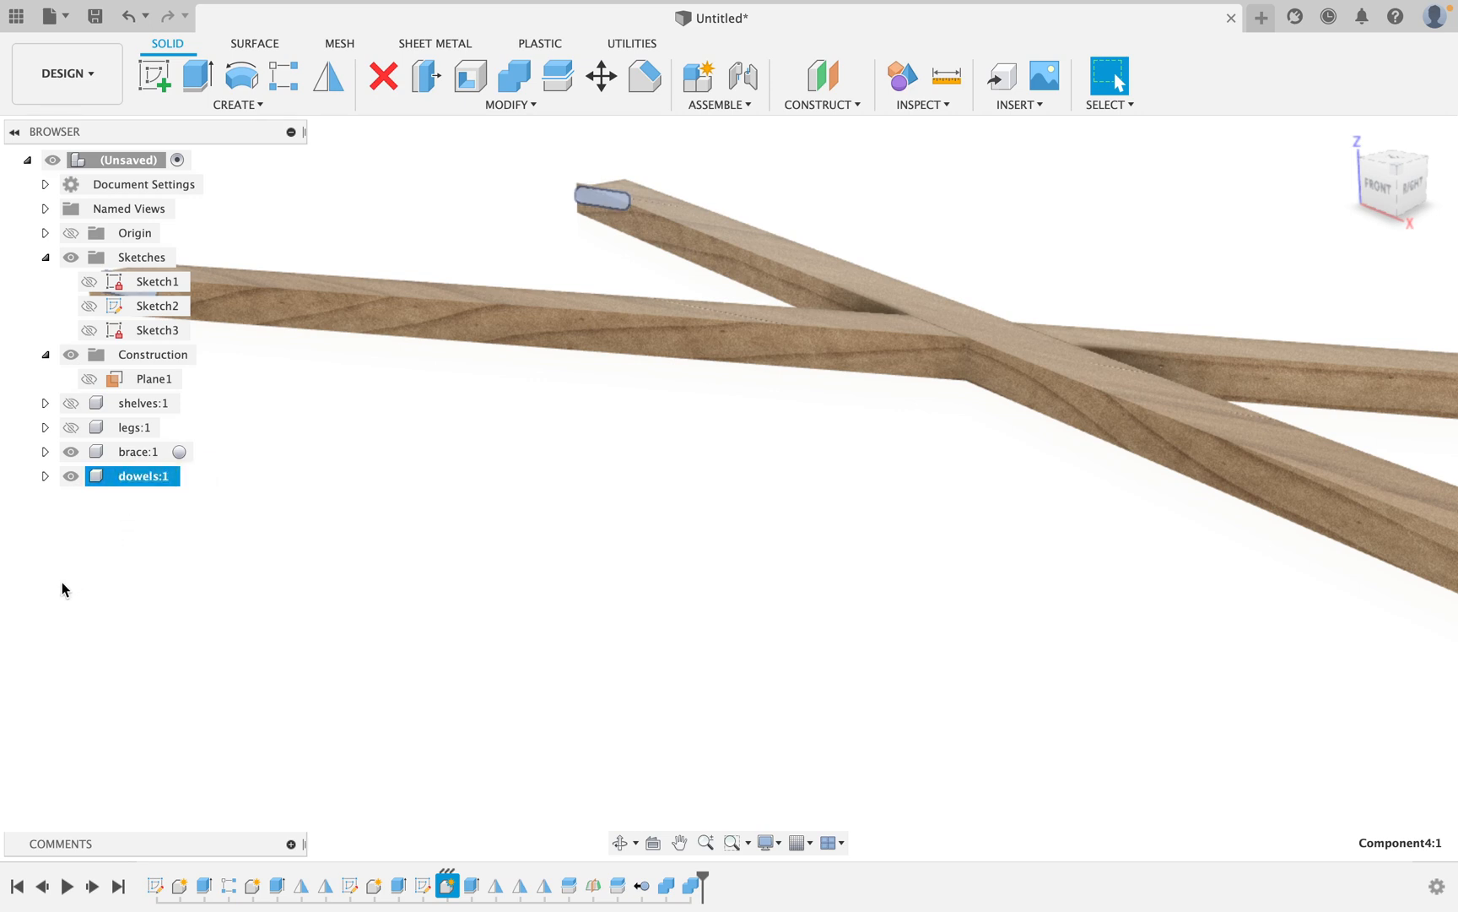
pyautogui.click(891, 363)
pyautogui.click(854, 422)
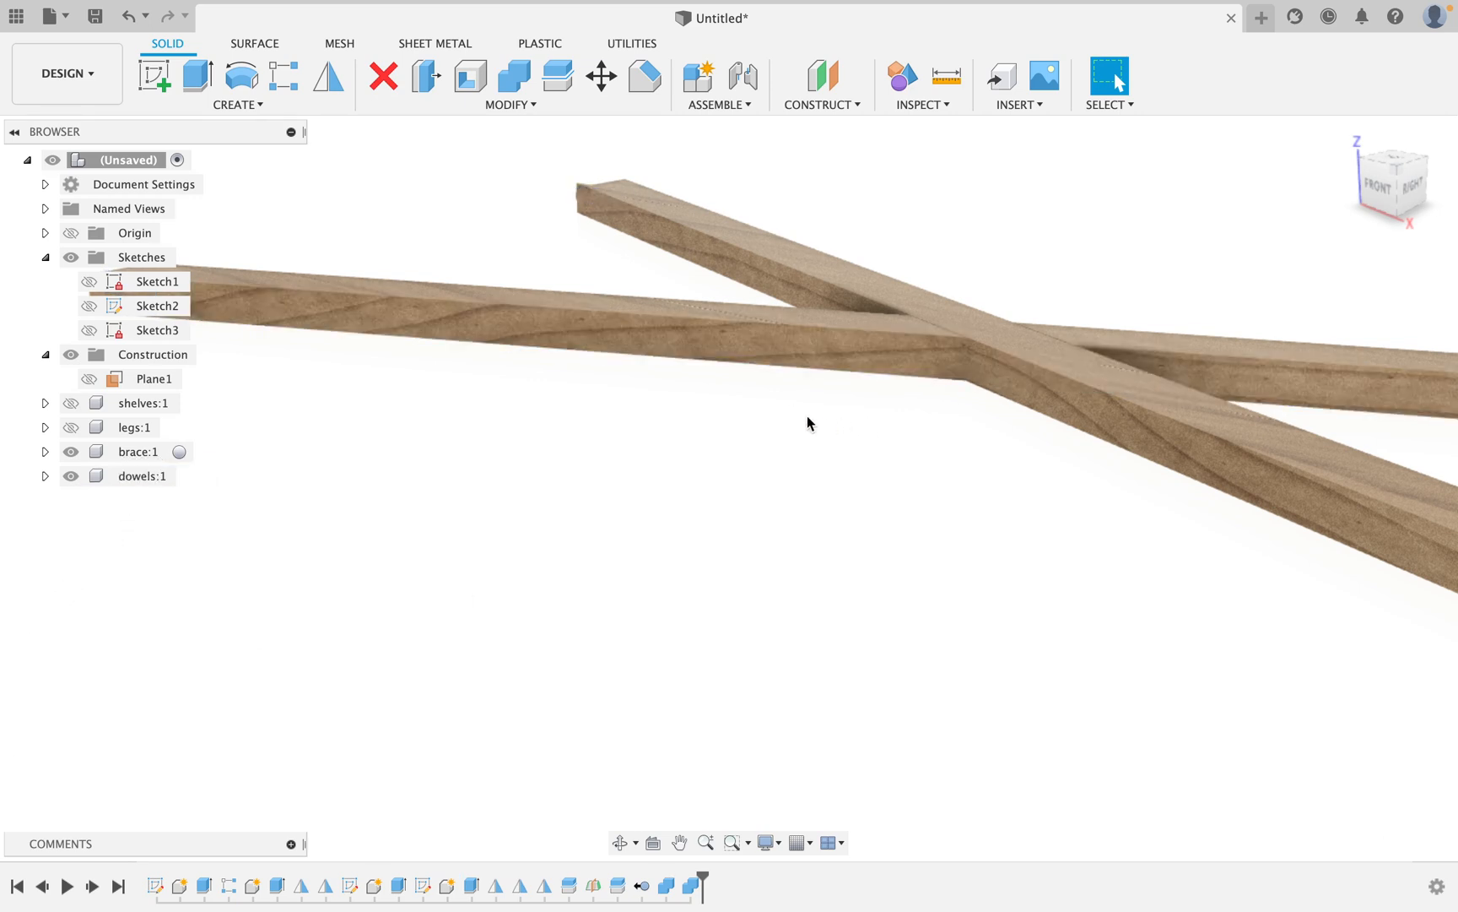
# Show the legs and shelves components again.
pyautogui.scroll(-2, 534, 440)
pyautogui.scroll(-2, 711, 417)
pyautogui.moveTo(773, 466)
pyautogui.keyDown('shift'); pyautogui.mouseDown(button='middle')
pyautogui.moveTo(842, 450)
pyautogui.moveTo(853, 464)
pyautogui.moveTo(779, 493)
pyautogui.moveTo(788, 455)
pyautogui.moveTo(768, 456)
pyautogui.moveTo(793, 466)
pyautogui.moveTo(781, 467)
pyautogui.mouseUp(button='middle'); pyautogui.keyUp('shift')
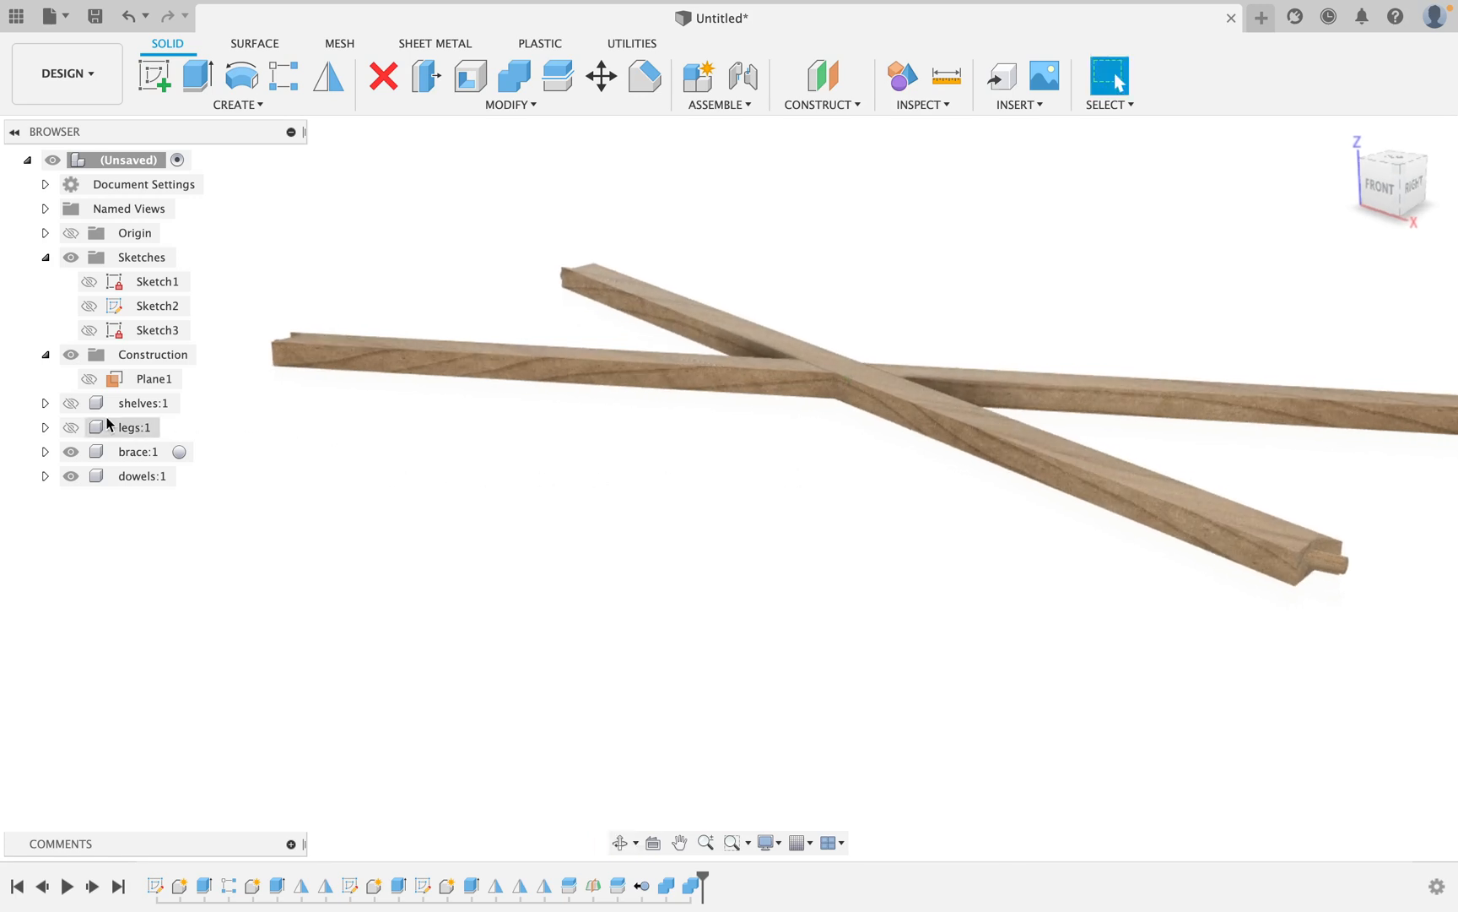
pyautogui.click(71, 427)
pyautogui.click(71, 403)
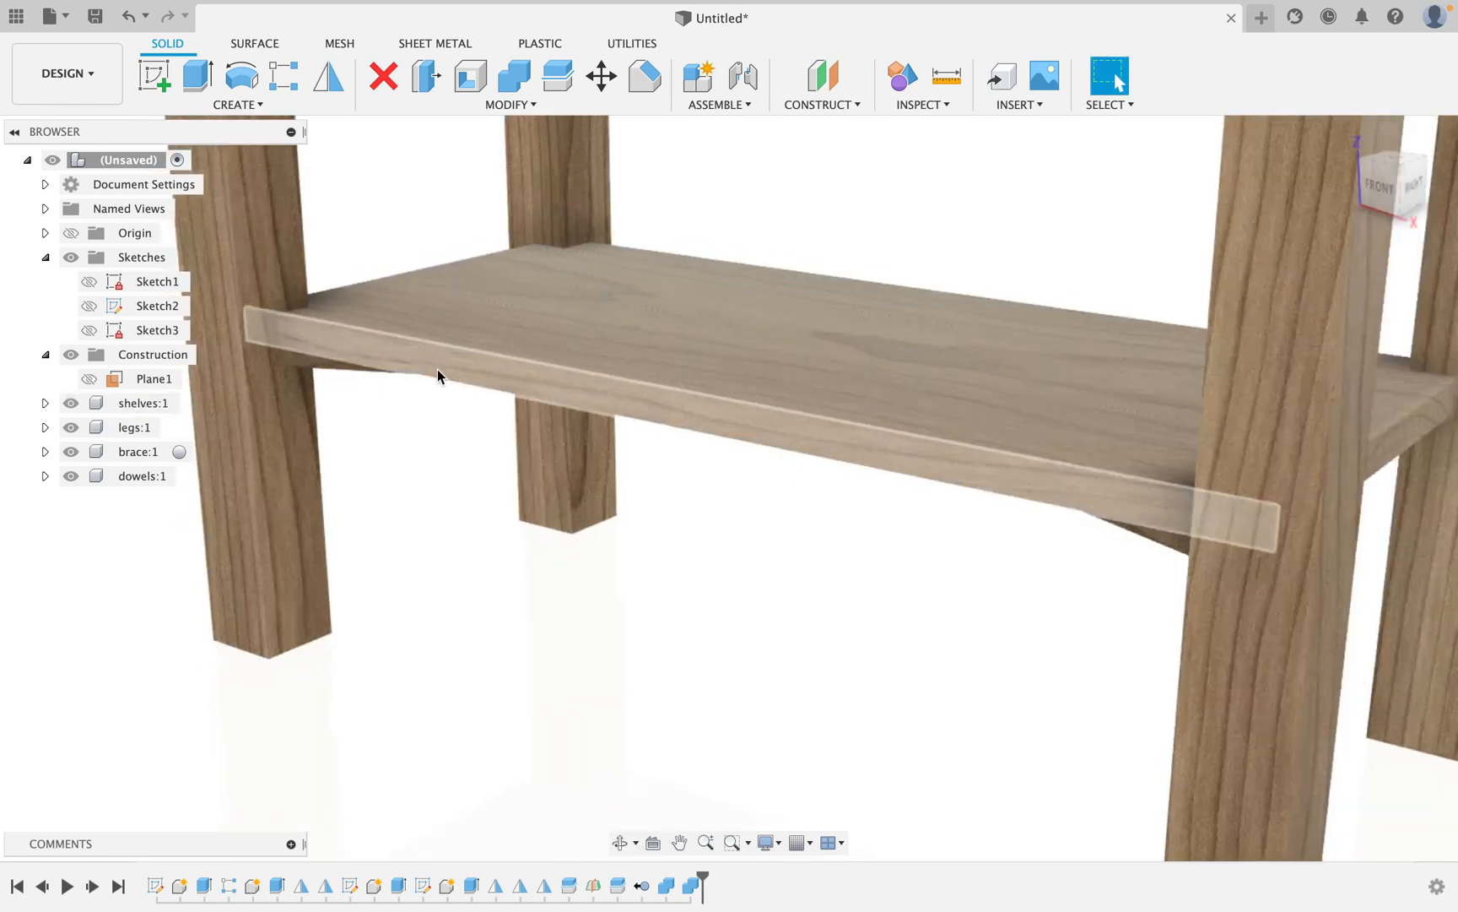
# Set up a rectangular pattern of both brace bodies along the vertical axis, with a 3 in extent and a quantity of 5.
pyautogui.keyDown('shift'); pyautogui.moveTo(437, 376); pyautogui.dragTo(513, 358, button='middle'); pyautogui.keyUp('shift')
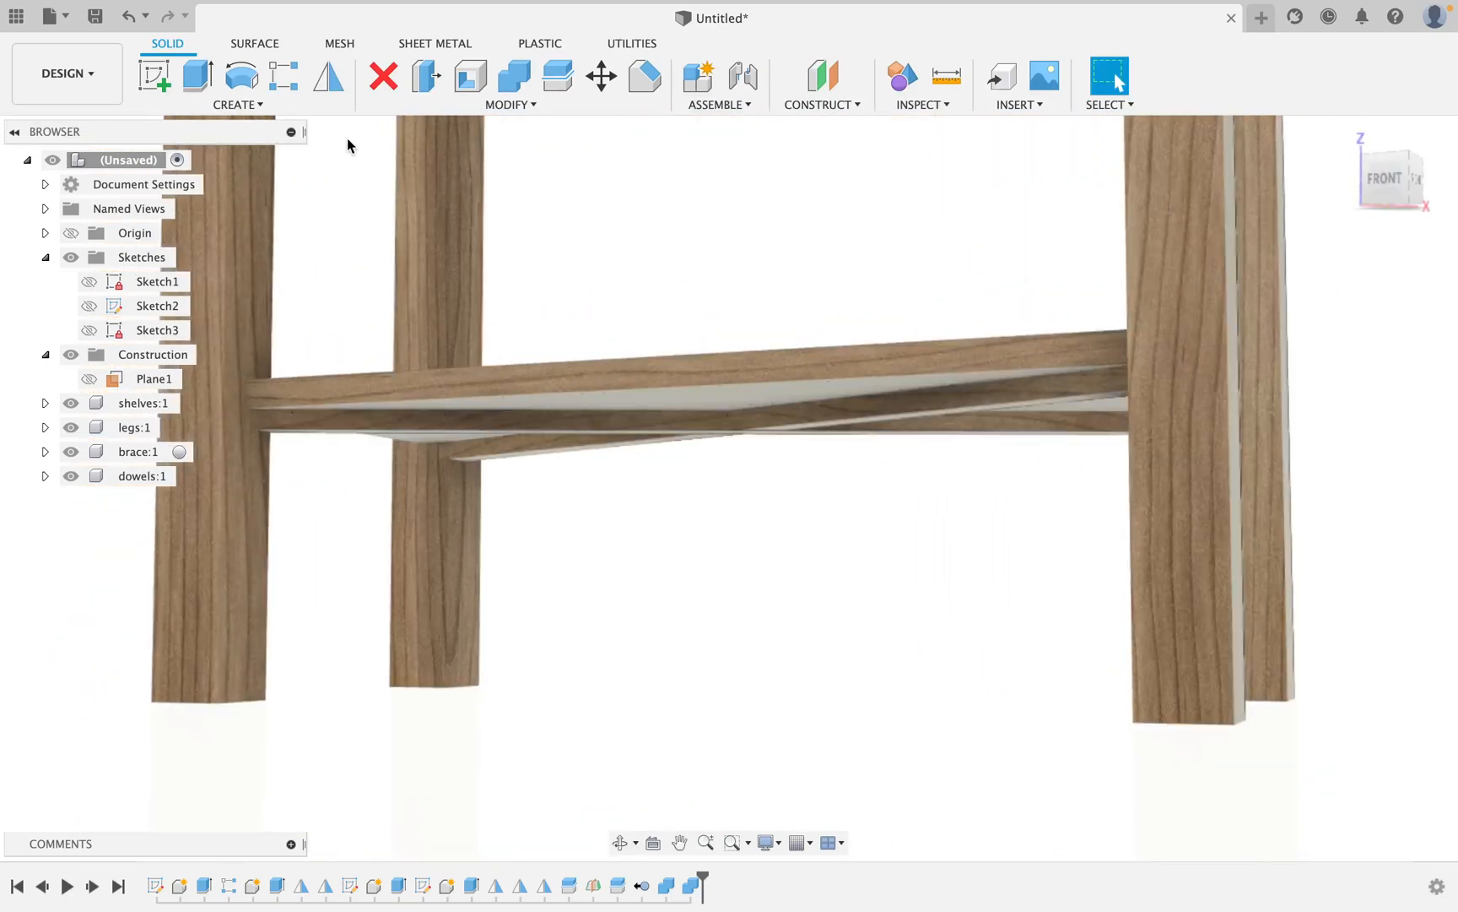
pyautogui.click(276, 89)
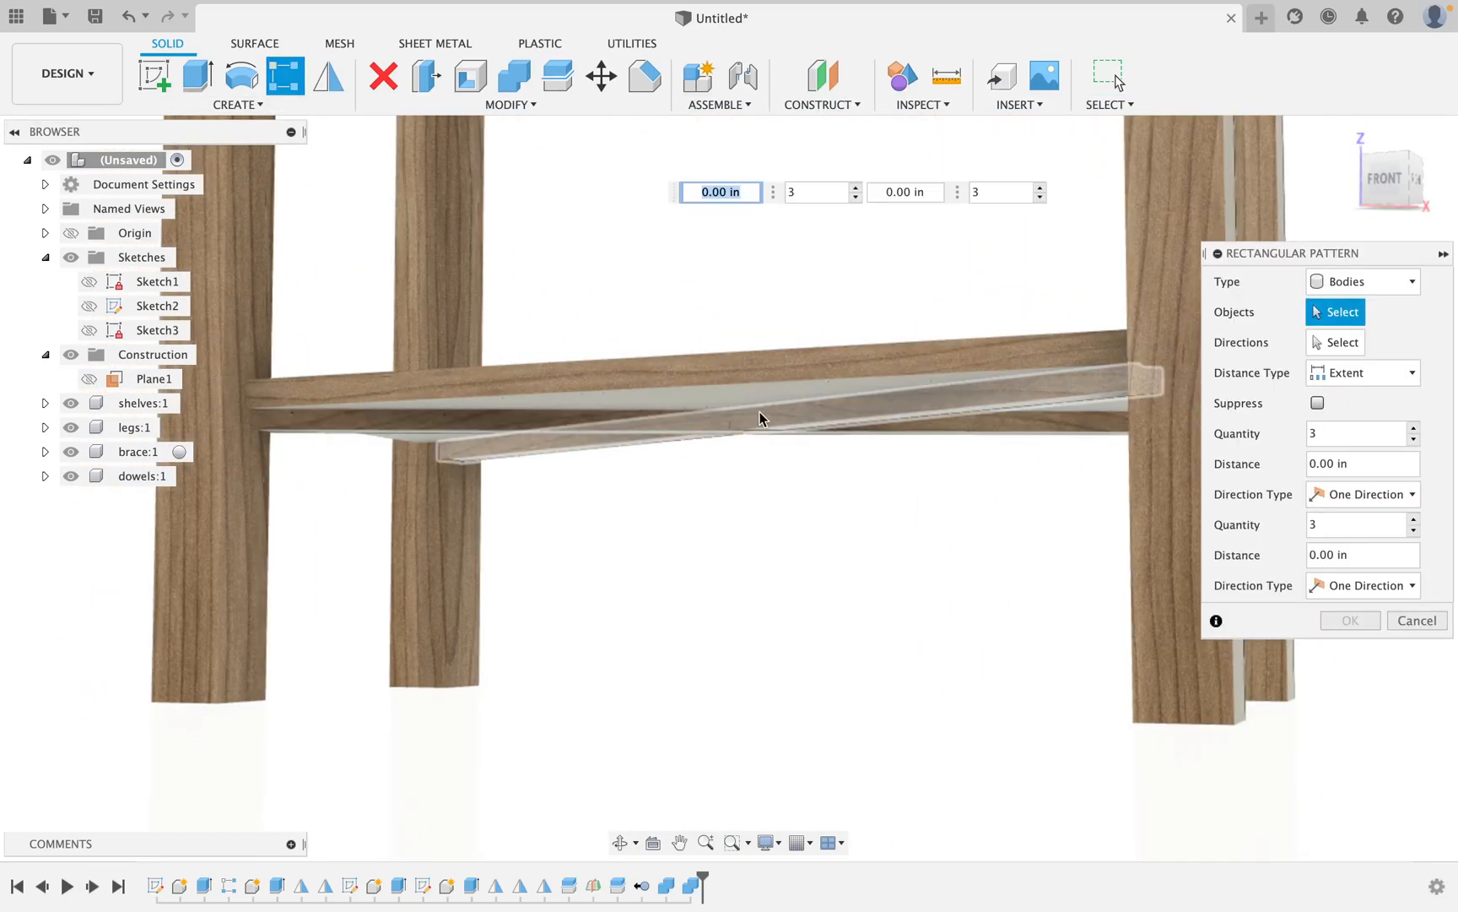
pyautogui.click(947, 416)
pyautogui.click(947, 408)
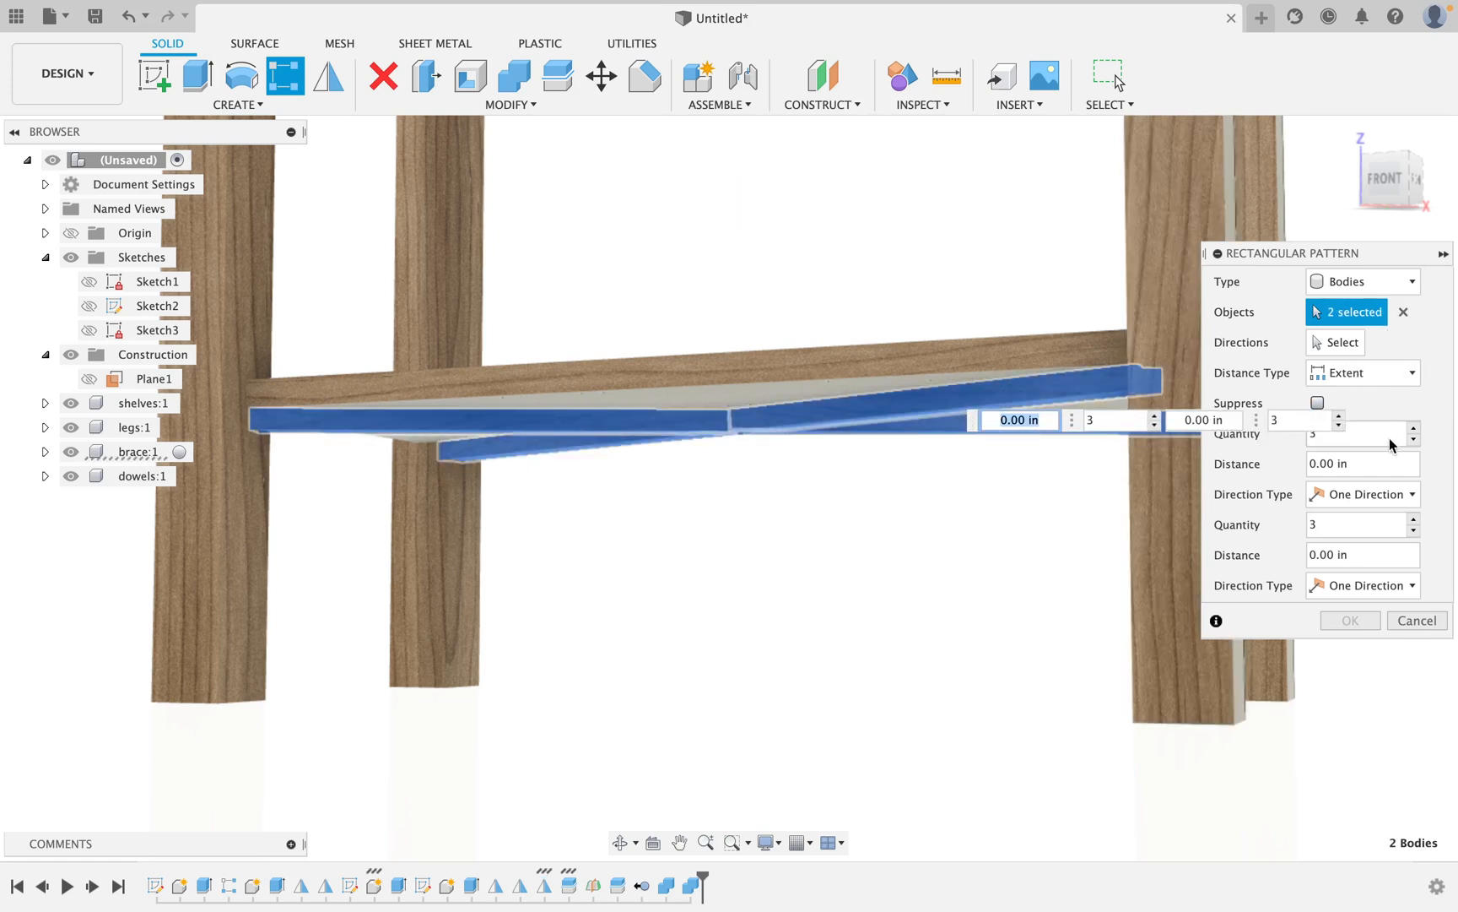
pyautogui.click(1310, 339)
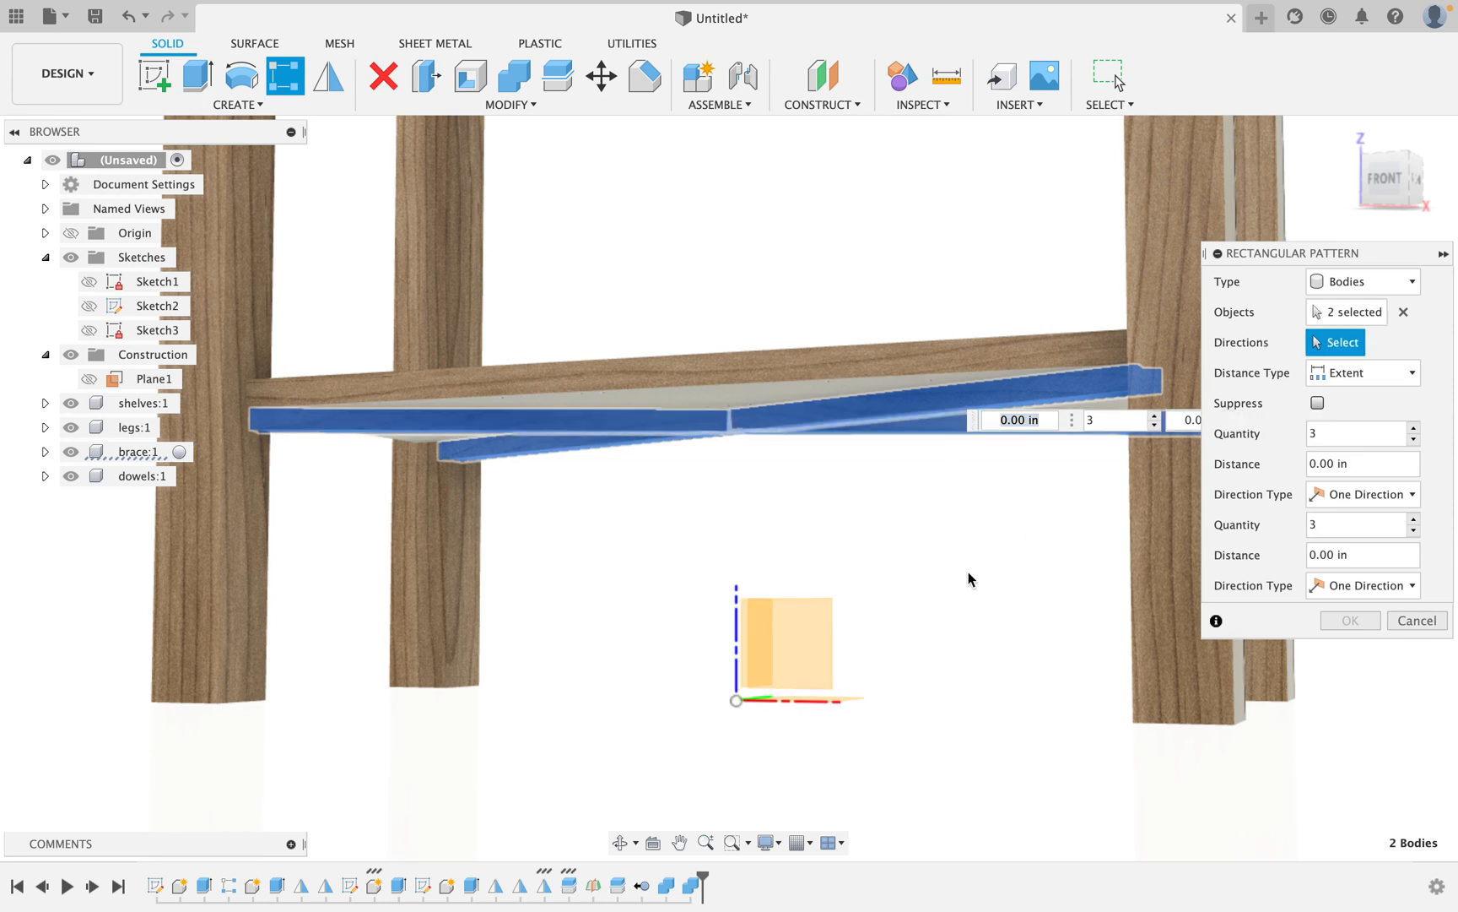
pyautogui.click(735, 621)
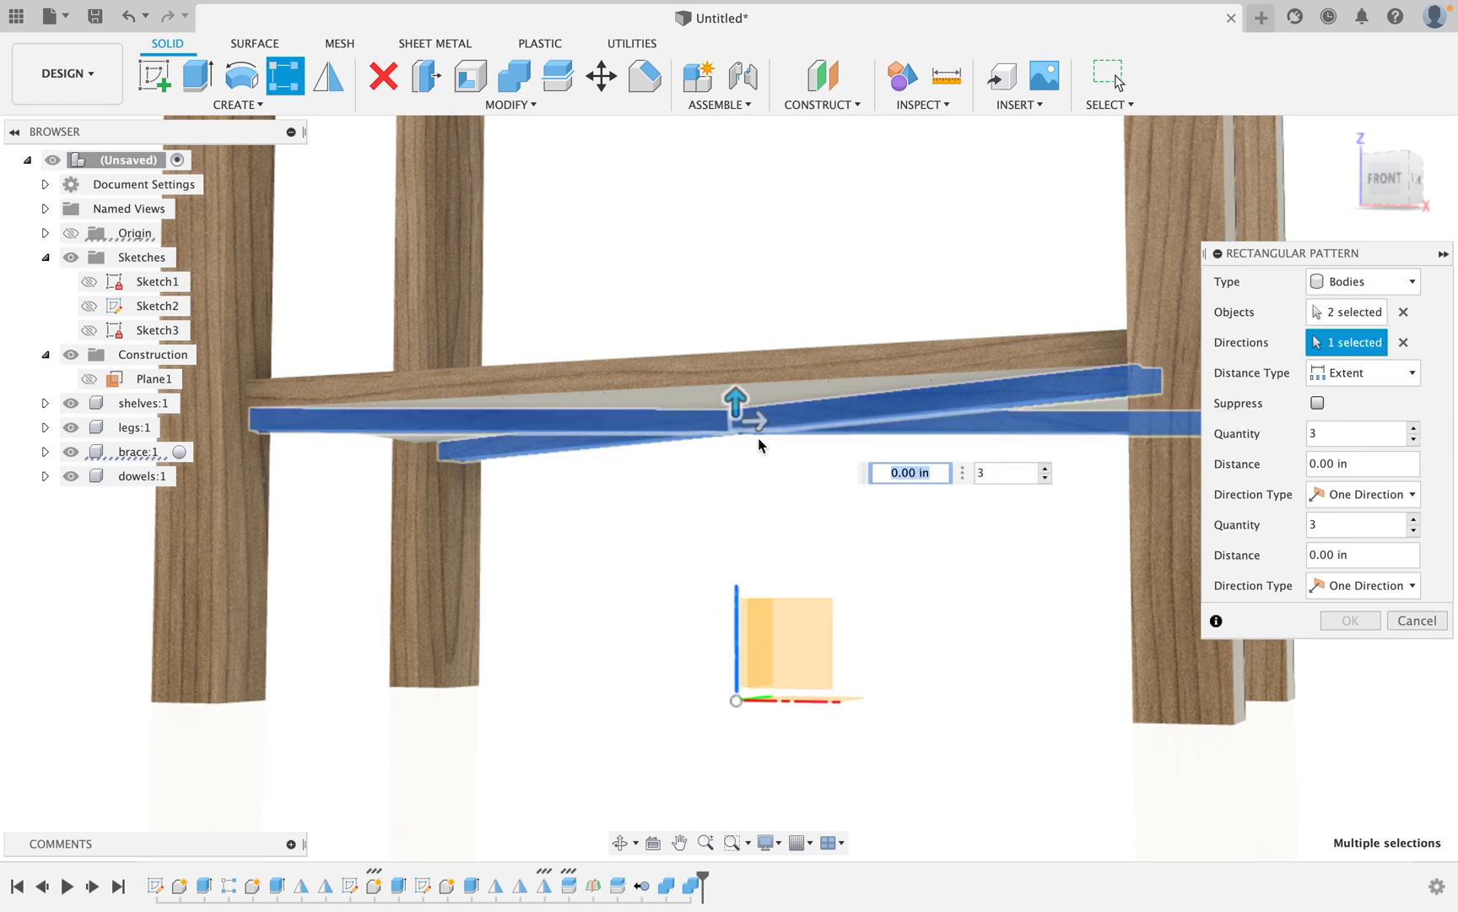
pyautogui.moveTo(740, 405); pyautogui.dragTo(737, 285)
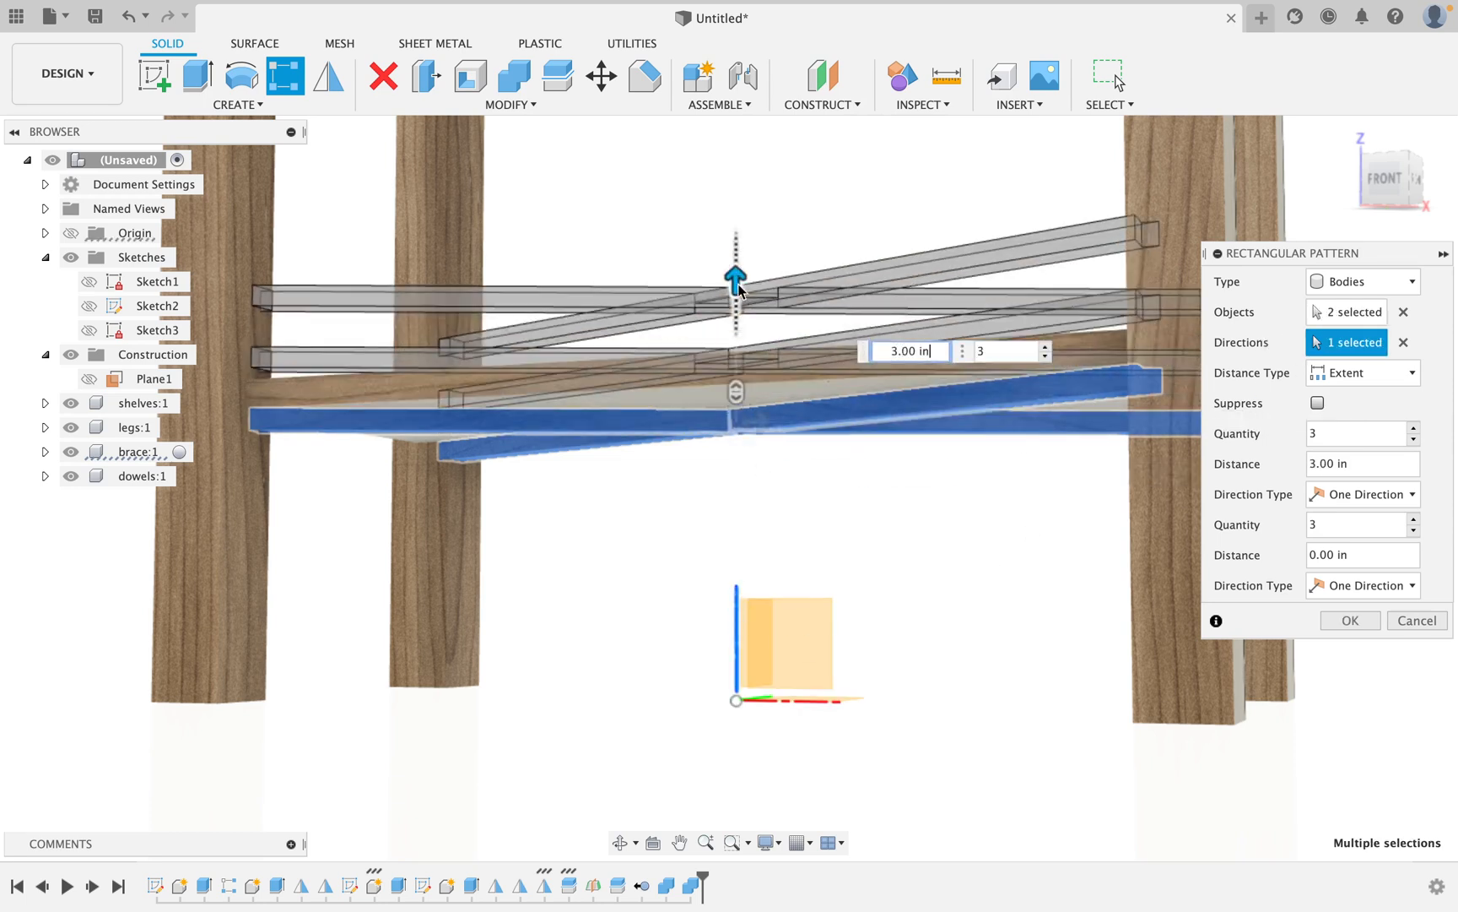
pyautogui.click(1045, 346)
pyautogui.click(1045, 346)
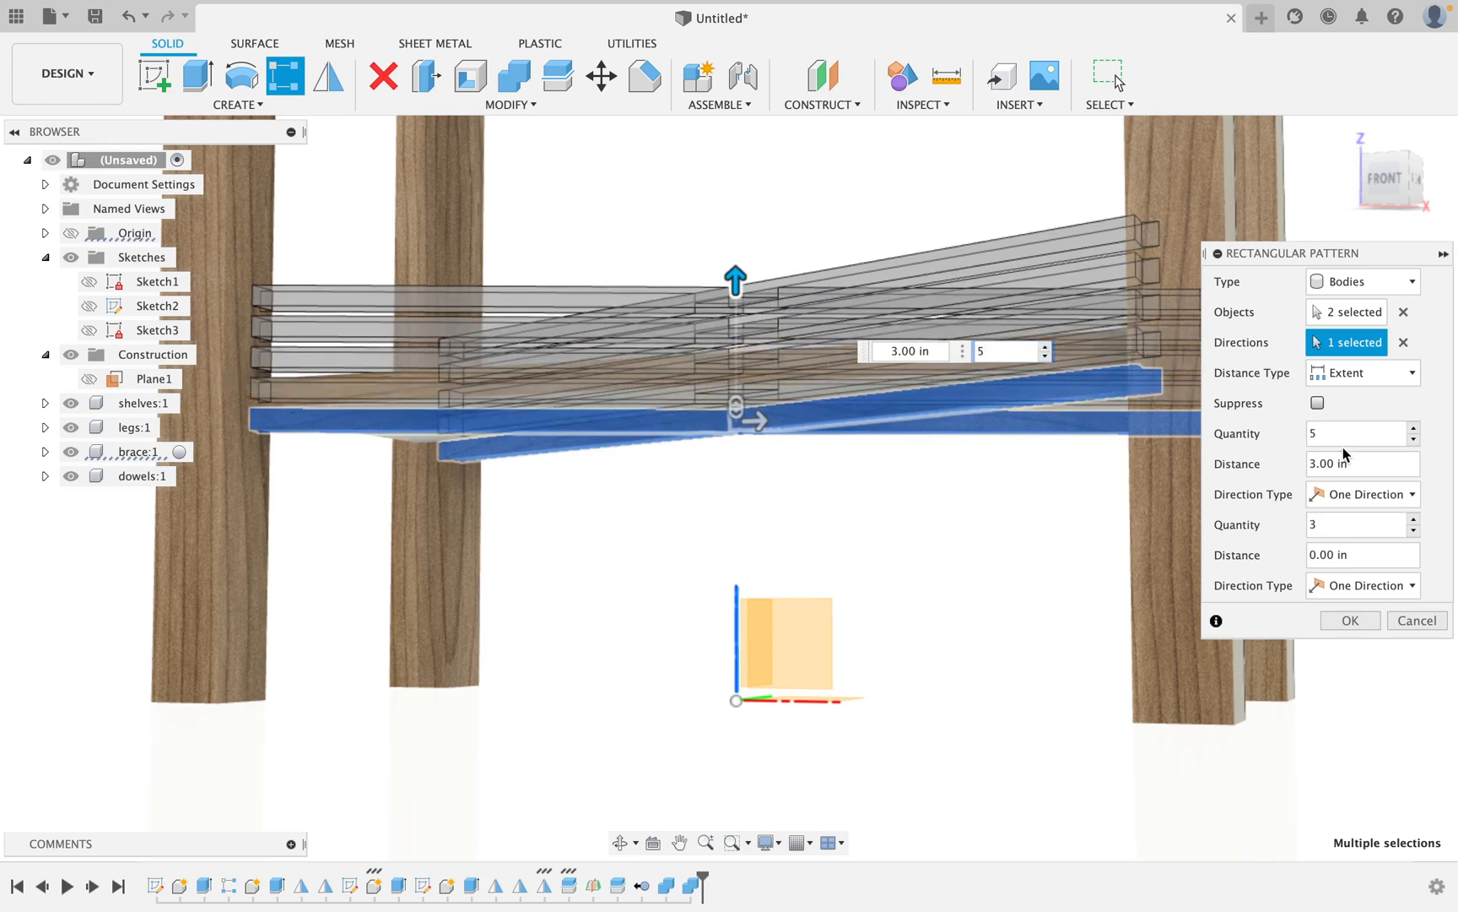
# Set the brace pattern's distance to 54 in and check the copies against the shelves.
pyautogui.tripleClick(1367, 463)
pyautogui.write('54')
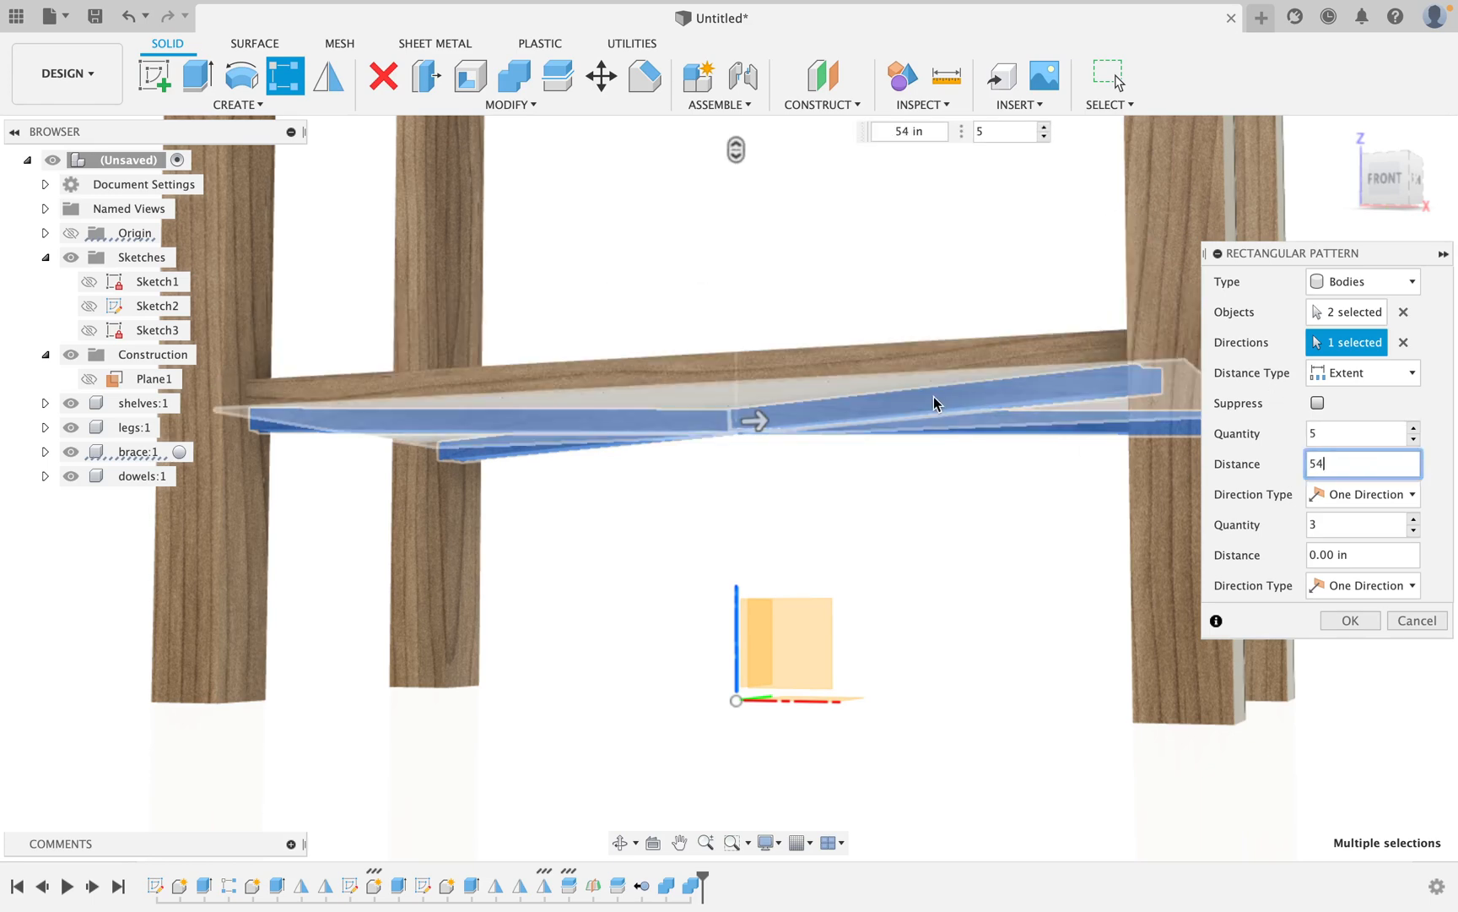
pyautogui.scroll(-2, 923, 390)
pyautogui.scroll(-6, 896, 309)
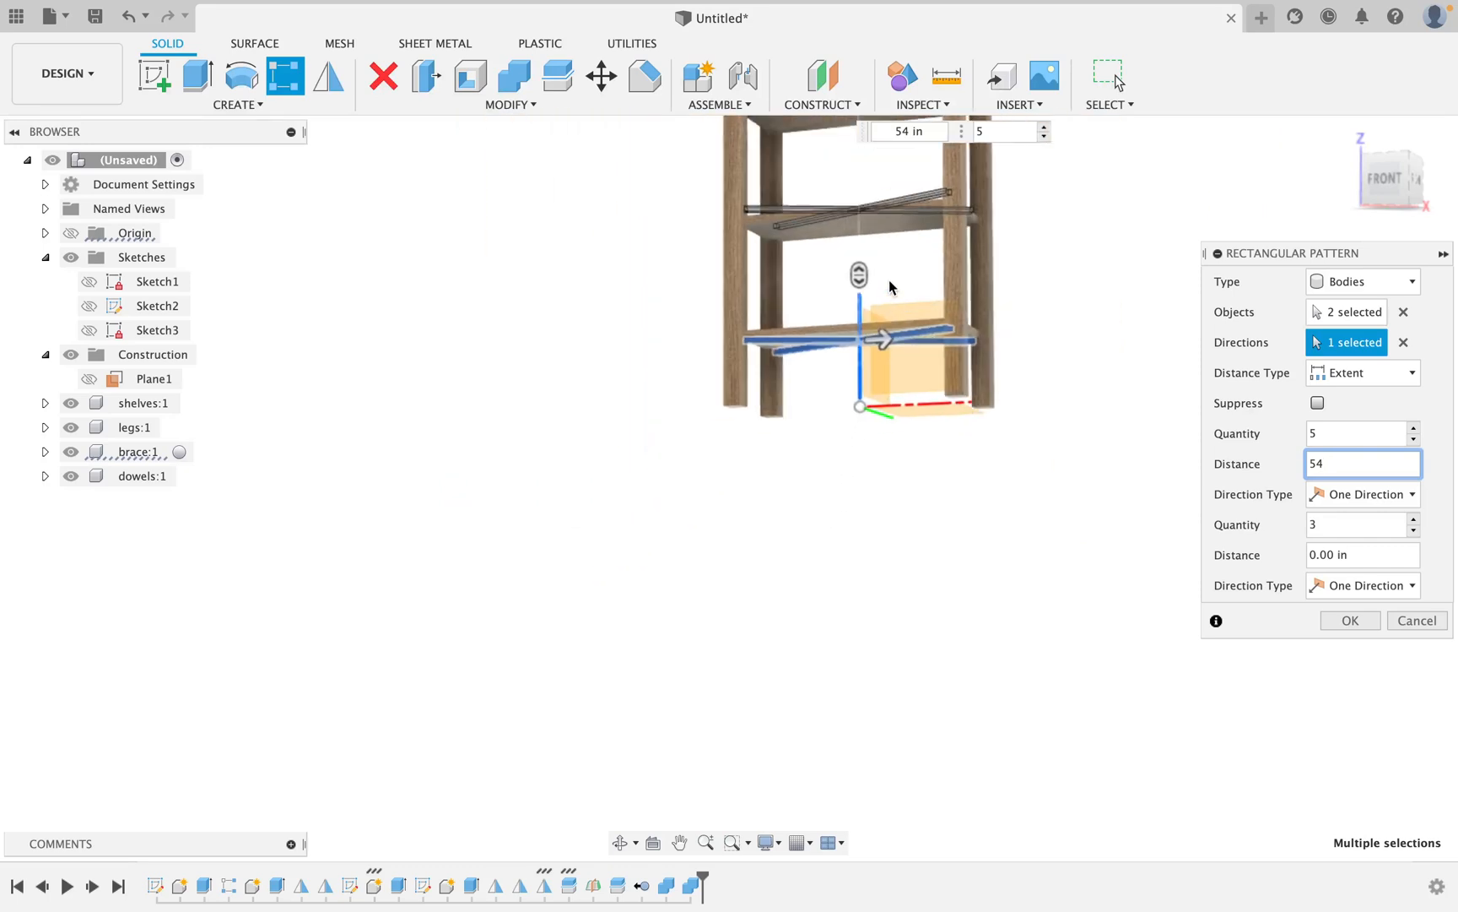
pyautogui.keyDown('shift'); pyautogui.moveTo(889, 287); pyautogui.dragTo(902, 295, button='middle'); pyautogui.keyUp('shift')
pyautogui.scroll(-5, 893, 263)
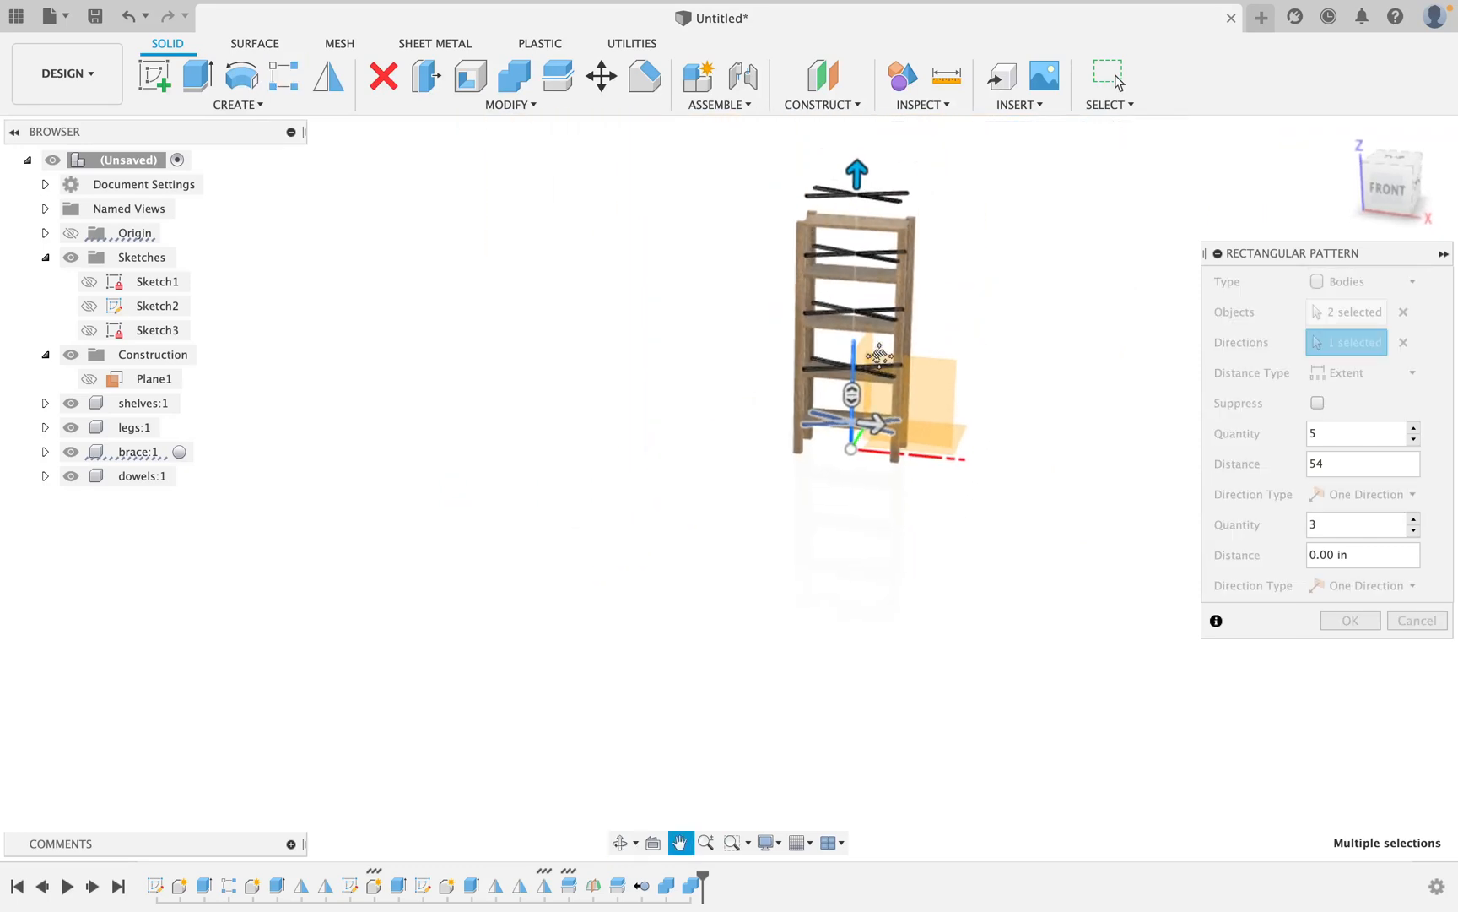
# Change the brace pattern's distance to 54-7 in and create the pattern.
pyautogui.click(1358, 463)
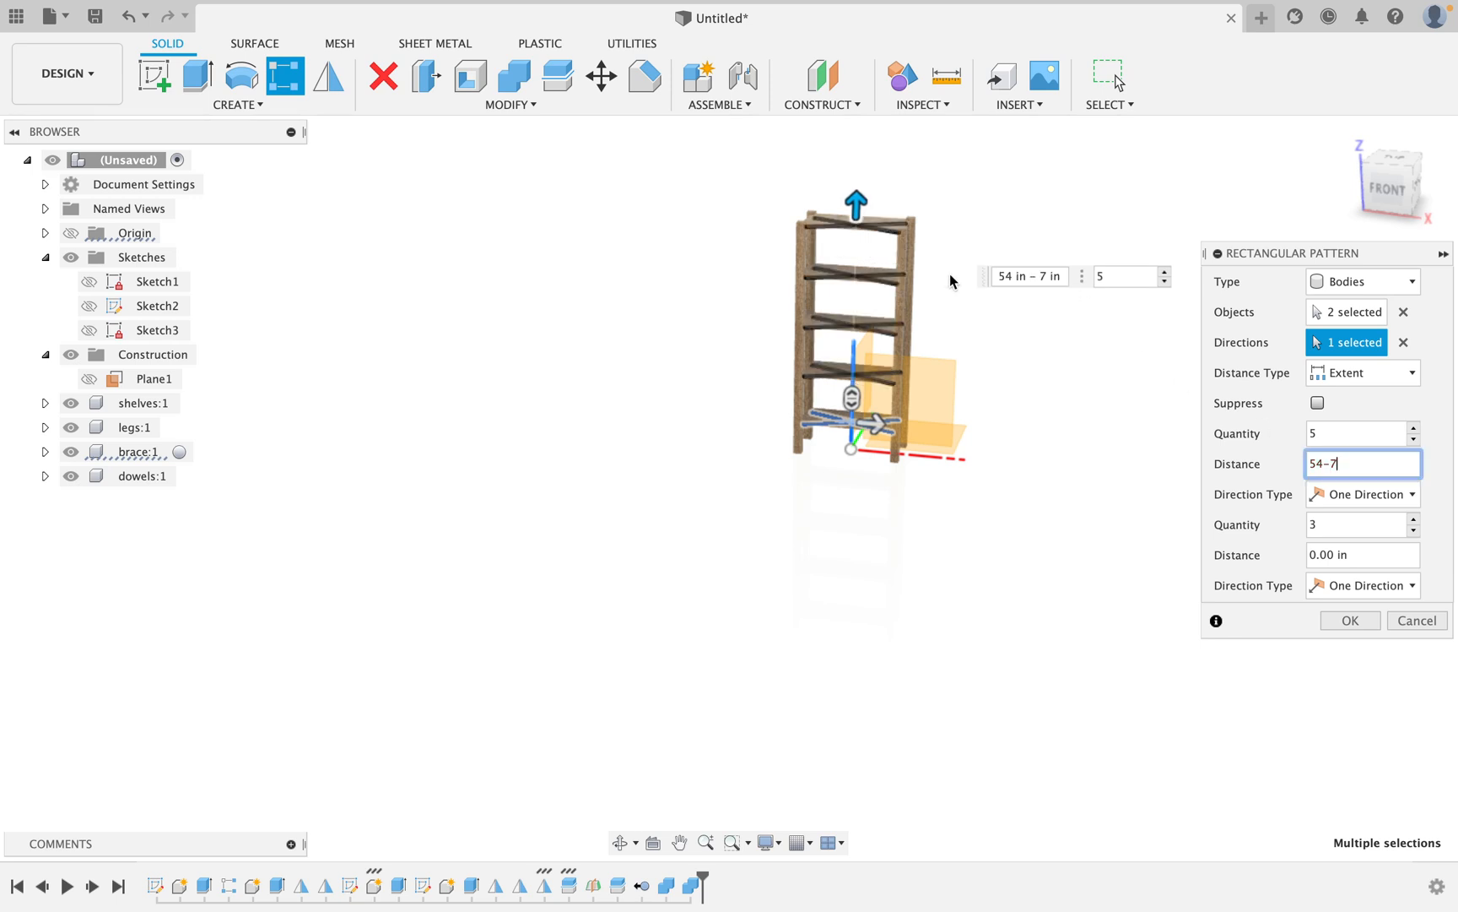
pyautogui.scroll(5, 947, 276)
pyautogui.keyDown('shift'); pyautogui.moveTo(859, 258); pyautogui.dragTo(865, 387, button='middle'); pyautogui.keyUp('shift')
pyautogui.scroll(8, 850, 364)
pyautogui.scroll(-5, 813, 341)
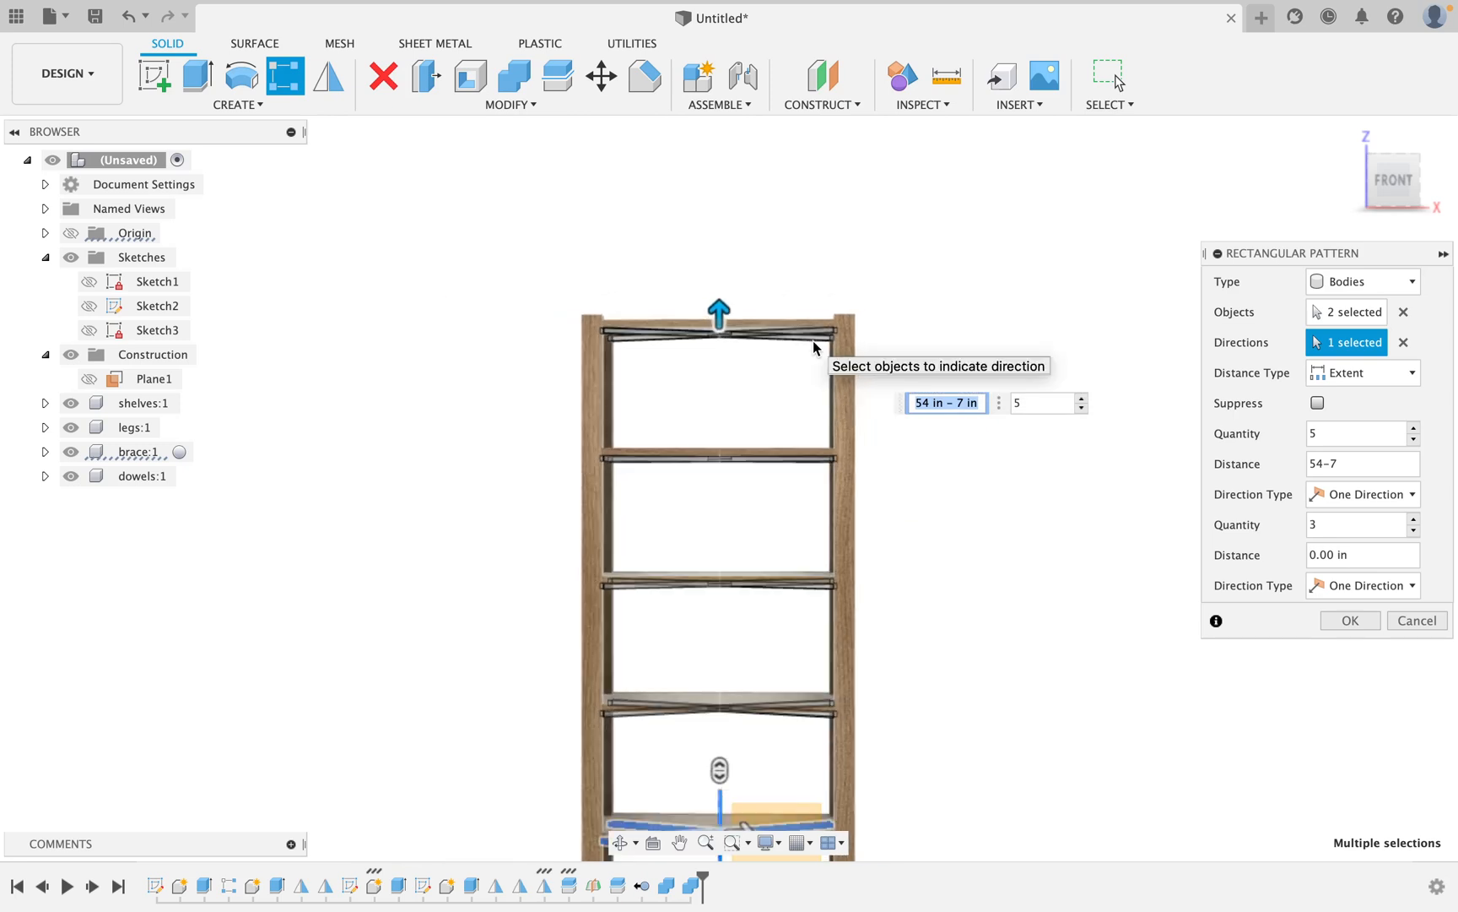
pyautogui.moveTo(813, 341); pyautogui.dragTo(874, 267, button='middle')
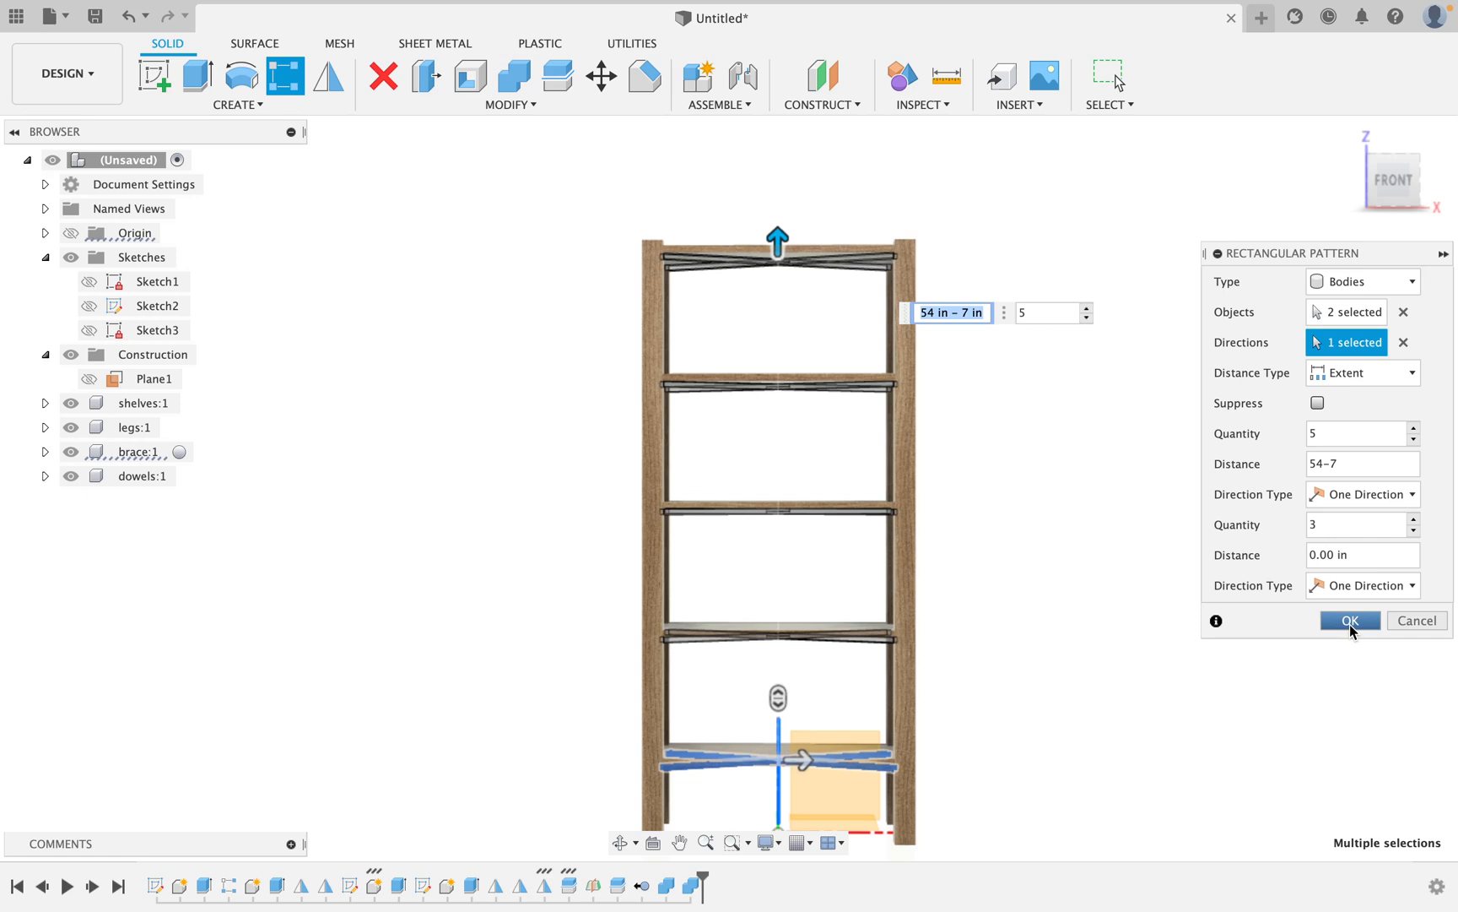
pyautogui.click(1350, 621)
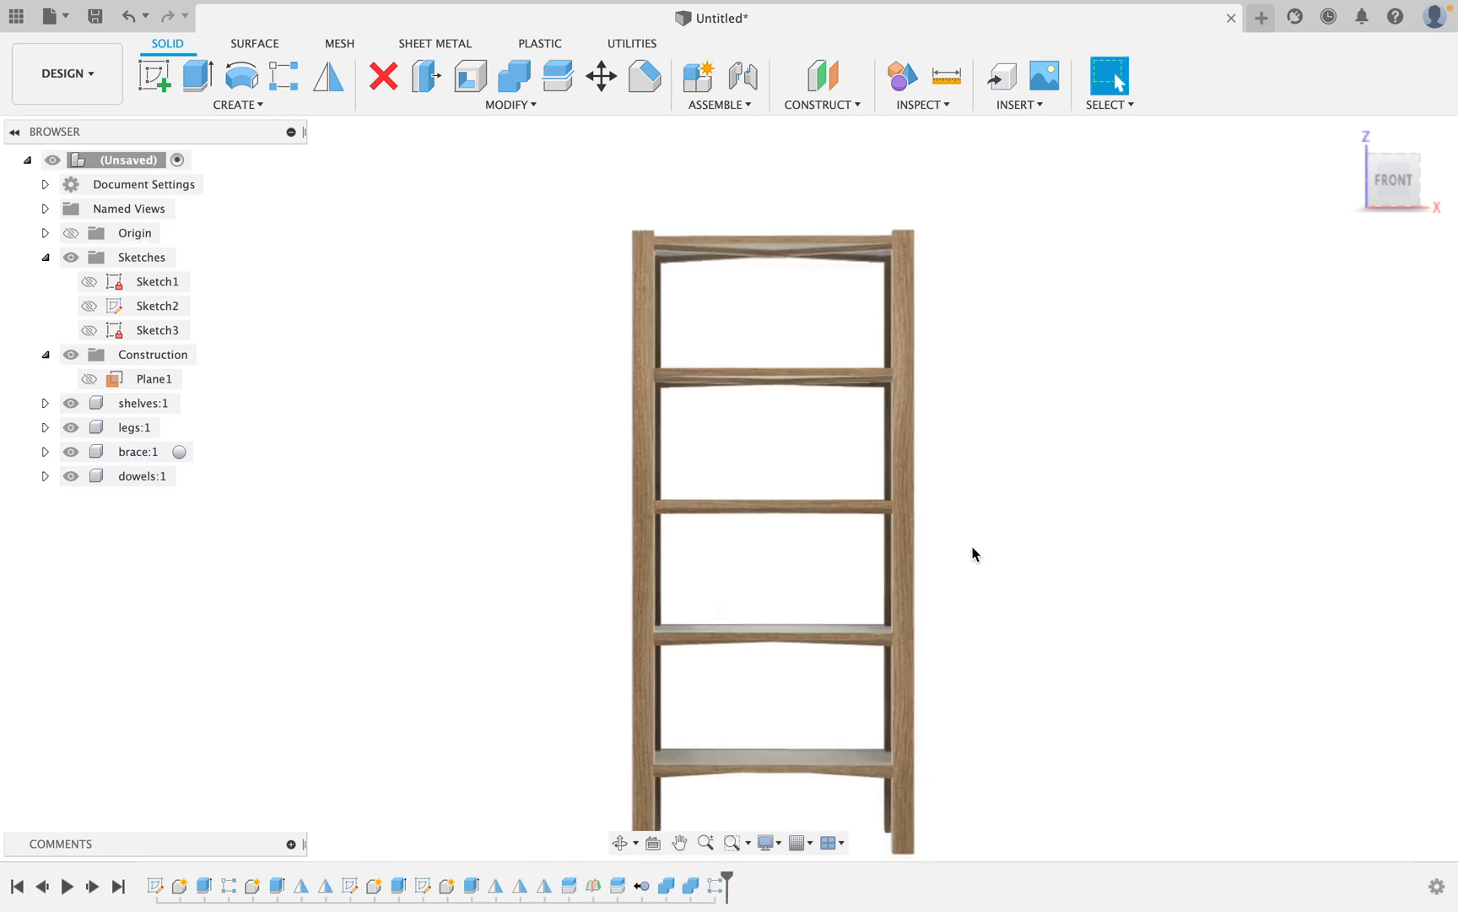
# Set up a rectangular pattern of all four dowel bodies along the vertical axis.
pyautogui.keyDown('shift'); pyautogui.moveTo(956, 547); pyautogui.dragTo(896, 422, button='middle'); pyautogui.keyUp('shift')
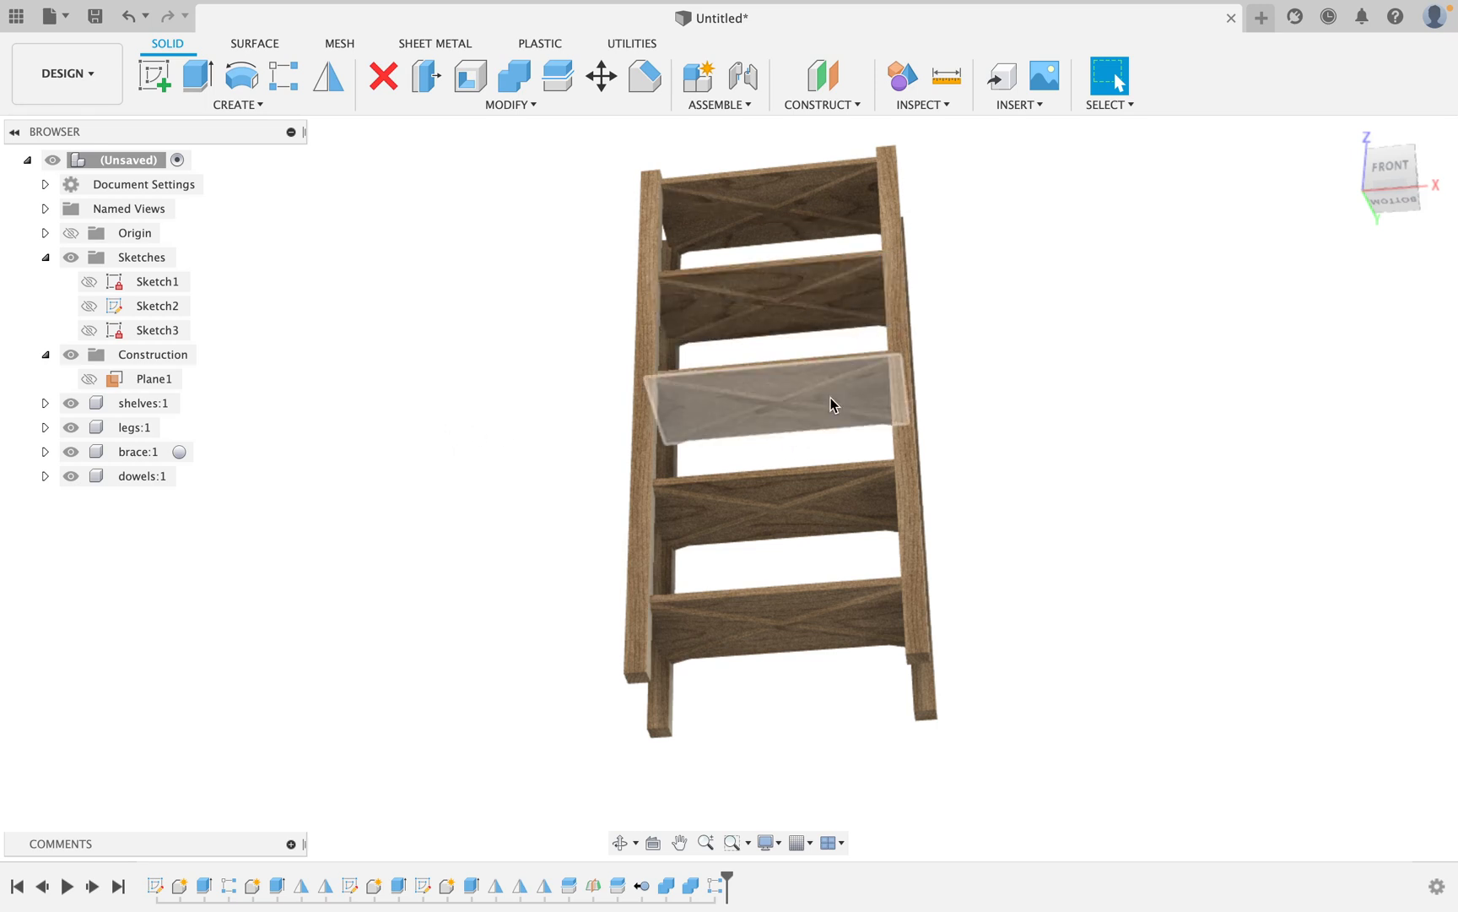
pyautogui.keyDown('shift'); pyautogui.moveTo(844, 374); pyautogui.dragTo(772, 445, button='middle'); pyautogui.keyUp('shift')
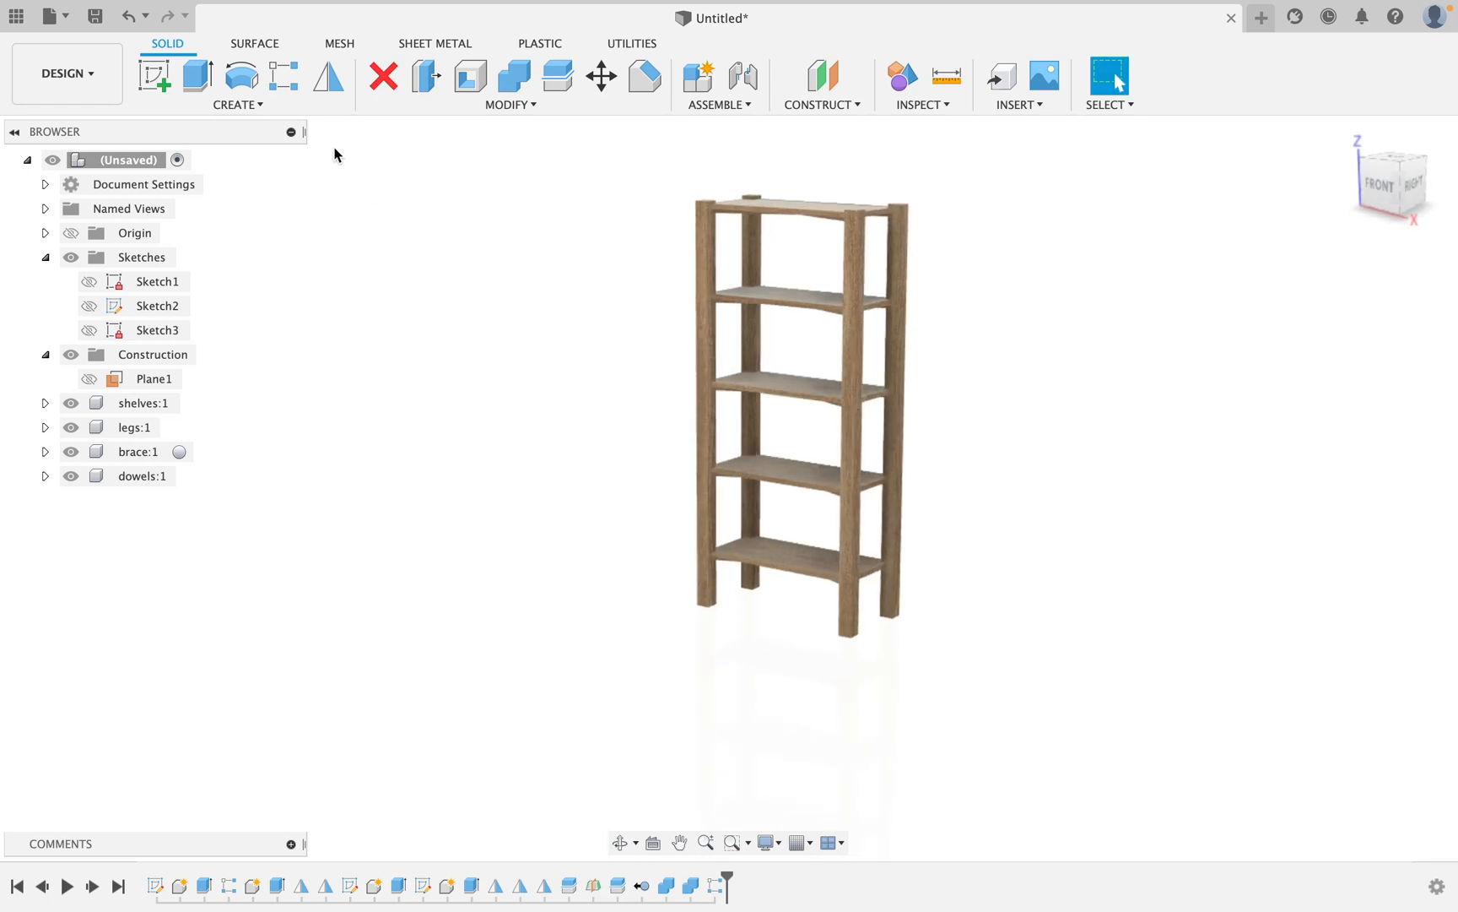
pyautogui.click(46, 476)
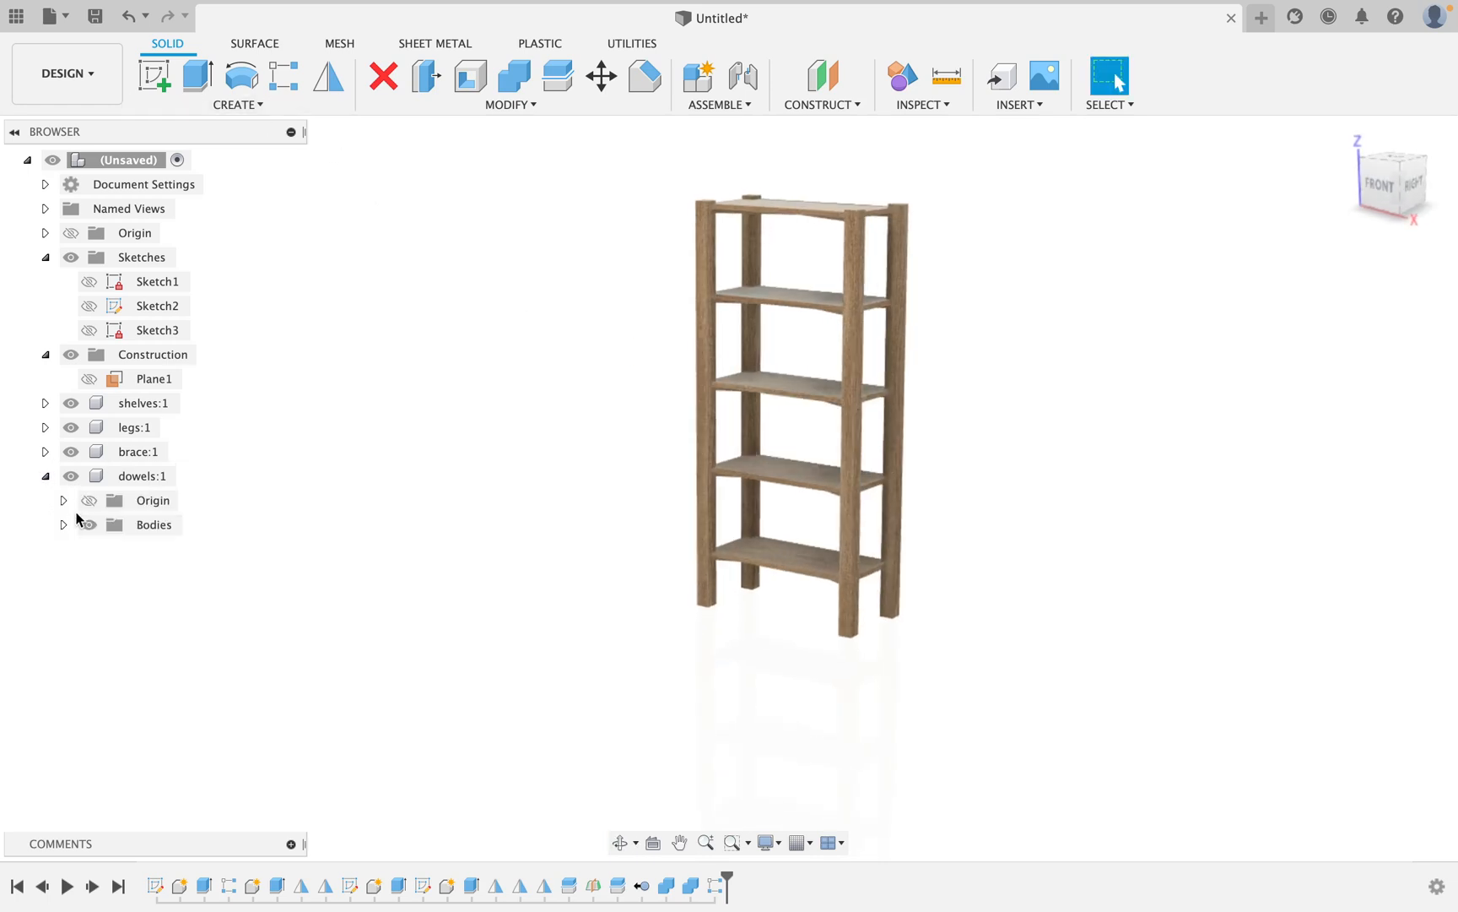
pyautogui.click(64, 524)
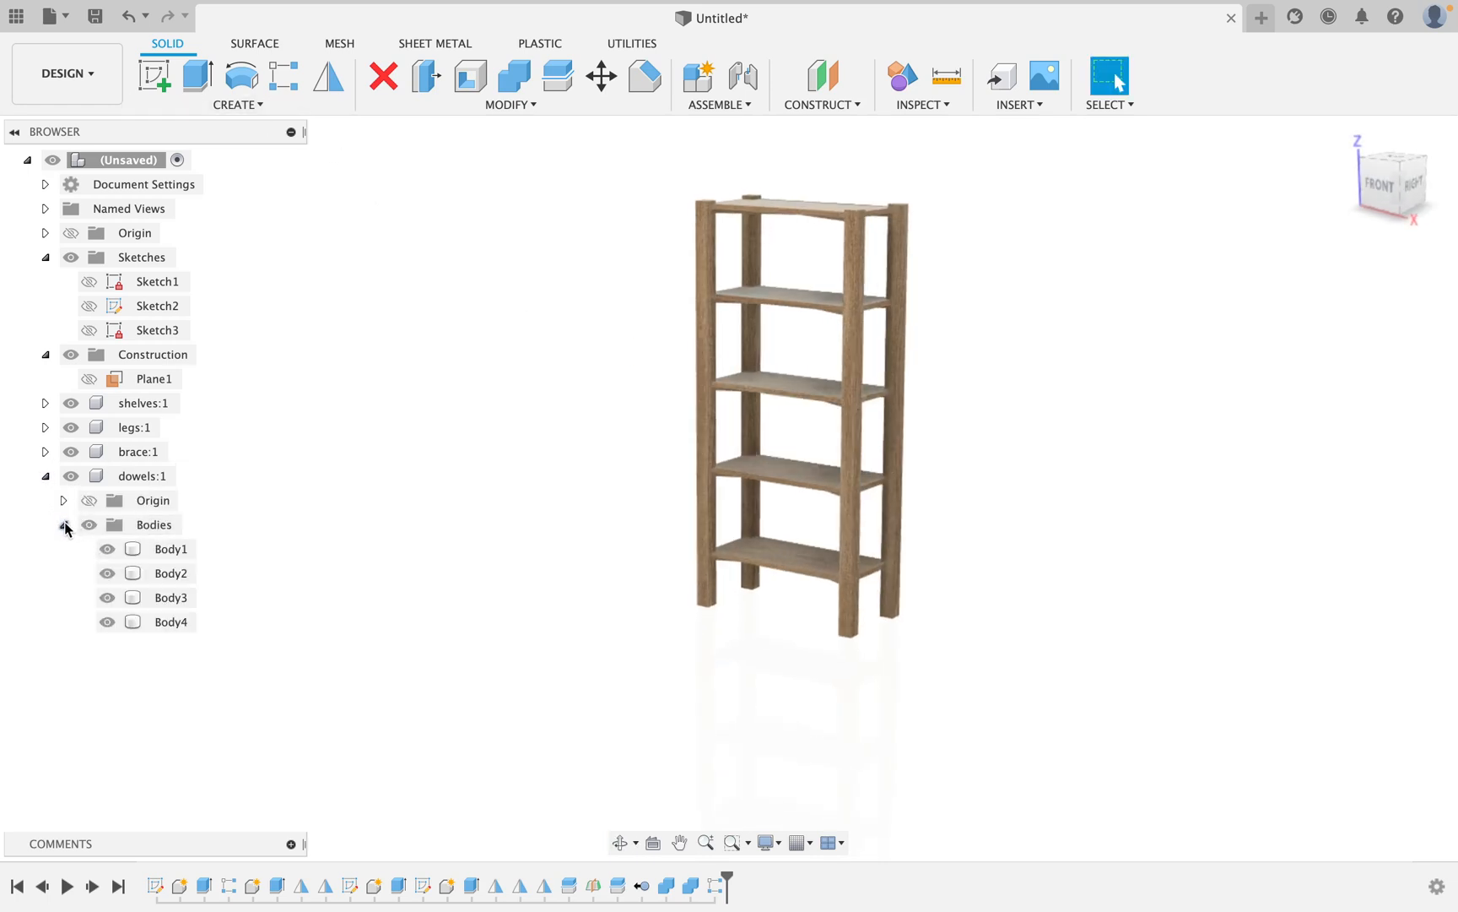
pyautogui.keyDown('shift'); pyautogui.click(181, 622); pyautogui.keyUp('shift')
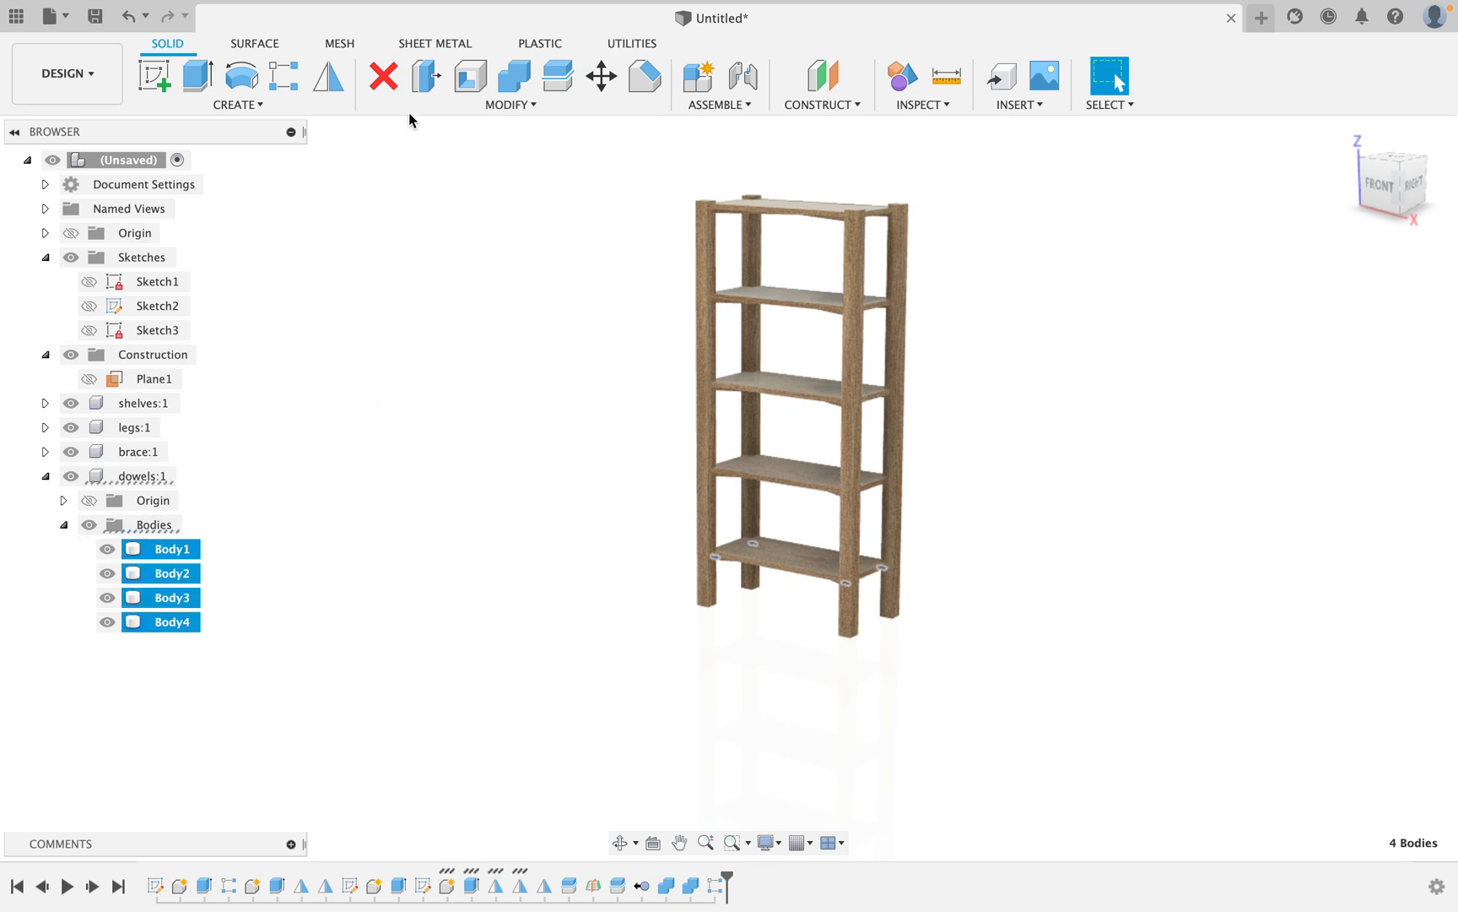
pyautogui.click(292, 86)
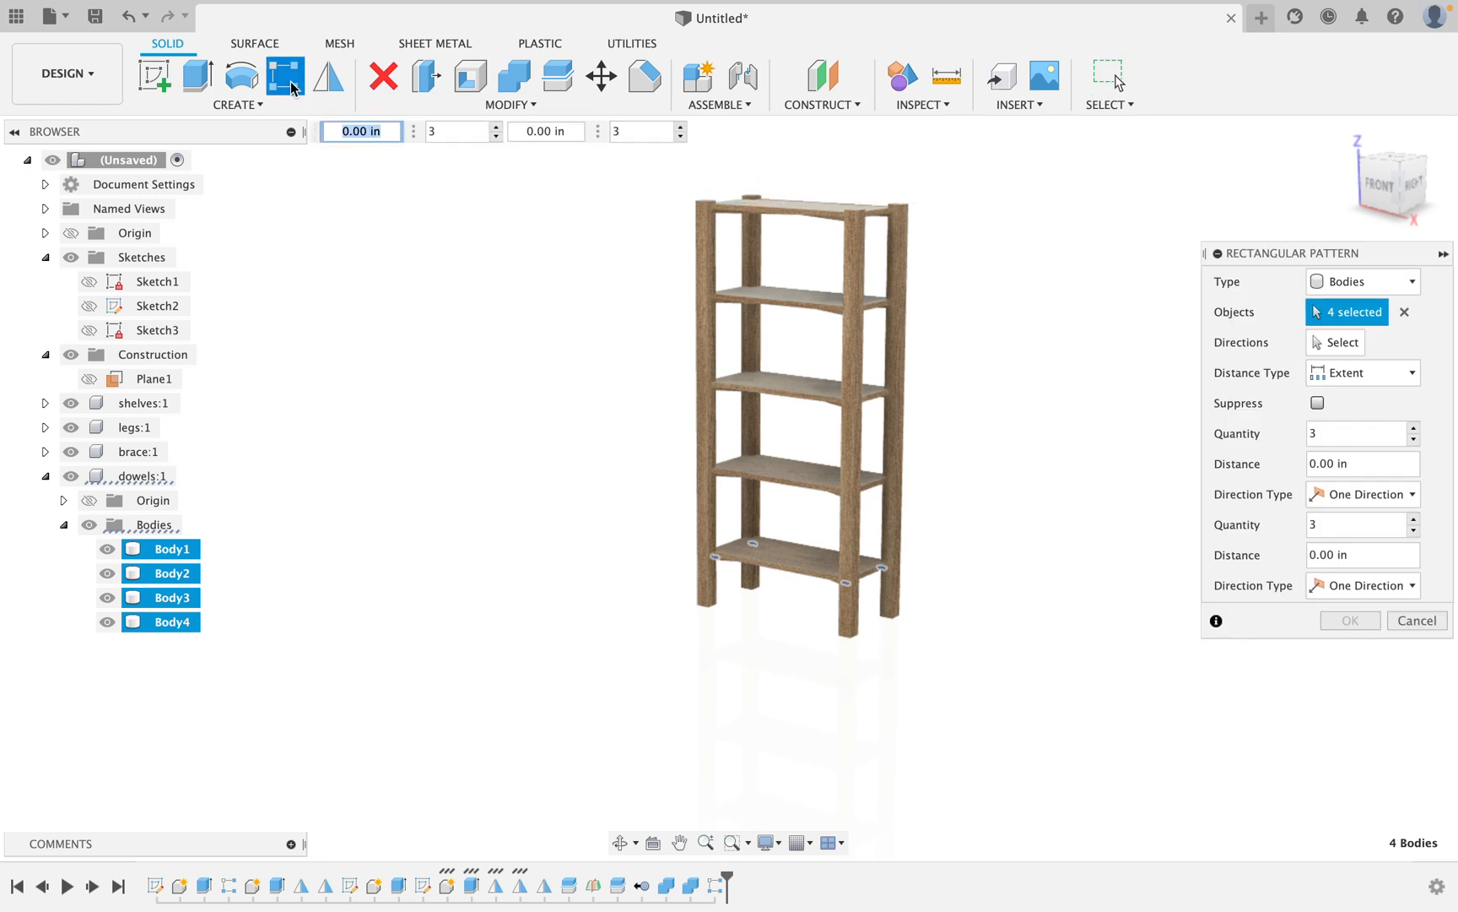
pyautogui.click(1359, 348)
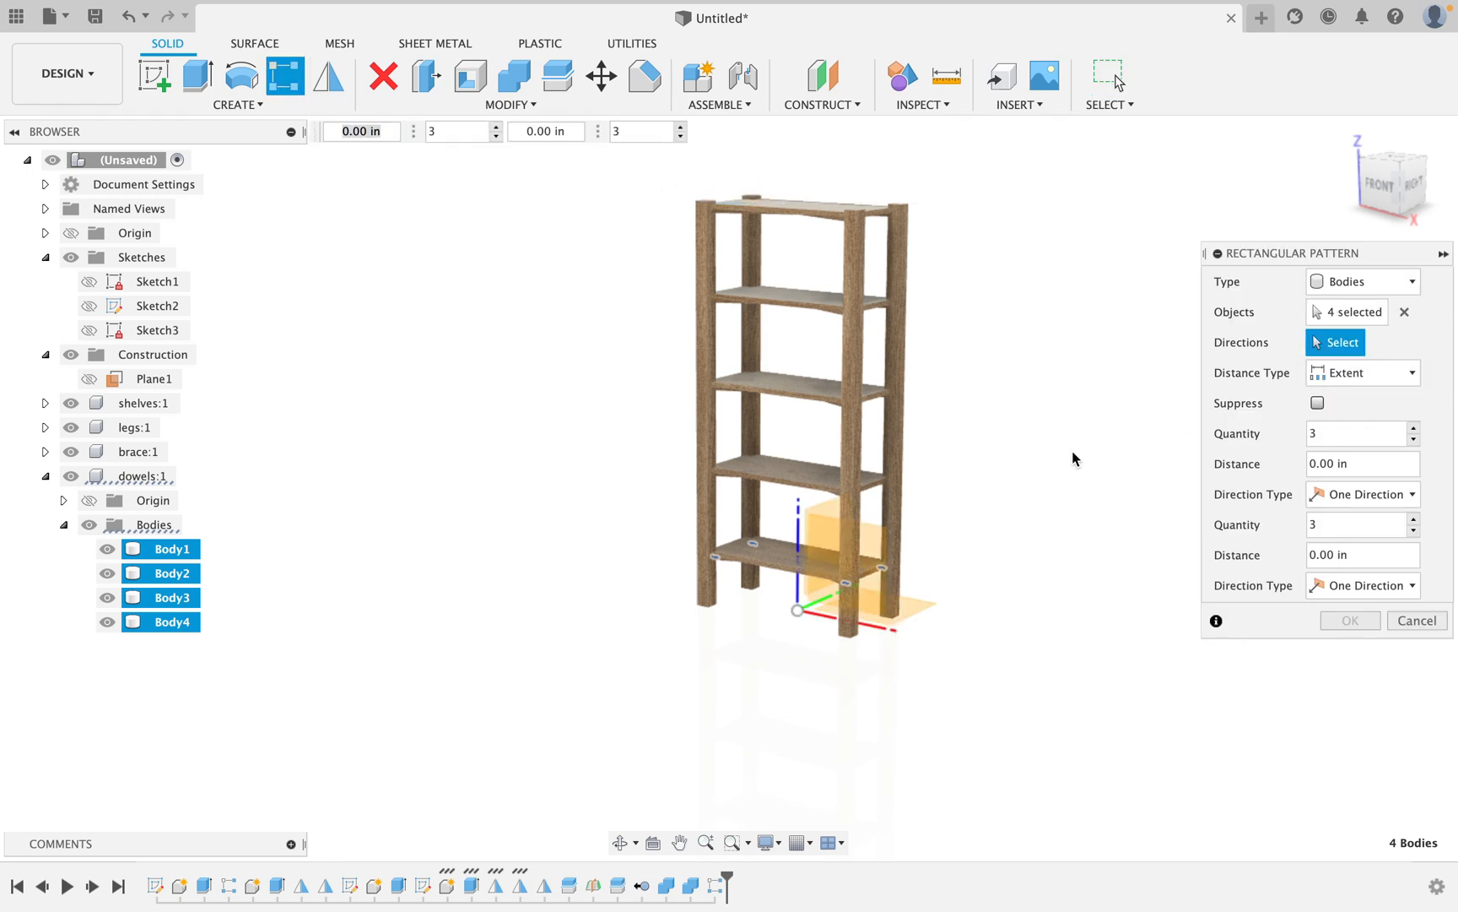
pyautogui.click(799, 537)
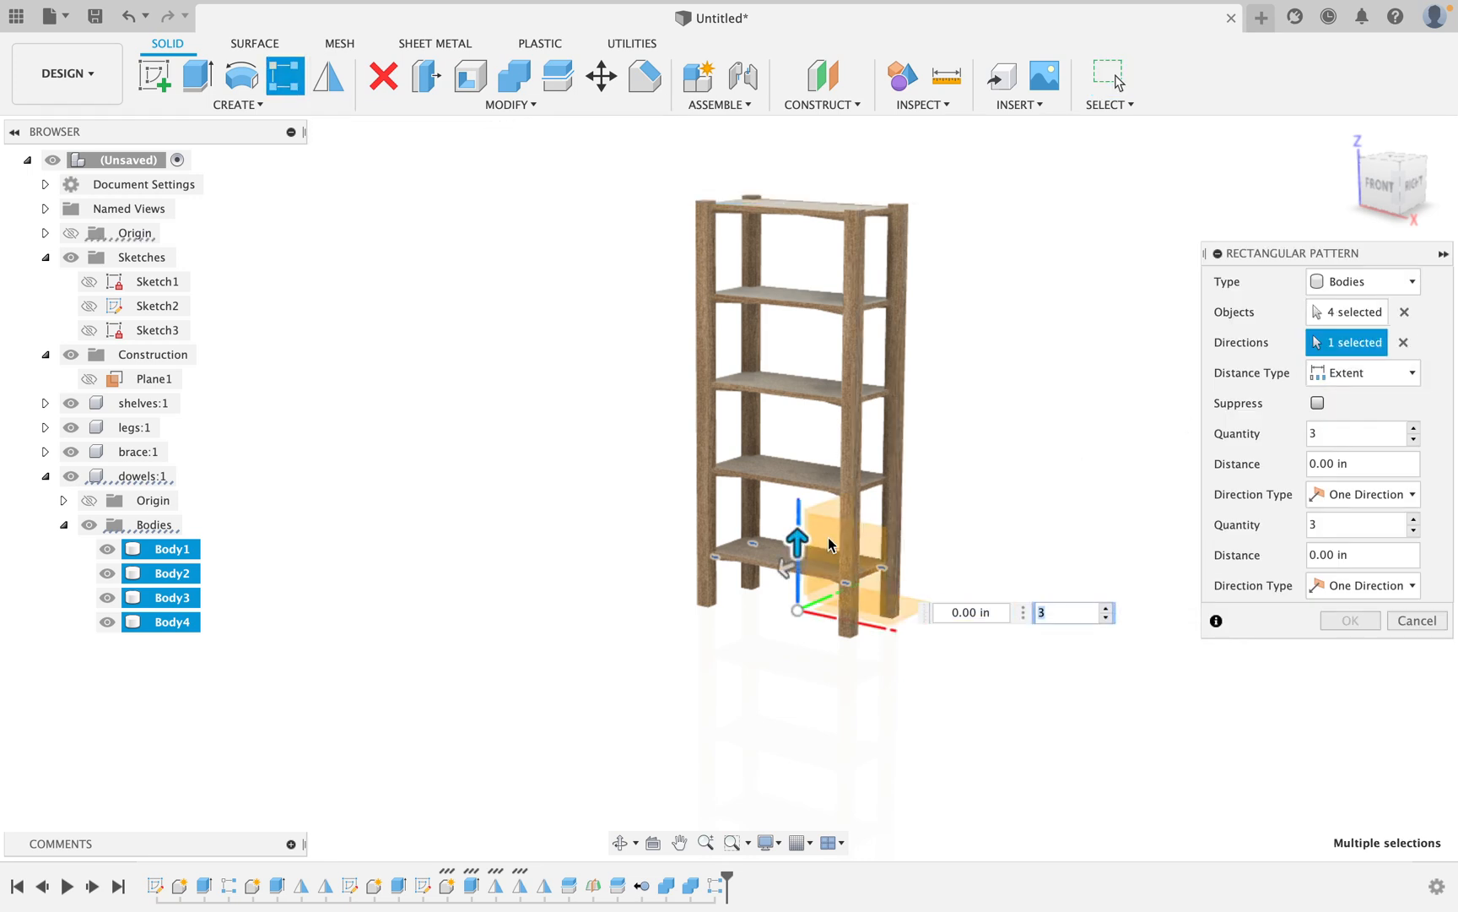
# Set the dowel pattern's quantity to 5 and its distance to 54-7 in, and create the pattern.
pyautogui.write('10')
pyautogui.press('Tab')
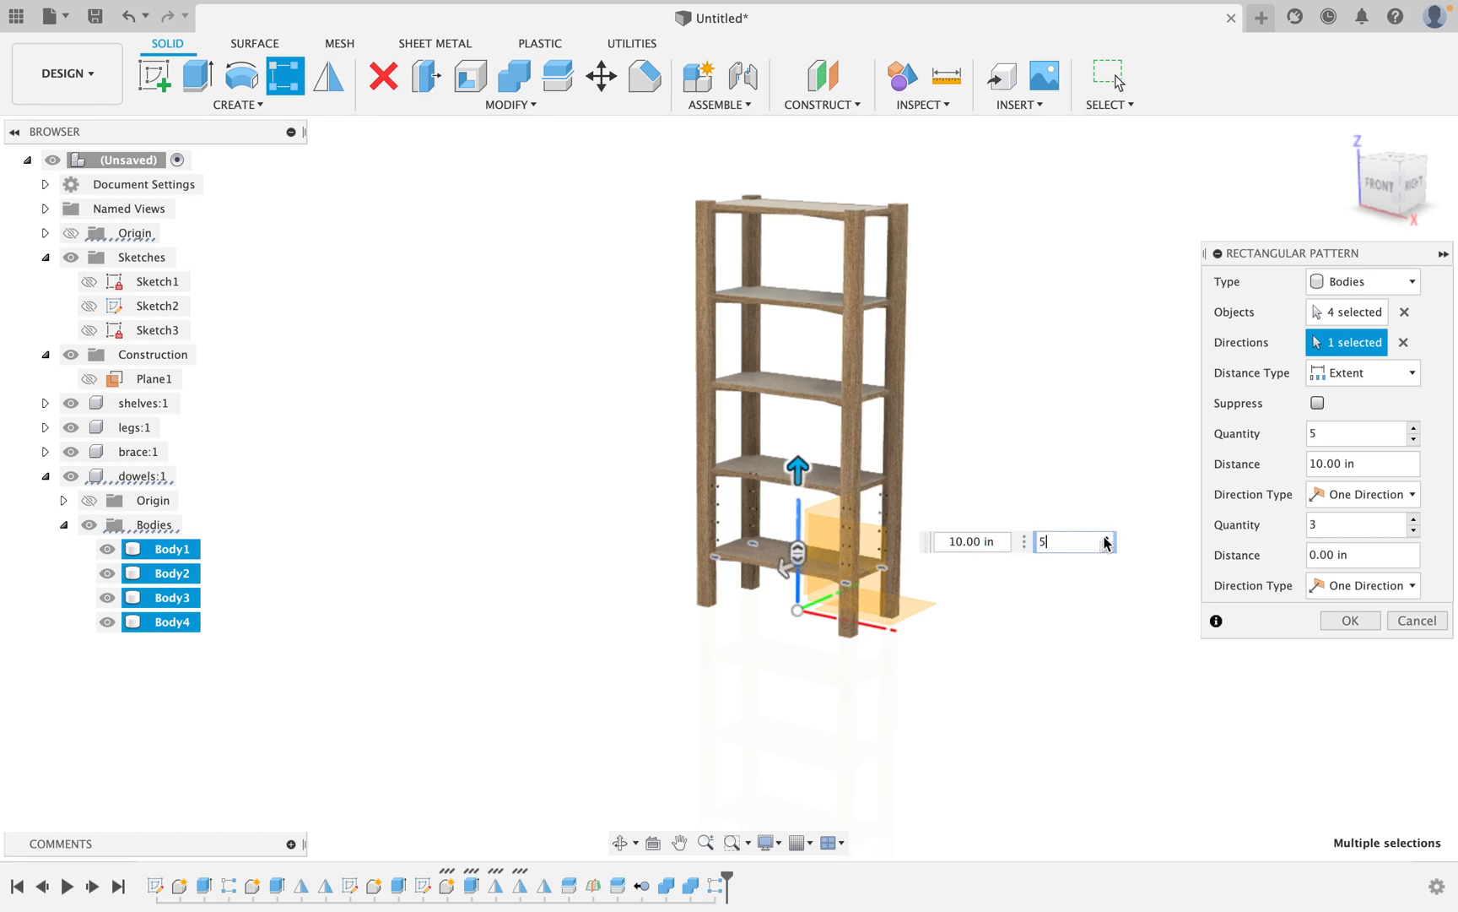
pyautogui.press('Tab')
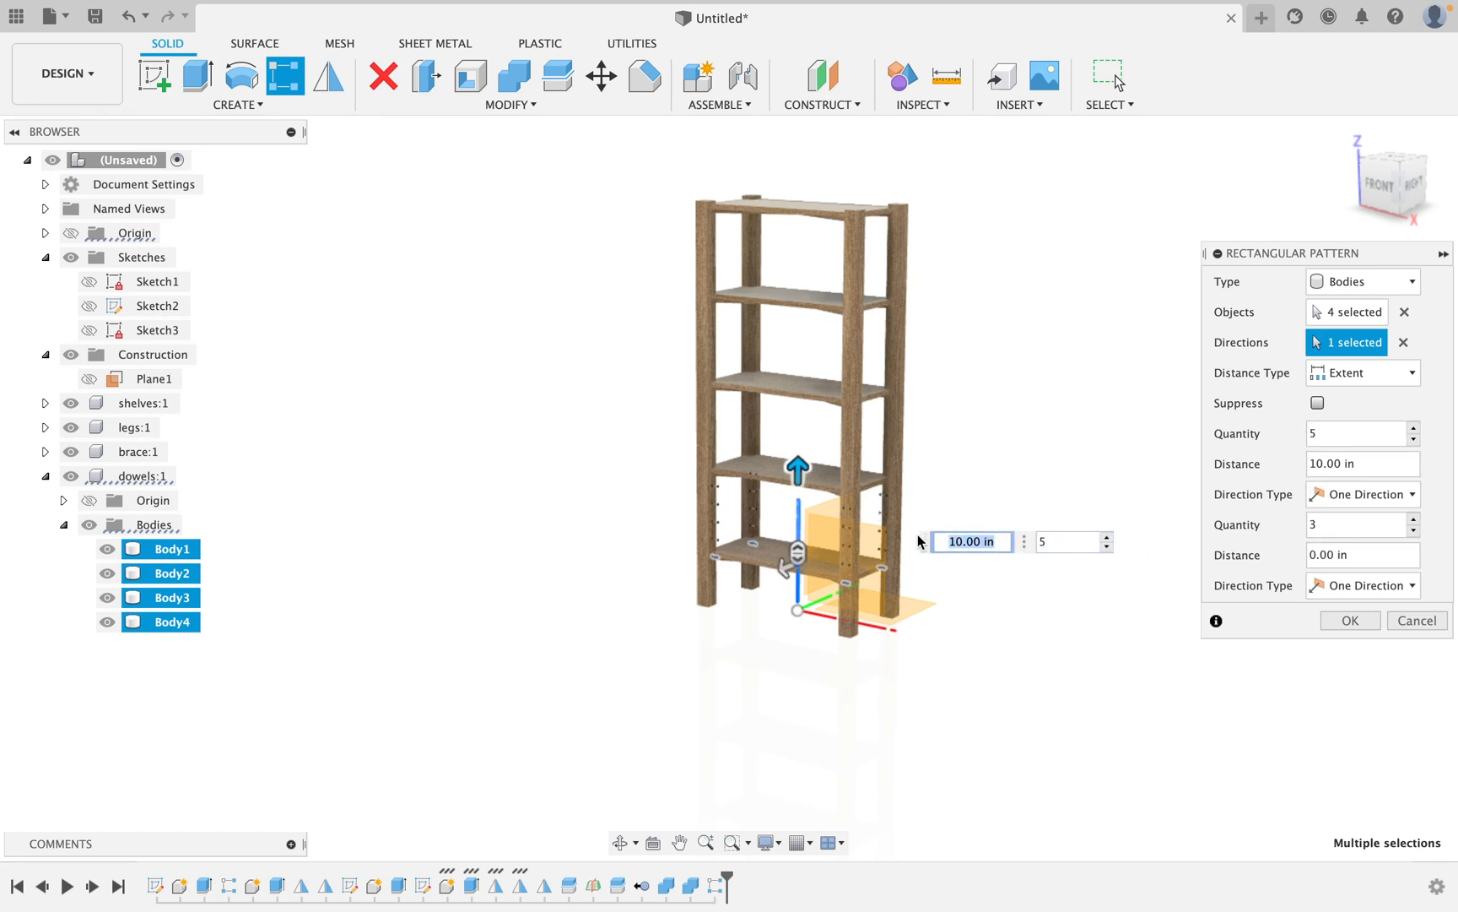
pyautogui.write('54-7')
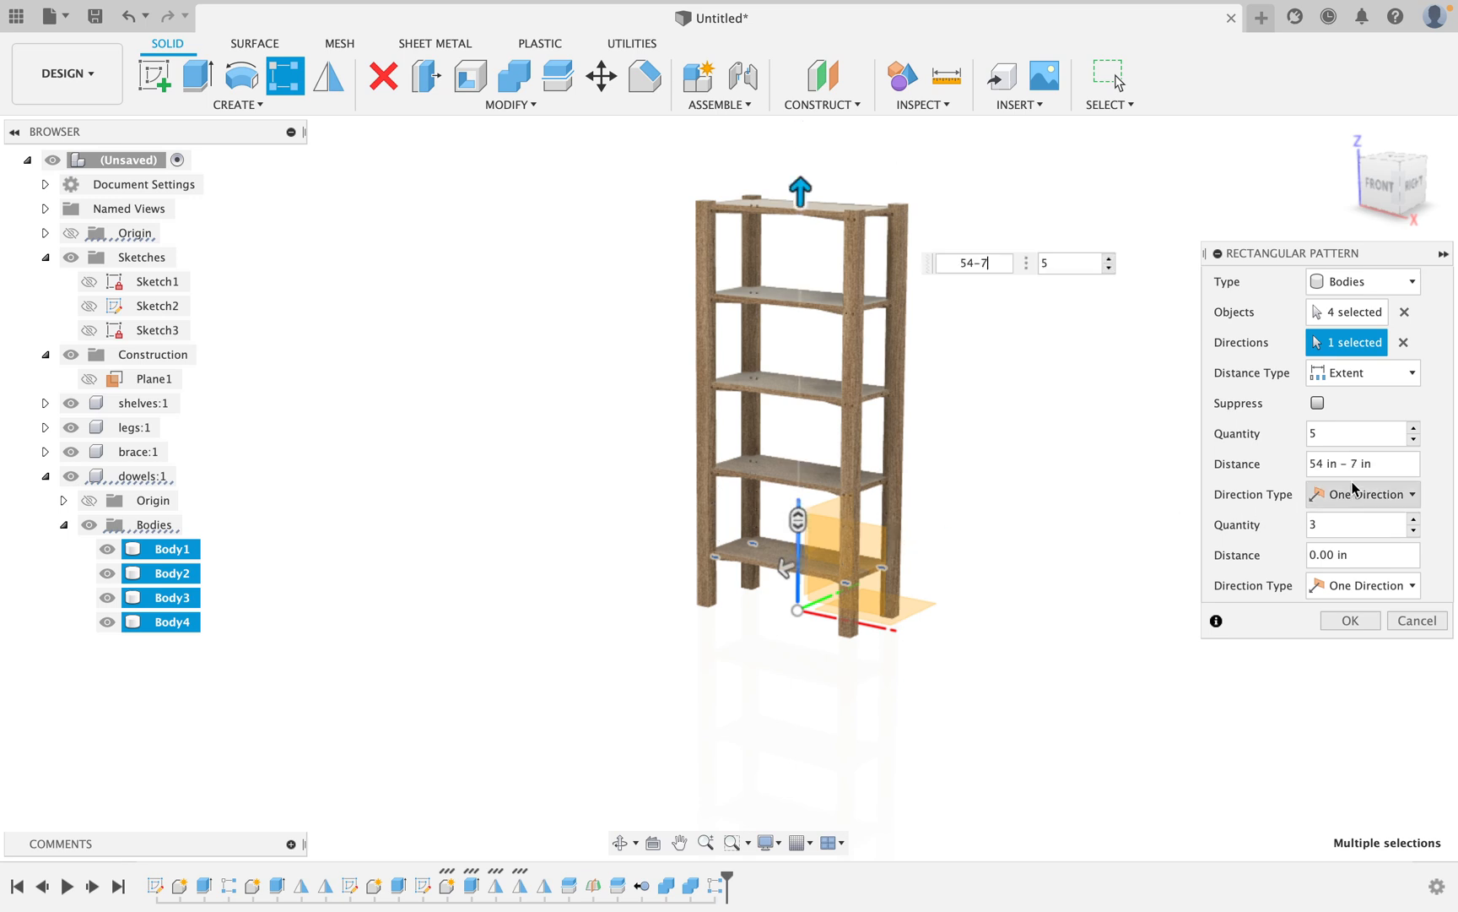
pyautogui.press('Return')
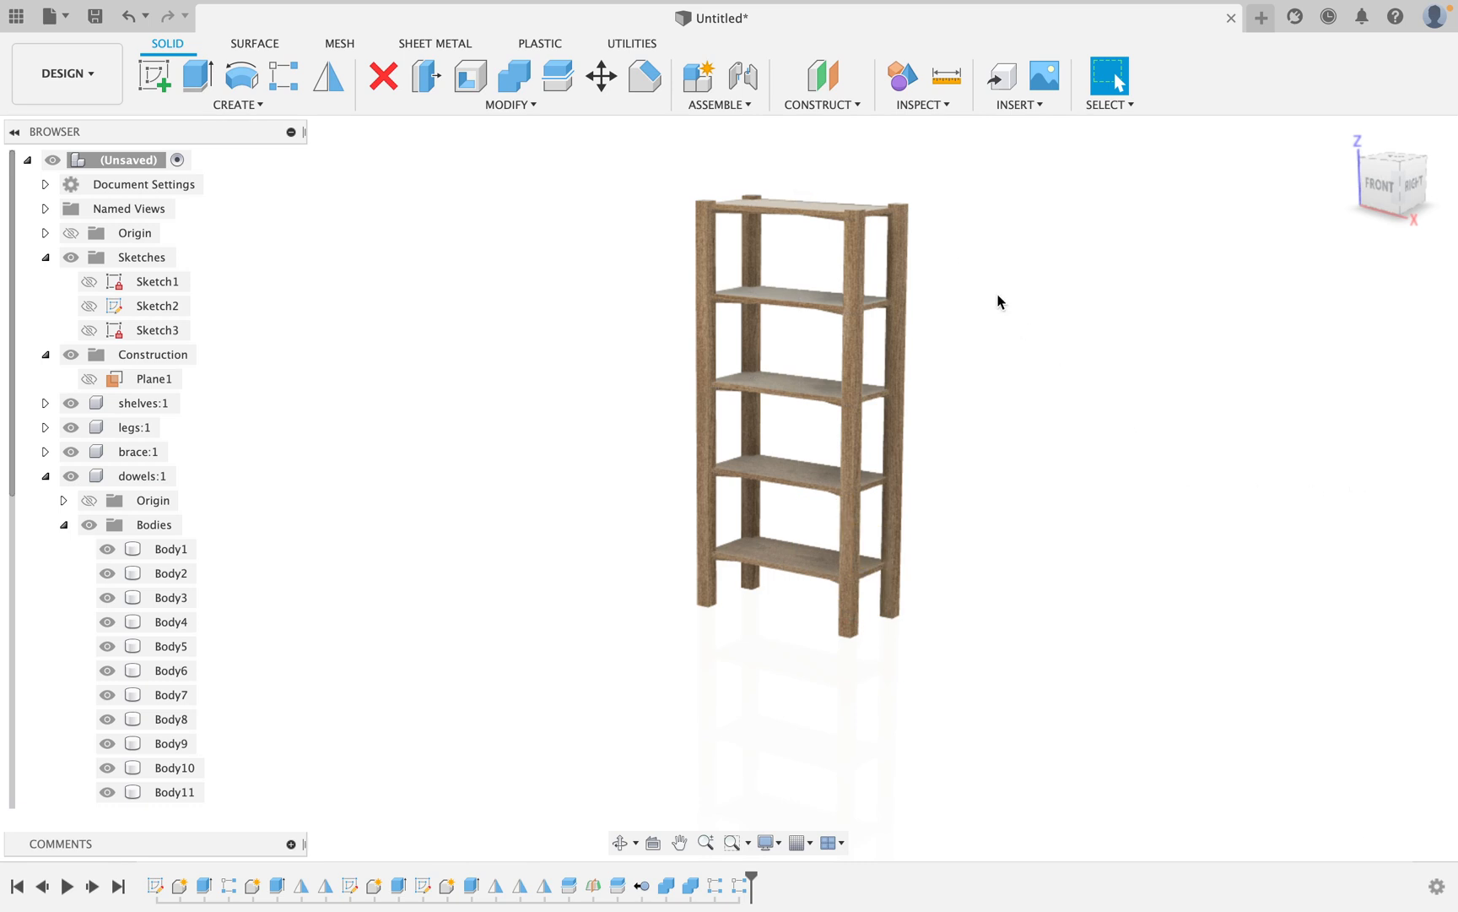
# Highlight individual dowel copies to check where the pattern placed them in the unit.
pyautogui.scroll(5, 867, 223)
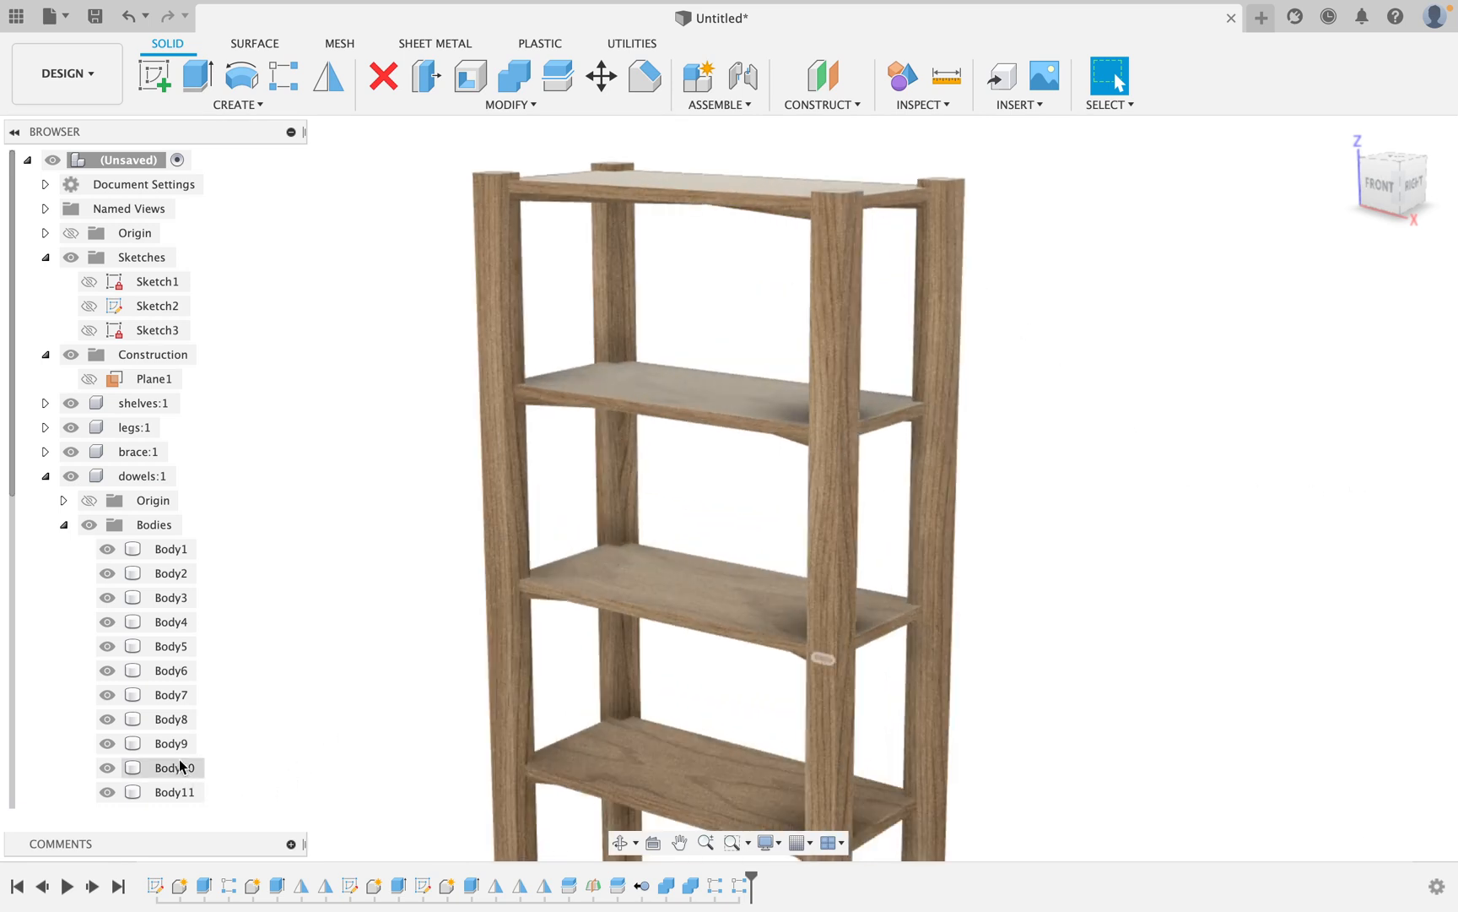
pyautogui.click(180, 766)
pyautogui.scroll(-3, 176, 669)
pyautogui.click(178, 744)
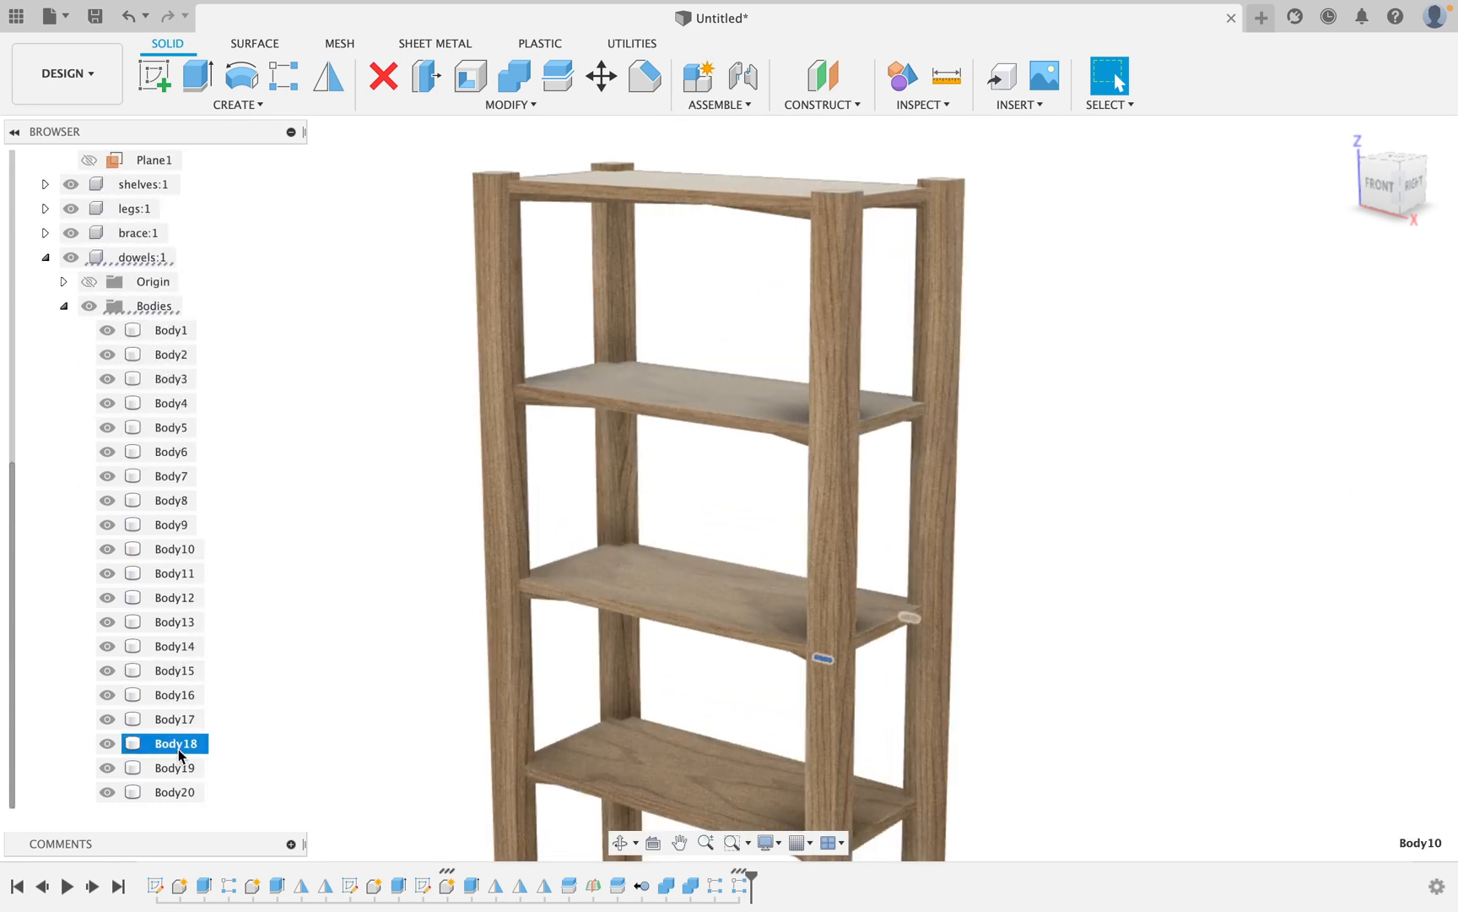
pyautogui.click(180, 791)
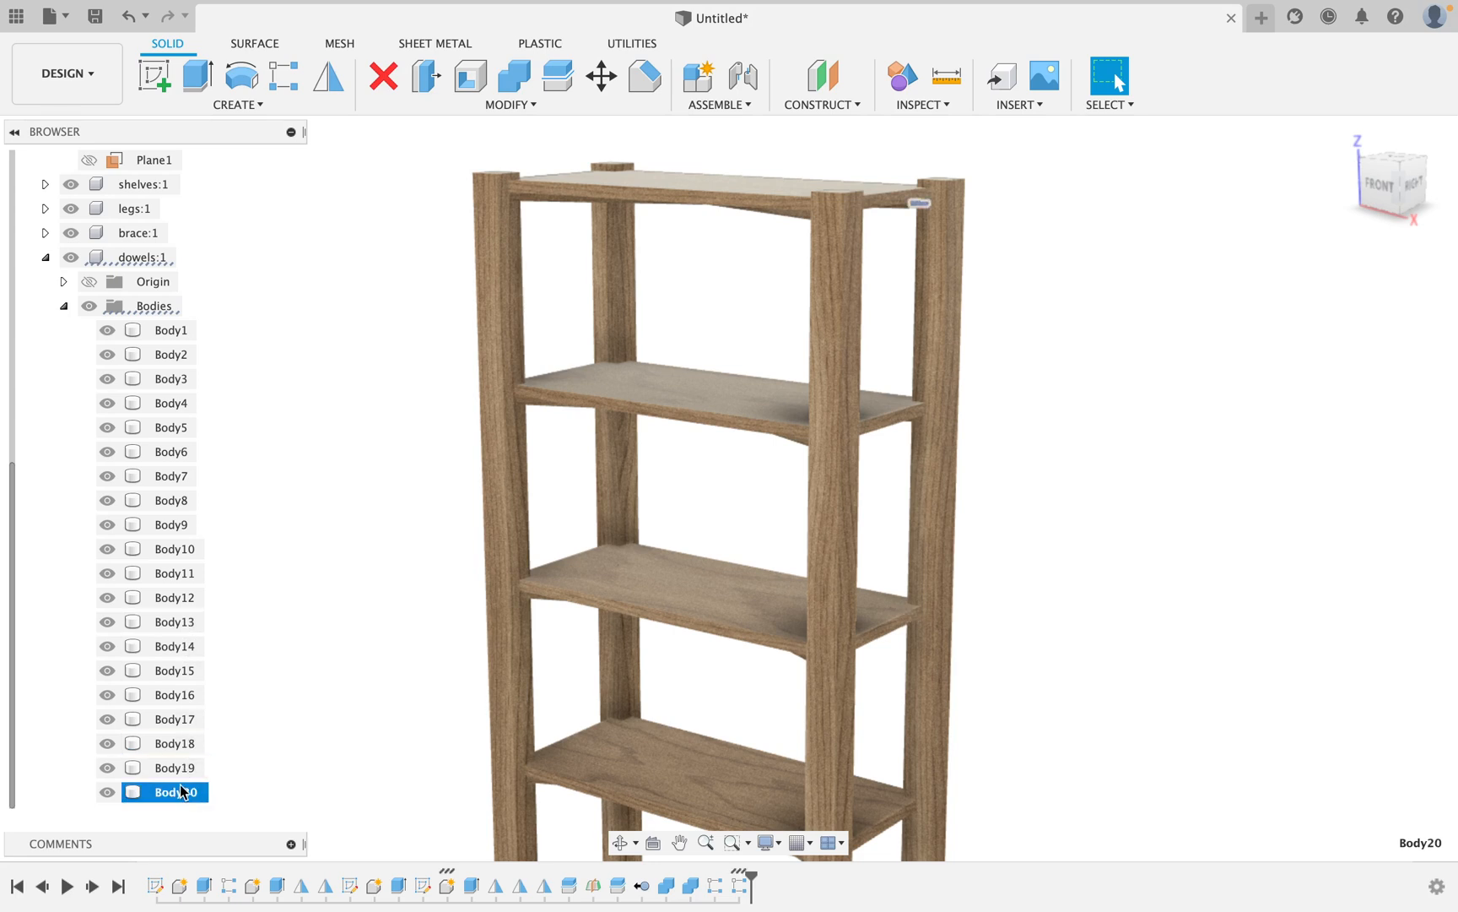
pyautogui.scroll(-5, 1064, 334)
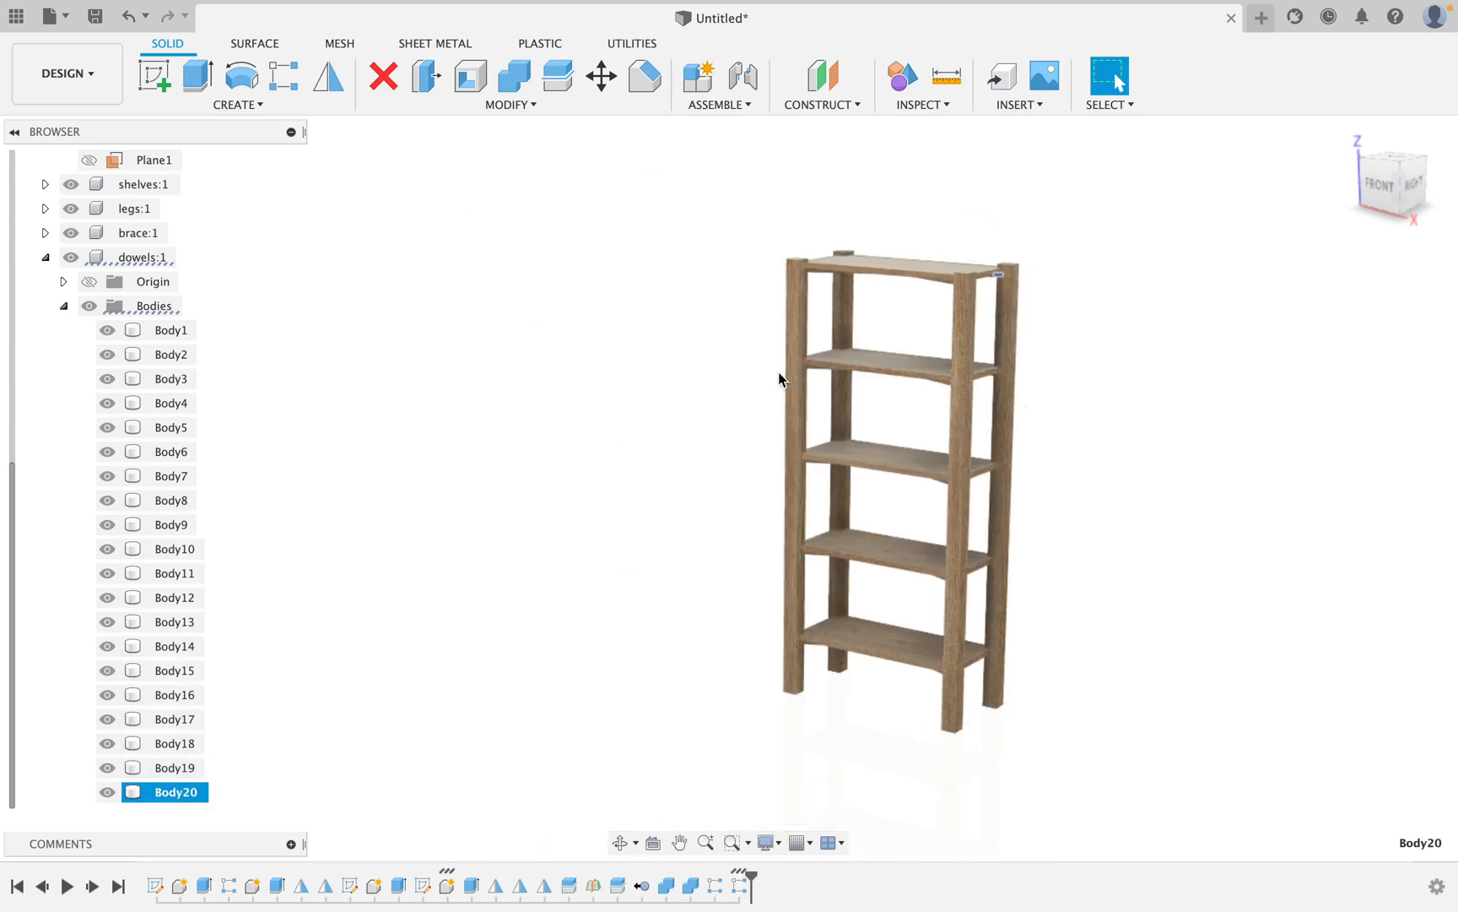
pyautogui.click(731, 375)
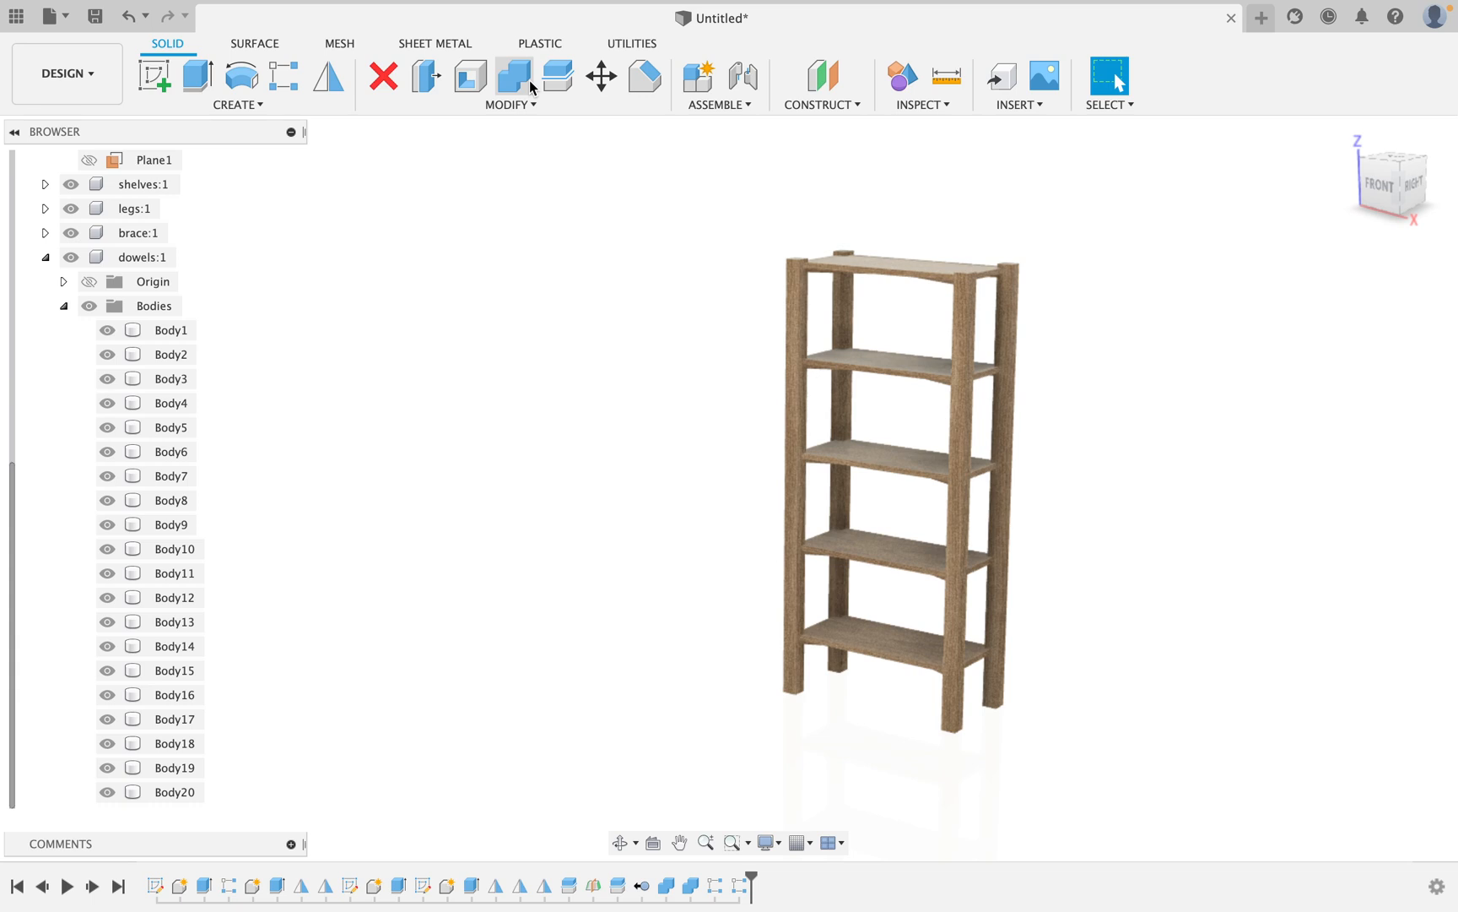
# Cut all 20 dowels out of the rear left leg with Combine, keeping the tool bodies.
pyautogui.click(506, 85)
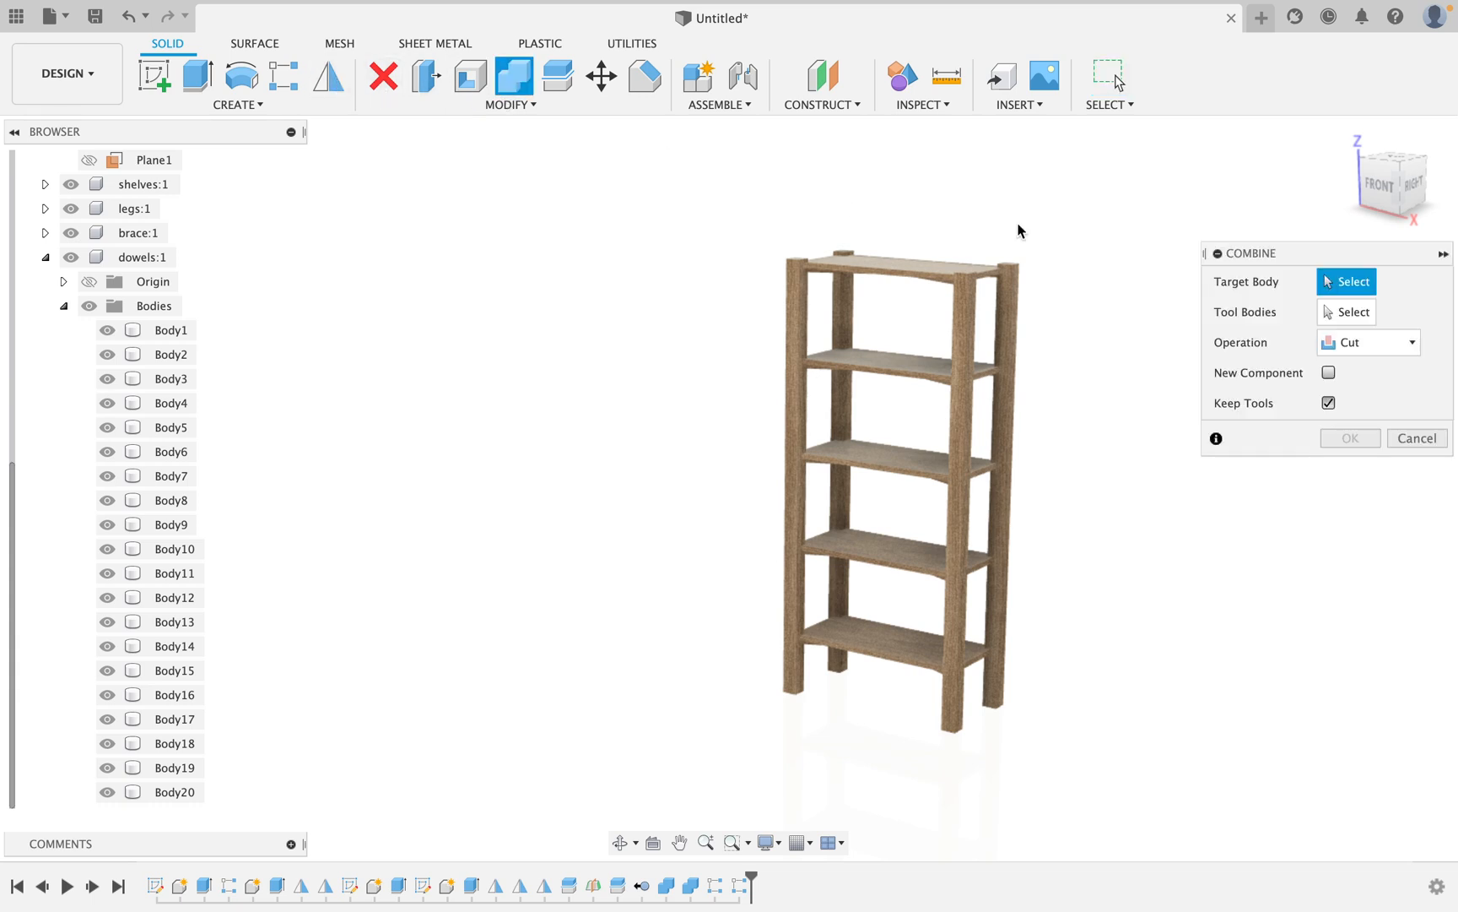
pyautogui.click(836, 307)
pyautogui.click(154, 329)
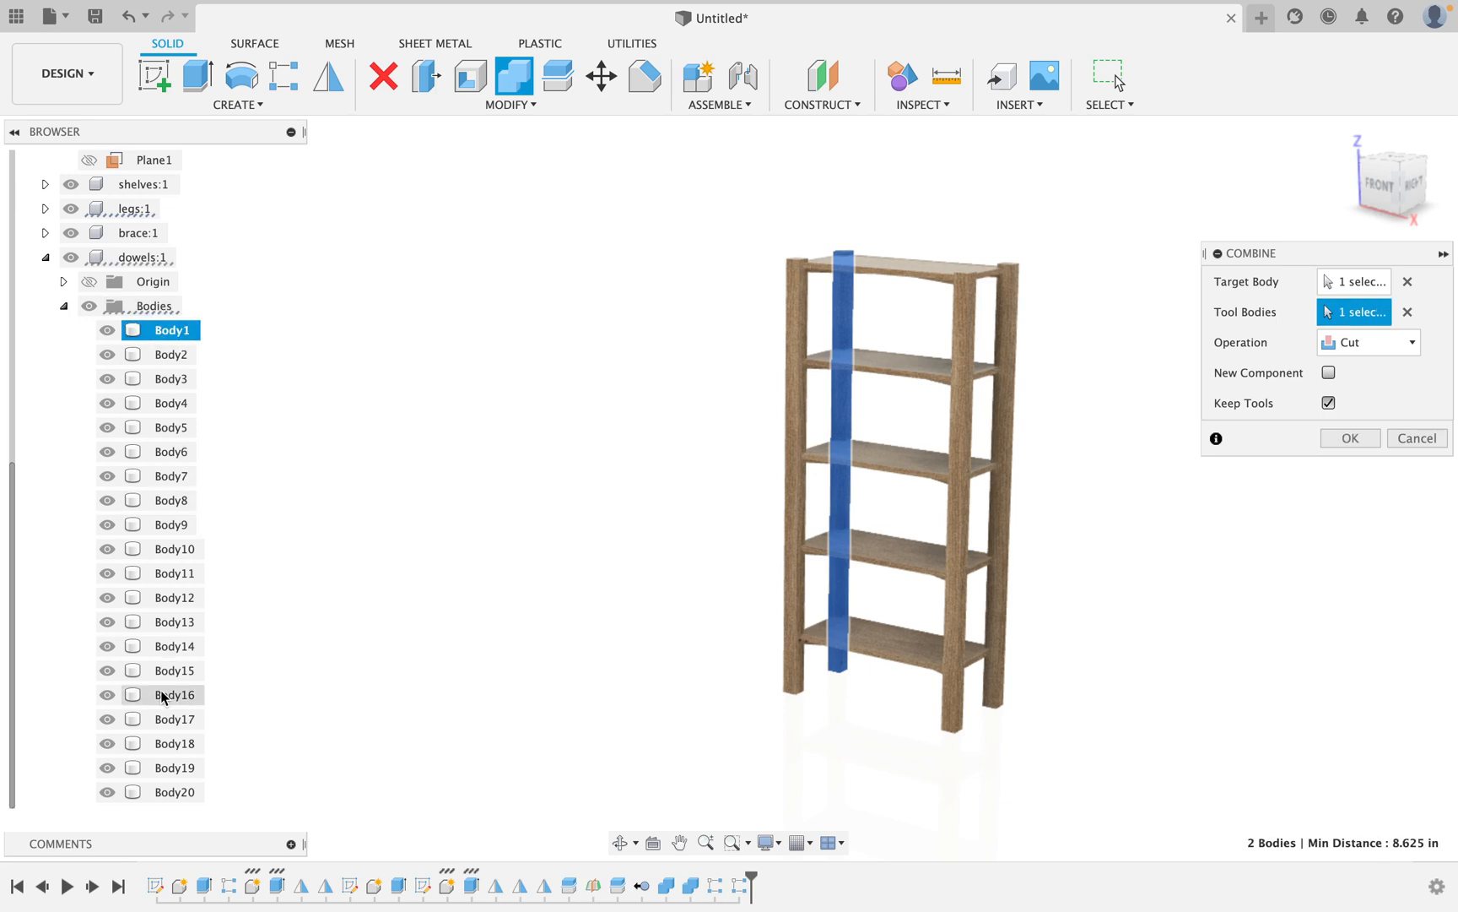
pyautogui.keyDown('shift'); pyautogui.click(182, 795); pyautogui.keyUp('shift')
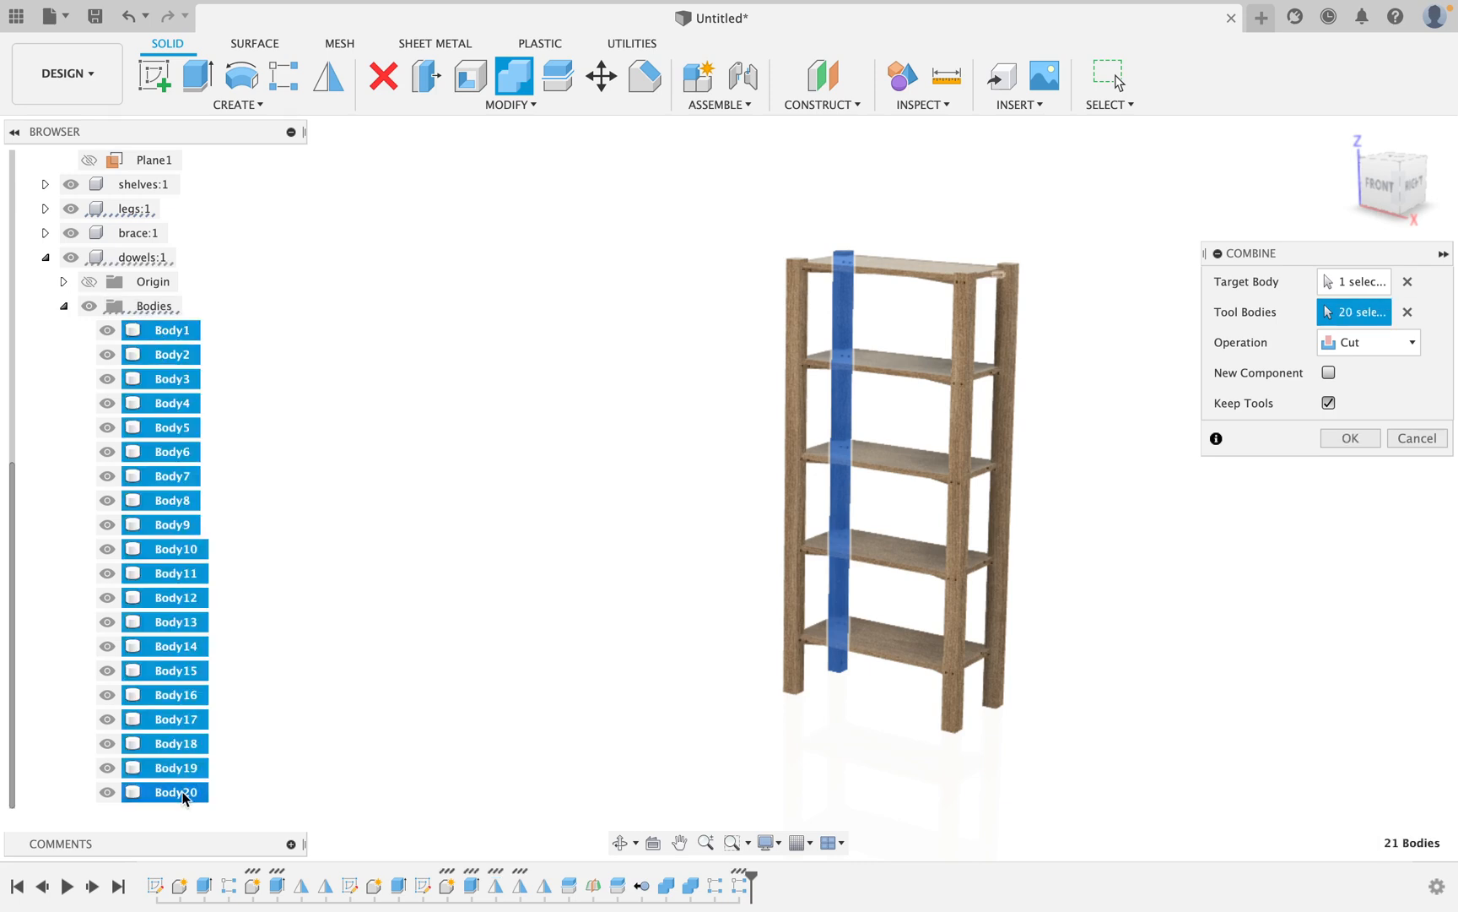
pyautogui.click(1350, 438)
# Cut all 20 dowels out of the front left leg with Combine, keeping the tool bodies.
pyautogui.rightClick(619, 368)
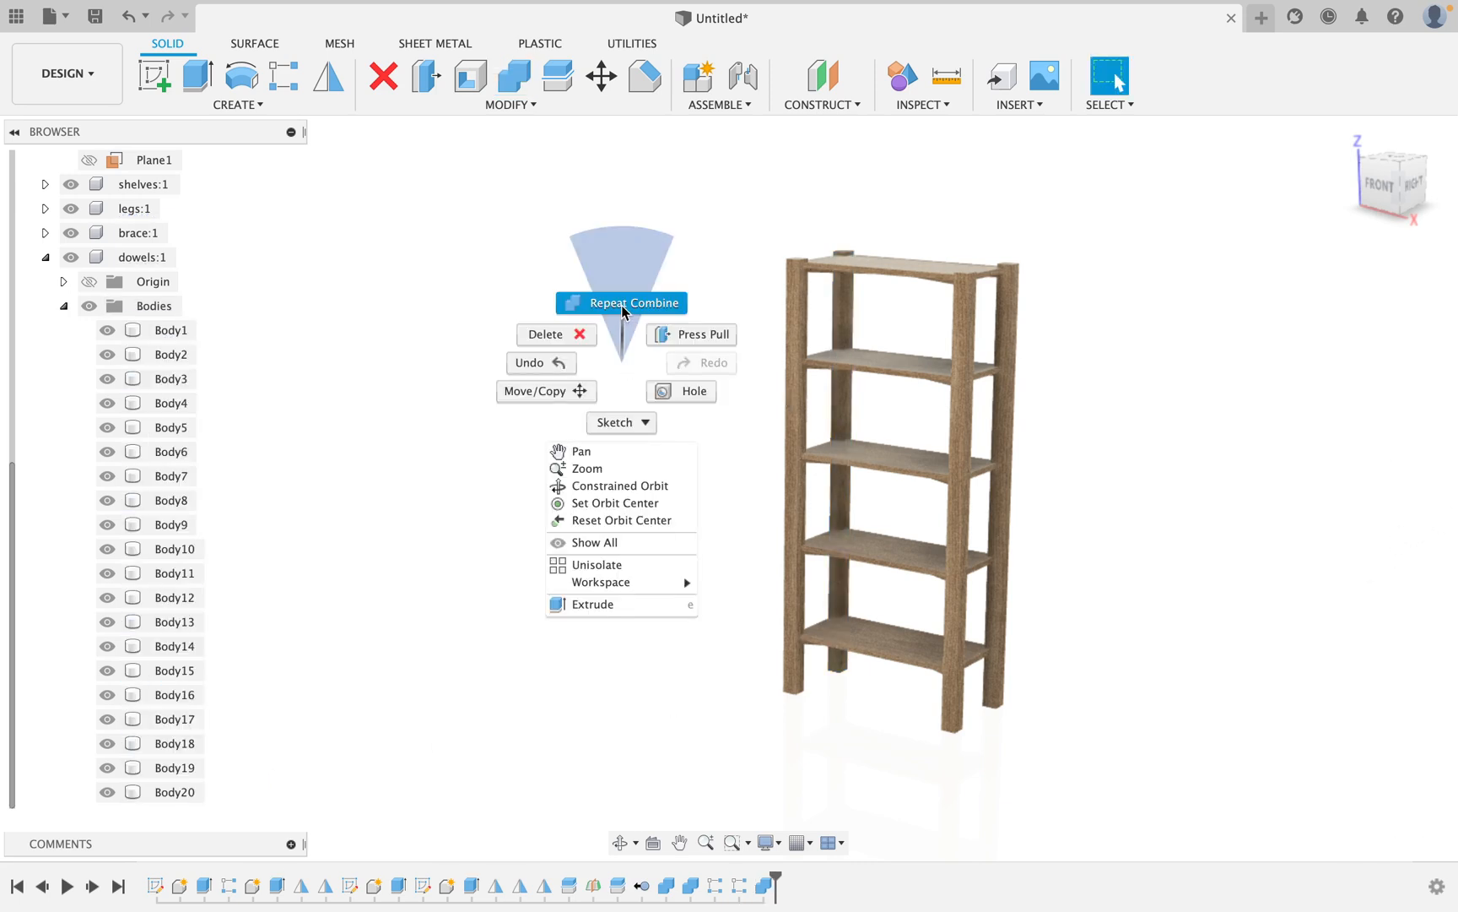
pyautogui.click(621, 303)
pyautogui.click(789, 378)
pyautogui.click(169, 330)
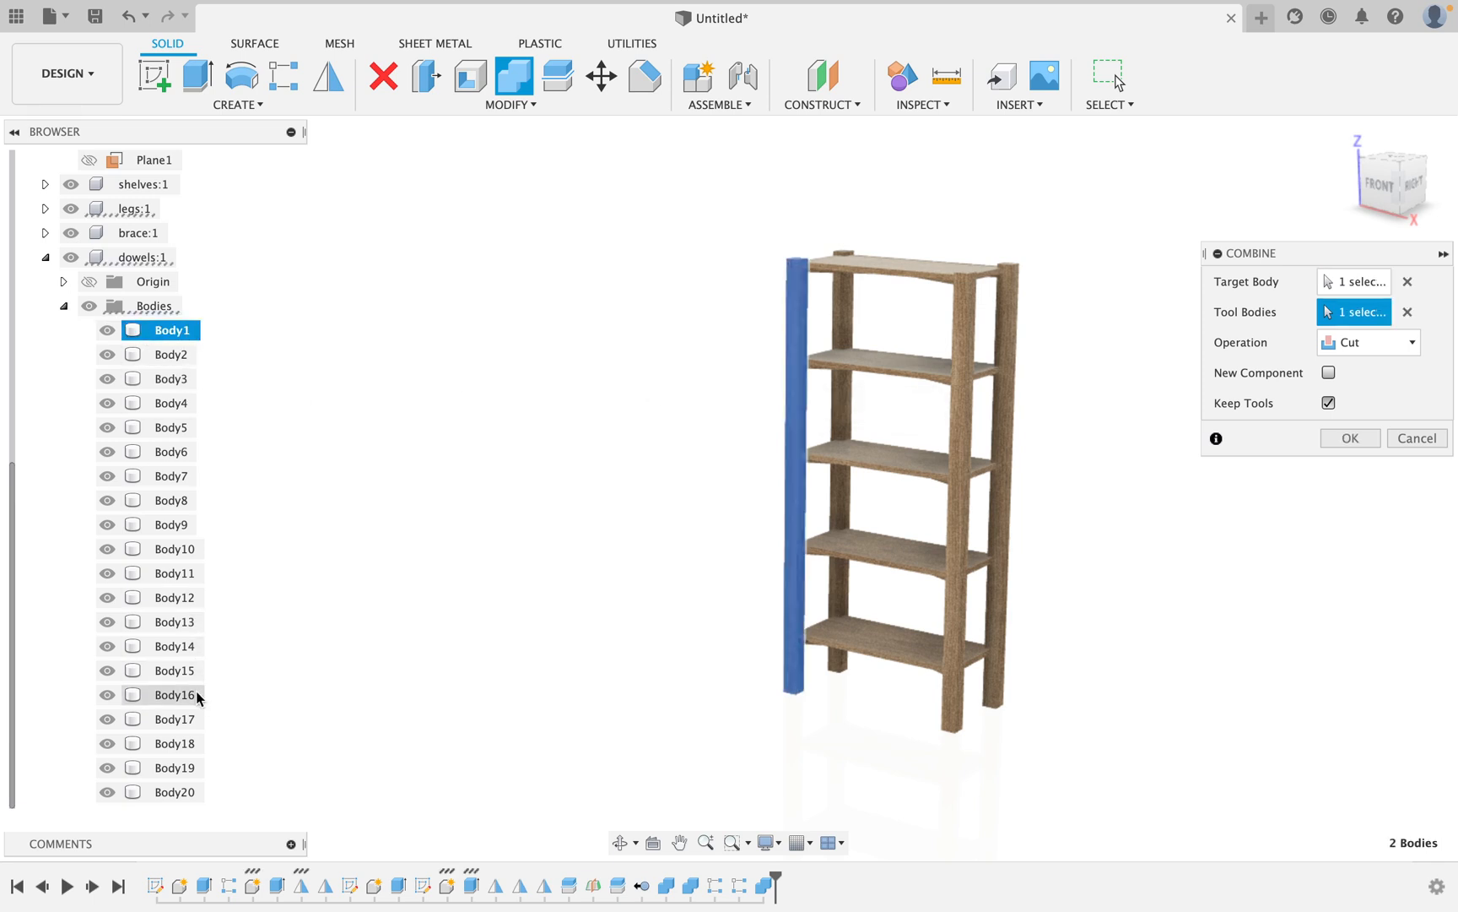
pyautogui.keyDown('shift'); pyautogui.click(181, 791); pyautogui.keyUp('shift')
pyautogui.click(1379, 438)
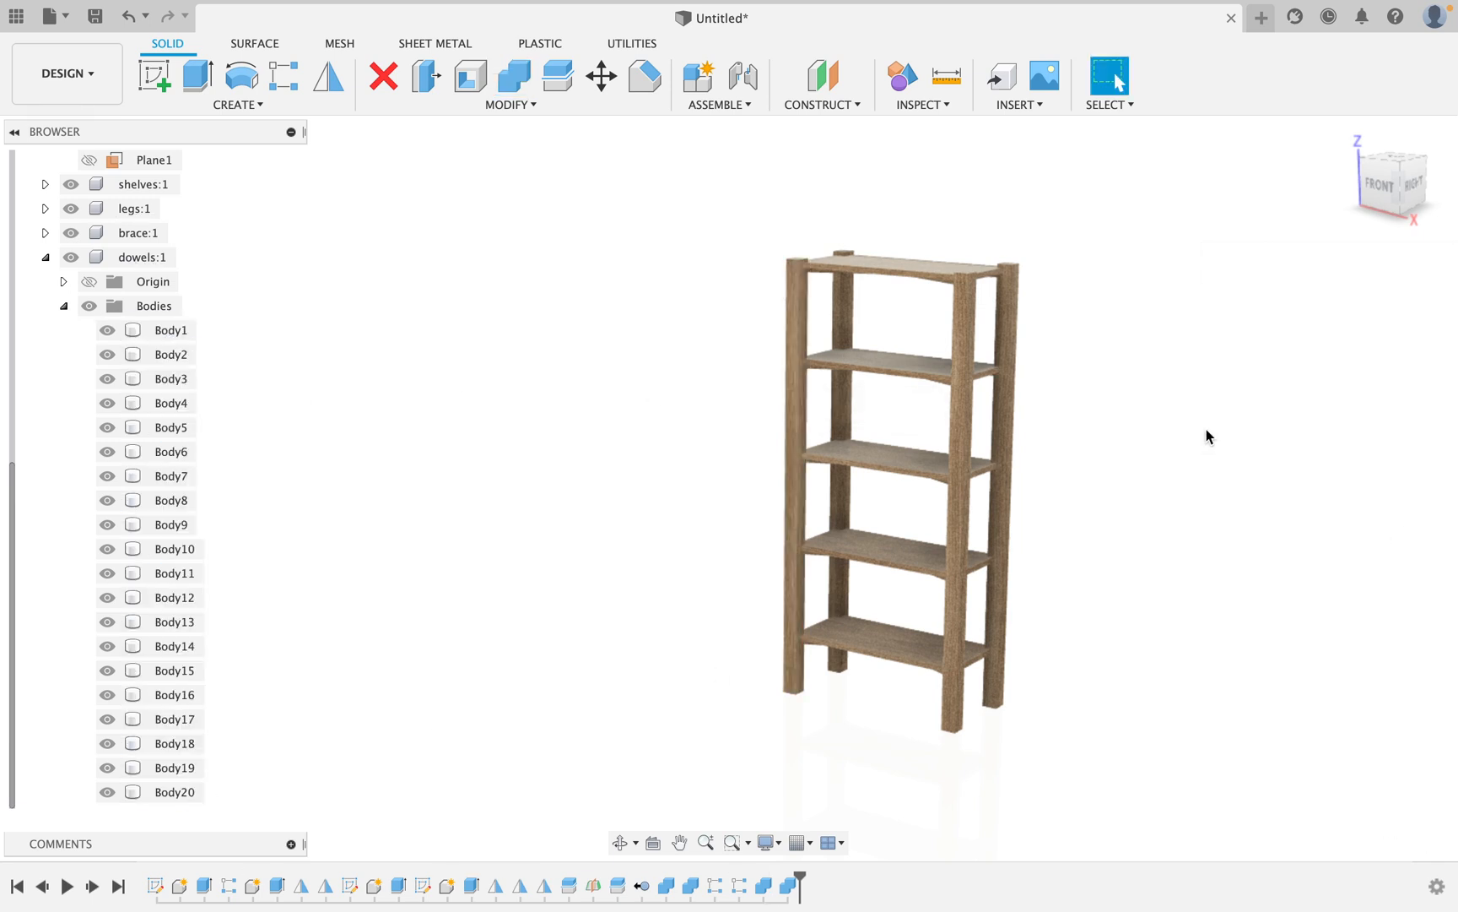
# Cut all 20 dowels out of the rear right leg with Combine, keeping the tool bodies.
pyautogui.rightClick(1204, 429)
pyautogui.click(1203, 371)
pyautogui.click(998, 342)
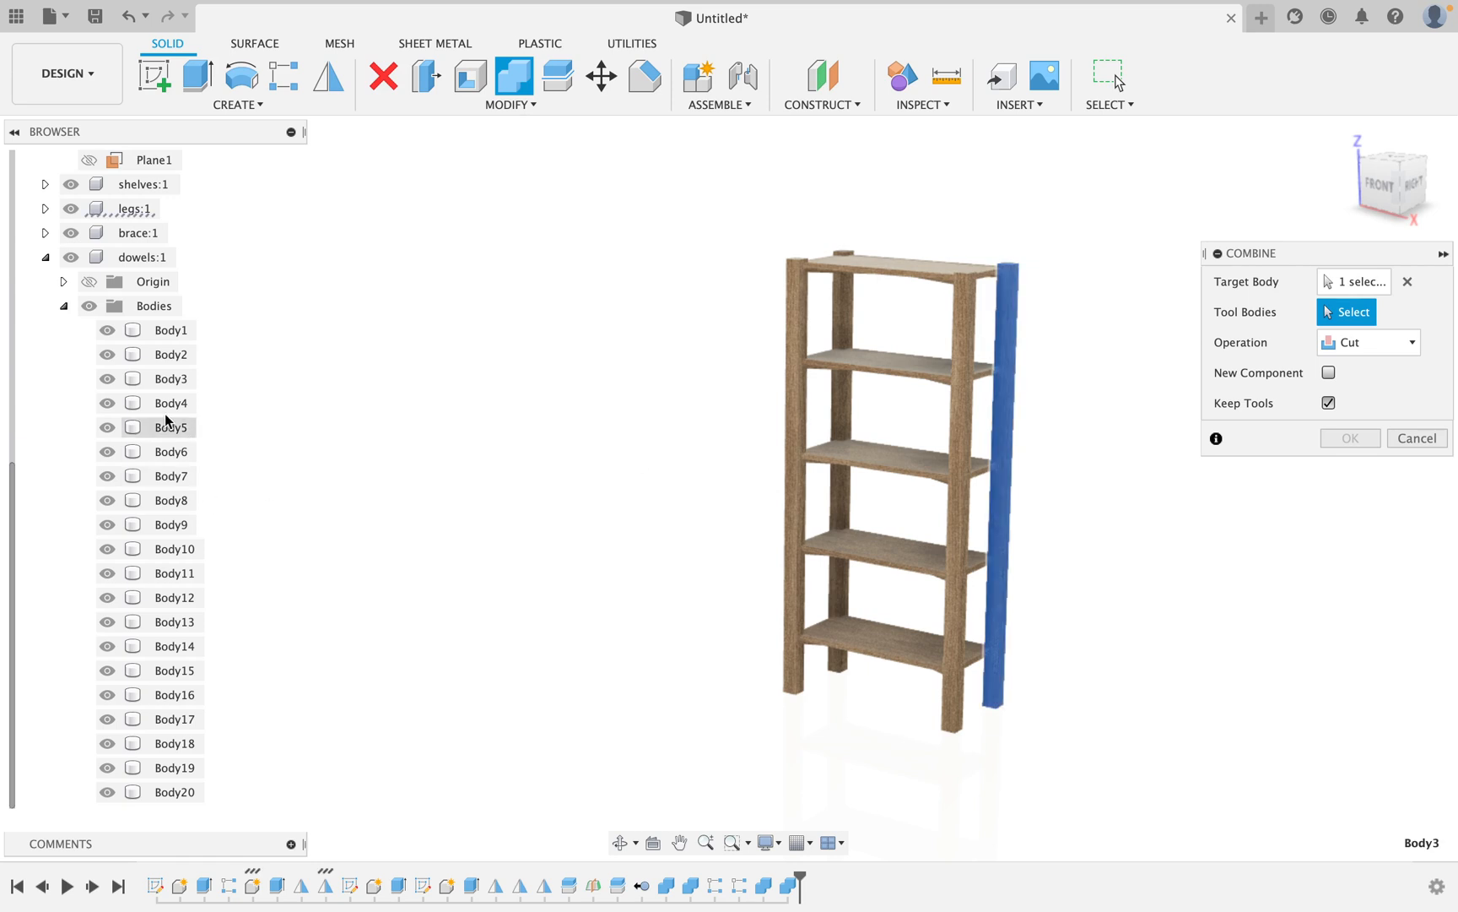
pyautogui.click(165, 330)
pyautogui.keyDown('shift'); pyautogui.click(190, 792); pyautogui.keyUp('shift')
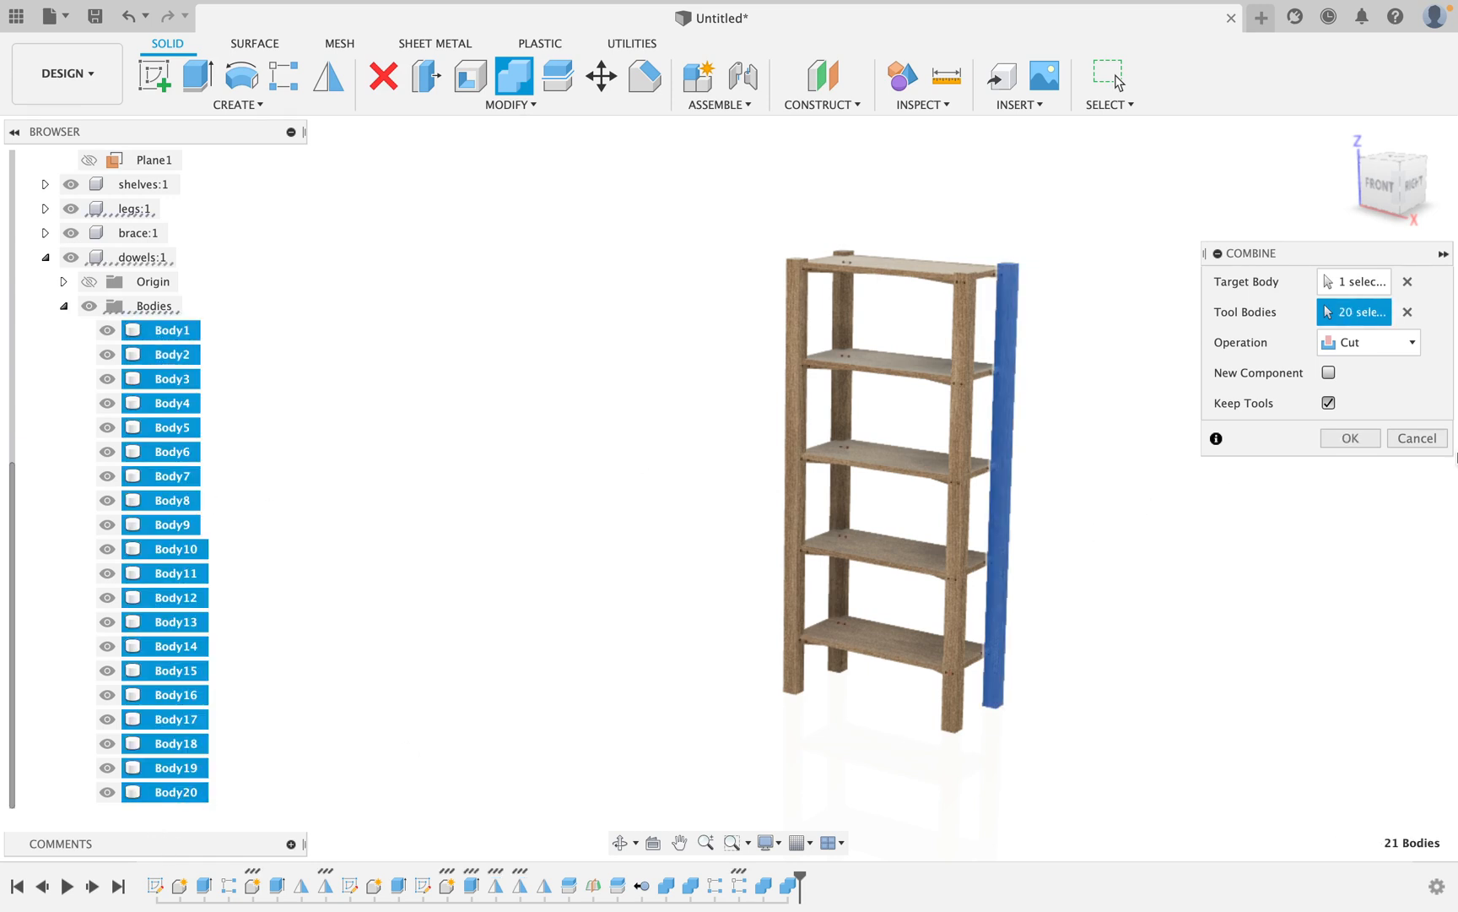
pyautogui.click(1350, 438)
# Cut all 20 dowels out of the front right leg with Combine, keeping the tool bodies.
pyautogui.rightClick(1183, 405)
pyautogui.click(1194, 333)
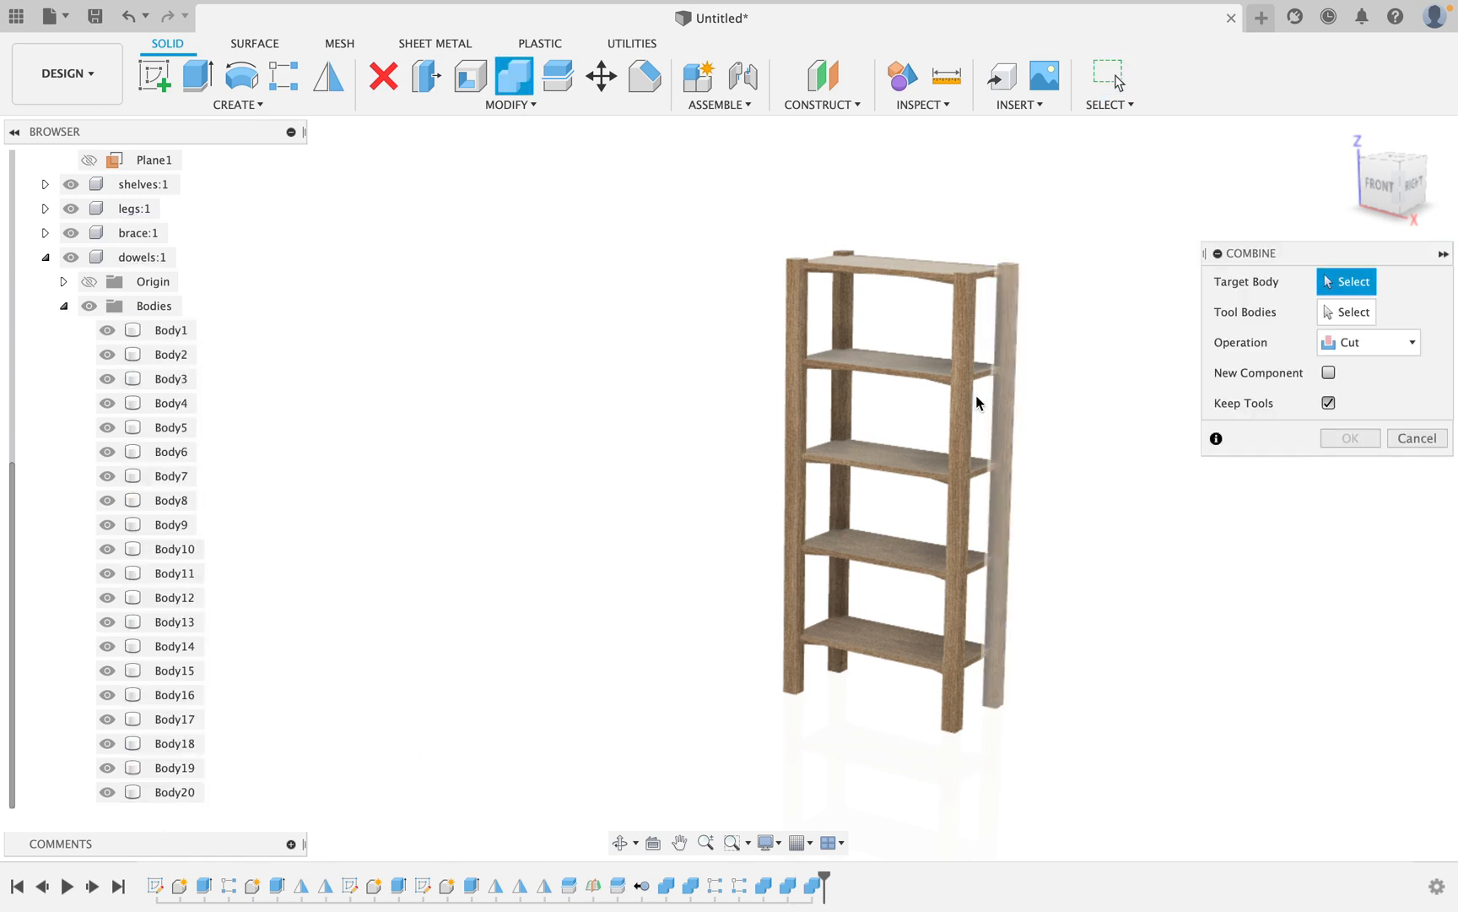
pyautogui.click(953, 403)
pyautogui.click(163, 330)
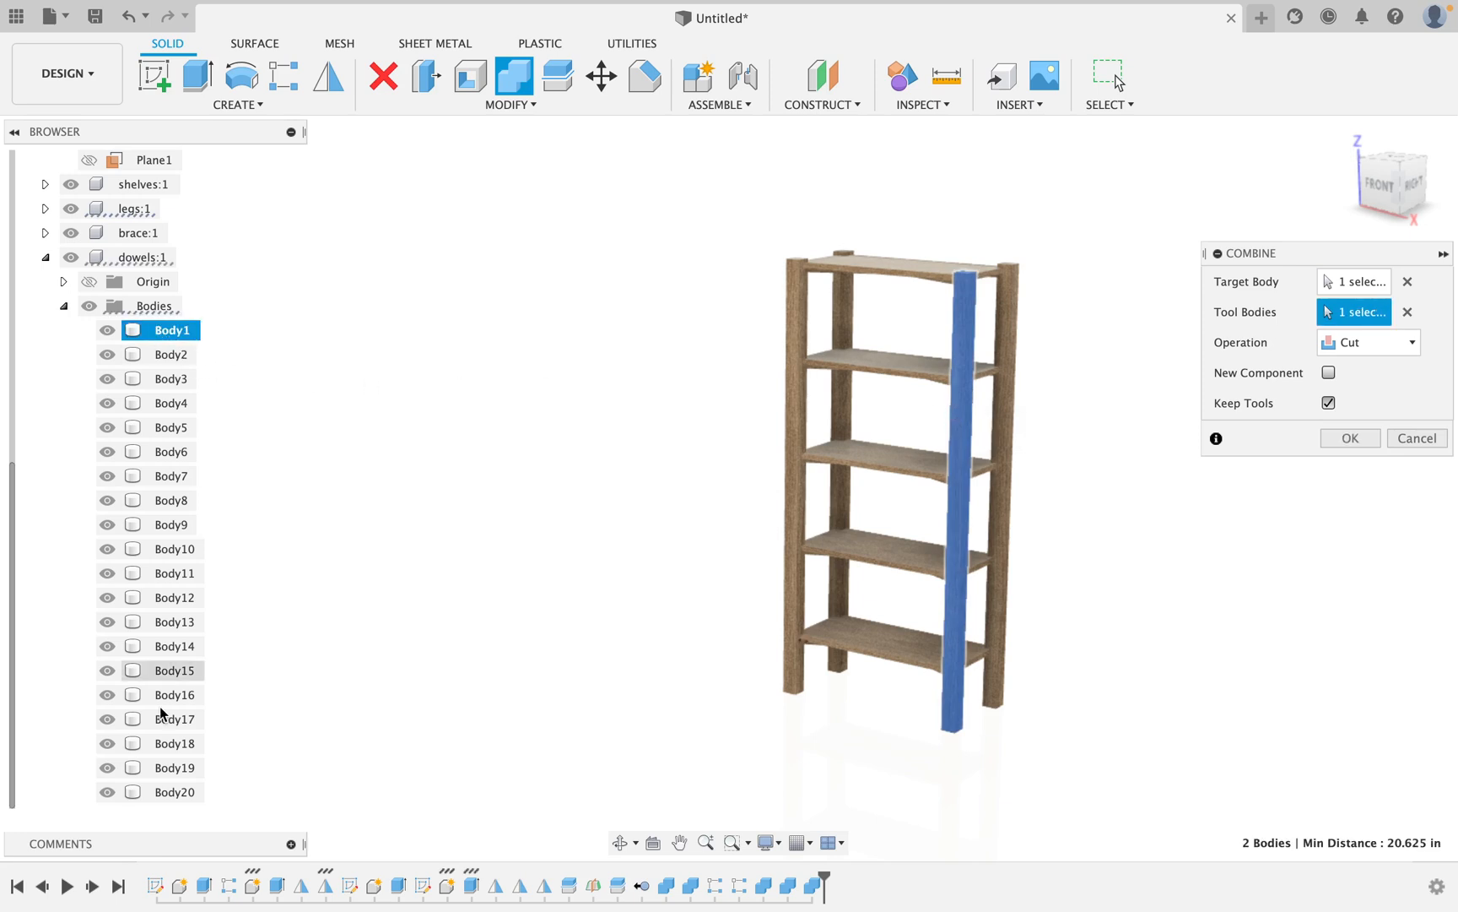
pyautogui.keyDown('shift'); pyautogui.click(156, 791); pyautogui.keyUp('shift')
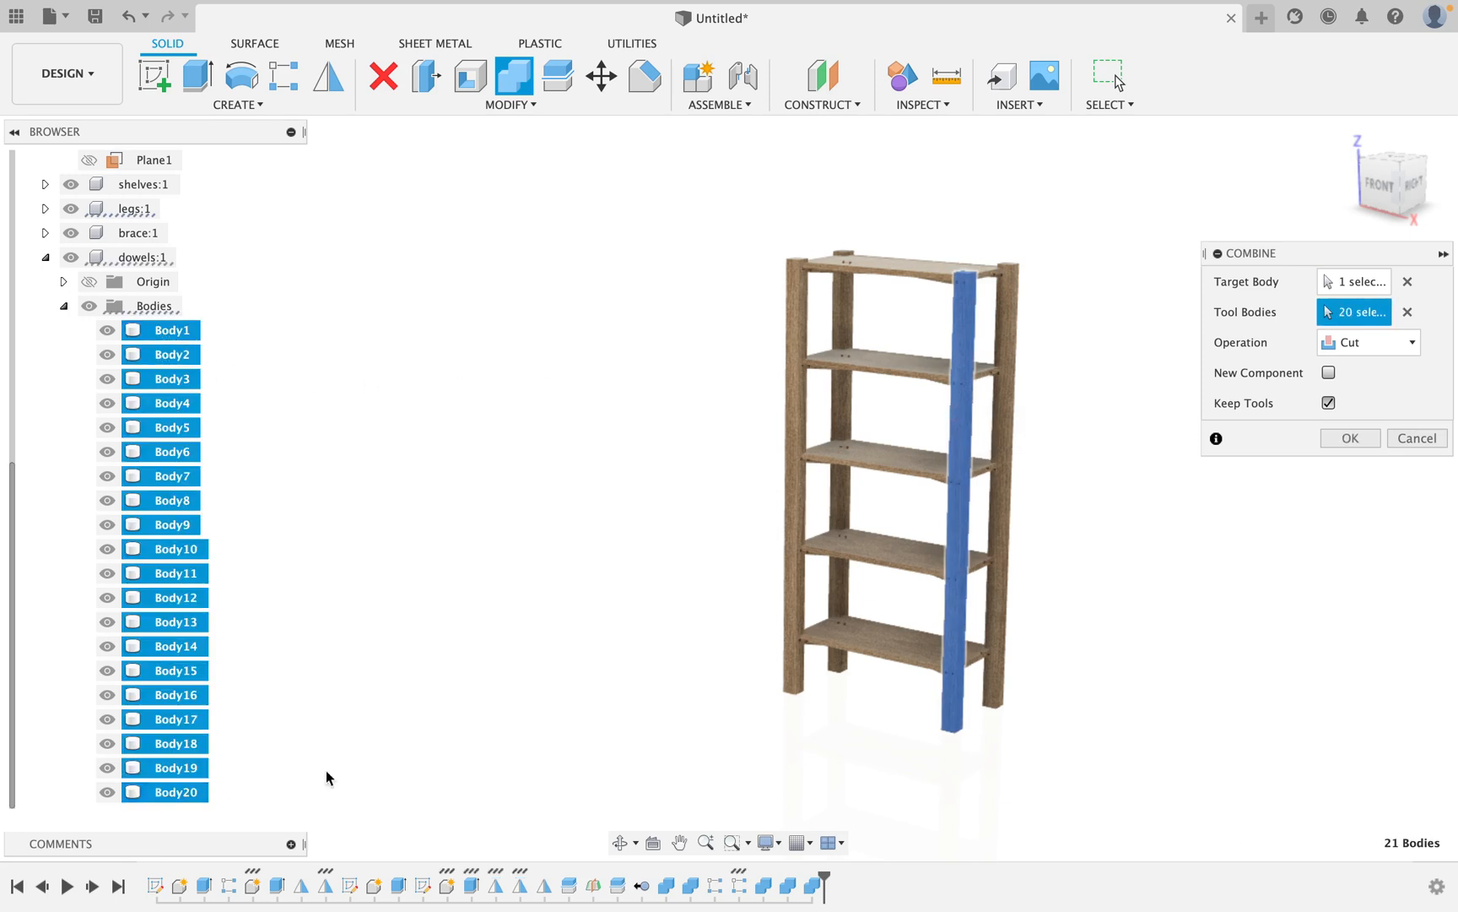
pyautogui.click(1350, 438)
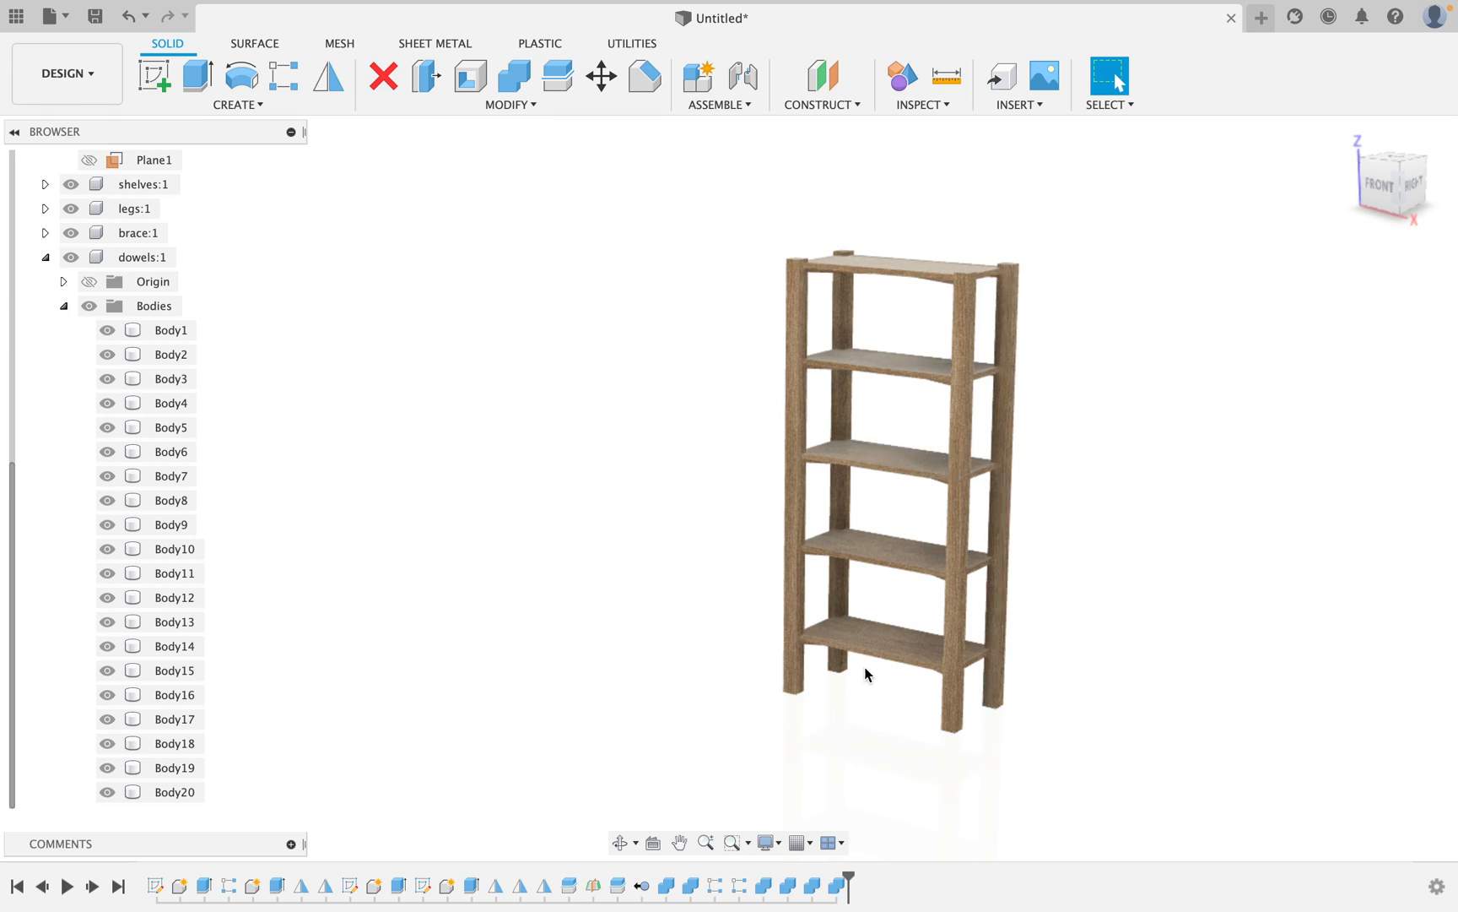
# Inspect the braces from below and roll the timeline back to just before the brace and dowel patterns.
pyautogui.scroll(4, 844, 671)
pyautogui.keyDown('shift'); pyautogui.moveTo(857, 681); pyautogui.dragTo(908, 587, button='middle'); pyautogui.keyUp('shift')
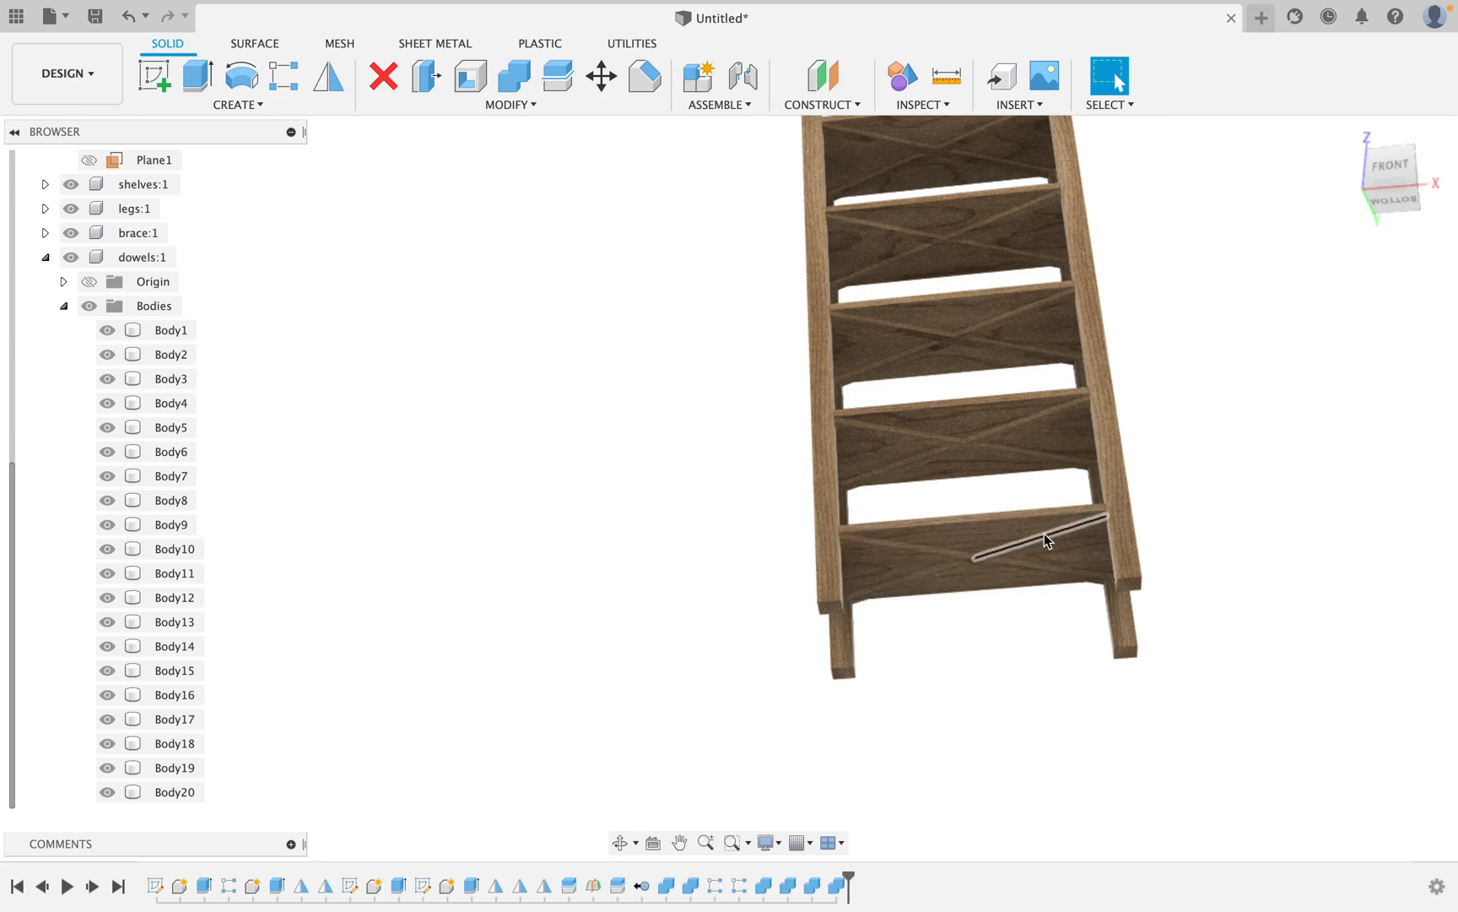
pyautogui.click(843, 542)
pyautogui.scroll(-2, 923, 402)
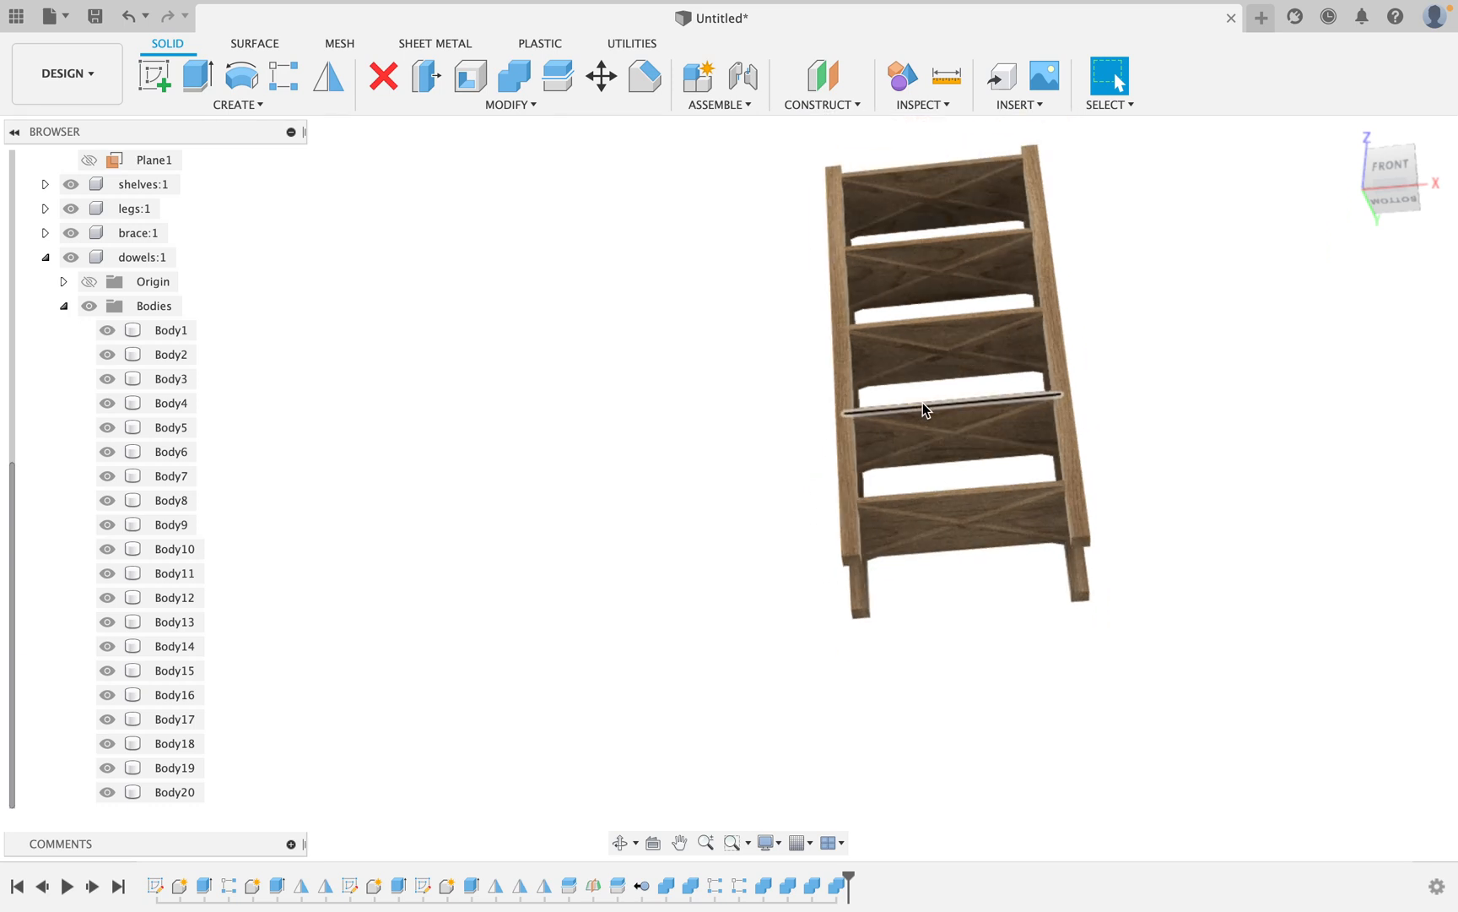
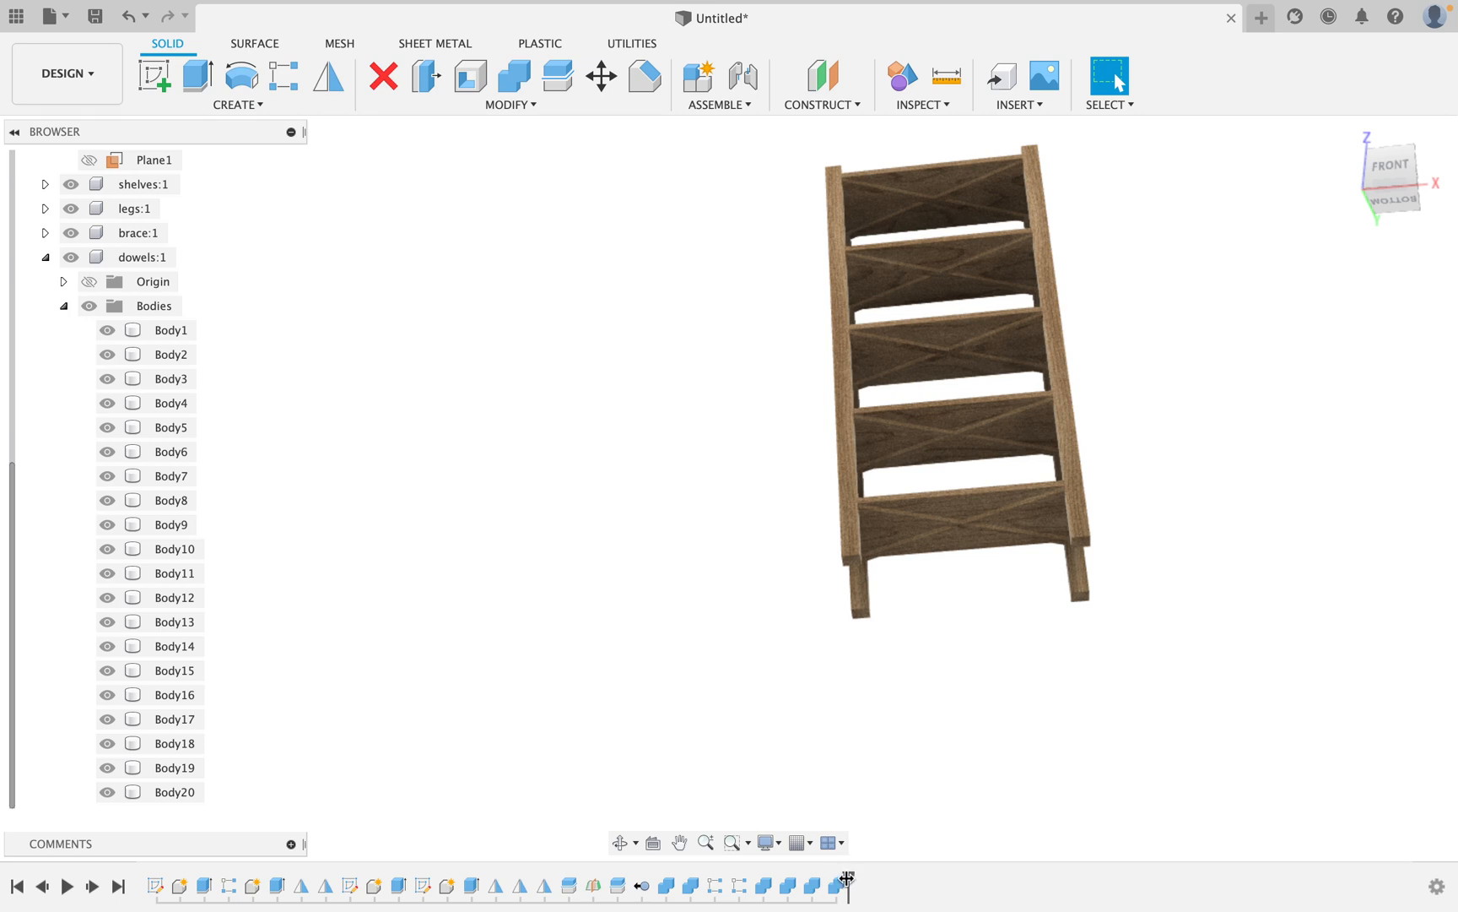
pyautogui.moveTo(846, 880); pyautogui.dragTo(698, 887)
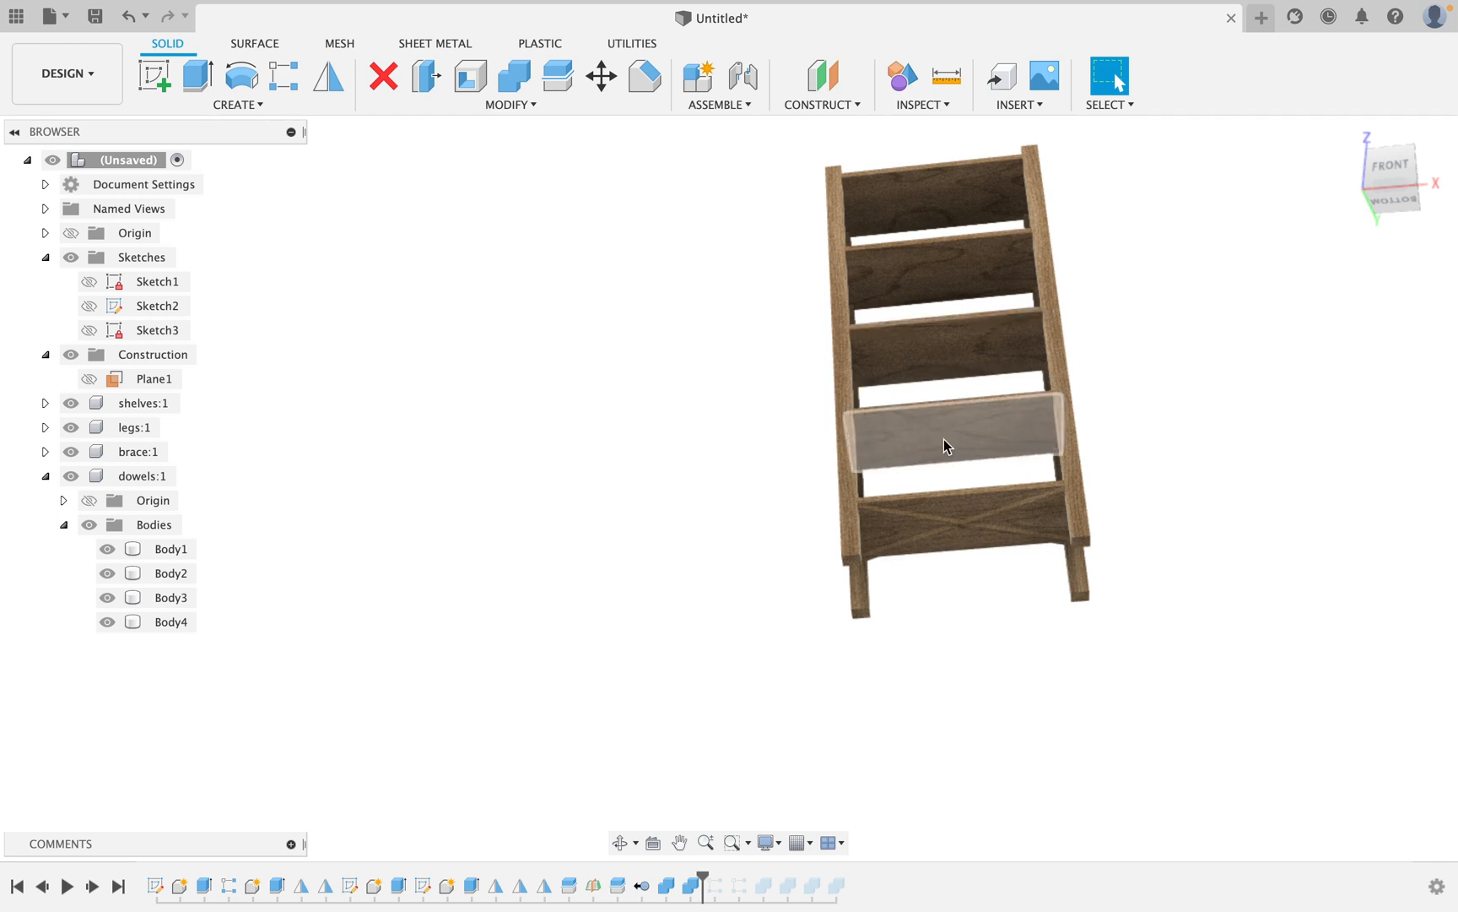
# Cut the four dowels out of the first diagonal brace under the bottom shelf with Combine, keeping the tool bodies.
pyautogui.click(514, 75)
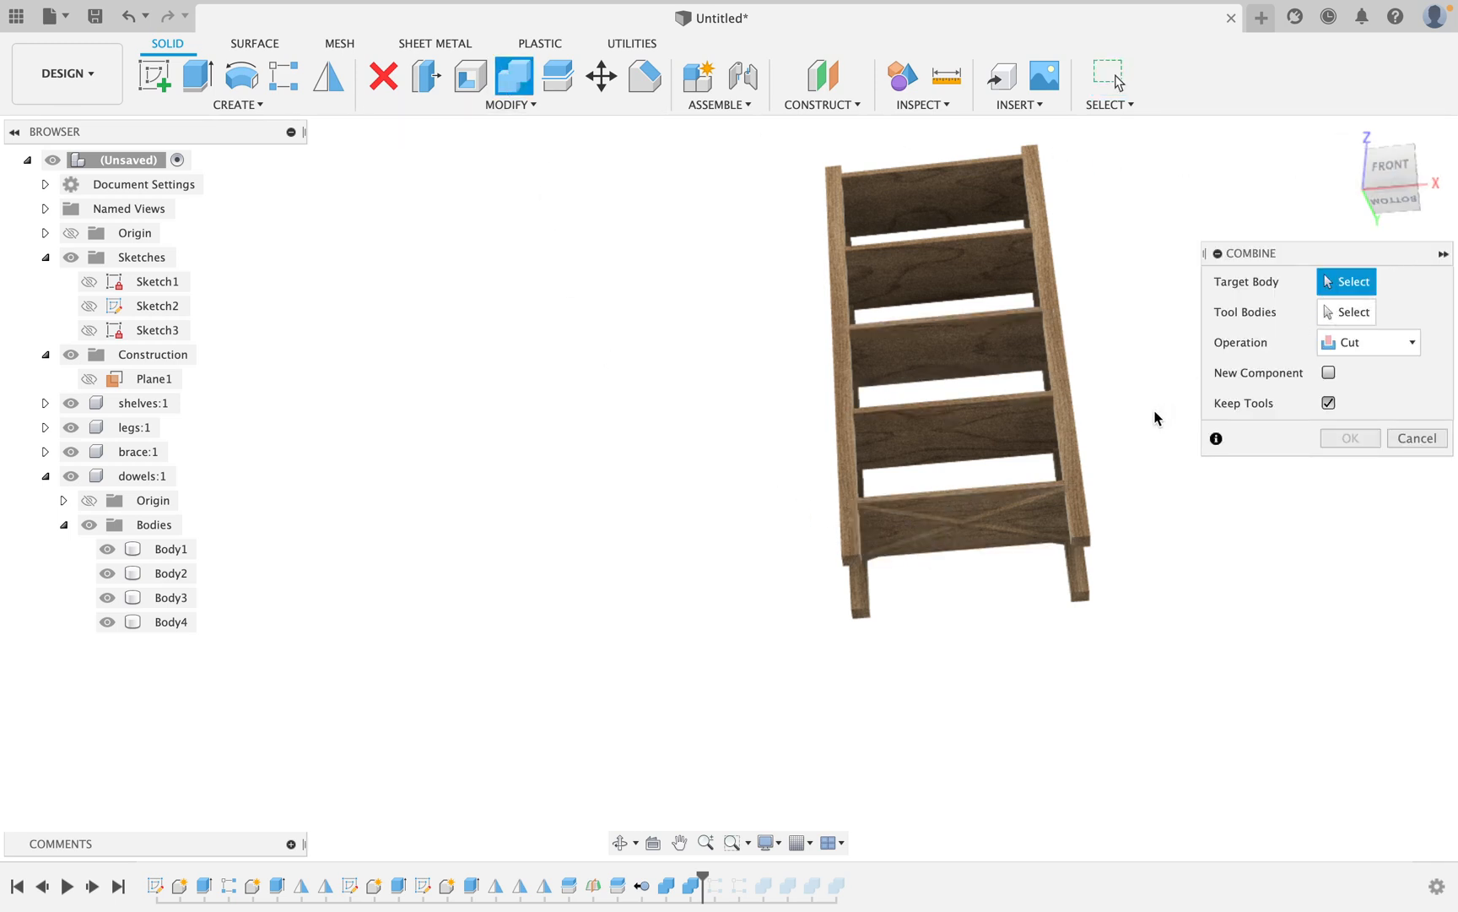
pyautogui.click(924, 525)
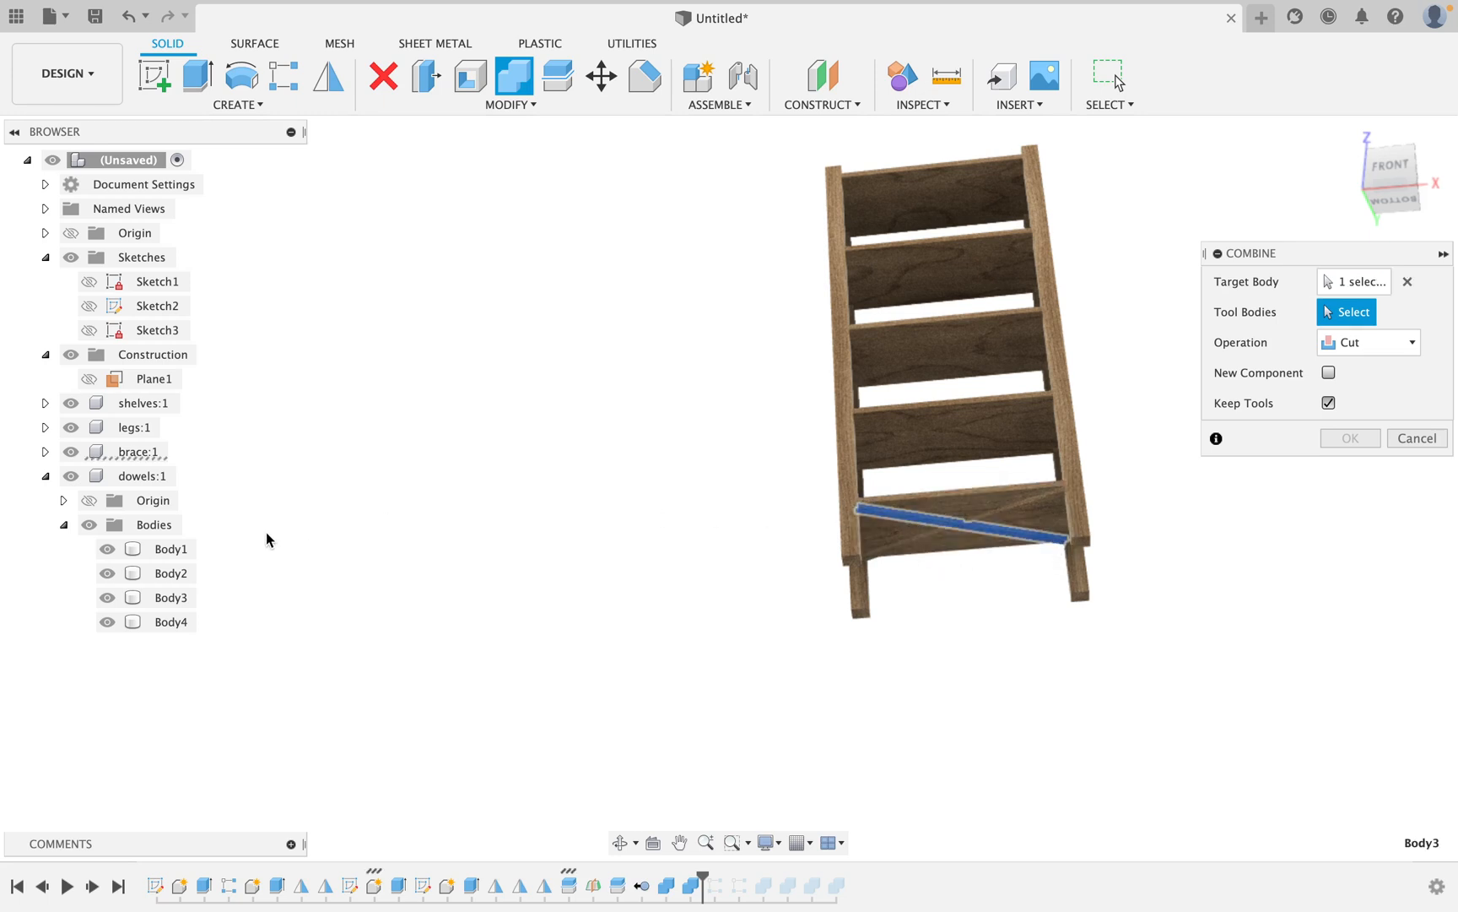
pyautogui.click(168, 548)
pyautogui.keyDown('shift'); pyautogui.click(175, 622); pyautogui.keyUp('shift')
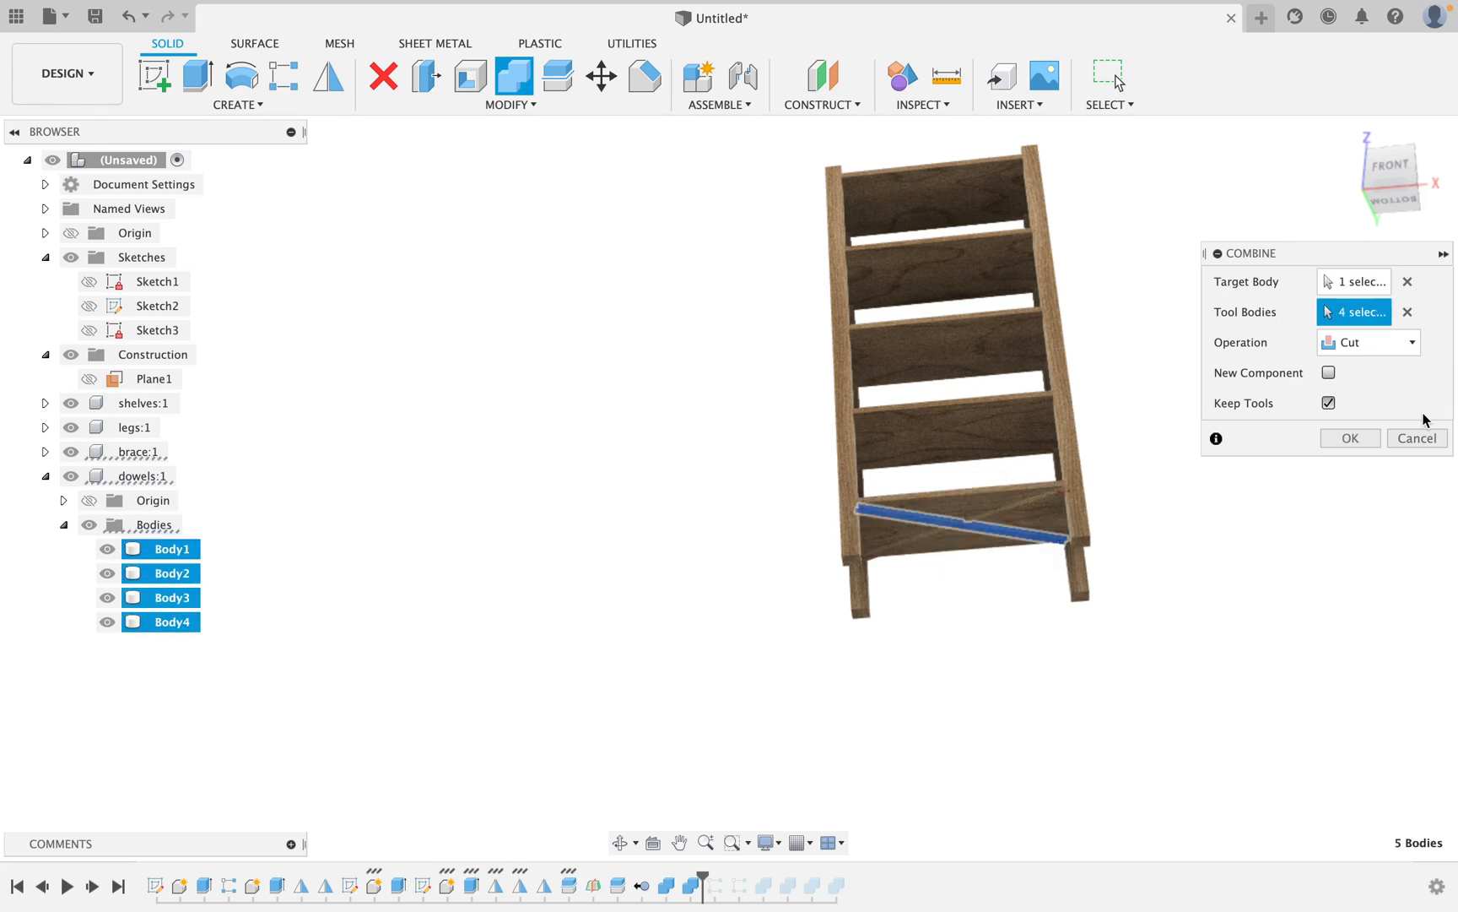
pyautogui.click(1349, 438)
# Repeat Combine to cut the four dowels out of the other diagonal brace, keeping the tool bodies.
pyautogui.rightClick(1204, 453)
pyautogui.click(1203, 386)
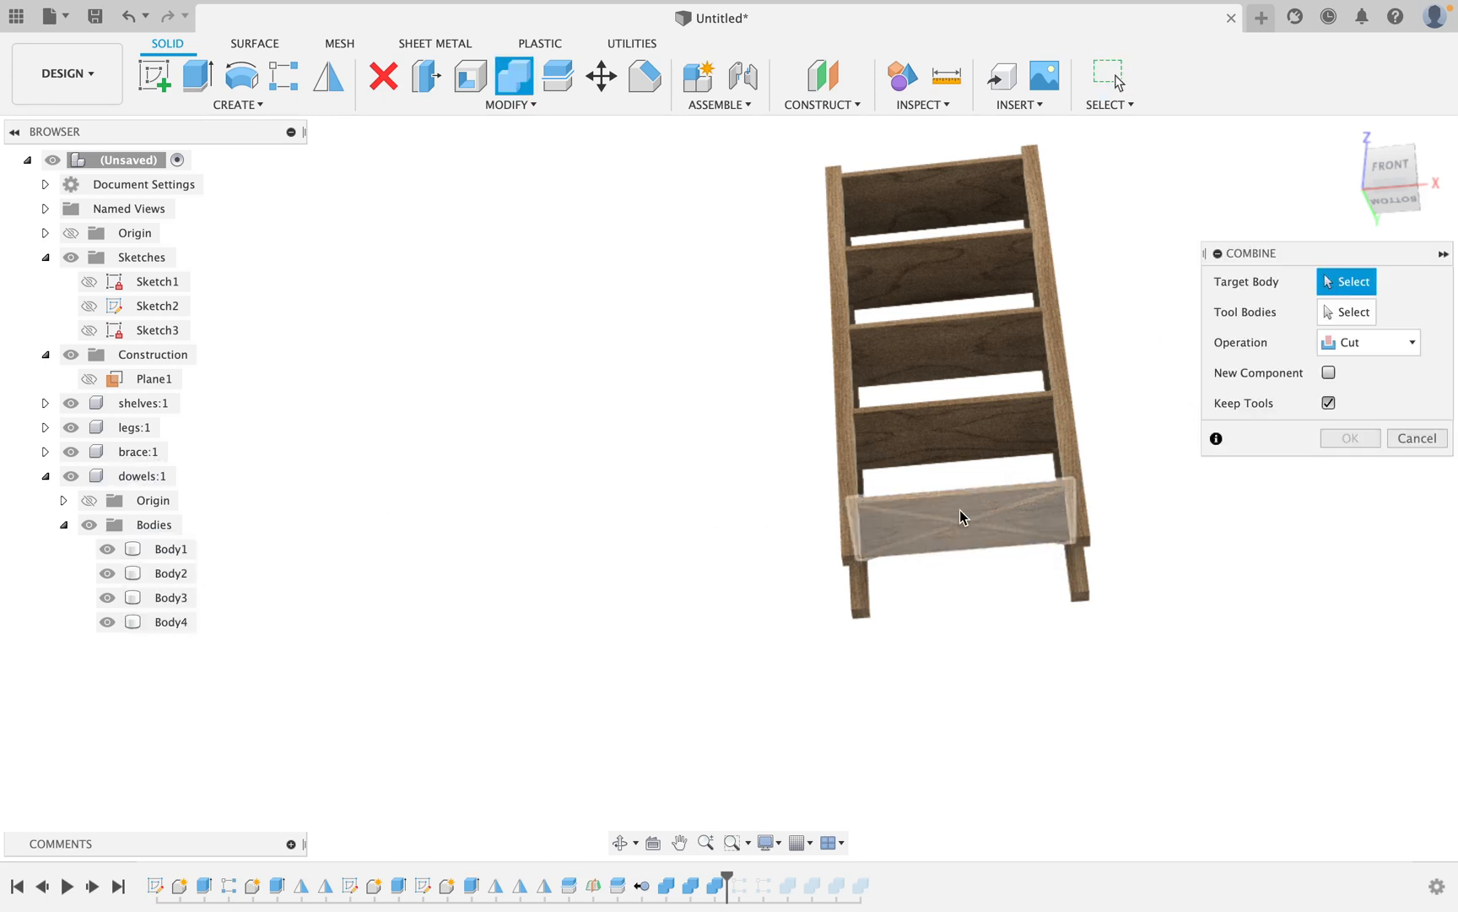
pyautogui.click(996, 511)
pyautogui.click(169, 548)
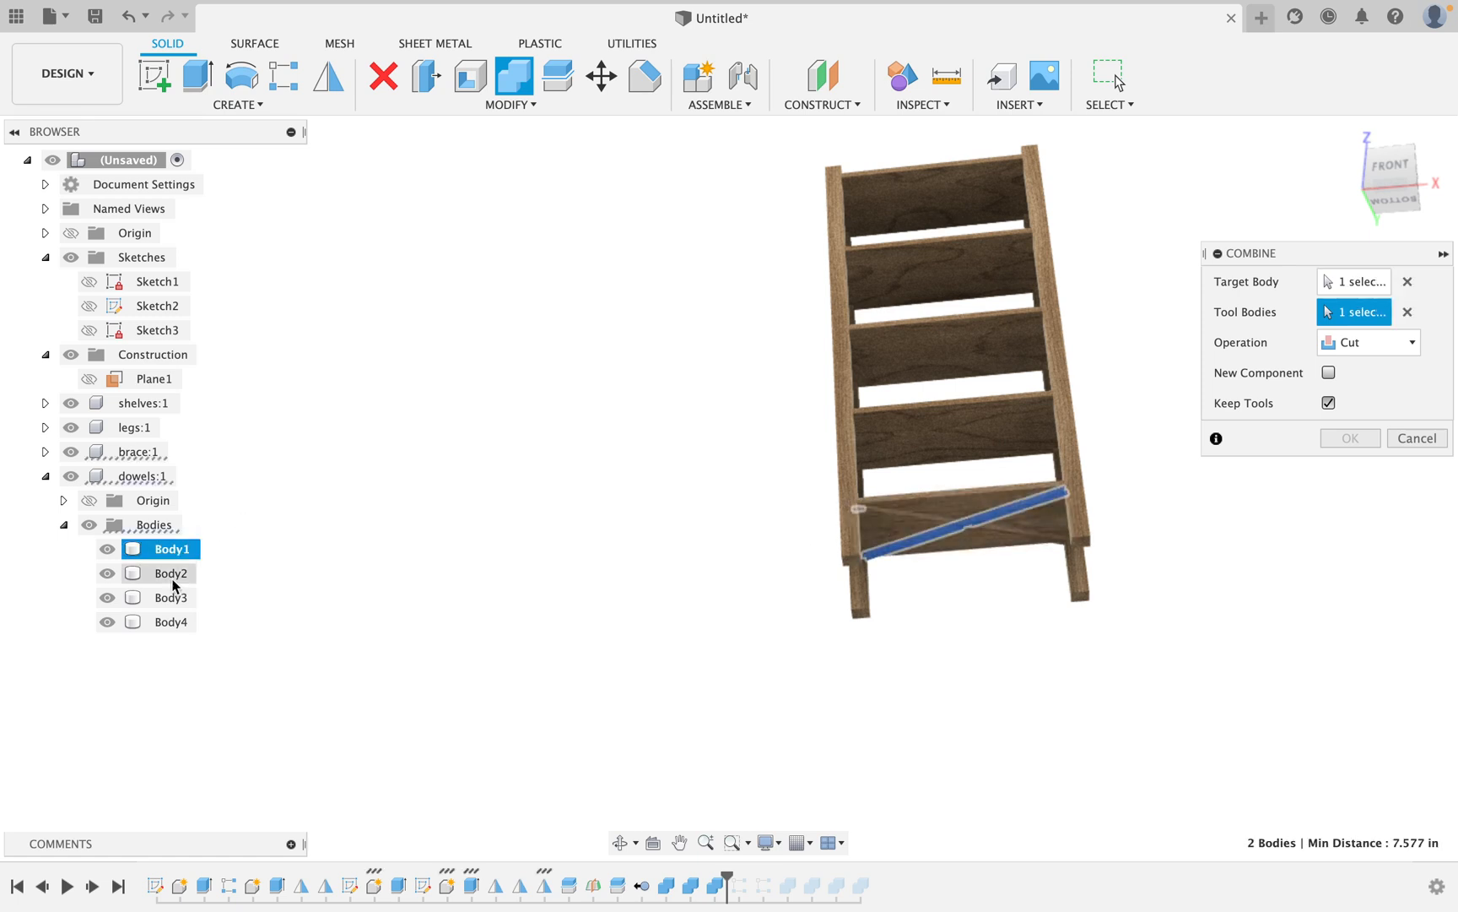
pyautogui.keyDown('shift'); pyautogui.click(160, 620); pyautogui.keyUp('shift')
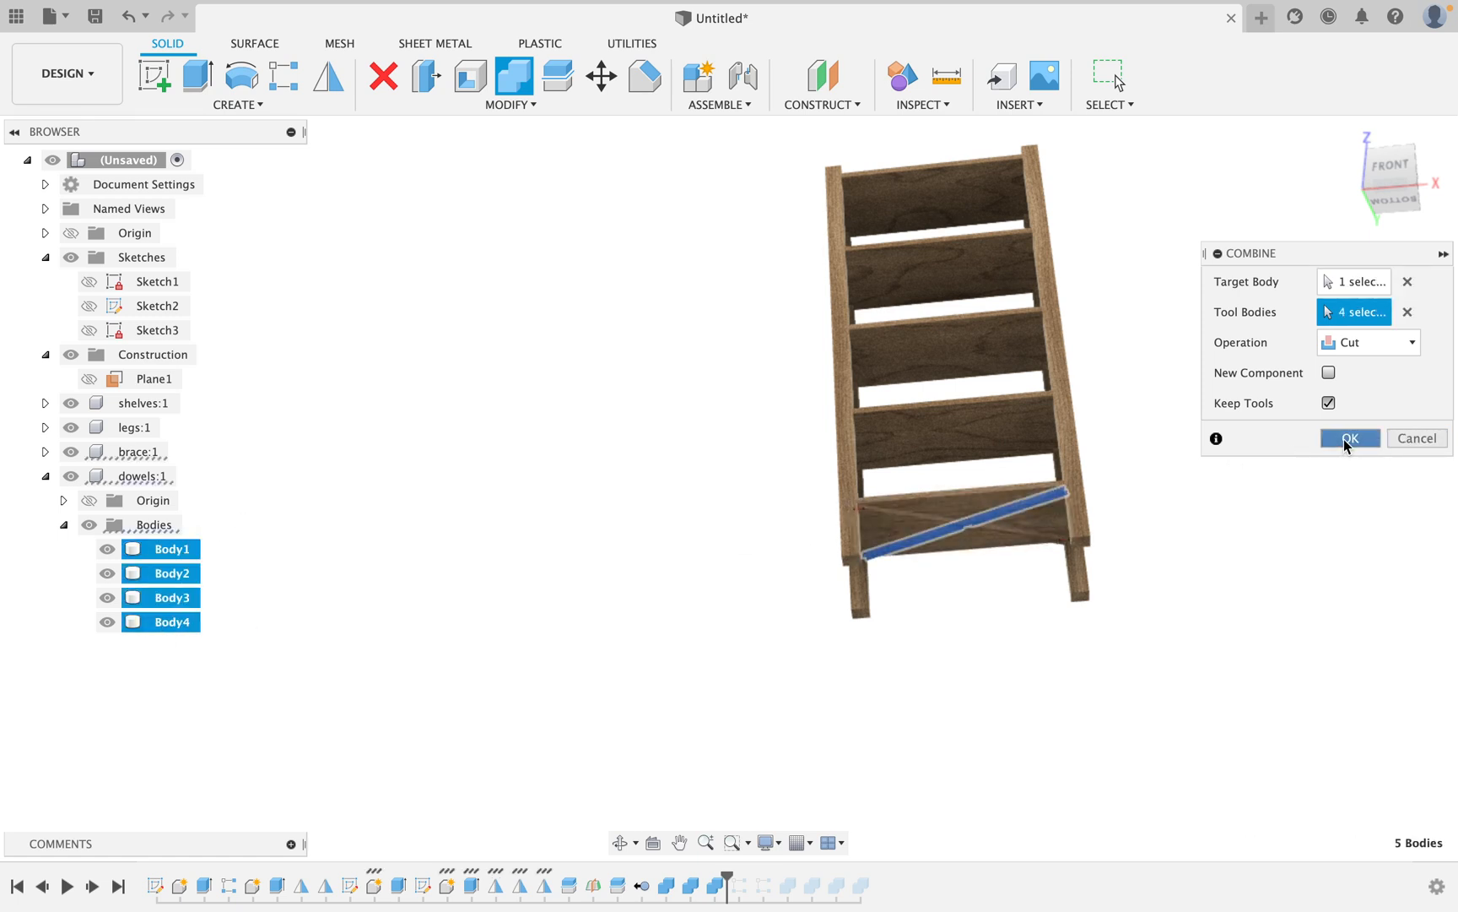
pyautogui.click(1343, 439)
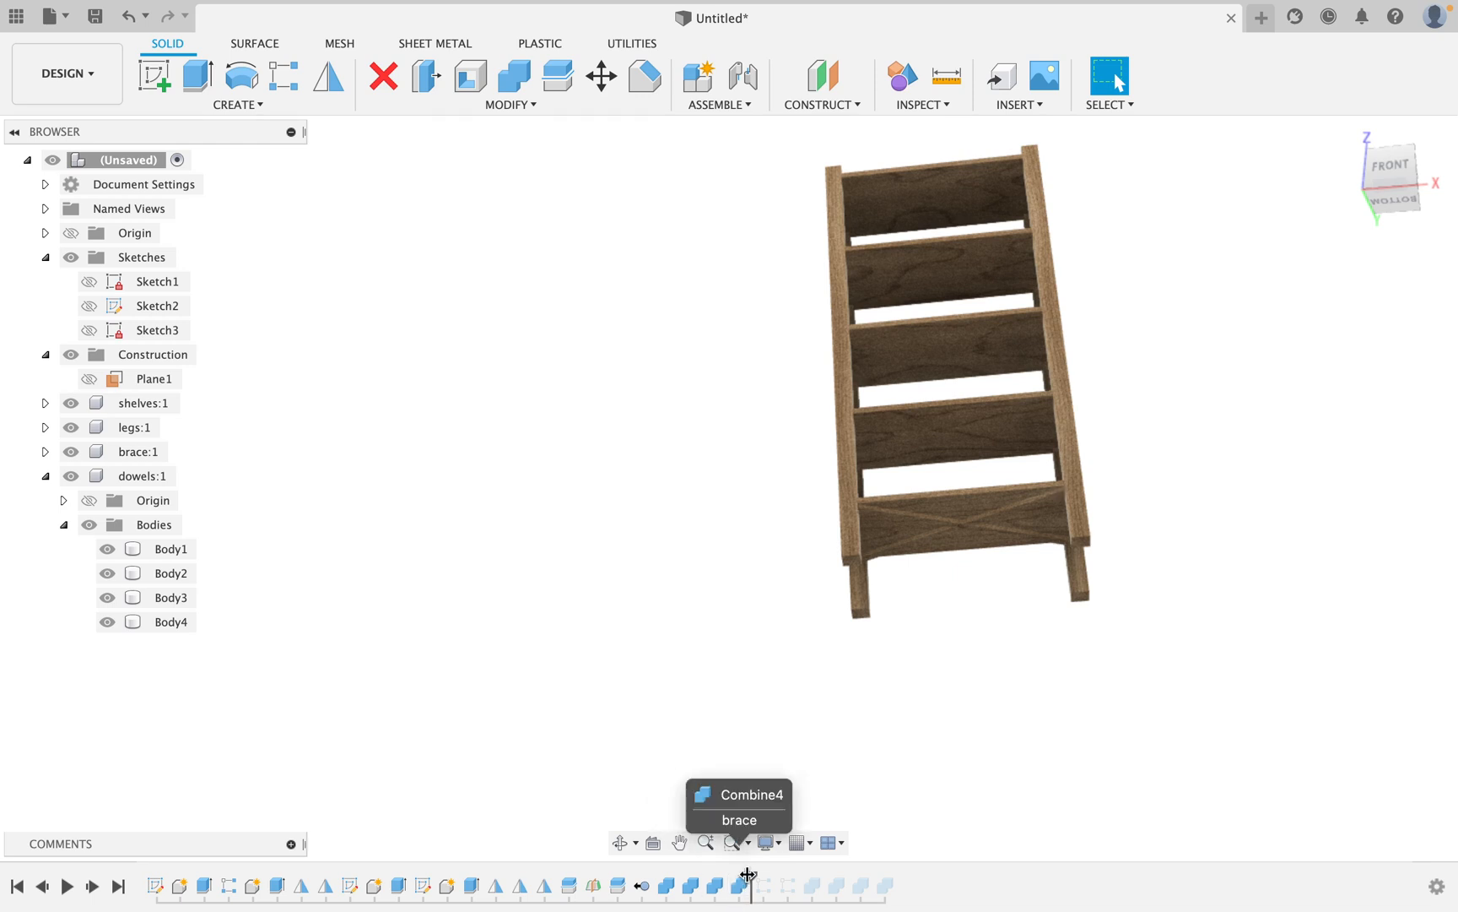
# Roll the timeline forward to the end and inspect the dowel holes in the braces with the dowels and legs hidden.
pyautogui.moveTo(749, 877); pyautogui.dragTo(895, 876)
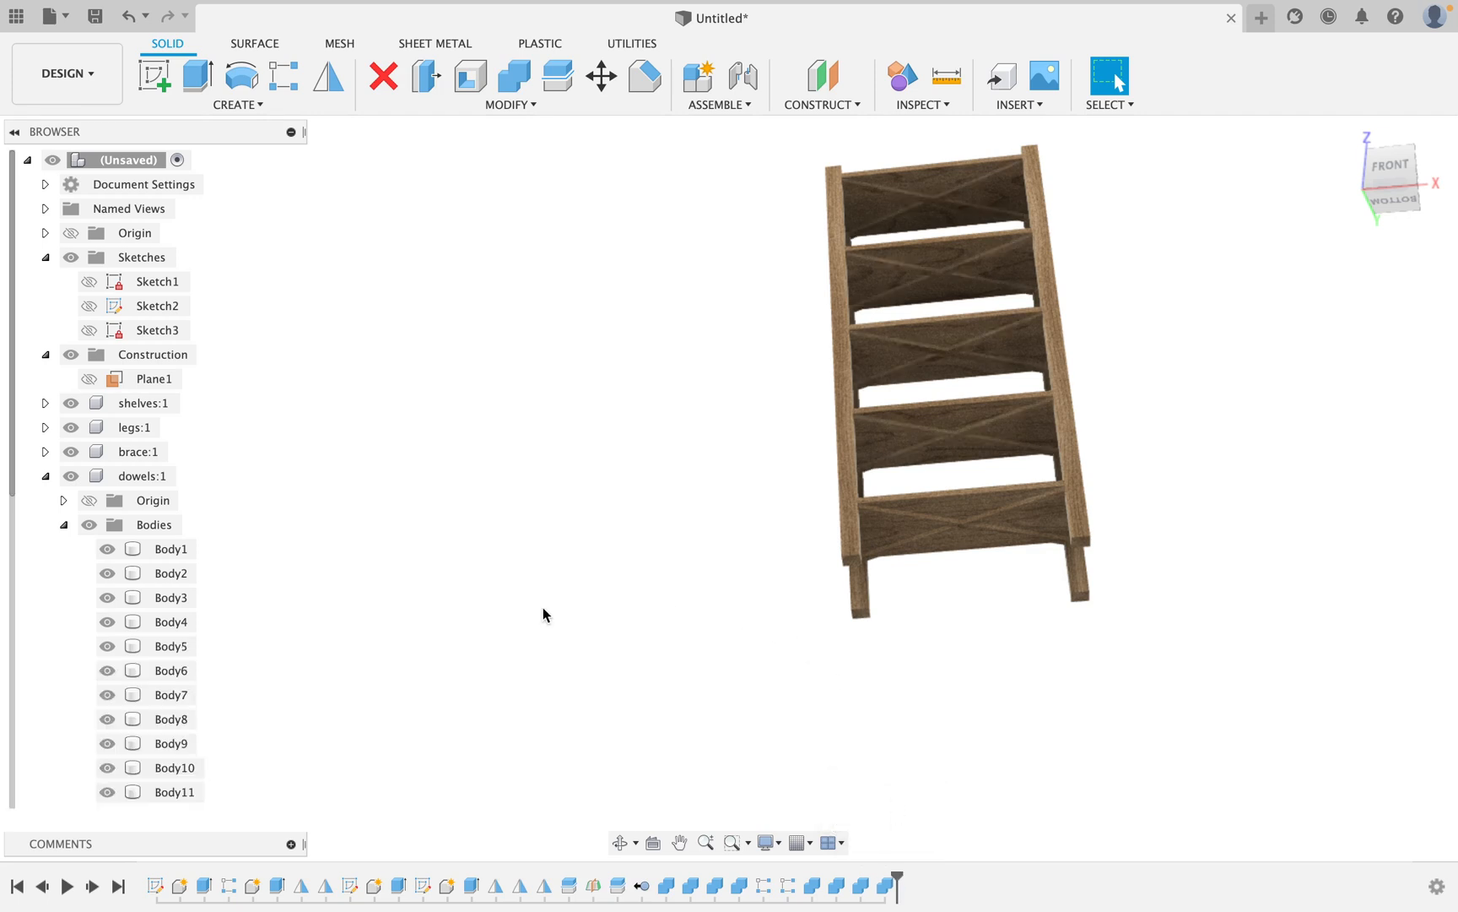
pyautogui.click(71, 476)
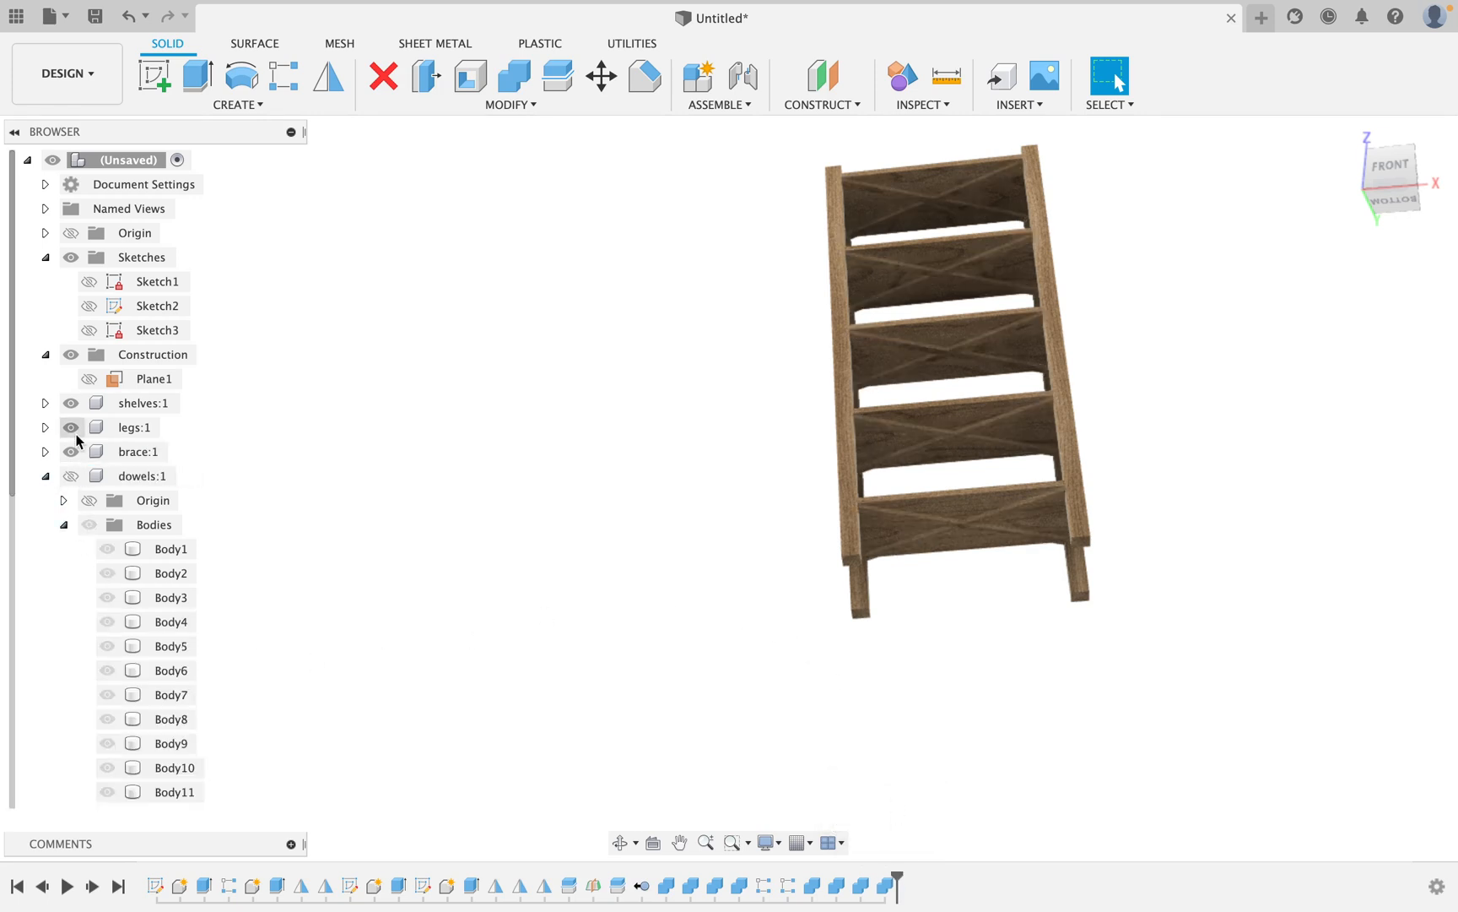
pyautogui.click(71, 427)
pyautogui.keyDown('shift'); pyautogui.moveTo(893, 213); pyautogui.dragTo(984, 328, button='middle'); pyautogui.keyUp('shift')
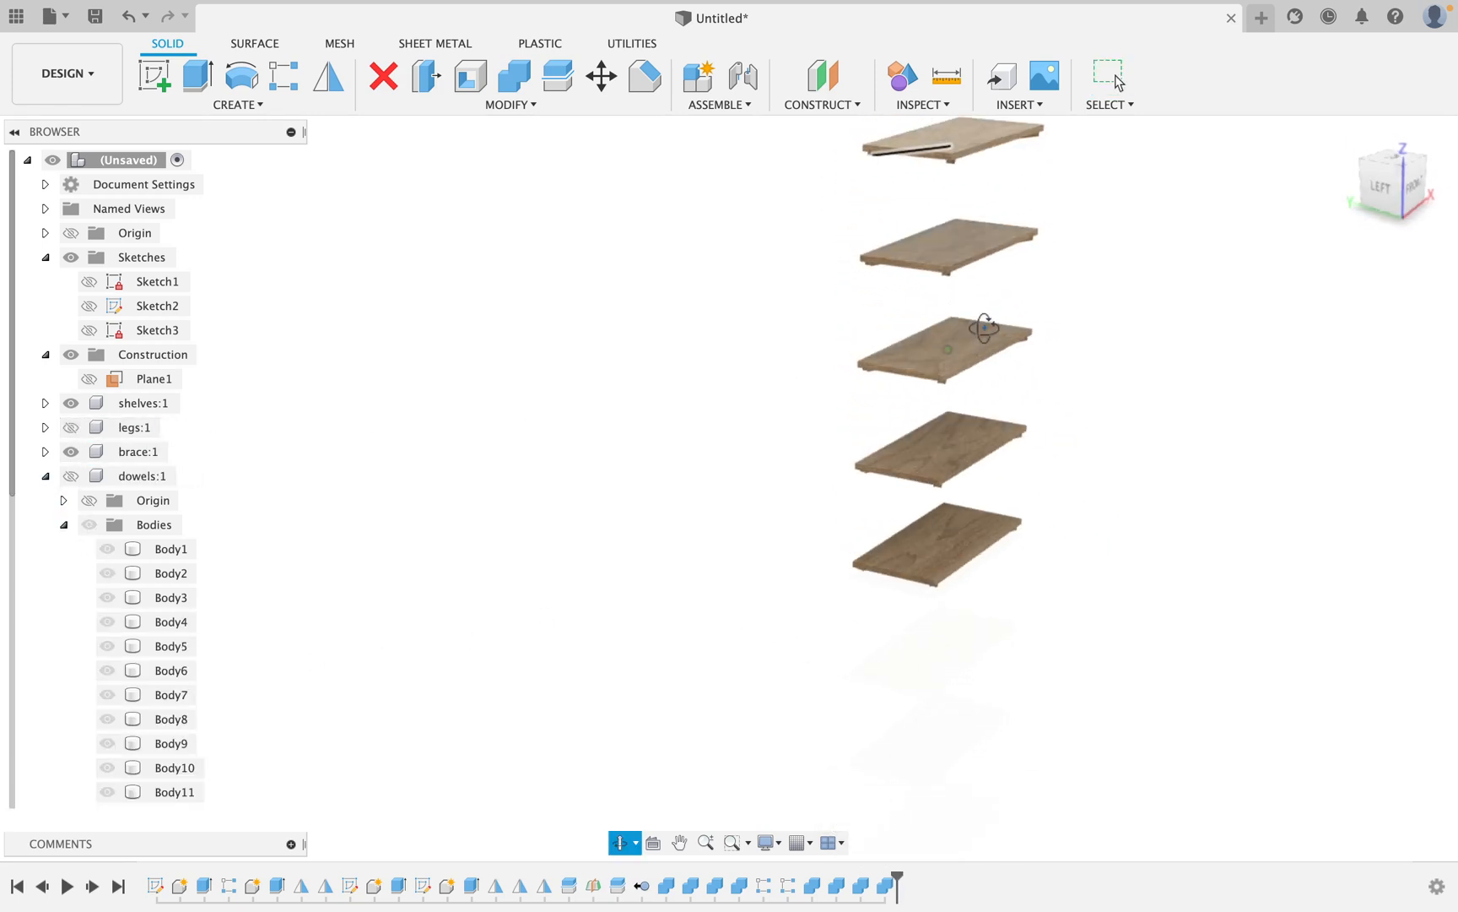
pyautogui.scroll(8, 970, 260)
pyautogui.scroll(5, 885, 397)
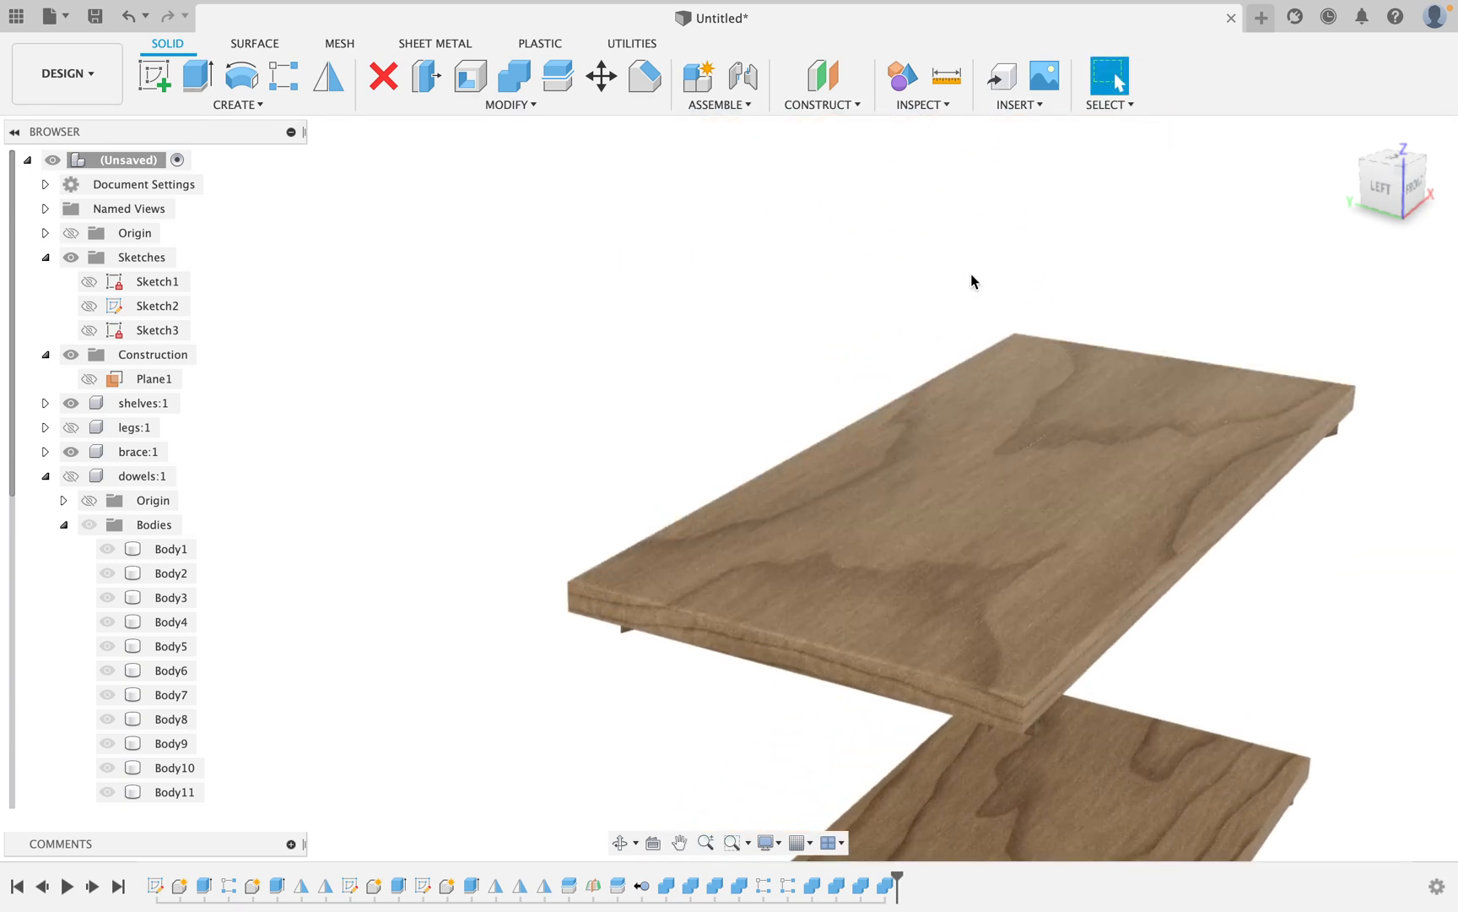
pyautogui.scroll(-3, 975, 277)
pyautogui.moveTo(978, 272); pyautogui.dragTo(898, 623, button='middle')
pyautogui.moveTo(1049, 277); pyautogui.dragTo(993, 507, button='middle')
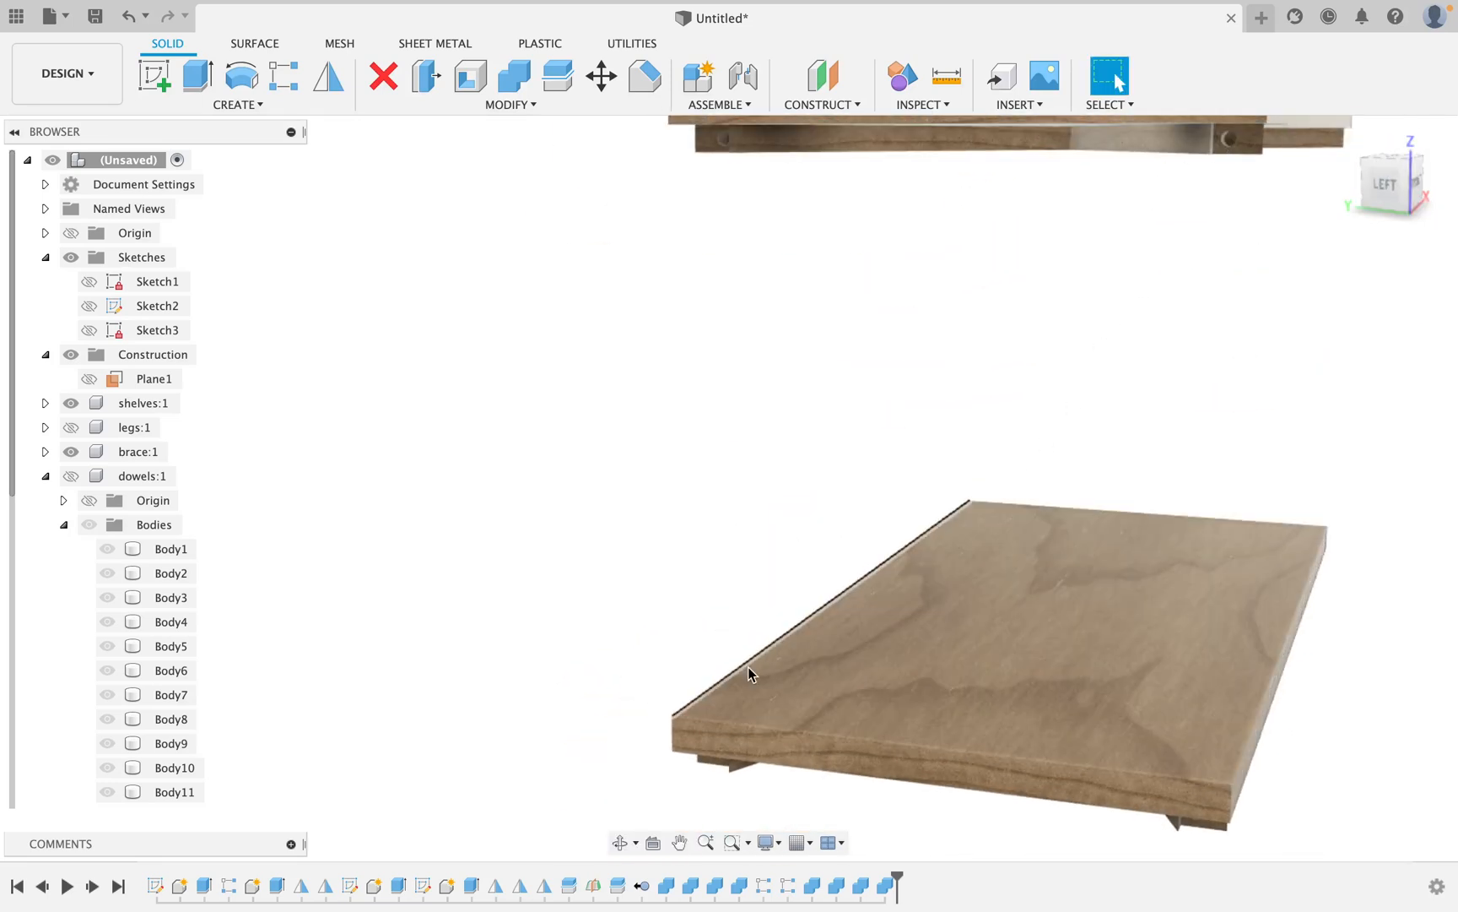
# Show the dowels and legs again and review the complete shelf unit from the front and below.
pyautogui.click(71, 475)
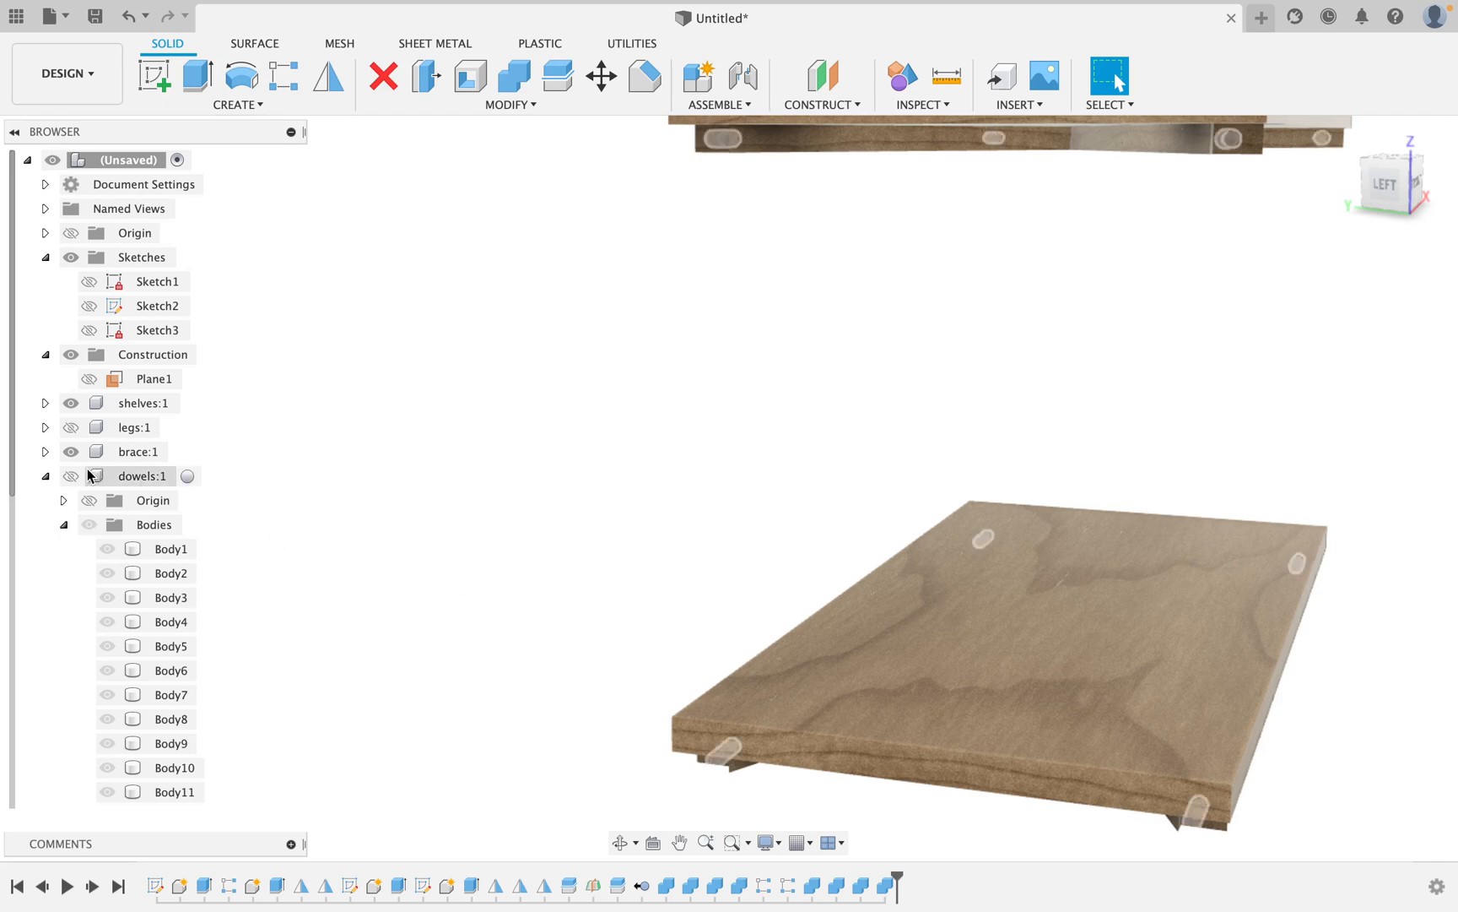
pyautogui.click(71, 427)
pyautogui.scroll(-10, 725, 728)
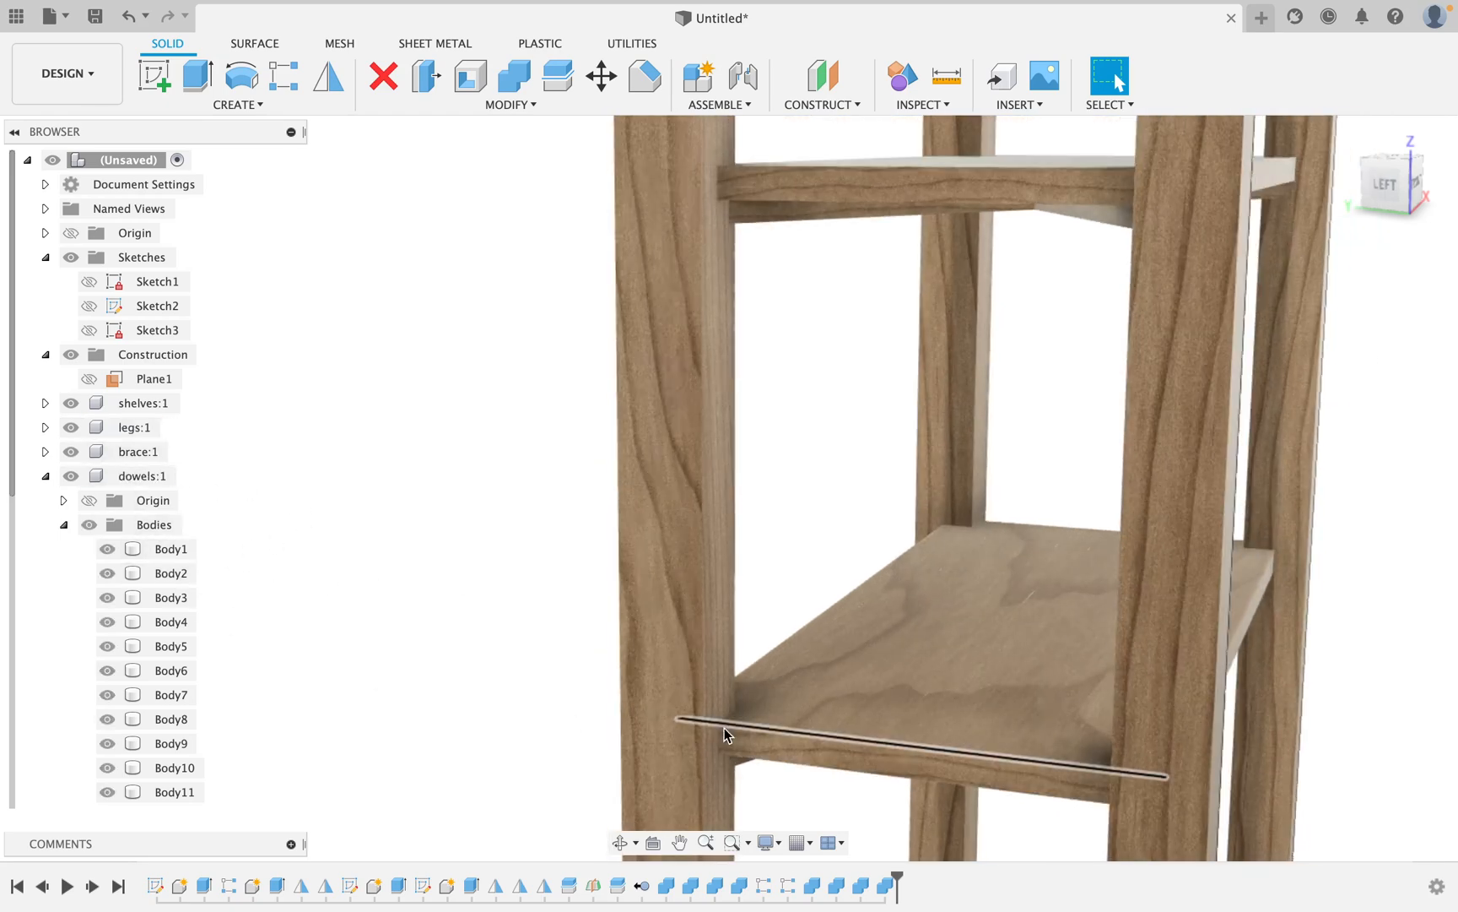
pyautogui.keyDown('shift'); pyautogui.moveTo(874, 719); pyautogui.dragTo(640, 460, button='middle'); pyautogui.keyUp('shift')
pyautogui.scroll(-5, 685, 579)
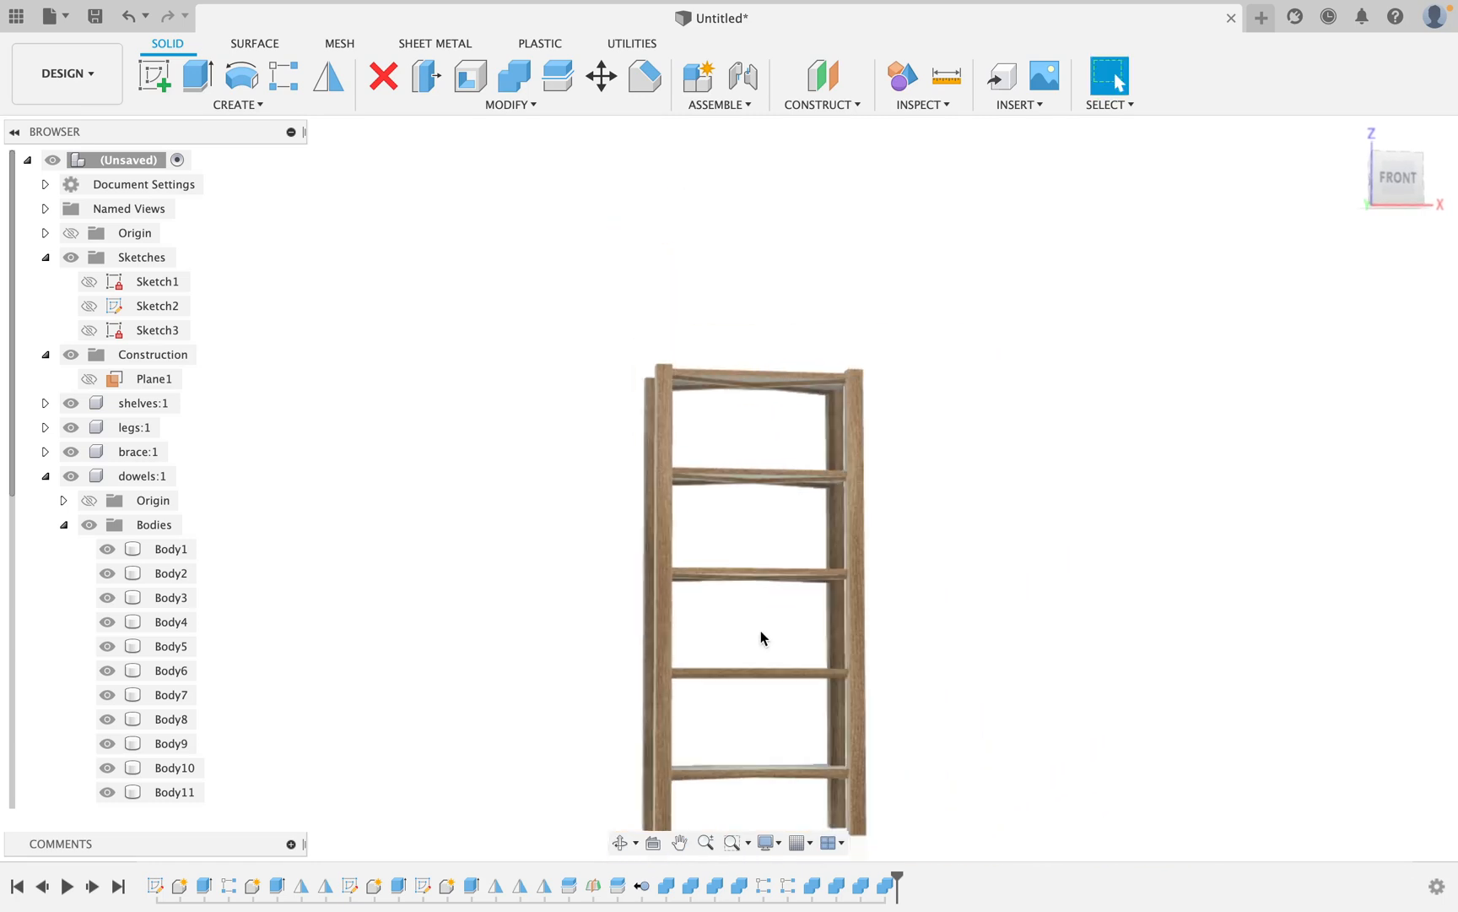
pyautogui.keyDown('shift'); pyautogui.moveTo(761, 634); pyautogui.dragTo(794, 598, button='middle'); pyautogui.keyUp('shift')
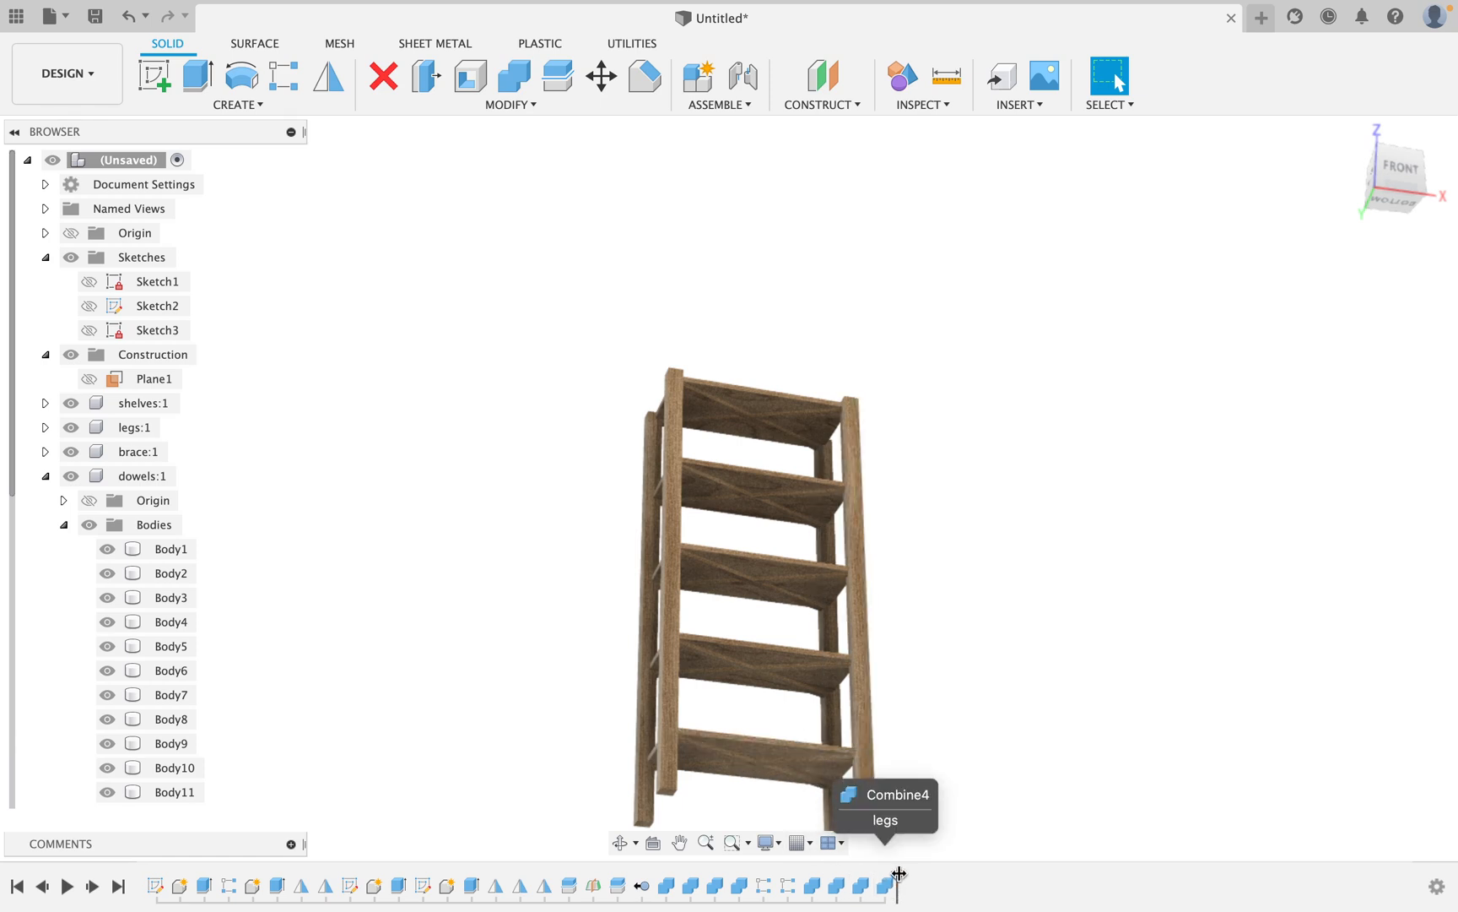
# Roll the timeline back to just before the brace and dowel patterns and start a sketch on the brace's underside at the crossing.
pyautogui.moveTo(897, 882); pyautogui.dragTo(736, 880)
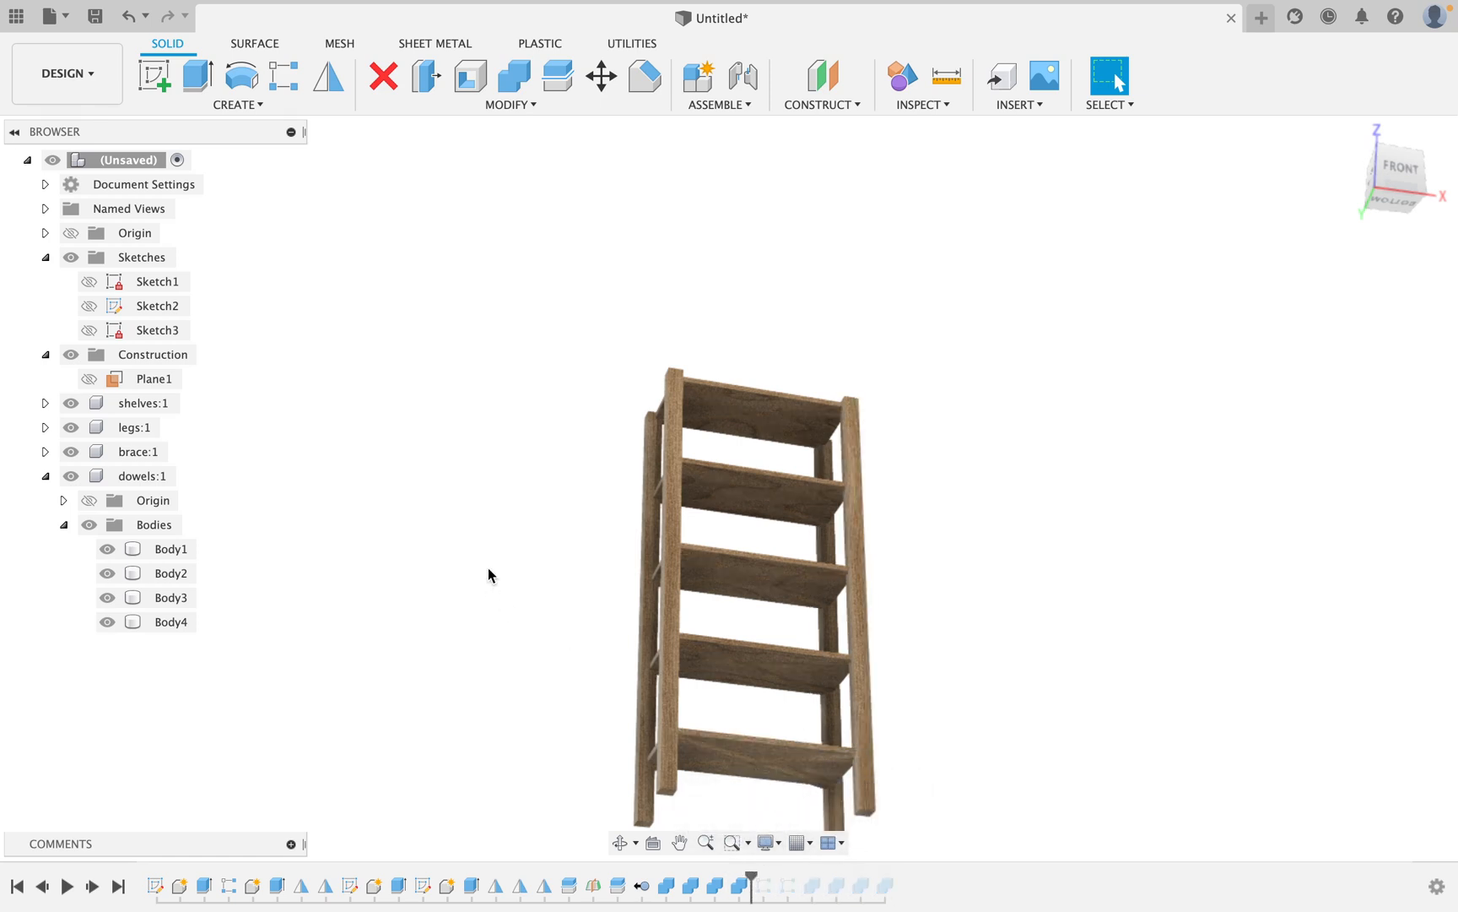
pyautogui.moveTo(745, 569); pyautogui.dragTo(746, 334, button='middle')
pyautogui.keyDown('shift'); pyautogui.moveTo(765, 484); pyautogui.dragTo(787, 390, button='middle'); pyautogui.keyUp('shift')
pyautogui.scroll(5, 787, 389)
pyautogui.scroll(5, 787, 396)
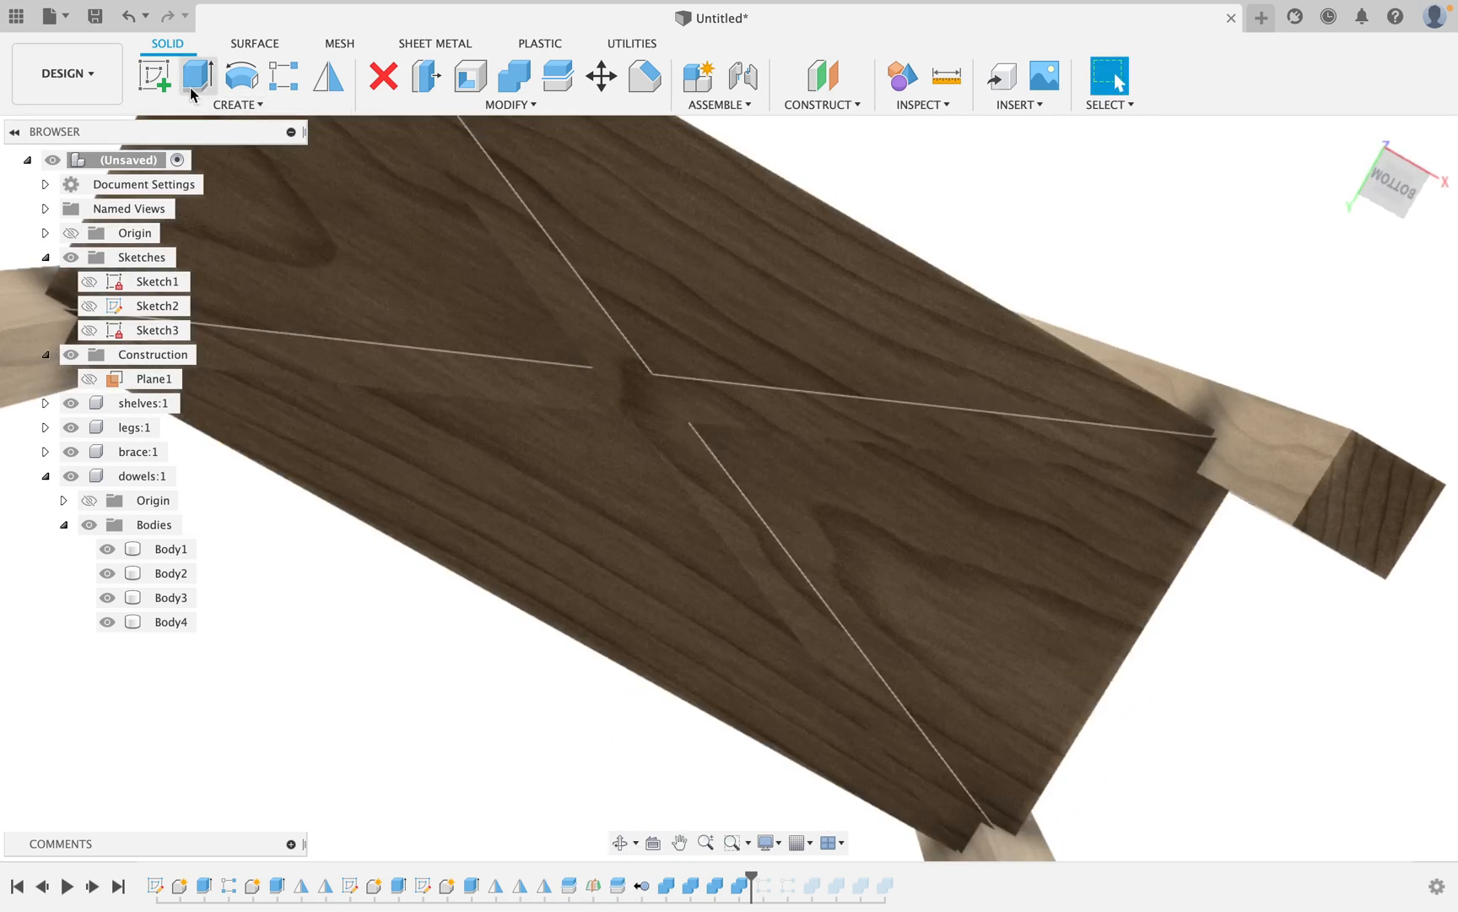
pyautogui.click(84, 77)
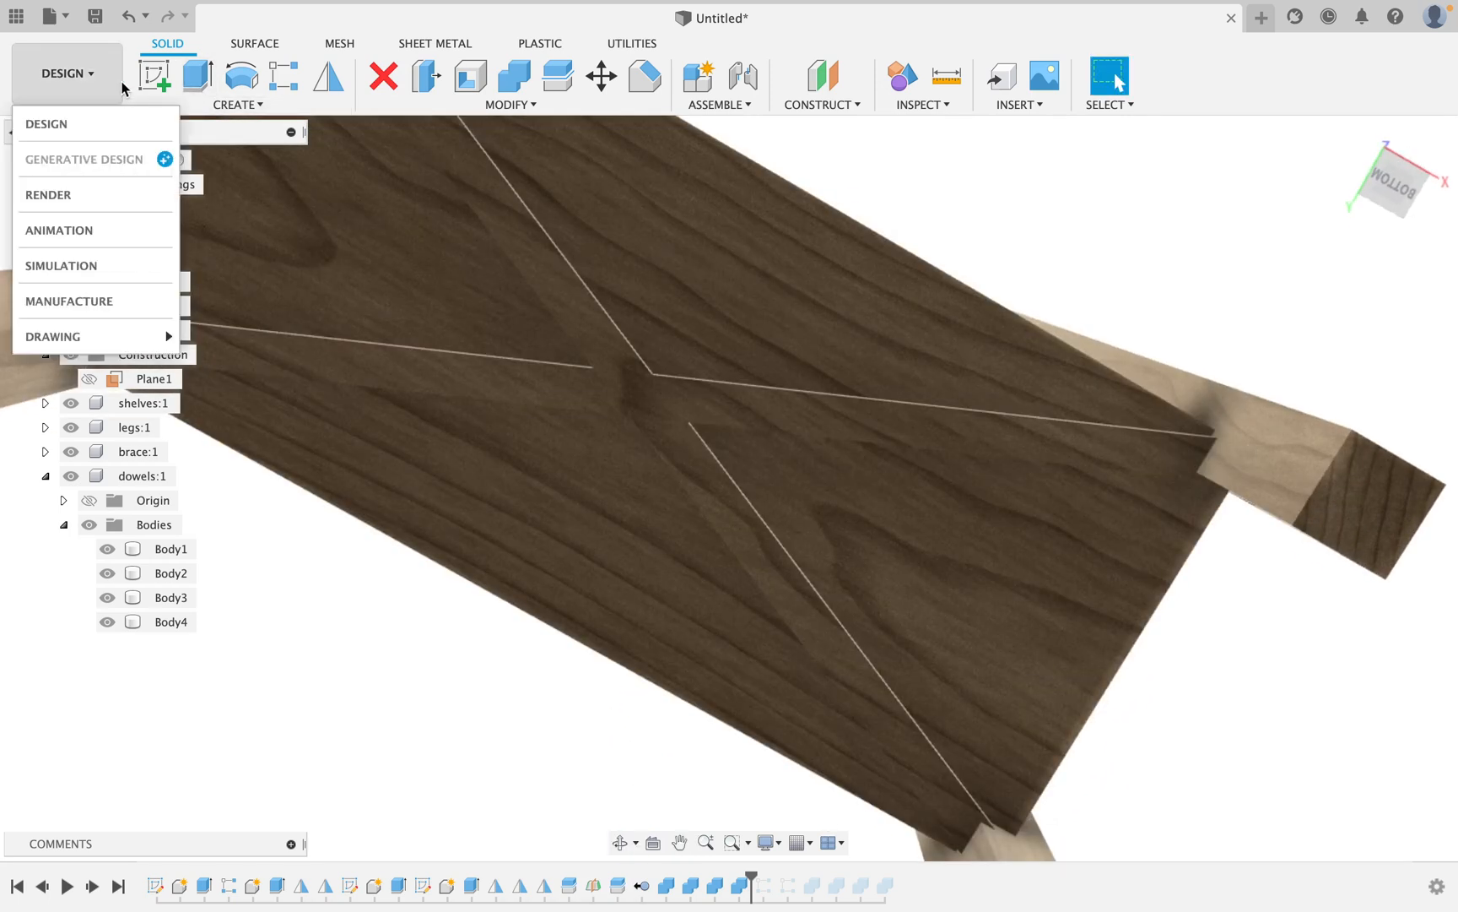
pyautogui.click(642, 404)
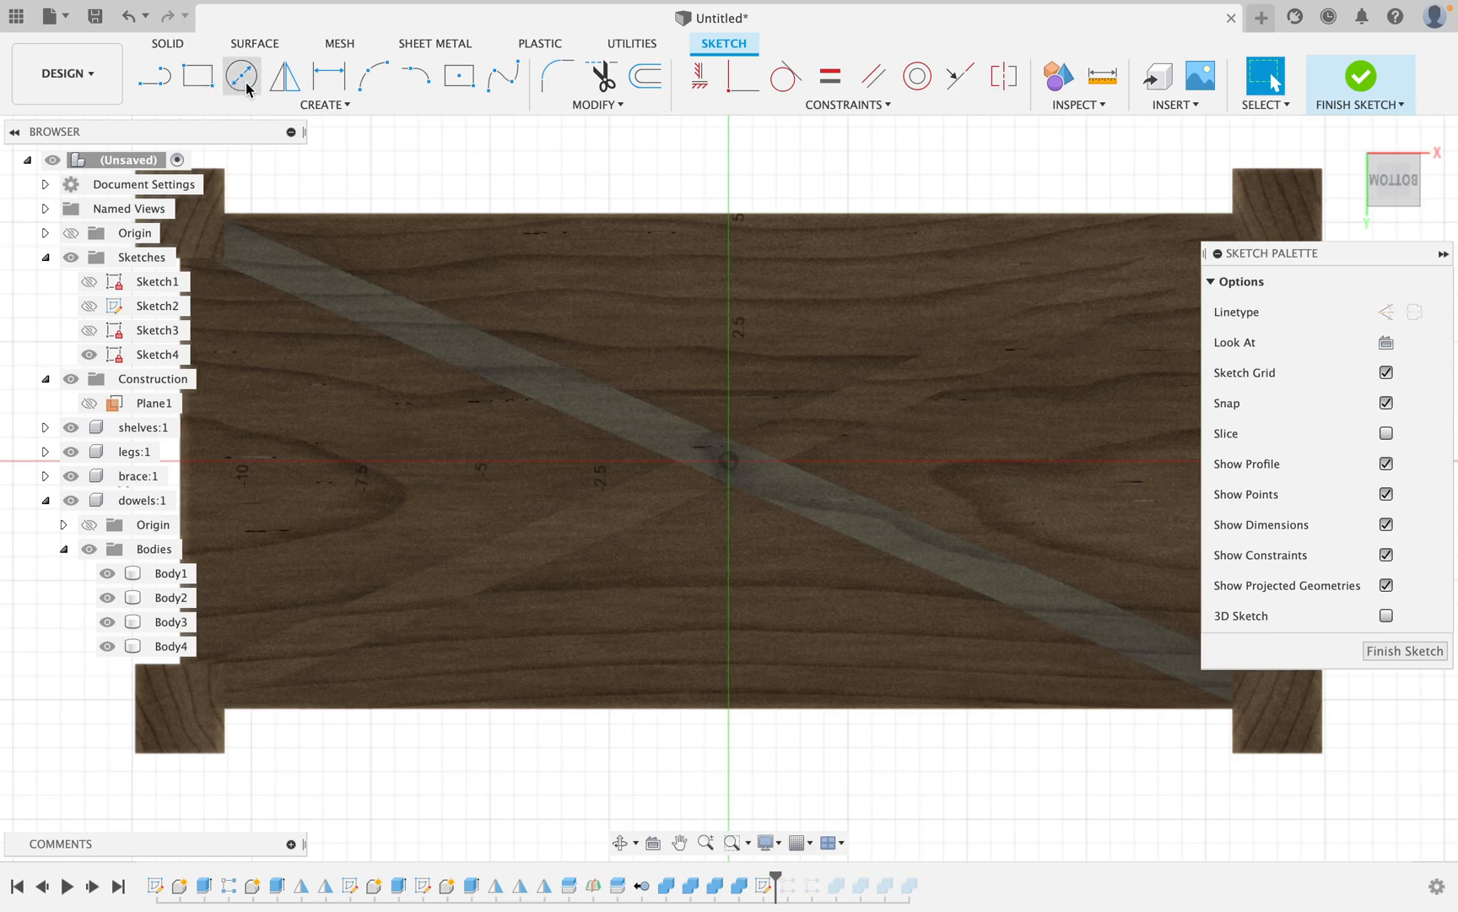
pyautogui.click(154, 77)
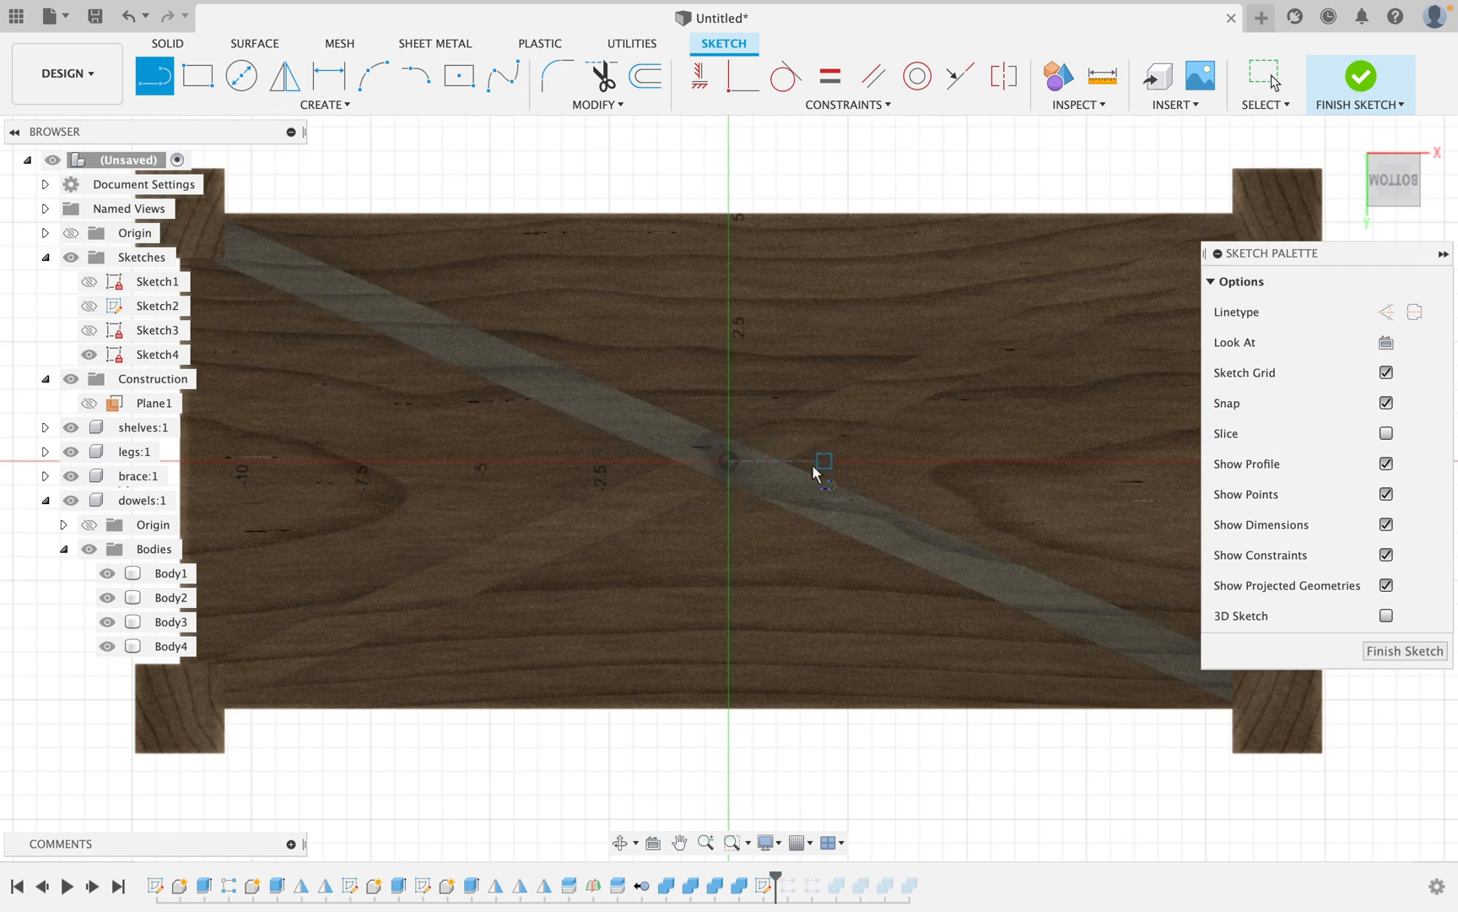
pyautogui.click(729, 461)
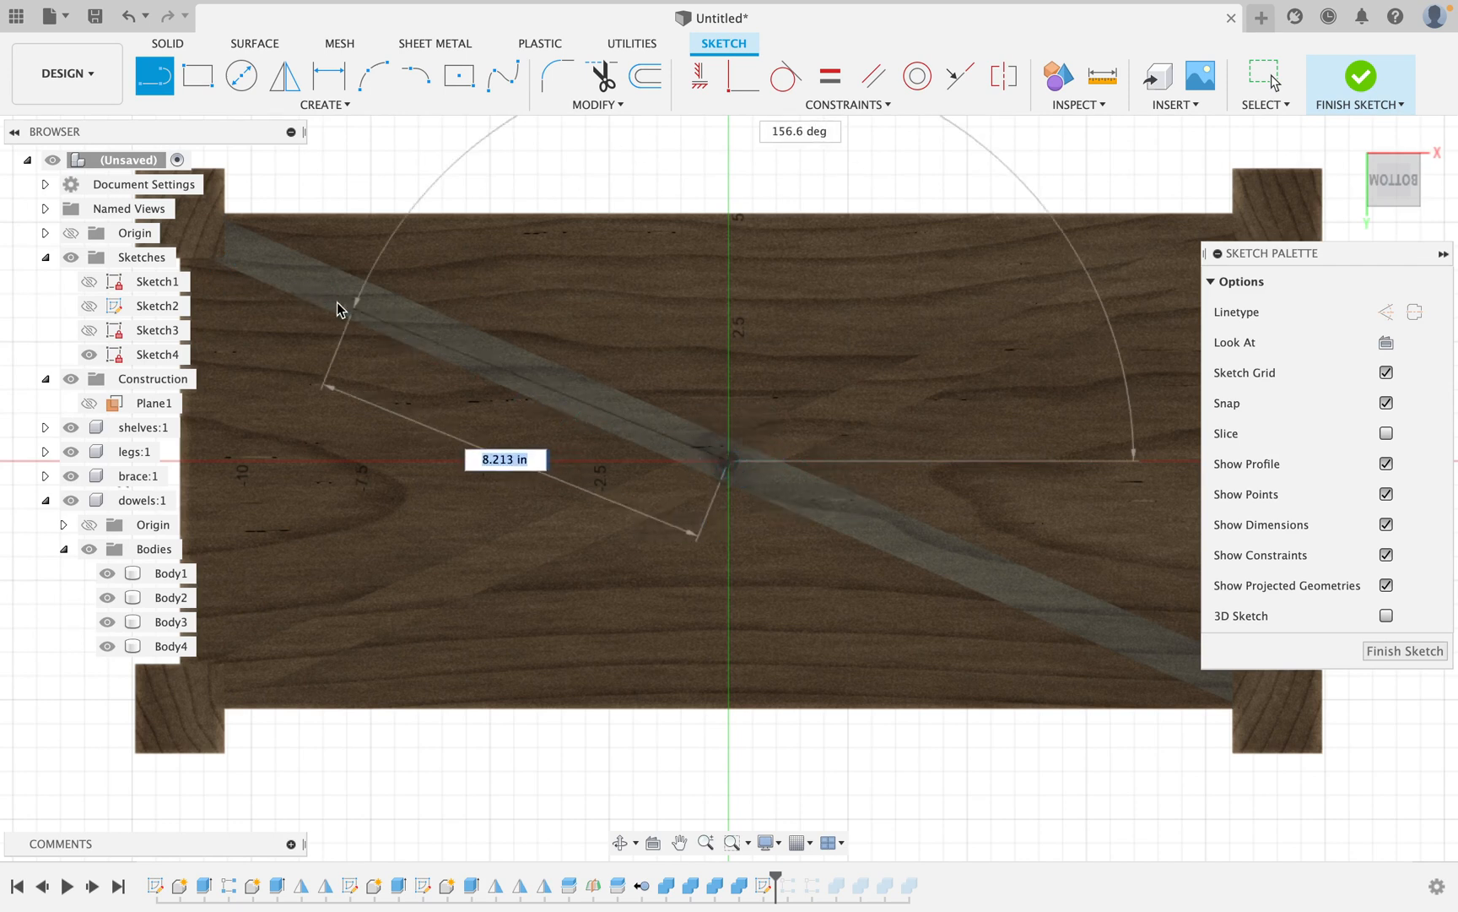
pyautogui.doubleClick(222, 247)
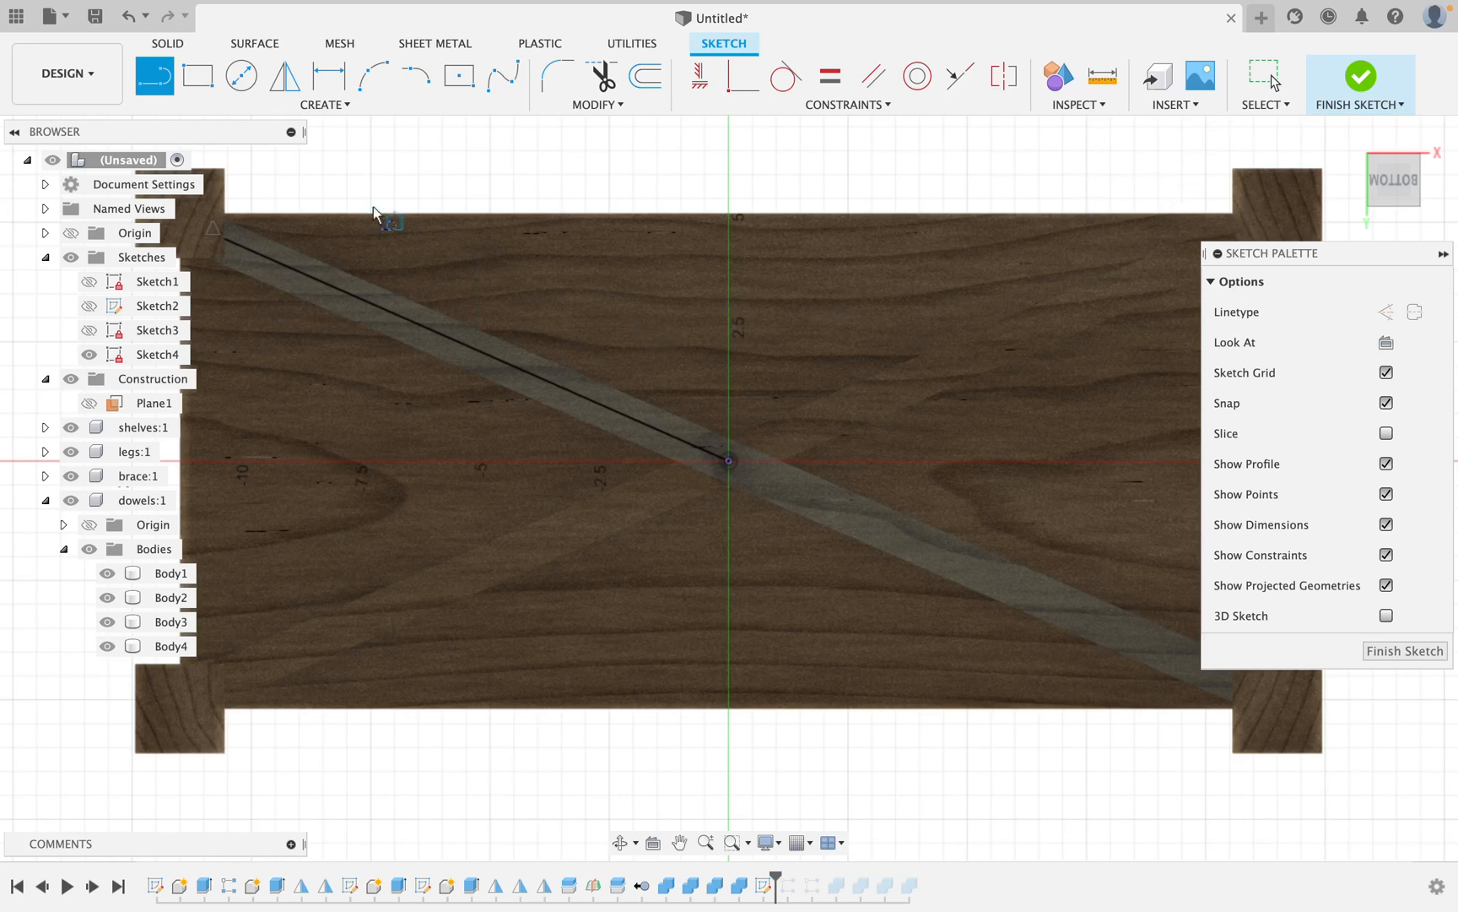
pyautogui.press('Escape')
pyautogui.press('super+z')
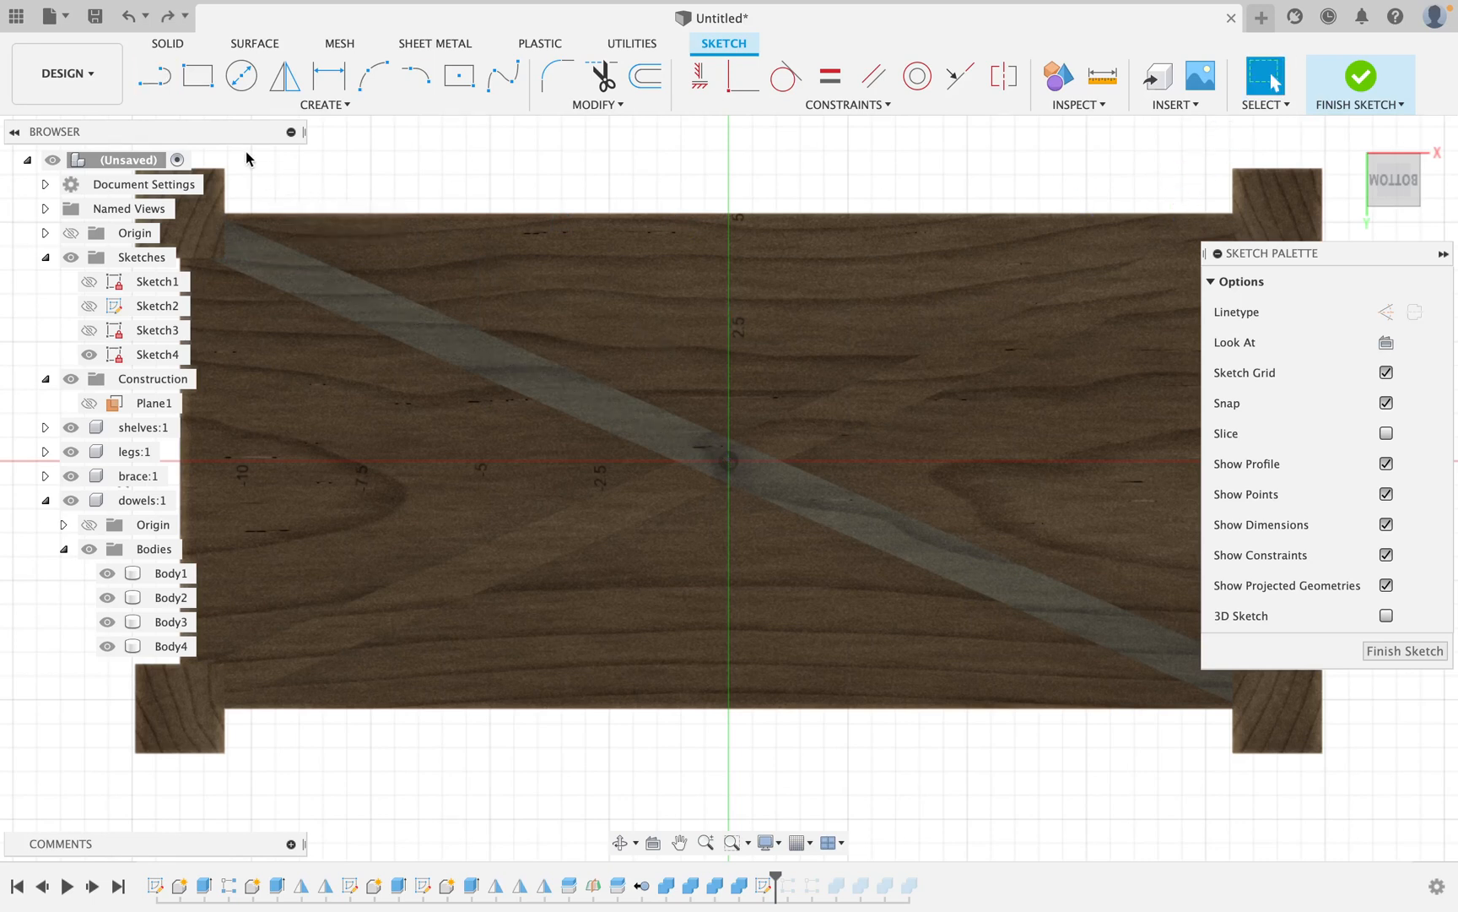
# Sketch a centreline from the crossing partway along the brace, with perpendicular lines about 0.44 in long from its end to both brace edges.
pyautogui.click(154, 76)
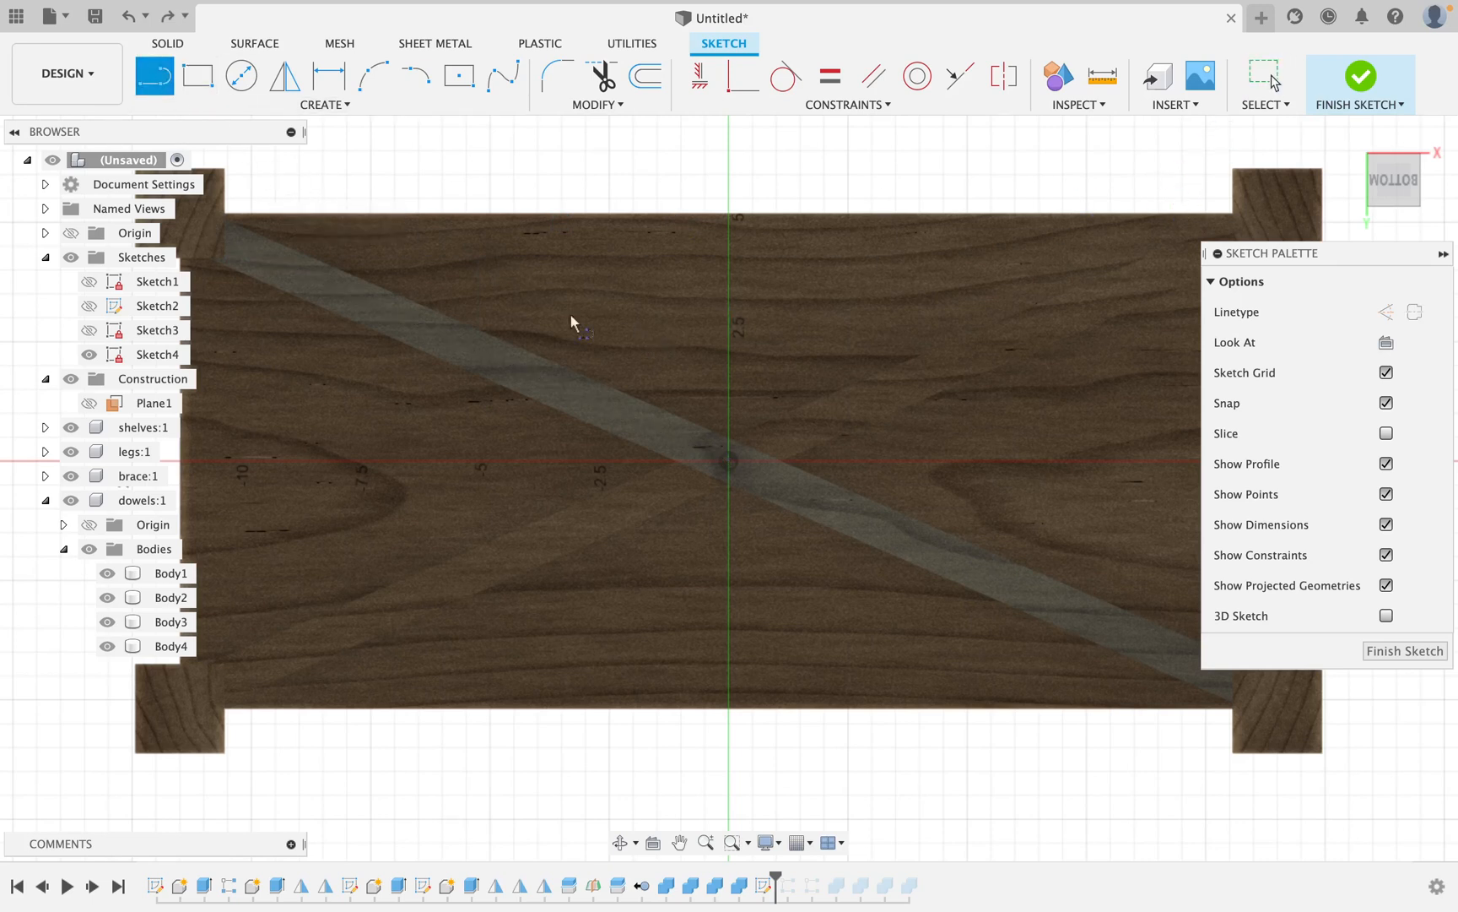
pyautogui.click(728, 461)
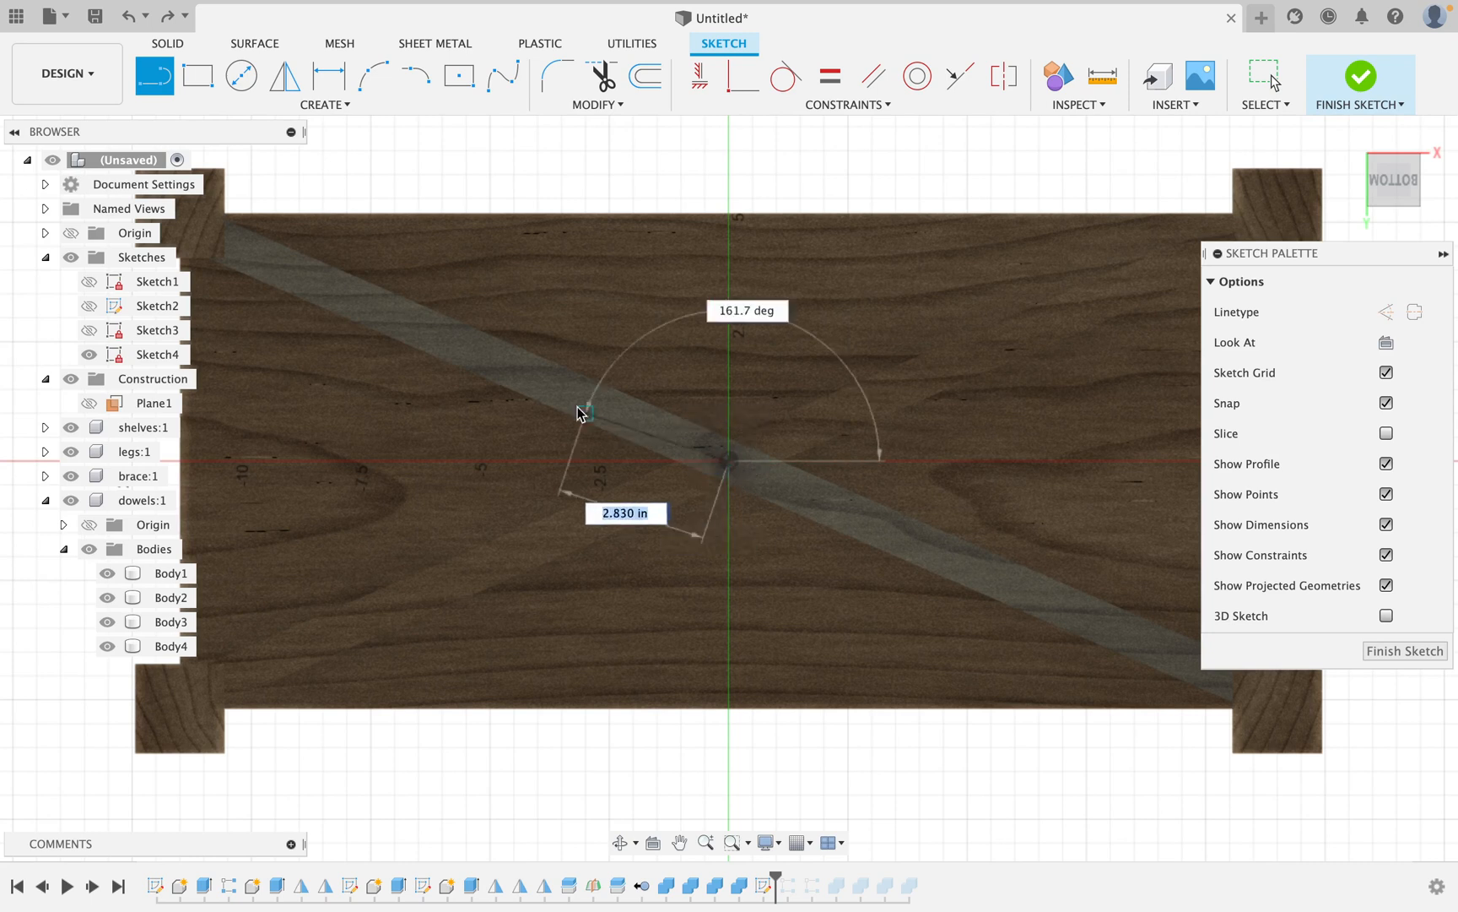
pyautogui.click(379, 312)
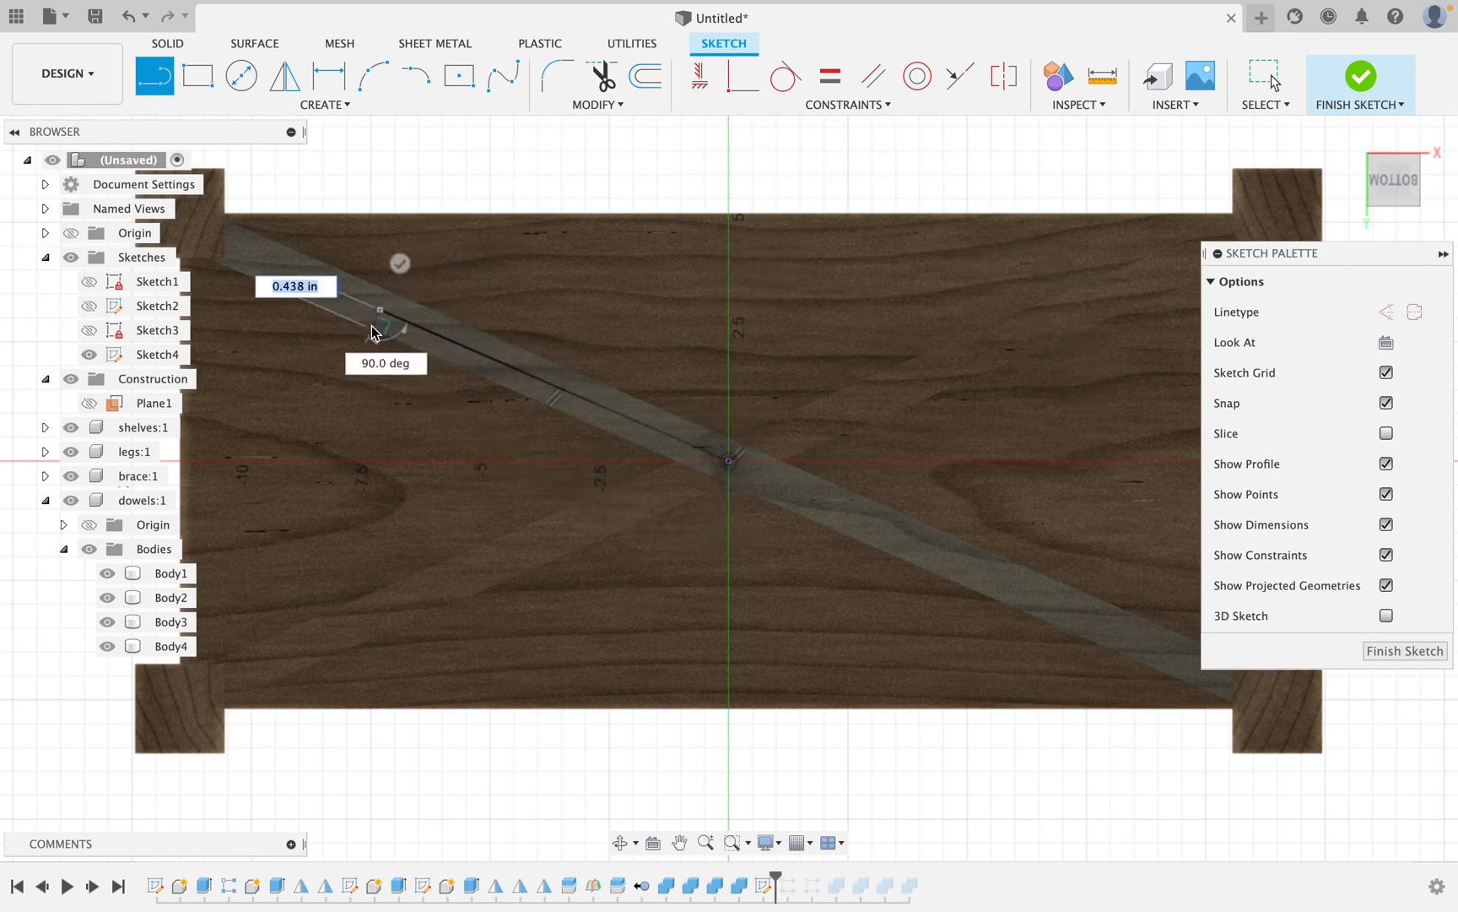
pyautogui.click(370, 328)
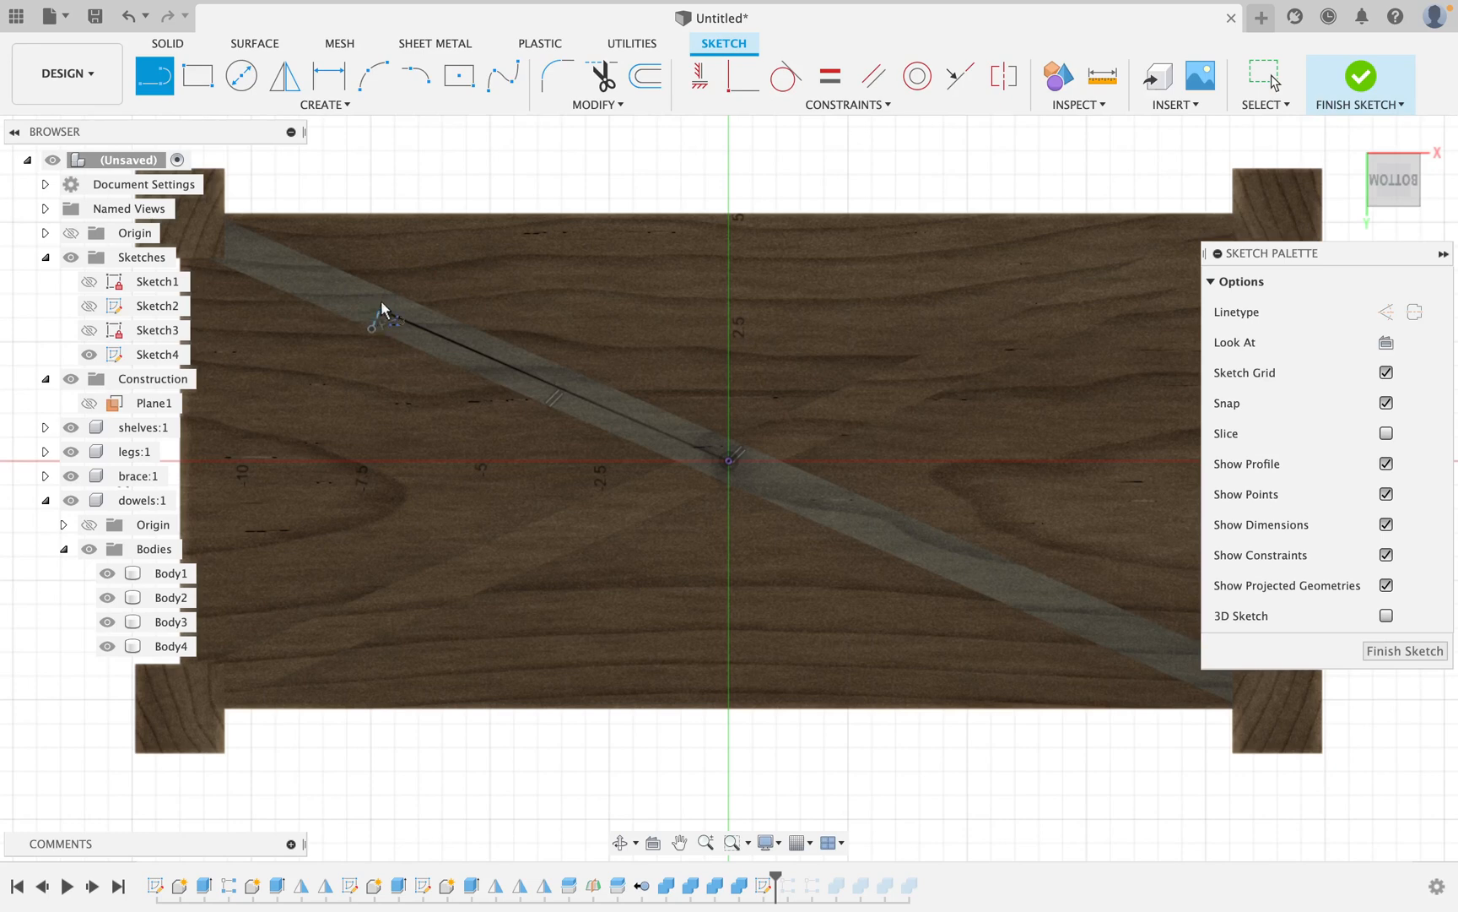
pyautogui.click(385, 305)
pyautogui.press('Escape')
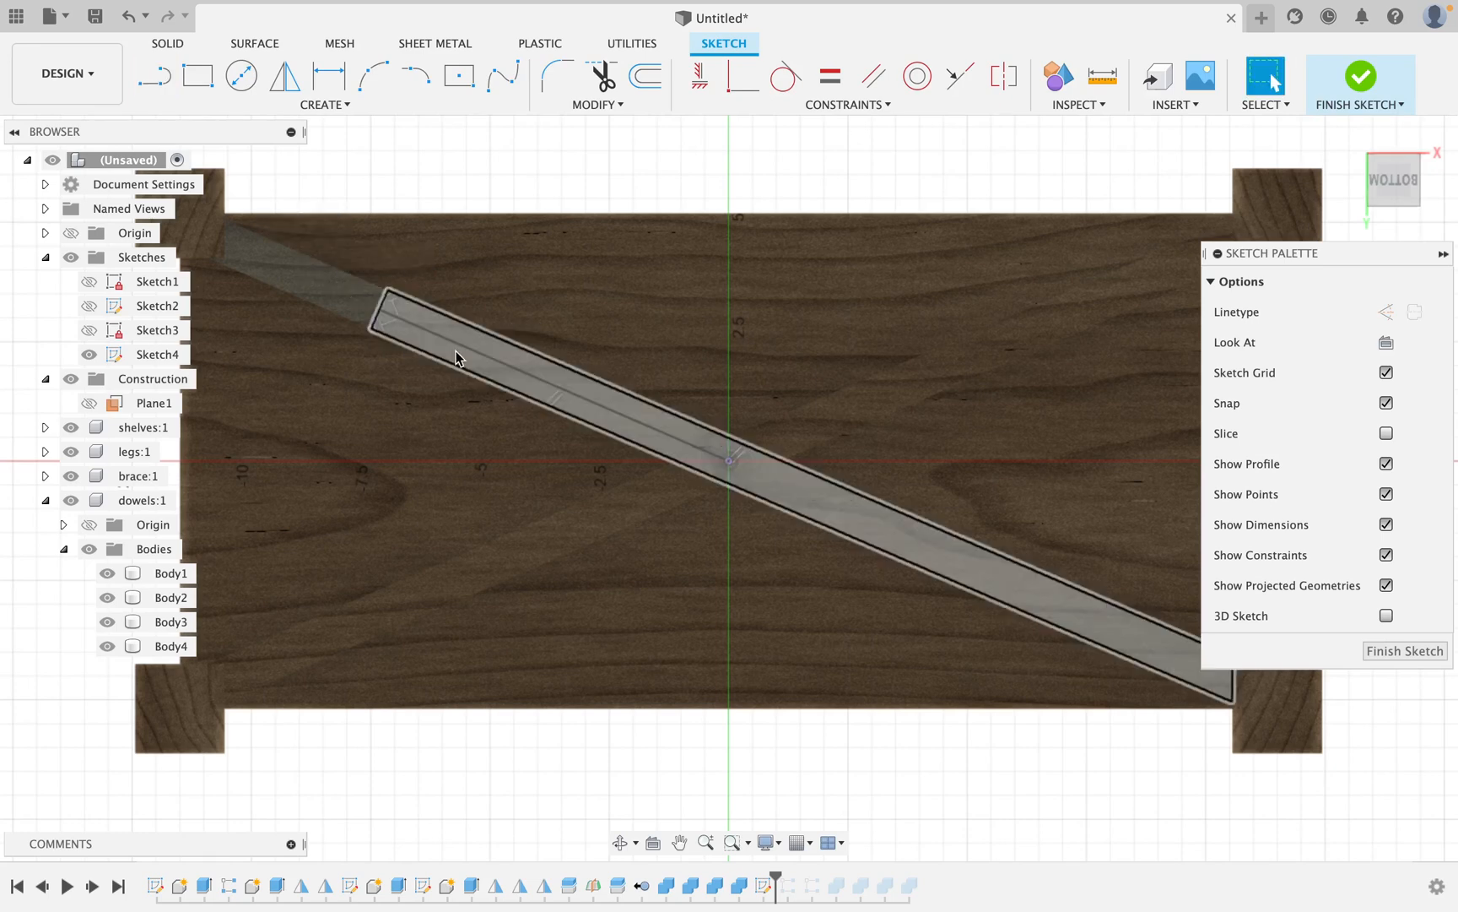
# Try to apply an Equal constraint to the short cross line at the end of the centreline.
pyautogui.scroll(3, 324, 334)
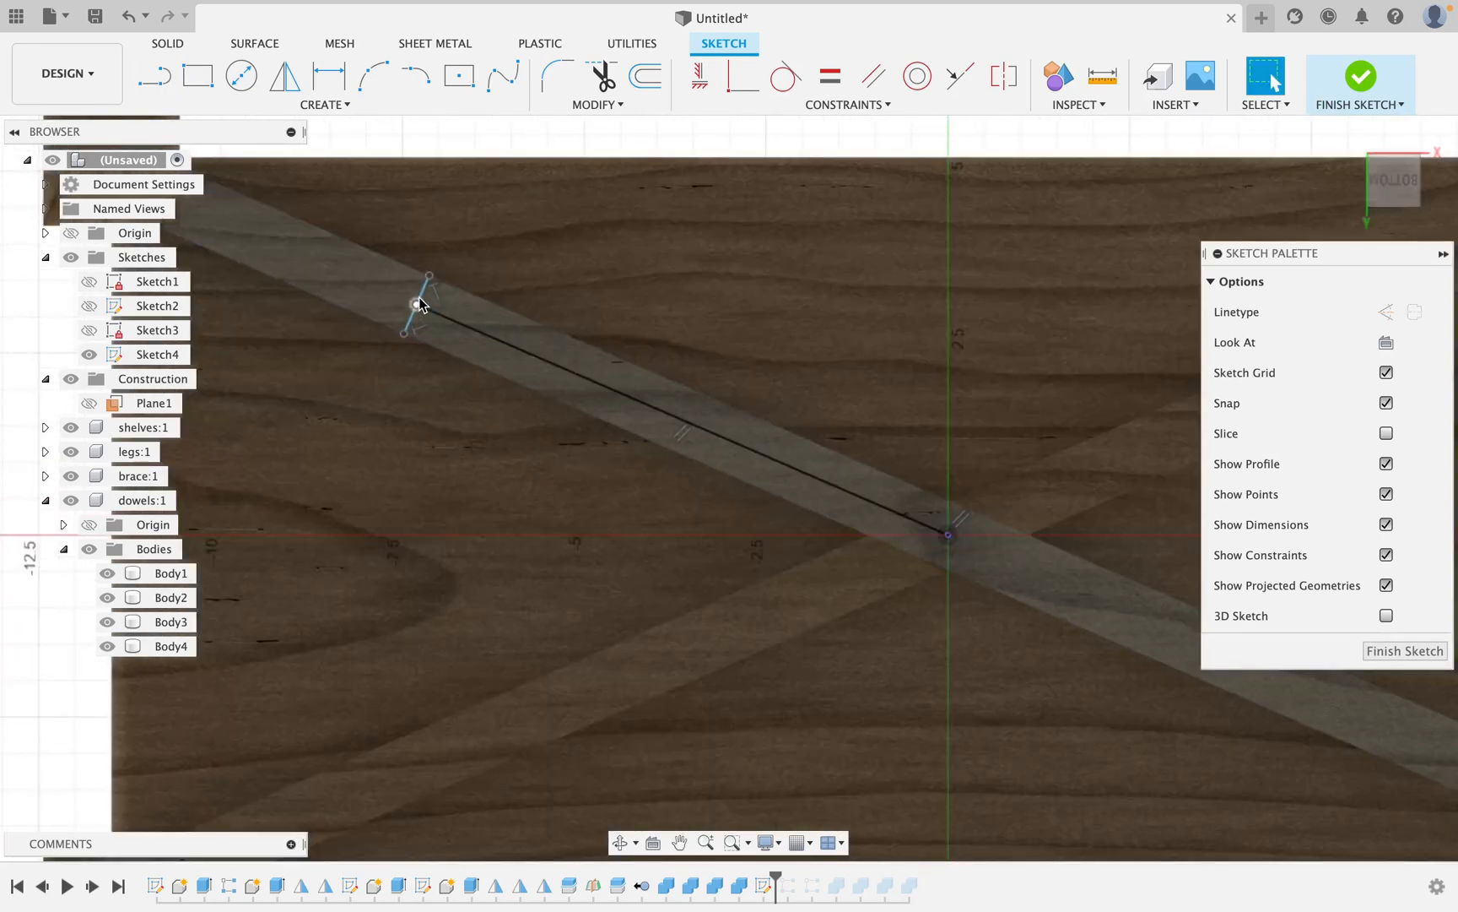
pyautogui.click(414, 319)
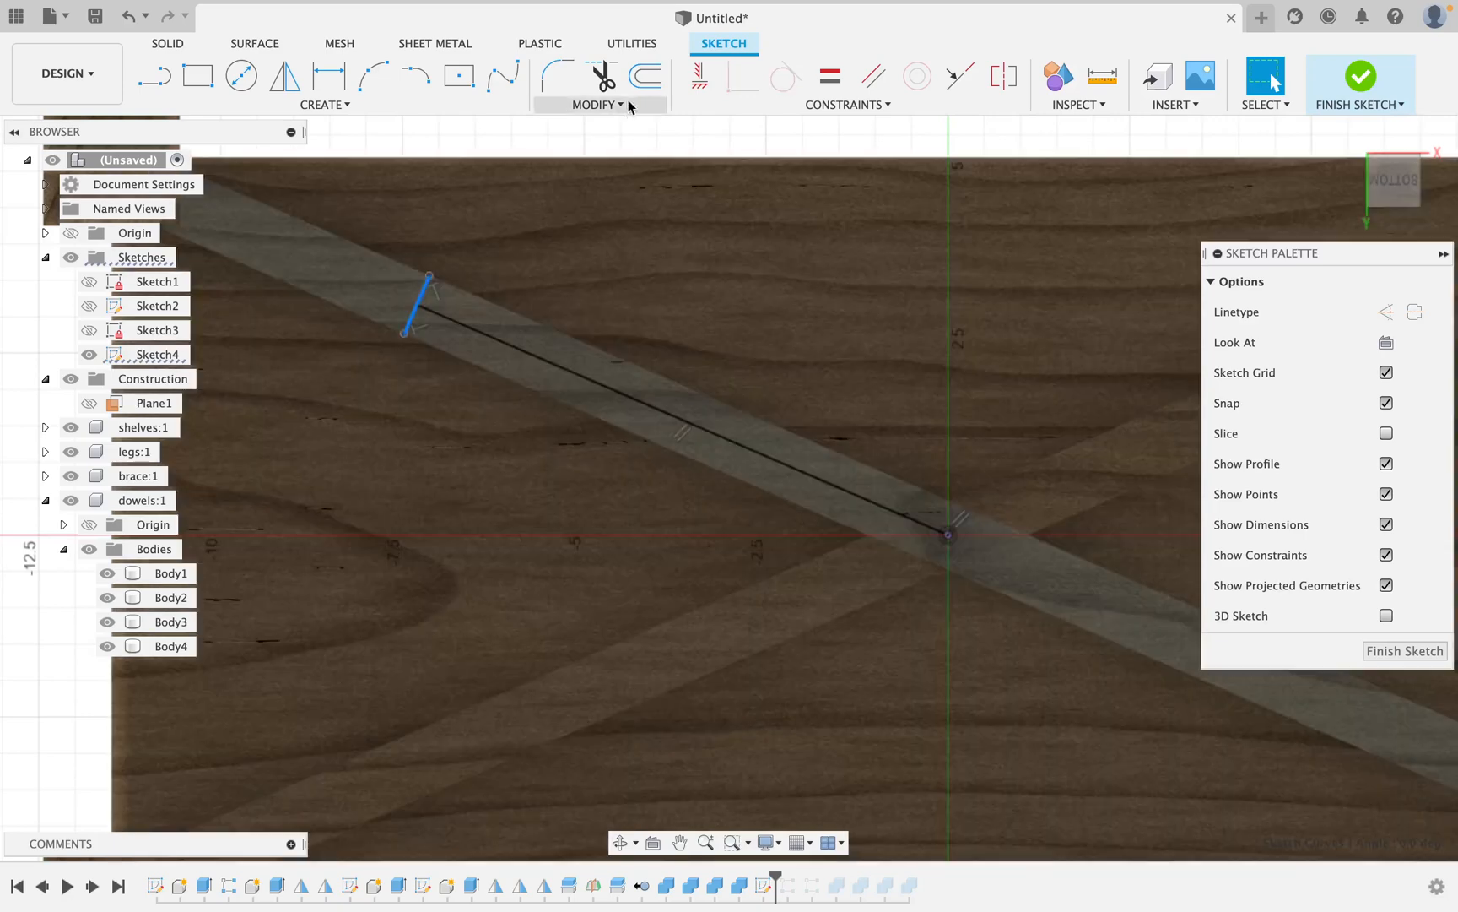
pyautogui.click(829, 76)
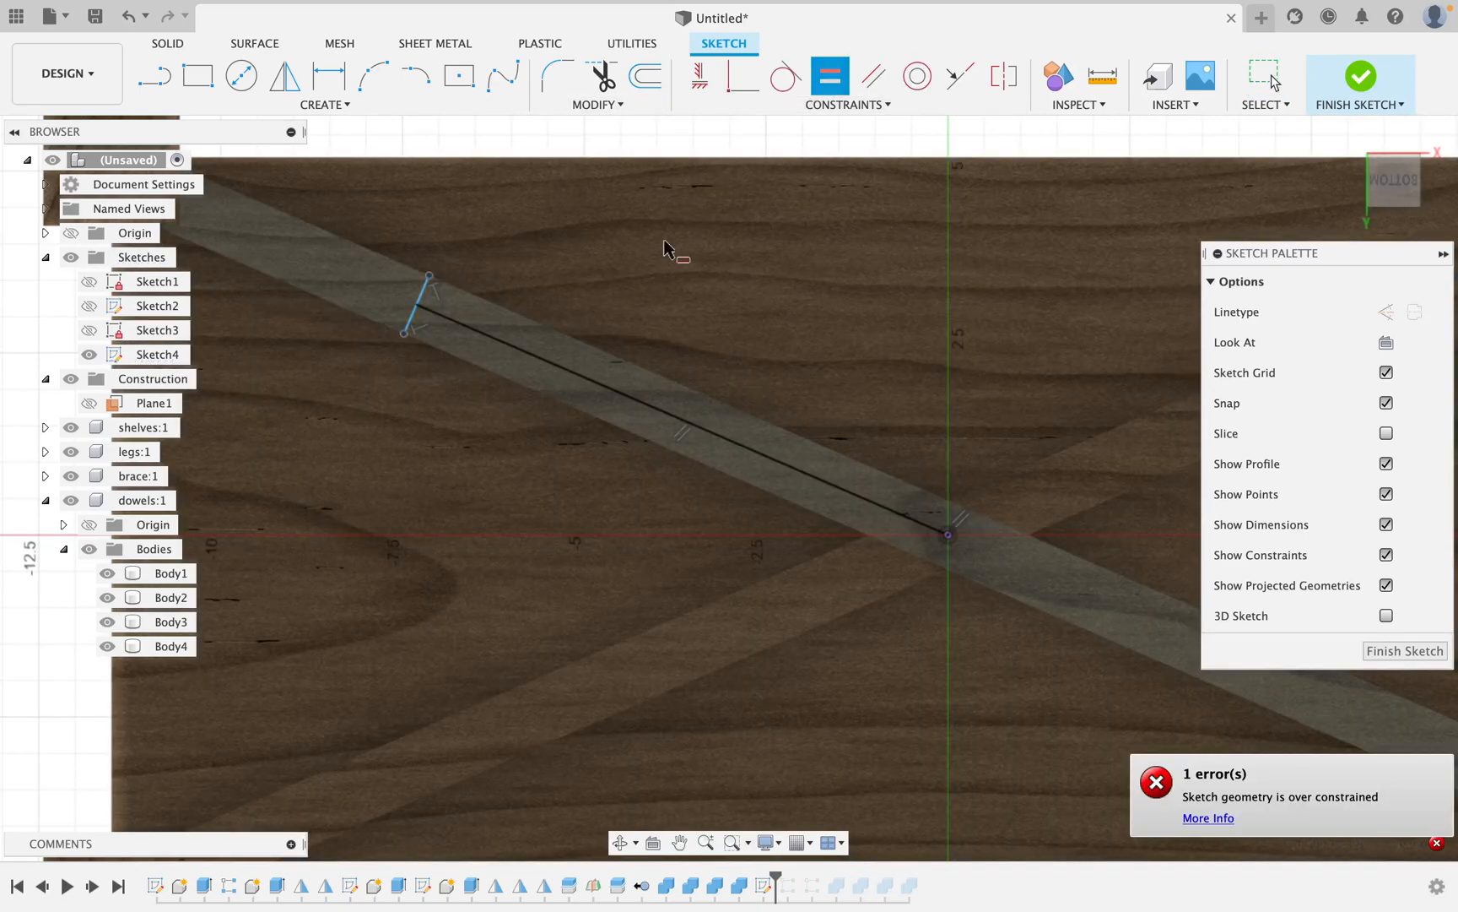
pyautogui.press('Escape')
# Convert the brace centreline and the perpendicular cross line to construction geometry.
pyautogui.click(452, 322)
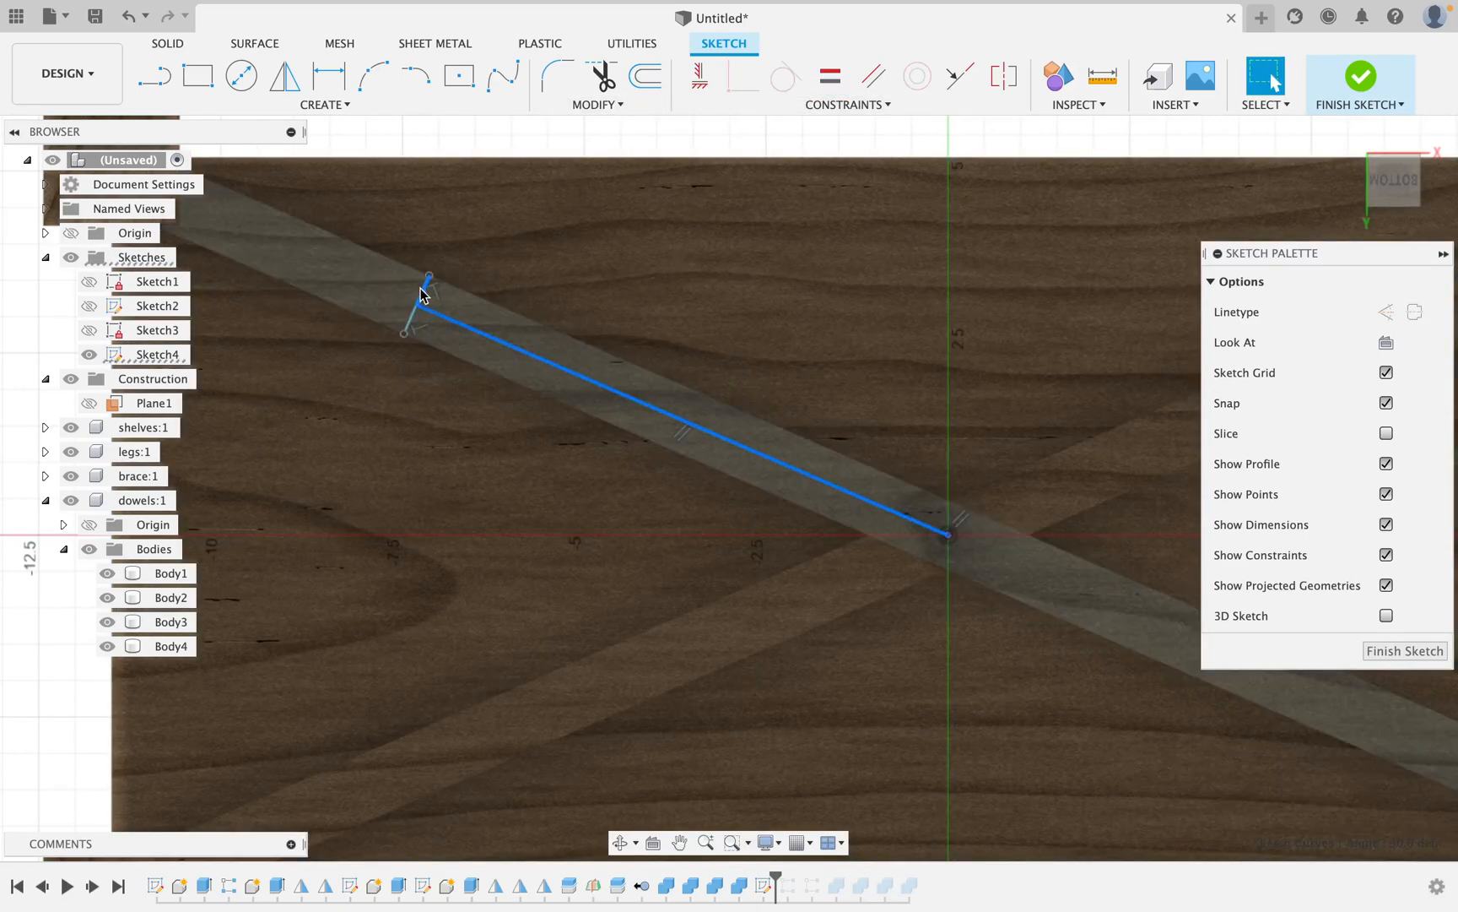
pyautogui.keyDown('shift'); pyautogui.click(422, 294); pyautogui.keyUp('shift')
pyautogui.press('x')
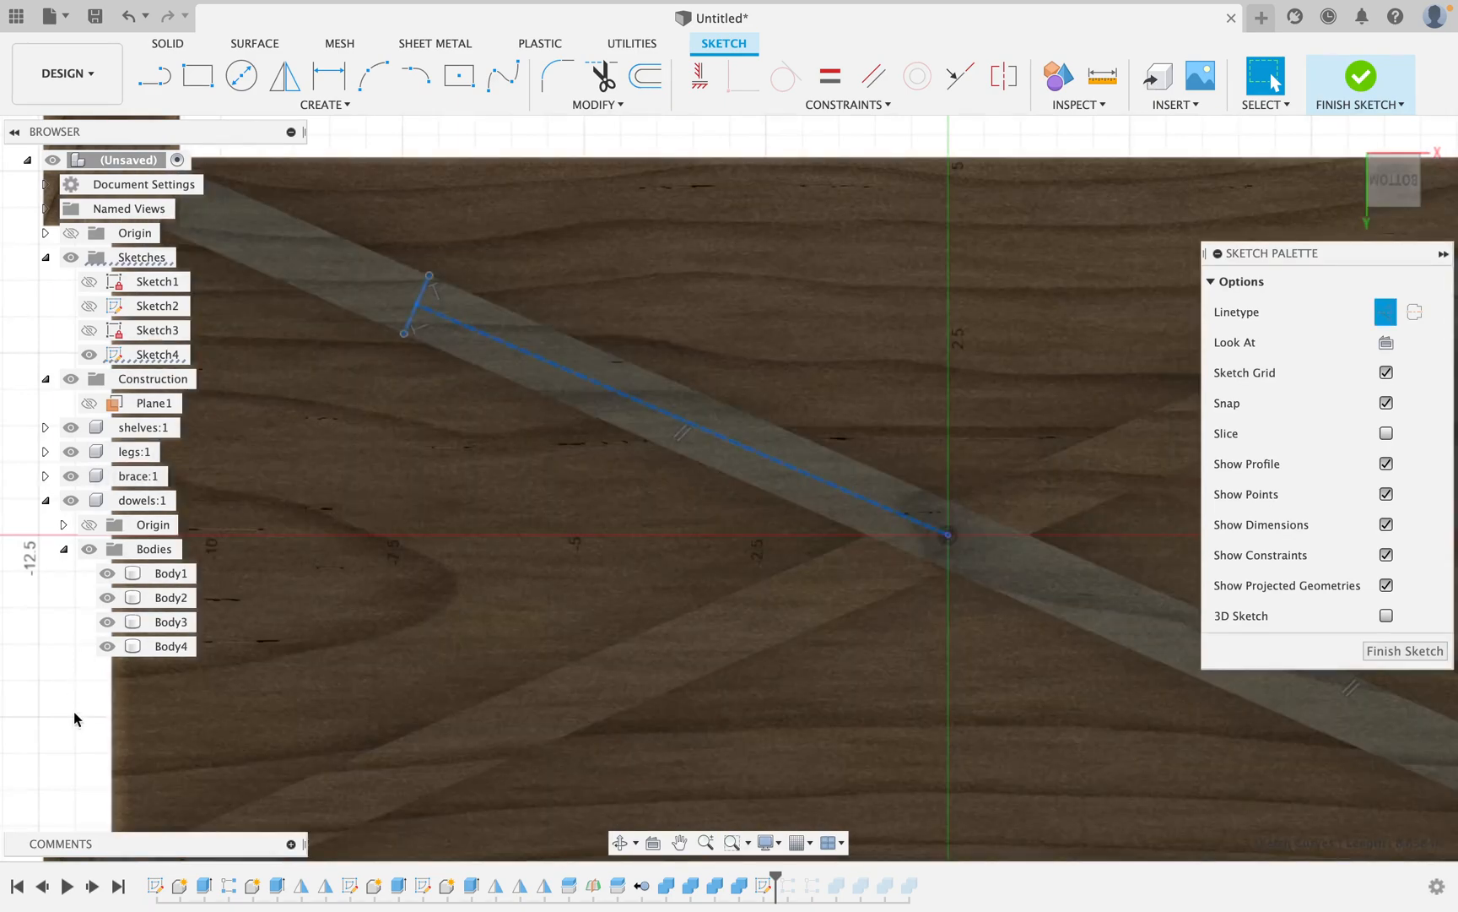
pyautogui.click(89, 707)
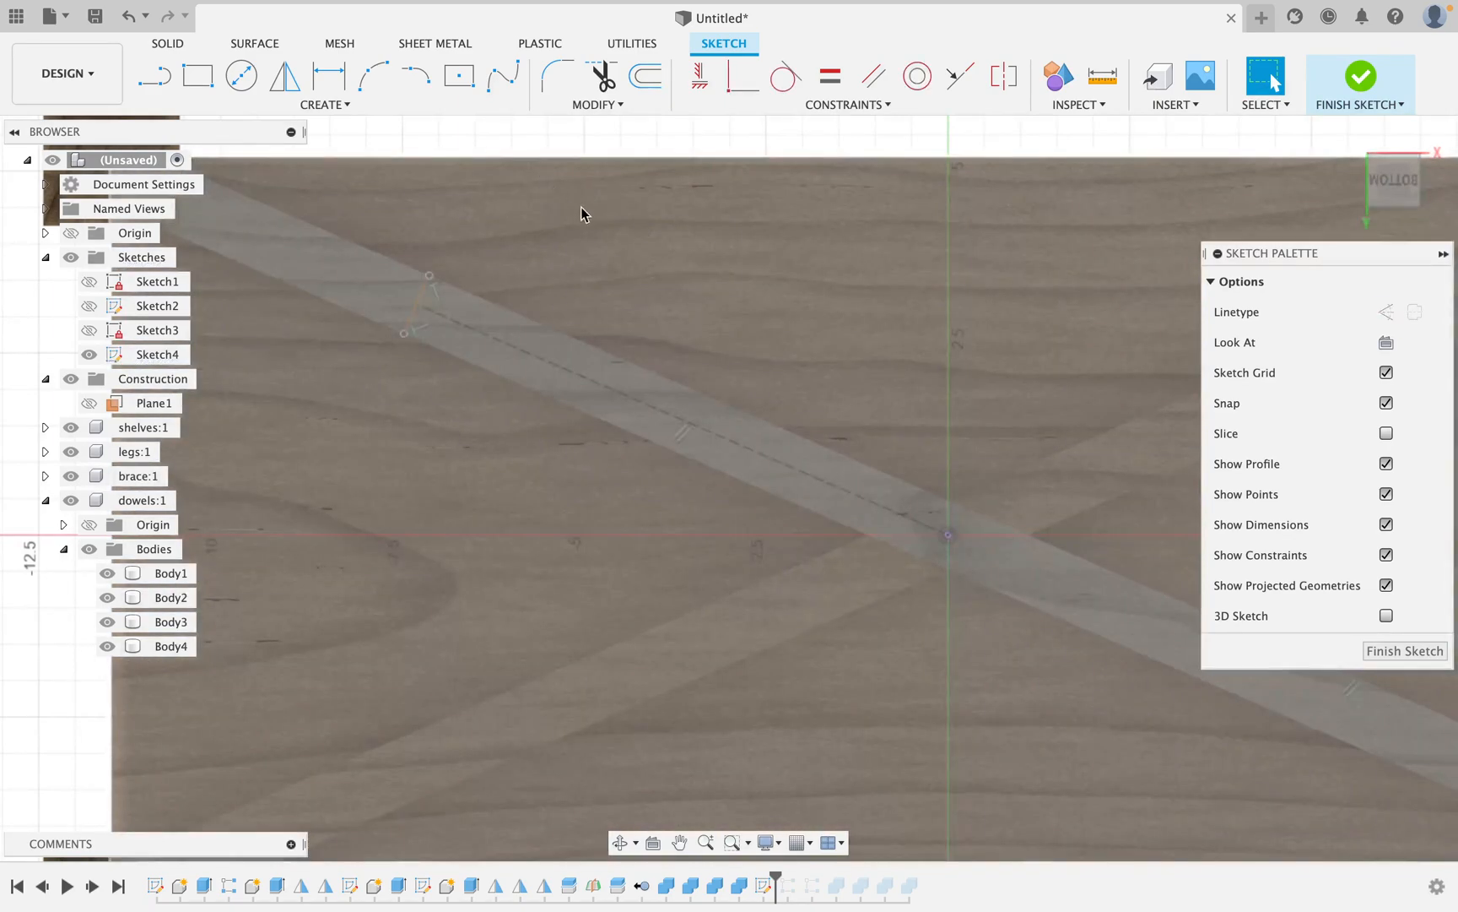
# Sketch a circle about 1 in across, centred on the inner end of the construction centreline at the brace crossing.
pyautogui.scroll(-3, 583, 214)
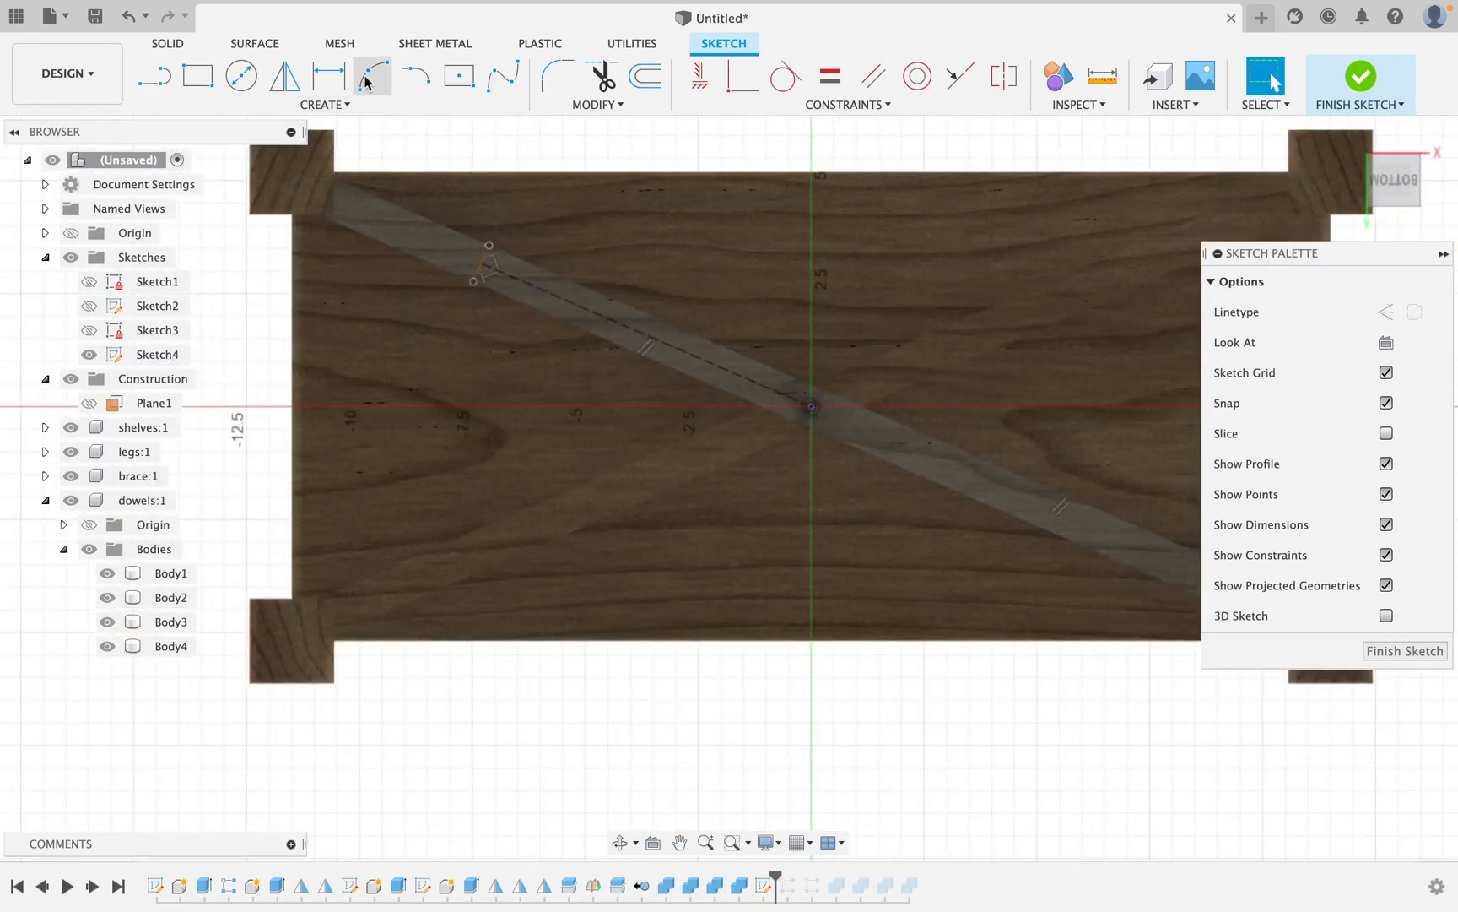
pyautogui.click(242, 75)
pyautogui.scroll(3, 918, 408)
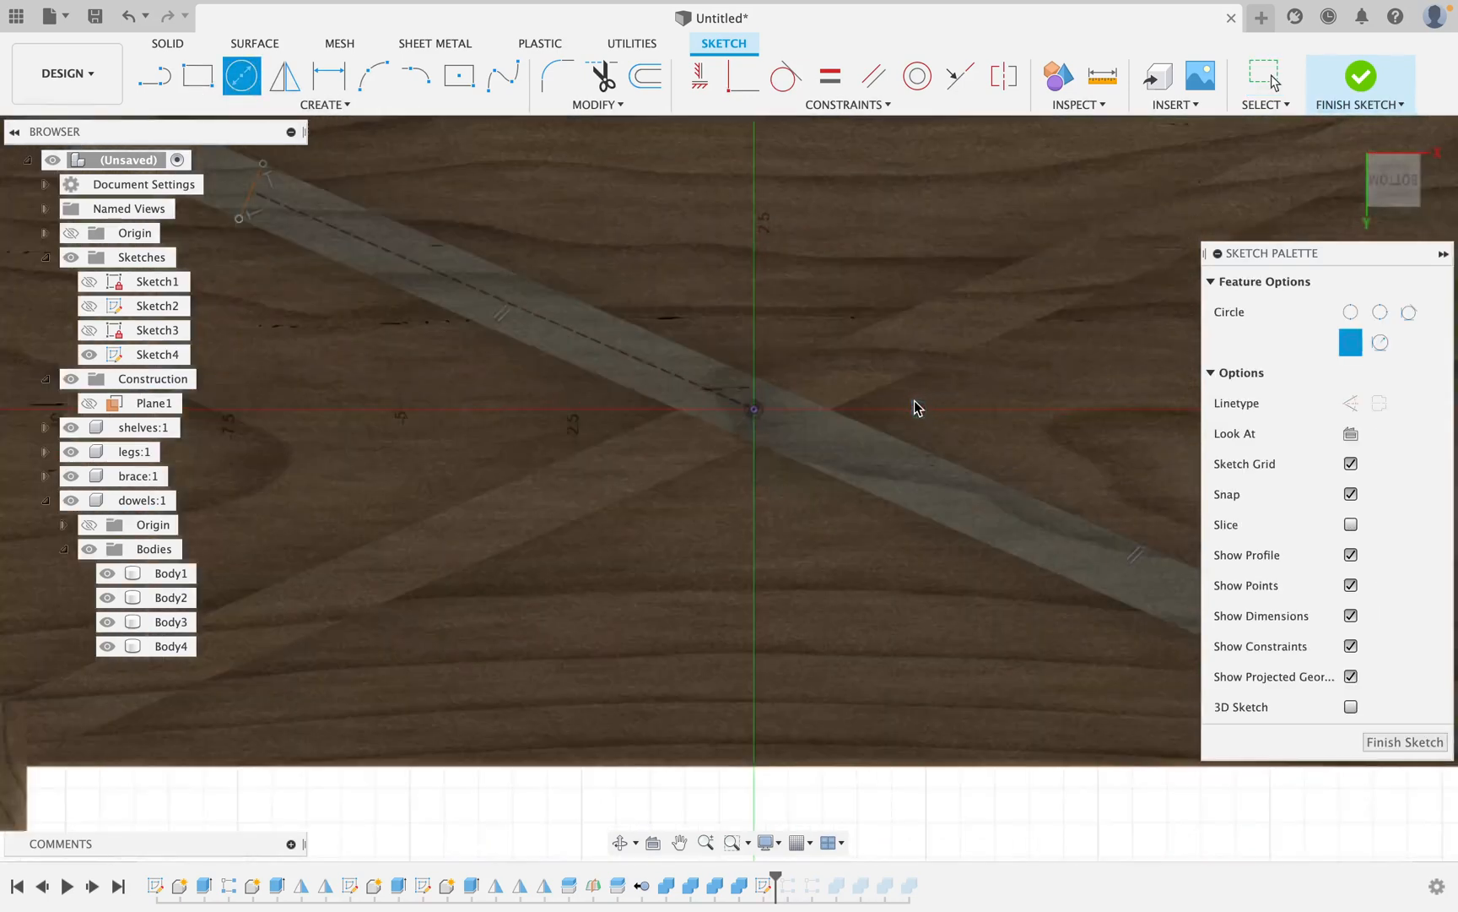
pyautogui.click(753, 411)
pyautogui.click(785, 431)
pyautogui.press('Escape')
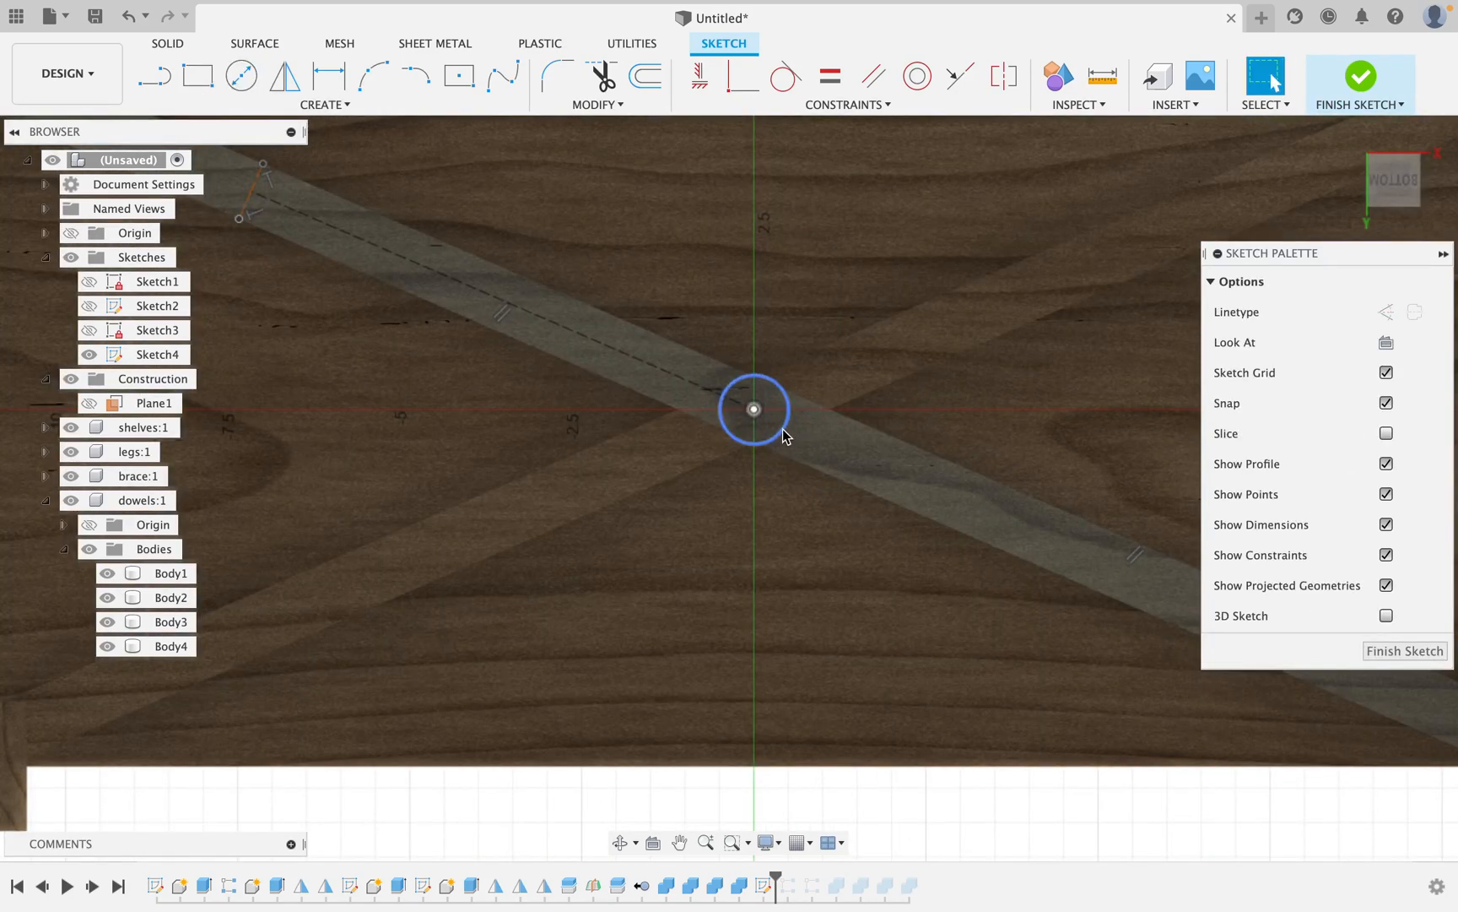
# Dimension the circle at the brace crossing to a diameter of 3/8 in.
pyautogui.press('d')
pyautogui.click(783, 430)
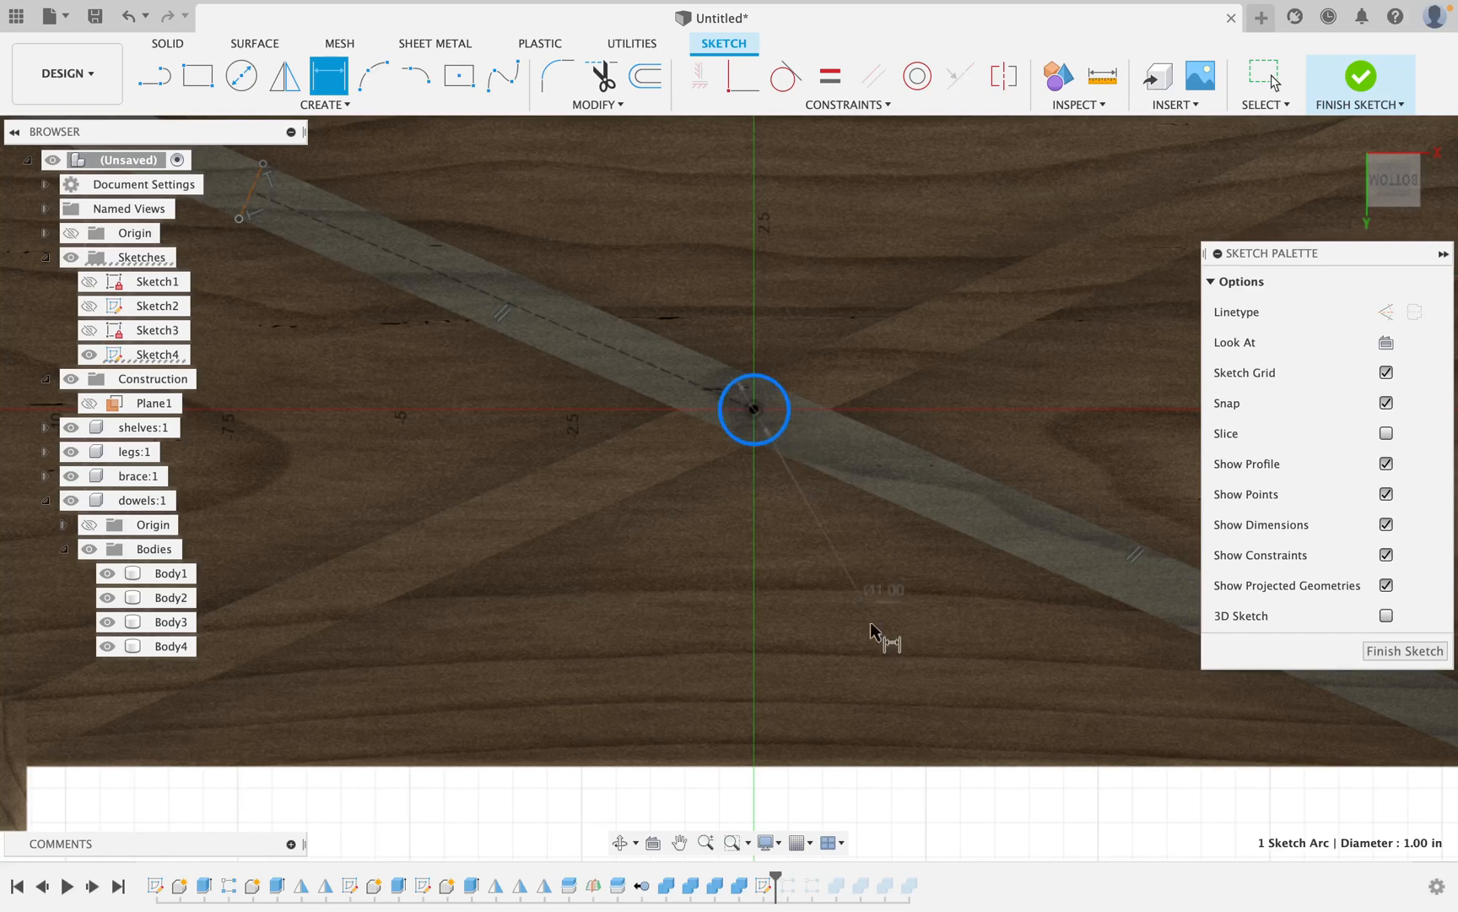
pyautogui.click(952, 815)
pyautogui.write('3/8')
pyautogui.press('Return')
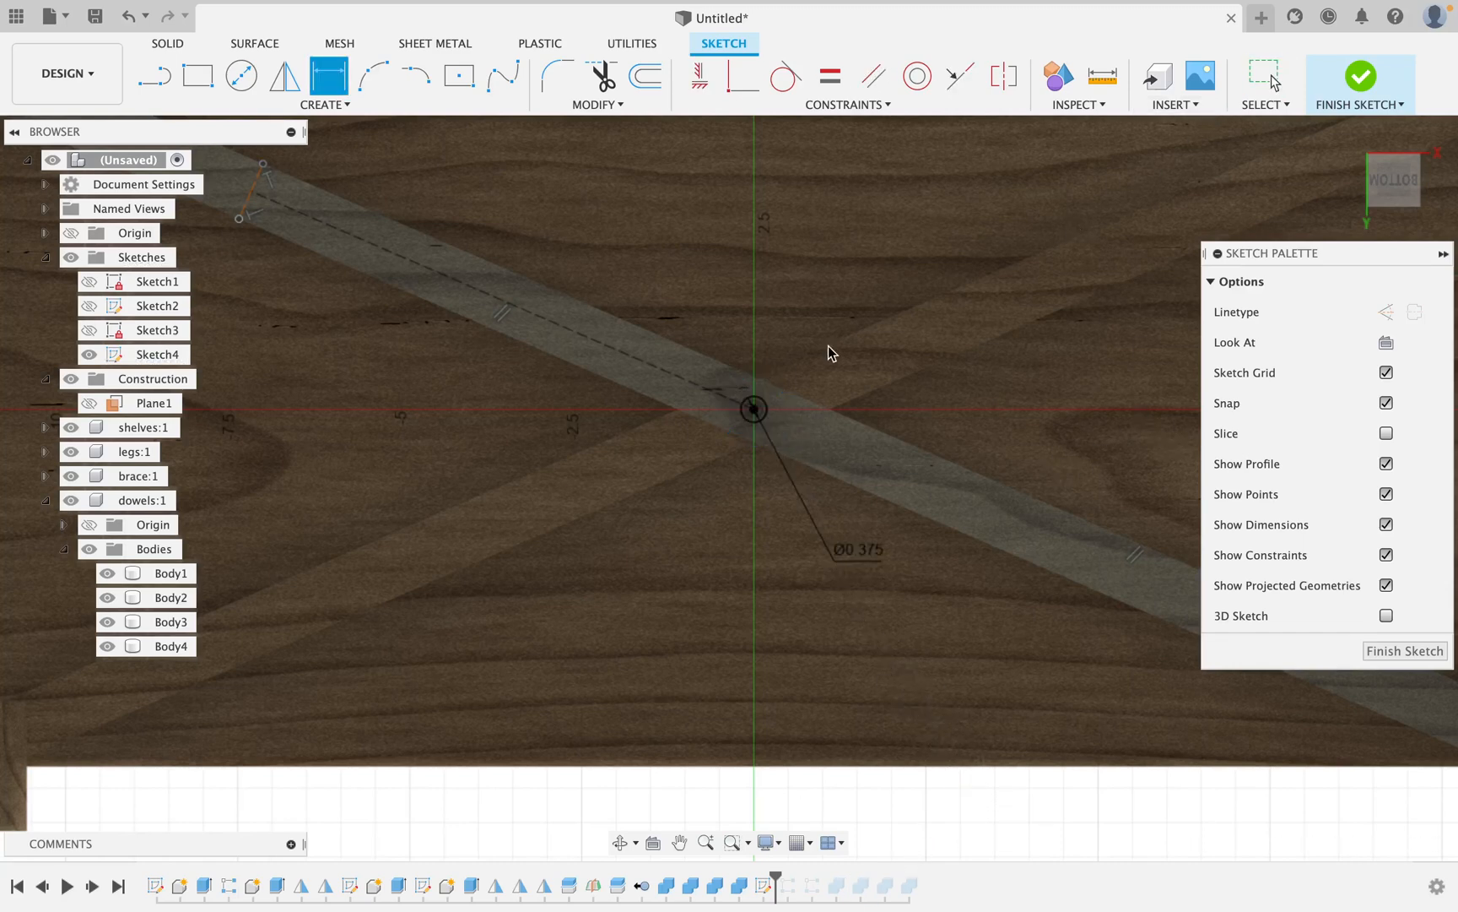
pyautogui.scroll(-5, 648, 416)
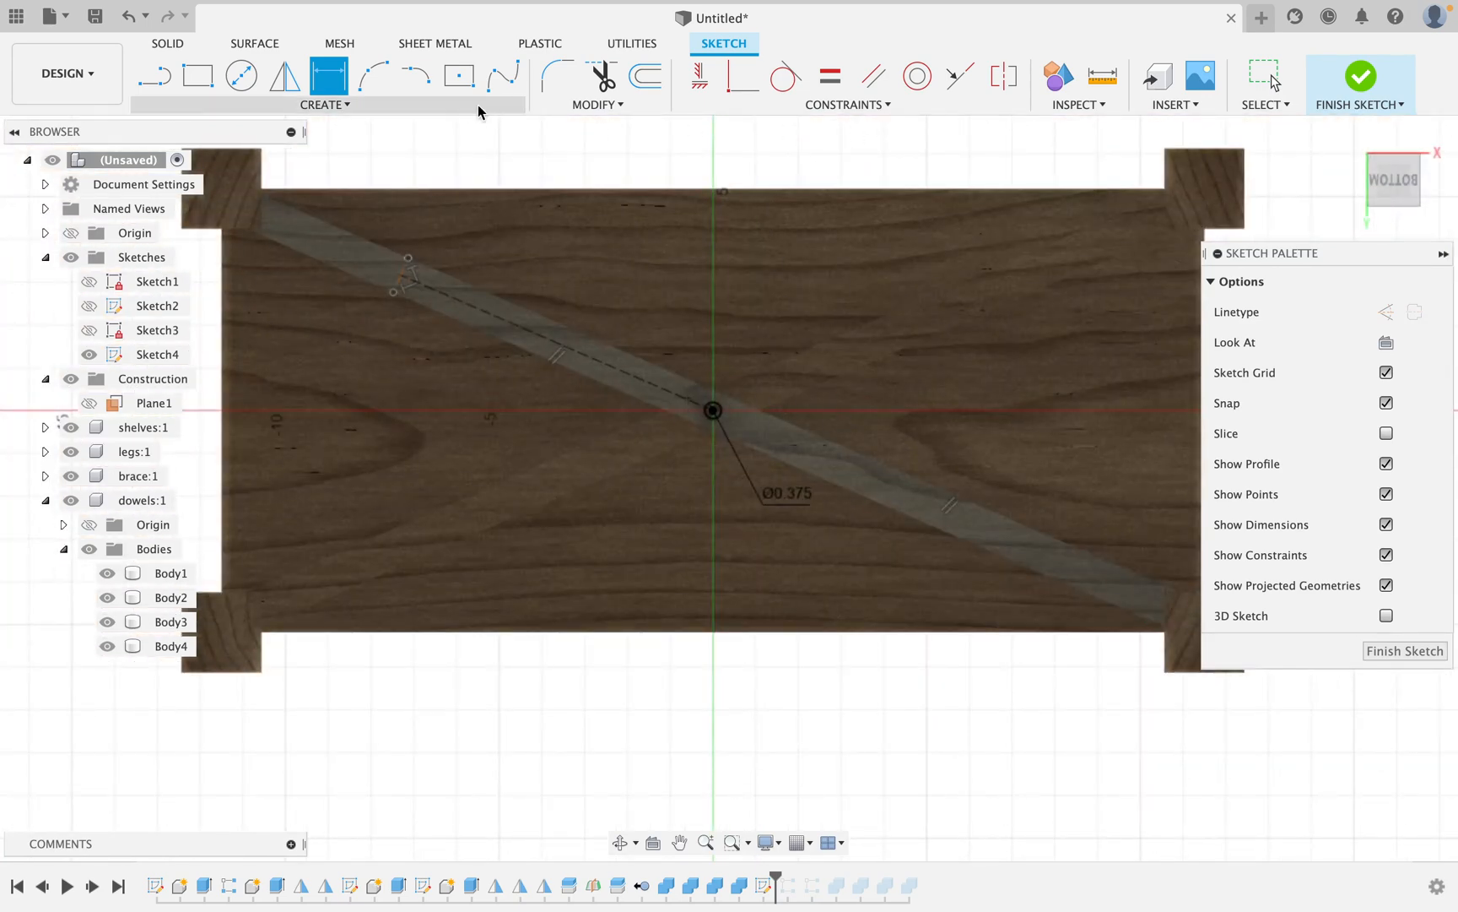
pyautogui.press('Escape')
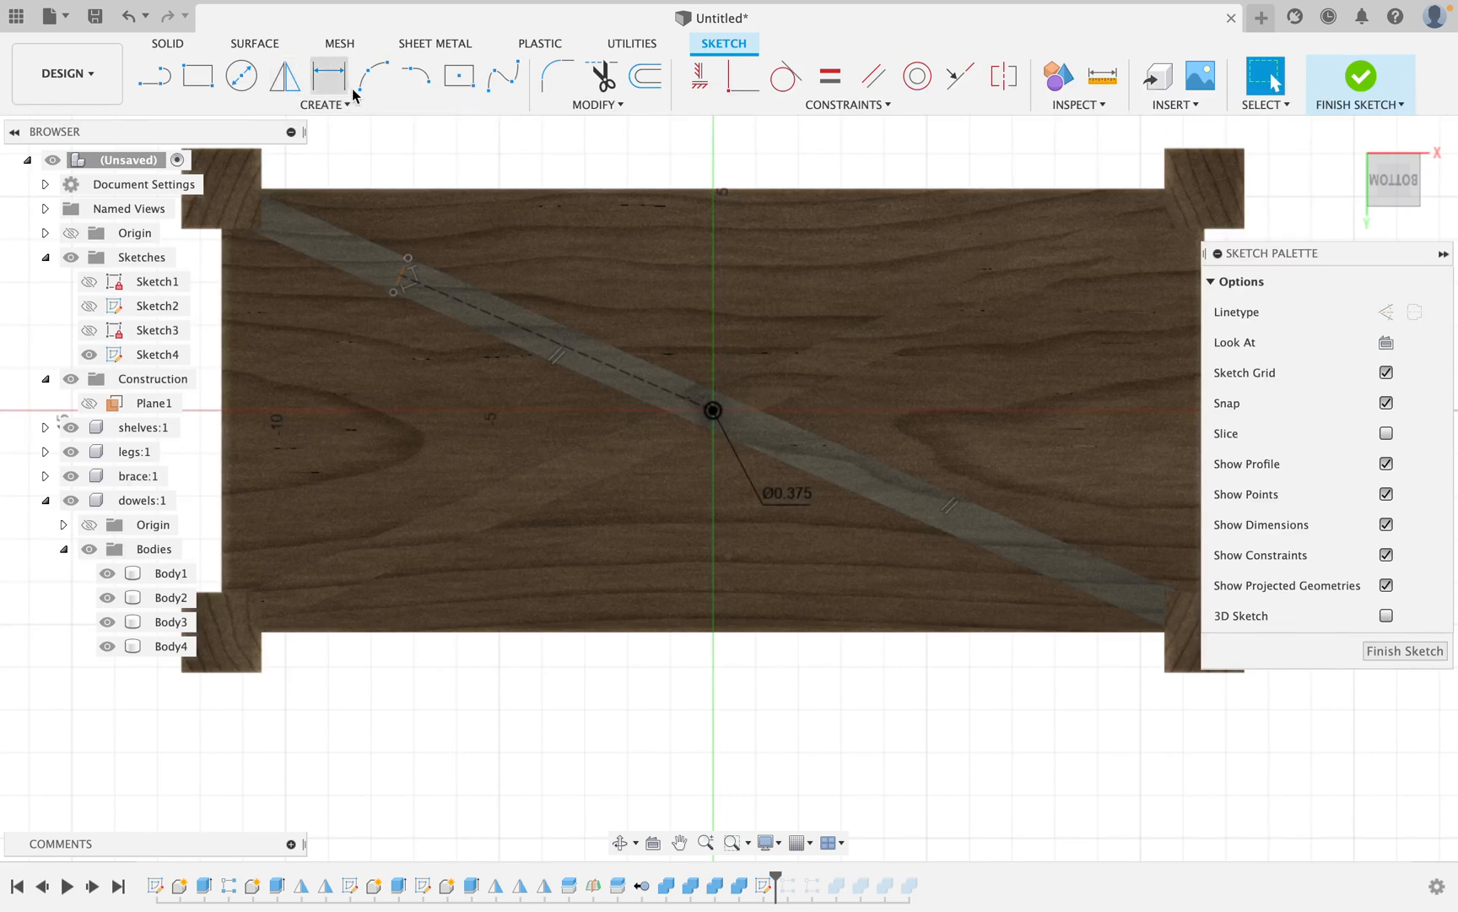
# Start a rectangular sketch pattern of the circle along the construction centreline, stretching its extent to about 4.5 in.
pyautogui.click(463, 80)
pyautogui.click(321, 104)
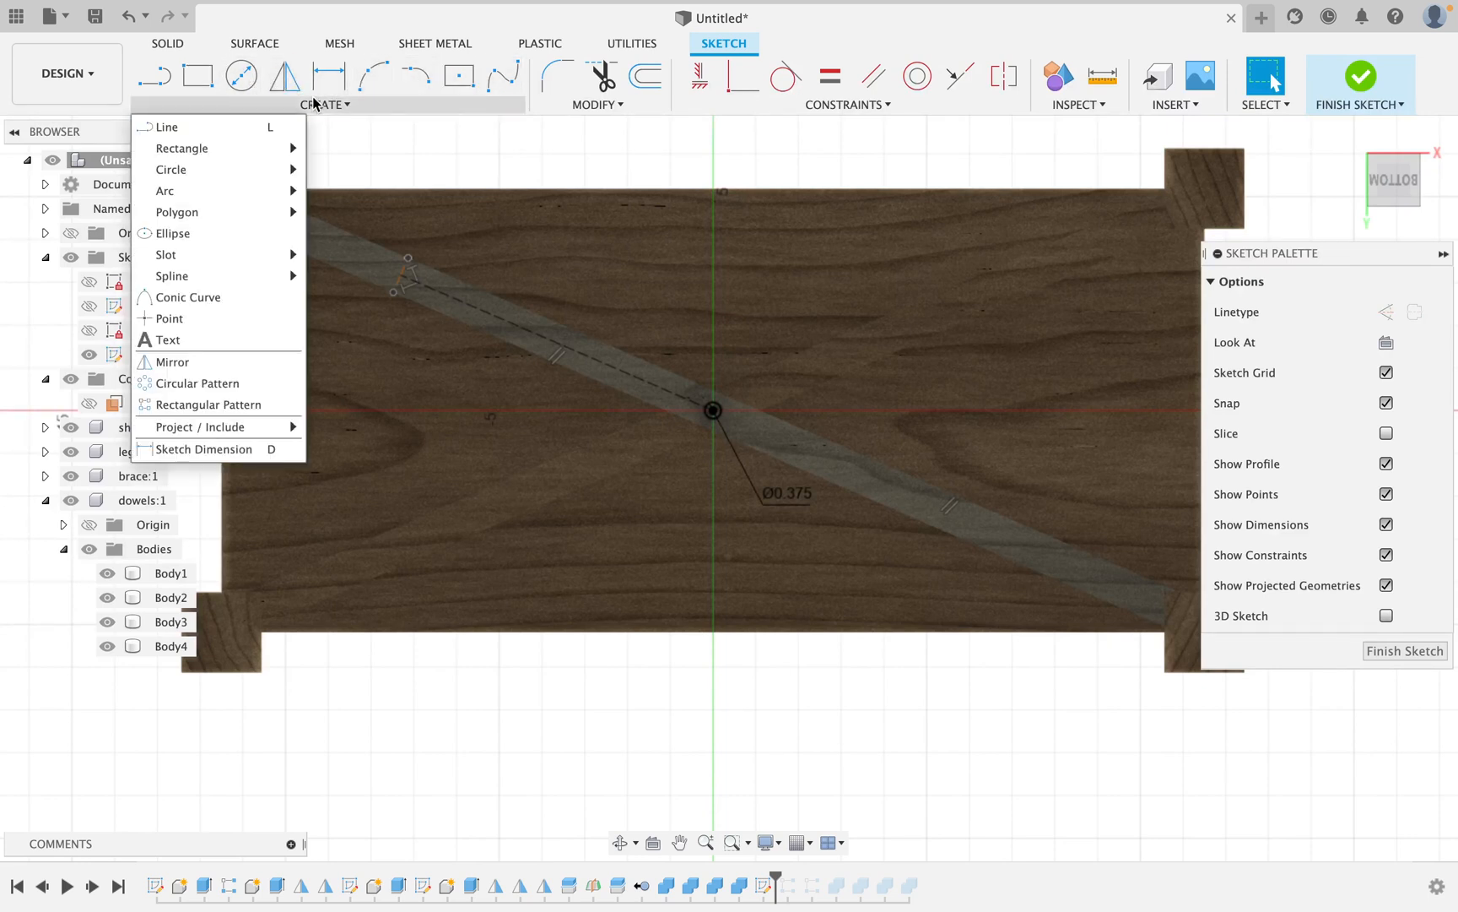
pyautogui.click(264, 405)
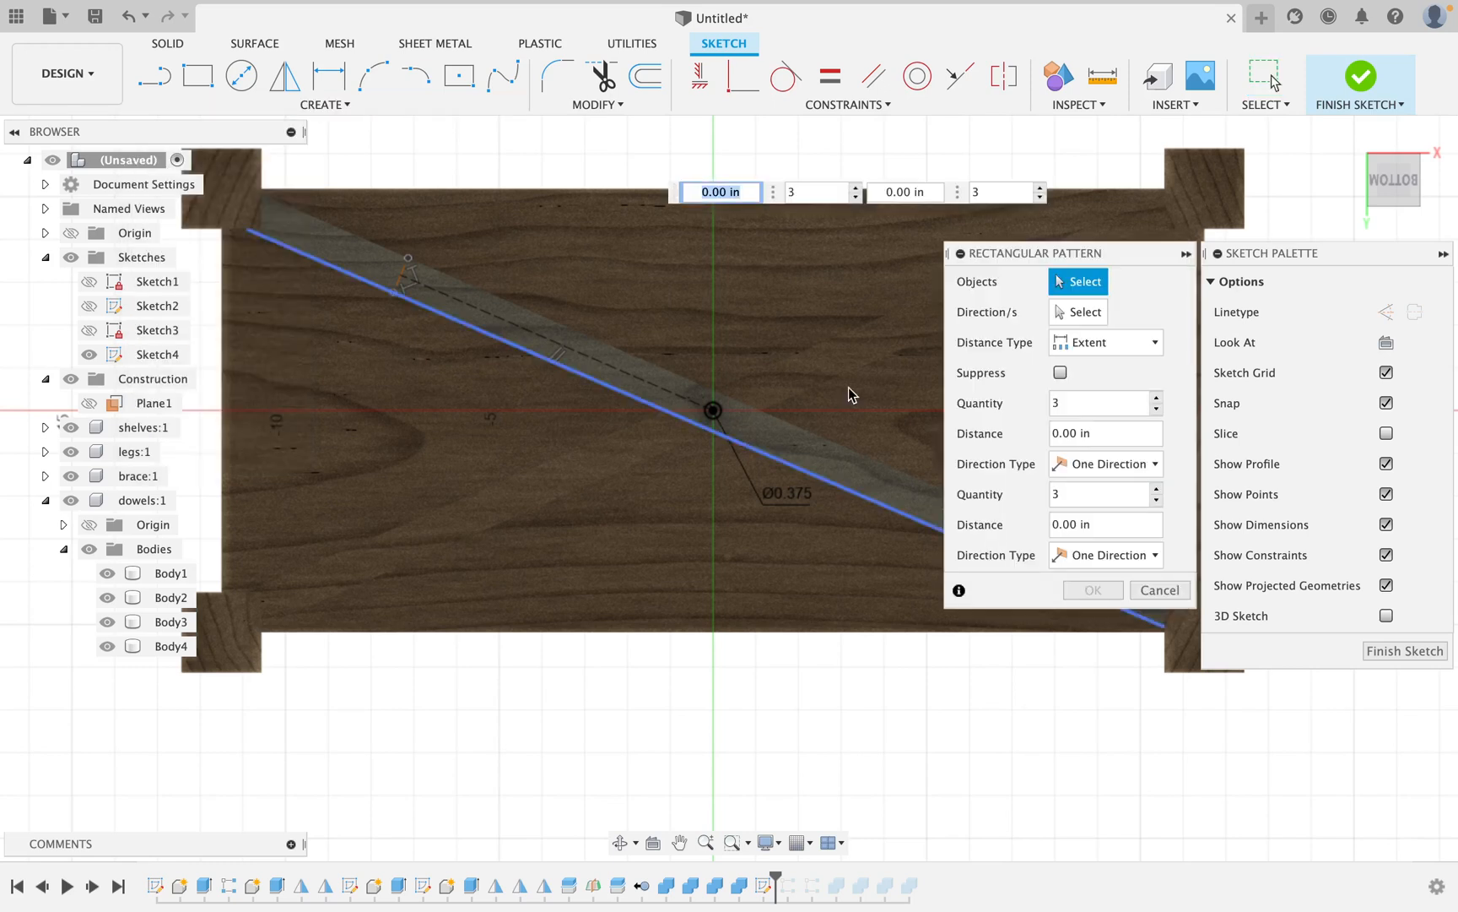
pyautogui.click(723, 416)
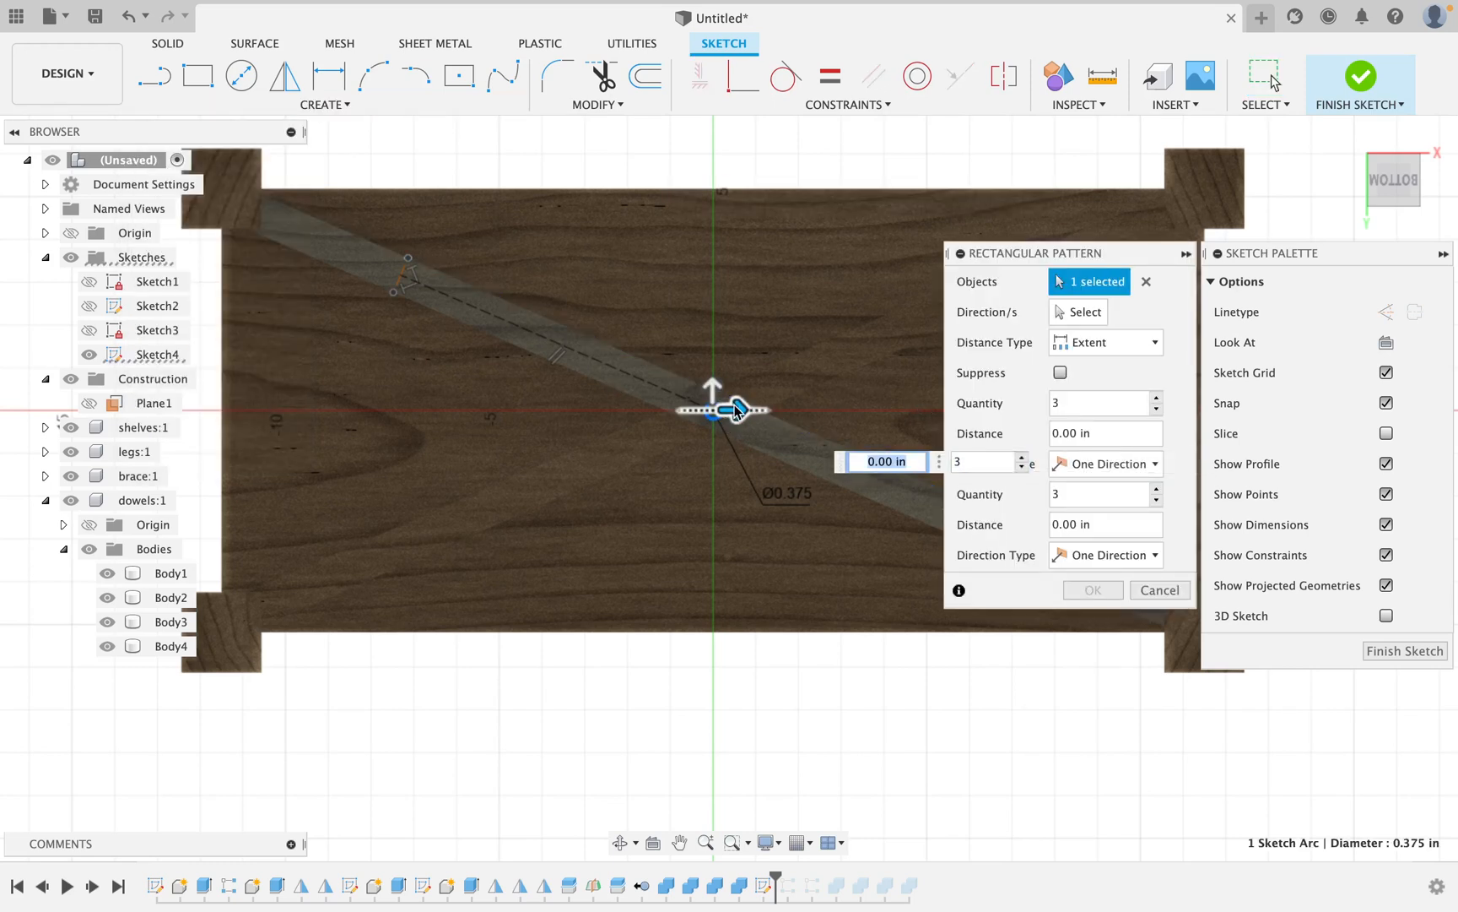
pyautogui.click(1080, 312)
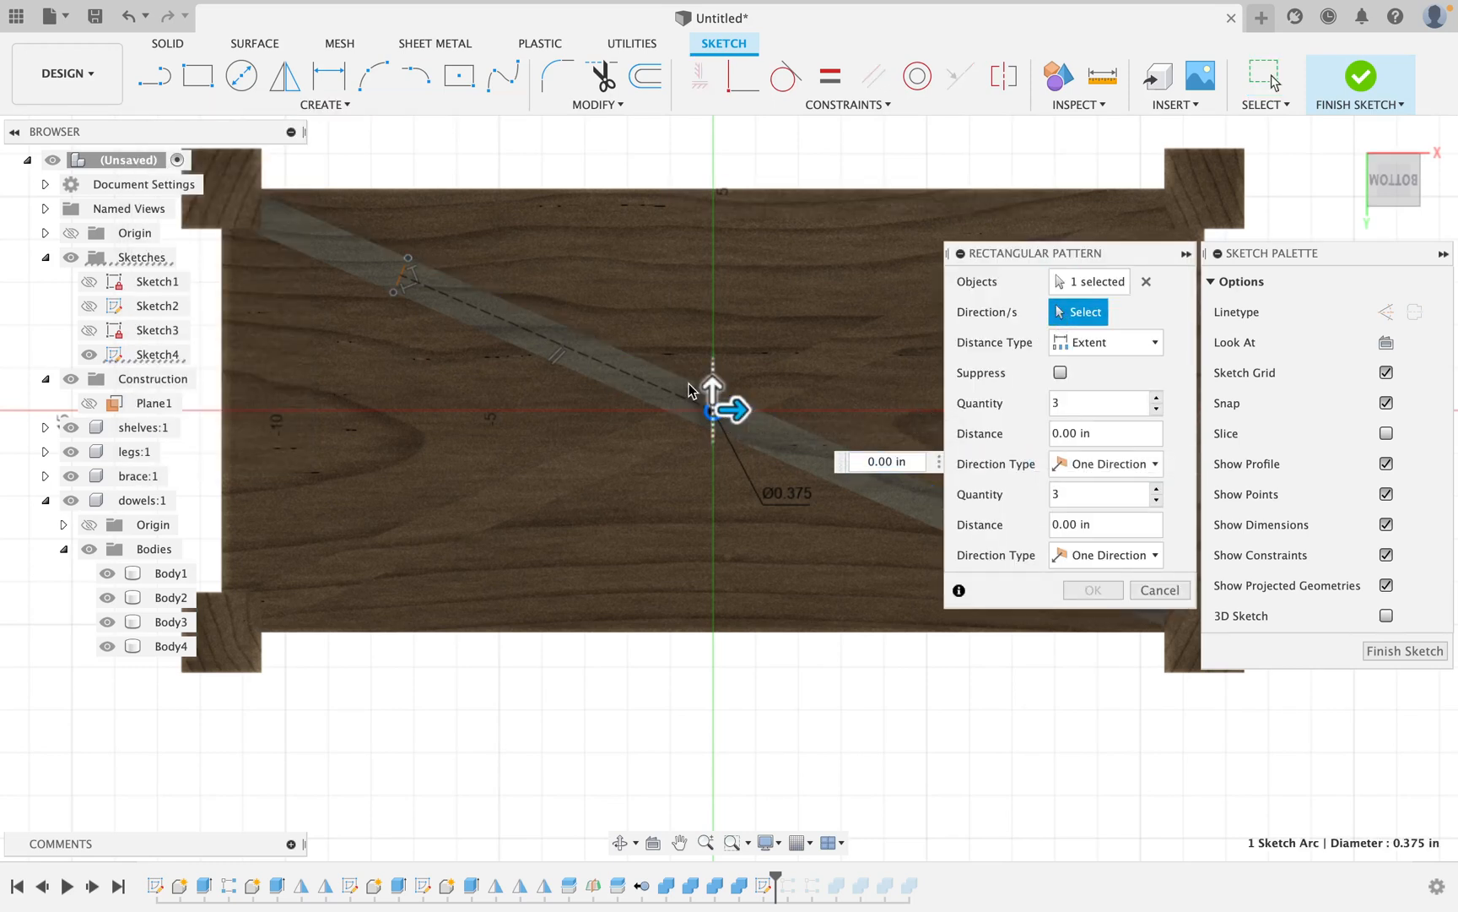
pyautogui.click(664, 394)
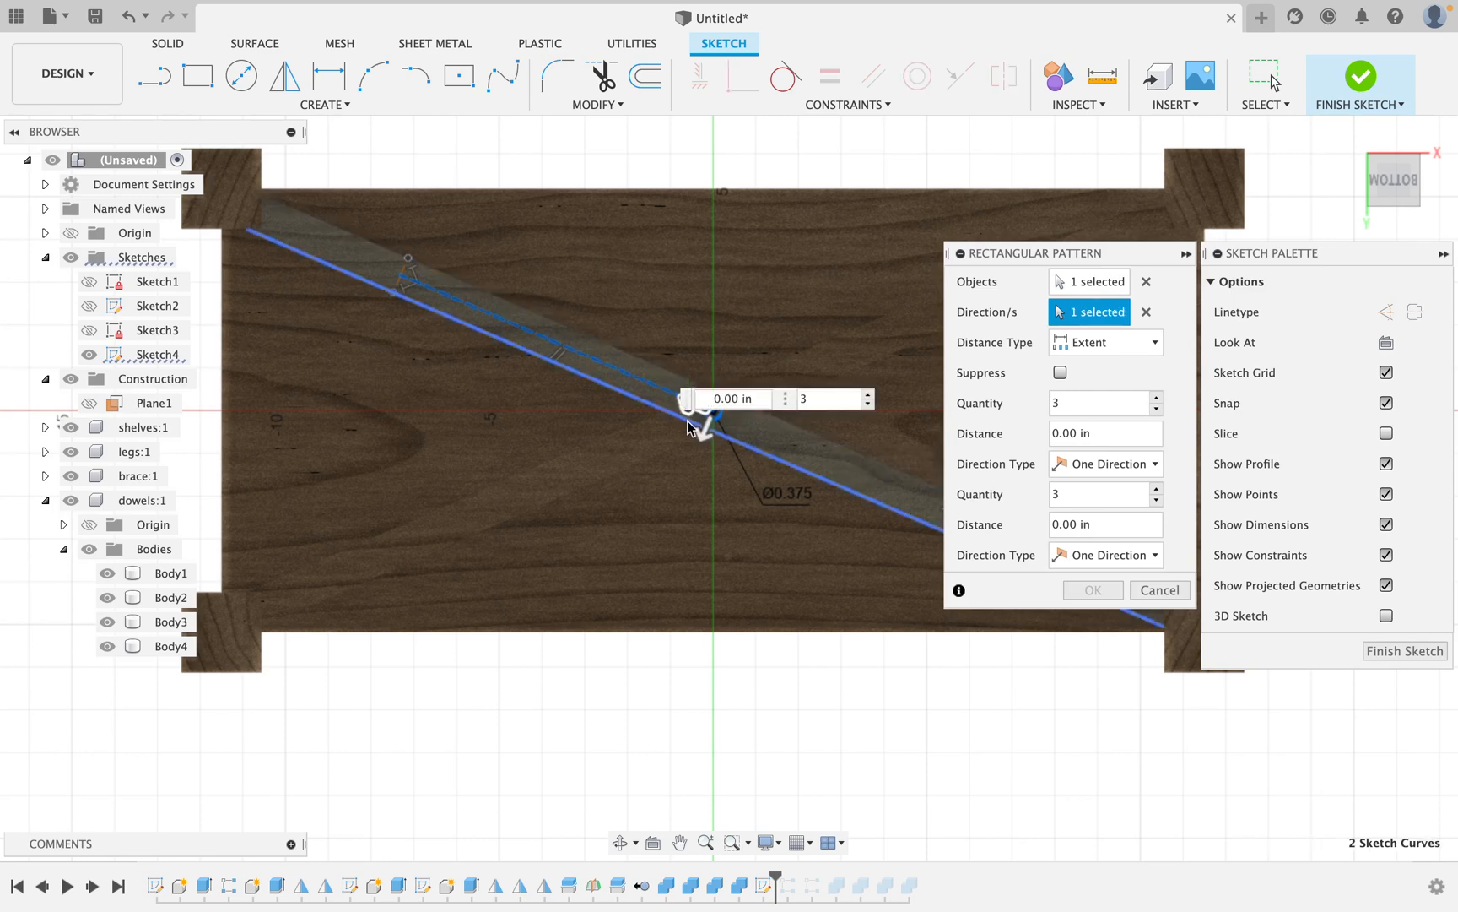
pyautogui.click(687, 412)
pyautogui.scroll(5, 689, 319)
pyautogui.moveTo(691, 484); pyautogui.dragTo(408, 332)
pyautogui.scroll(-5, 589, 273)
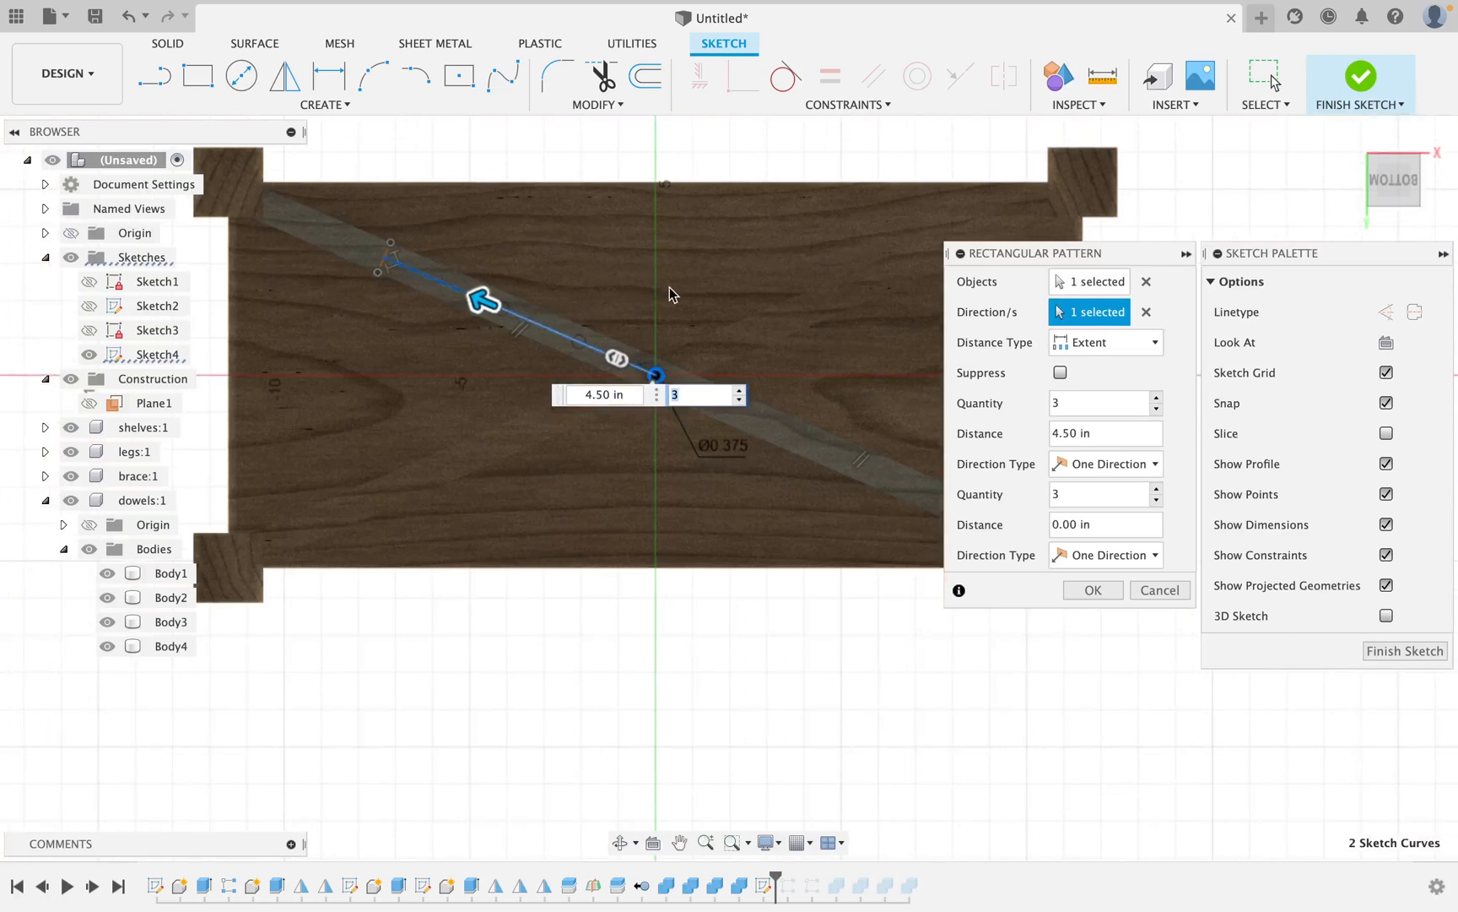
# Set the circle pattern to 5 instances, symmetric direction and a 10 in distance, and create it.
pyautogui.click(1157, 397)
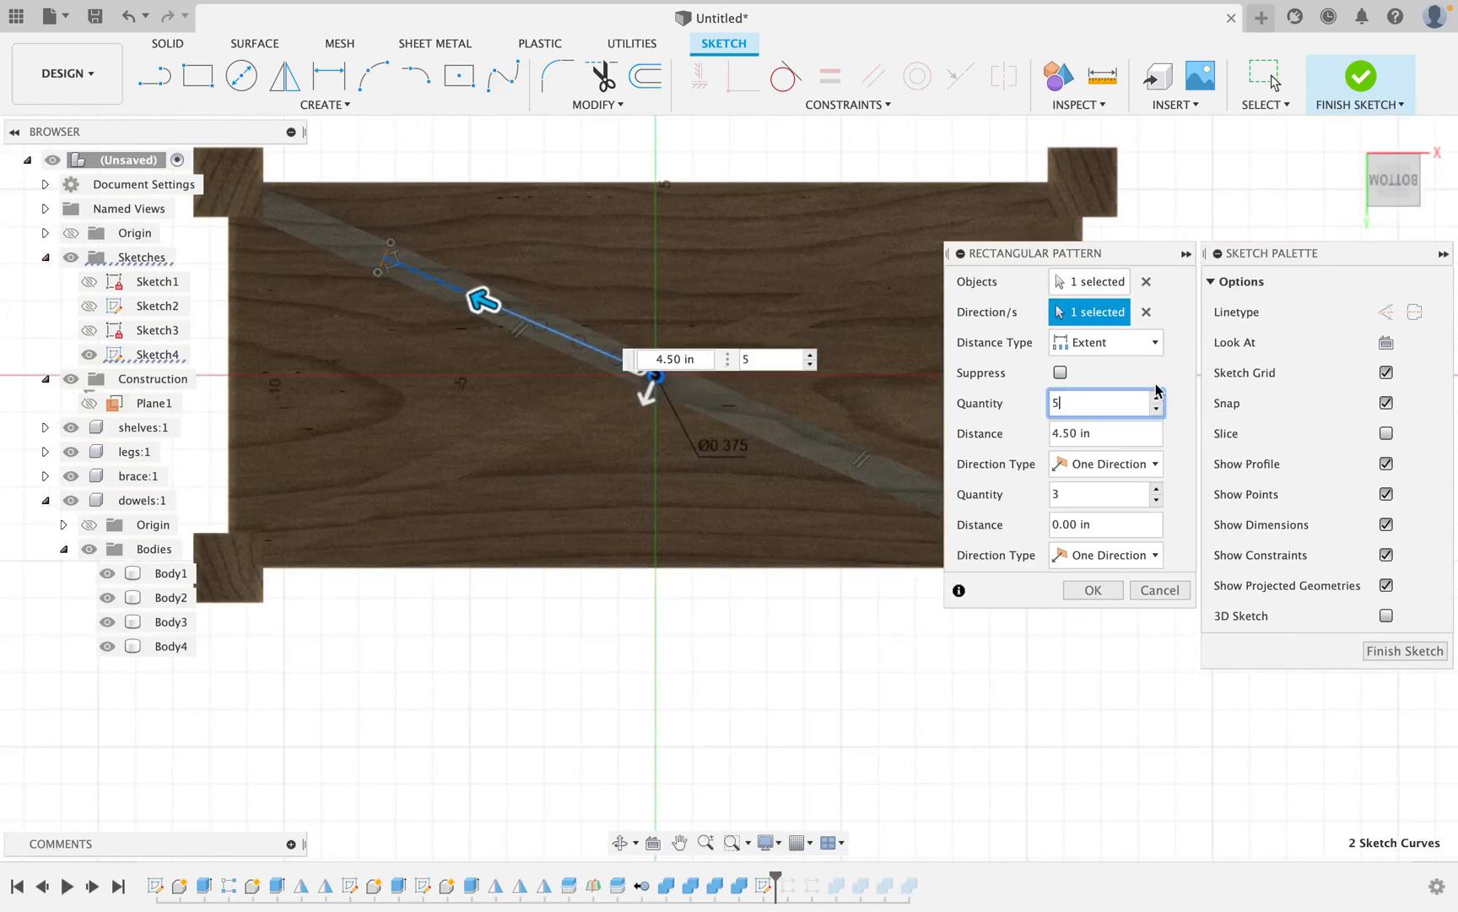
pyautogui.click(1147, 464)
pyautogui.click(1088, 511)
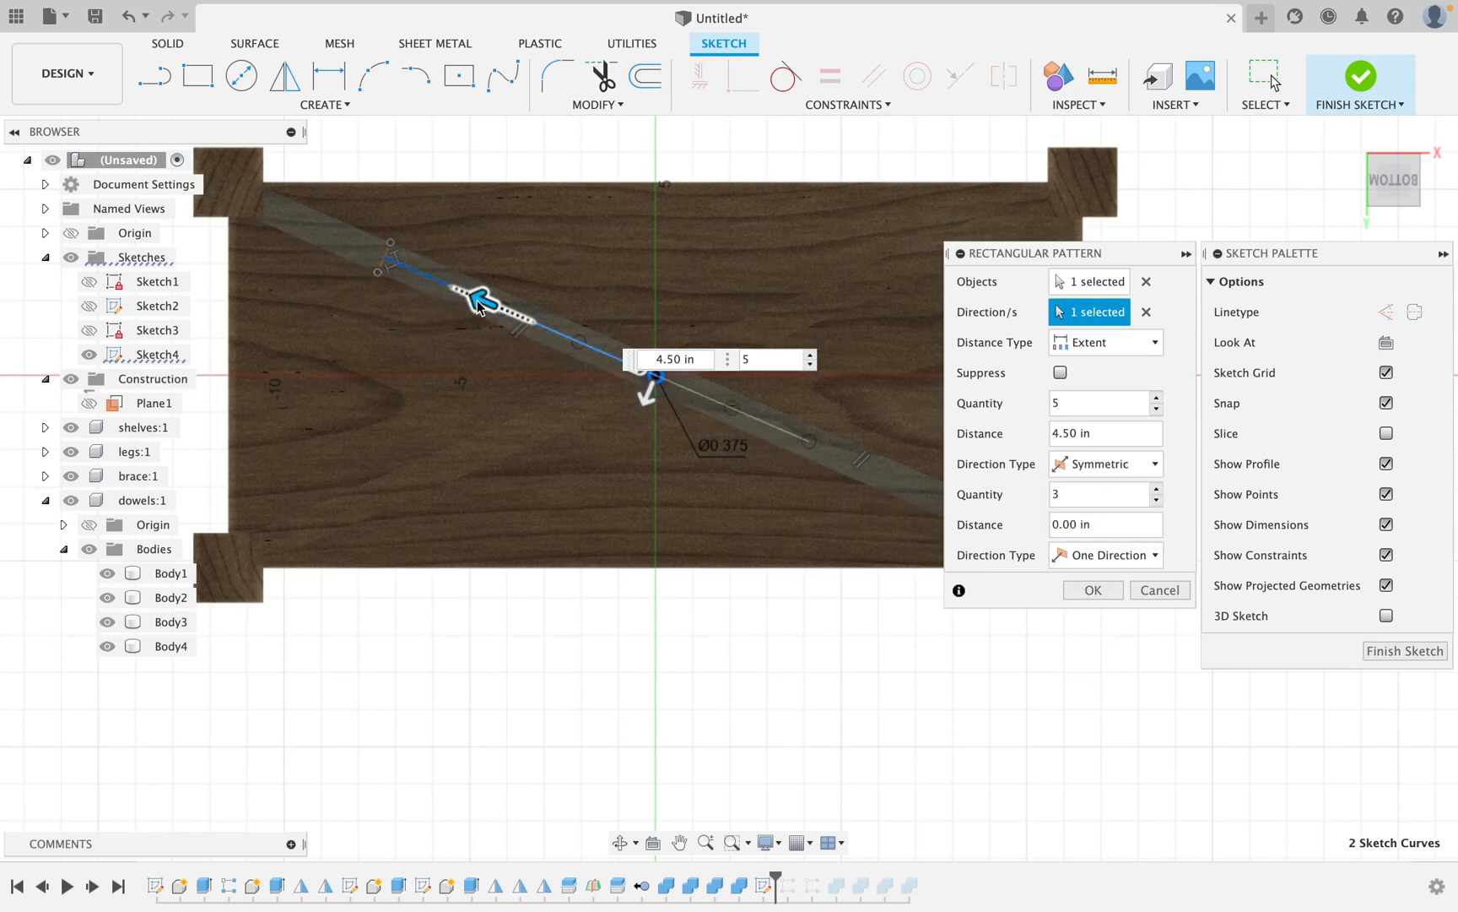
pyautogui.moveTo(477, 305); pyautogui.dragTo(314, 254)
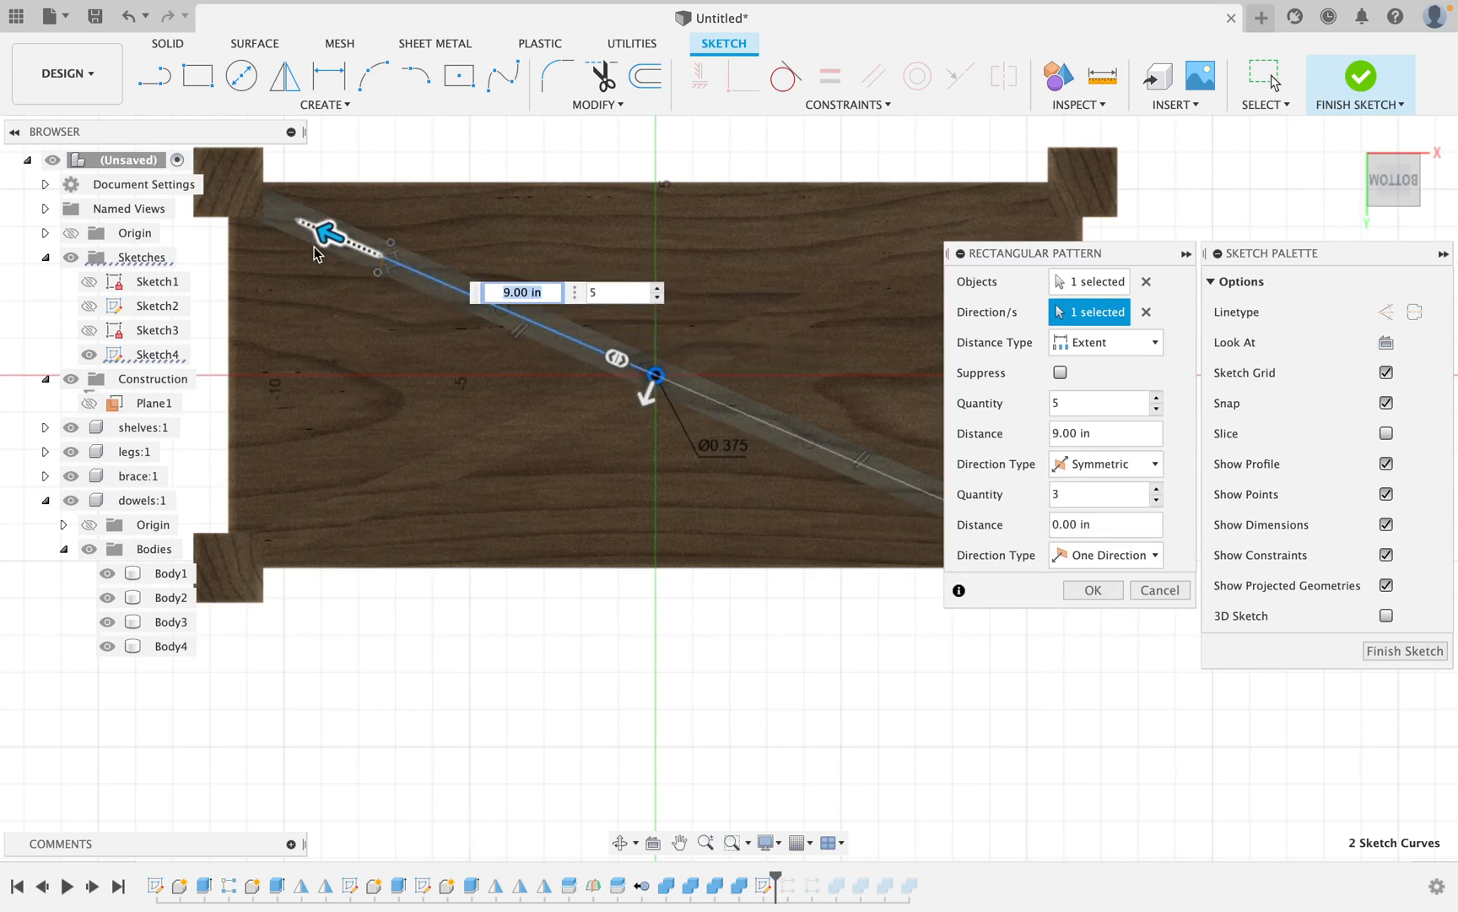
pyautogui.press('Tab')
pyautogui.scroll(-4, 423, 268)
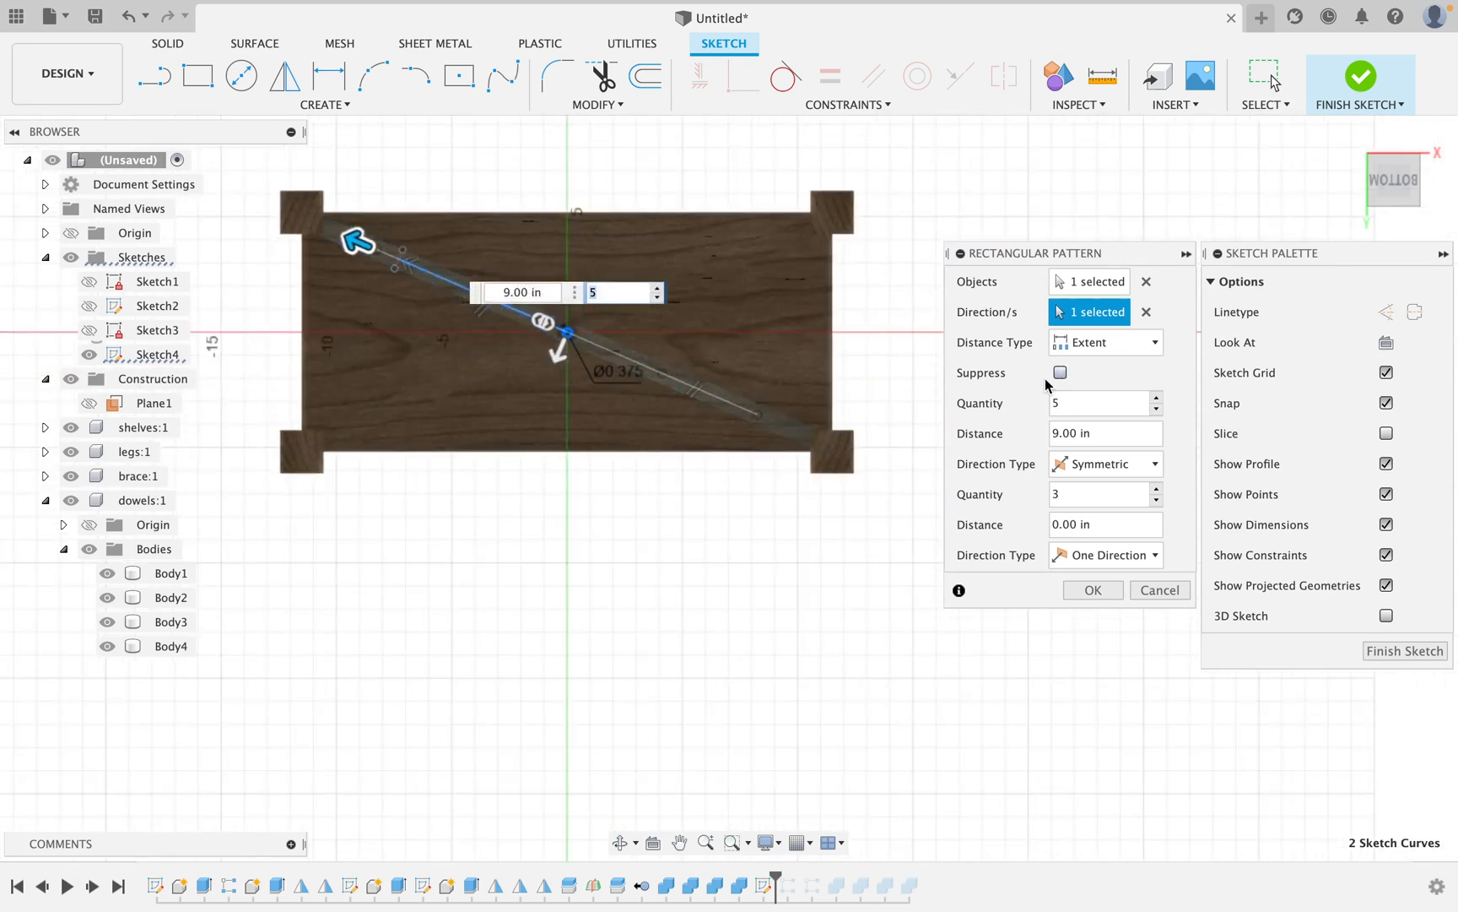
pyautogui.click(1108, 435)
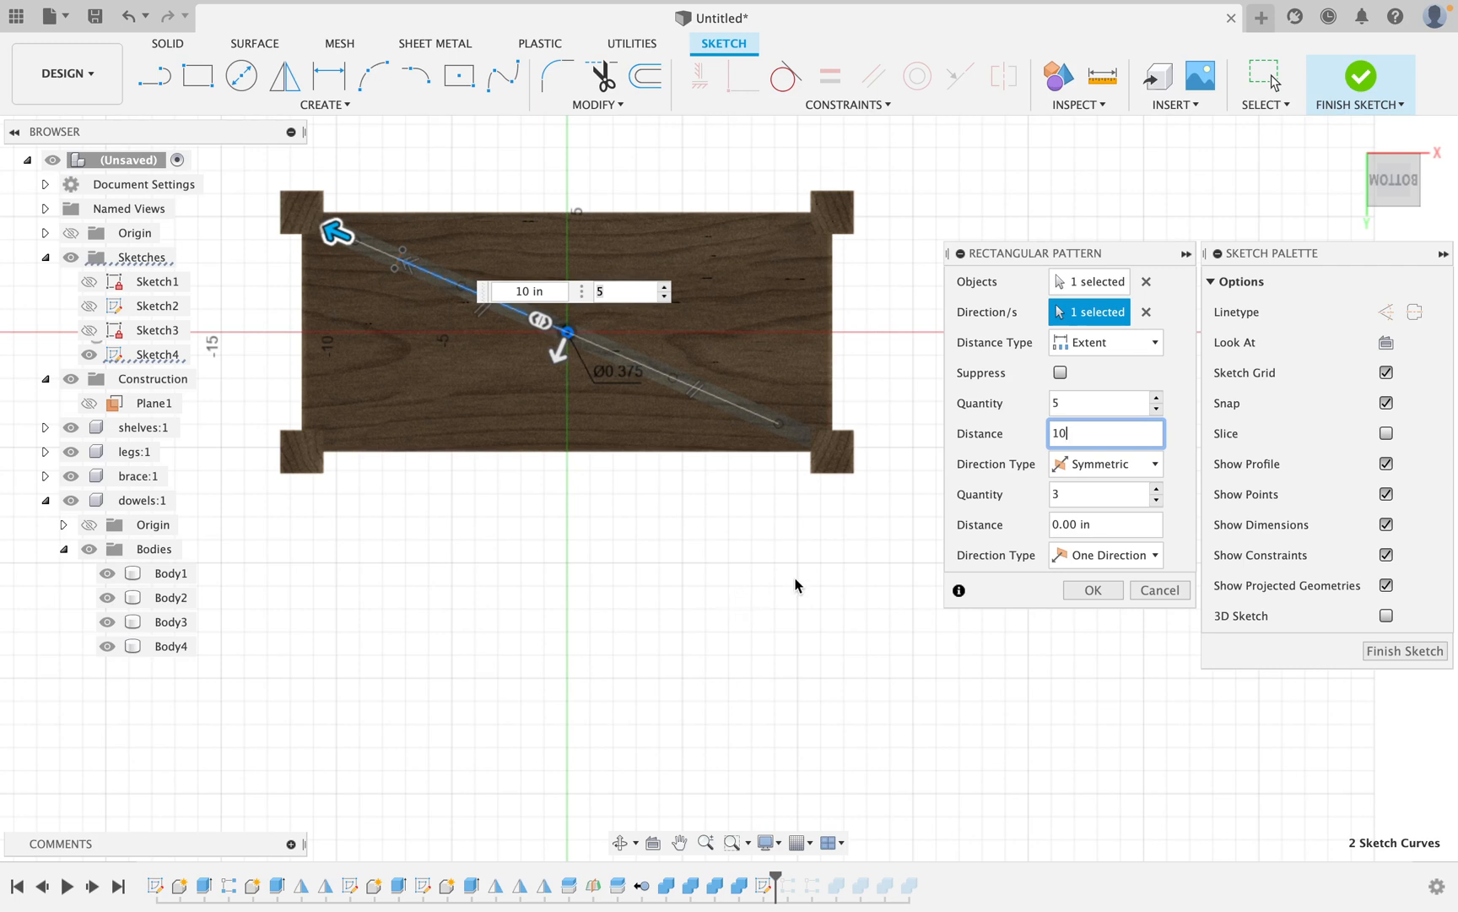
pyautogui.click(1093, 590)
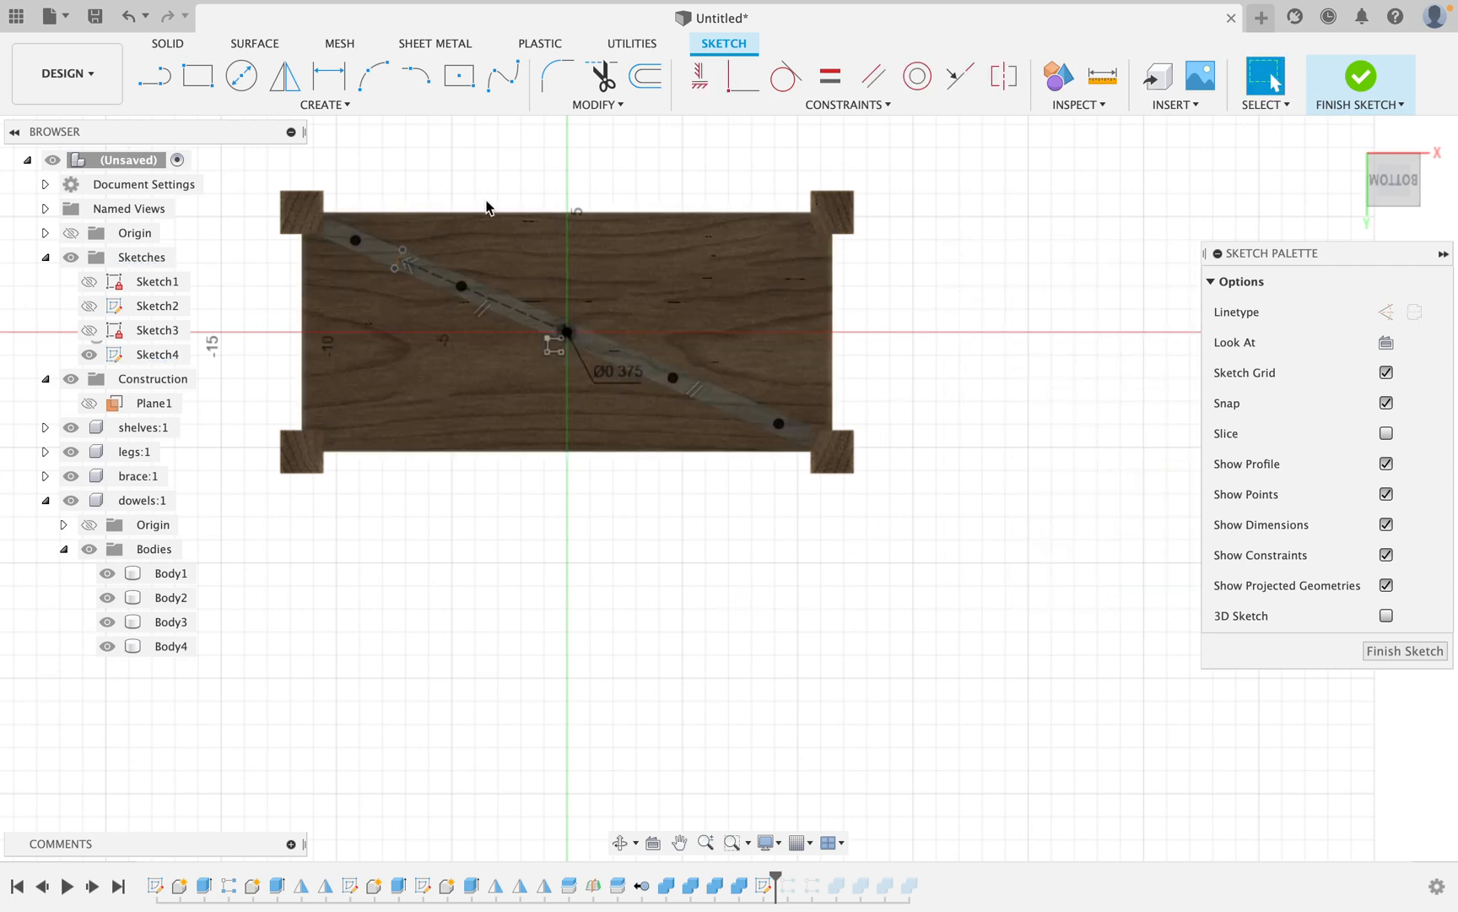
# Try deleting the centre circle at the brace crossing and finishing the sketch, and undo the deletion.
pyautogui.scroll(3, 646, 363)
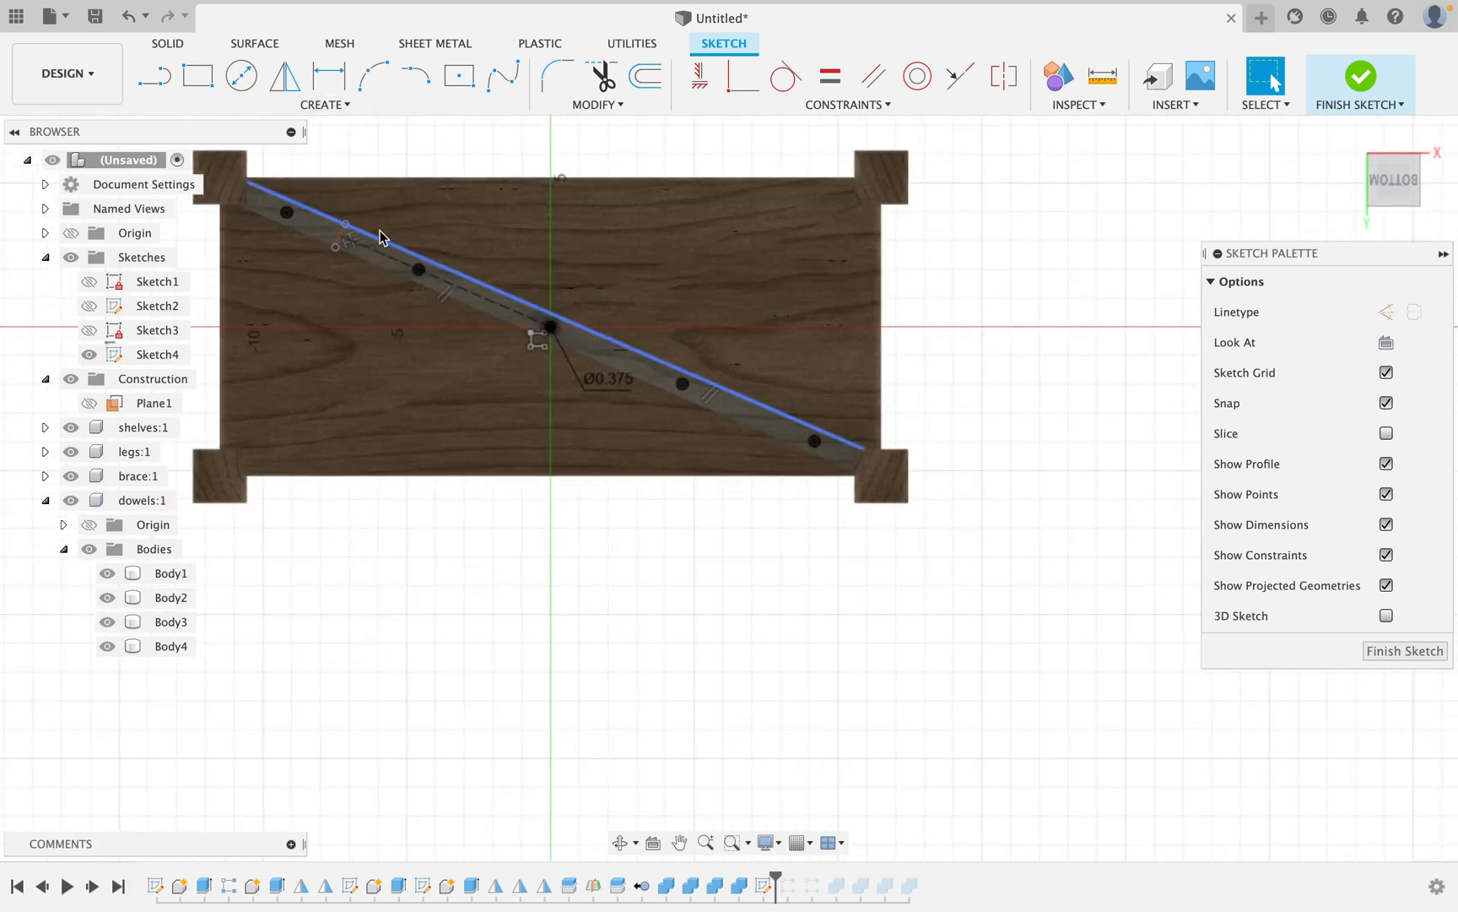
pyautogui.scroll(3, 540, 335)
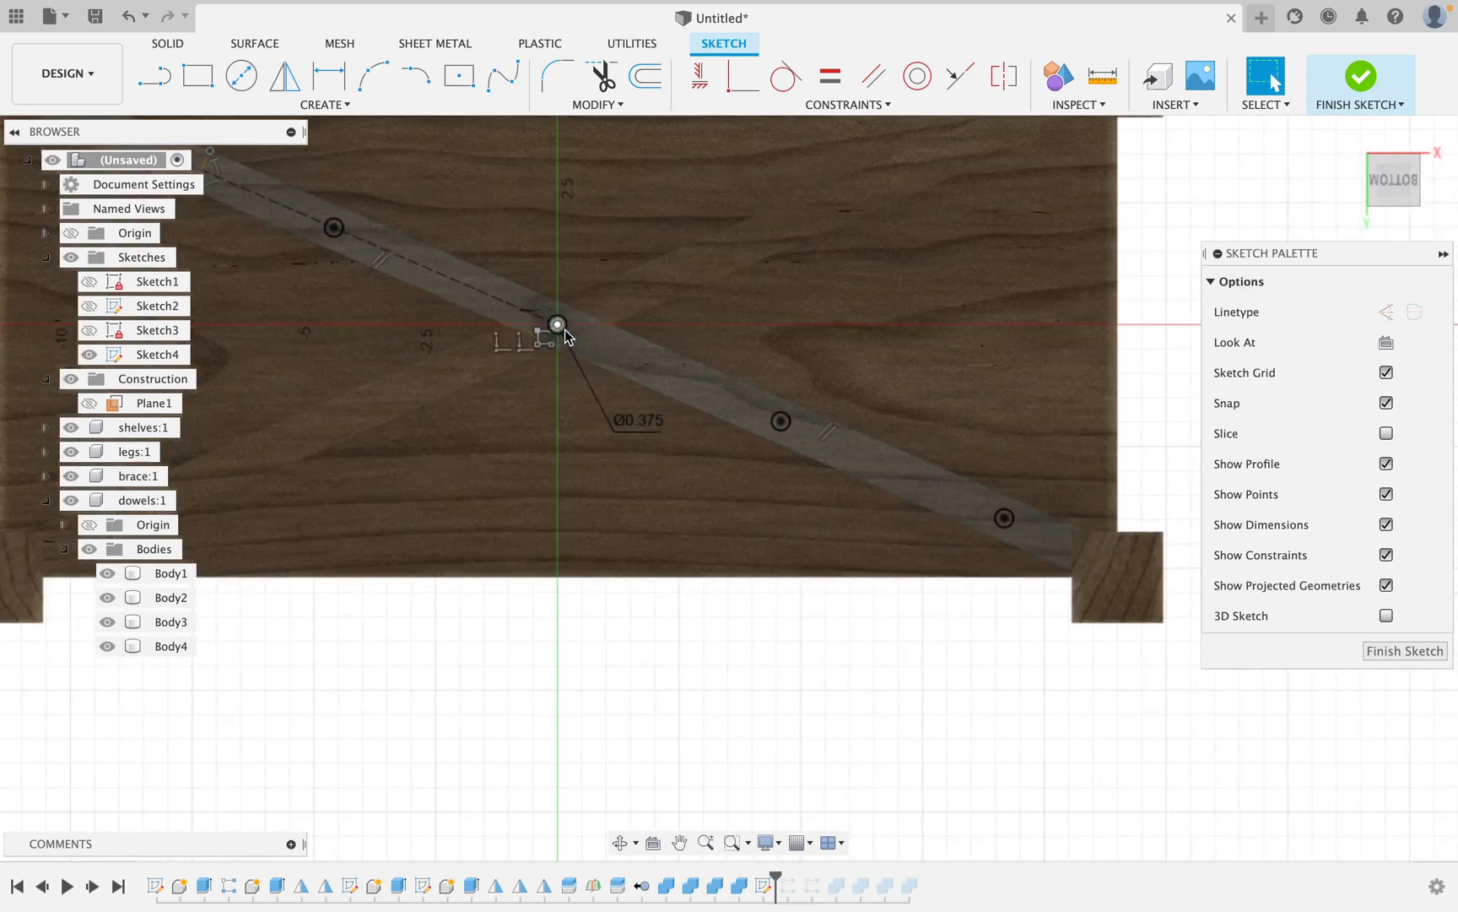
pyautogui.click(566, 335)
pyautogui.press('Escape')
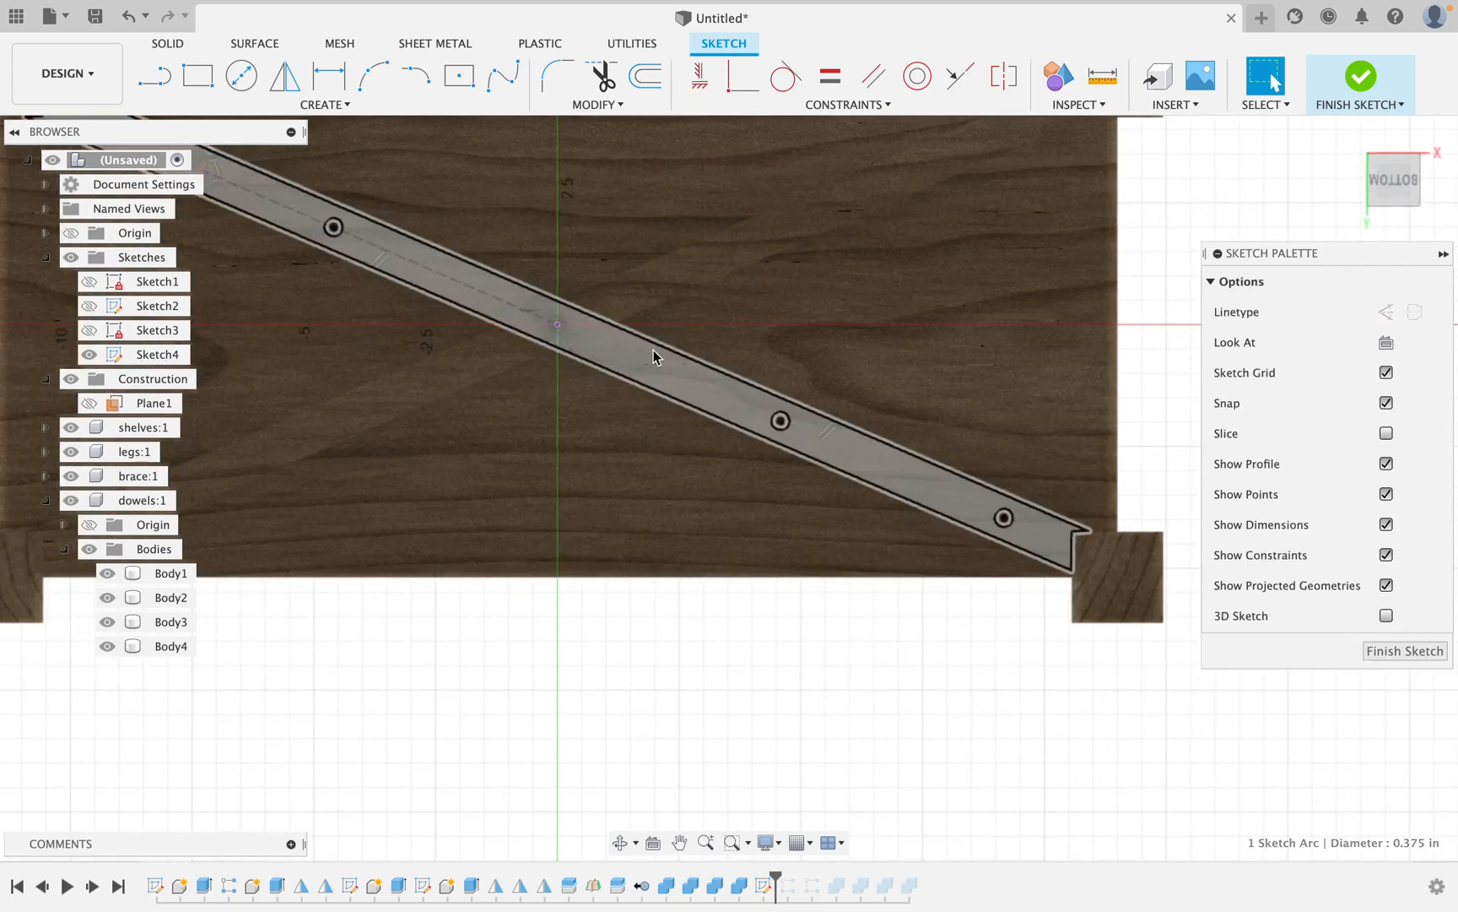
pyautogui.scroll(-5, 585, 301)
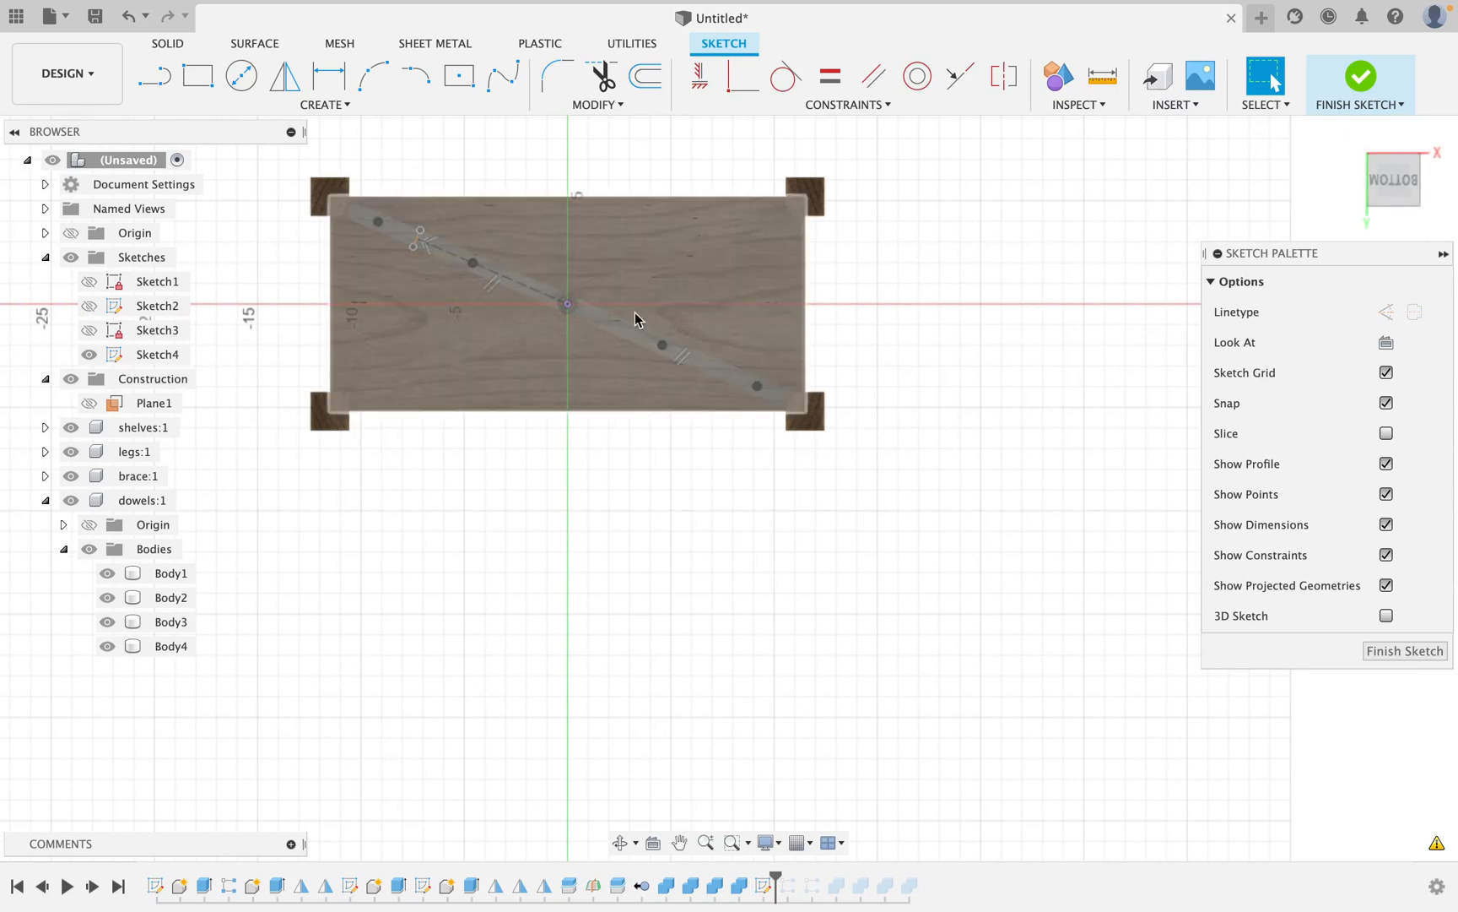
pyautogui.click(1356, 84)
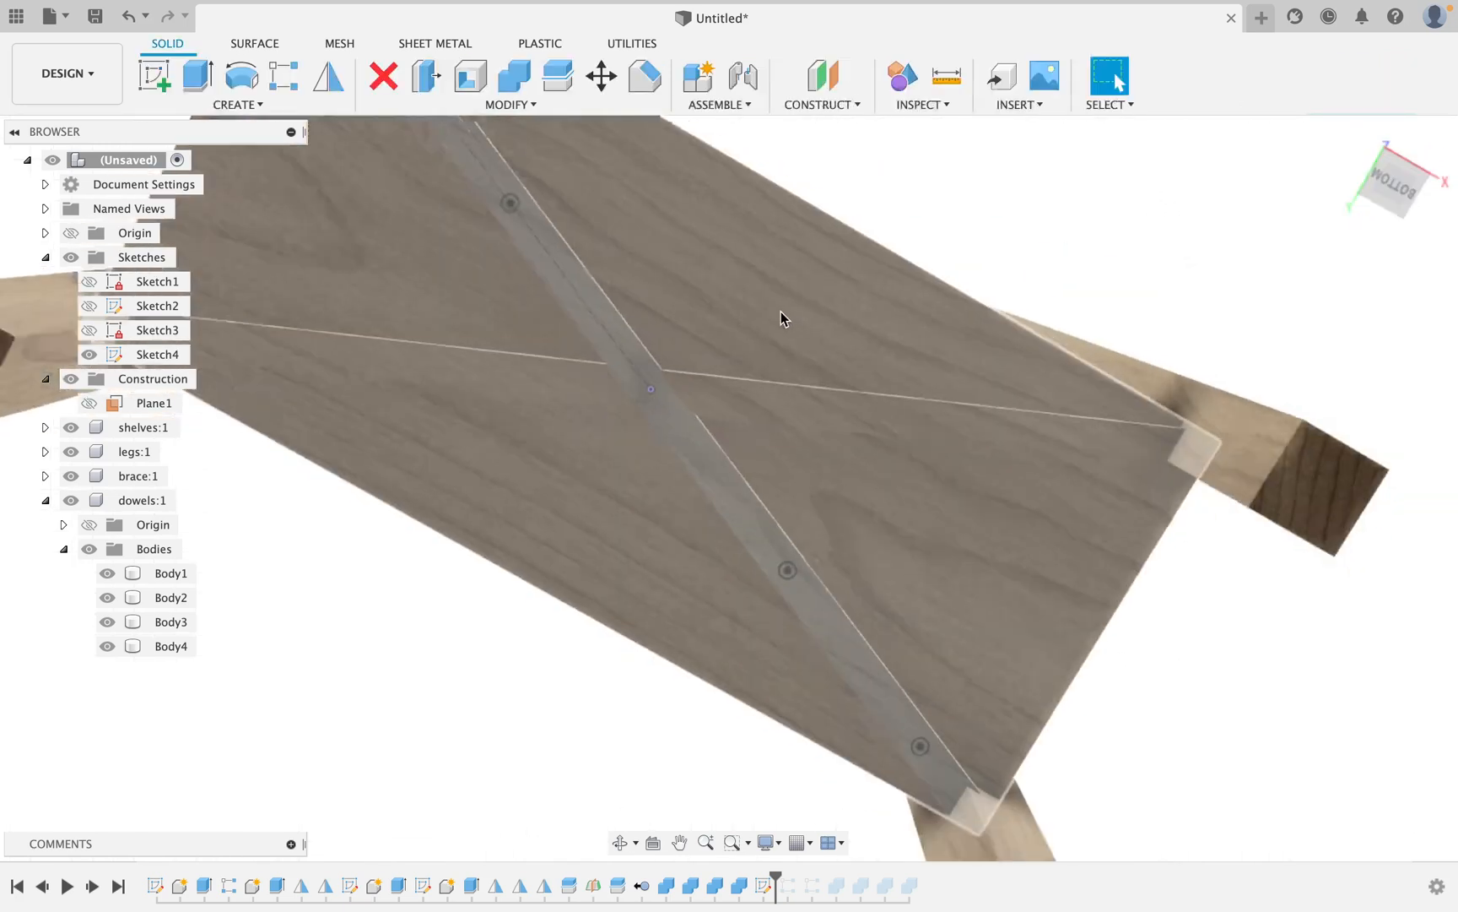
pyautogui.scroll(-5, 778, 311)
pyautogui.press('super+z')
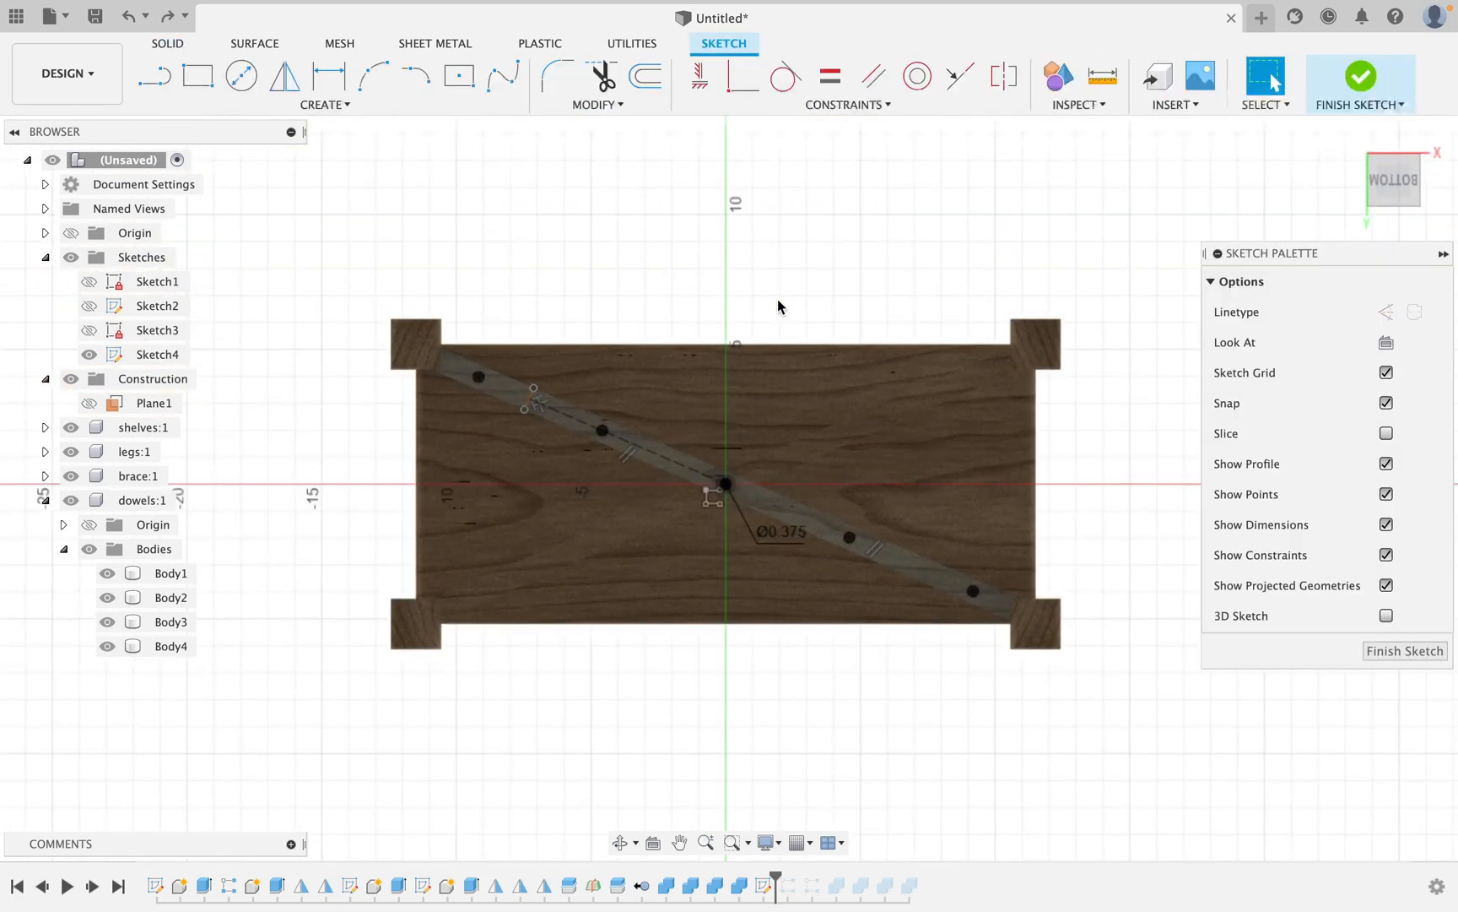
# Finish the sketch and select all five circles along the brace as profiles for an Extrude.
pyautogui.click(1358, 83)
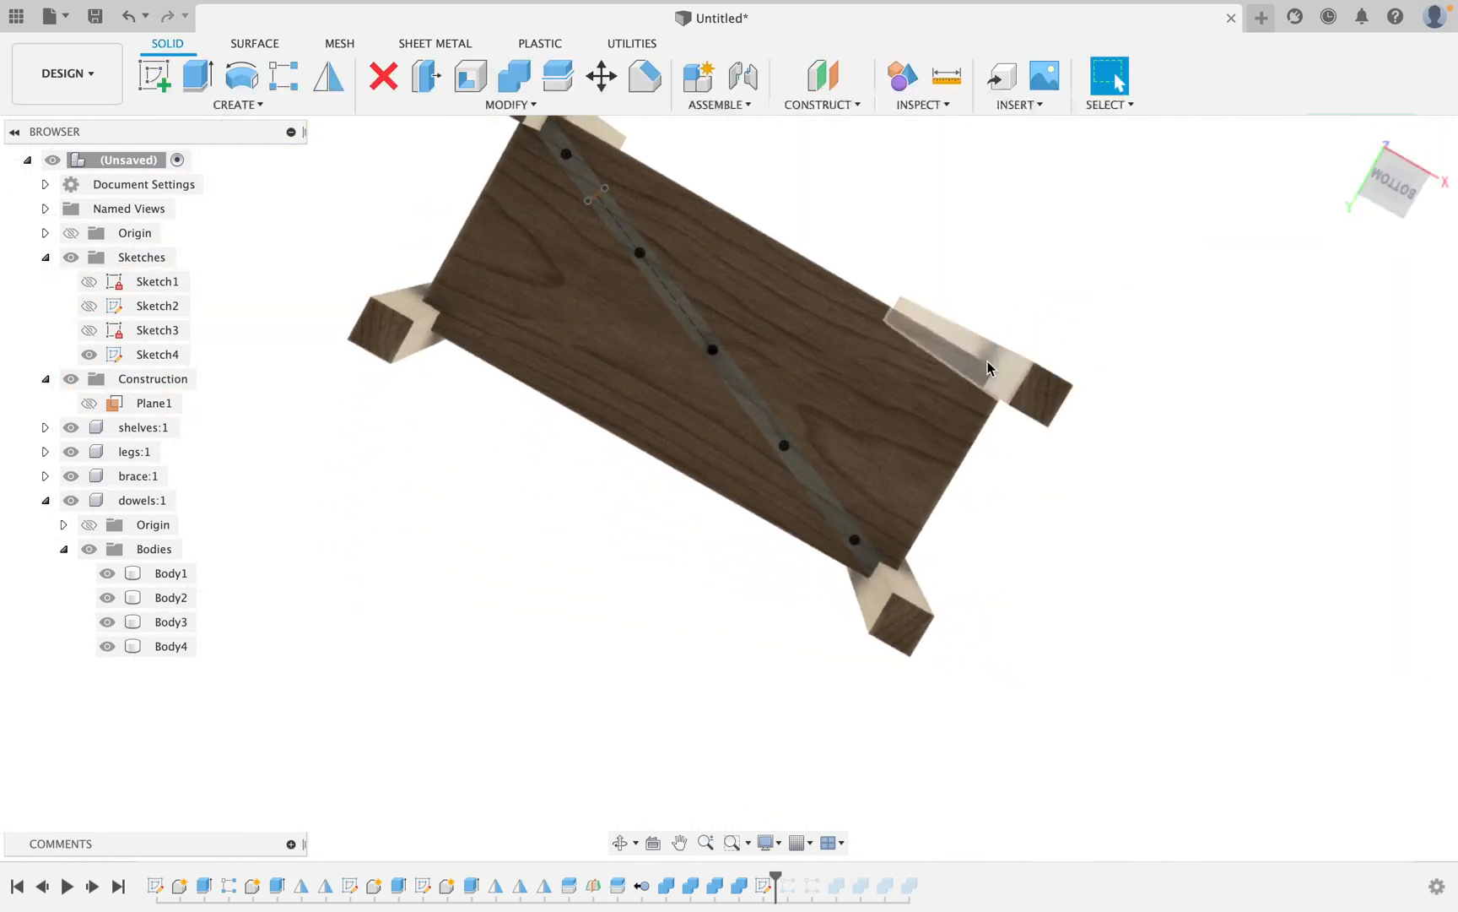
pyautogui.click(207, 76)
pyautogui.scroll(3, 559, 155)
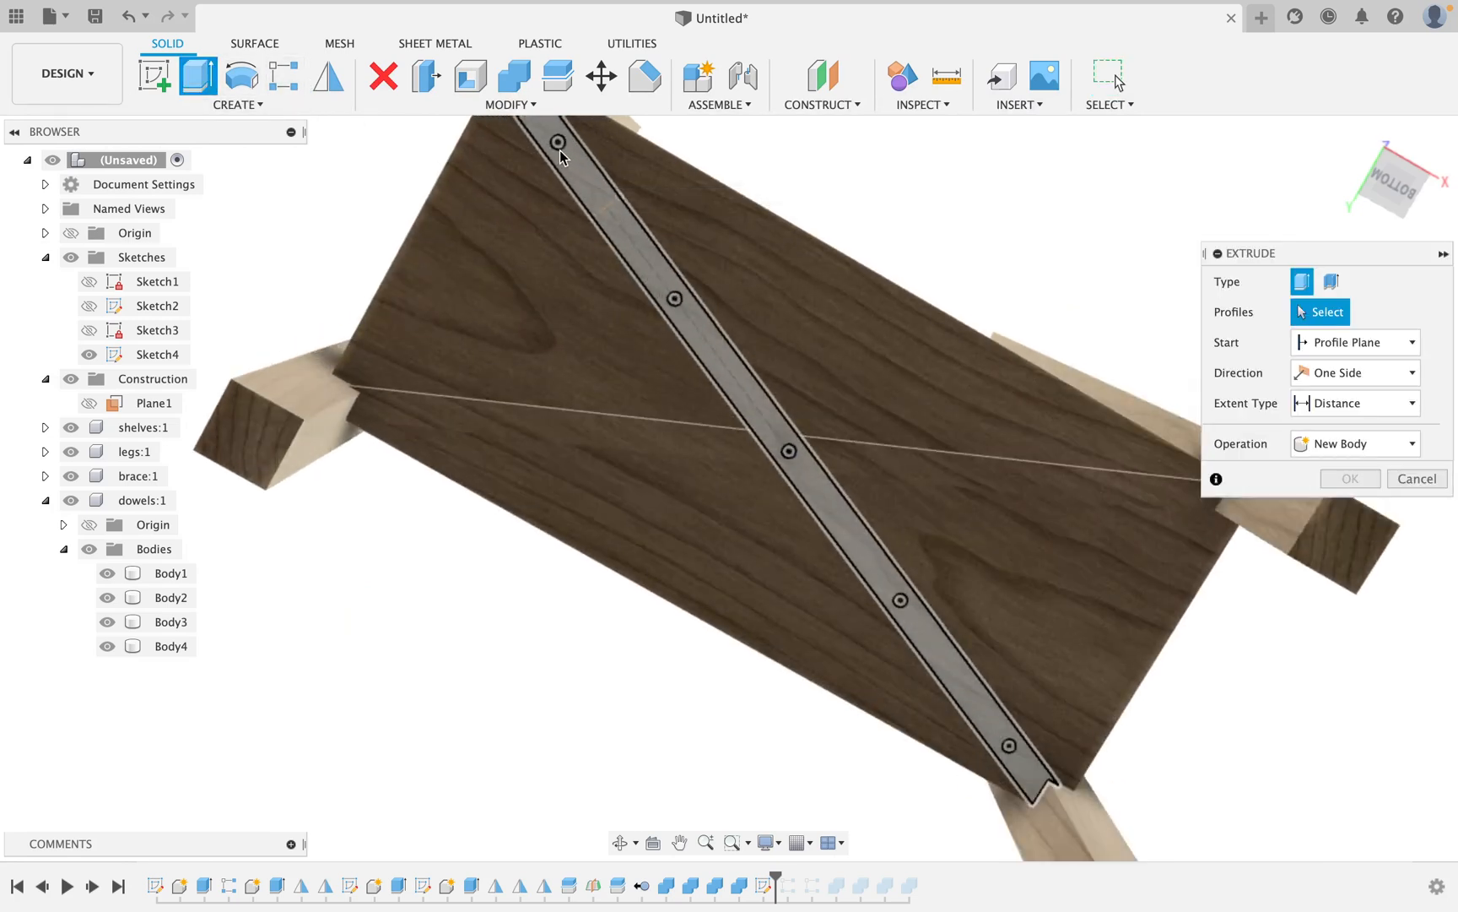
pyautogui.click(630, 262)
pyautogui.click(678, 301)
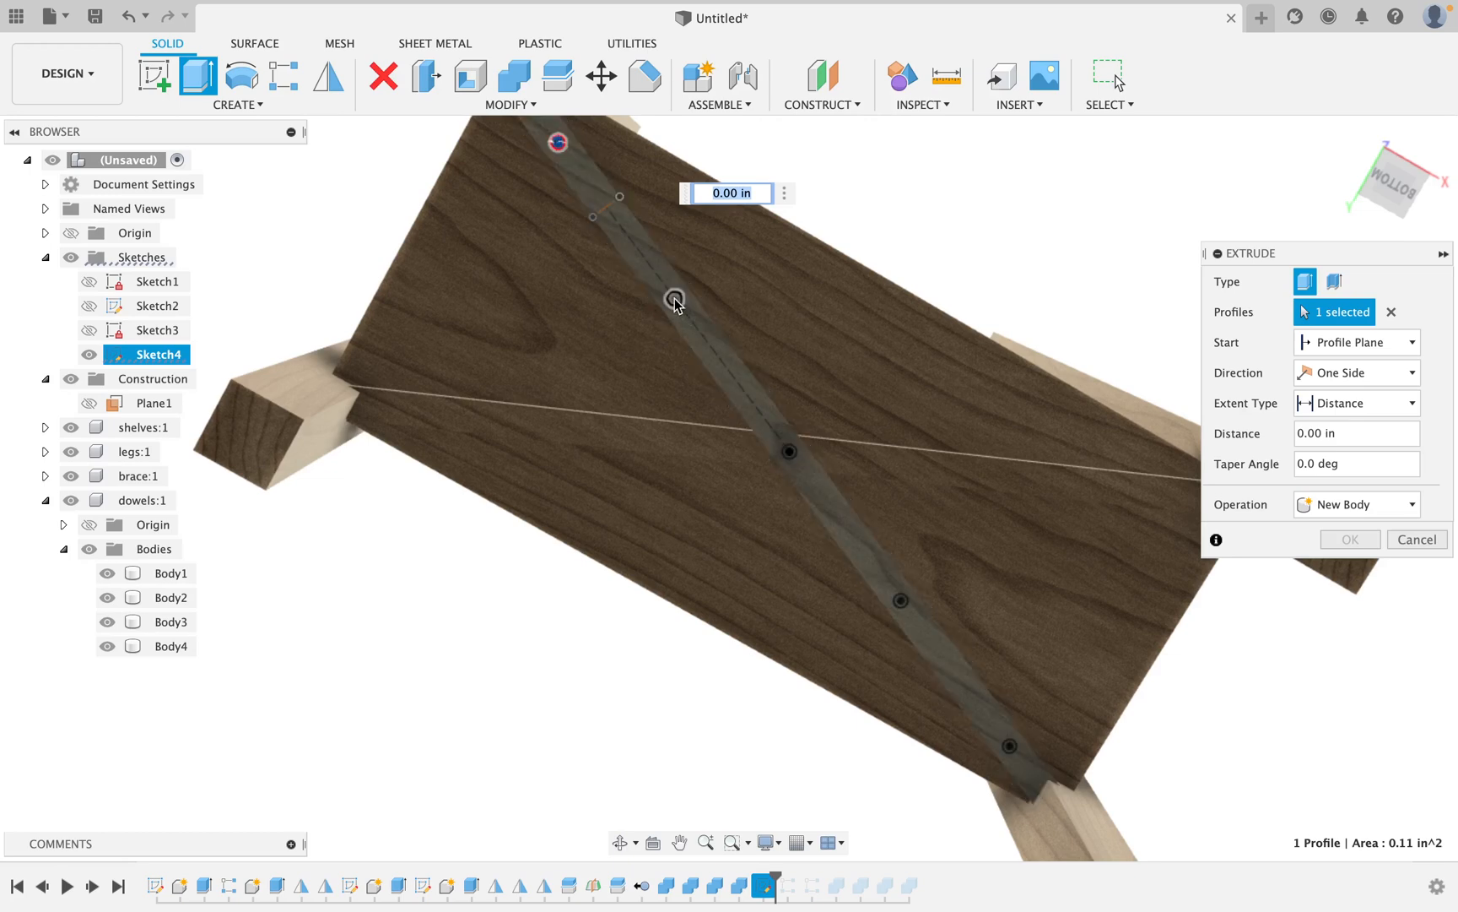
pyautogui.click(793, 453)
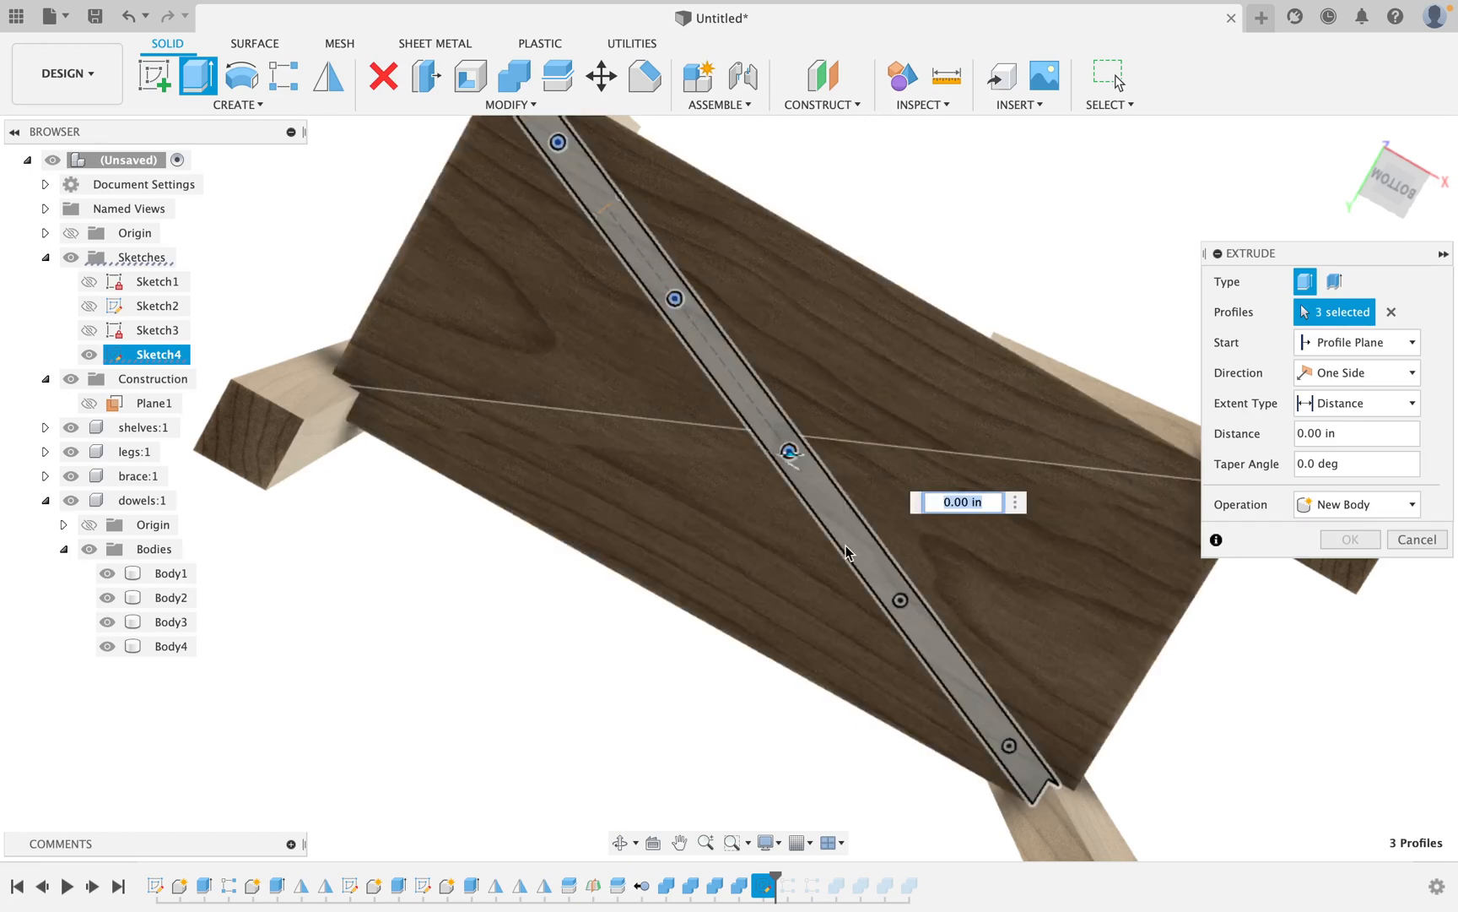
pyautogui.click(901, 600)
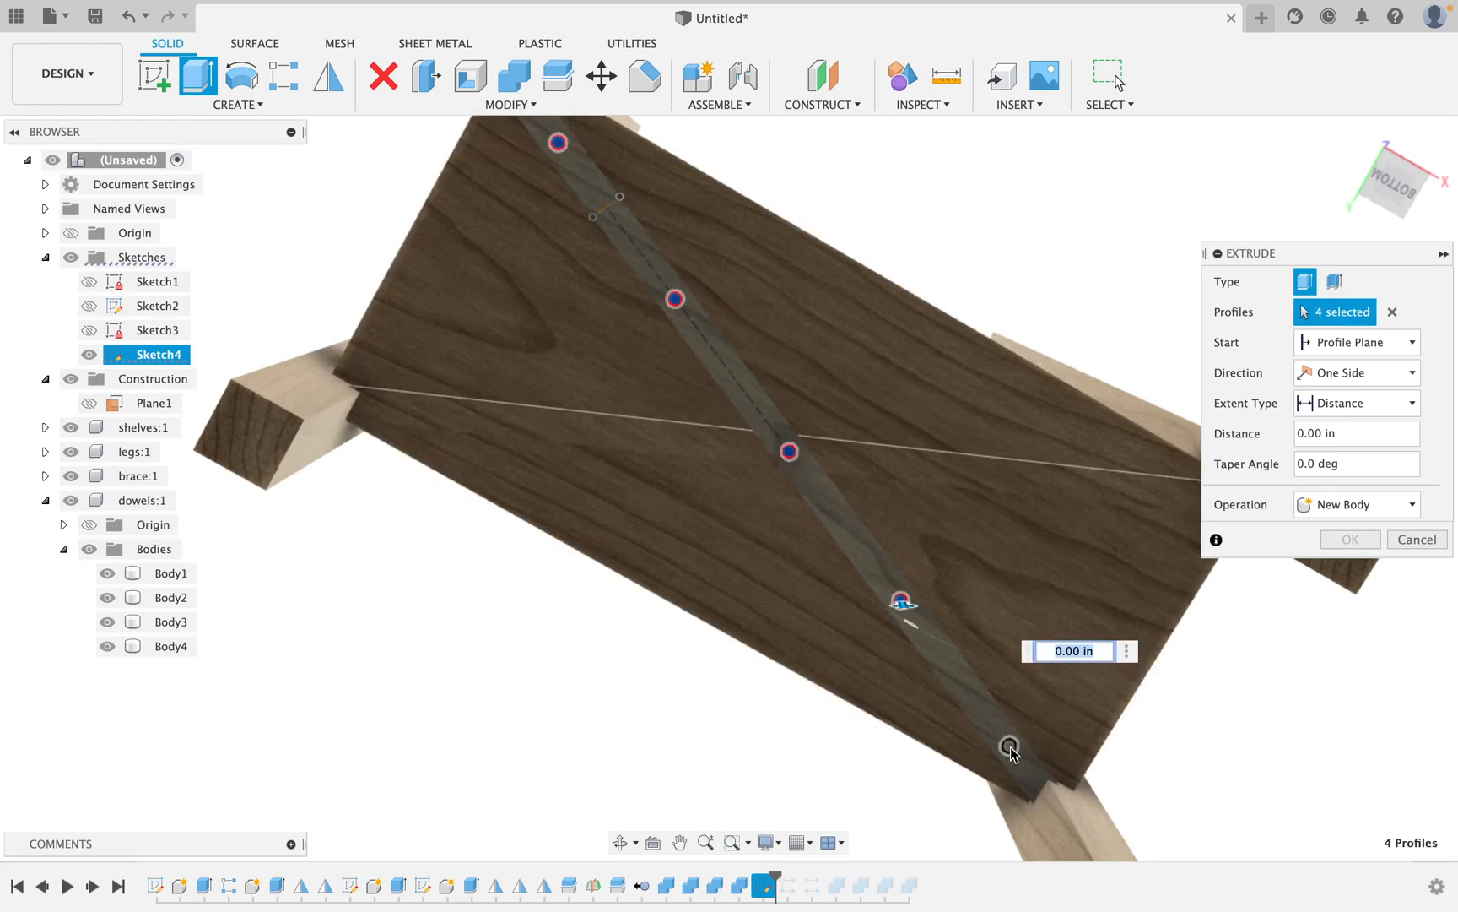
pyautogui.click(1009, 748)
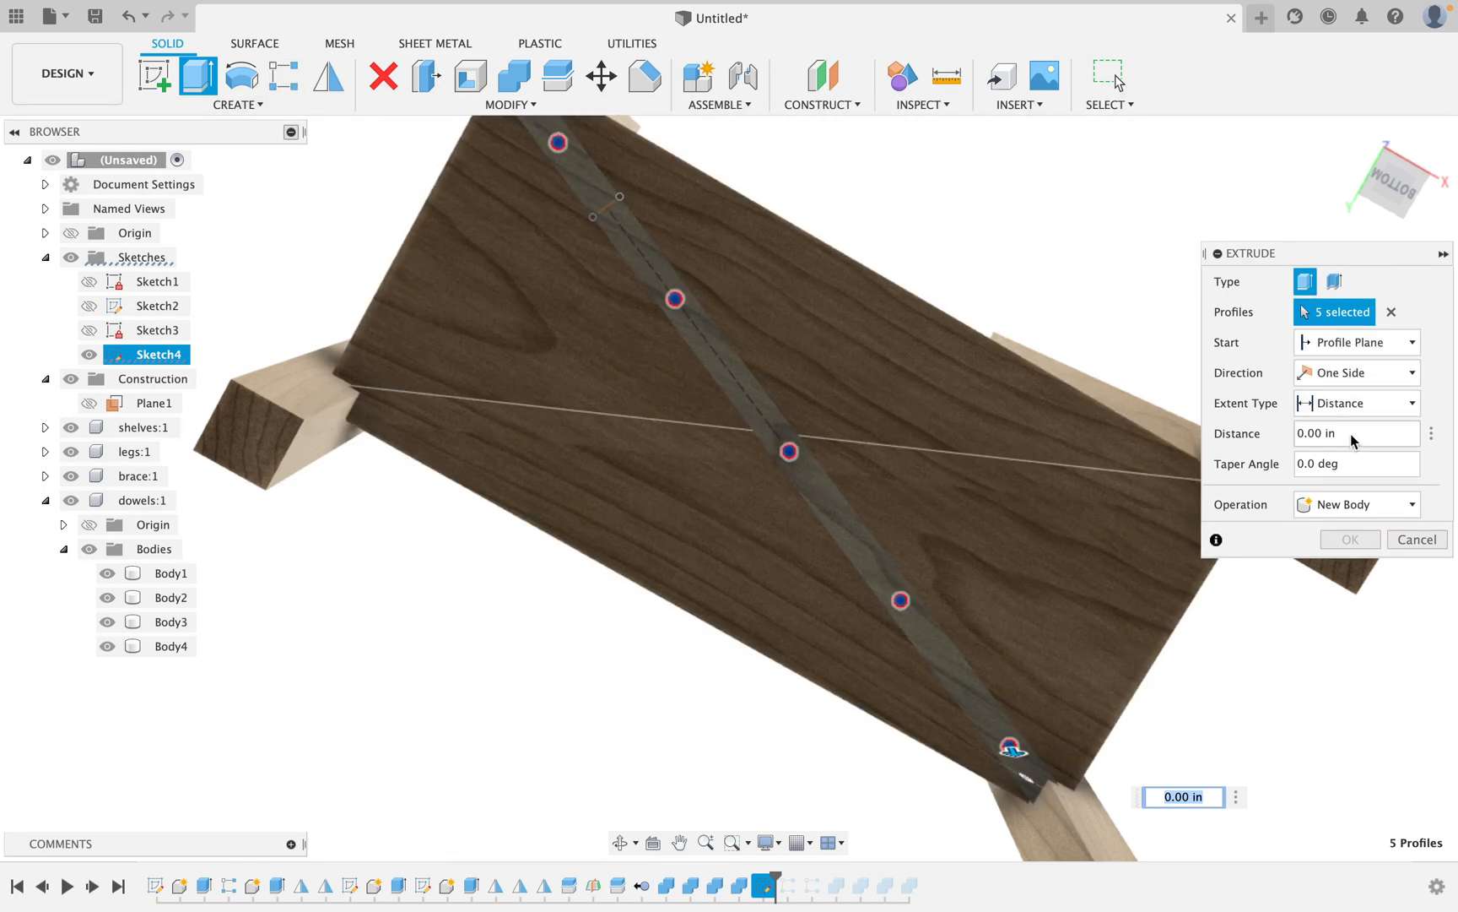
# Set the extrusion of the five circles to a 1/4 in distance, symmetric direction and New Component operation.
pyautogui.moveTo(1354, 436); pyautogui.dragTo(1281, 433)
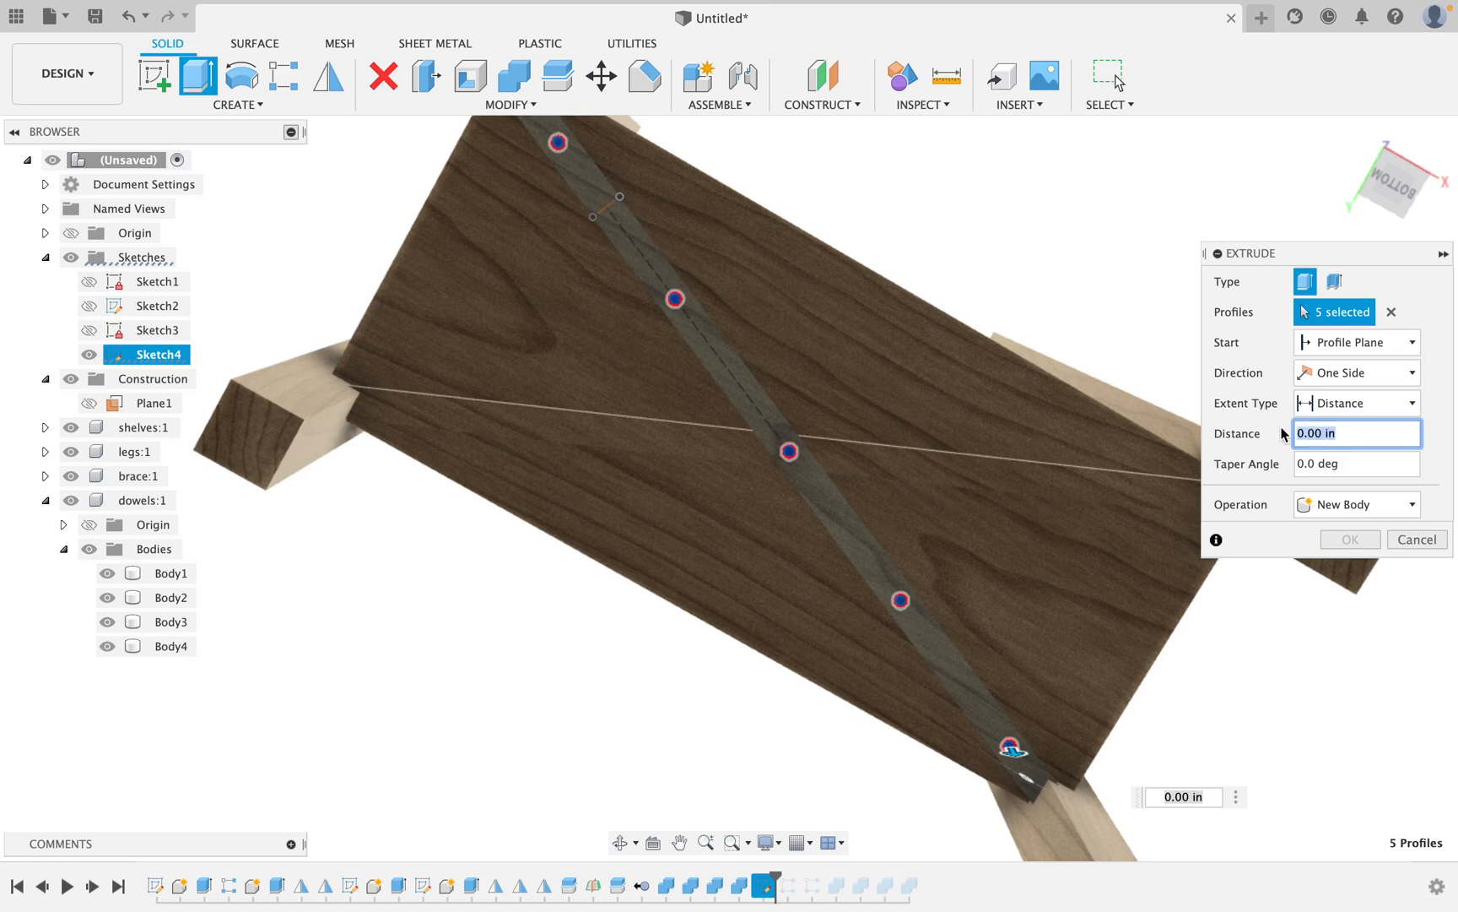
pyautogui.write('1/4')
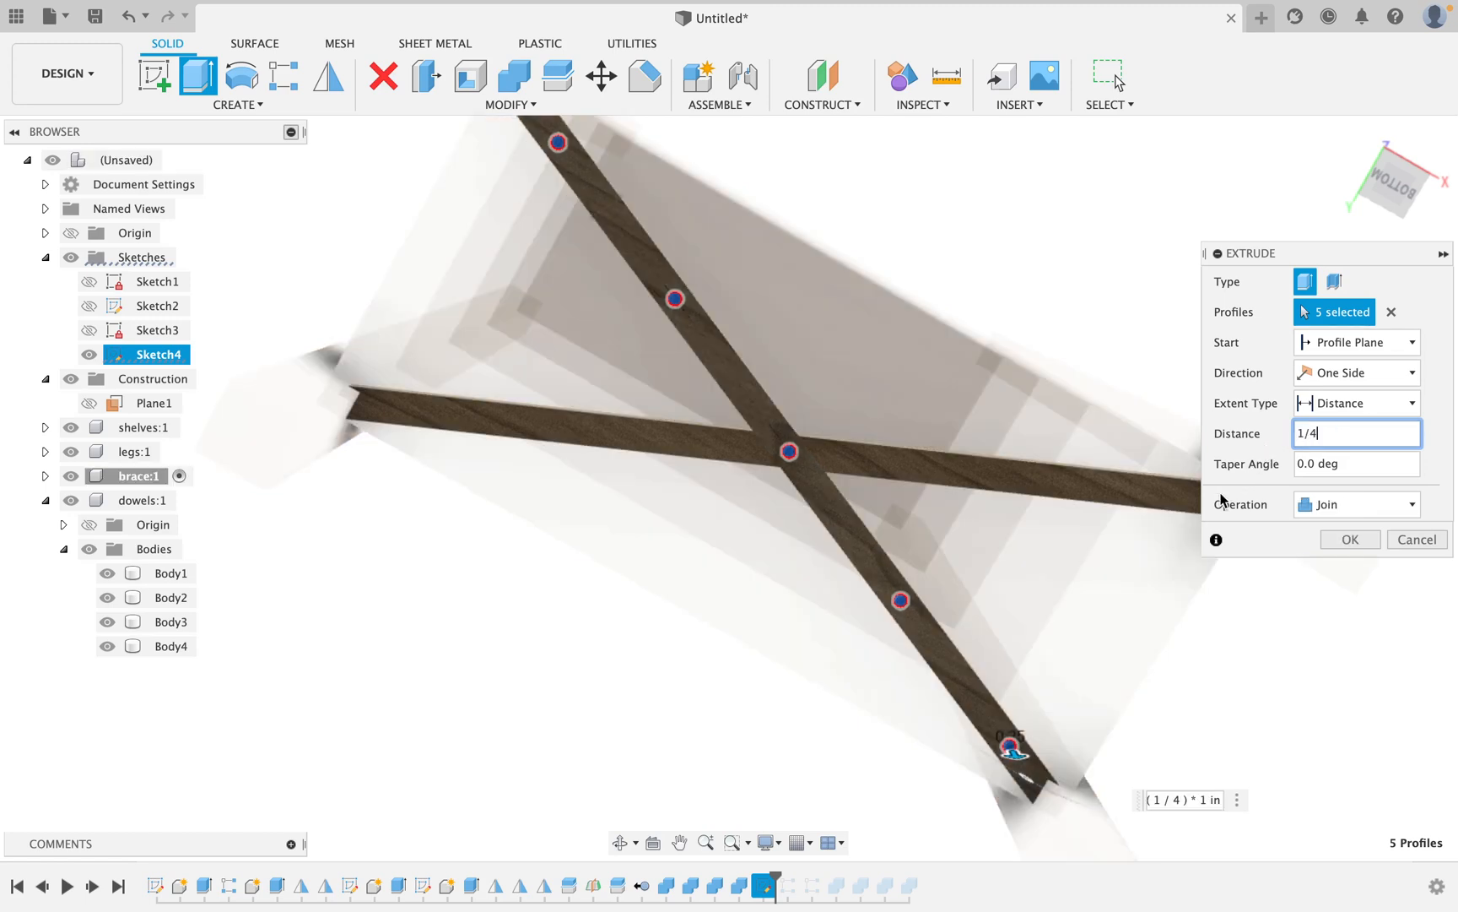
pyautogui.click(1378, 375)
pyautogui.click(1369, 442)
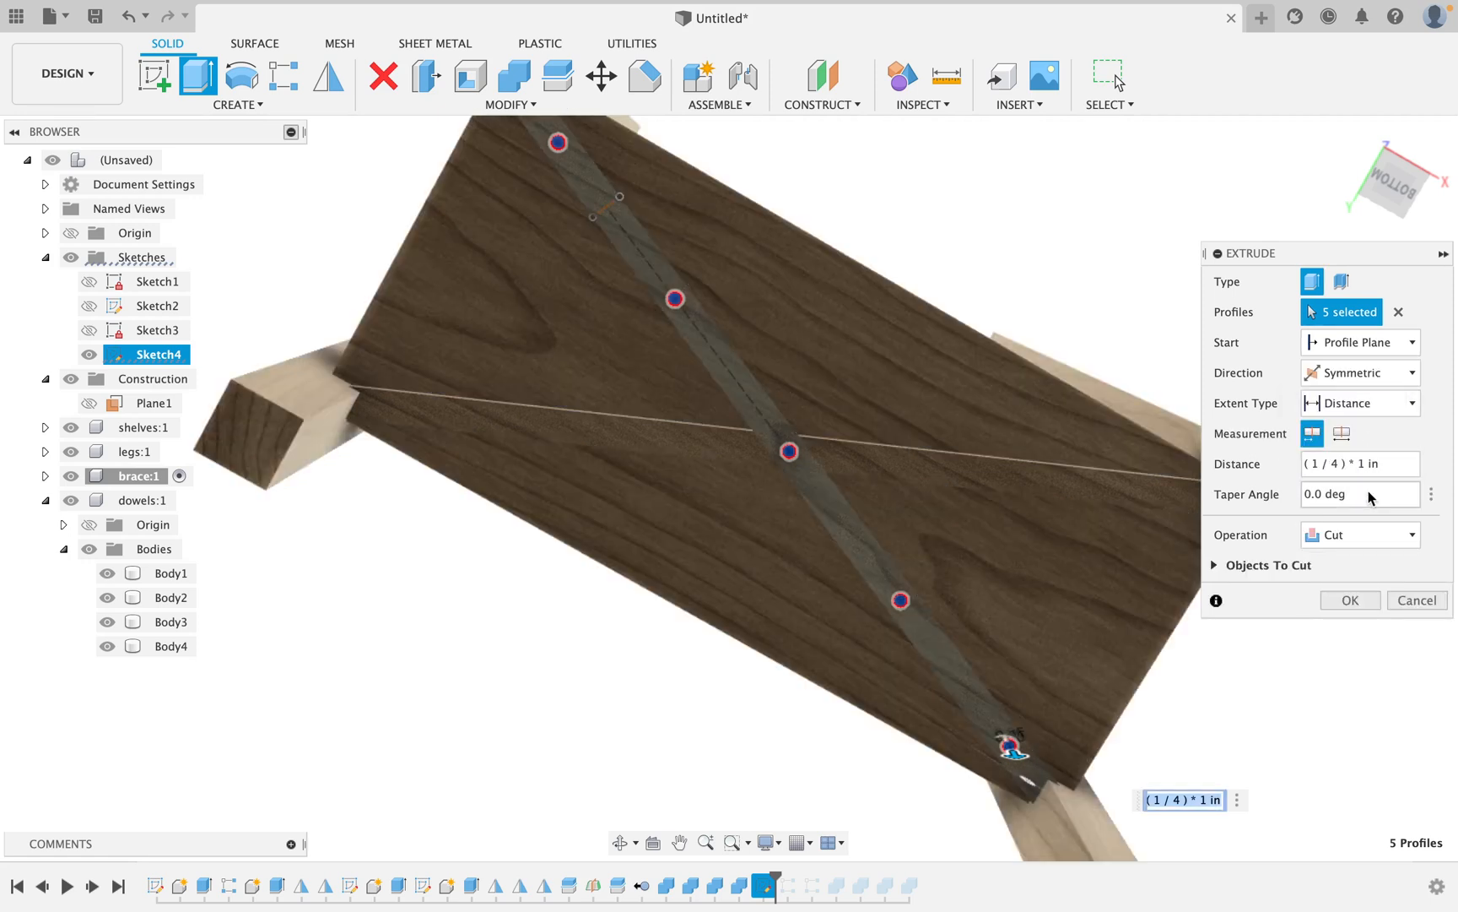
pyautogui.click(1376, 535)
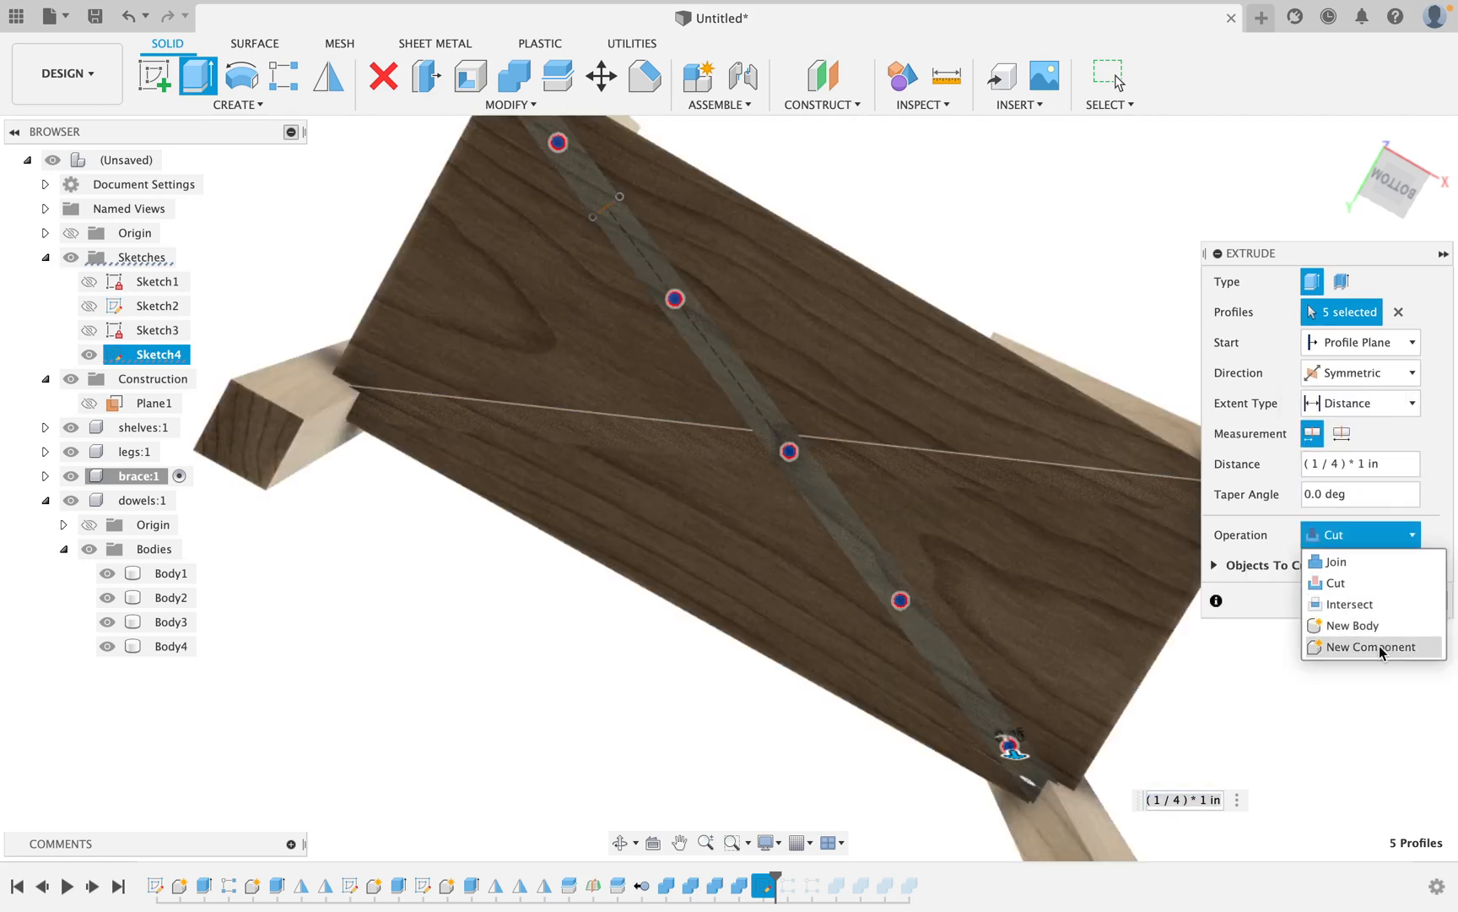
pyautogui.click(1381, 647)
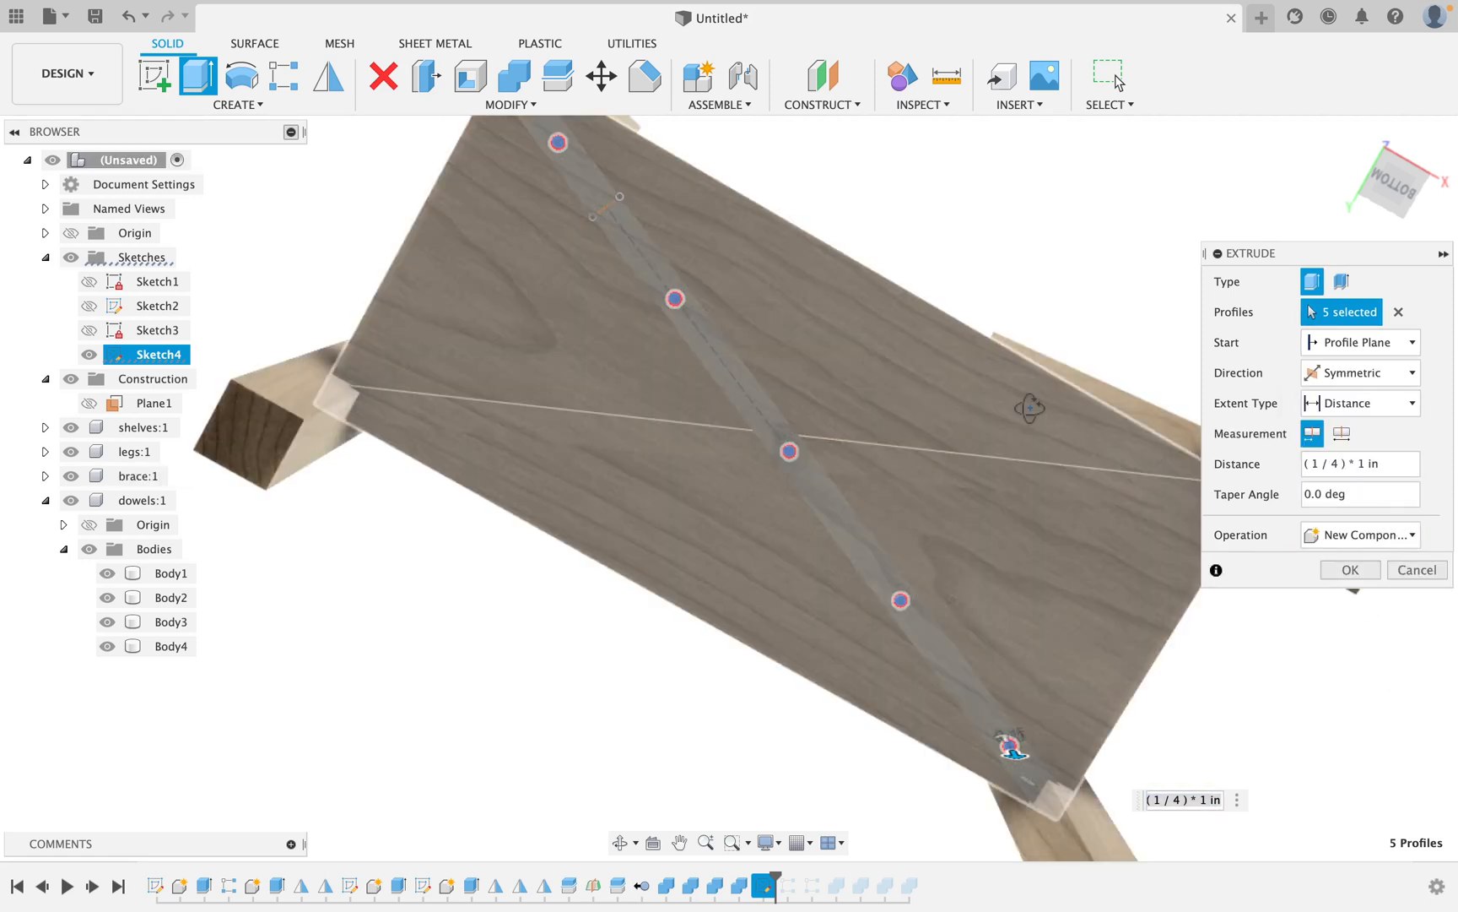
pyautogui.moveTo(1028, 409)
pyautogui.keyDown('shift'); pyautogui.mouseDown(button='middle')
pyautogui.moveTo(1003, 500)
pyautogui.moveTo(972, 439)
pyautogui.moveTo(961, 459)
pyautogui.moveTo(1119, 512)
pyautogui.mouseUp(button='middle'); pyautogui.keyUp('shift')
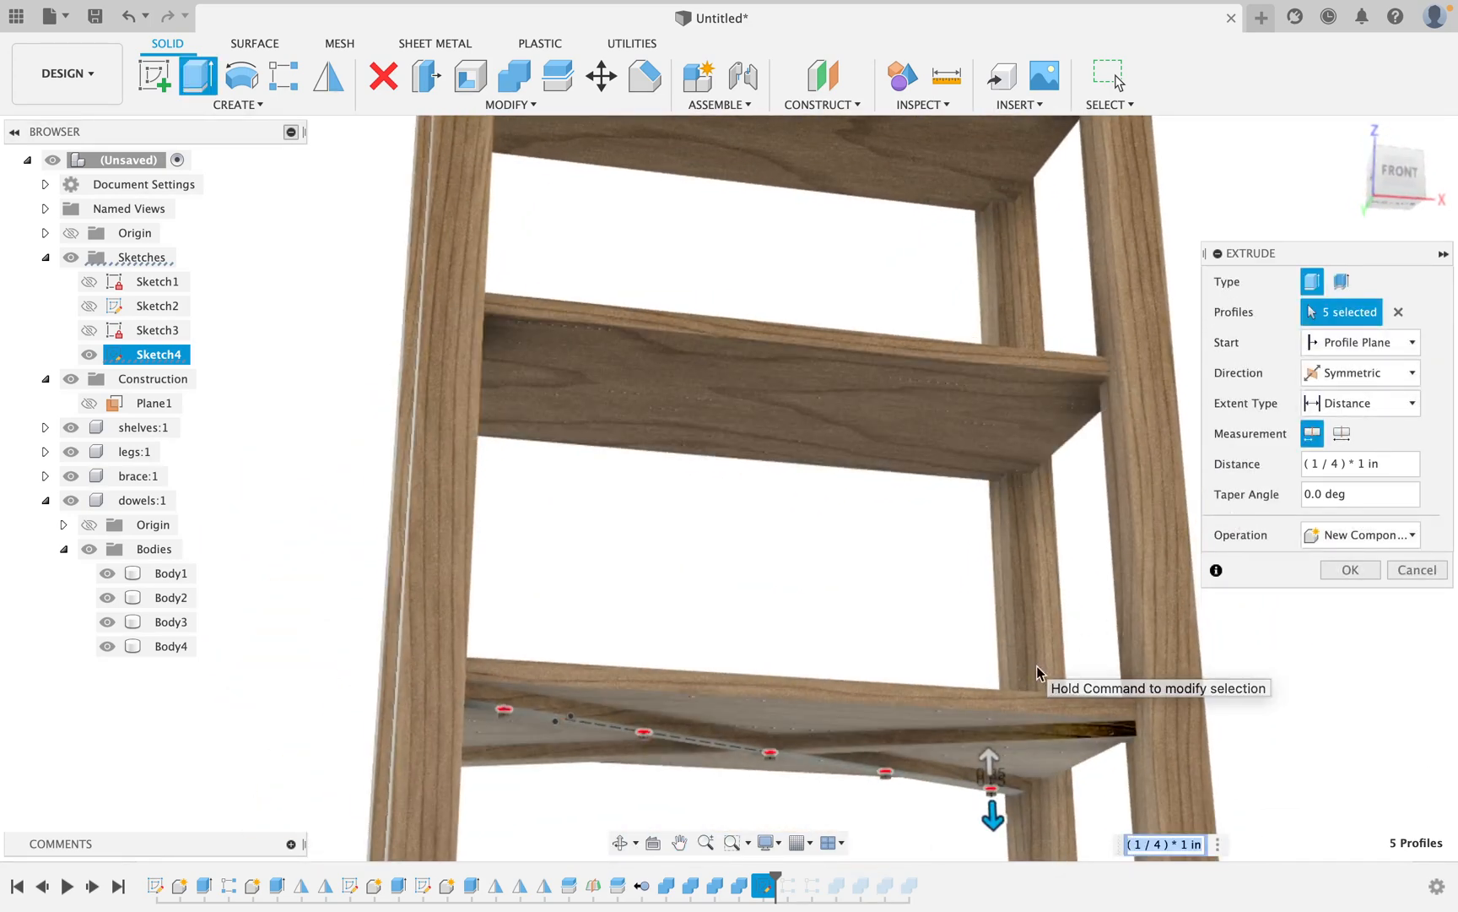
pyautogui.keyDown('shift'); pyautogui.moveTo(1013, 679); pyautogui.dragTo(1013, 713, button='middle'); pyautogui.keyUp('shift')
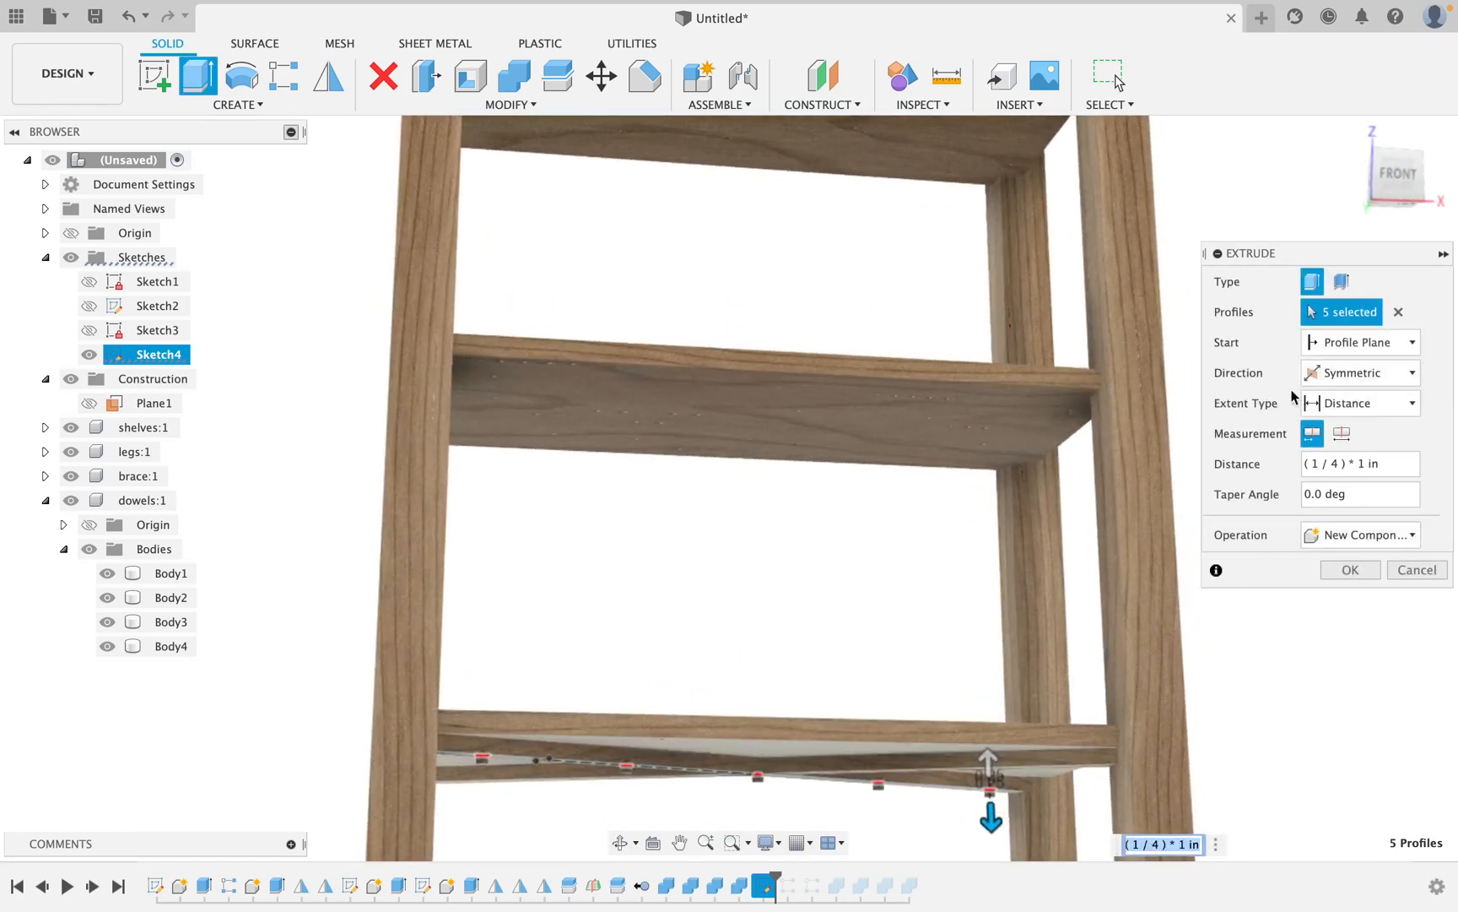
# Start the extrusion from the lowest shelf's underside, create it, and briefly hide the brace component to check the dowels.
pyautogui.click(1345, 341)
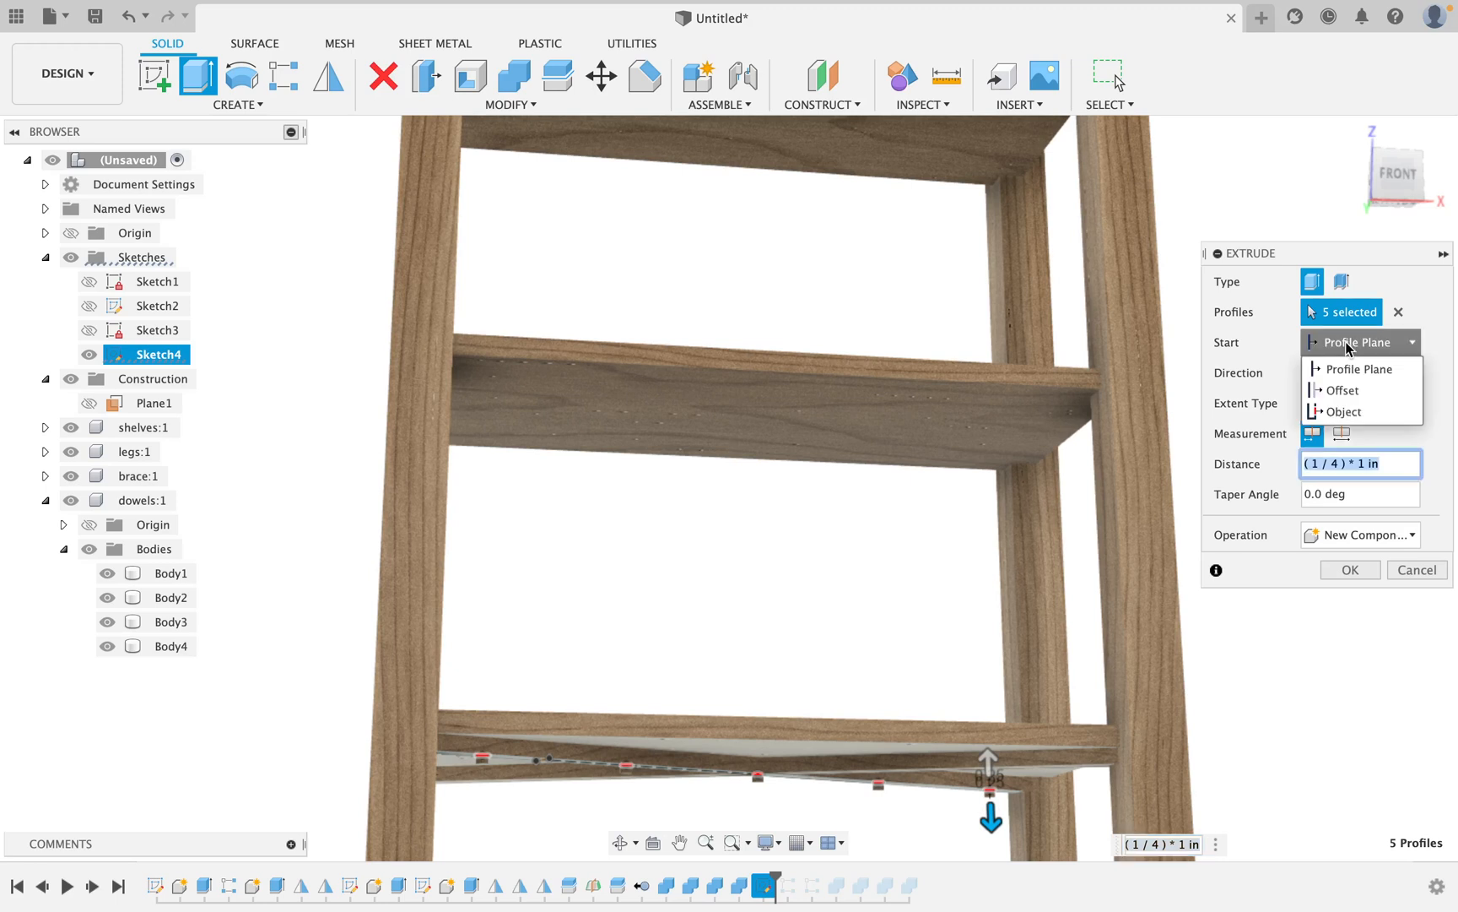
pyautogui.click(1347, 411)
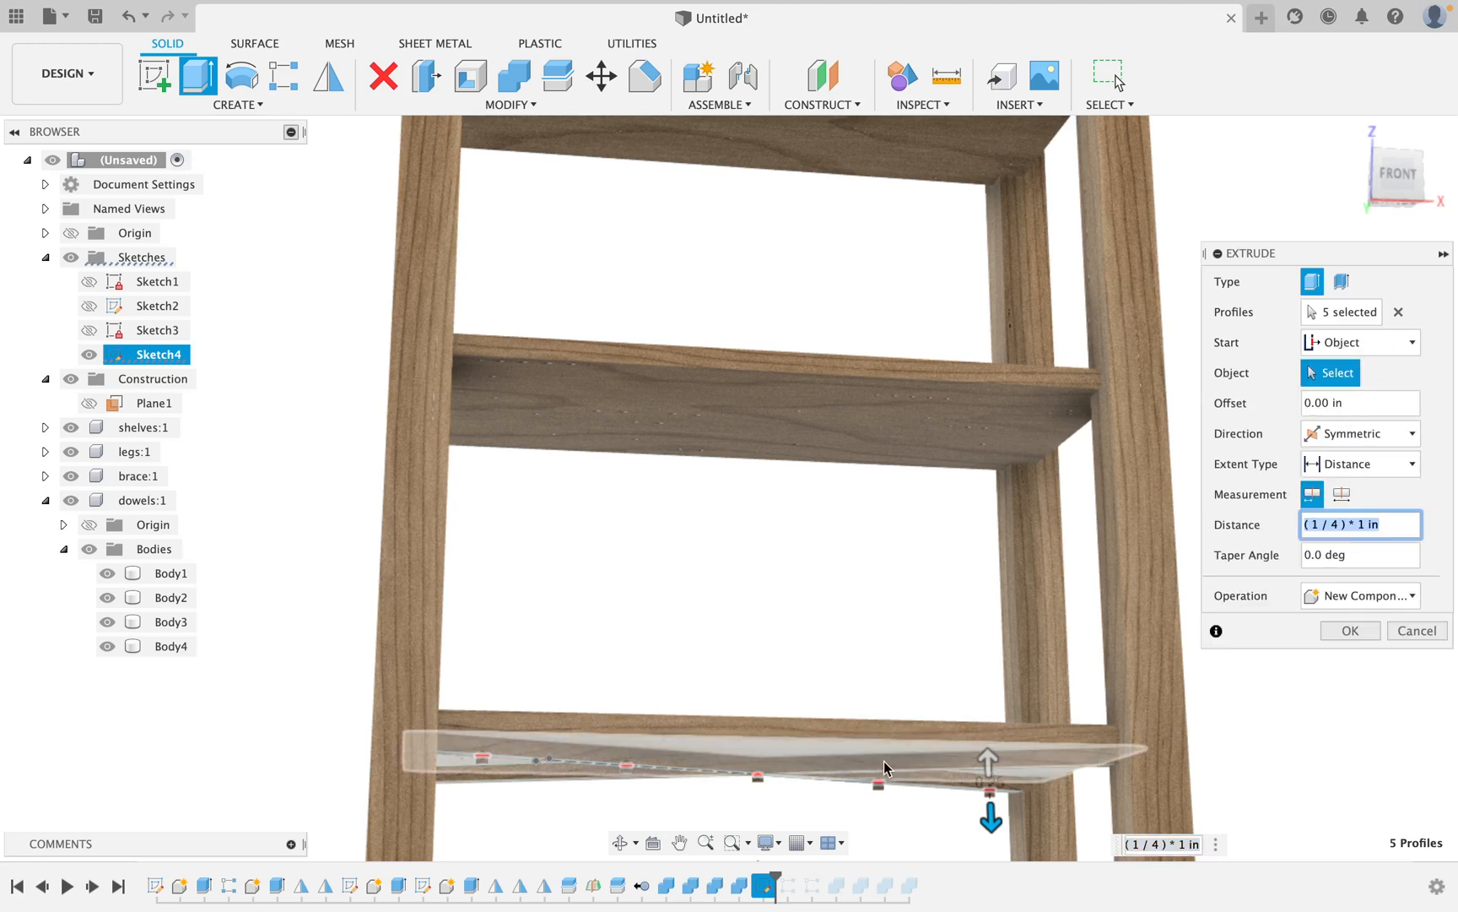
pyautogui.click(820, 745)
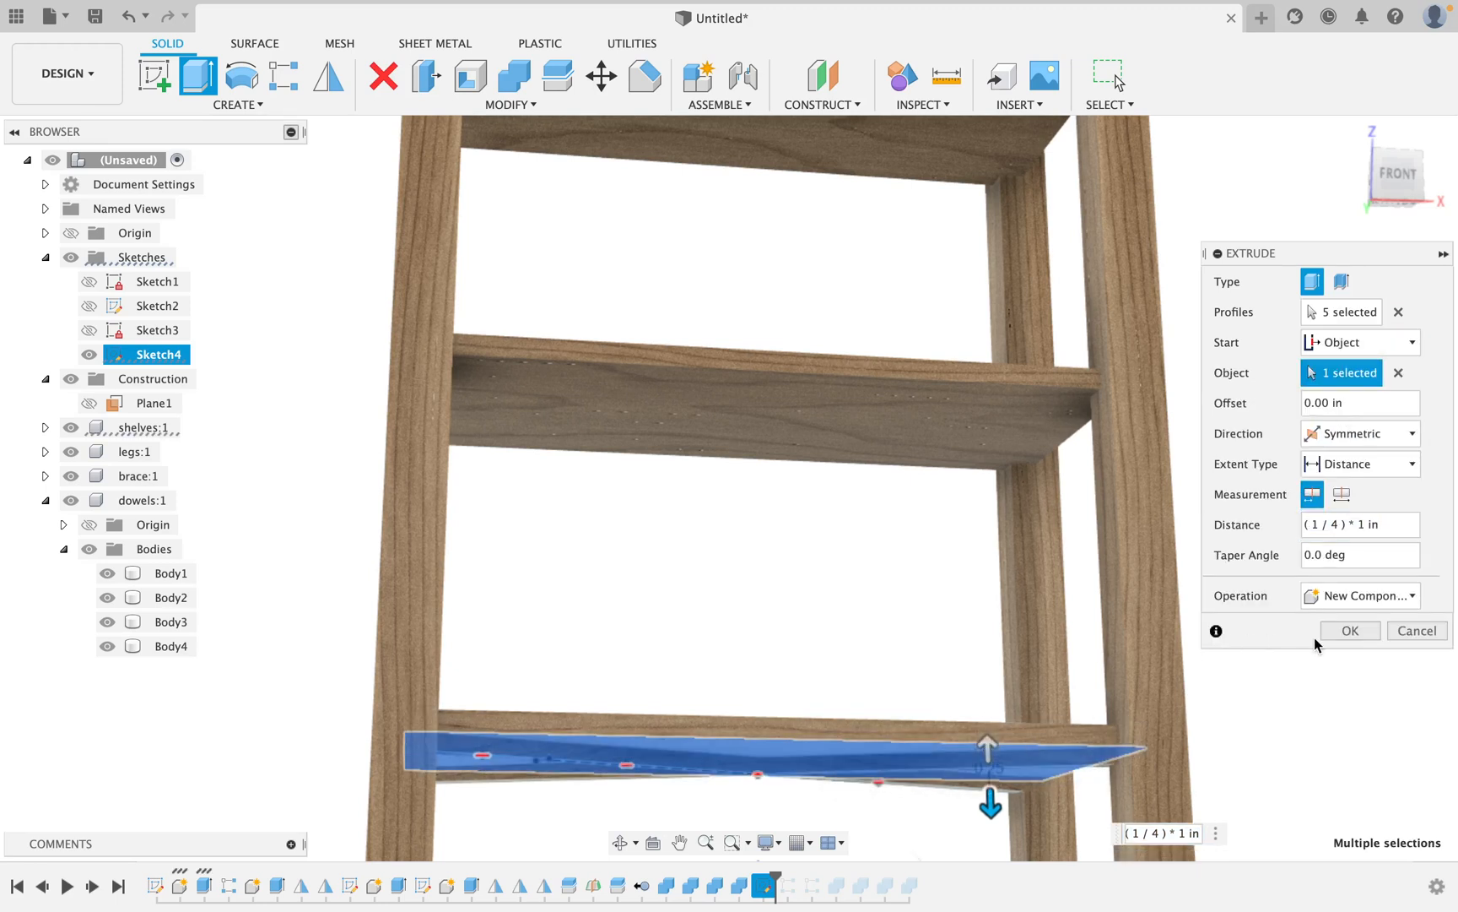
pyautogui.click(1367, 631)
pyautogui.keyDown('shift'); pyautogui.moveTo(938, 699); pyautogui.dragTo(987, 462, button='middle'); pyautogui.keyUp('shift')
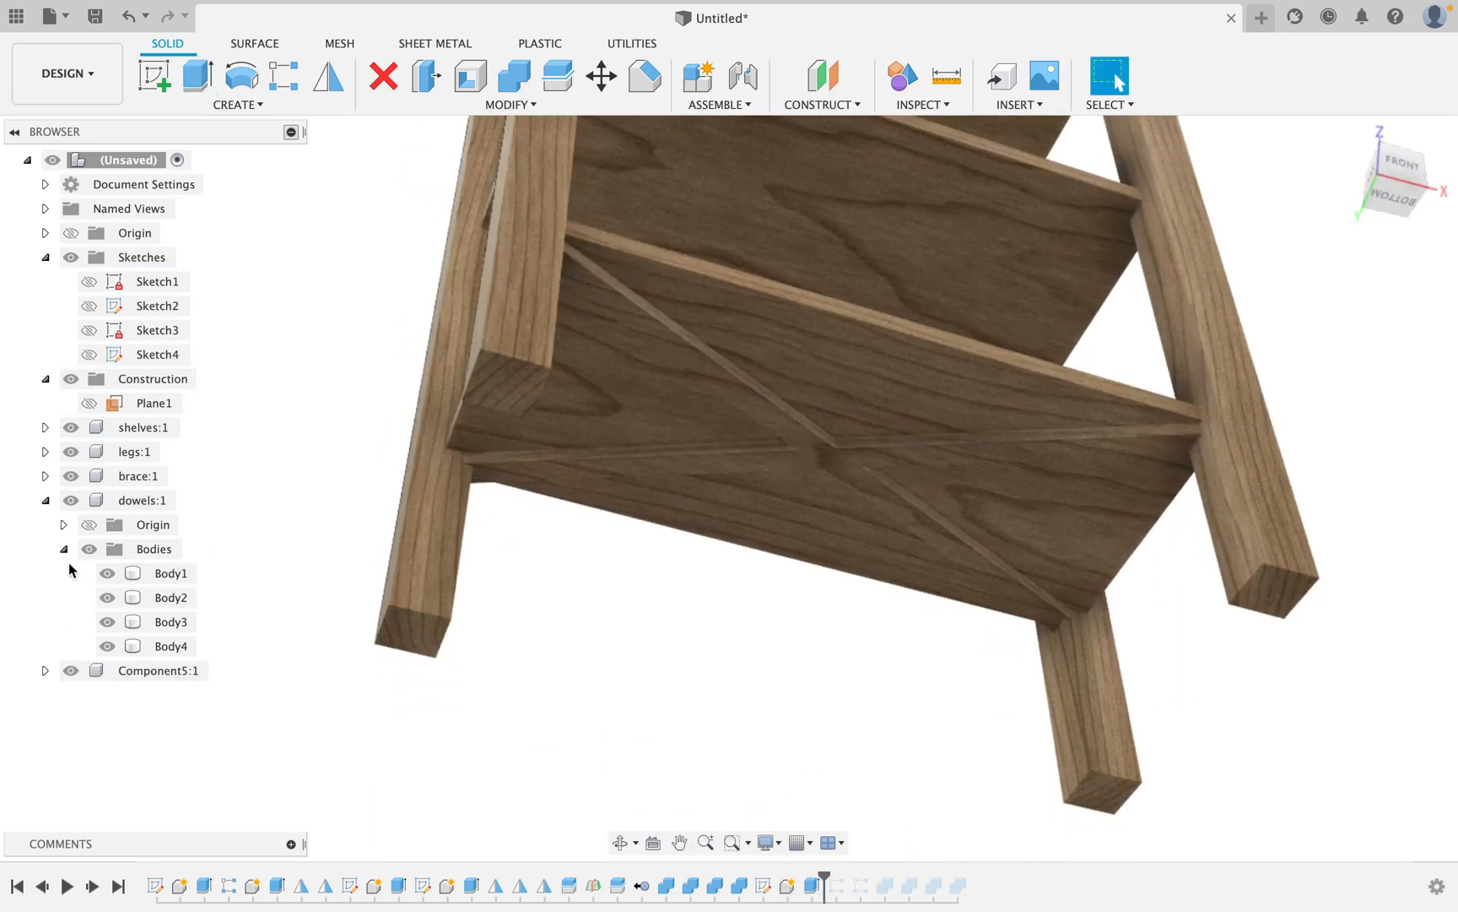
pyautogui.click(70, 477)
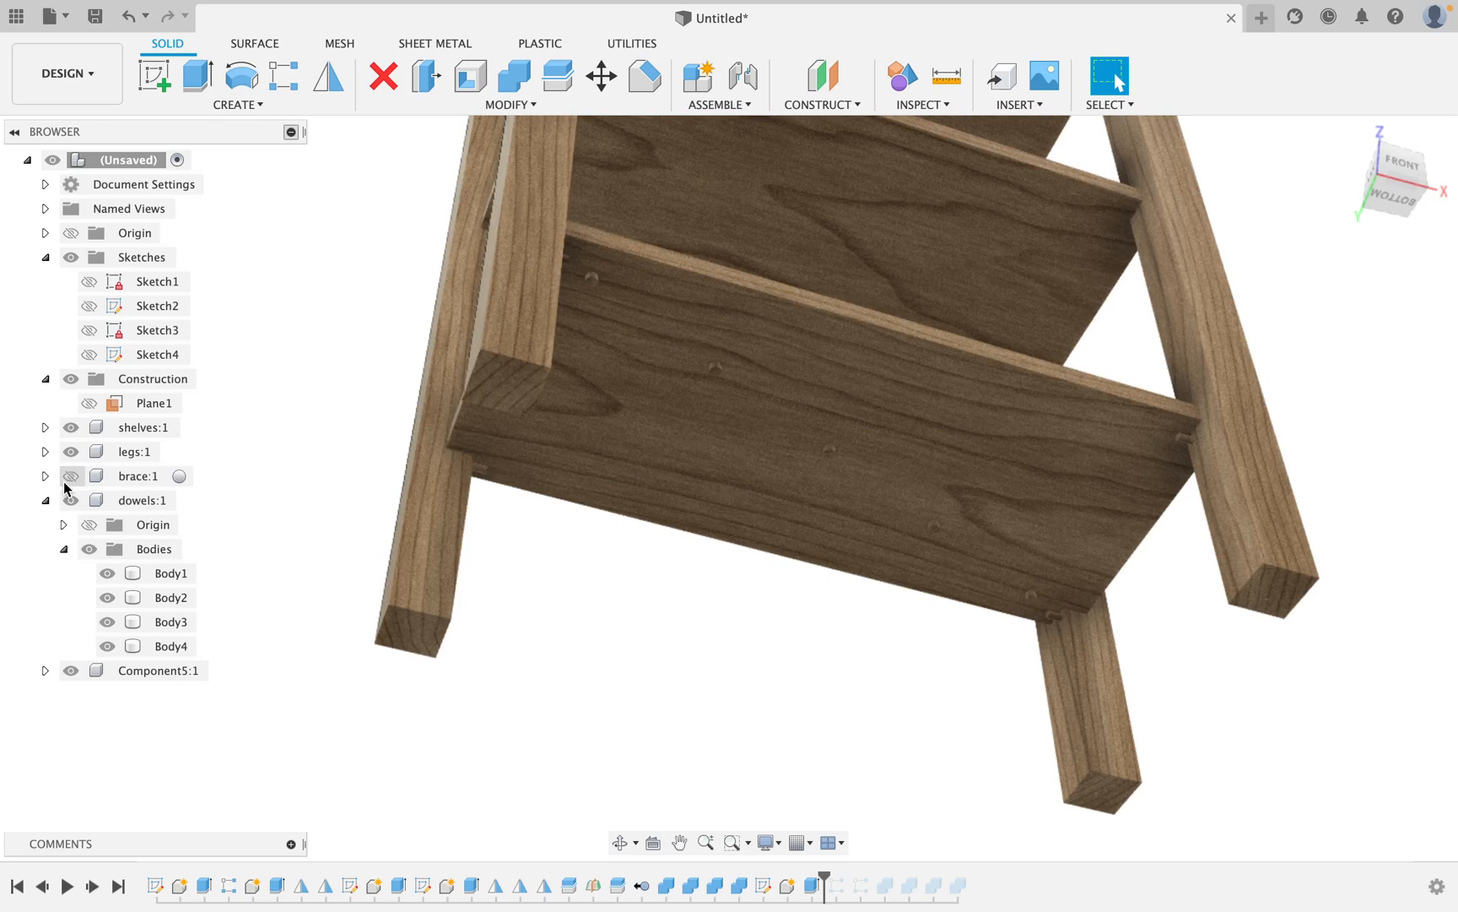
pyautogui.click(70, 477)
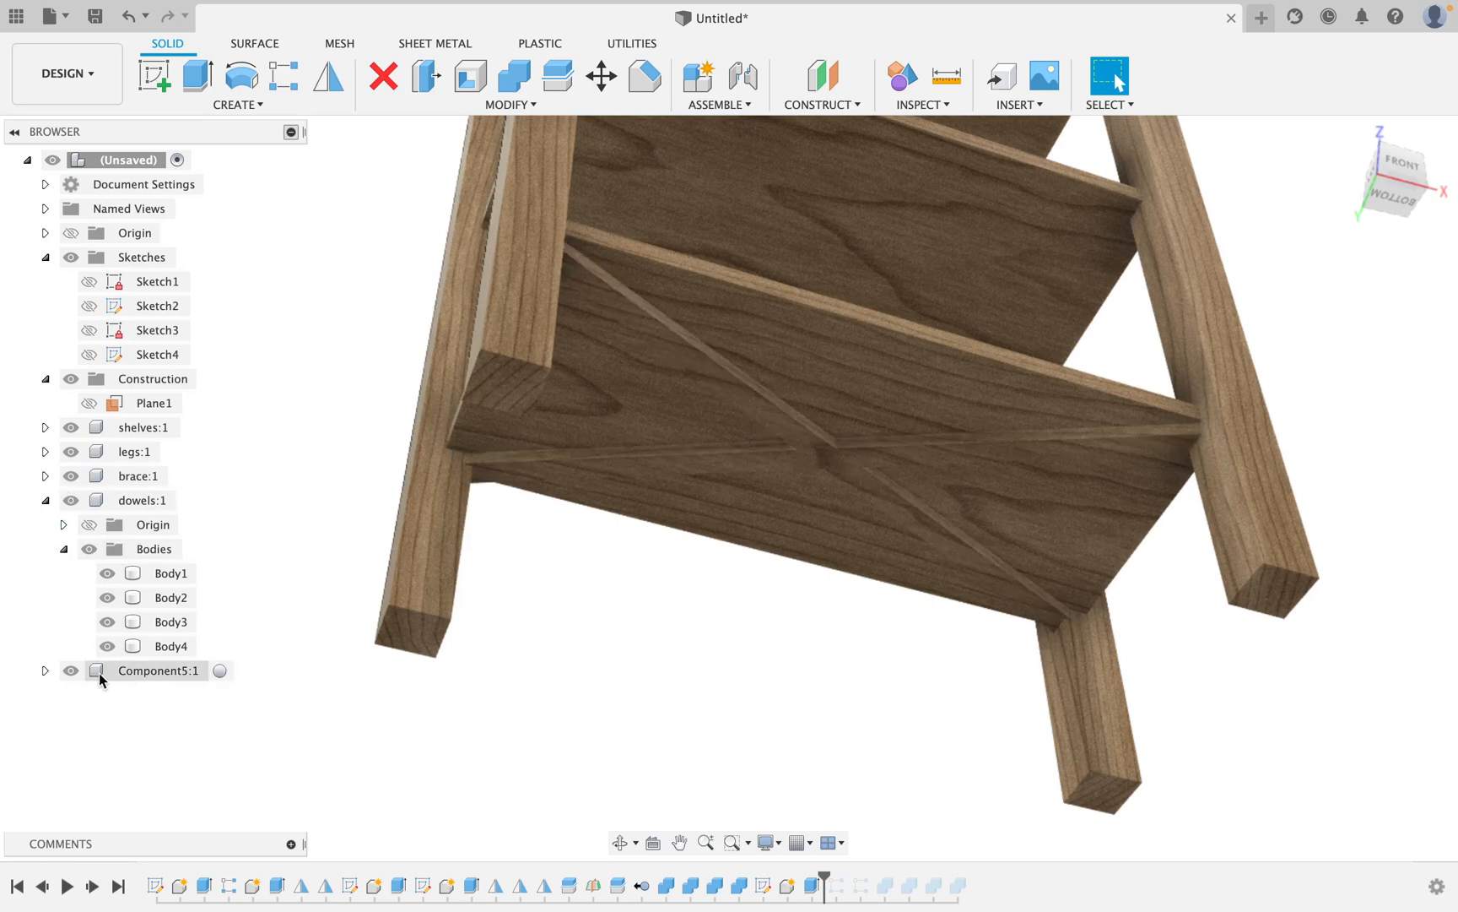
# Rename the new dowel component Component5 as shelfDowels.
pyautogui.click(131, 672)
pyautogui.doubleClick(147, 672)
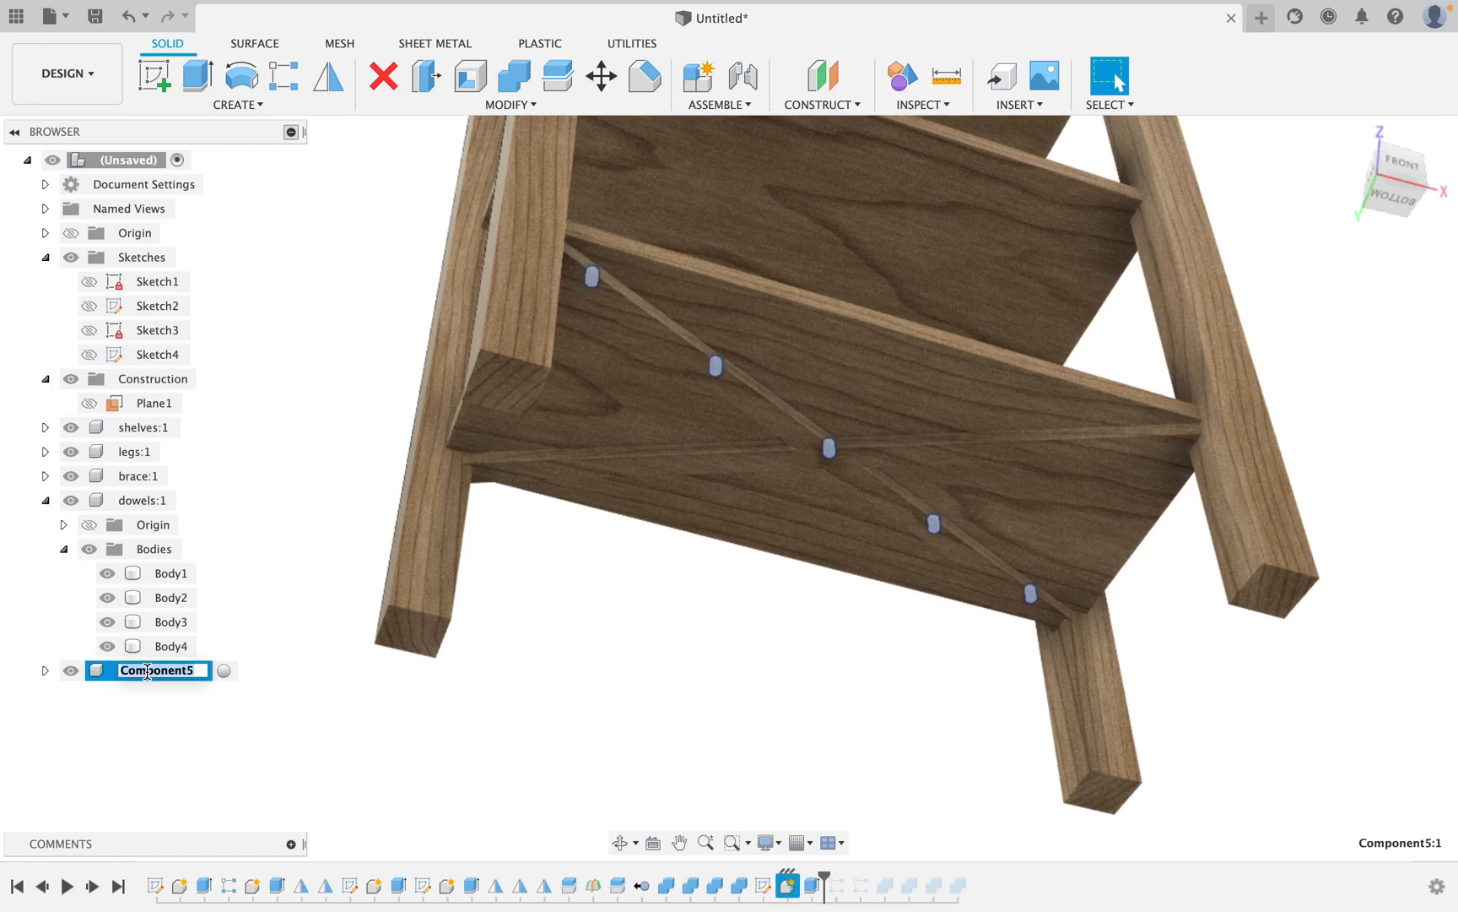
pyautogui.write('shelfD')
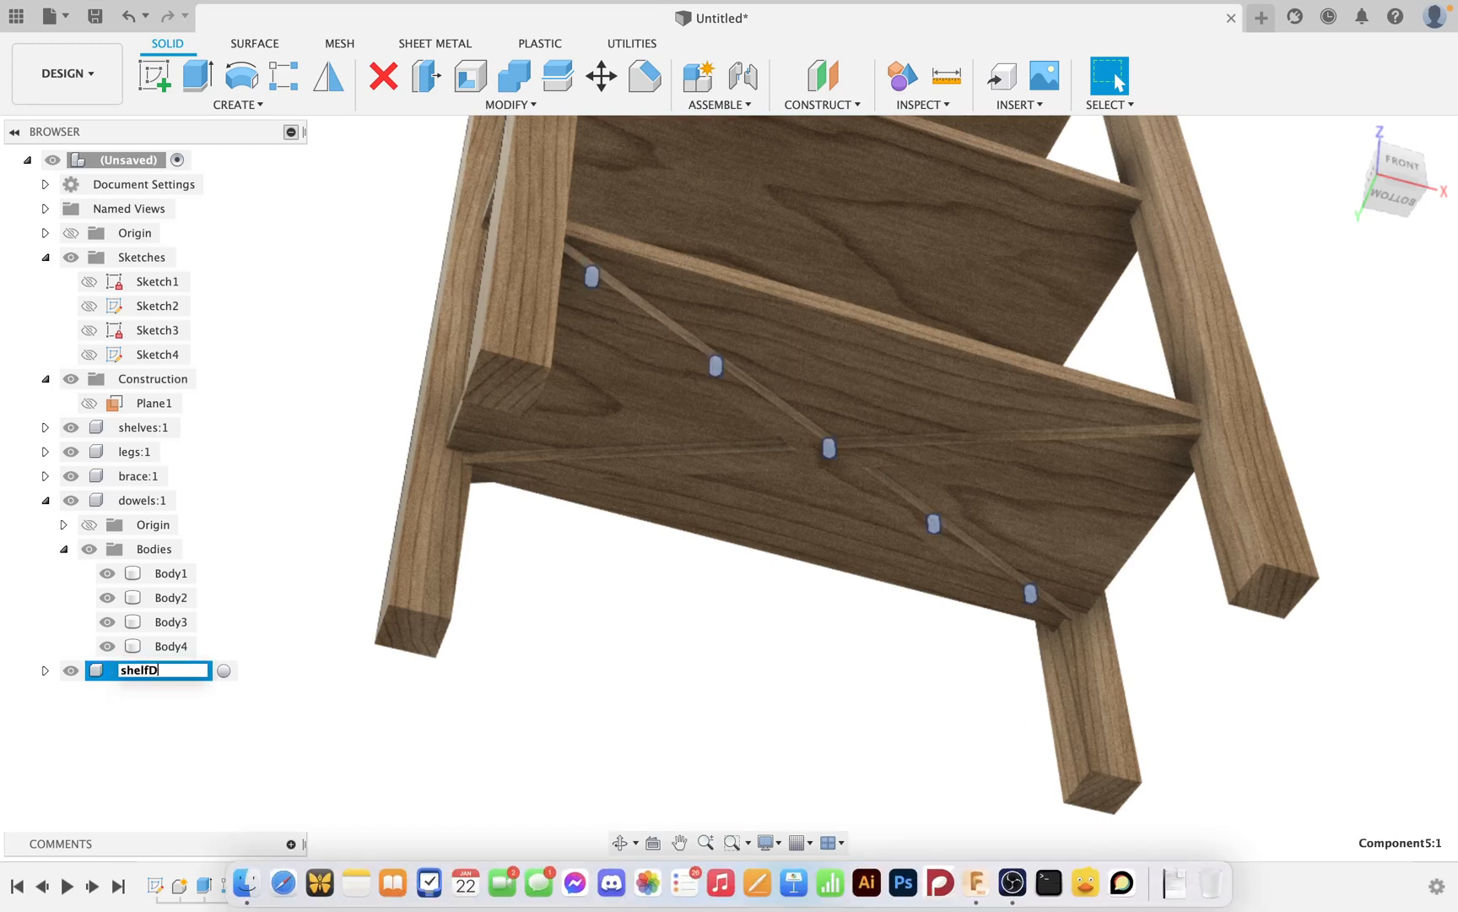
pyautogui.write('owels')
pyautogui.press('Return')
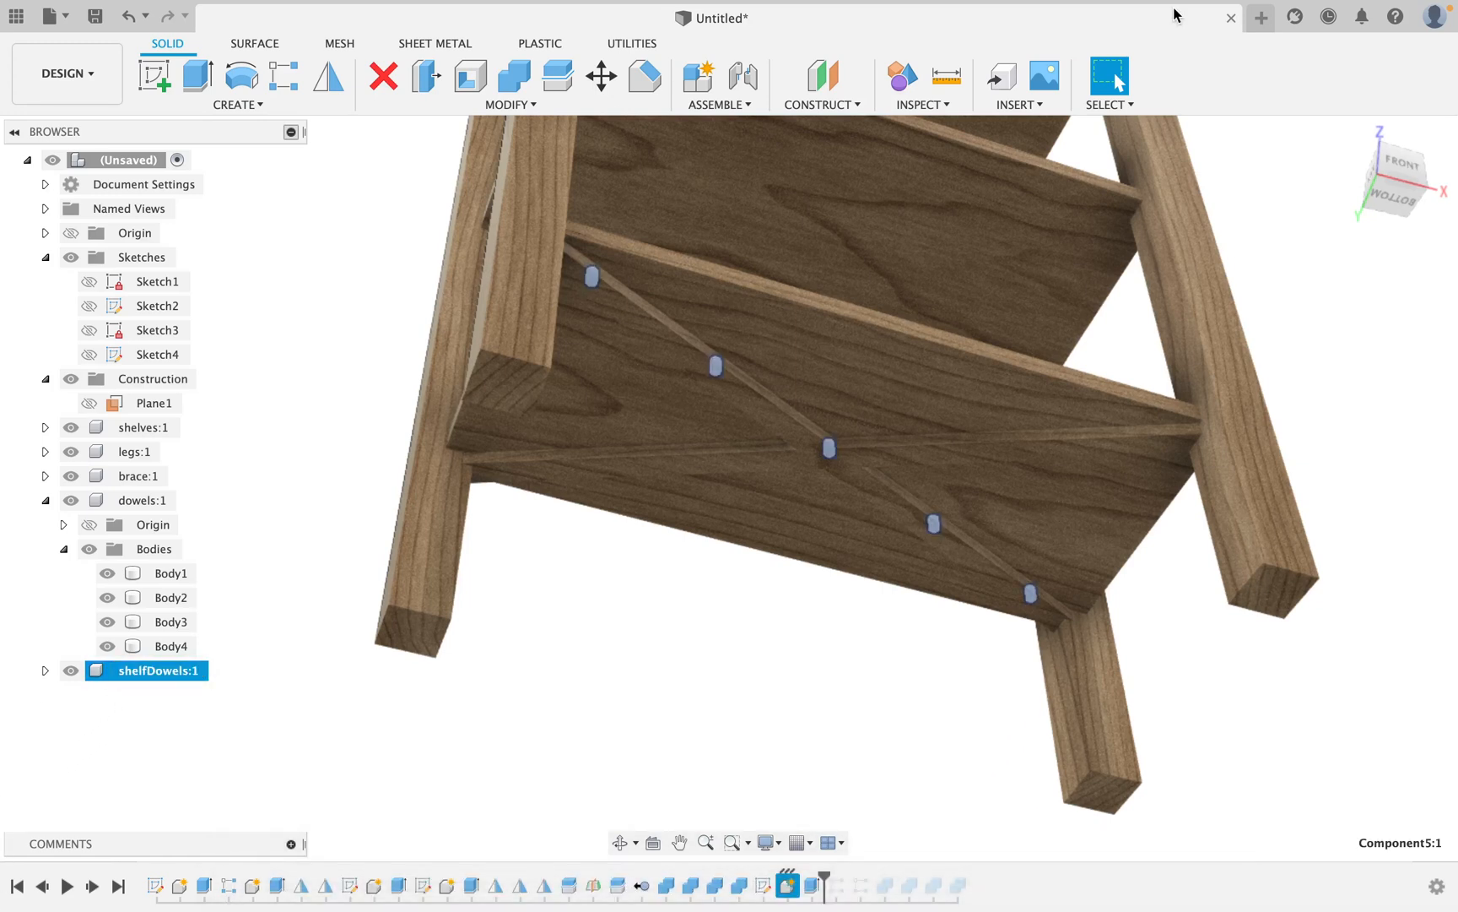
# Rename the component dowels, holding the brace-end dowels, as braceDowels and clear the selection.
pyautogui.doubleClick(126, 500)
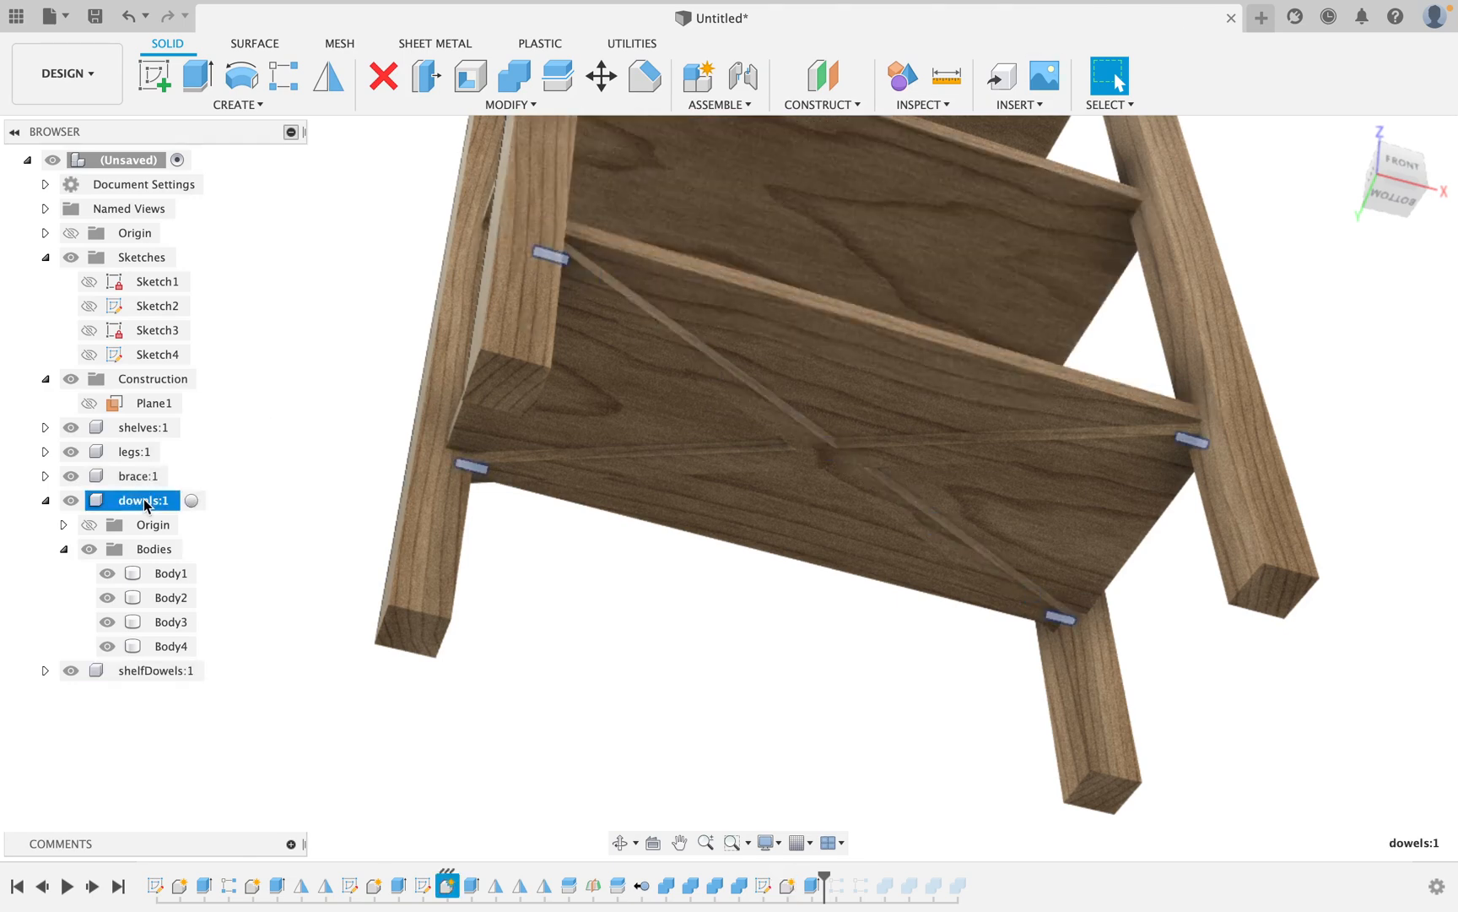
pyautogui.write('braceDo')
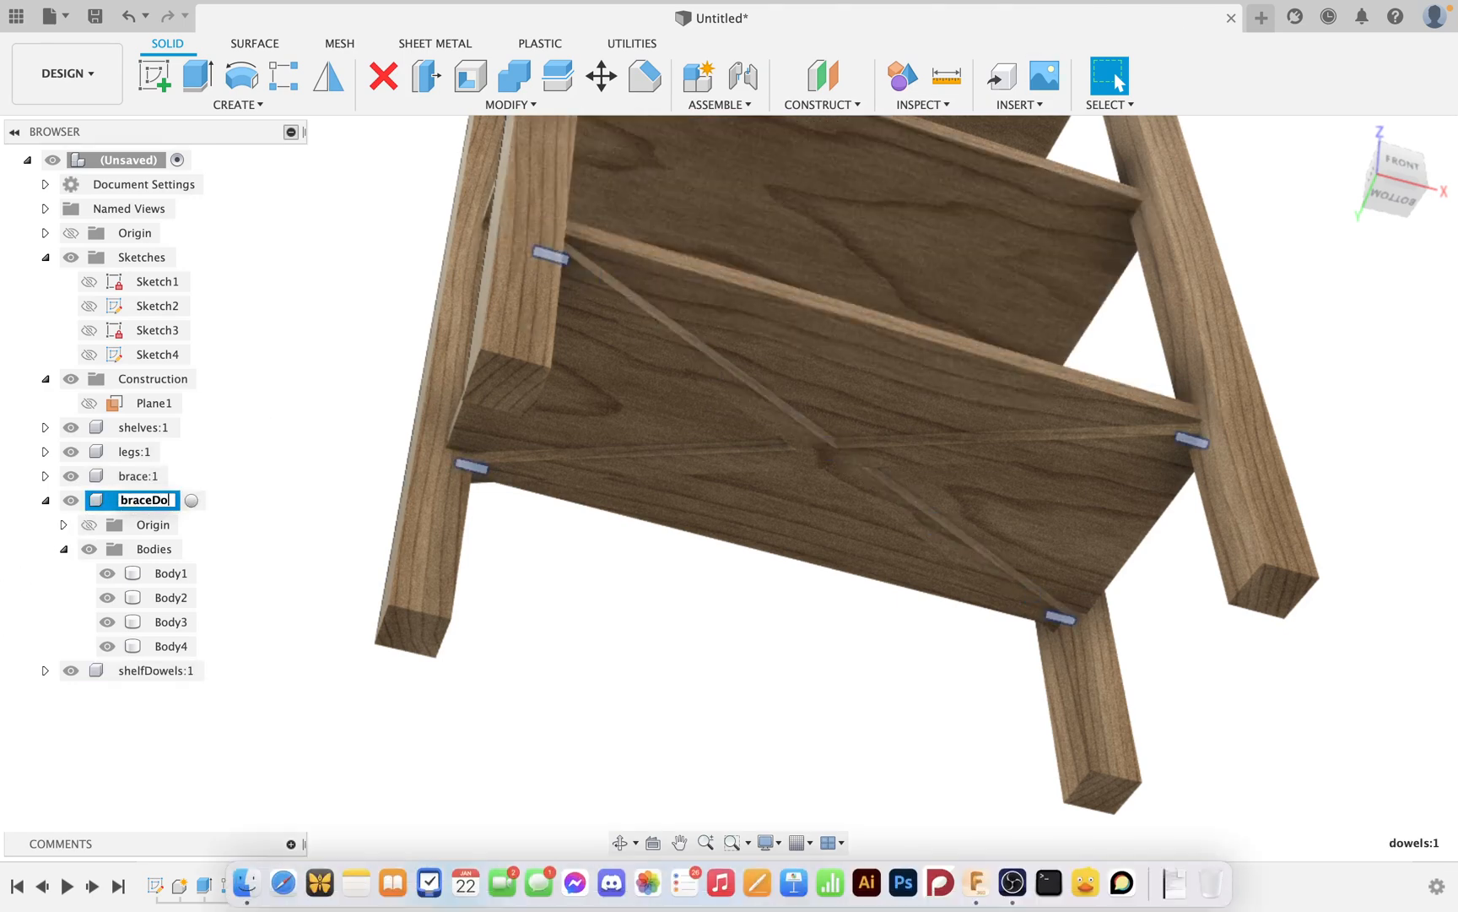
pyautogui.write('wels')
pyautogui.press('Return')
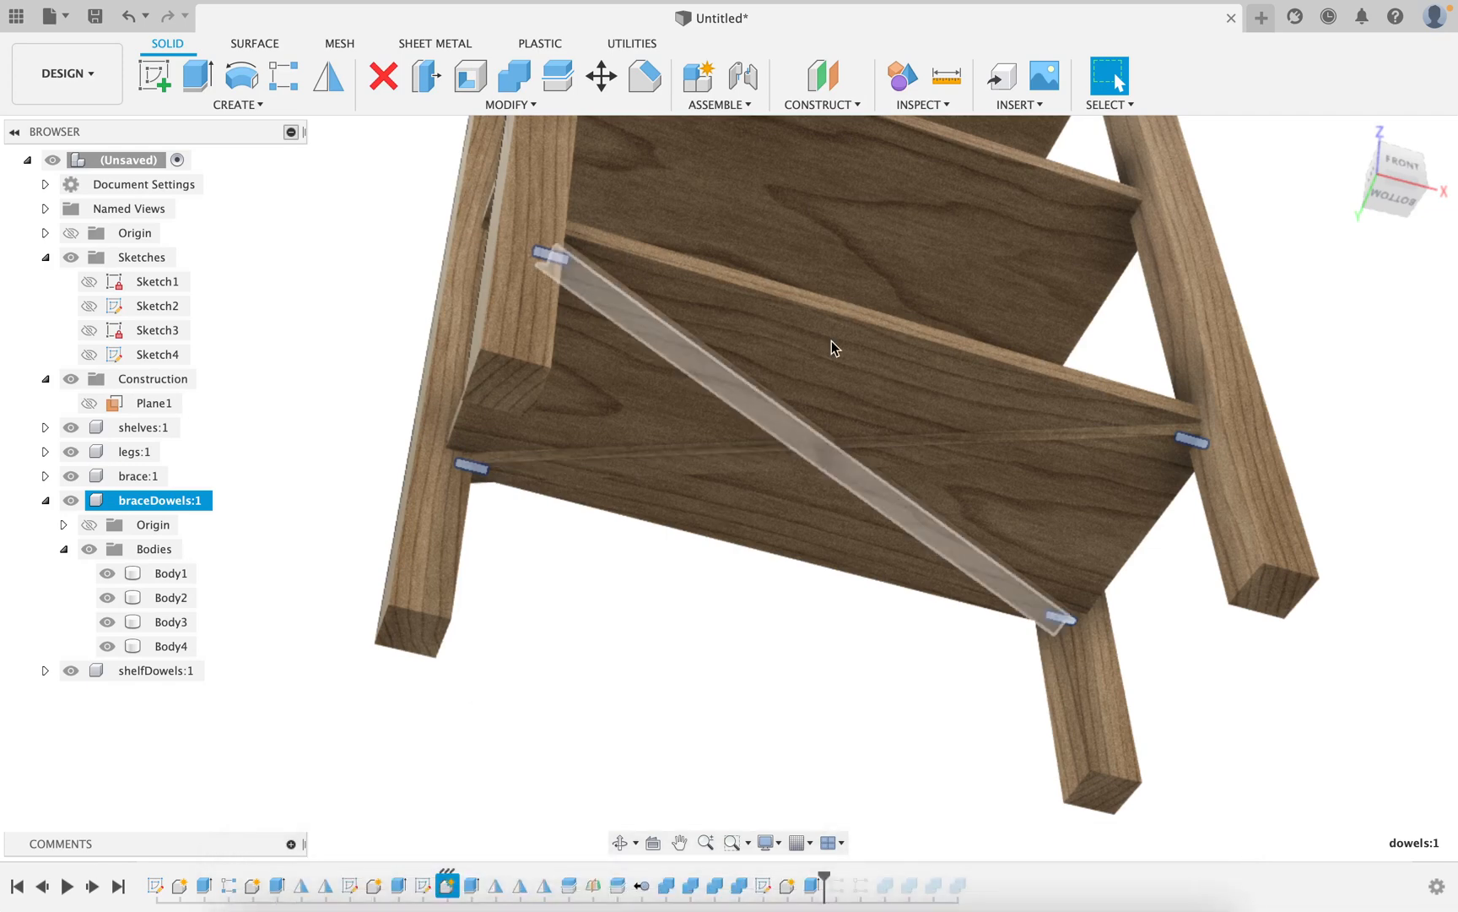
pyautogui.click(462, 359)
pyautogui.click(365, 379)
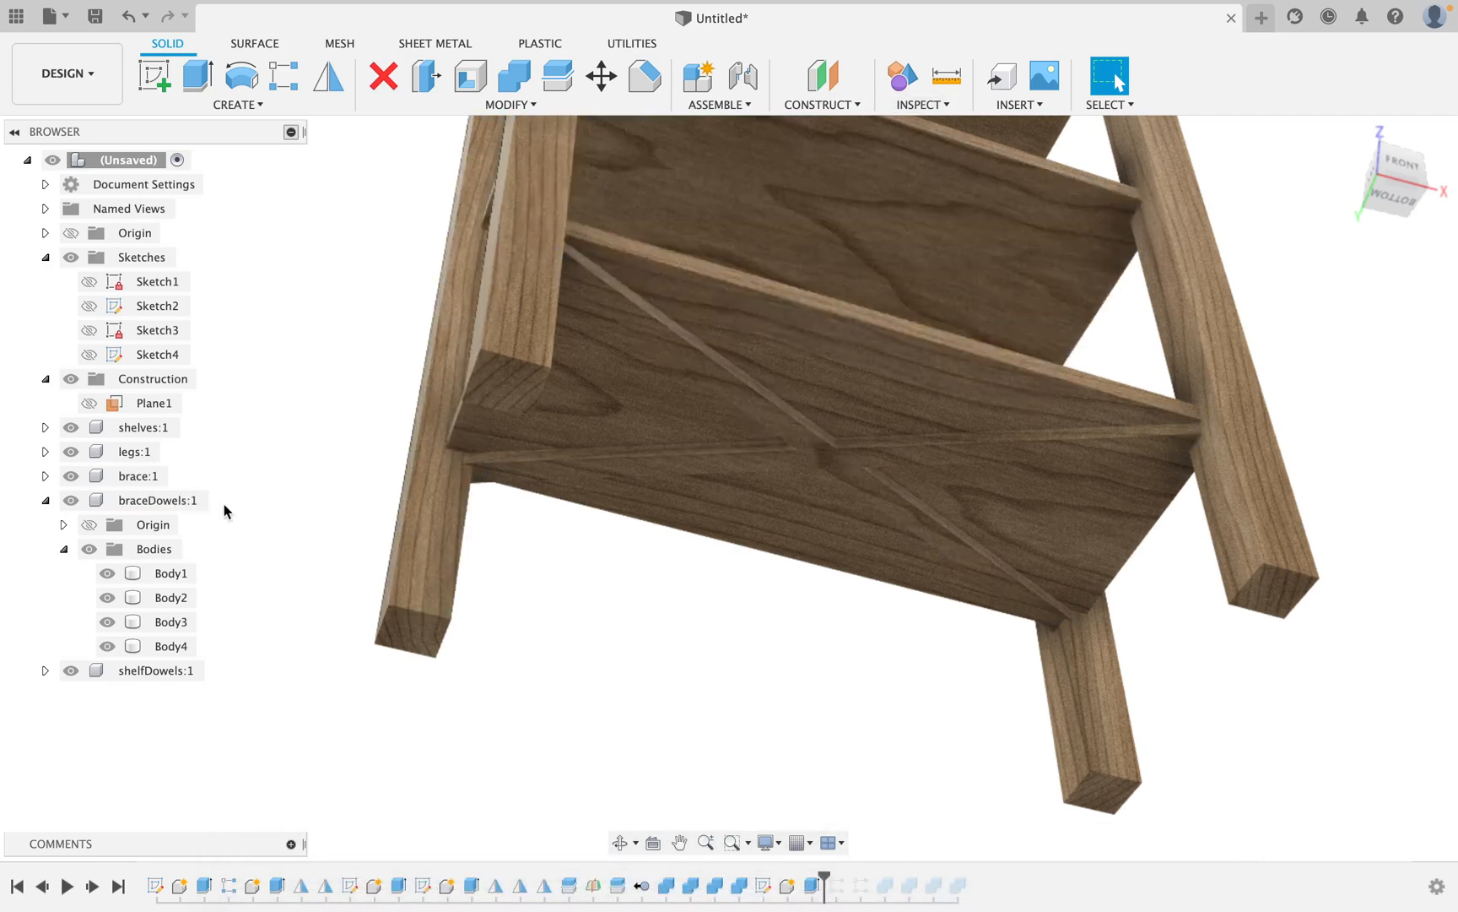
# Start a bodies Mirror with the four outer shelfDowels bodies as objects, leaving out the centre dowel at the brace crossing.
pyautogui.click(45, 501)
pyautogui.click(46, 524)
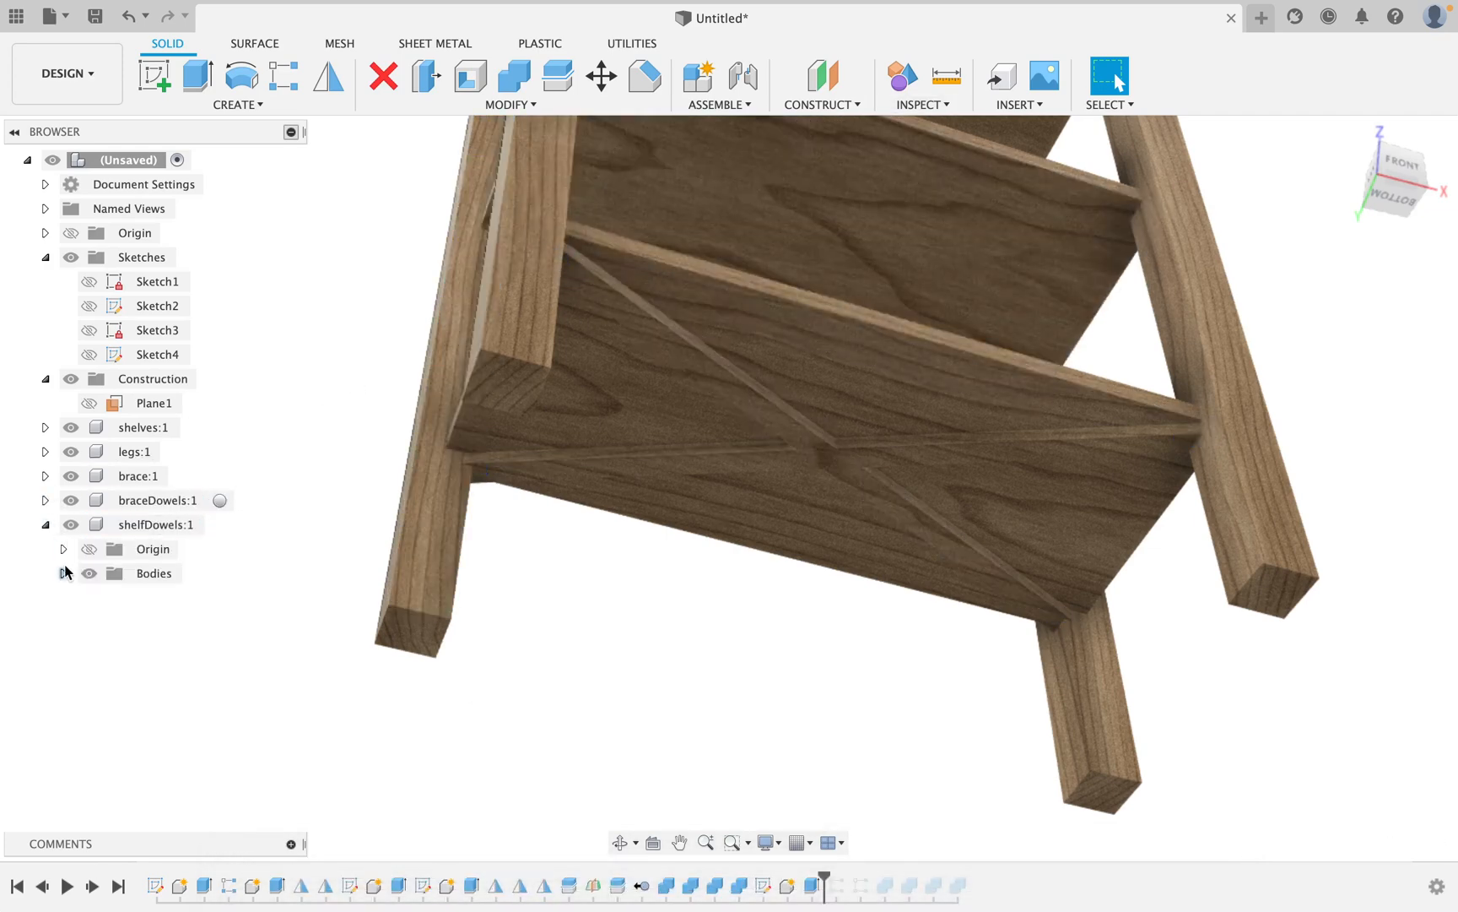
pyautogui.click(64, 573)
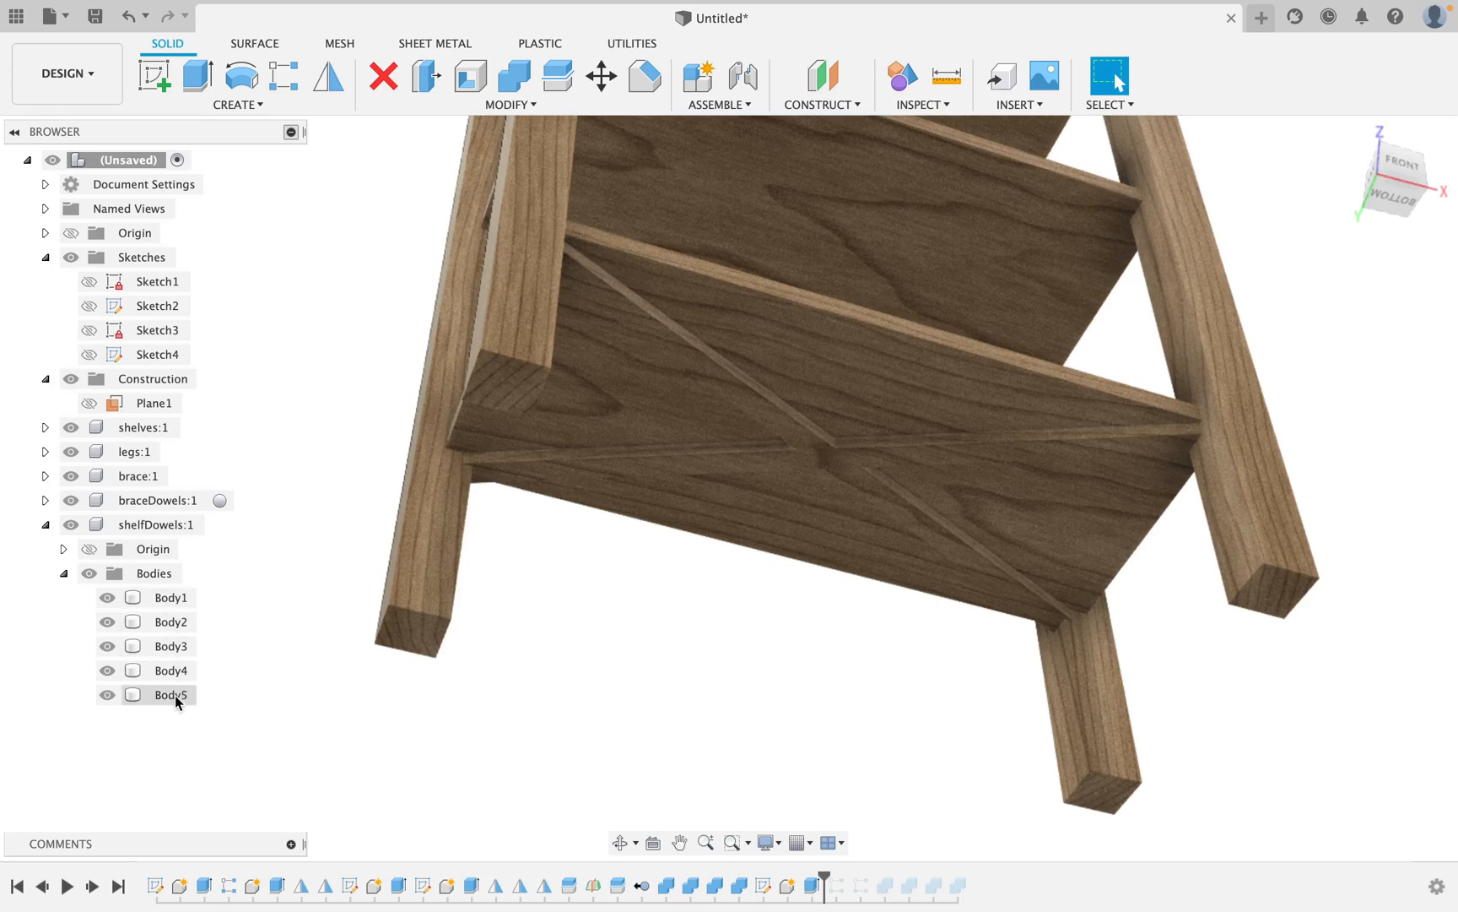
pyautogui.click(325, 80)
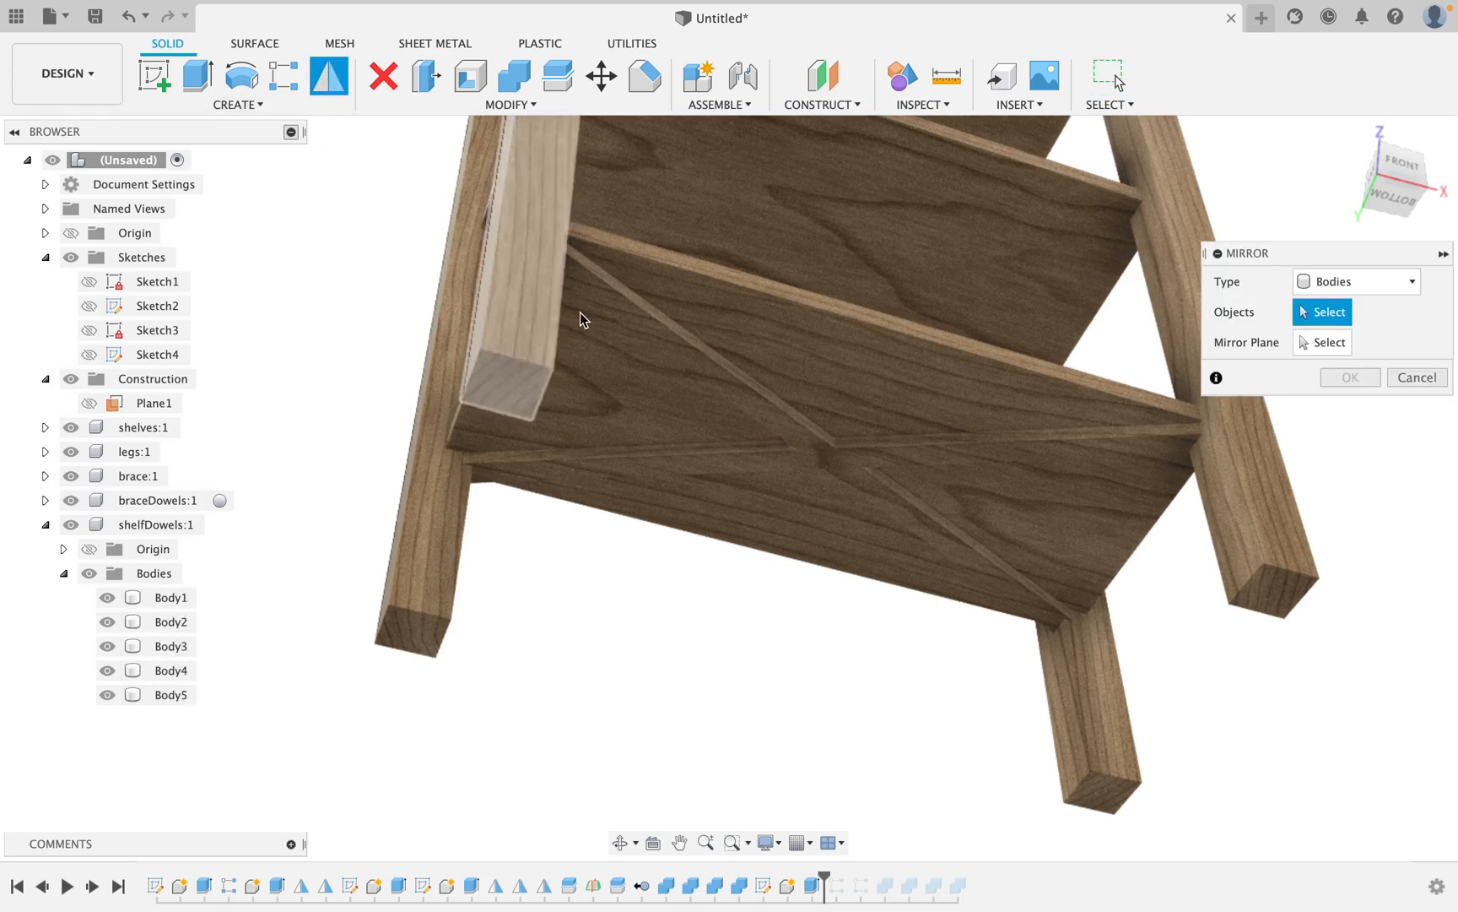
pyautogui.click(161, 597)
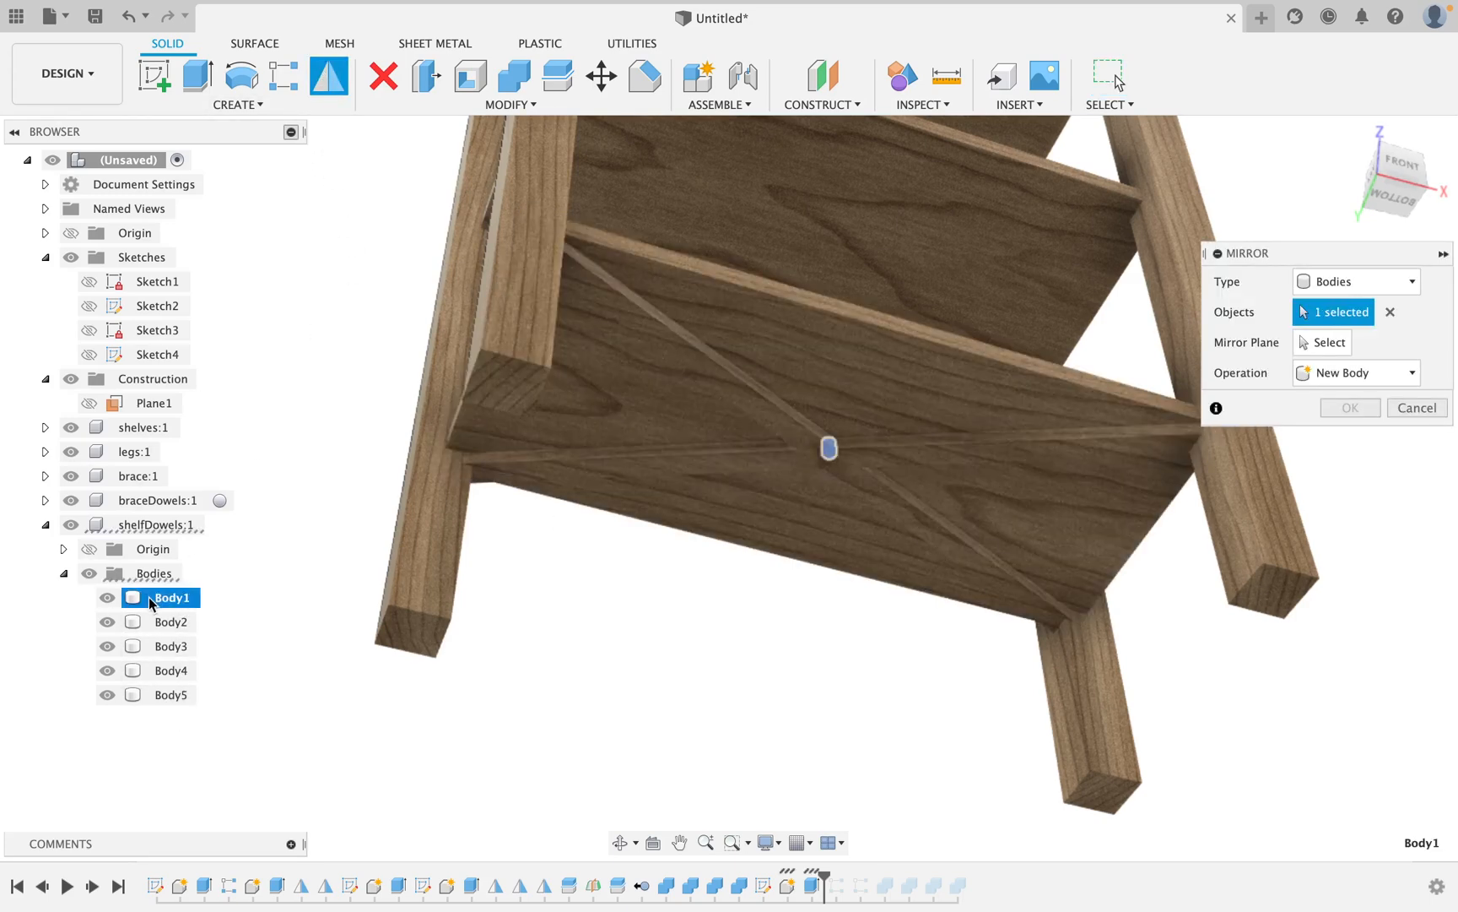
pyautogui.click(168, 622)
pyautogui.click(161, 646)
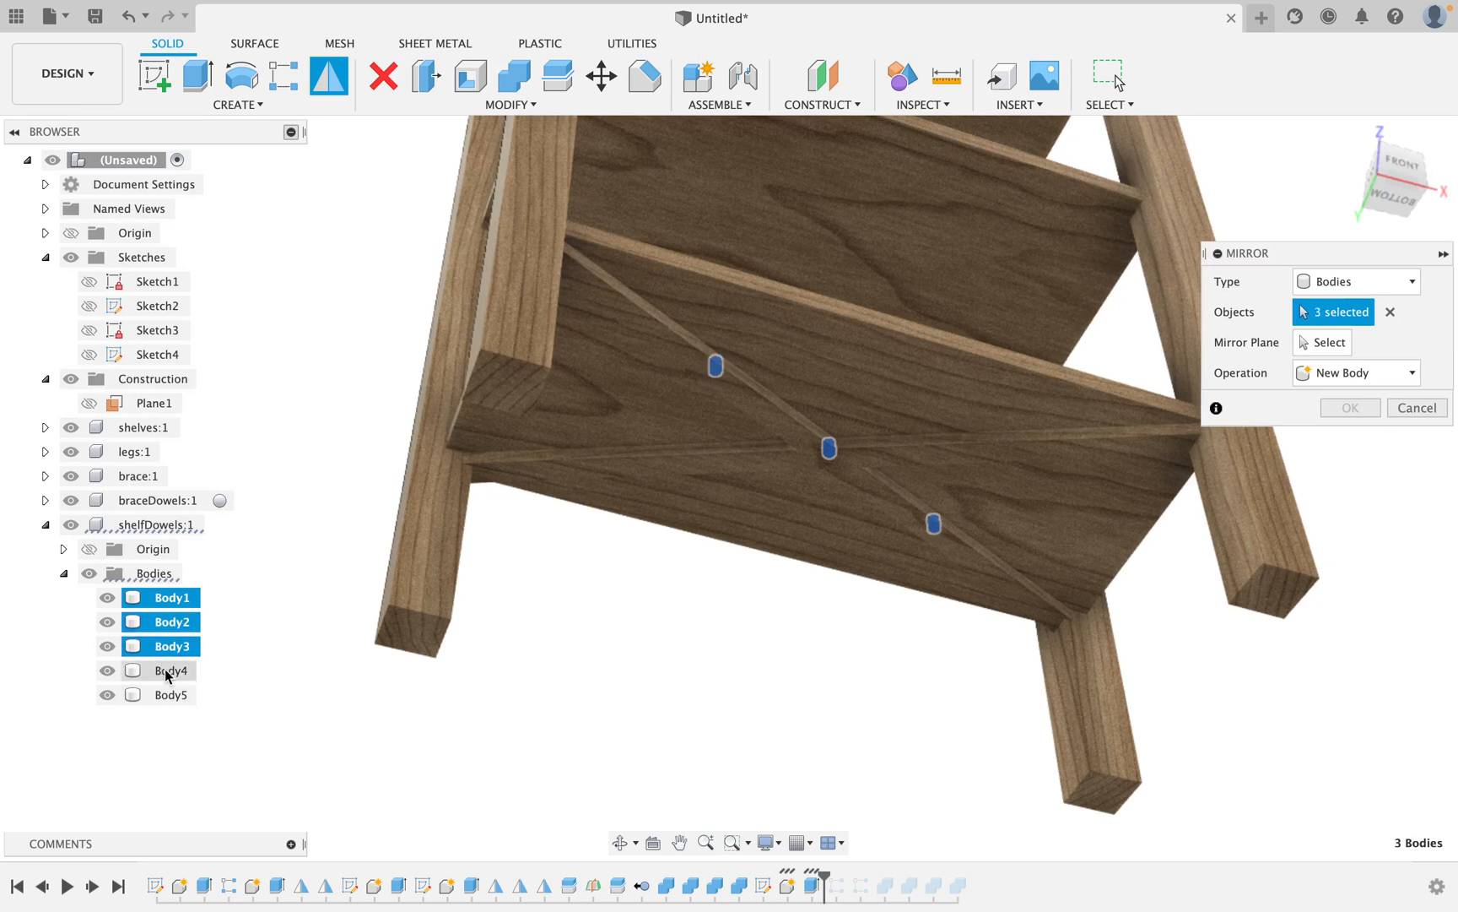
pyautogui.click(162, 670)
pyautogui.click(162, 694)
pyautogui.doubleClick(164, 600)
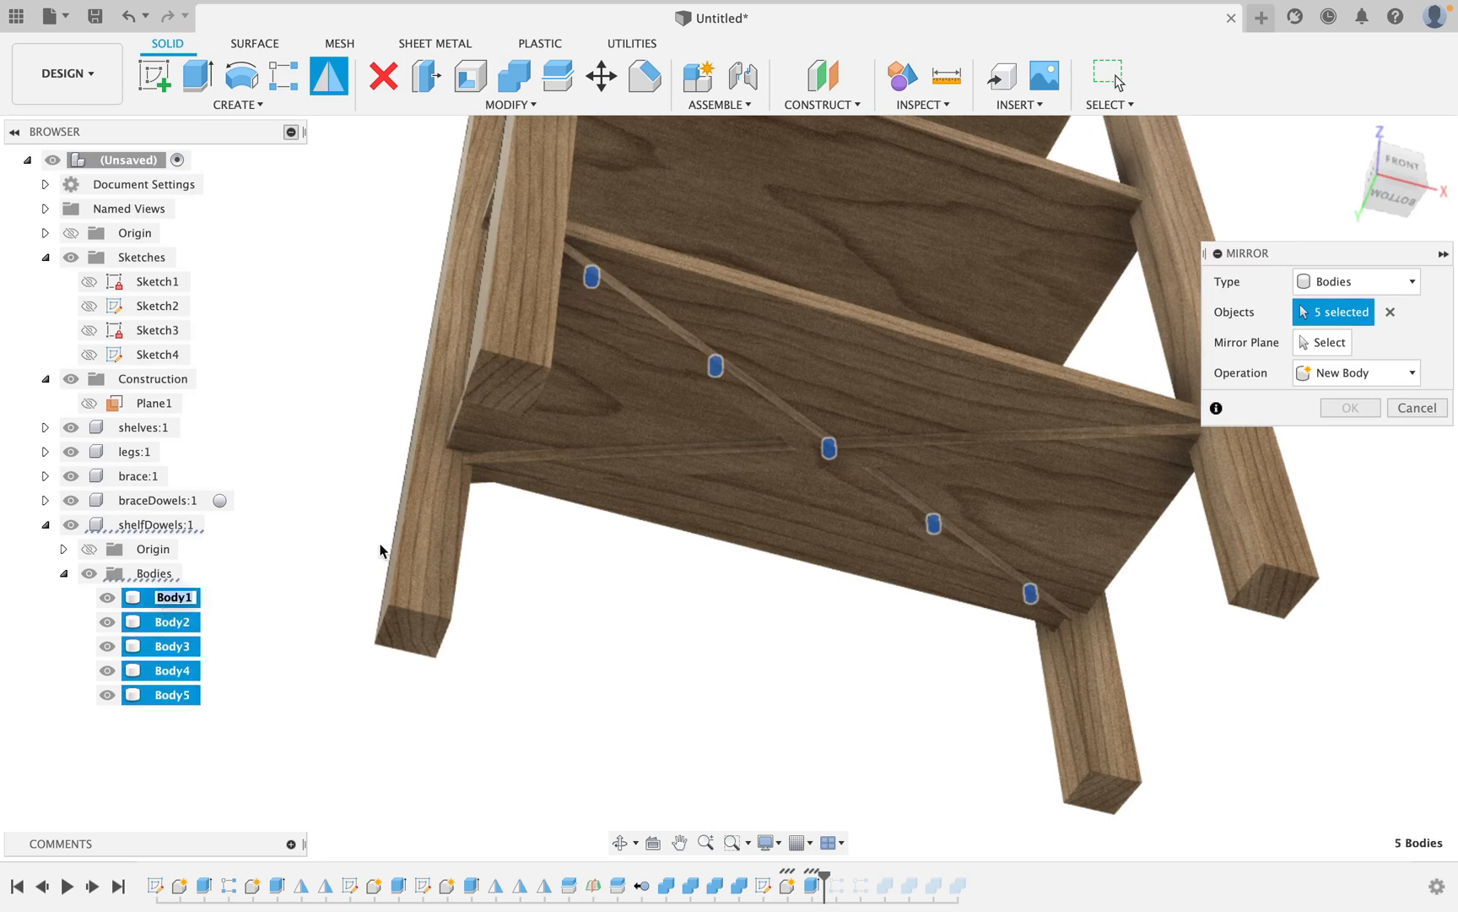
pyautogui.click(131, 601)
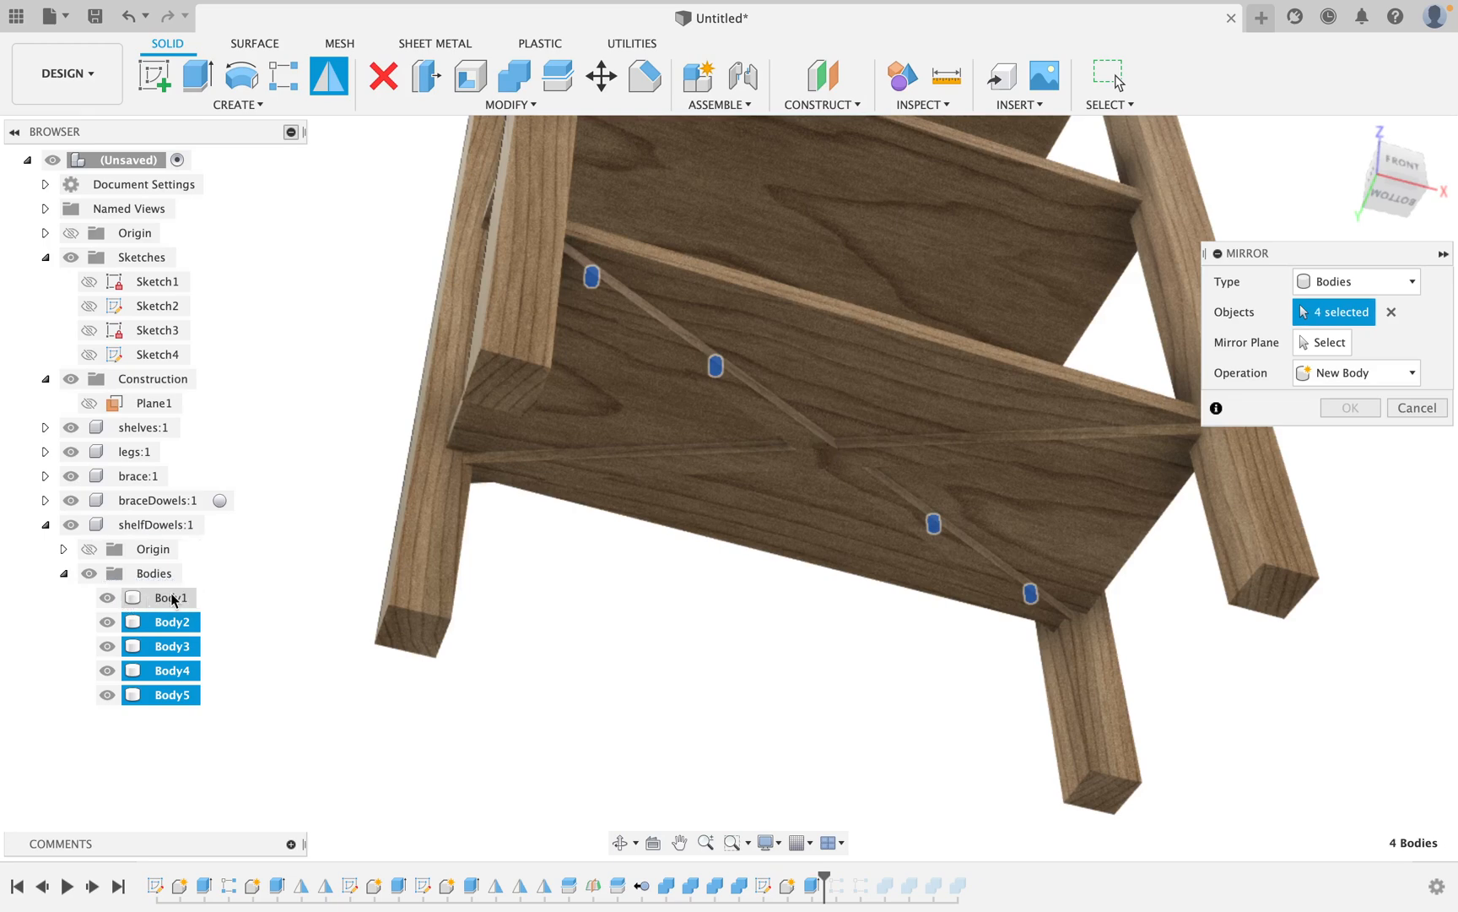
# Mirror the four dowels across a central origin plane onto the other brace as new bodies.
pyautogui.click(1322, 345)
pyautogui.keyDown('shift'); pyautogui.moveTo(893, 605); pyautogui.dragTo(888, 699, button='middle'); pyautogui.keyUp('shift')
pyautogui.click(903, 588)
pyautogui.keyDown('shift'); pyautogui.moveTo(973, 557); pyautogui.dragTo(984, 478, button='middle'); pyautogui.keyUp('shift')
pyautogui.click(1351, 409)
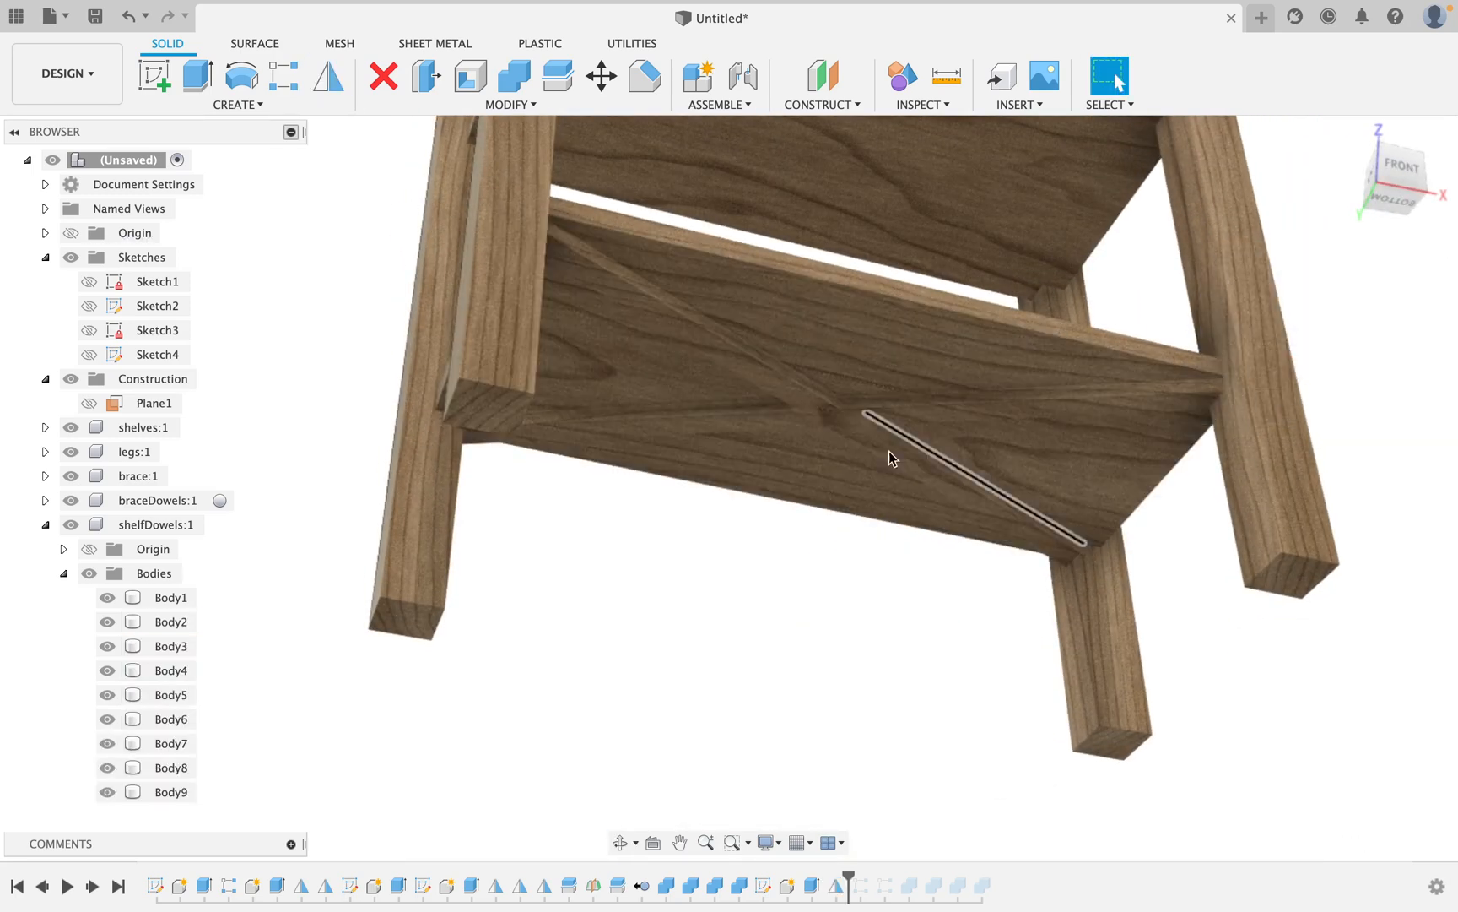
# Start a rectangular pattern of all nine shelfDowels bodies along the vertical Z axis.
pyautogui.click(171, 601)
pyautogui.keyDown('shift'); pyautogui.click(156, 793); pyautogui.keyUp('shift')
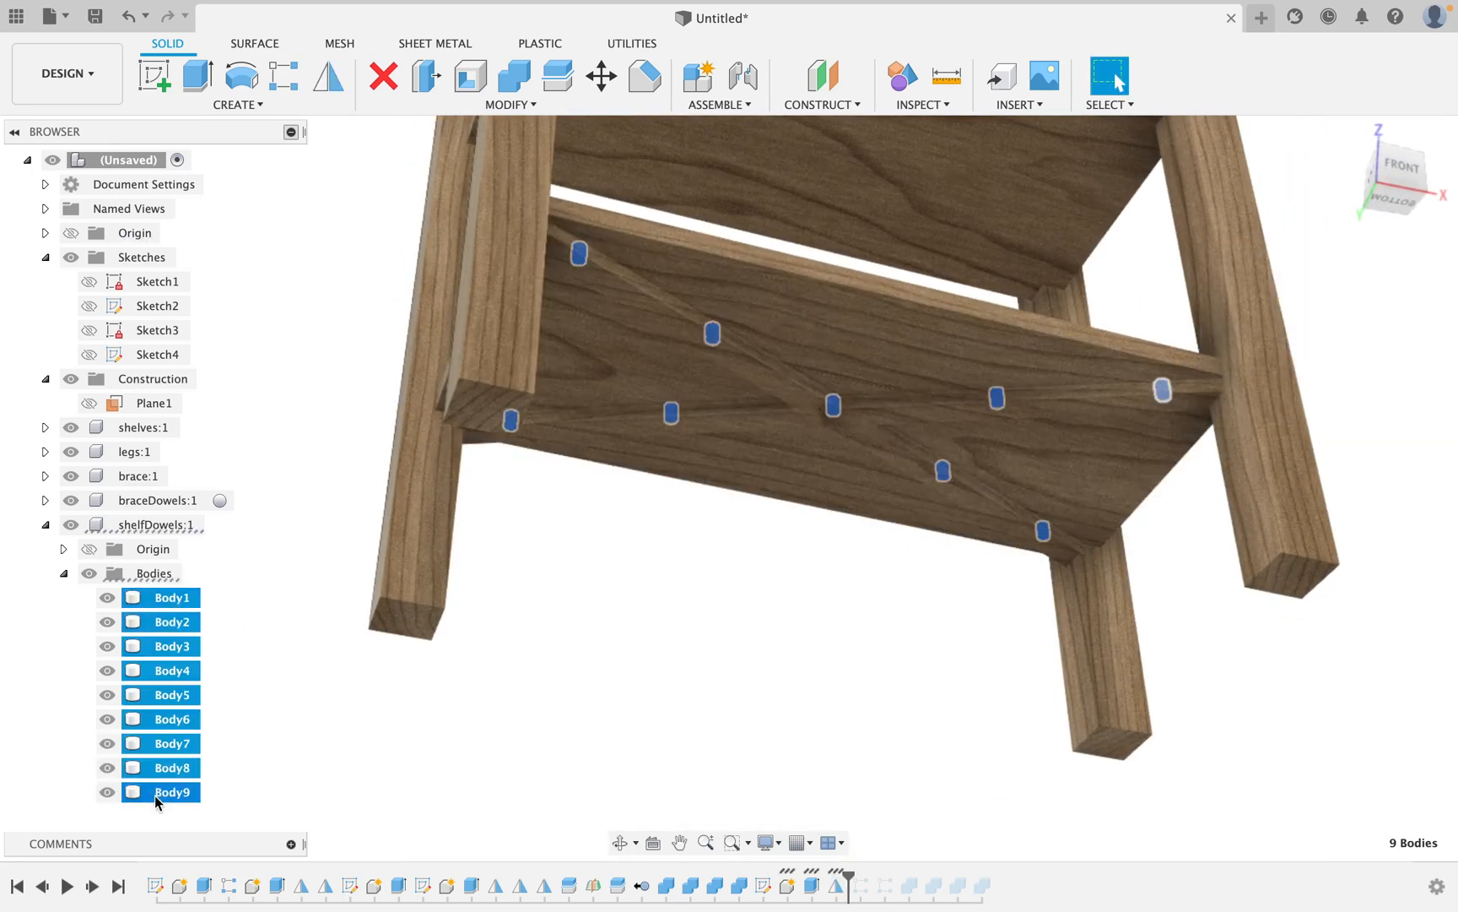
pyautogui.keyDown('shift'); pyautogui.moveTo(376, 654); pyautogui.dragTo(600, 425, button='middle'); pyautogui.keyUp('shift')
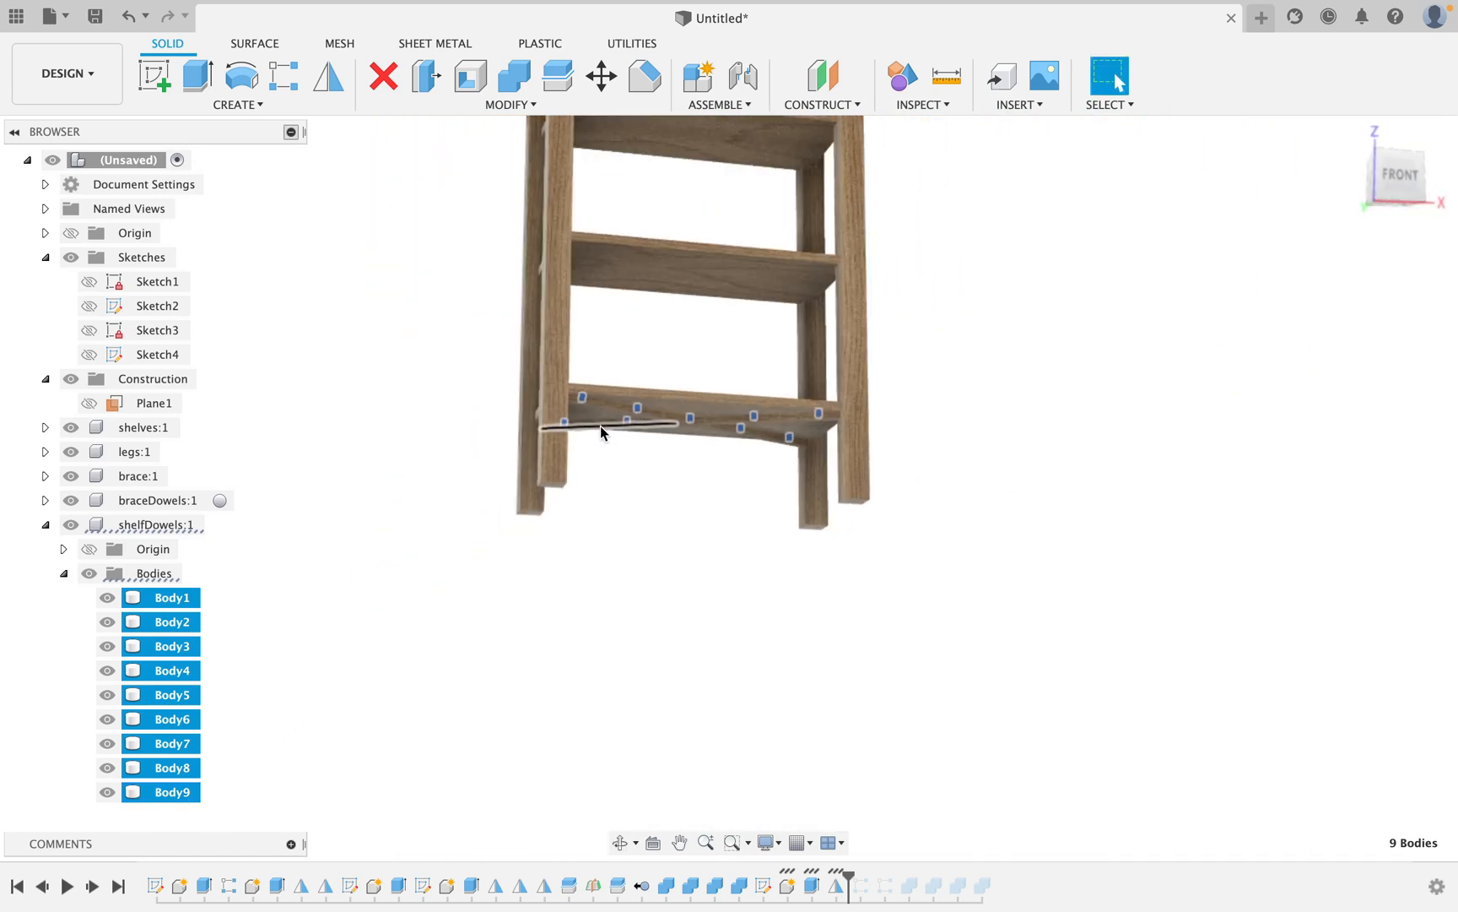
pyautogui.click(285, 76)
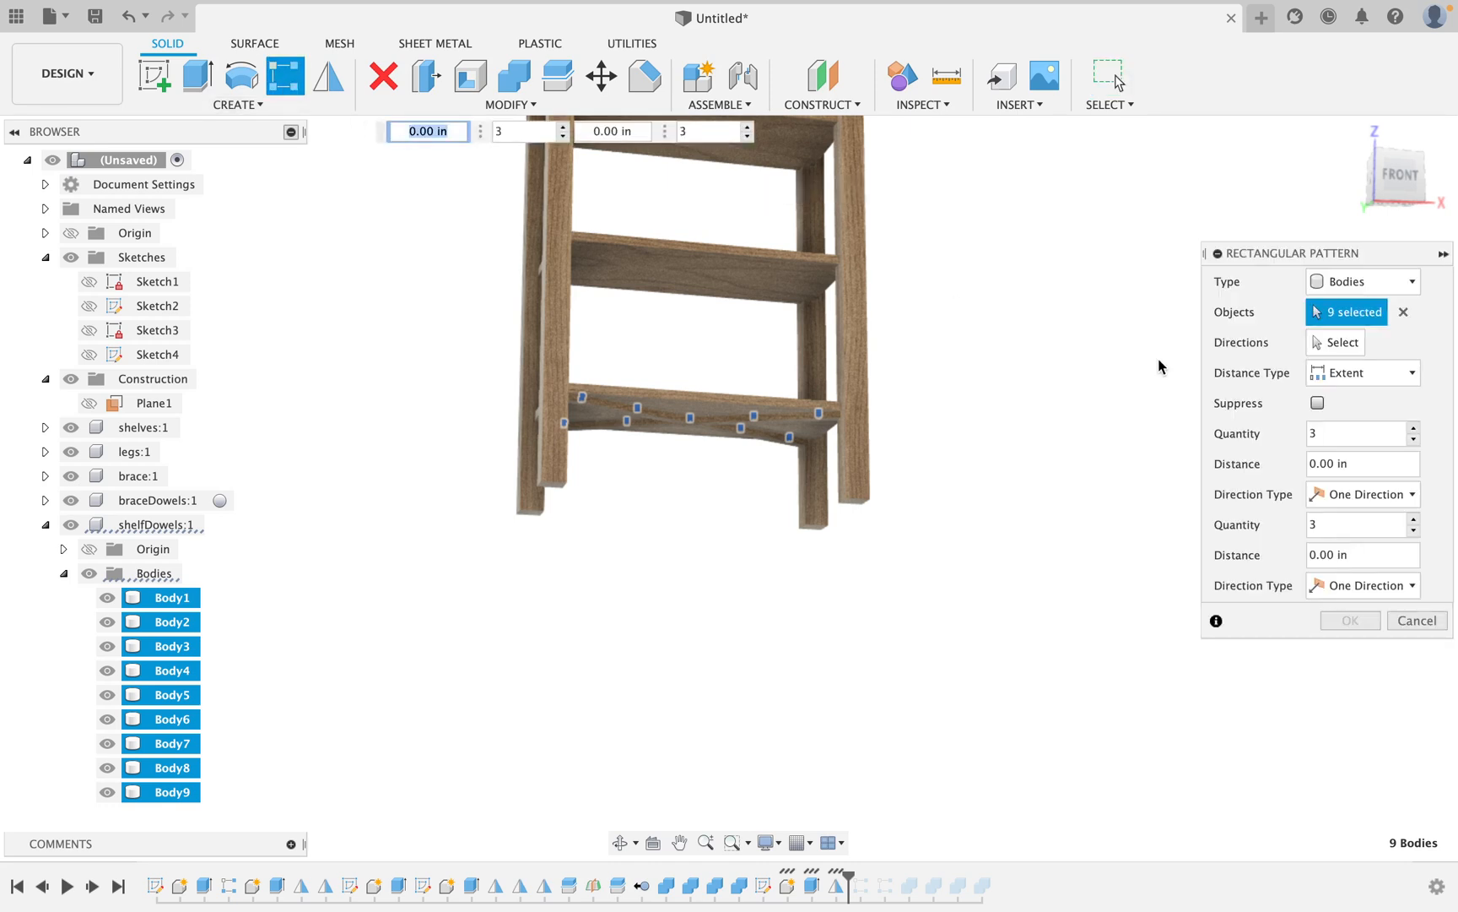
pyautogui.click(1337, 343)
pyautogui.click(692, 473)
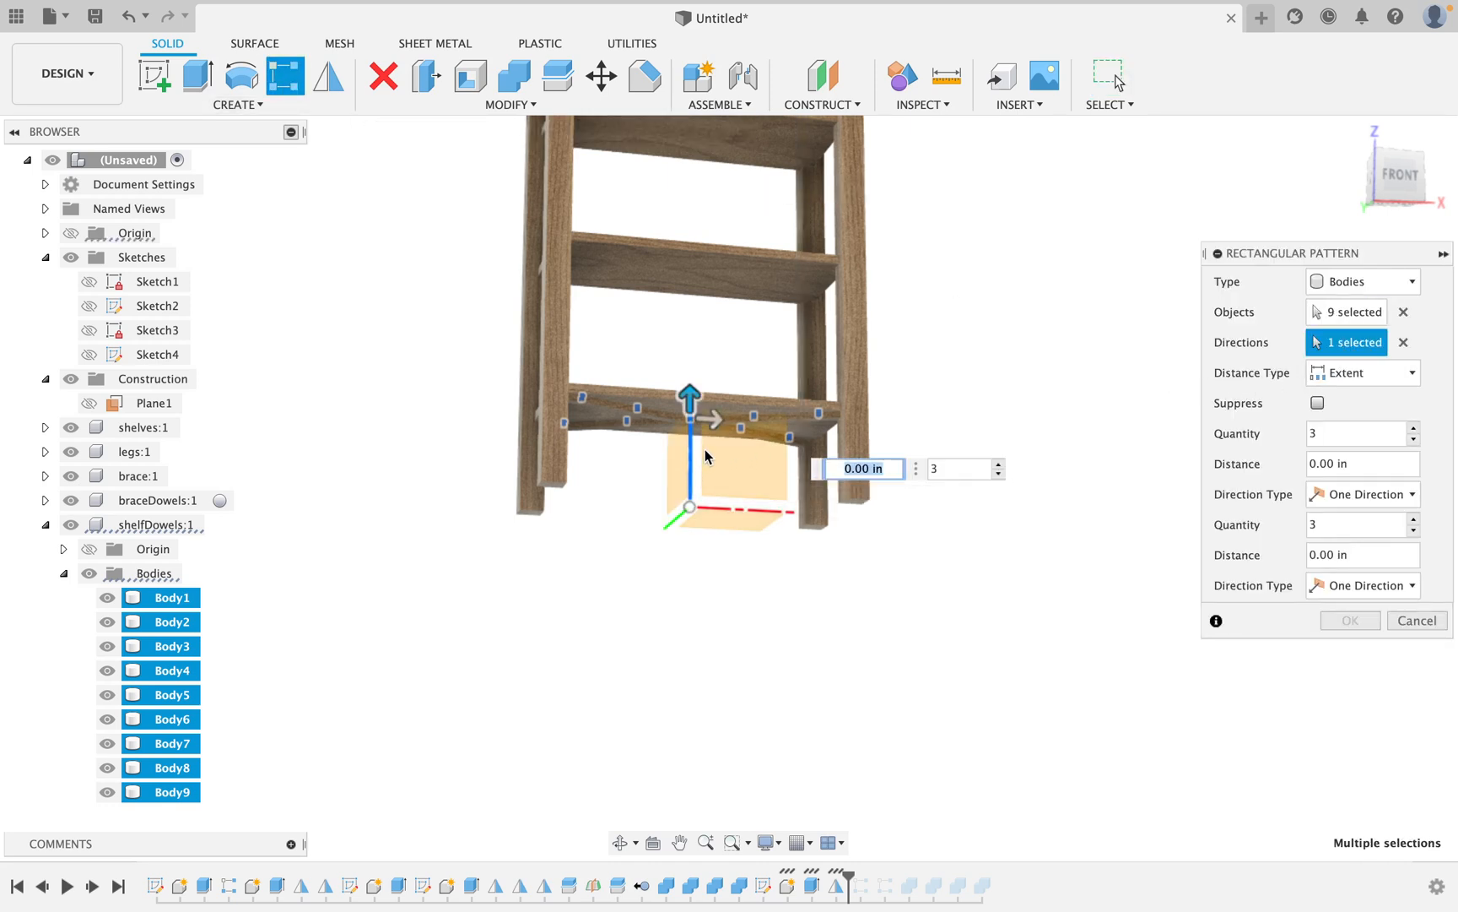
# Pattern the nine shelf dowels upward to a quantity of 5 over an extent of 54-7 in, in one direction.
pyautogui.moveTo(689, 385); pyautogui.dragTo(705, 255)
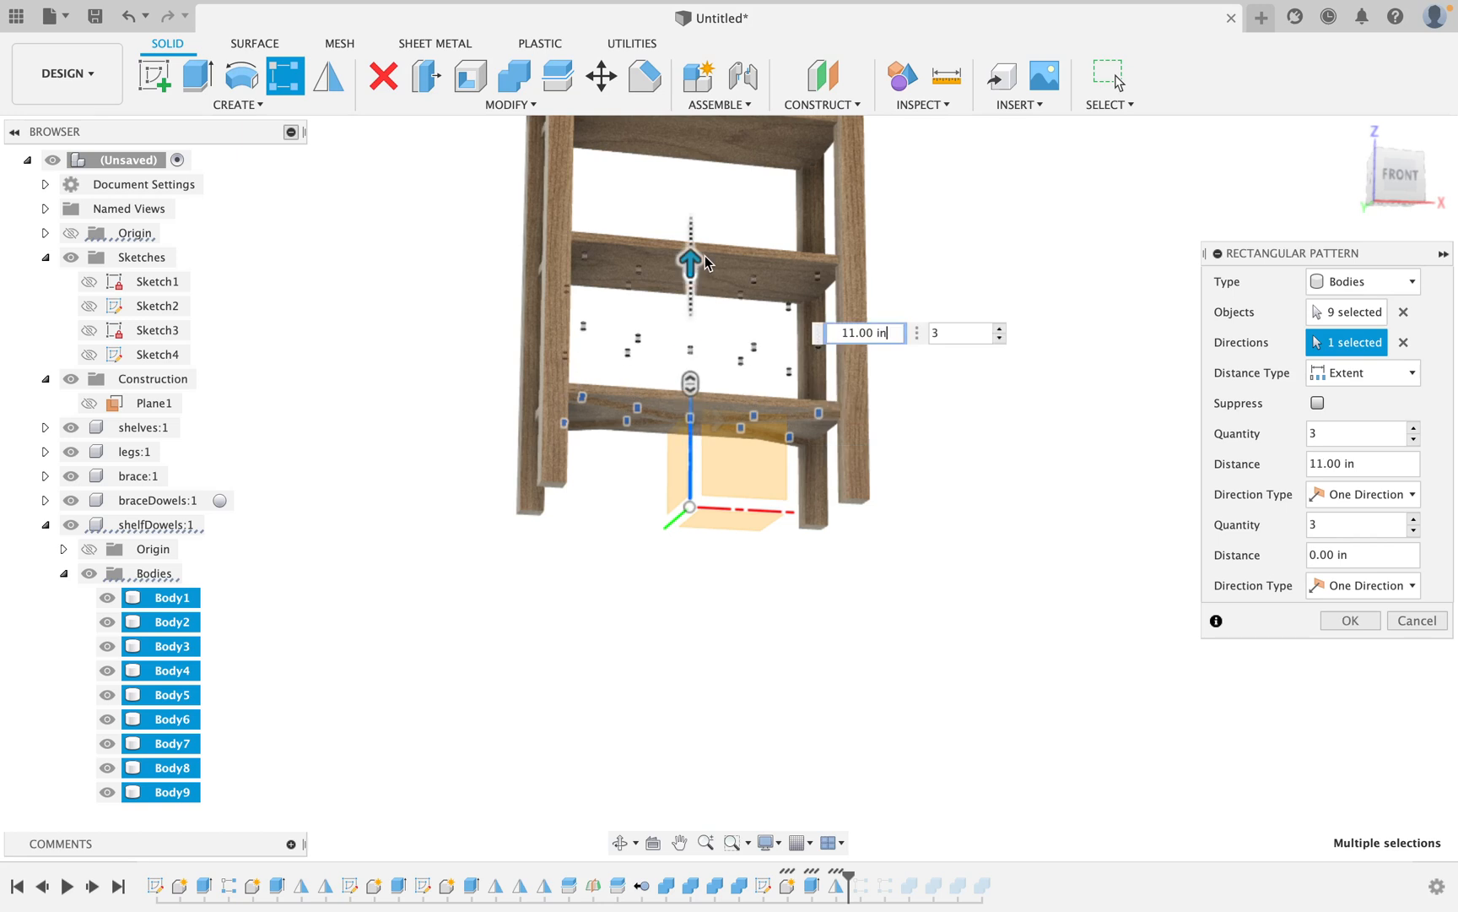
pyautogui.click(1414, 428)
pyautogui.click(1415, 427)
pyautogui.click(1400, 463)
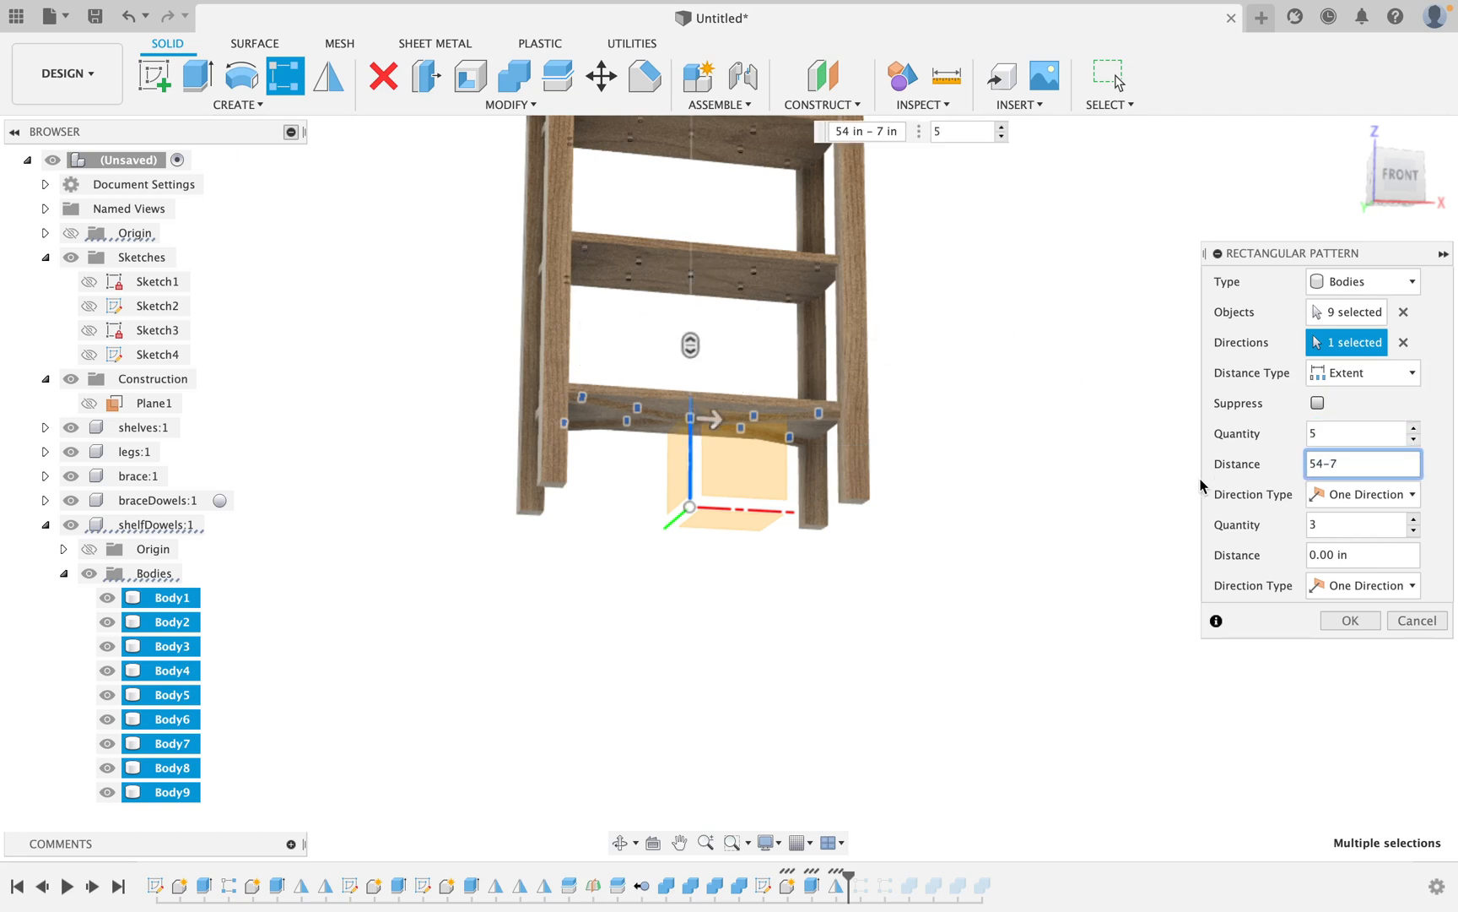
pyautogui.scroll(-4, 969, 419)
pyautogui.moveTo(981, 343); pyautogui.dragTo(937, 475, button='middle')
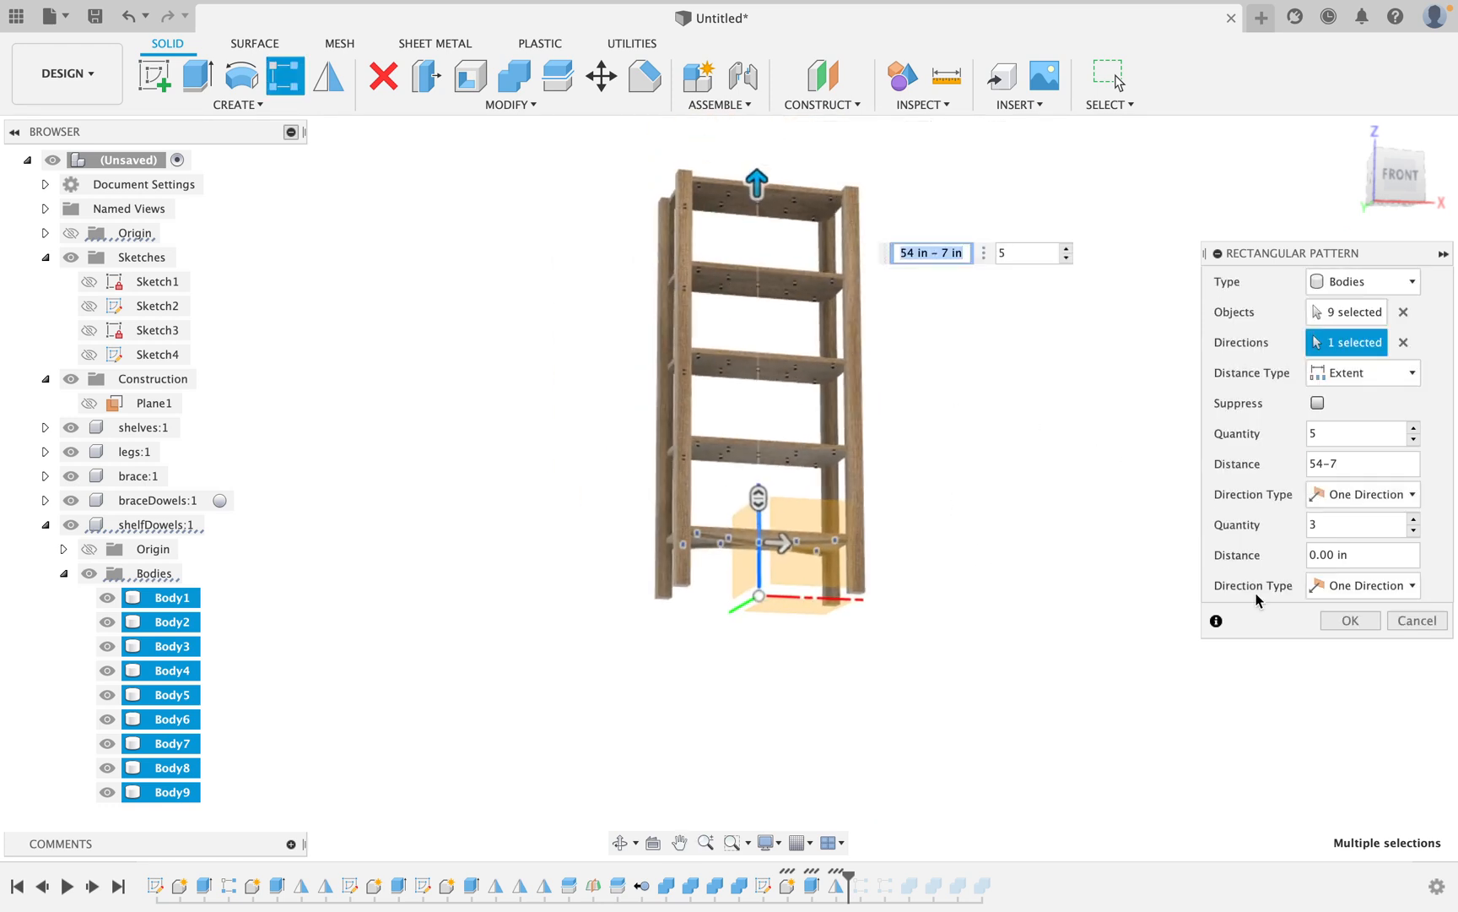
pyautogui.click(1350, 620)
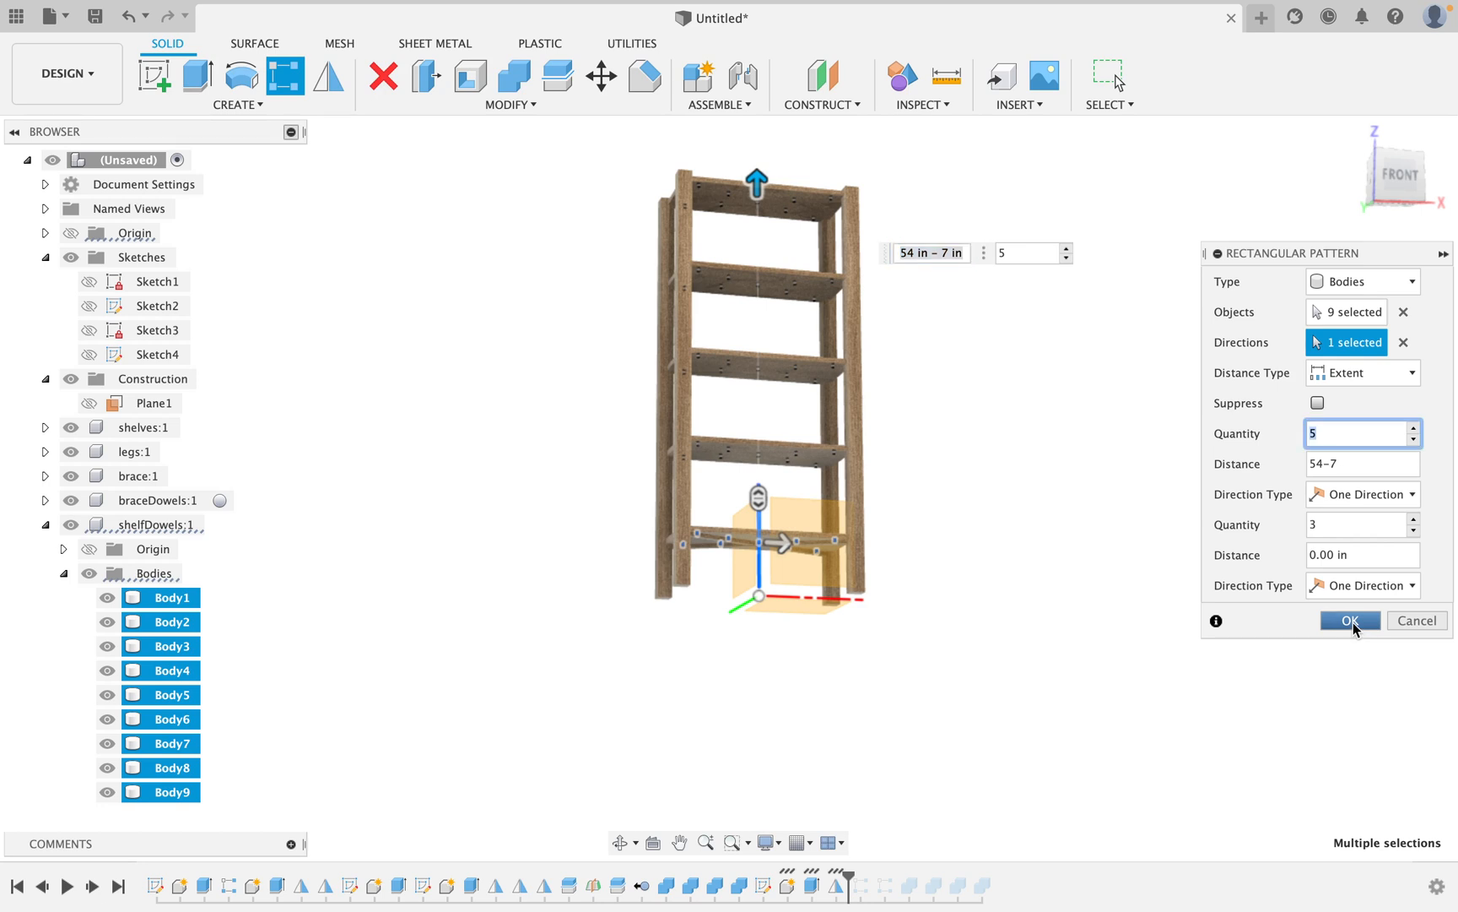
# Examine the patterned dowels on the shelves and around the crossed braces from below.
pyautogui.scroll(8, 814, 440)
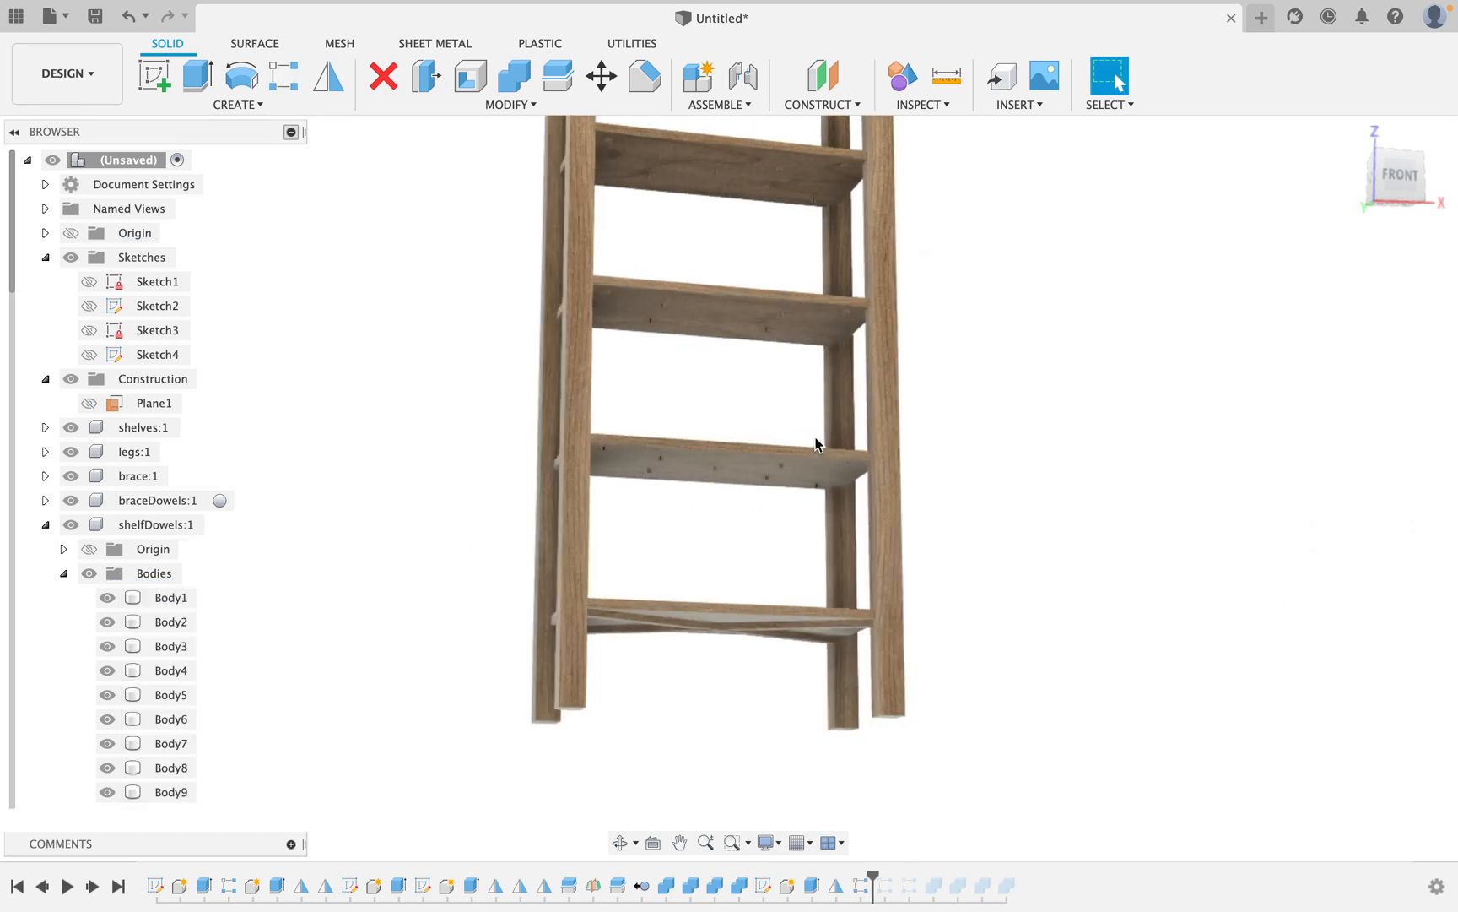
pyautogui.scroll(-6, 816, 443)
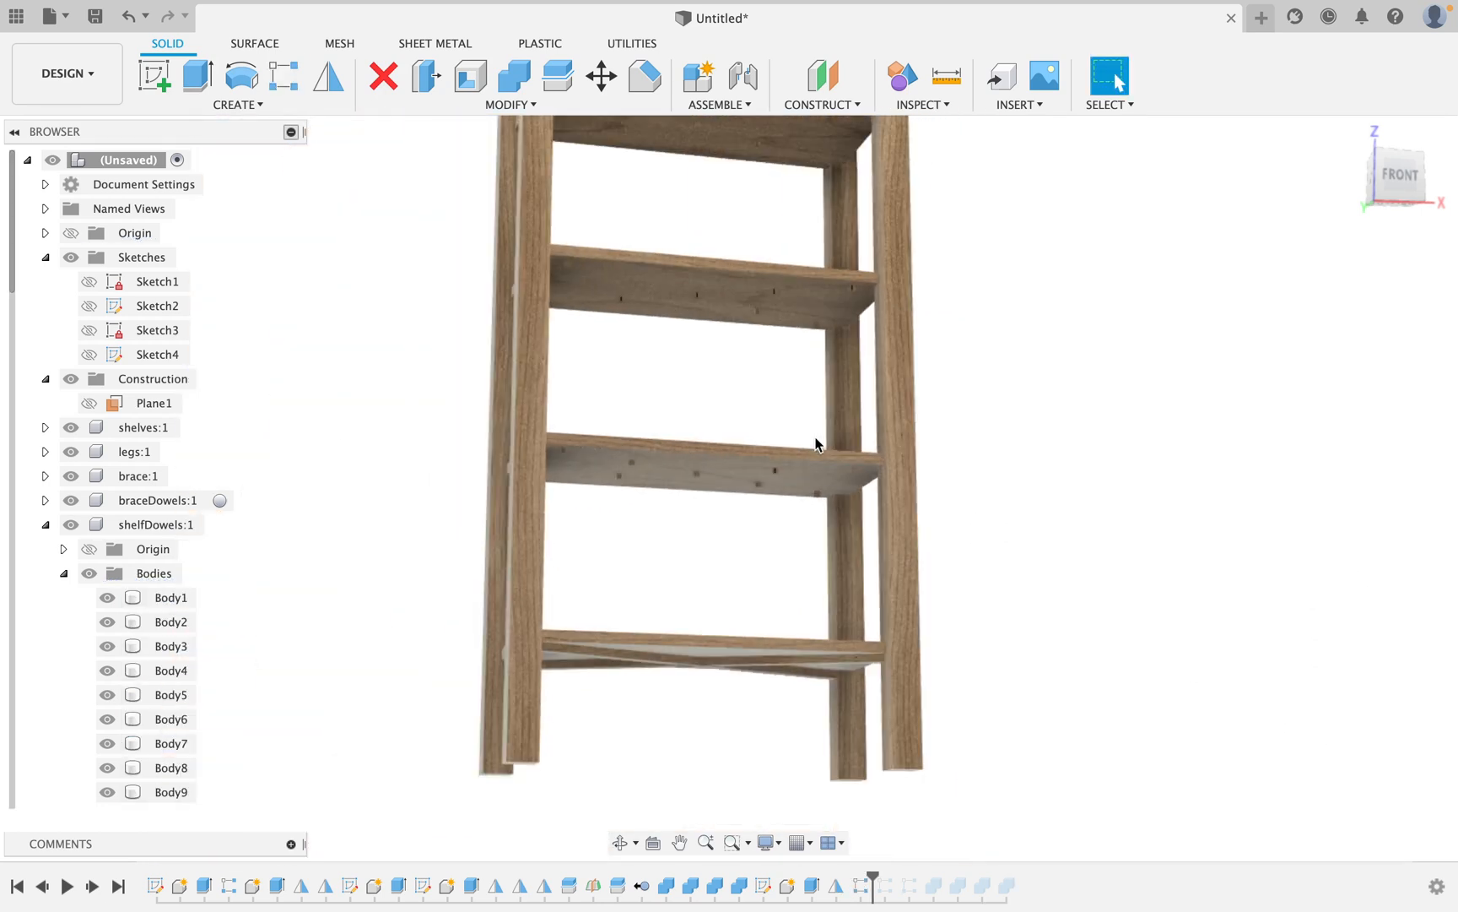
pyautogui.moveTo(794, 368); pyautogui.dragTo(860, 402, button='middle')
pyautogui.scroll(-3, 859, 395)
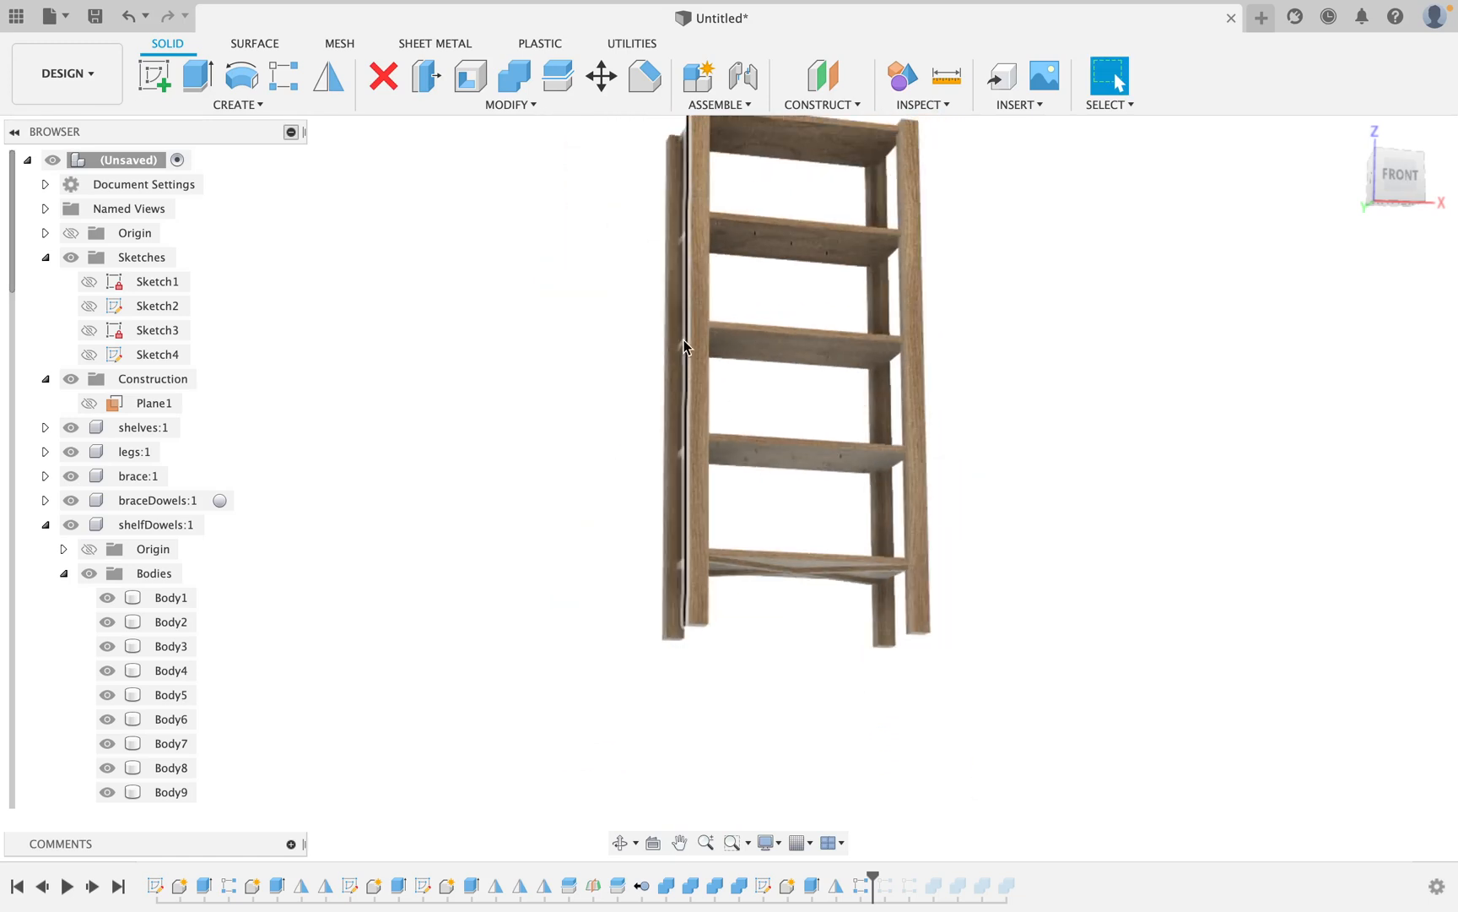
pyautogui.scroll(-3, 681, 341)
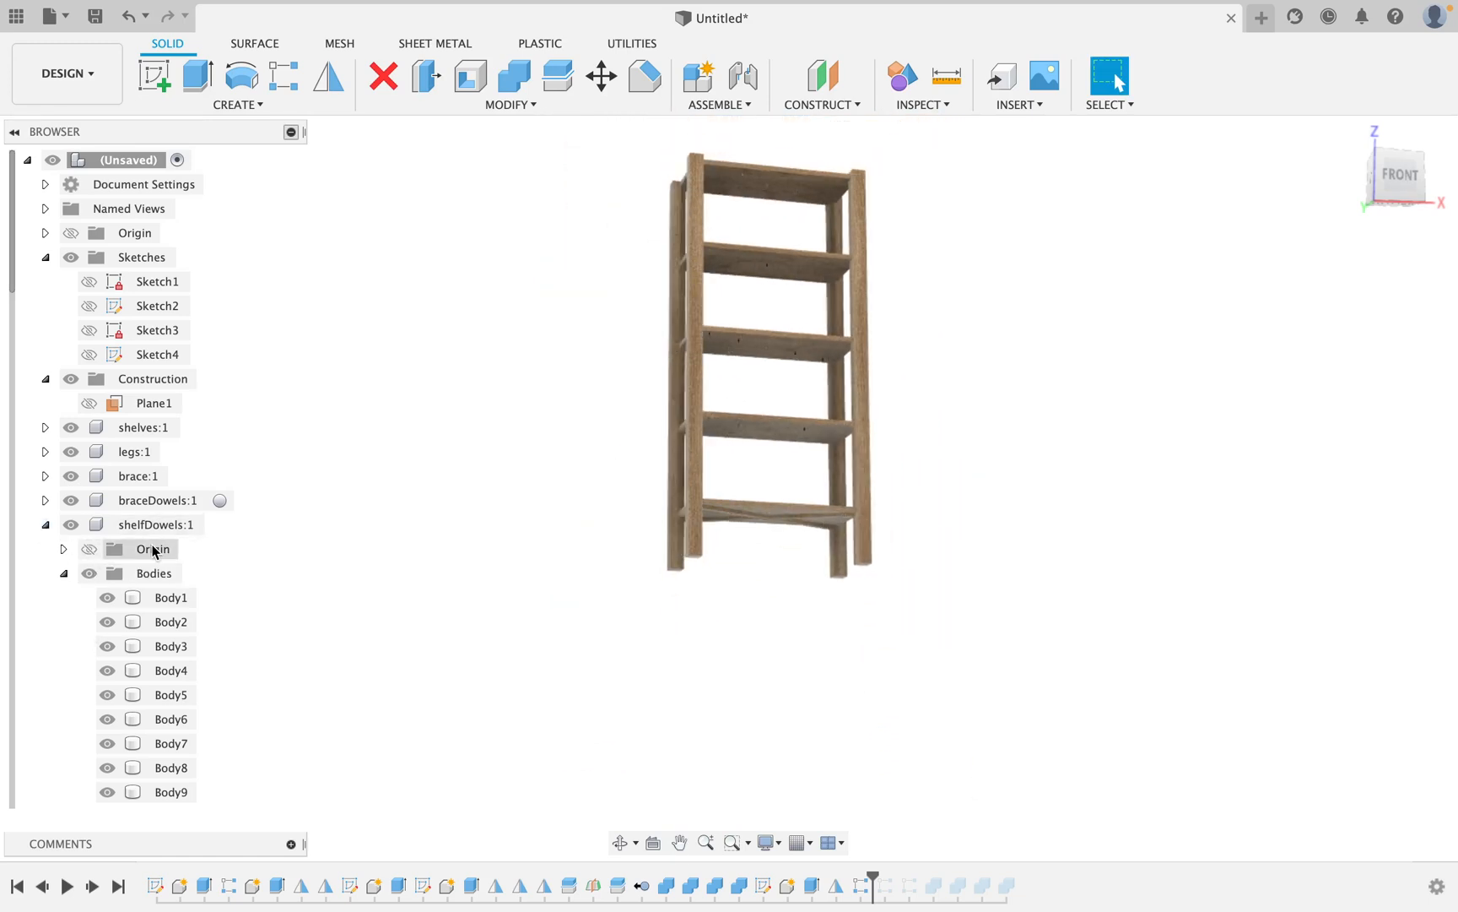
pyautogui.scroll(-2, 419, 517)
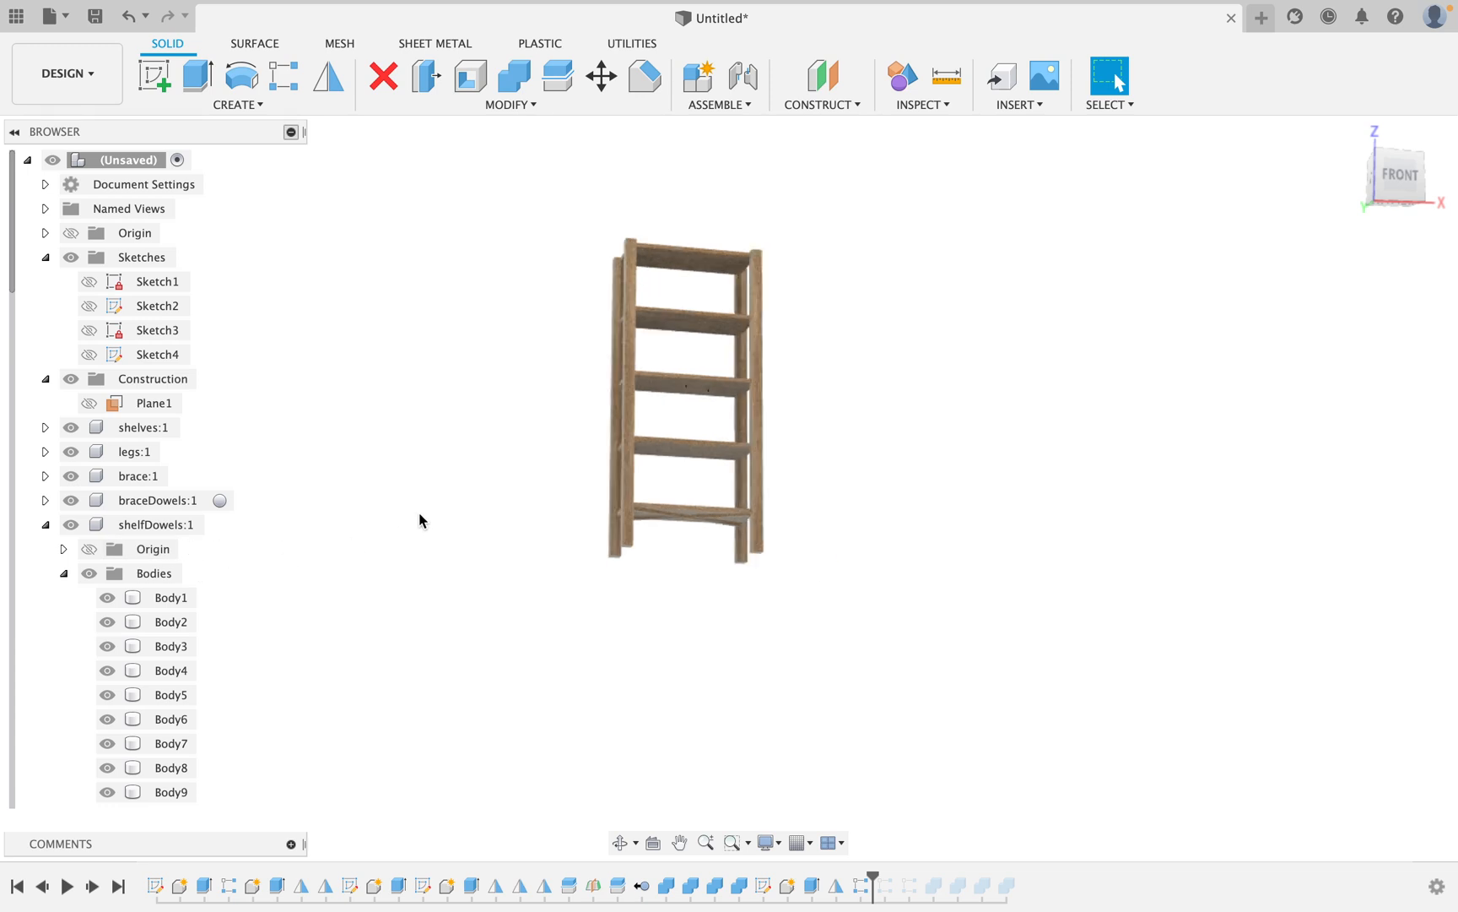
pyautogui.scroll(5, 419, 518)
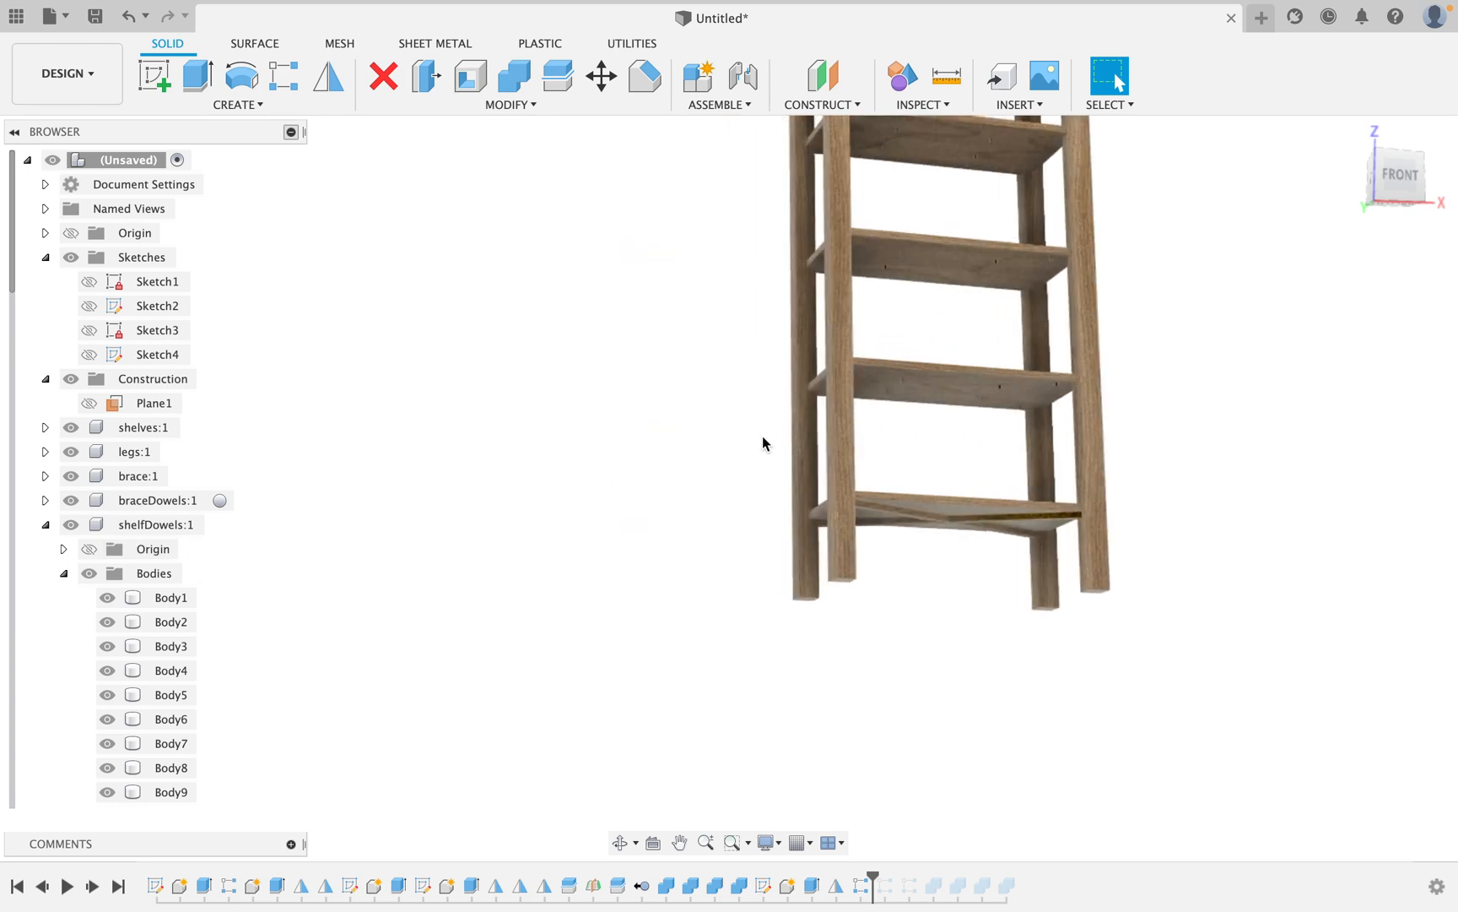
# Cut all 45 shelfDowels bodies from one of the crossed braces under the lowest shelf with Combine, keeping the tools.
pyautogui.click(518, 89)
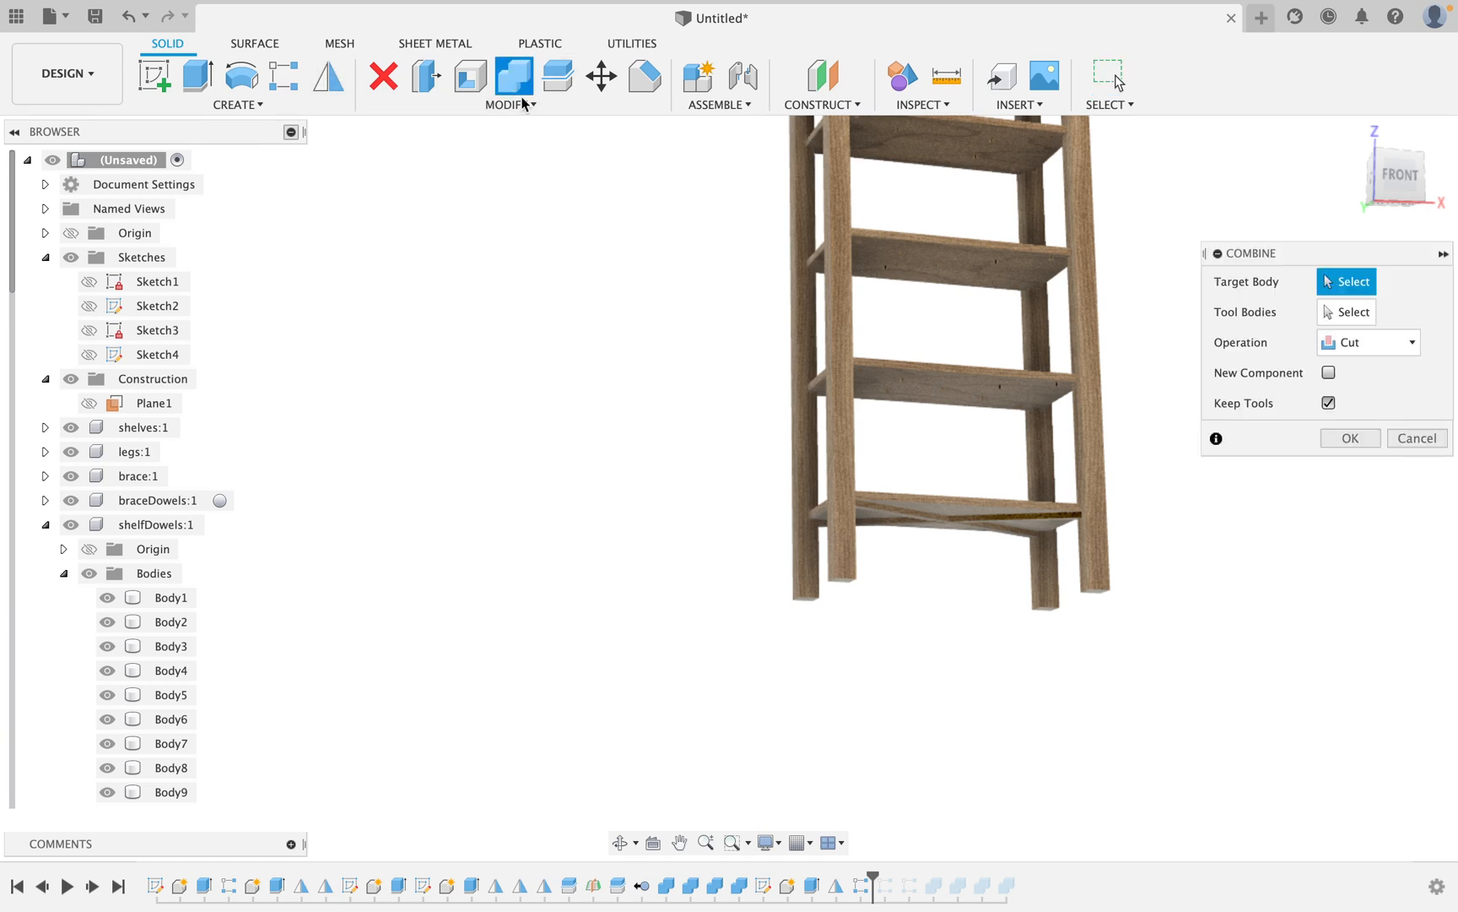
pyautogui.click(976, 525)
pyautogui.click(174, 598)
pyautogui.scroll(-10, 169, 601)
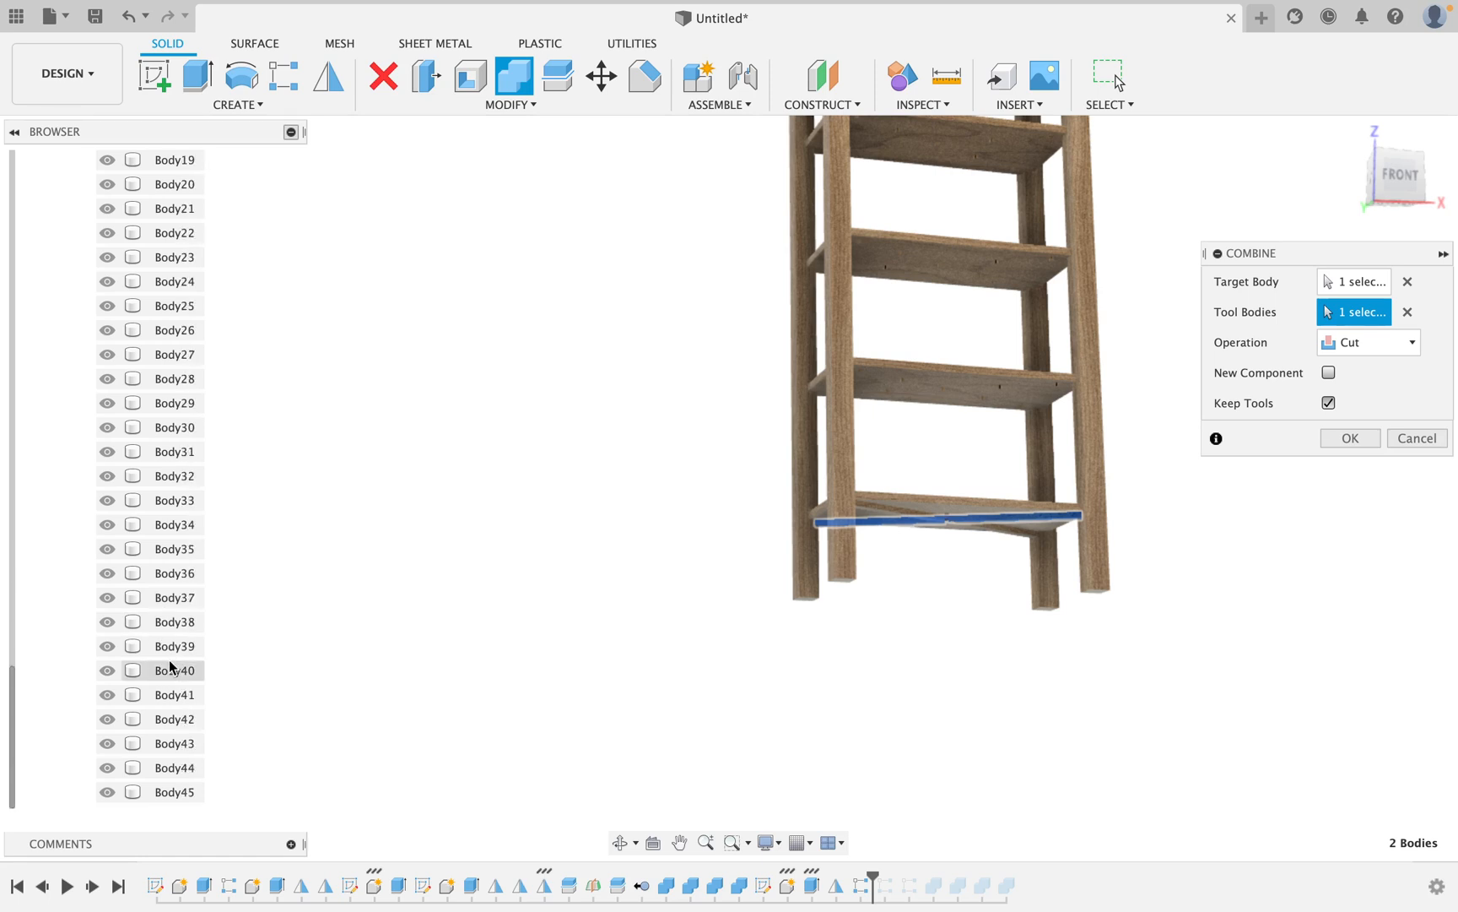
pyautogui.keyDown('shift'); pyautogui.click(164, 792); pyautogui.keyUp('shift')
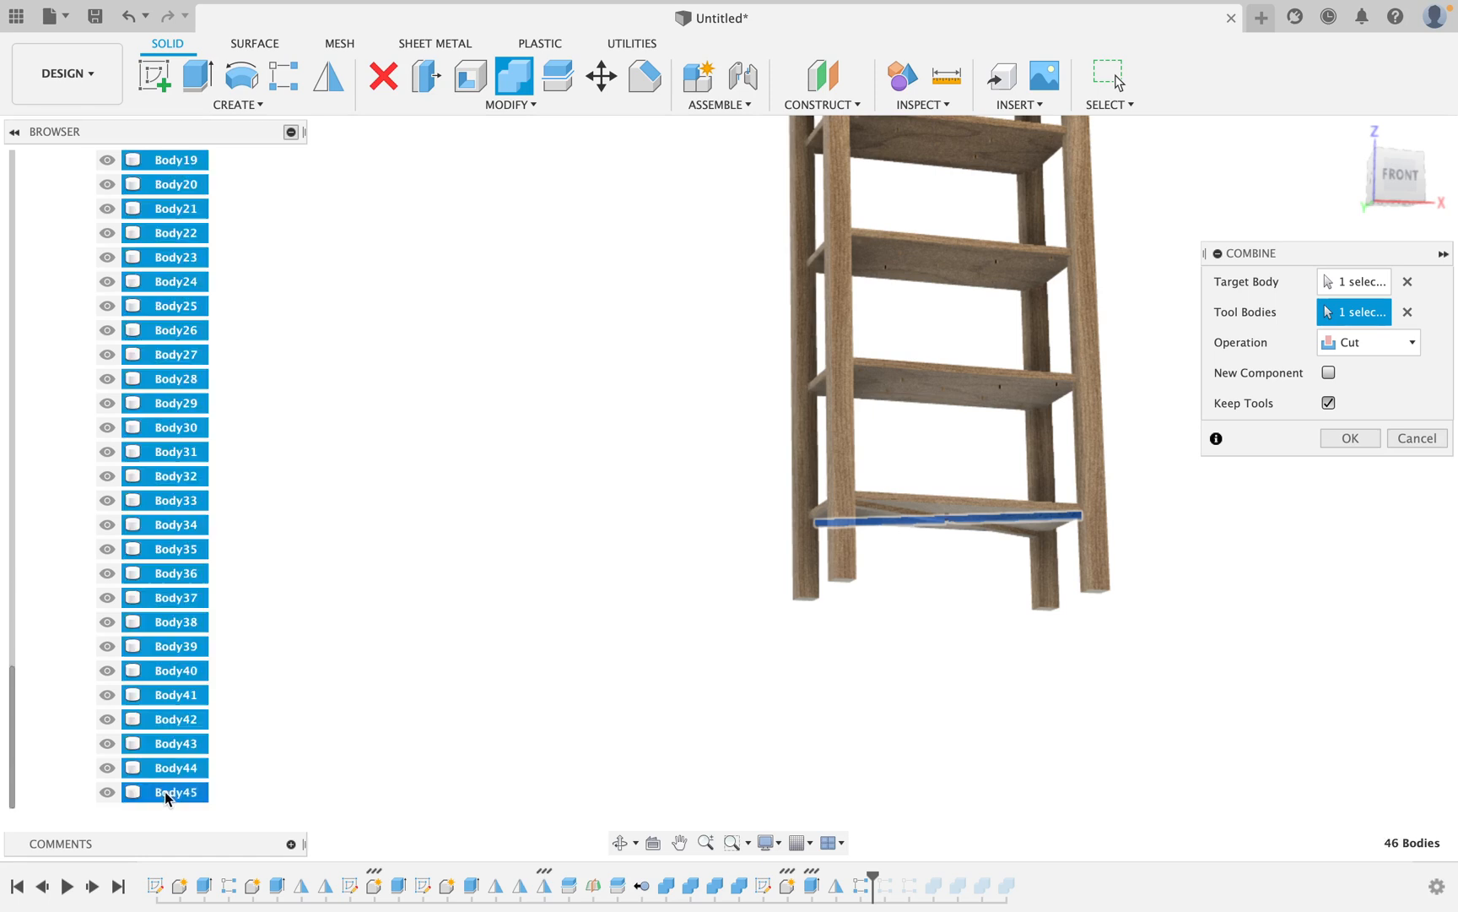
pyautogui.click(1348, 438)
# Cut all 45 shelfDowels bodies from the other crossed brace with a repeated Combine, keeping the tools.
pyautogui.rightClick(1202, 494)
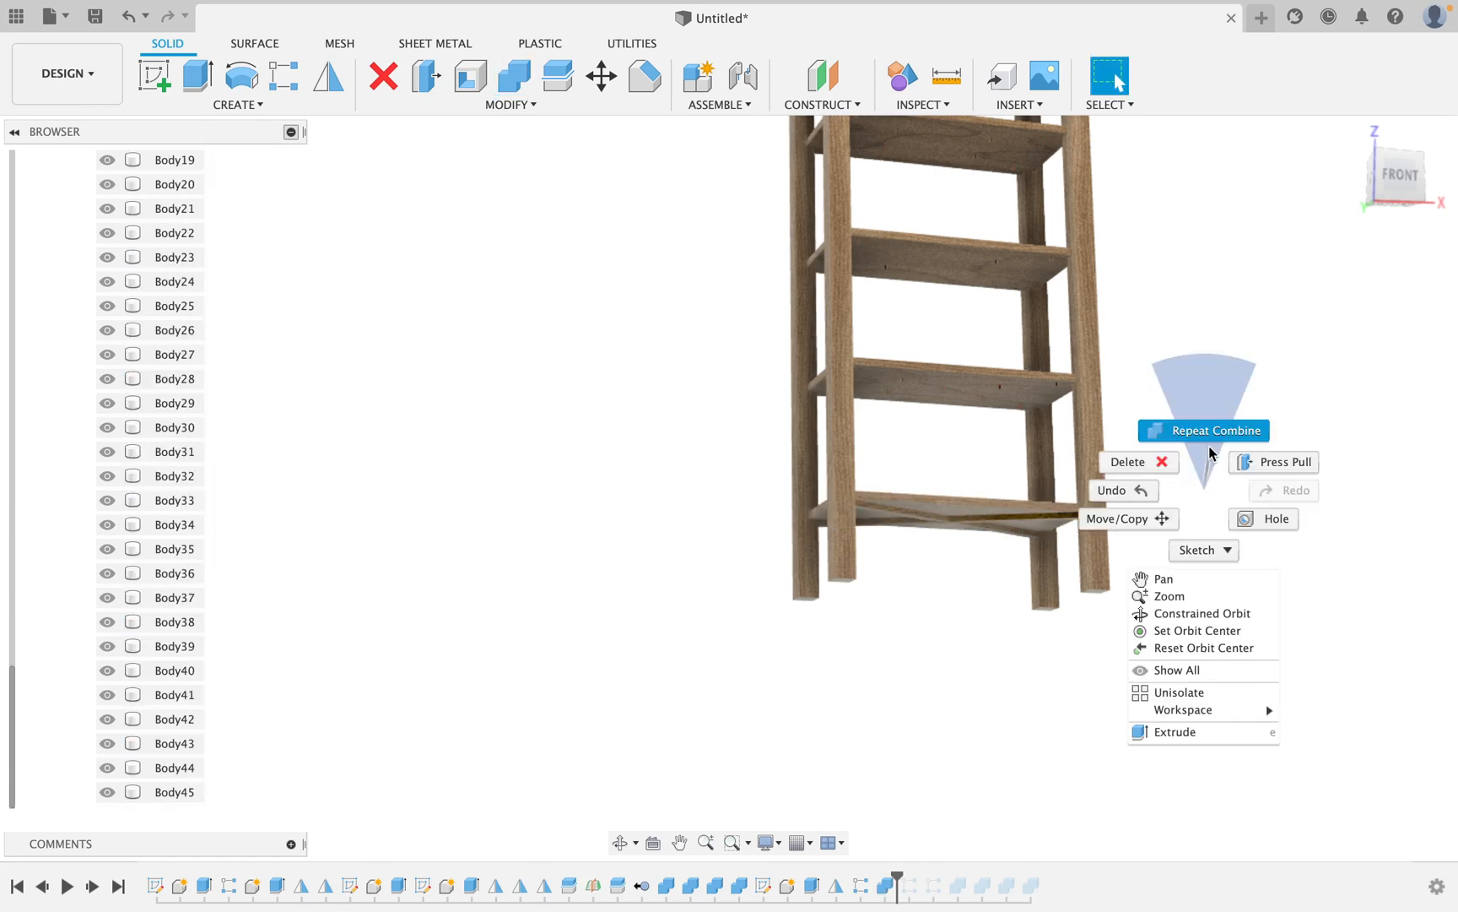
pyautogui.click(1209, 427)
pyautogui.click(896, 505)
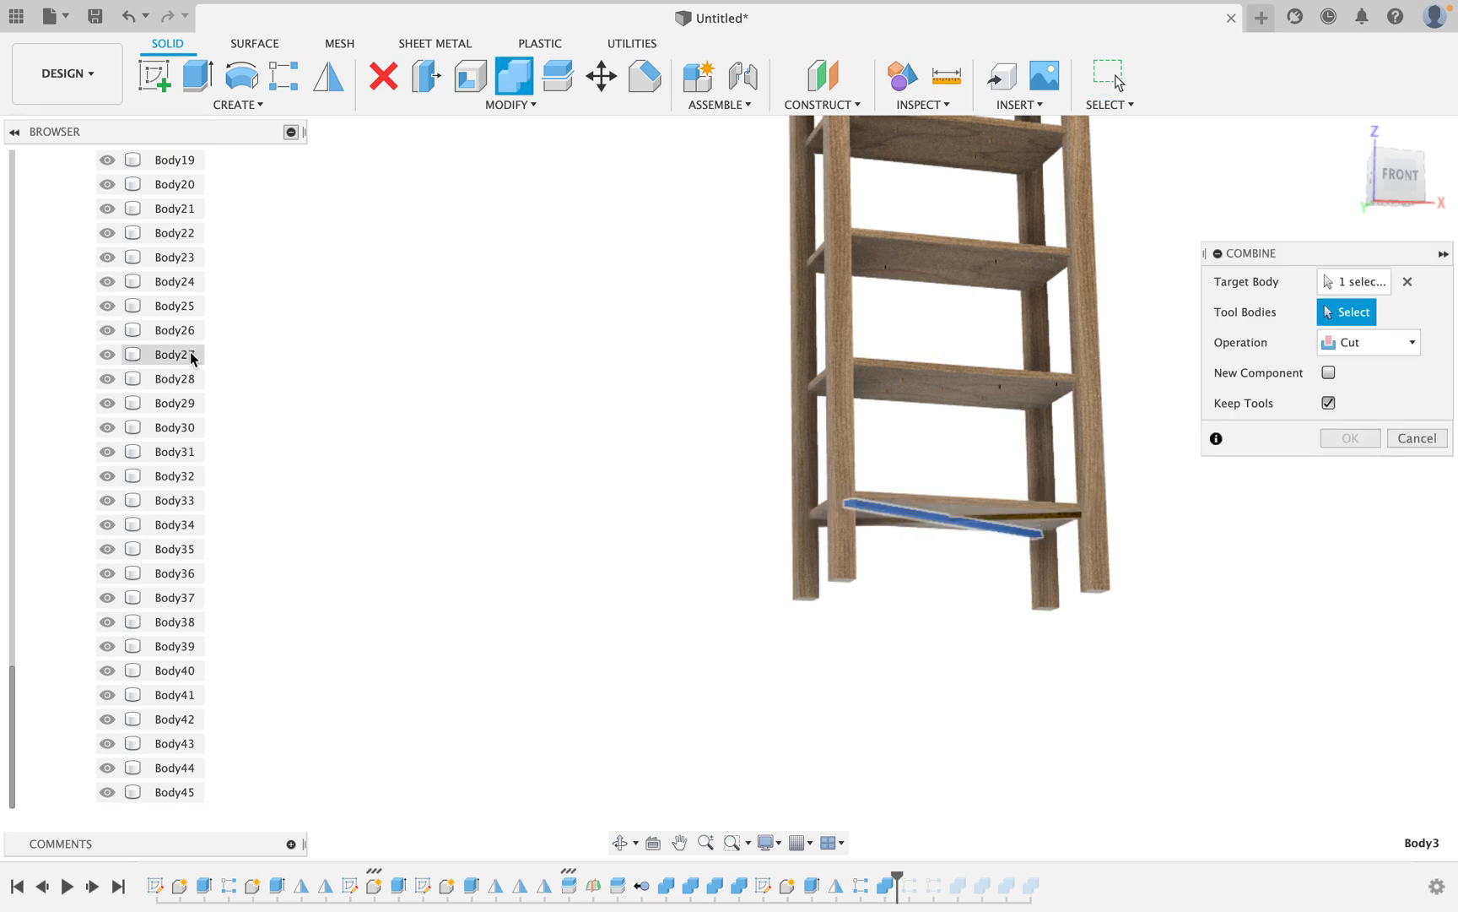
pyautogui.scroll(8, 118, 285)
pyautogui.scroll(3, 118, 286)
pyautogui.click(179, 257)
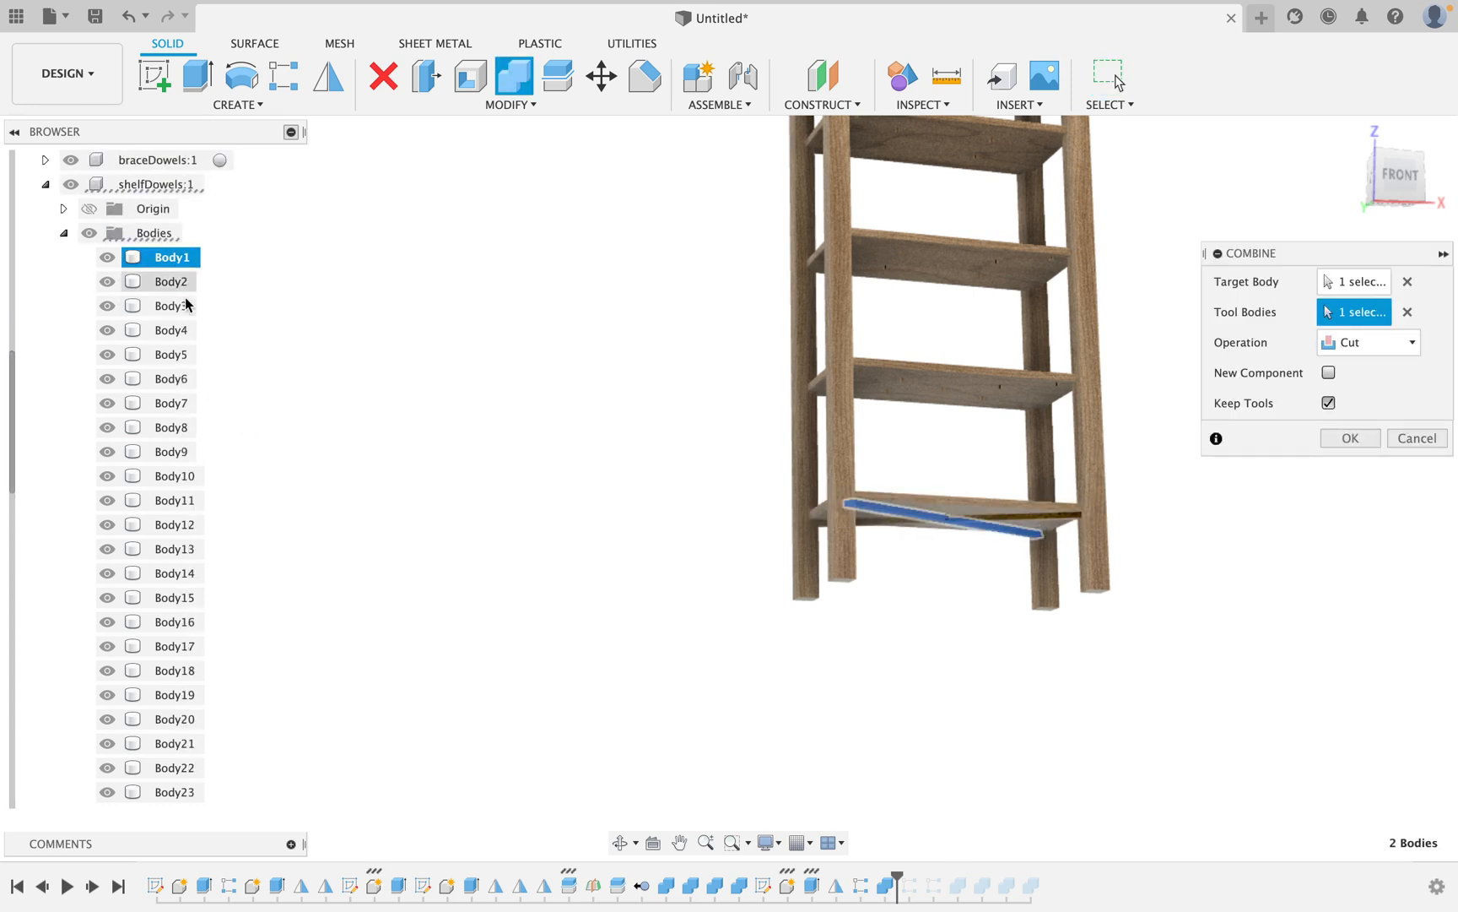
pyautogui.scroll(-8, 180, 363)
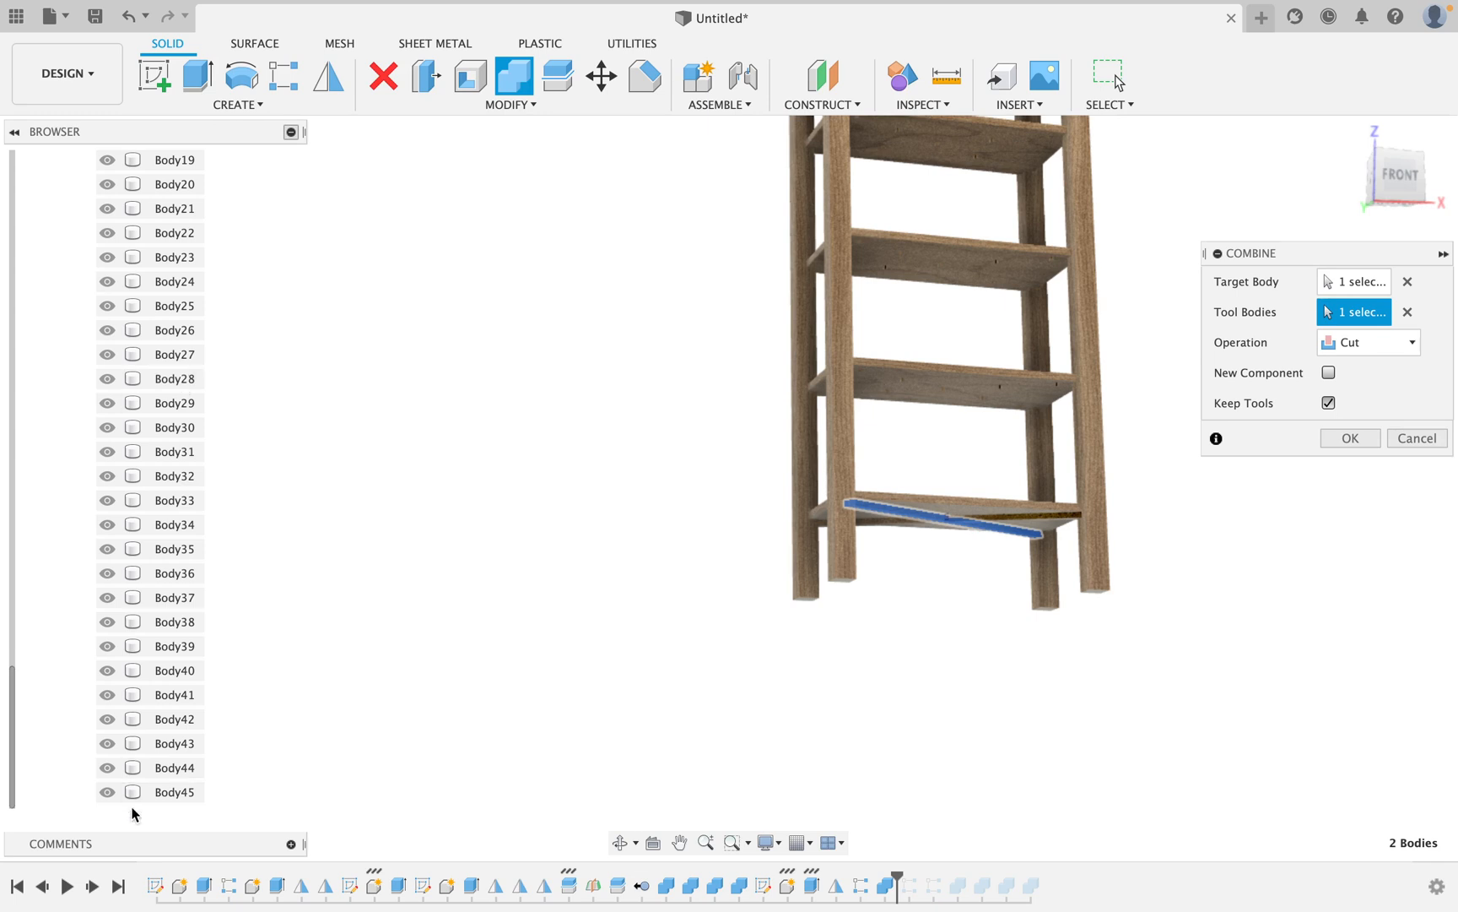
pyautogui.scroll(-1, 166, 794)
pyautogui.keyDown('shift'); pyautogui.click(169, 792); pyautogui.keyUp('shift')
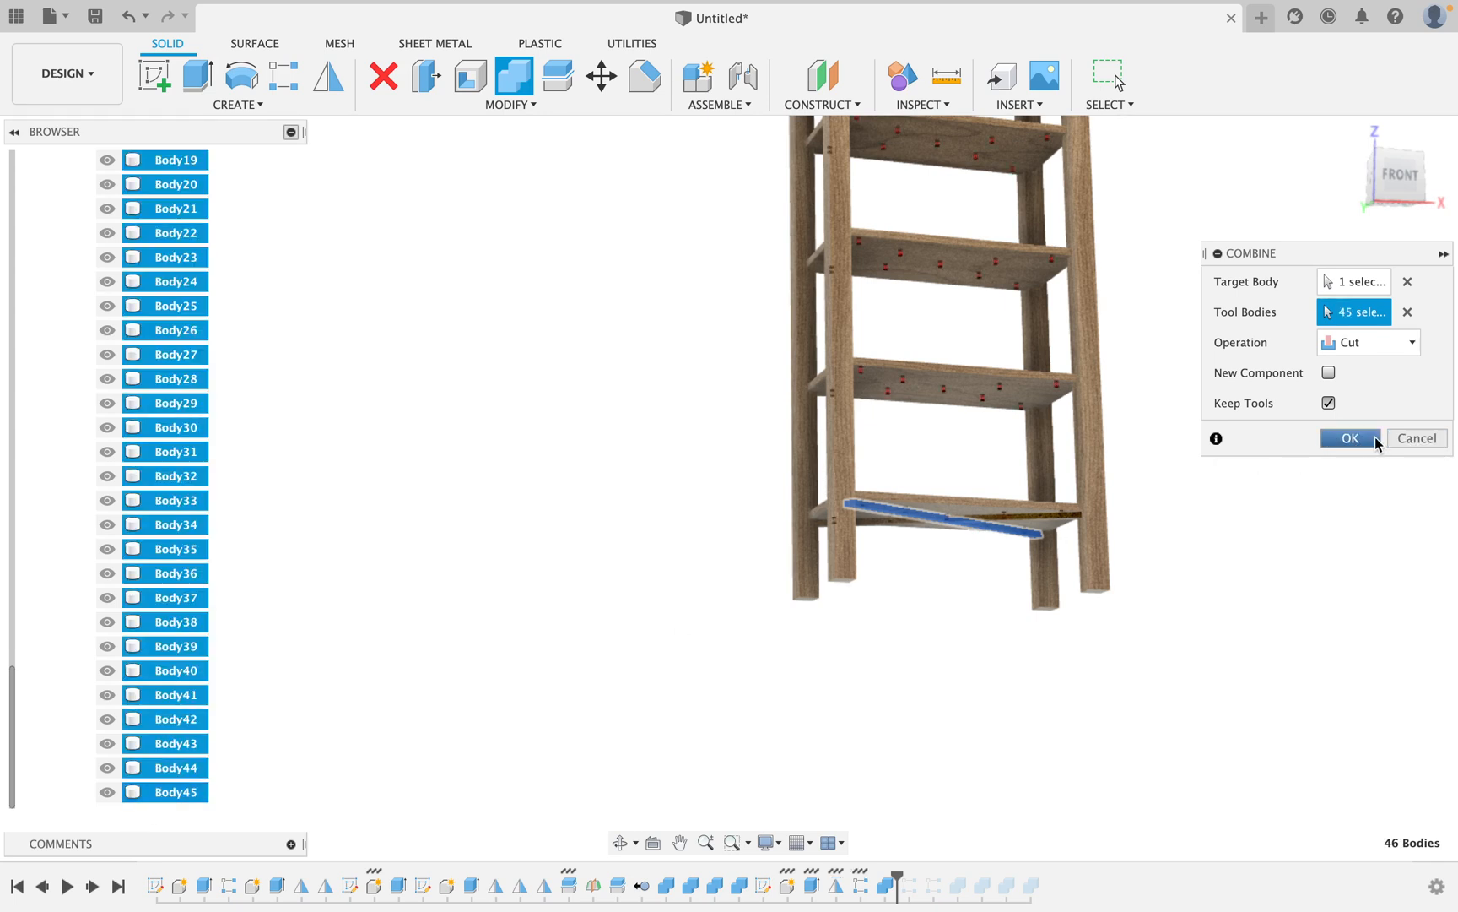
pyautogui.click(1352, 438)
# Cut all 45 shelfDowels bodies from the top shelf with Combine, keeping the tools.
pyautogui.scroll(-5, 654, 506)
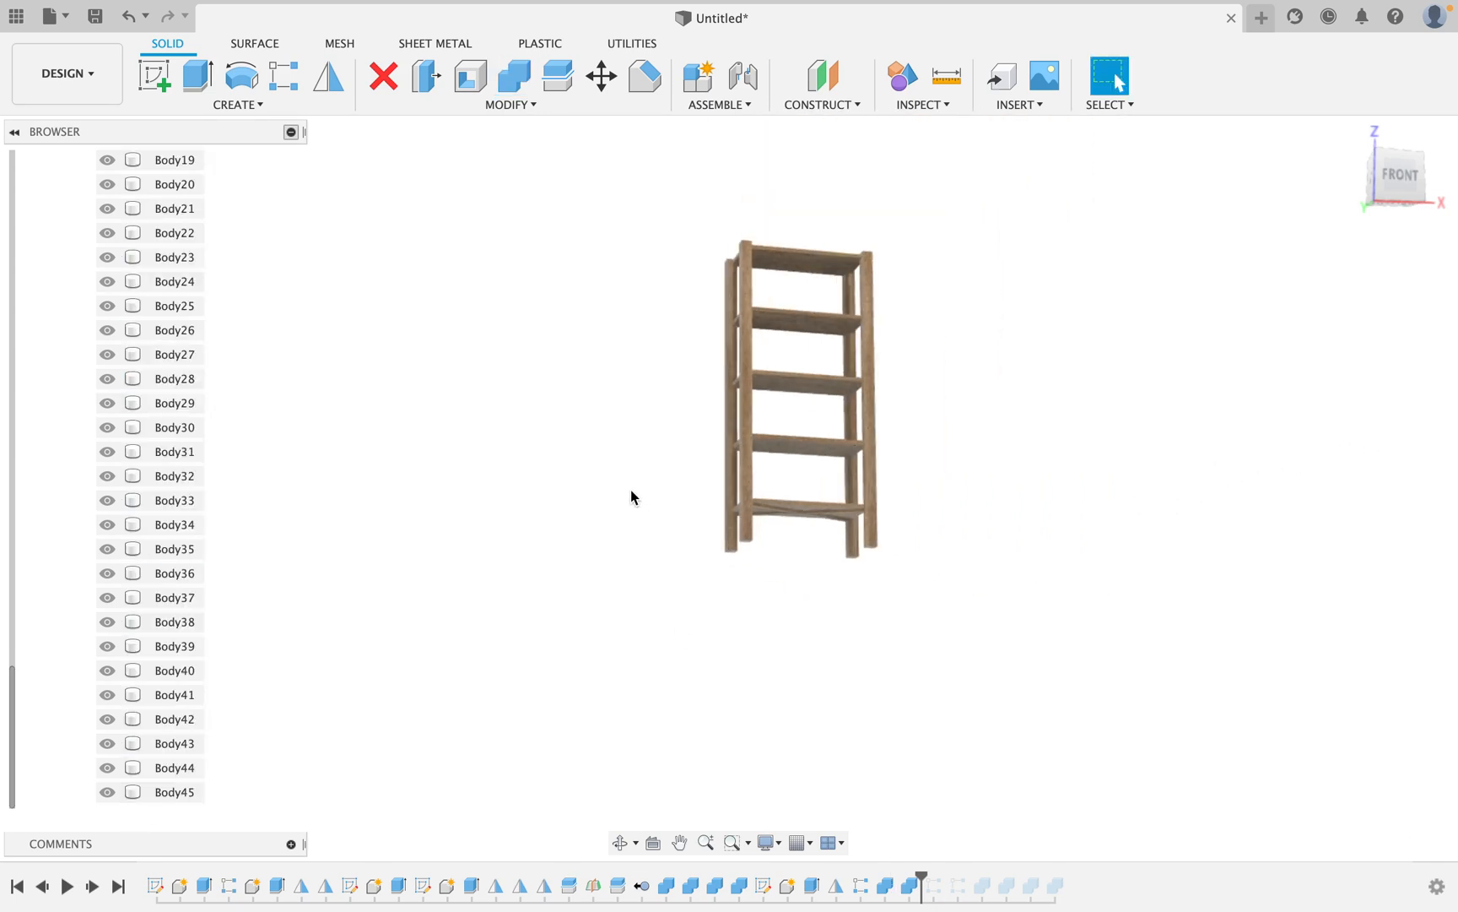
pyautogui.scroll(4, 672, 487)
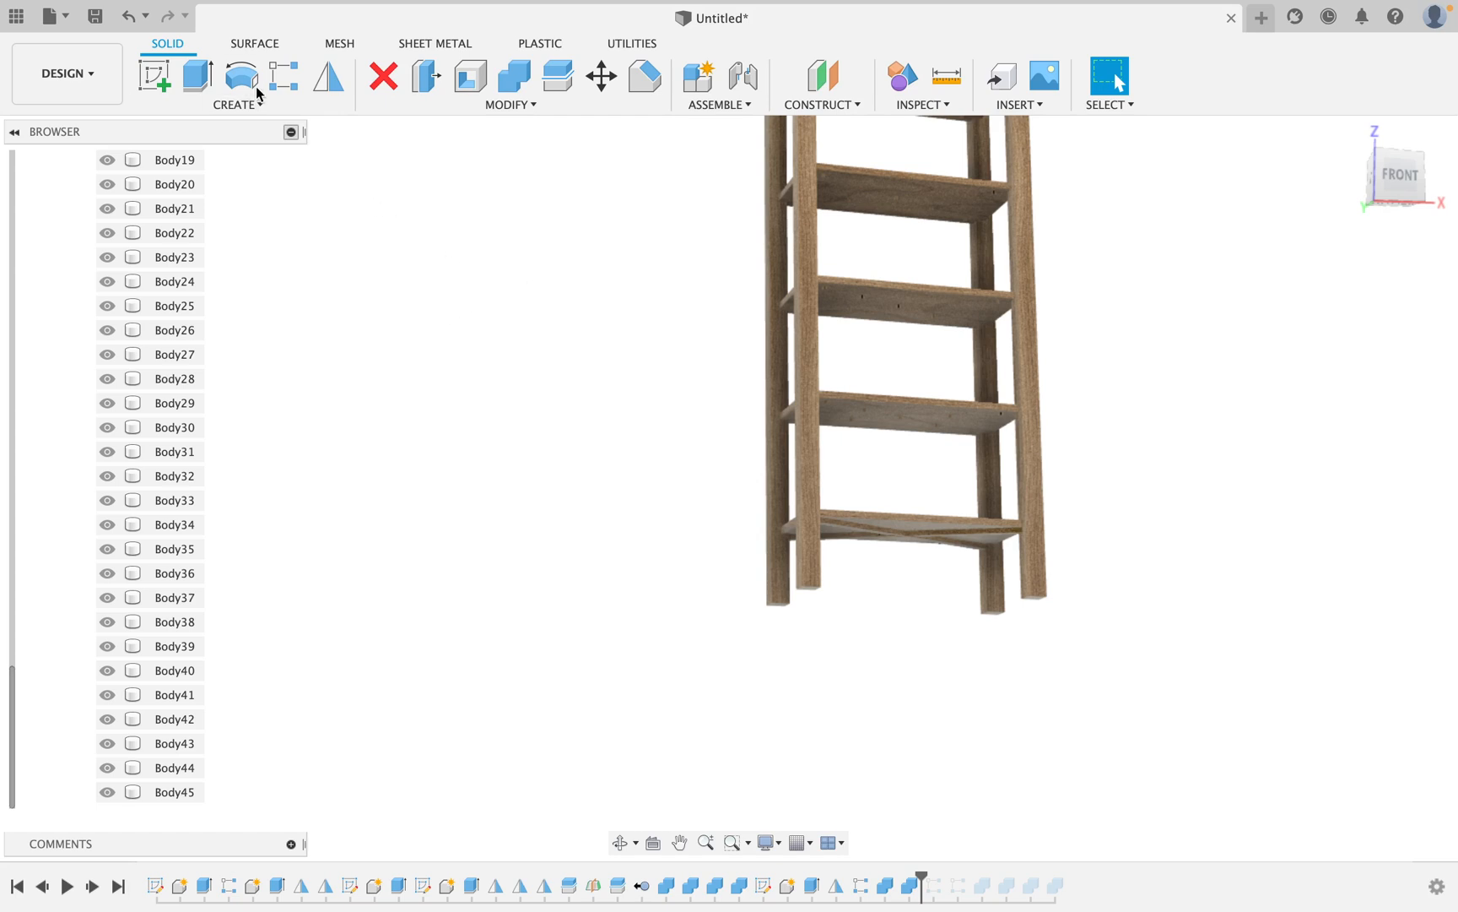
pyautogui.click(528, 89)
pyautogui.scroll(-4, 888, 186)
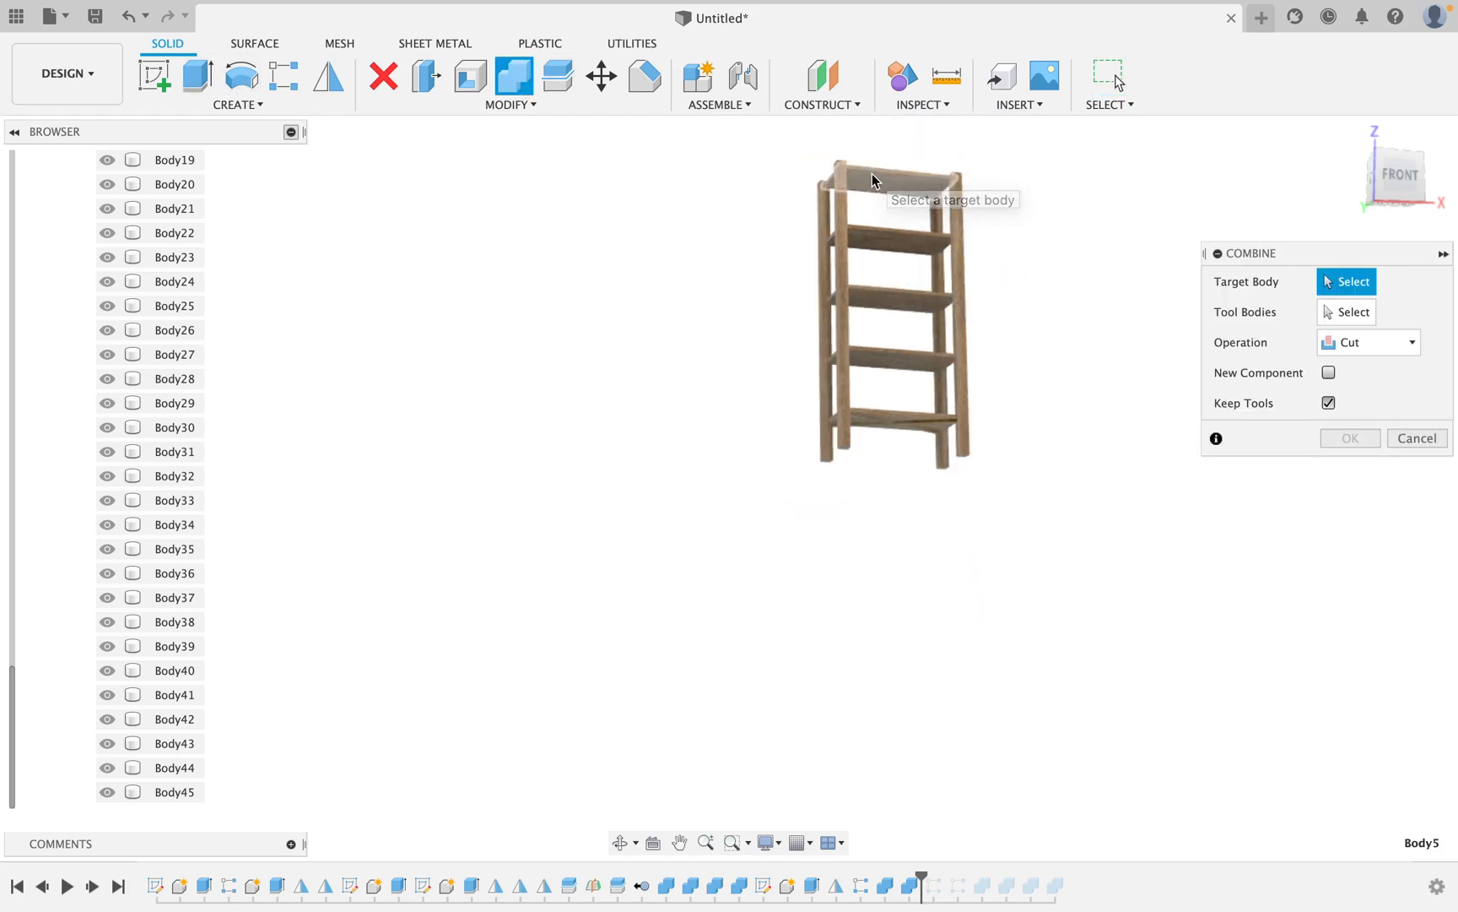
pyautogui.click(872, 175)
pyautogui.scroll(-4, 313, 253)
pyautogui.scroll(5, 211, 245)
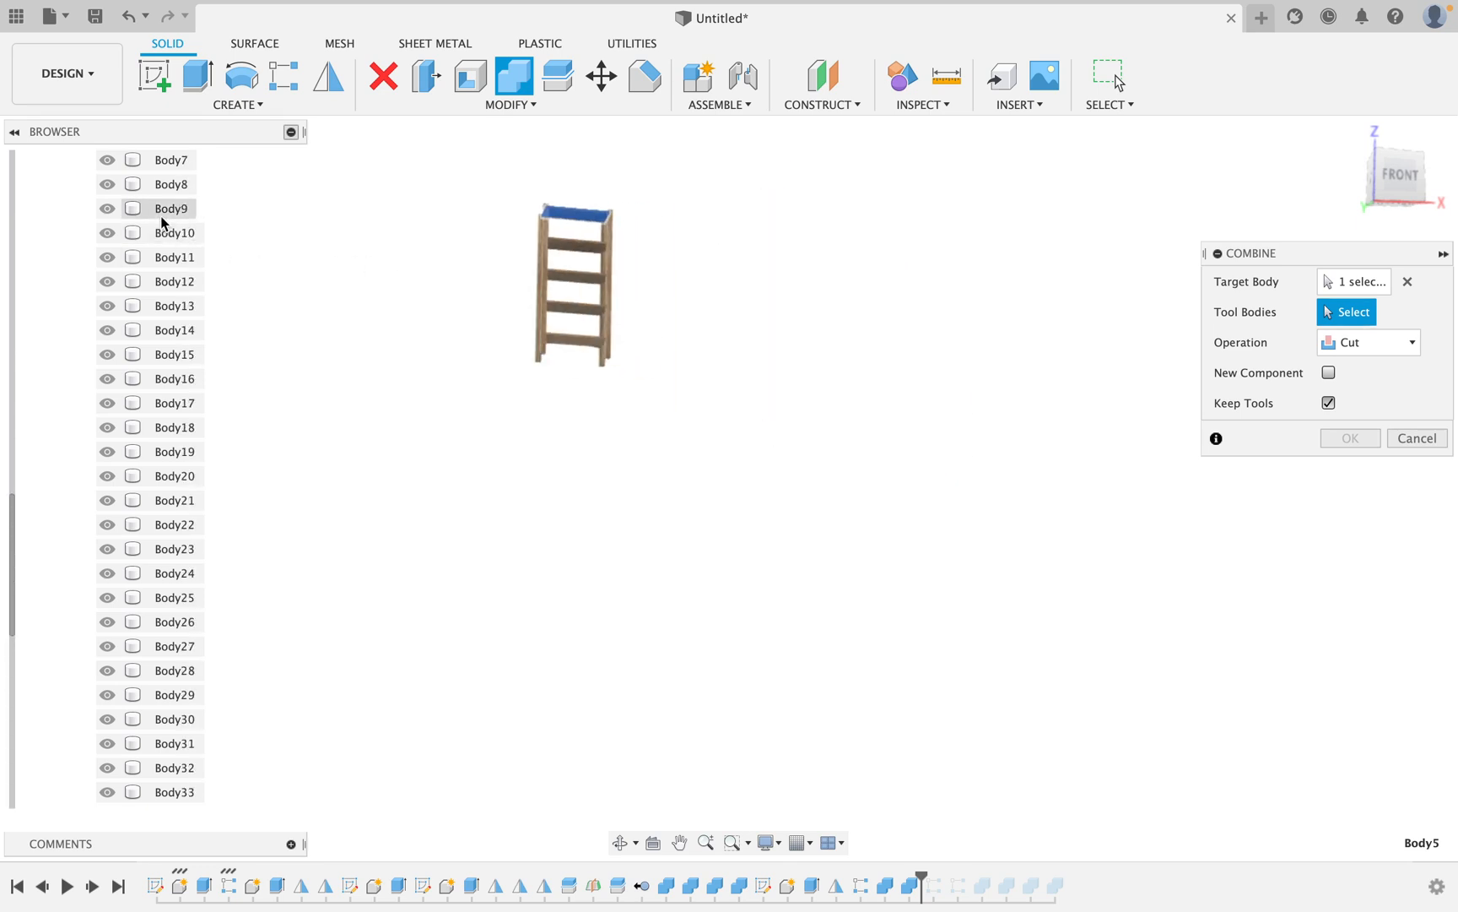
pyautogui.scroll(5, 163, 222)
pyautogui.click(171, 280)
pyautogui.scroll(-5, 167, 331)
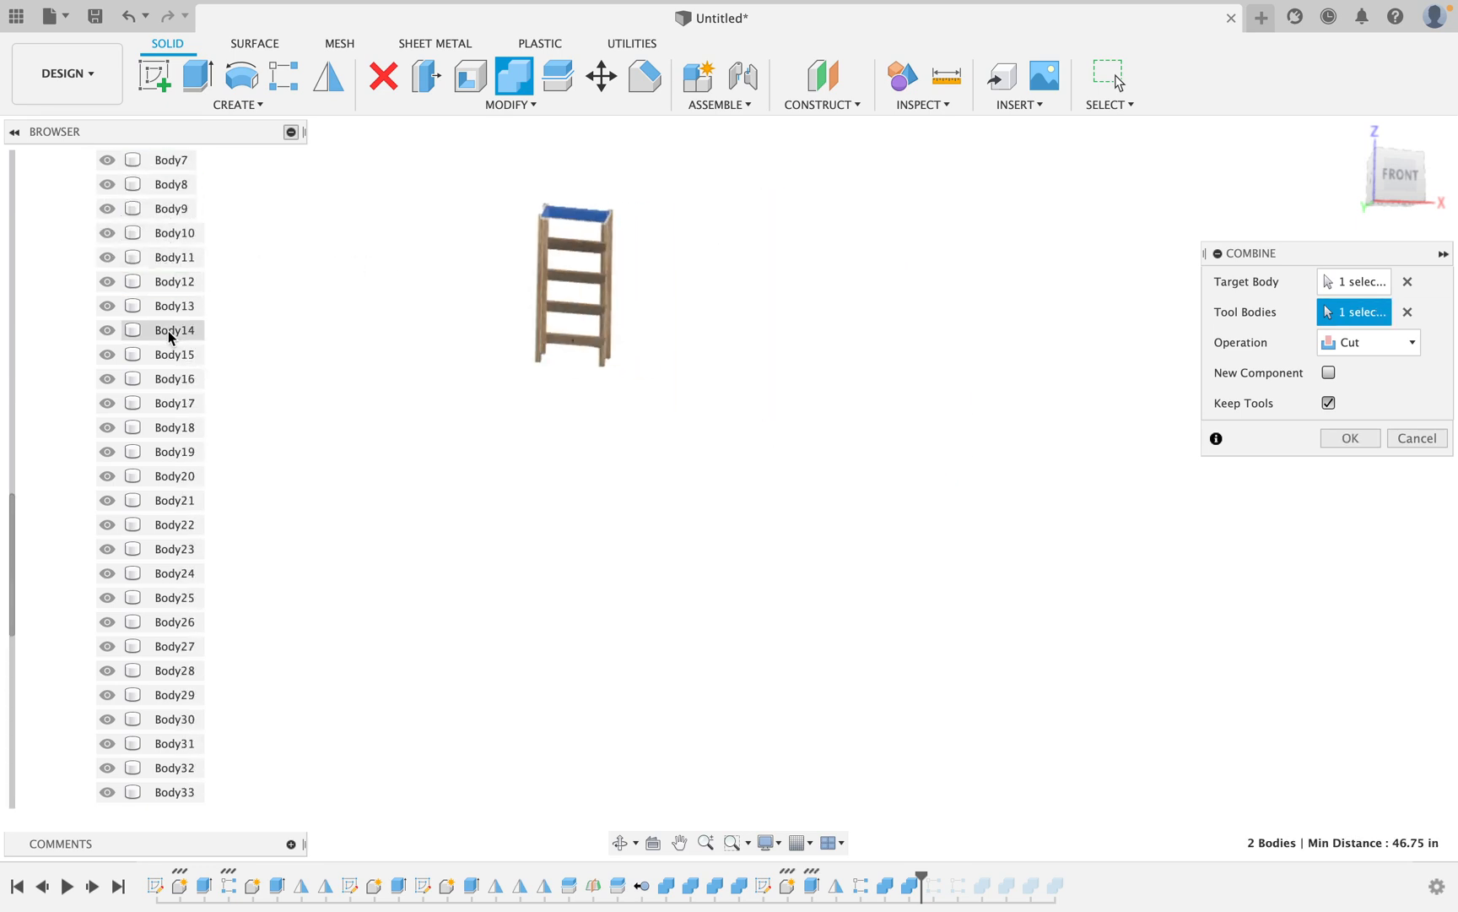
pyautogui.scroll(-4, 167, 331)
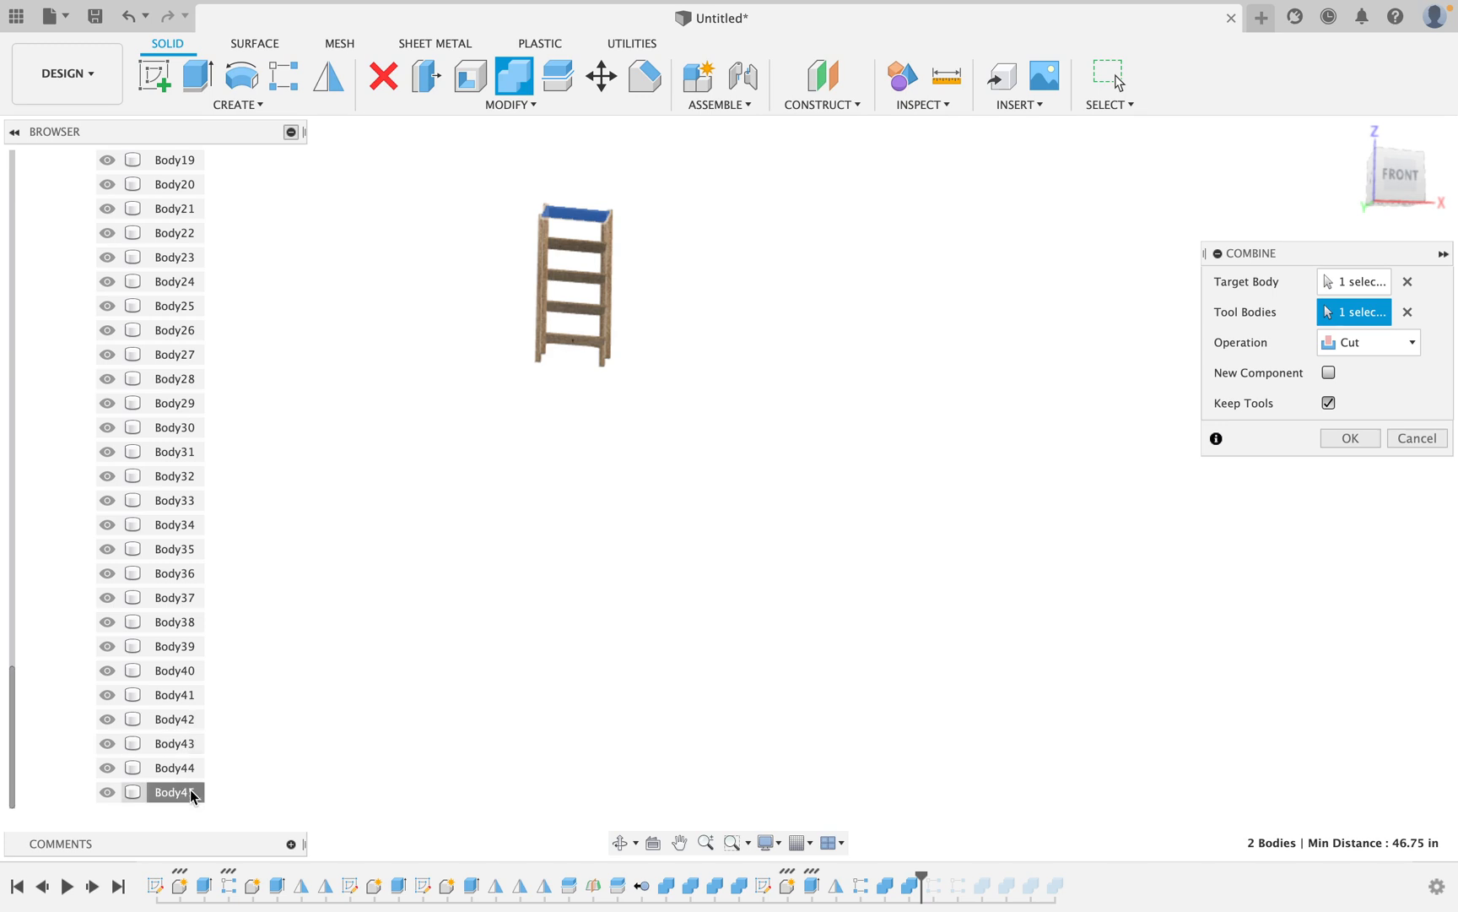
pyautogui.keyDown('shift'); pyautogui.click(193, 795); pyautogui.keyUp('shift')
pyautogui.click(1351, 439)
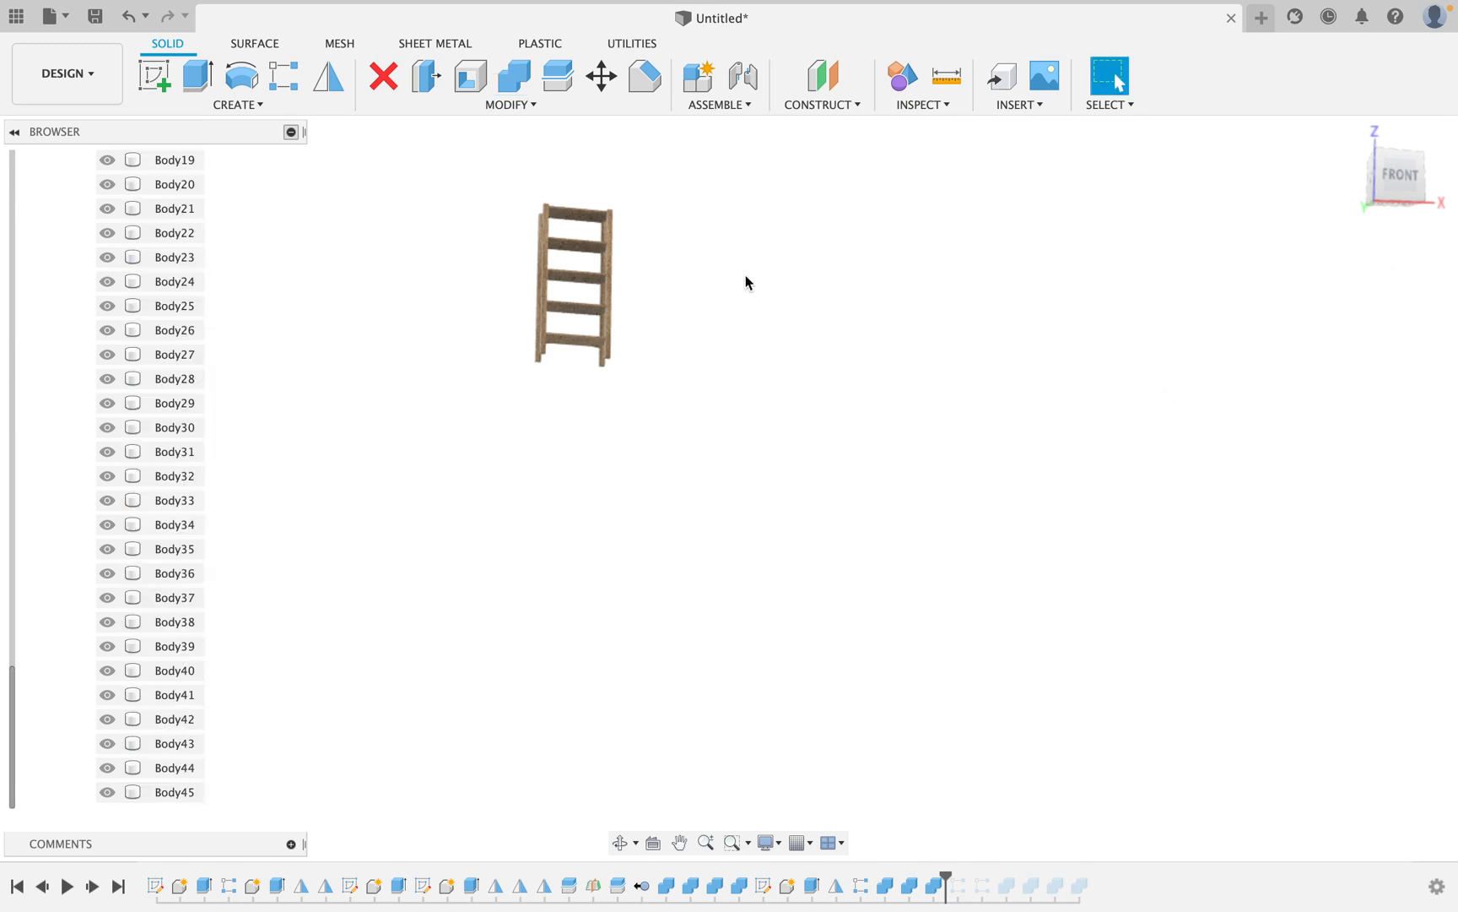
# Cut all 45 shelfDowels bodies from the second shelf from the top with Combine, keeping the tools.
pyautogui.rightClick(745, 283)
pyautogui.click(732, 212)
pyautogui.click(590, 242)
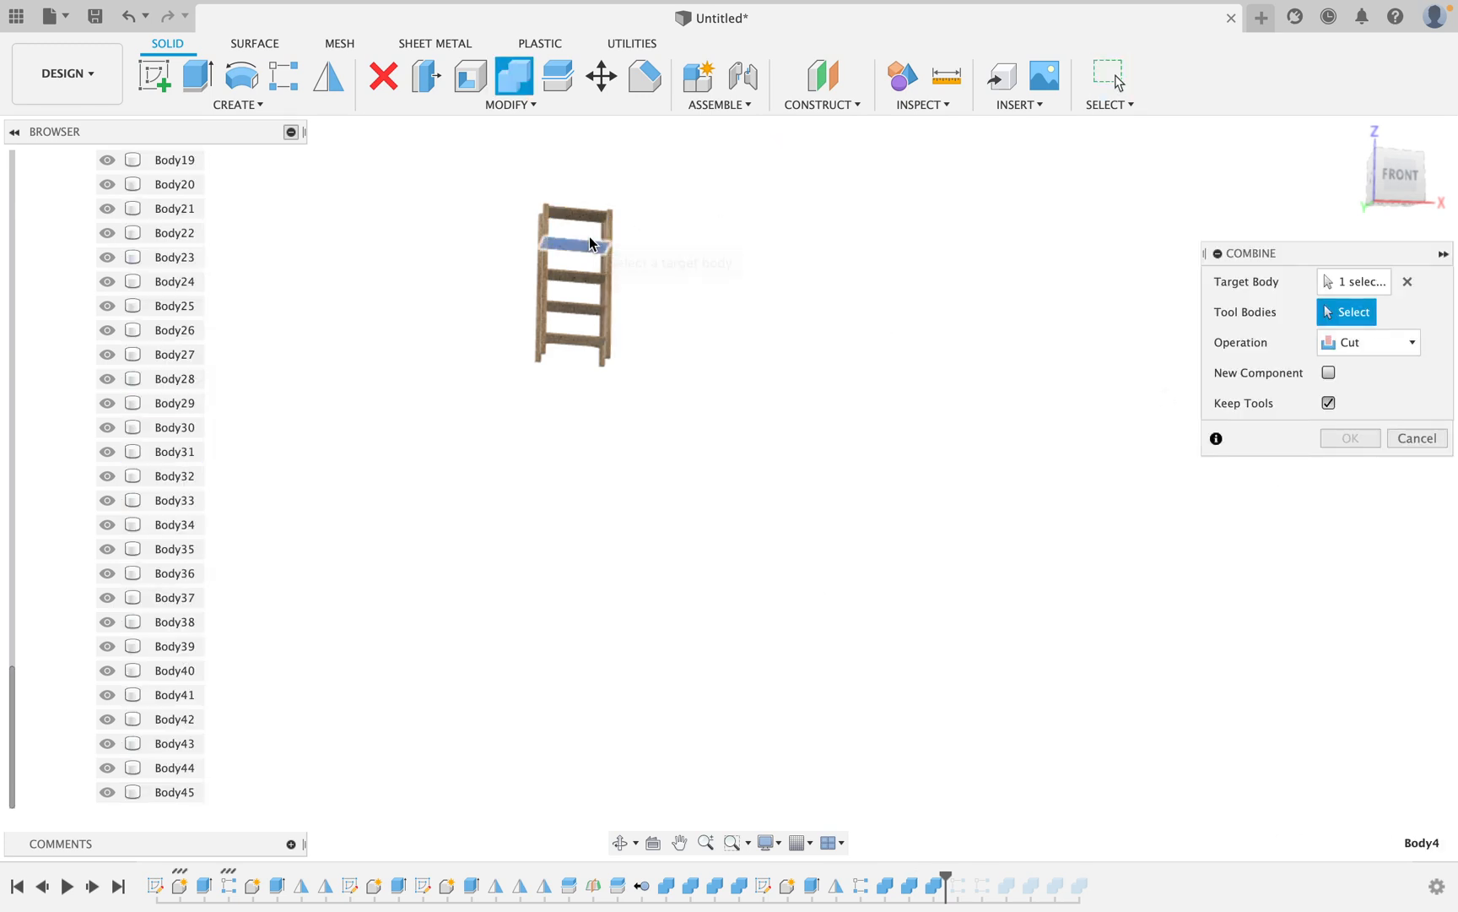
pyautogui.scroll(5, 160, 238)
pyautogui.scroll(2, 156, 219)
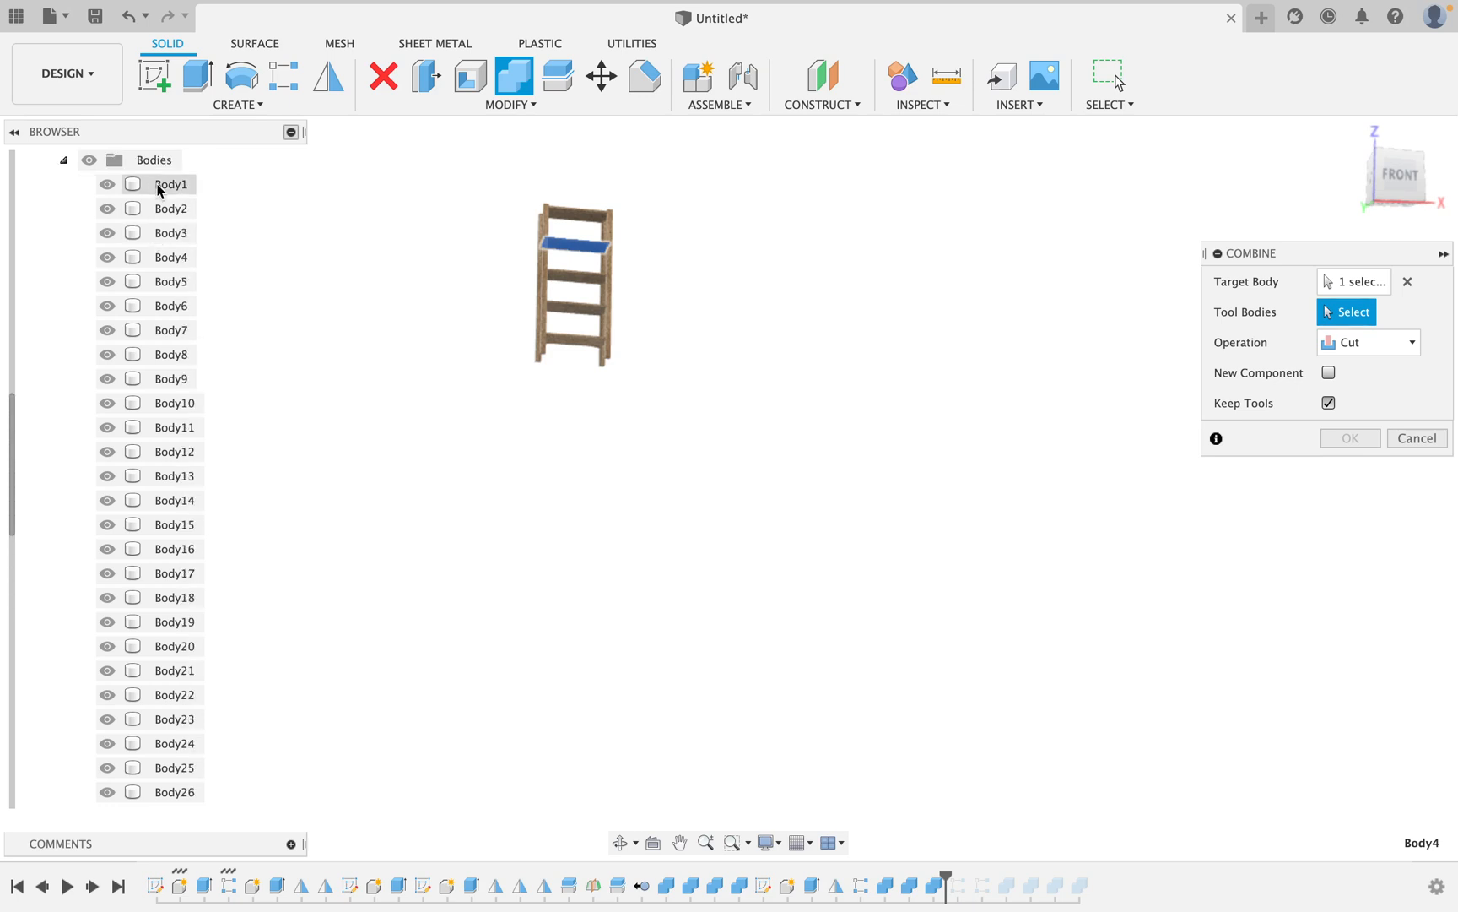
pyautogui.click(160, 183)
pyautogui.scroll(-6, 153, 299)
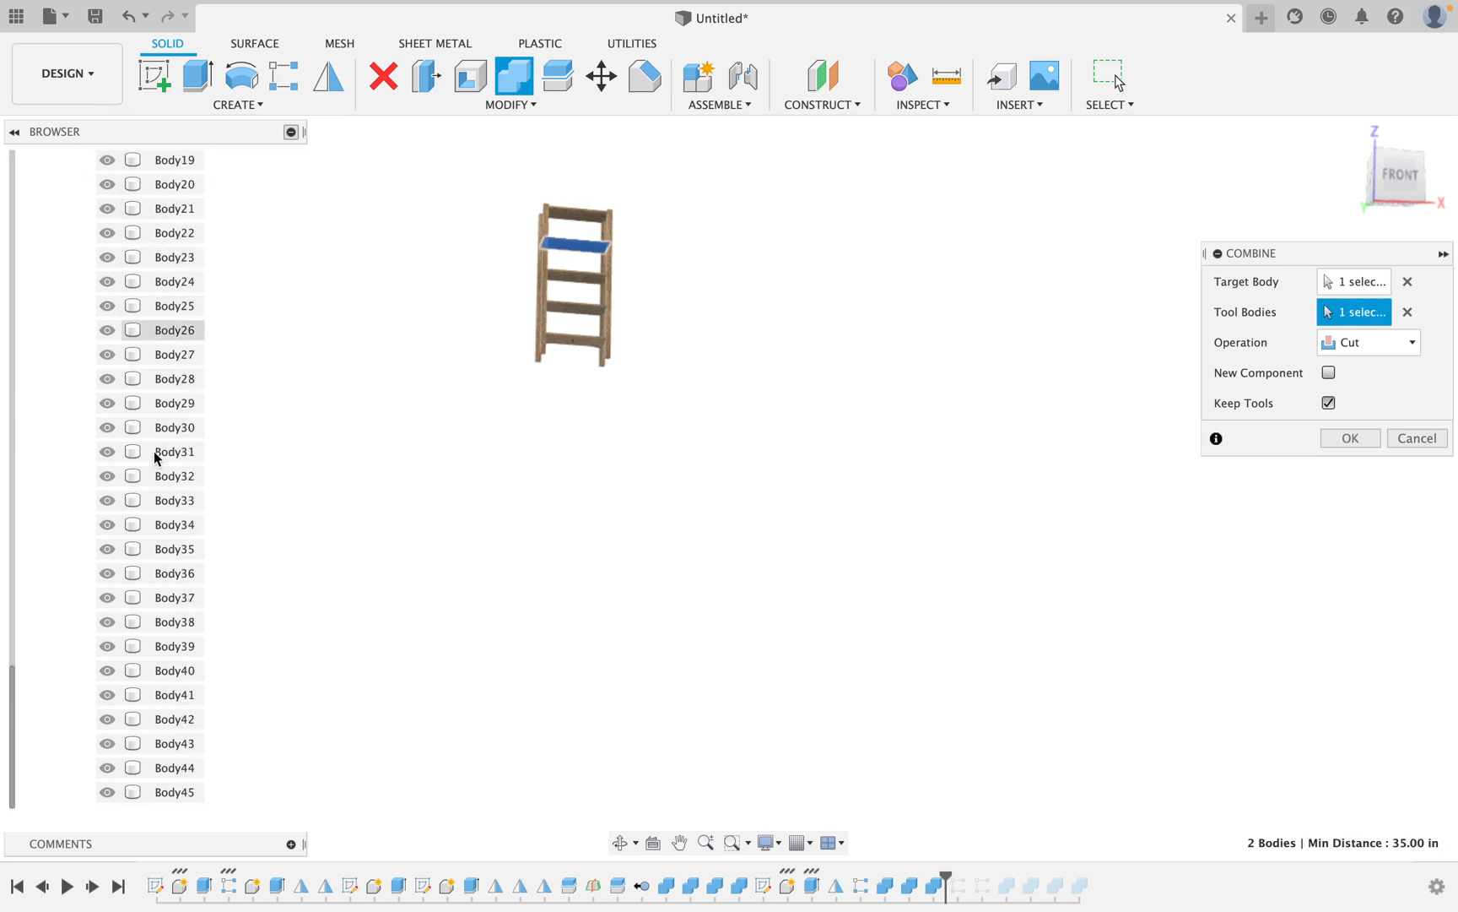
pyautogui.keyDown('shift'); pyautogui.click(180, 798); pyautogui.keyUp('shift')
pyautogui.click(1364, 435)
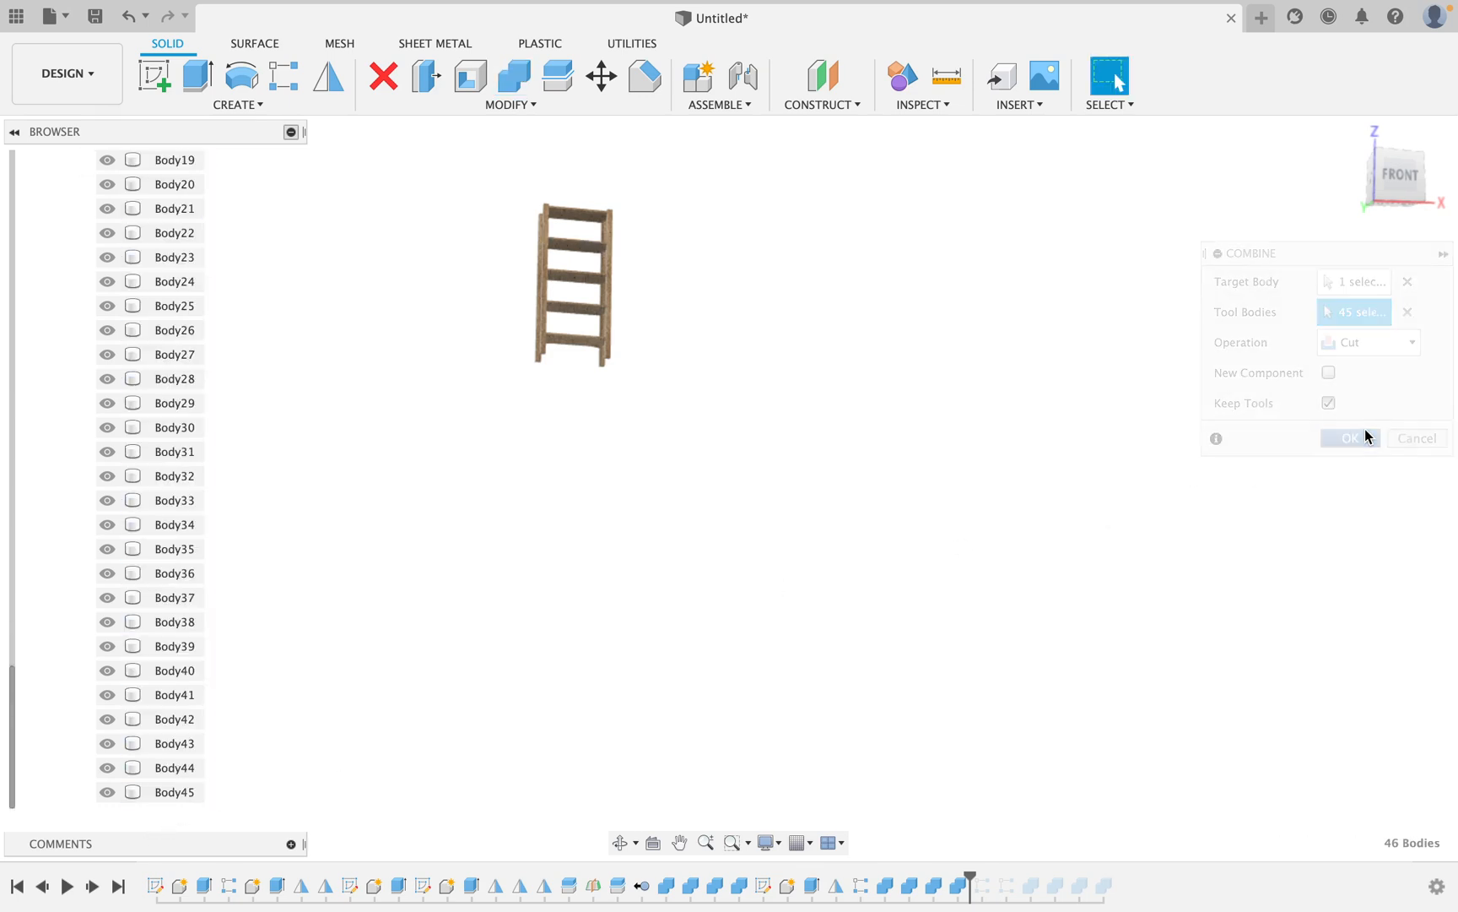
# Cut all 45 shelfDowels bodies from the middle shelf with Combine, keeping the tools.
pyautogui.rightClick(847, 387)
pyautogui.click(838, 333)
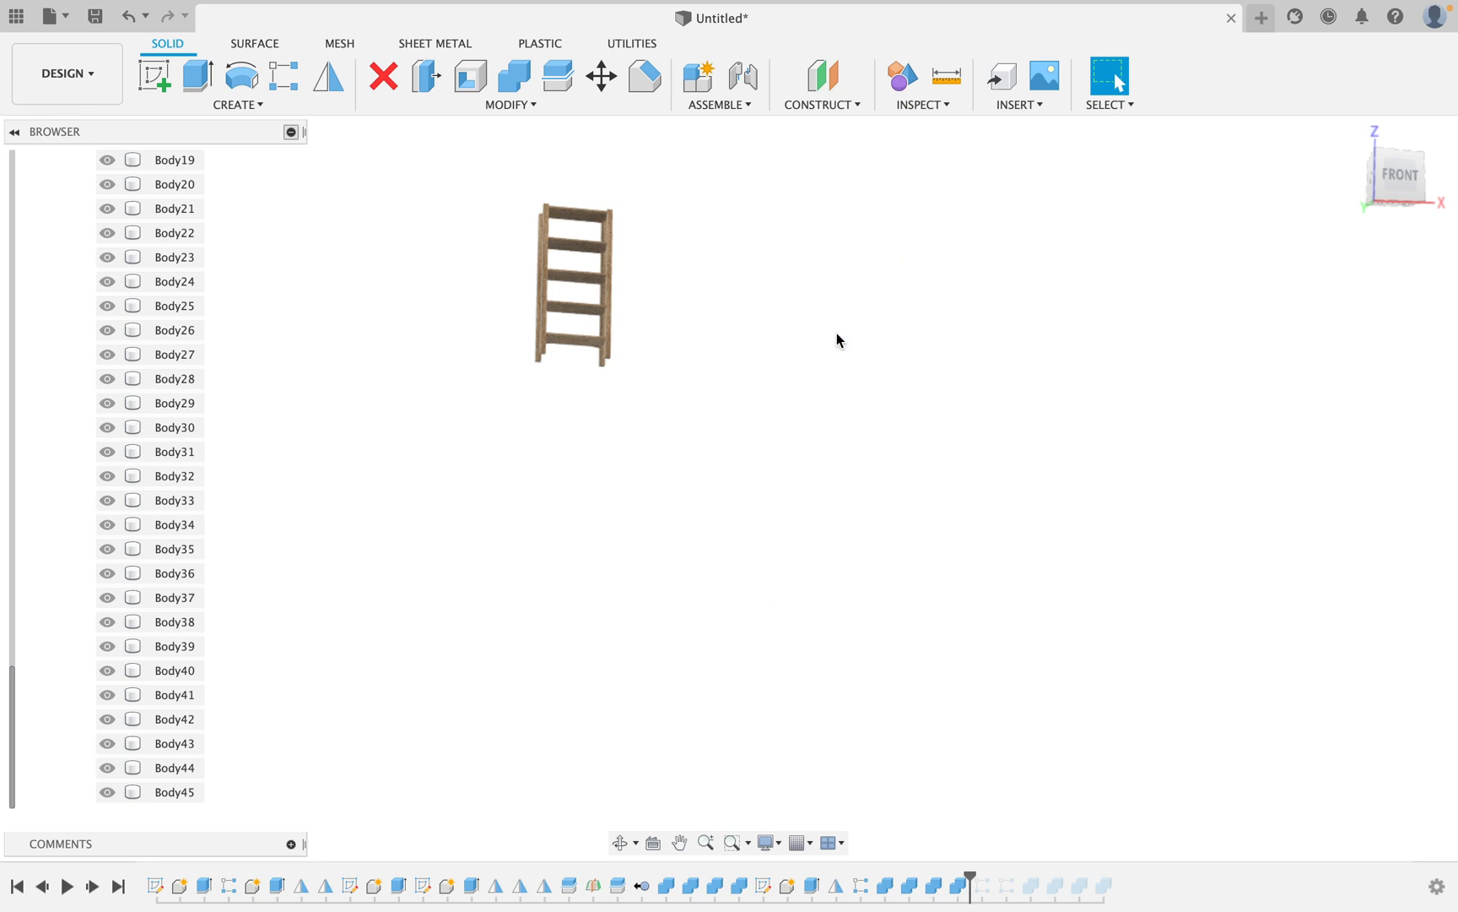
pyautogui.click(586, 274)
pyautogui.scroll(10, 150, 294)
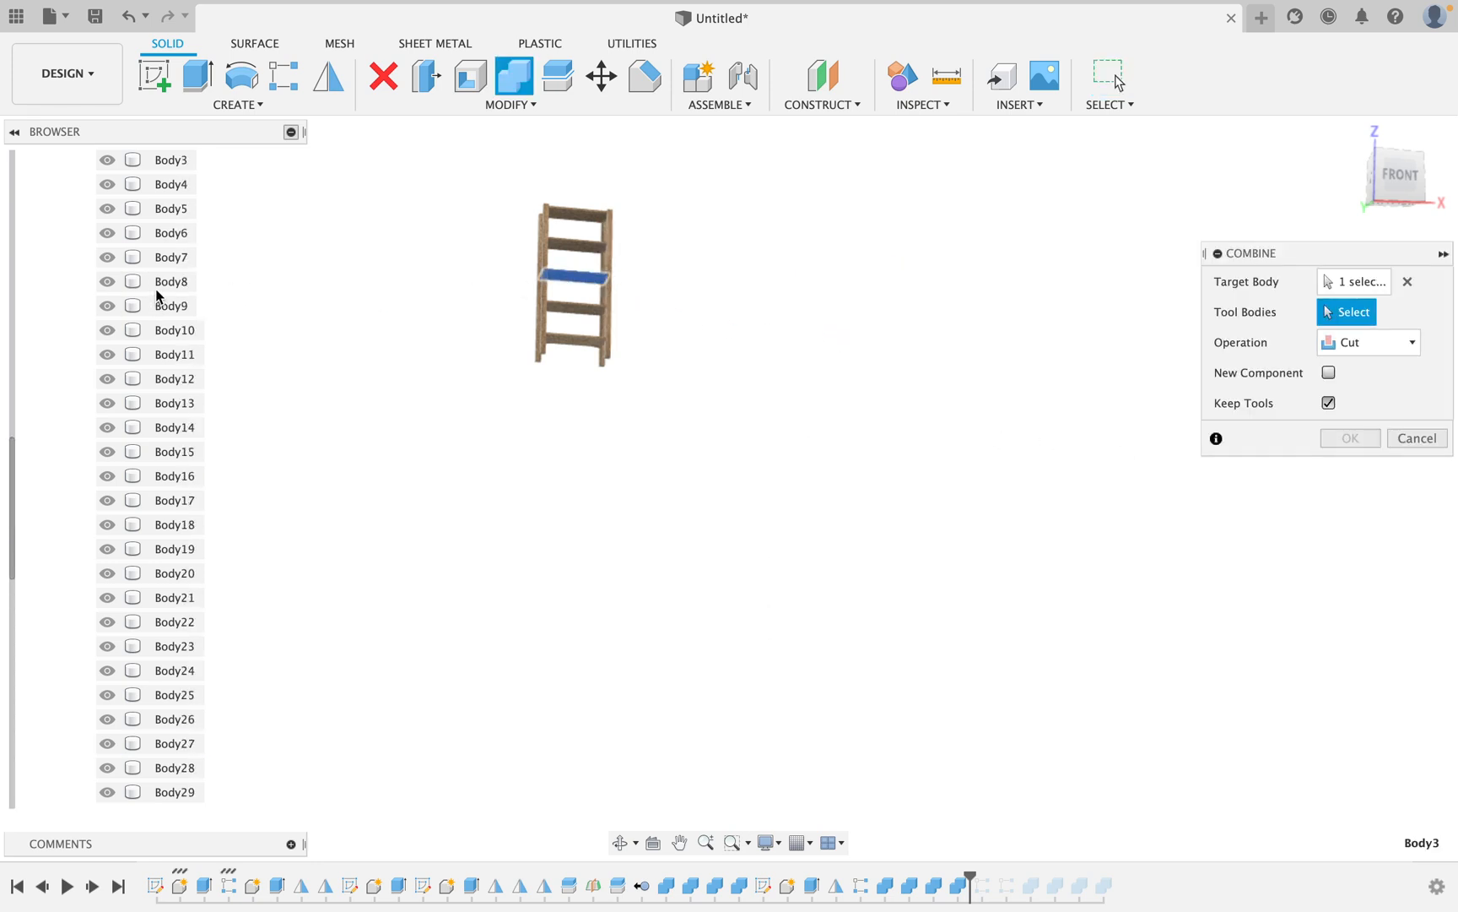
pyautogui.click(181, 193)
pyautogui.scroll(-10, 161, 405)
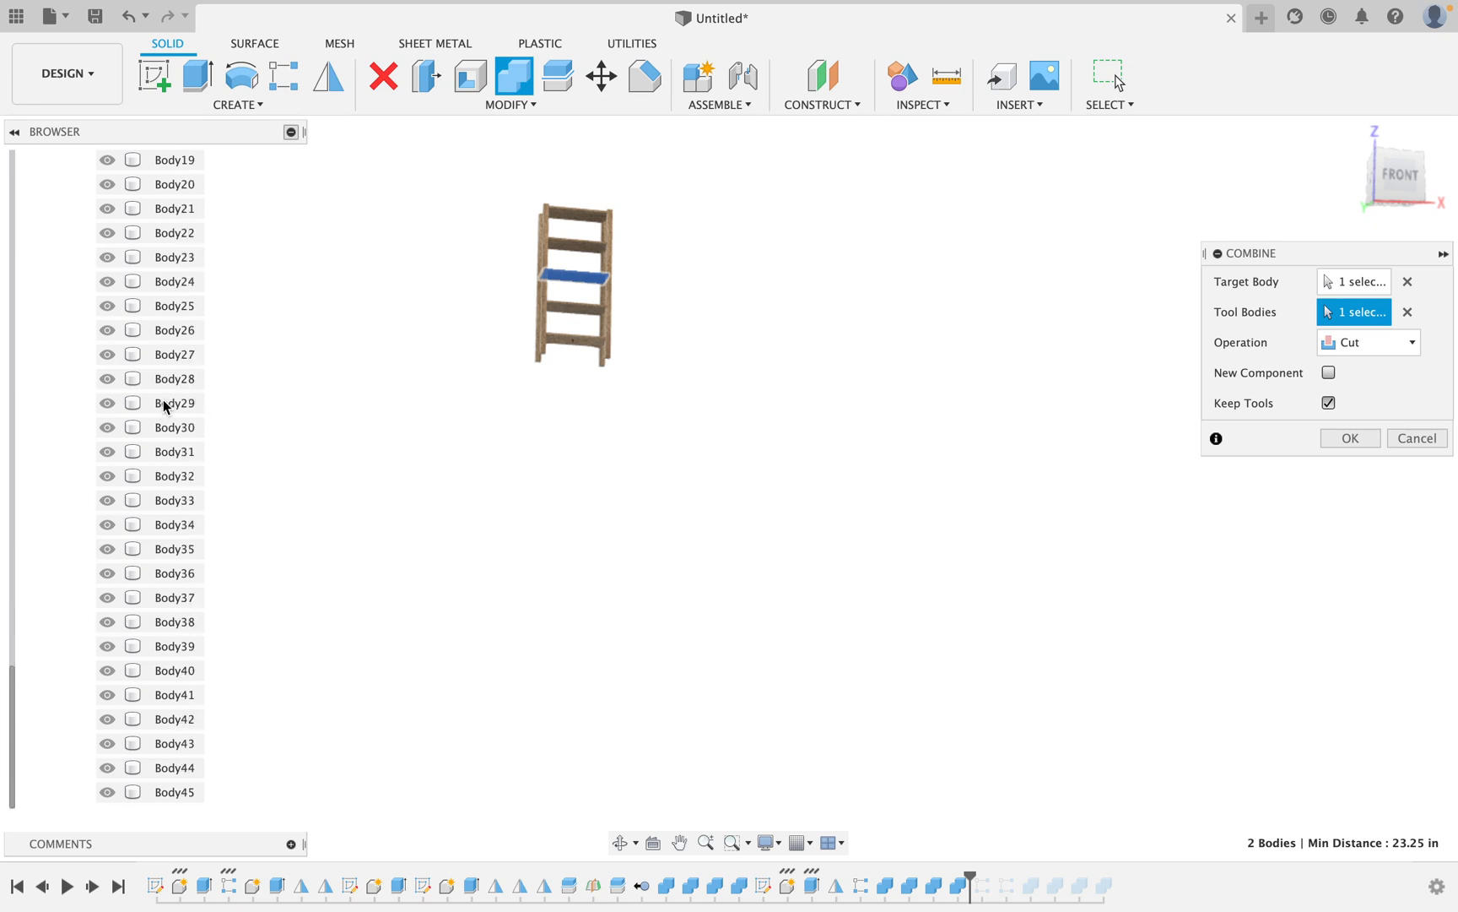
pyautogui.keyDown('shift'); pyautogui.click(170, 791); pyautogui.keyUp('shift')
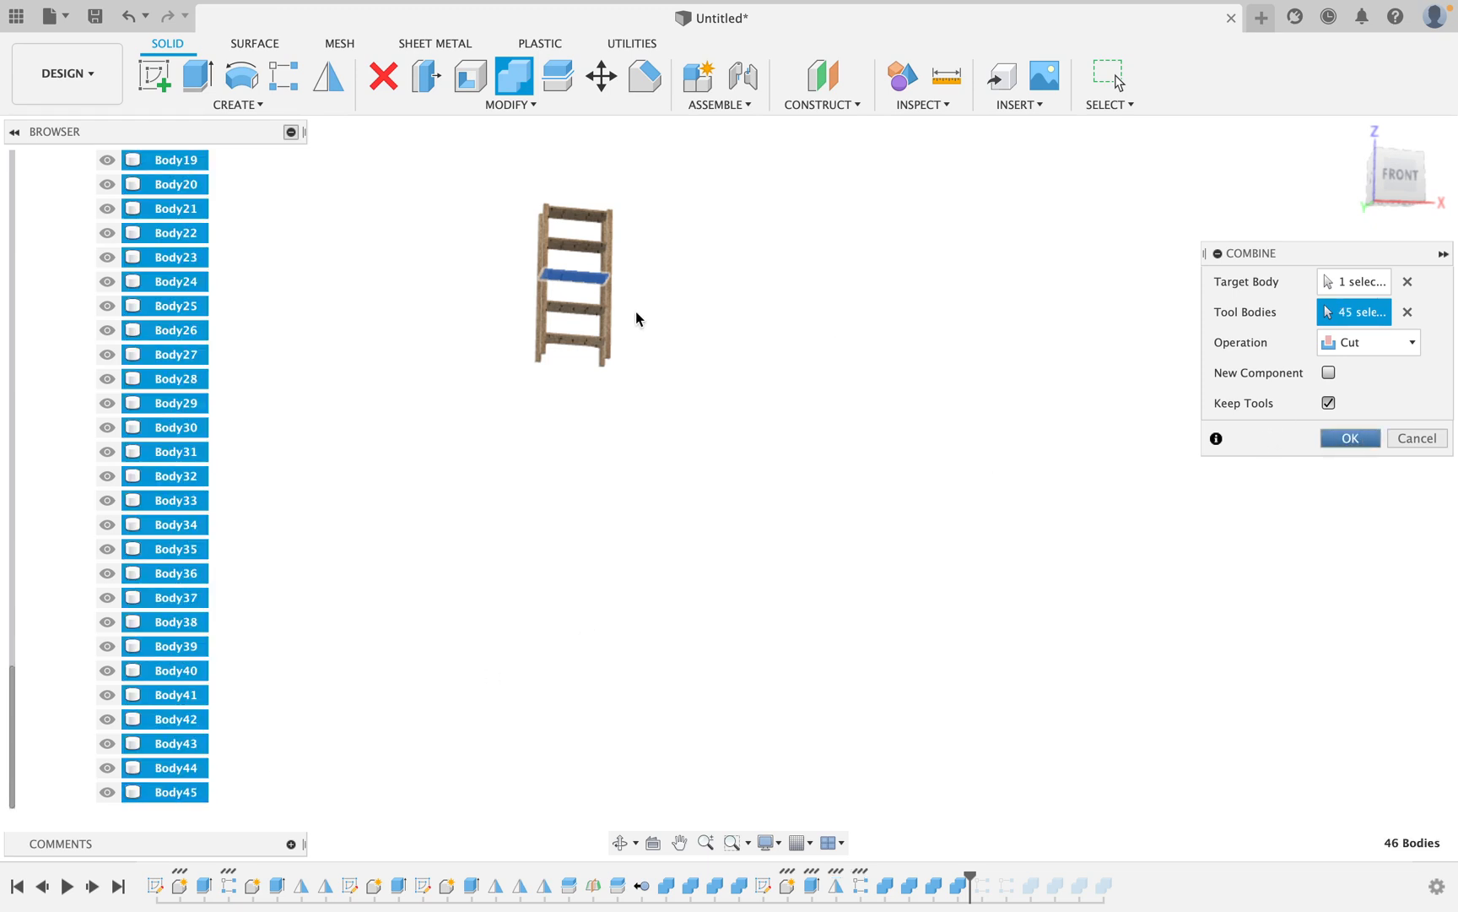
pyautogui.press('Return')
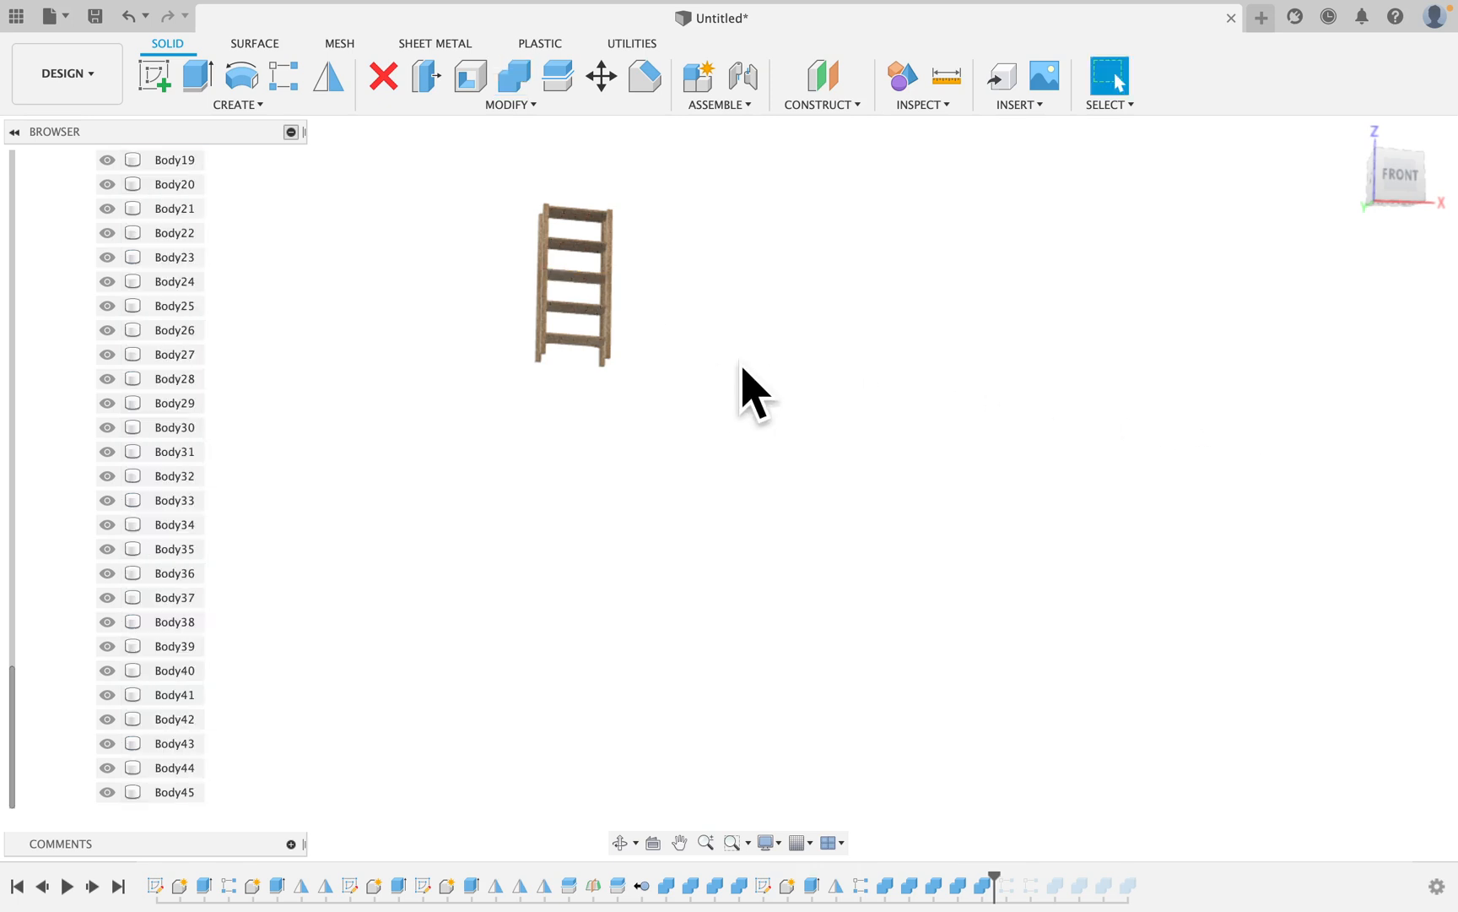
# Cut all 45 shelfDowels bodies from the second shelf from the bottom with Combine, keeping the tools.
pyautogui.rightClick(742, 369)
pyautogui.click(747, 301)
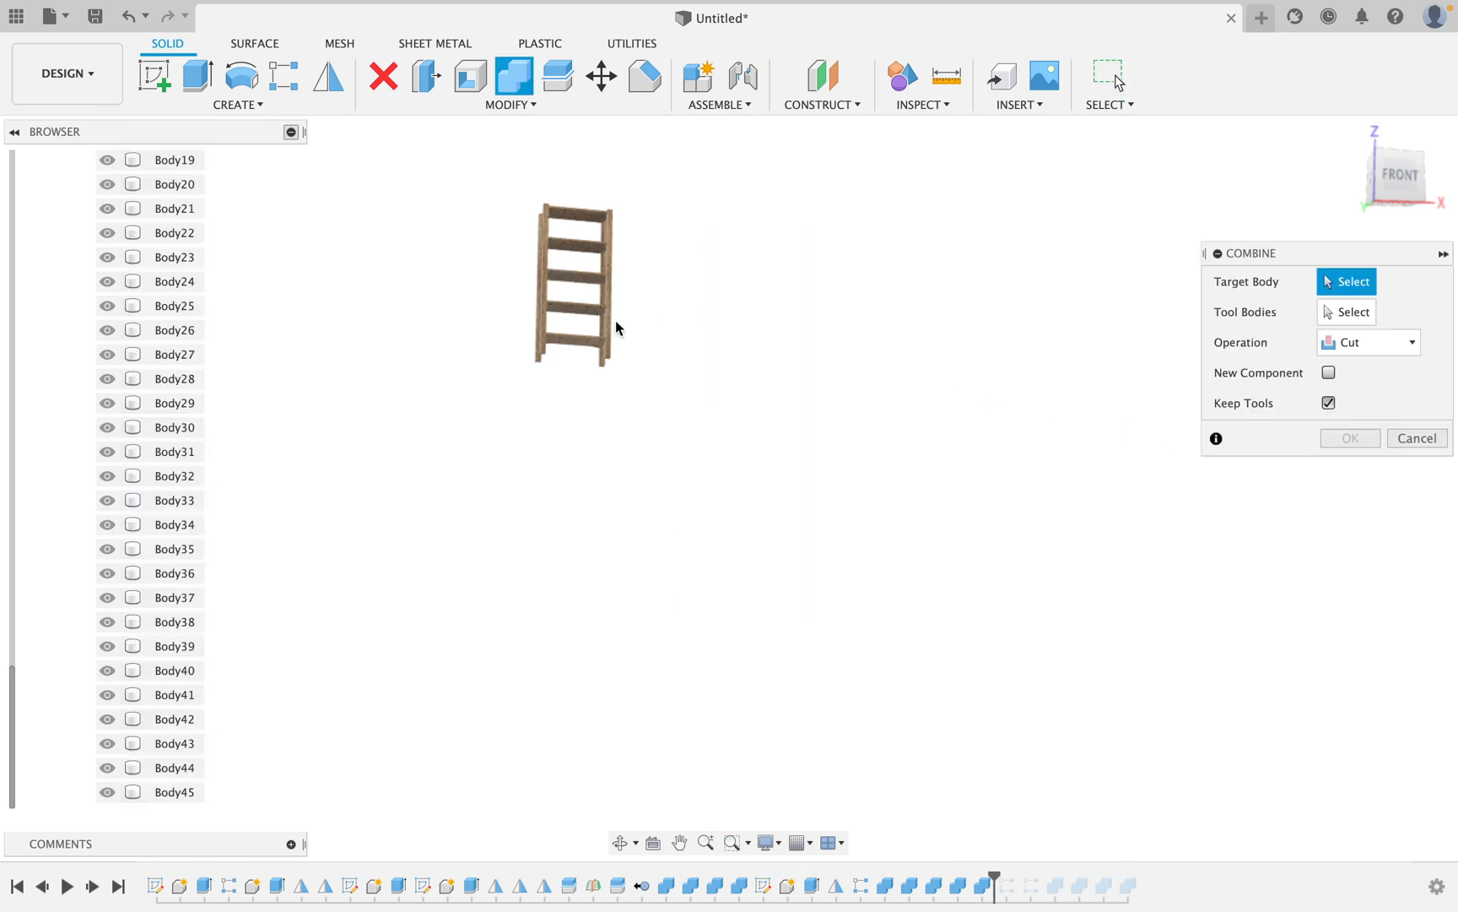
pyautogui.click(571, 313)
pyautogui.scroll(10, 163, 251)
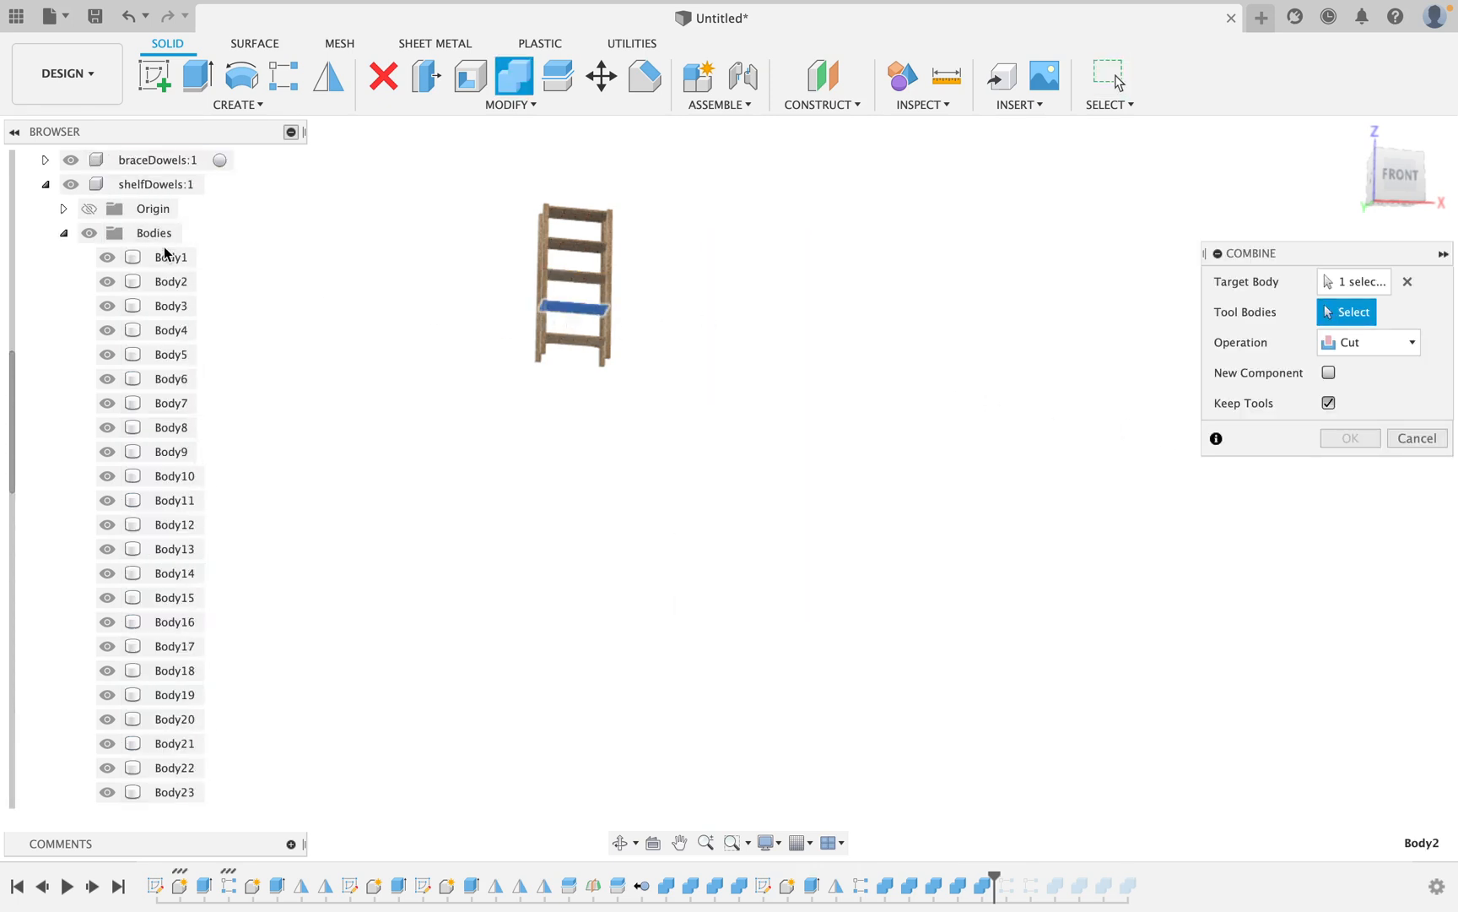
pyautogui.click(166, 257)
pyautogui.scroll(-10, 152, 333)
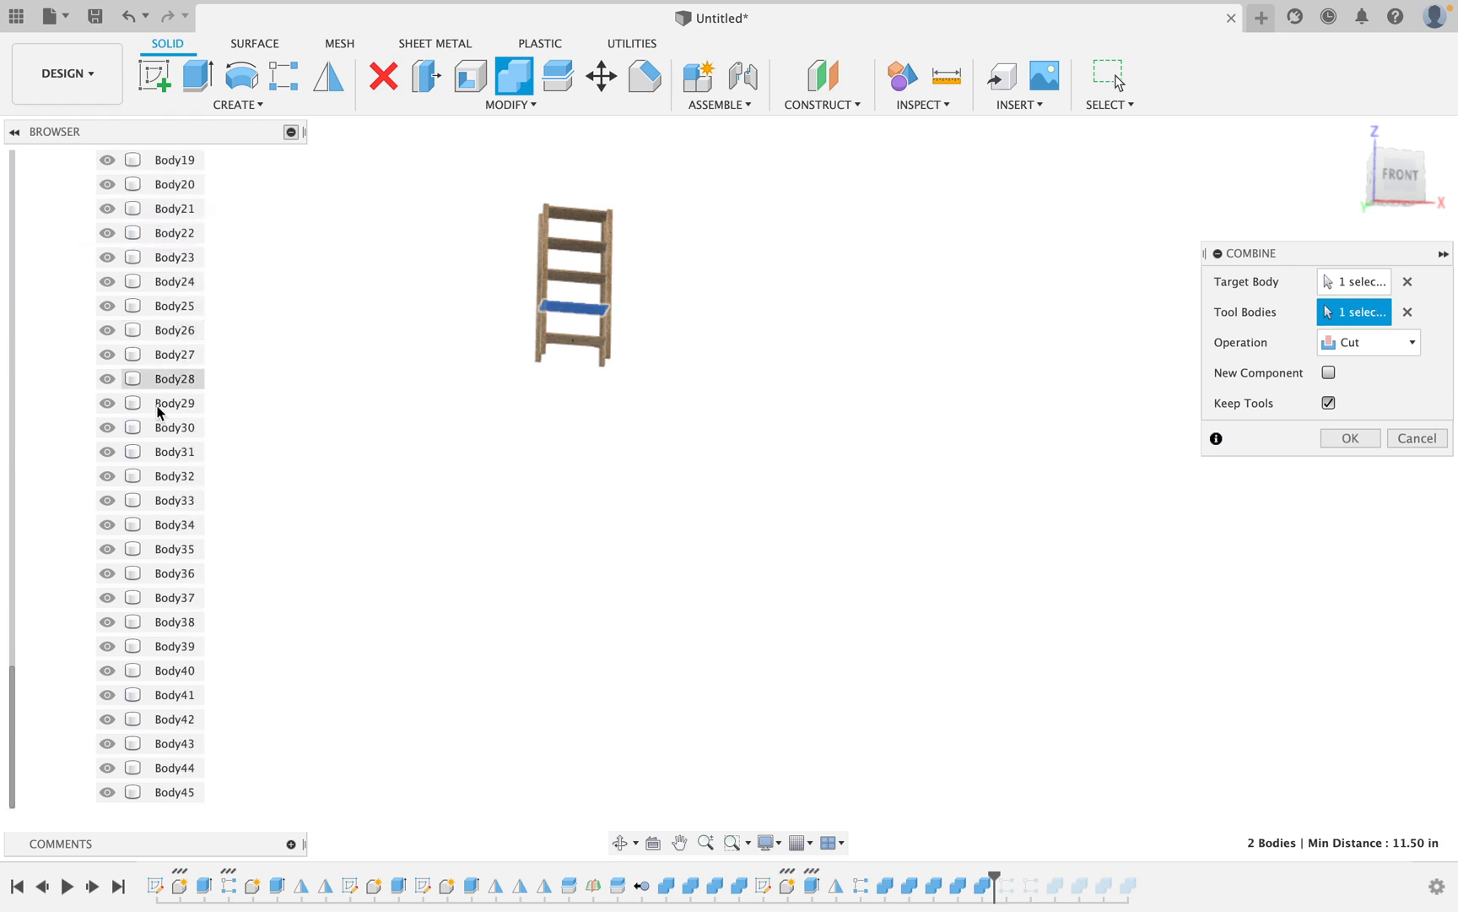
pyautogui.keyDown('shift'); pyautogui.click(186, 792); pyautogui.keyUp('shift')
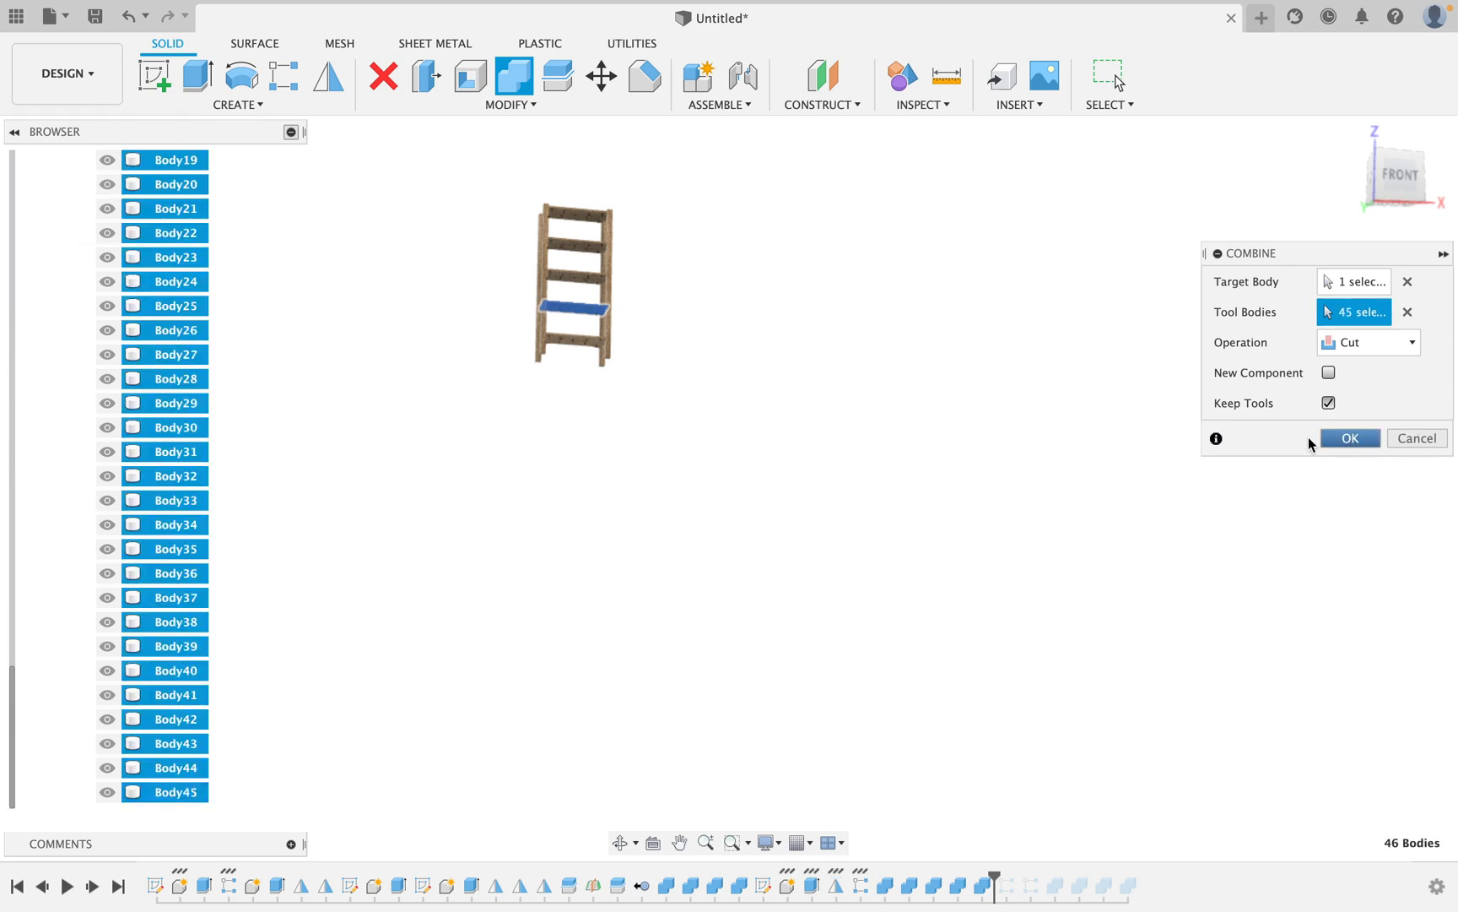
pyautogui.click(1348, 438)
pyautogui.rightClick(895, 352)
pyautogui.click(889, 287)
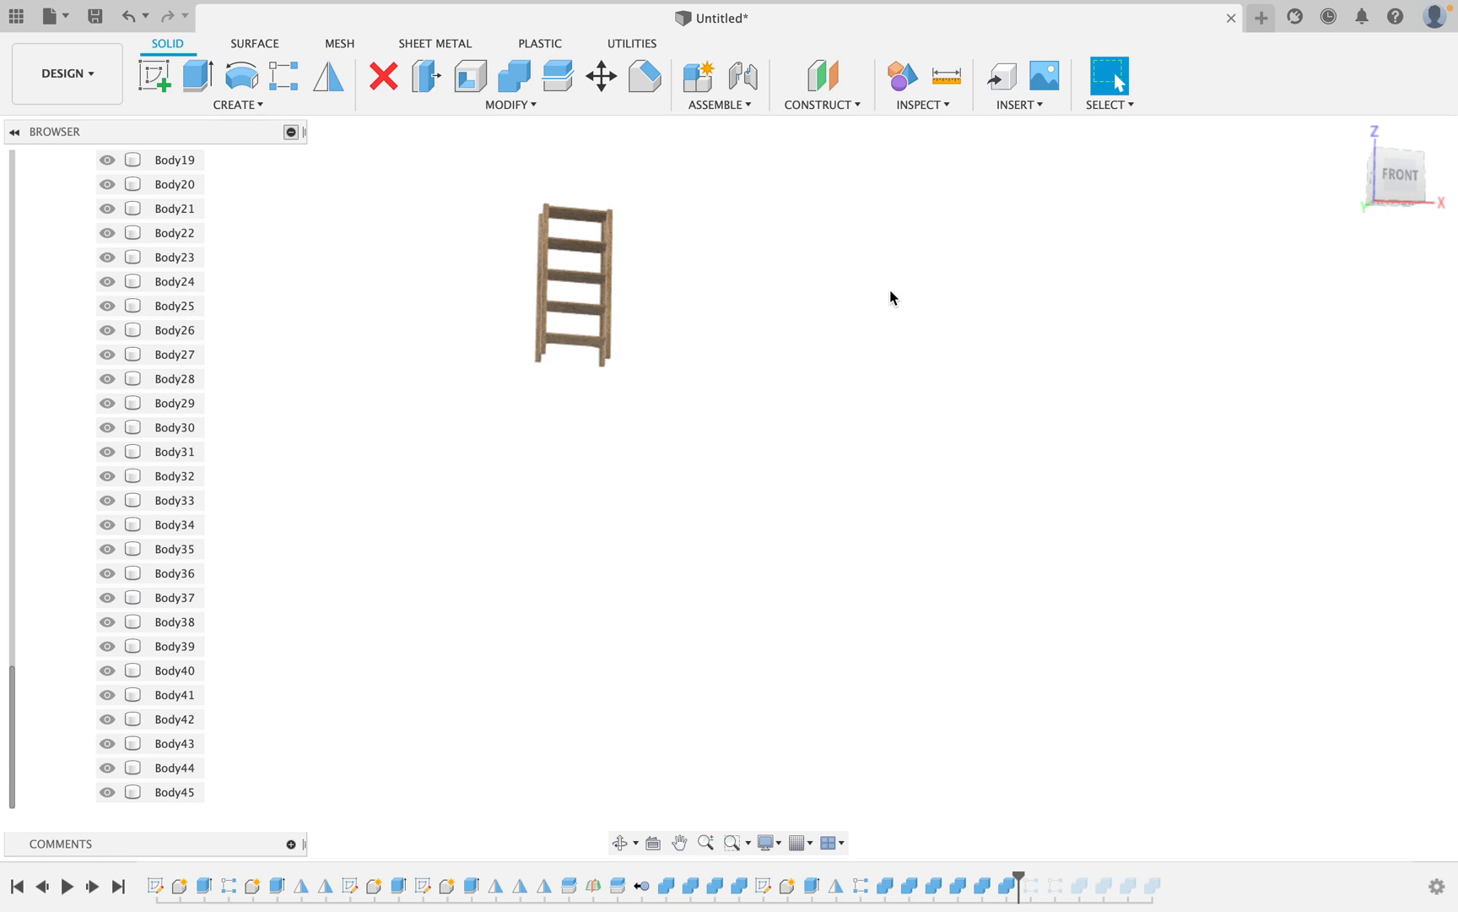
pyautogui.click(569, 334)
pyautogui.click(570, 335)
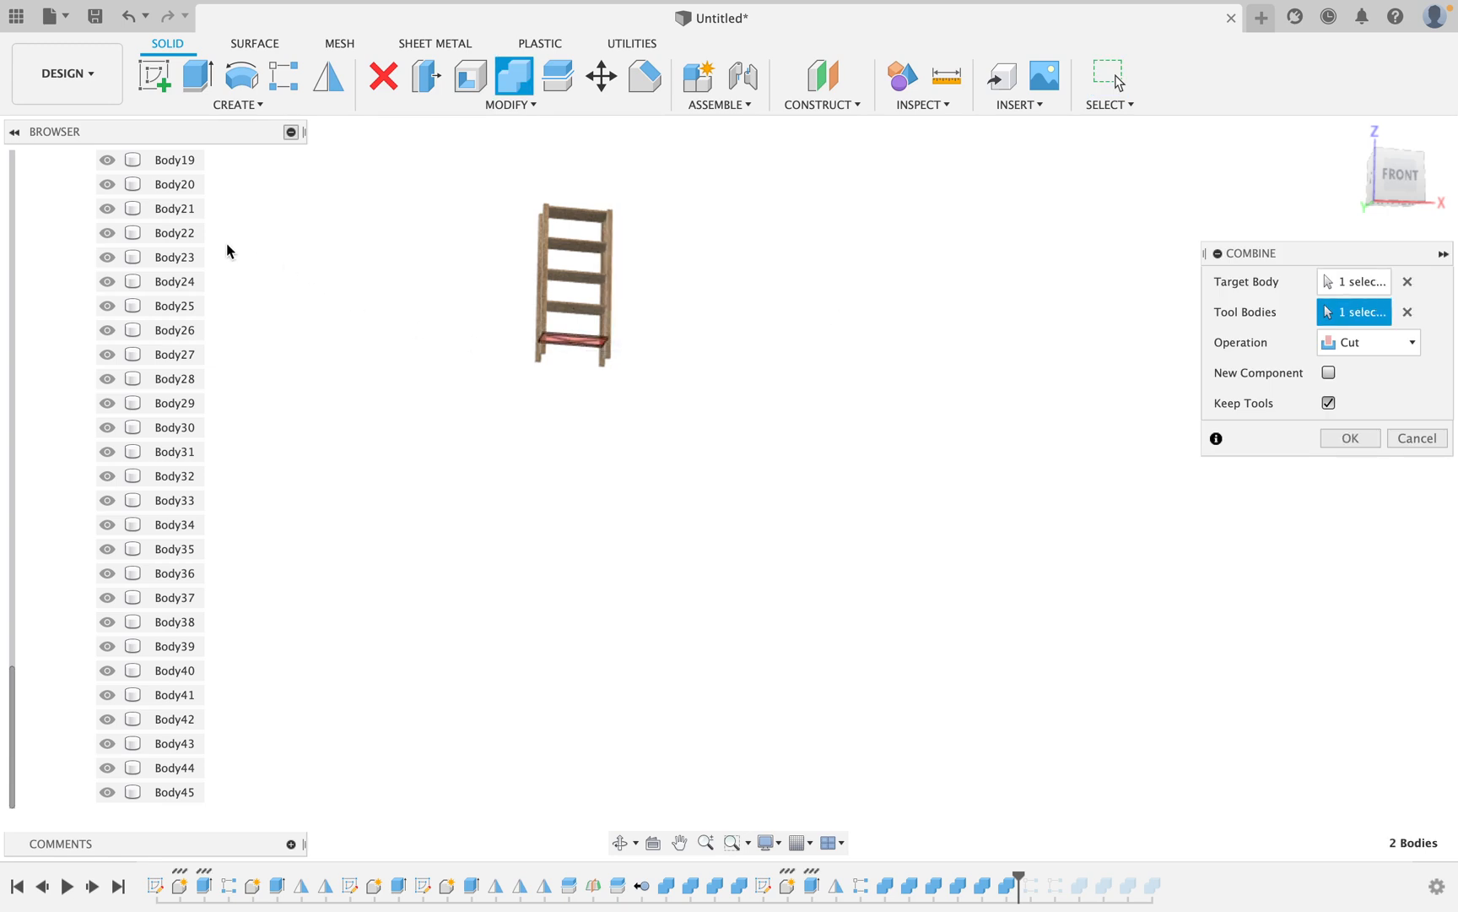
pyautogui.scroll(4, 189, 287)
pyautogui.scroll(5, 189, 287)
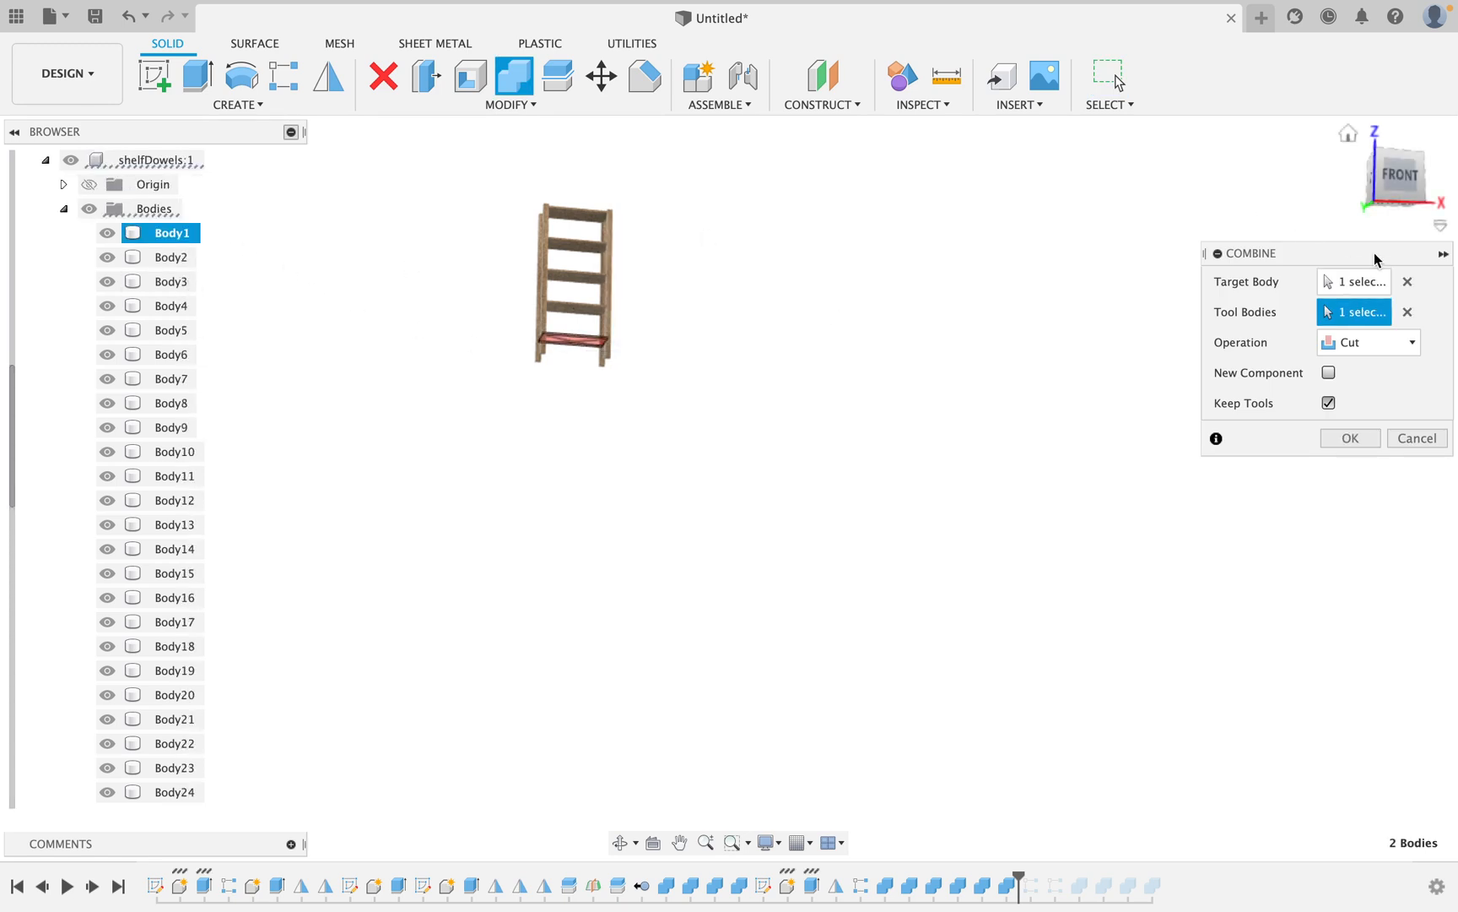
pyautogui.click(1404, 281)
pyautogui.click(1408, 312)
pyautogui.scroll(4, 568, 334)
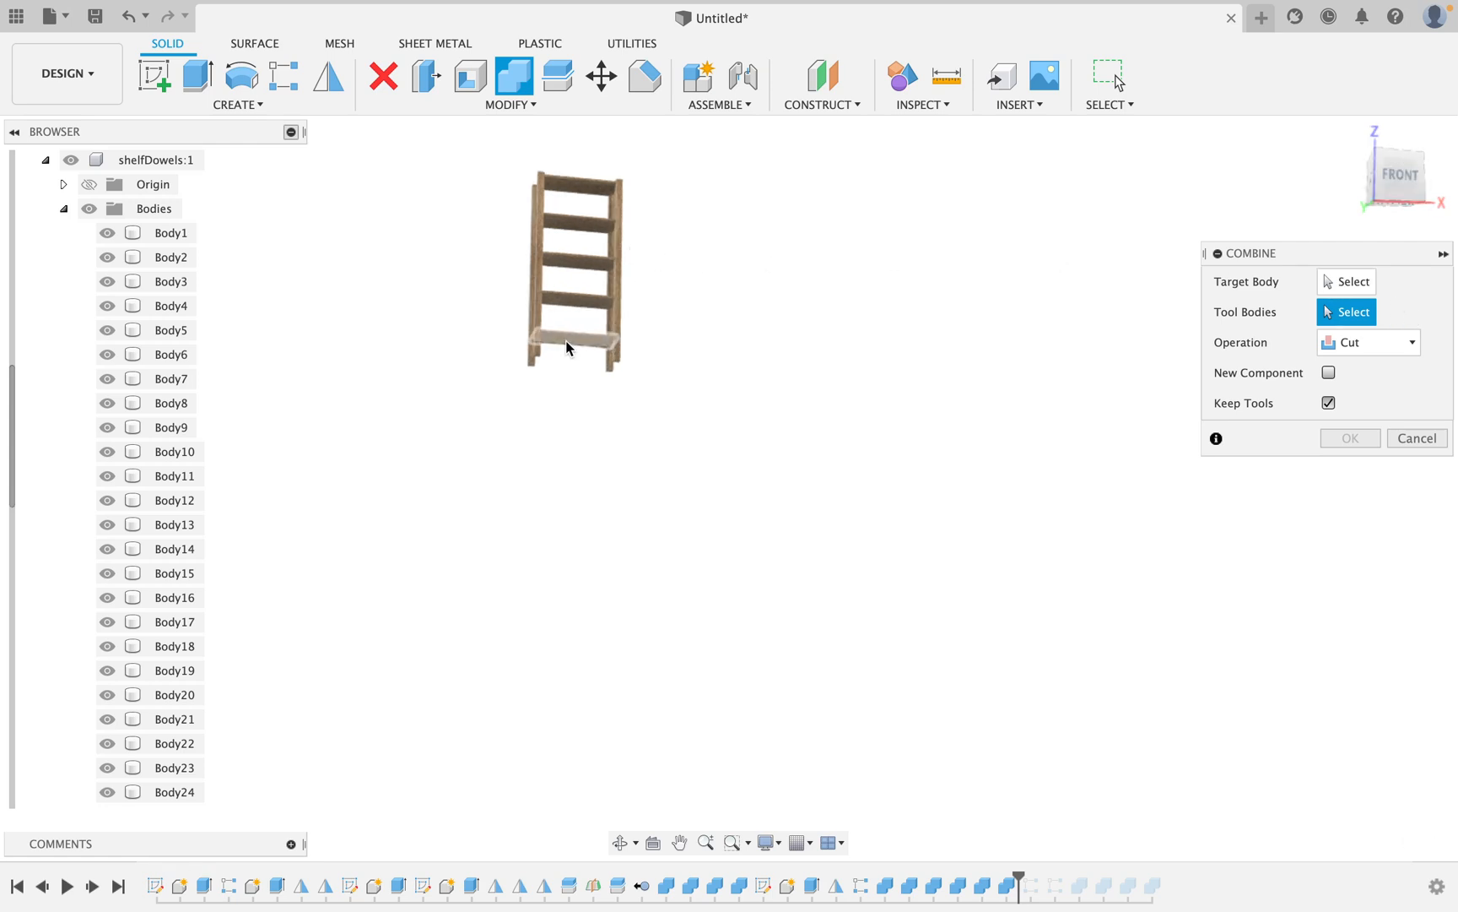
pyautogui.click(570, 329)
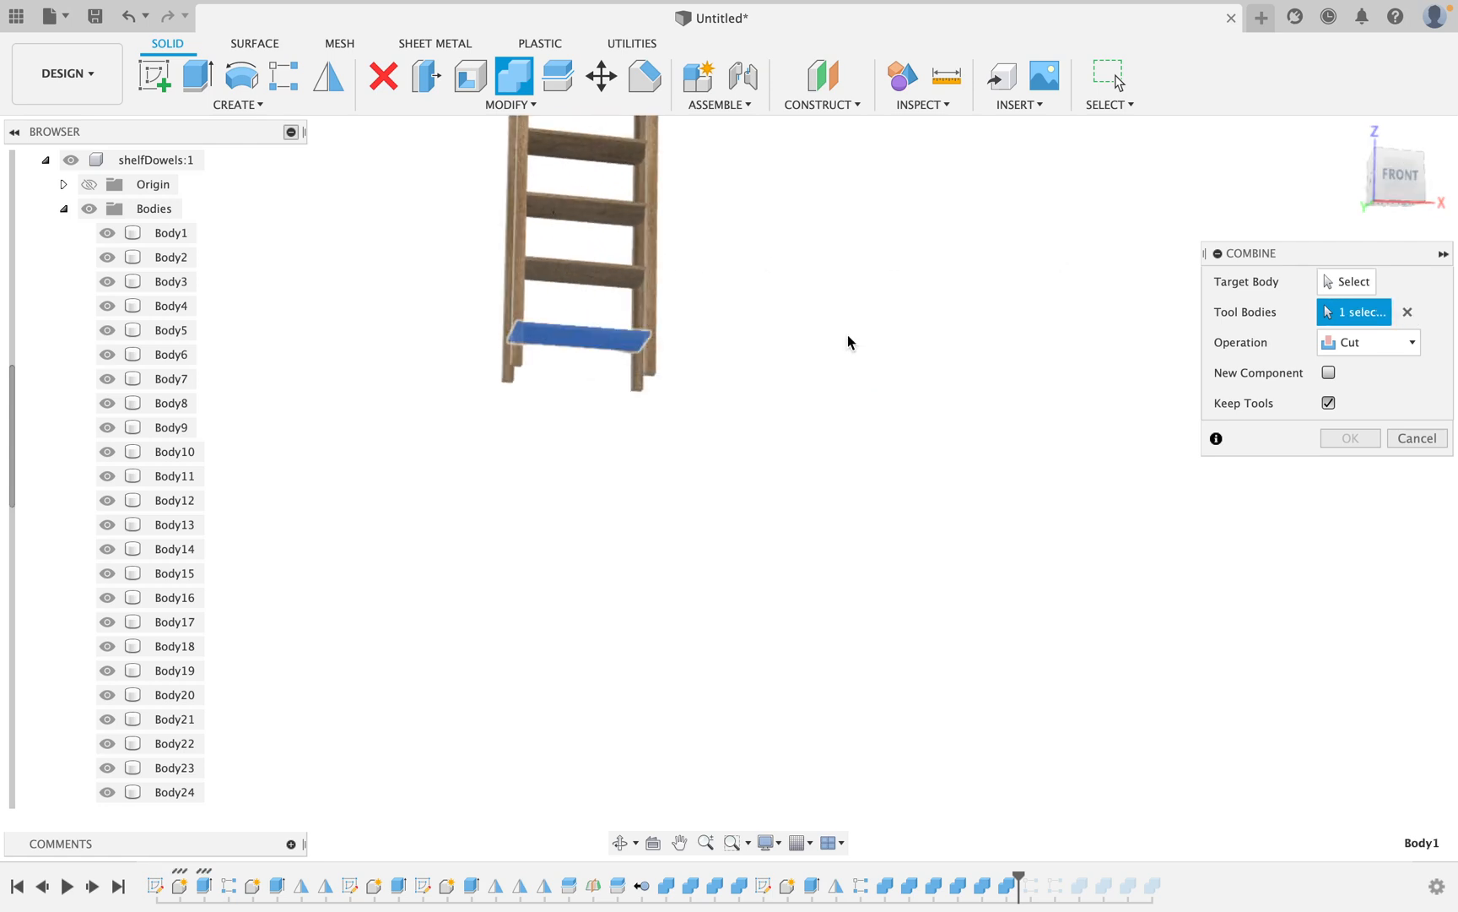
pyautogui.click(1407, 312)
# Cut all 45 shelfDowels bodies from the bottom shelf with Combine, keeping the tools.
pyautogui.click(592, 337)
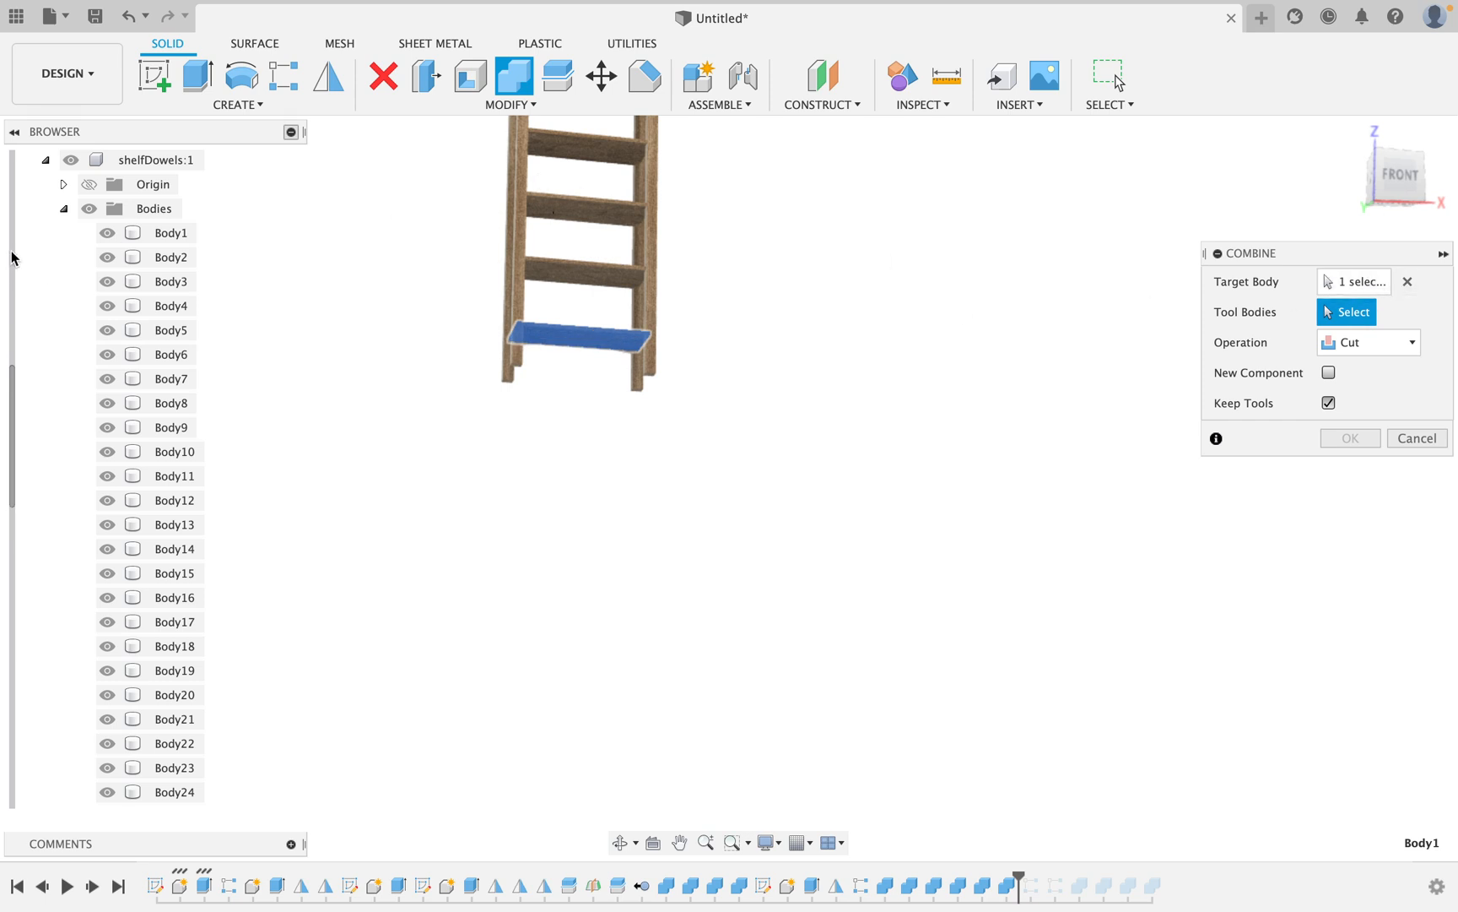
pyautogui.click(136, 234)
pyautogui.scroll(-10, 150, 385)
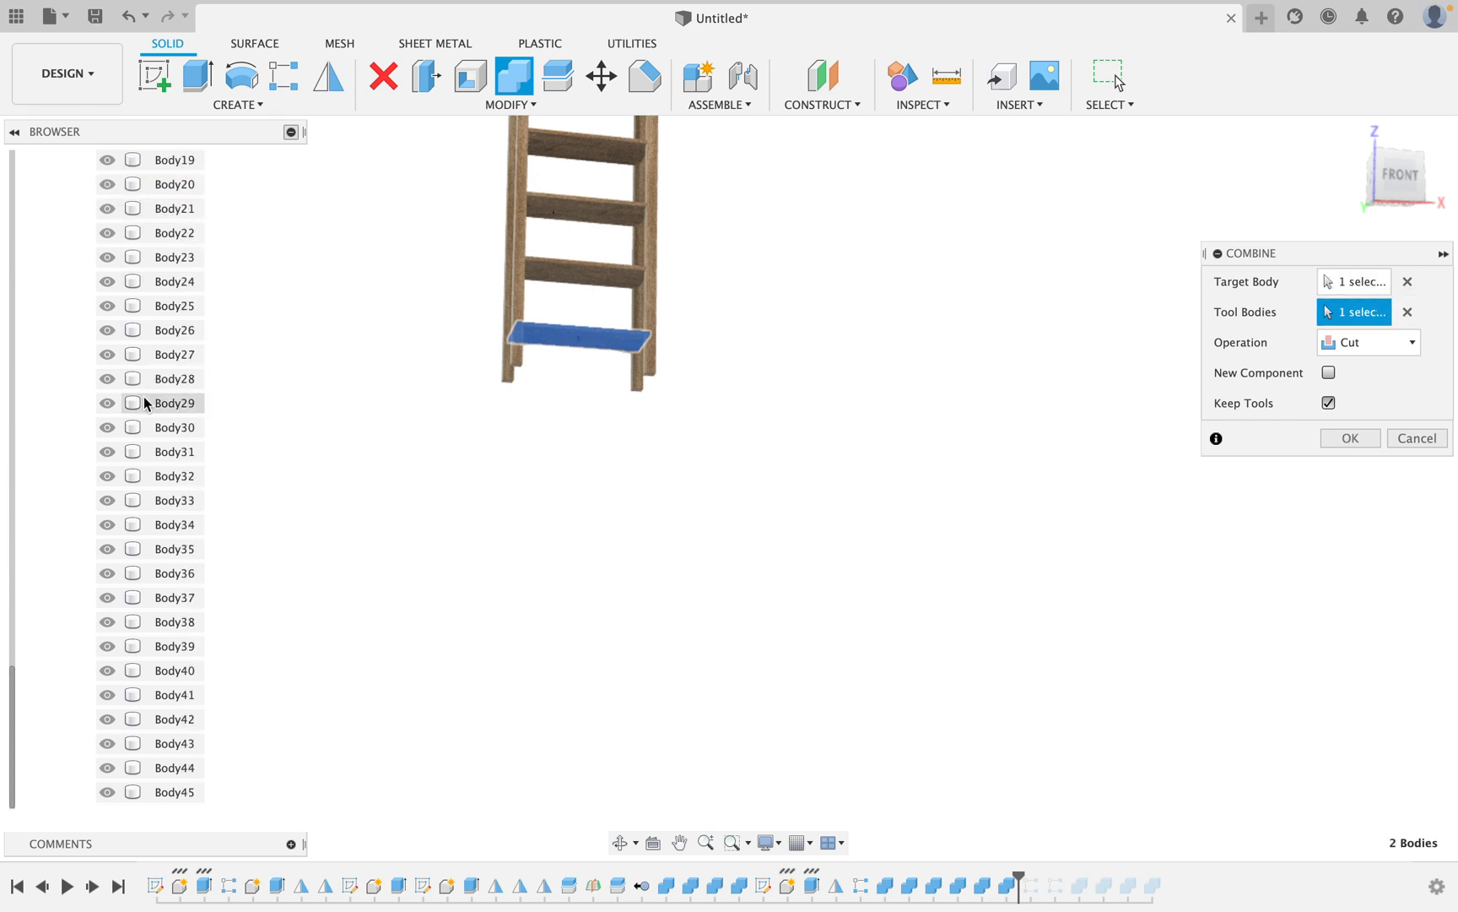
pyautogui.keyDown('shift'); pyautogui.click(169, 791); pyautogui.keyUp('shift')
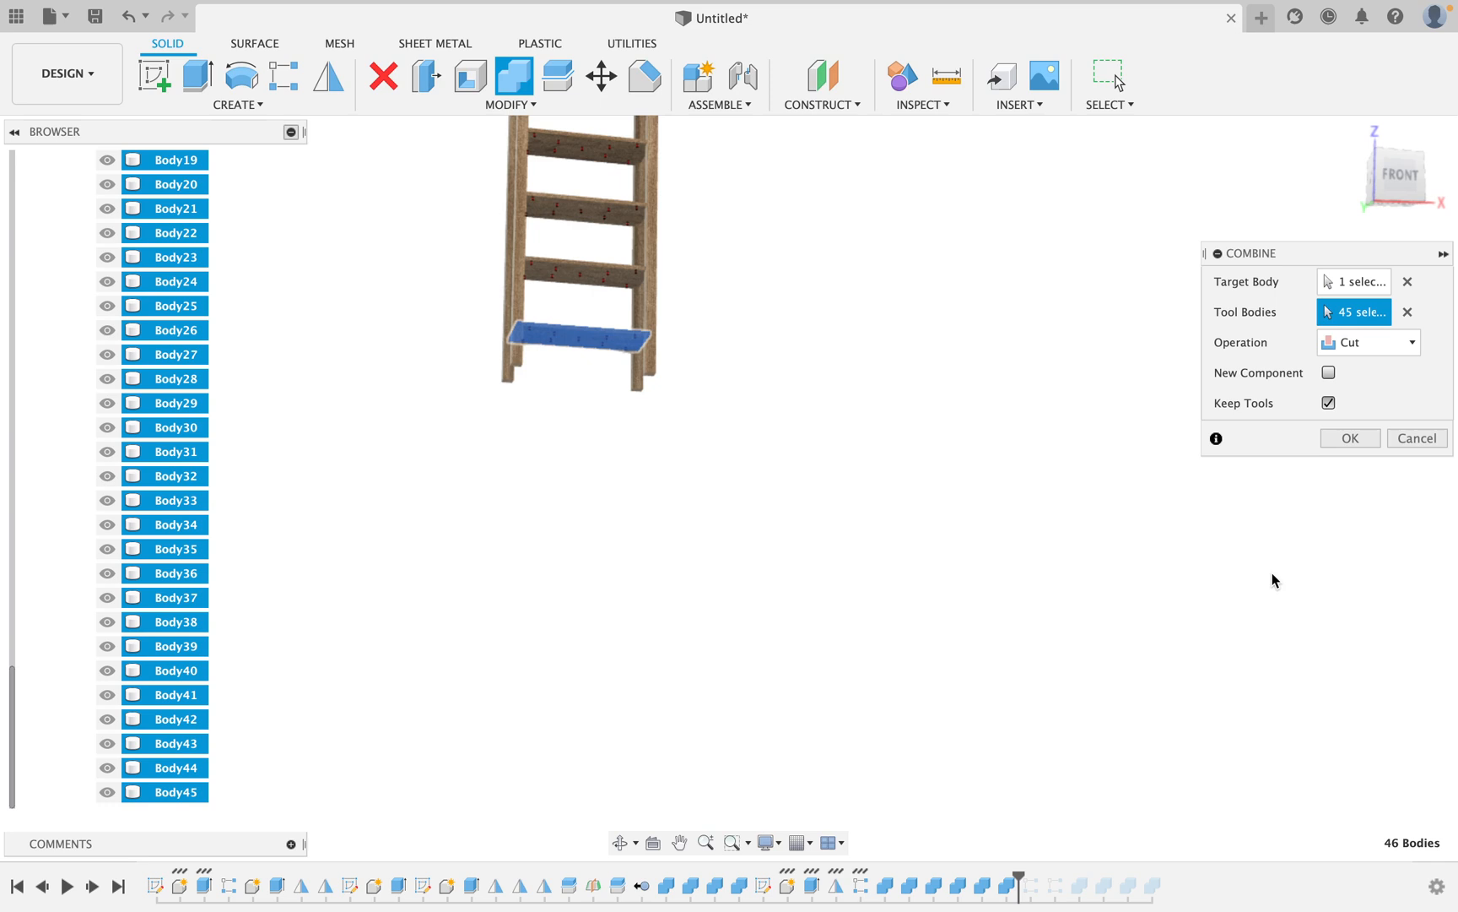
pyautogui.click(1339, 439)
# Collapse the shelfDowels component and roll the history marker forward to the end of the timeline.
pyautogui.scroll(-3, 667, 407)
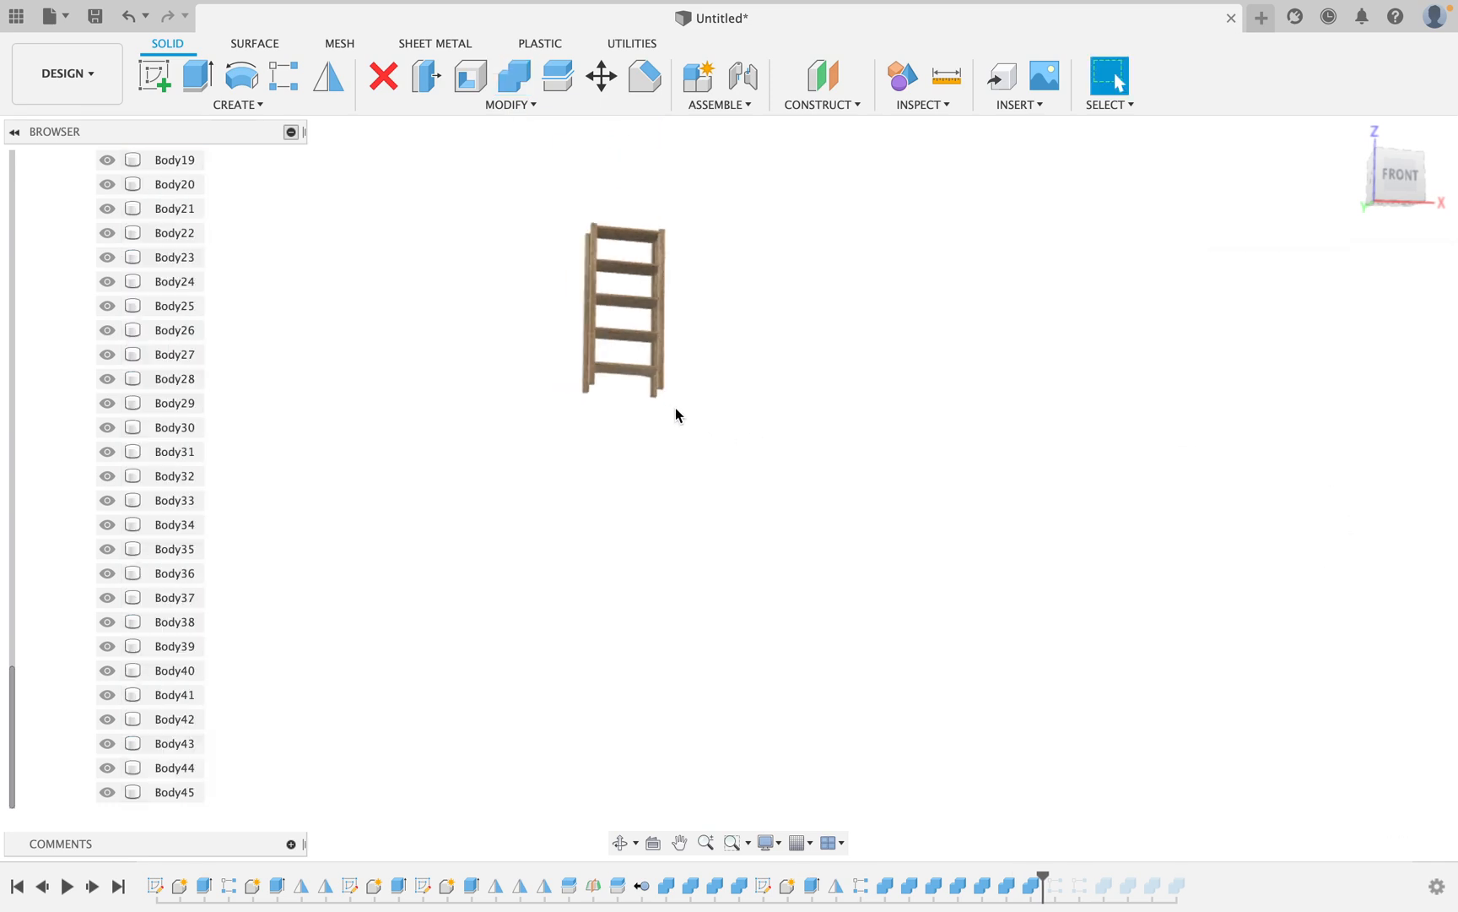
pyautogui.keyDown('shift'); pyautogui.moveTo(676, 407); pyautogui.dragTo(706, 440, button='middle'); pyautogui.keyUp('shift')
pyautogui.scroll(5, 708, 387)
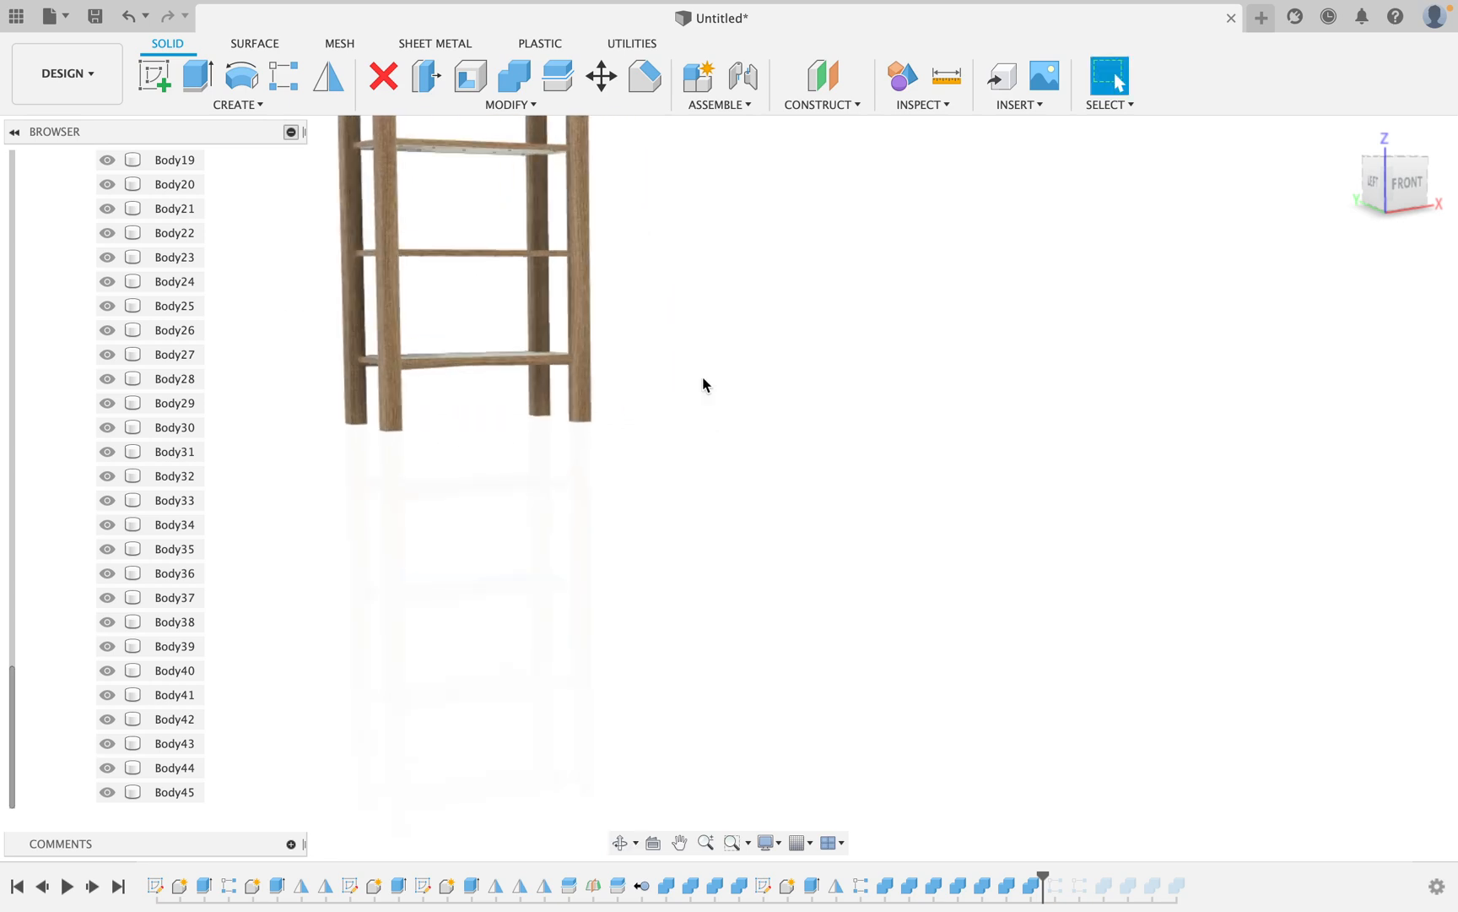
pyautogui.moveTo(544, 318); pyautogui.dragTo(903, 652, button='middle')
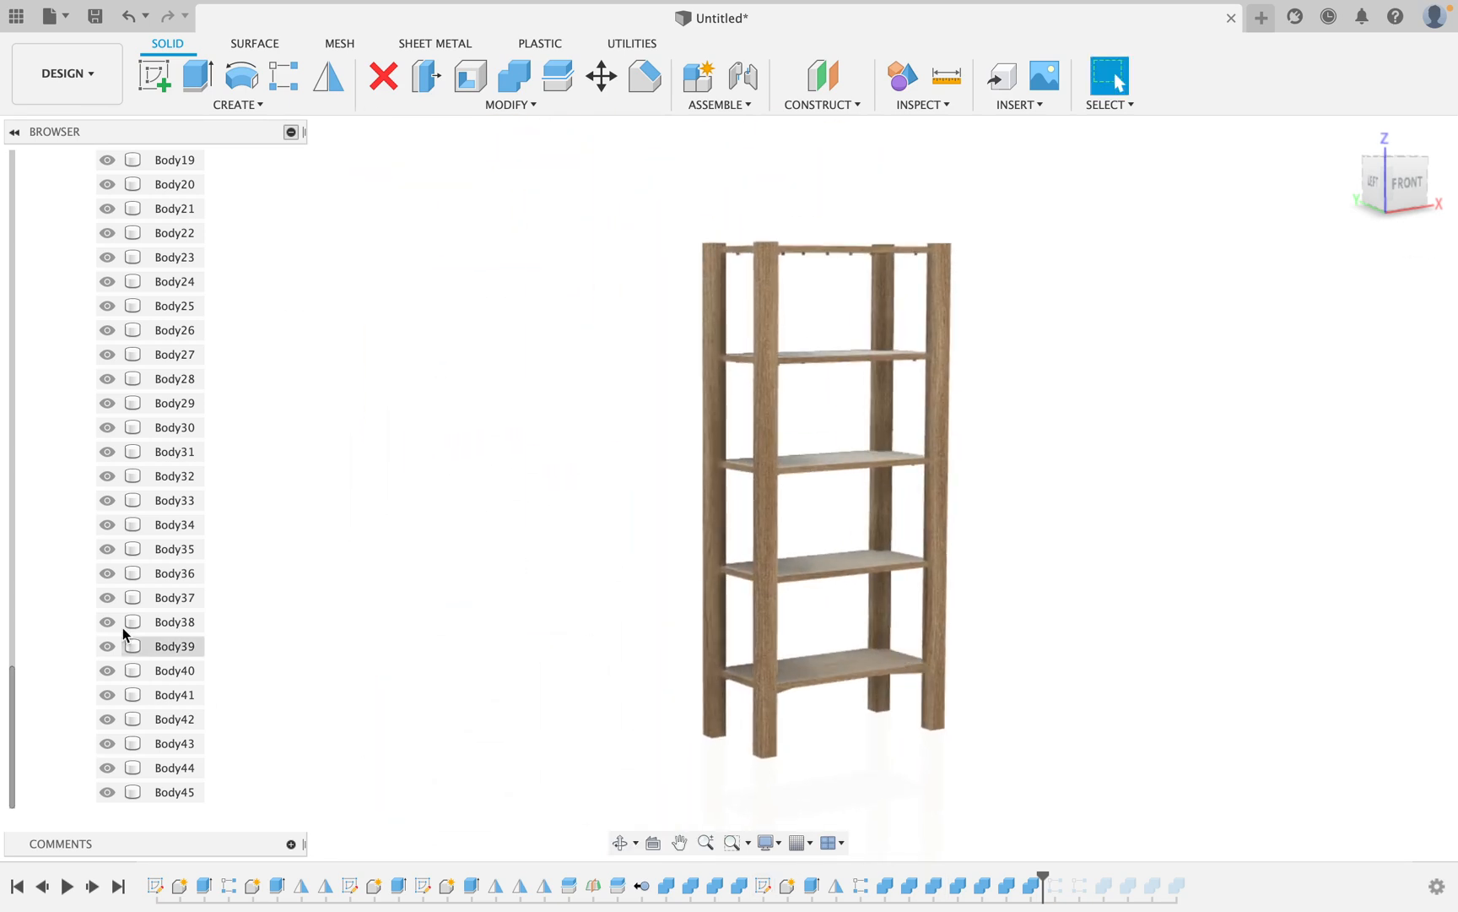
pyautogui.scroll(10, 133, 509)
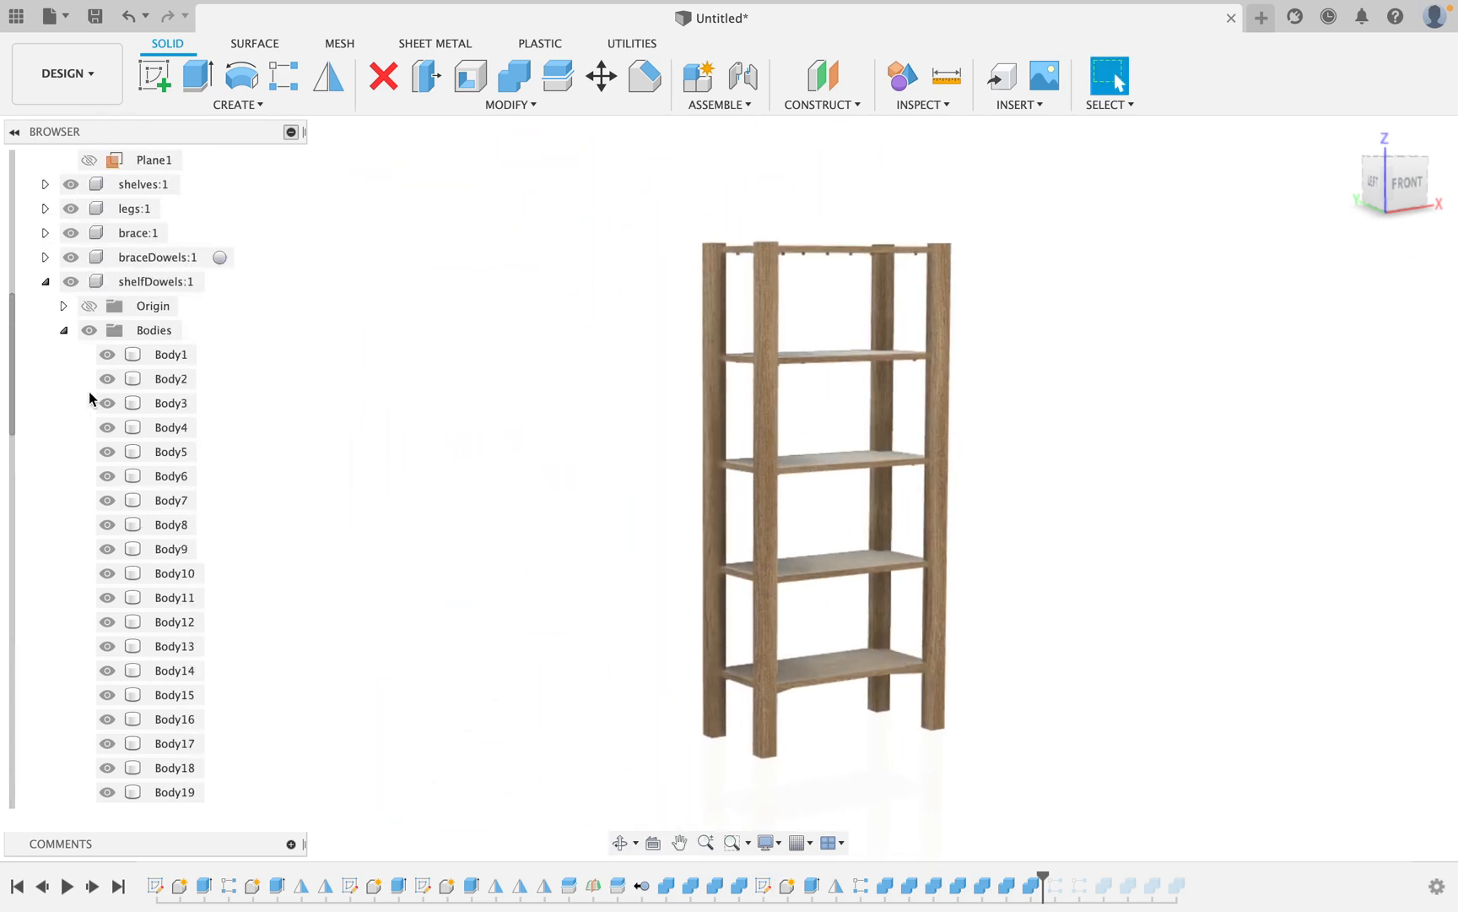
pyautogui.click(64, 330)
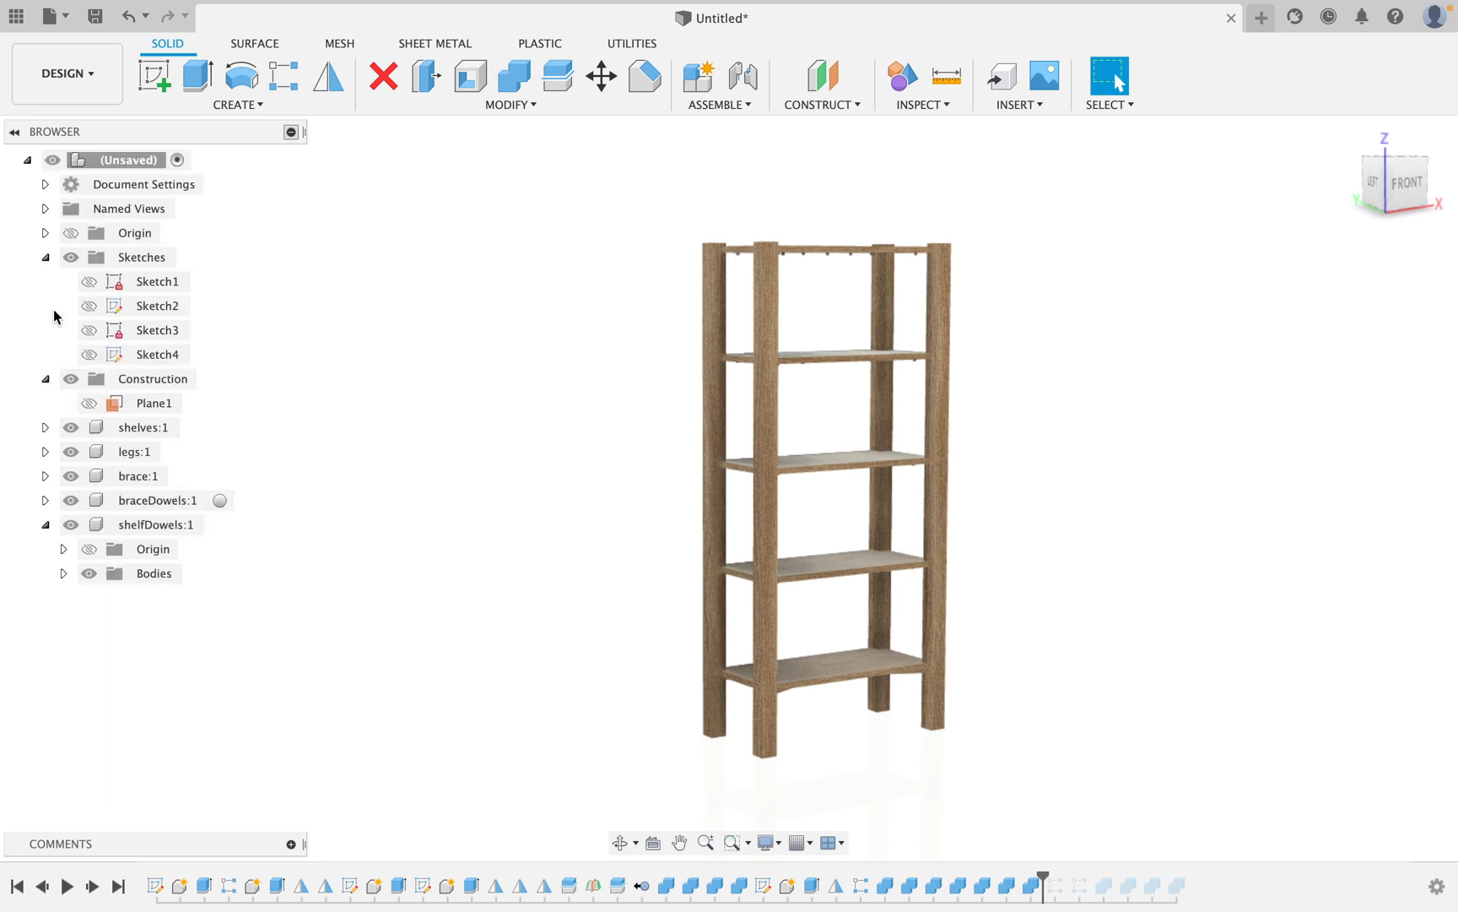
pyautogui.click(45, 525)
pyautogui.moveTo(1044, 875); pyautogui.dragTo(1188, 874)
# Hide the shelves component to examine the dowels on the crossed braces.
pyautogui.scroll(5, 914, 591)
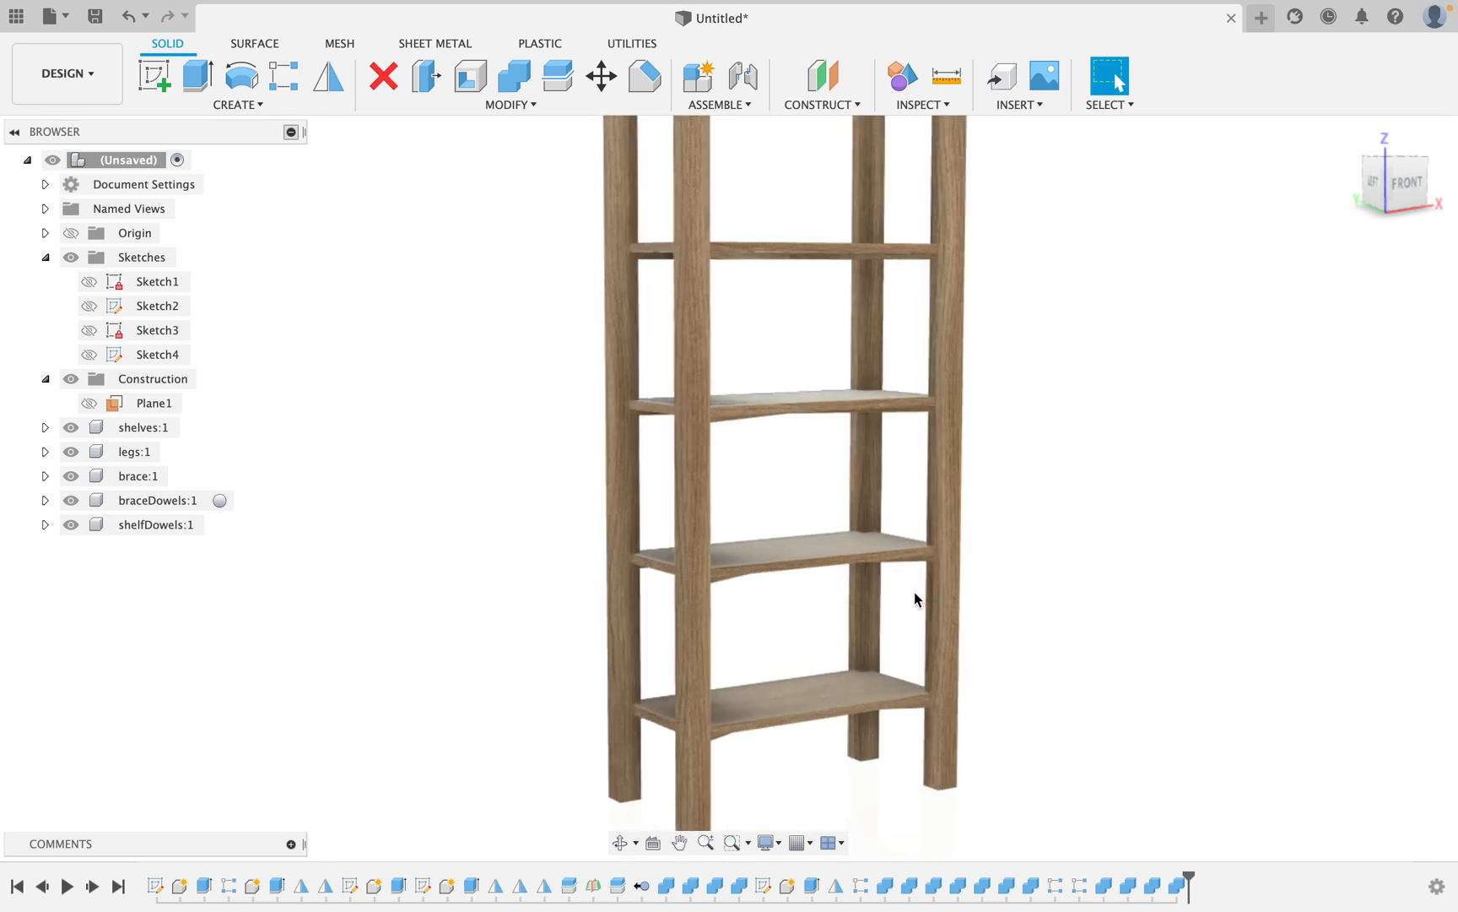
pyautogui.keyDown('shift'); pyautogui.moveTo(904, 579); pyautogui.dragTo(817, 544, button='middle'); pyautogui.keyUp('shift')
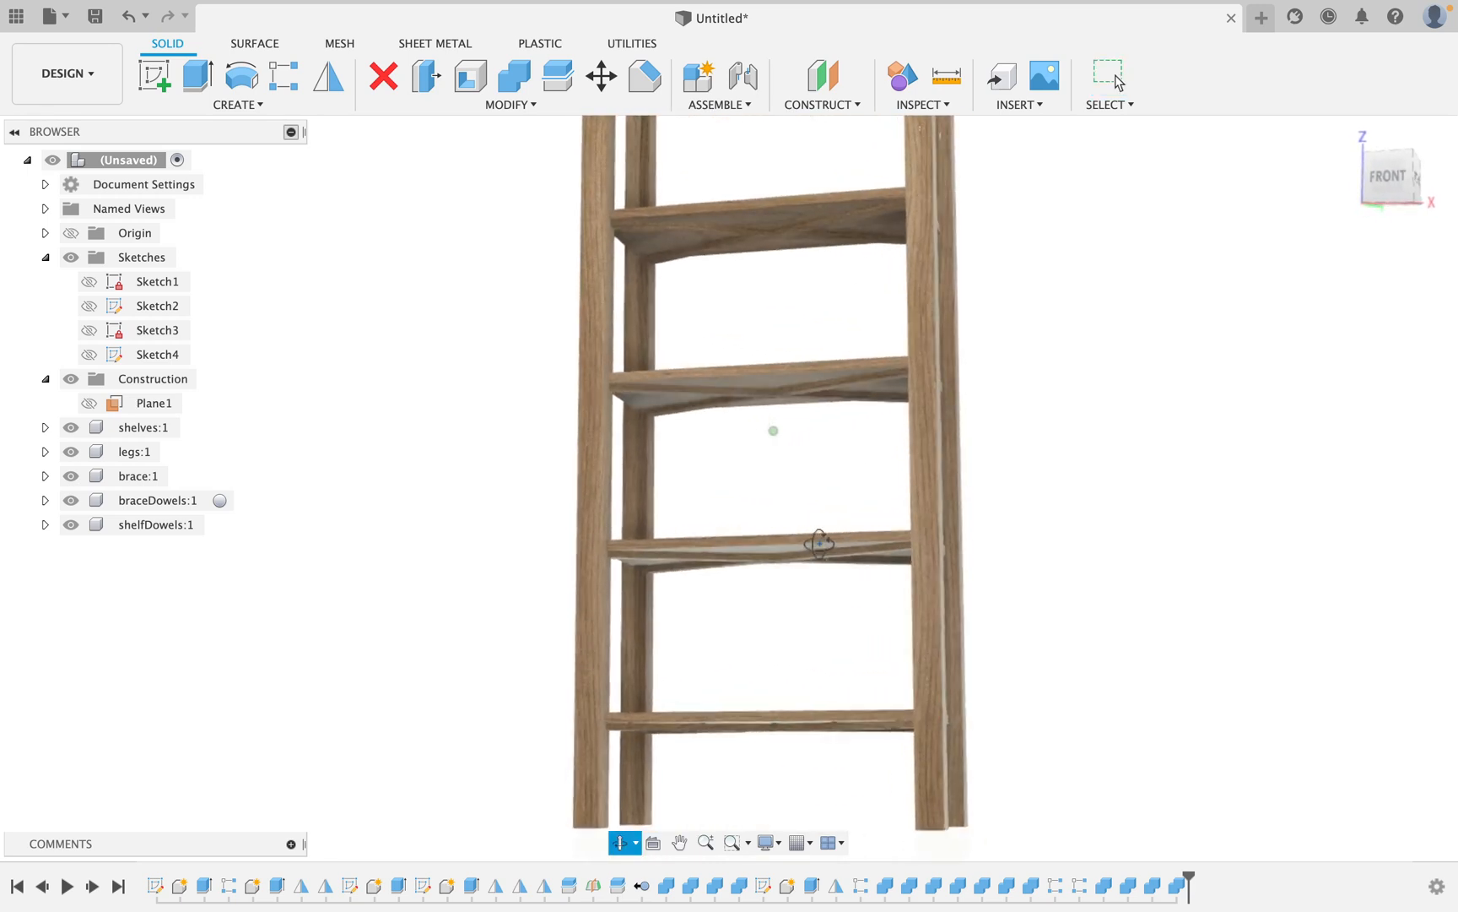
pyautogui.click(74, 429)
pyautogui.click(72, 428)
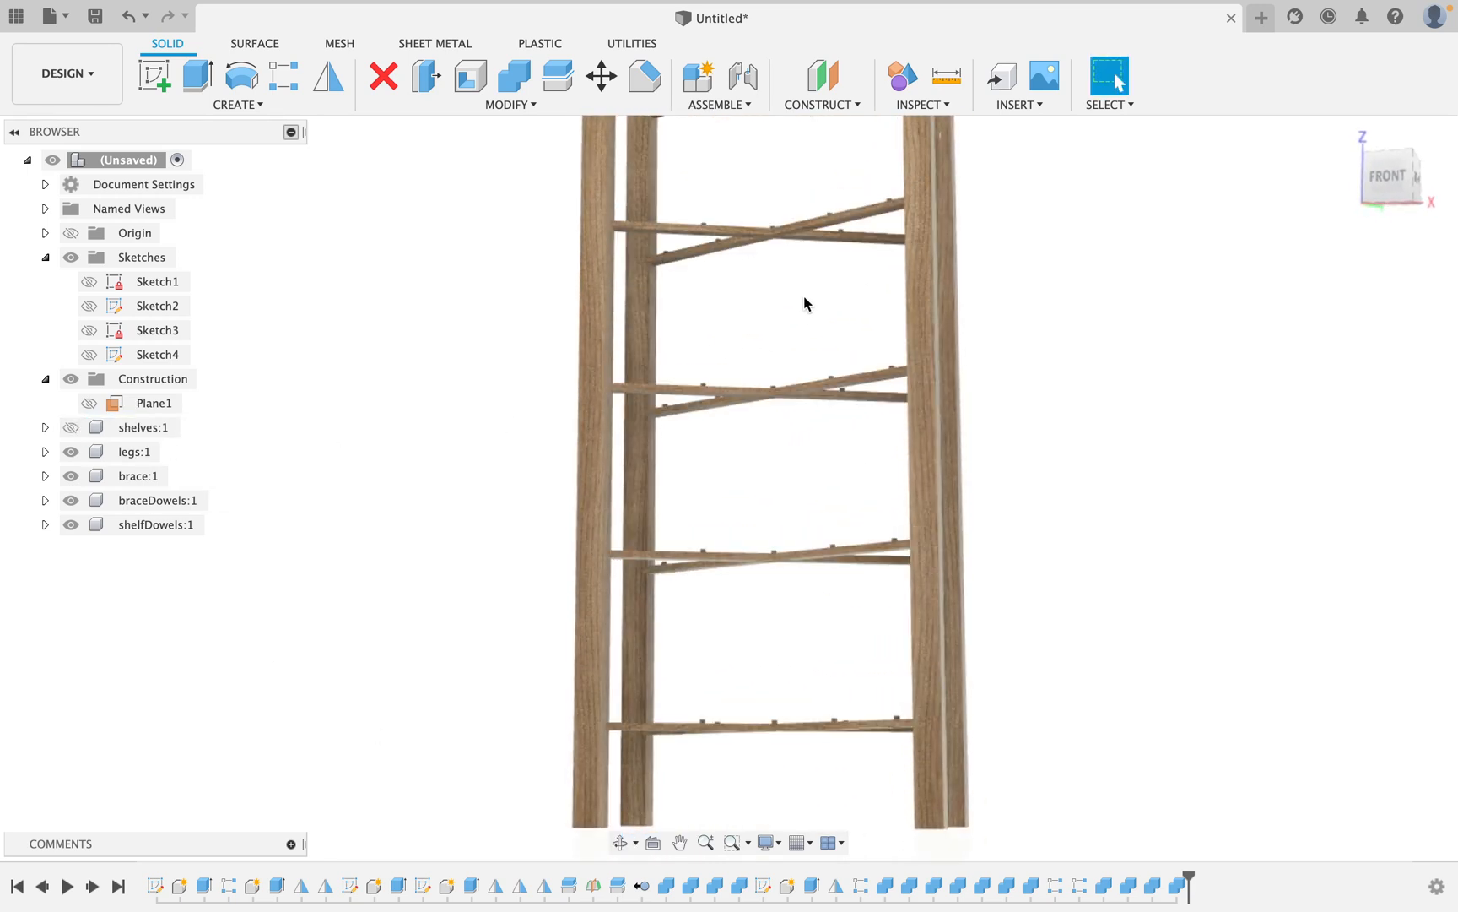
pyautogui.keyDown('shift'); pyautogui.moveTo(808, 303); pyautogui.dragTo(827, 448, button='middle'); pyautogui.keyUp('shift')
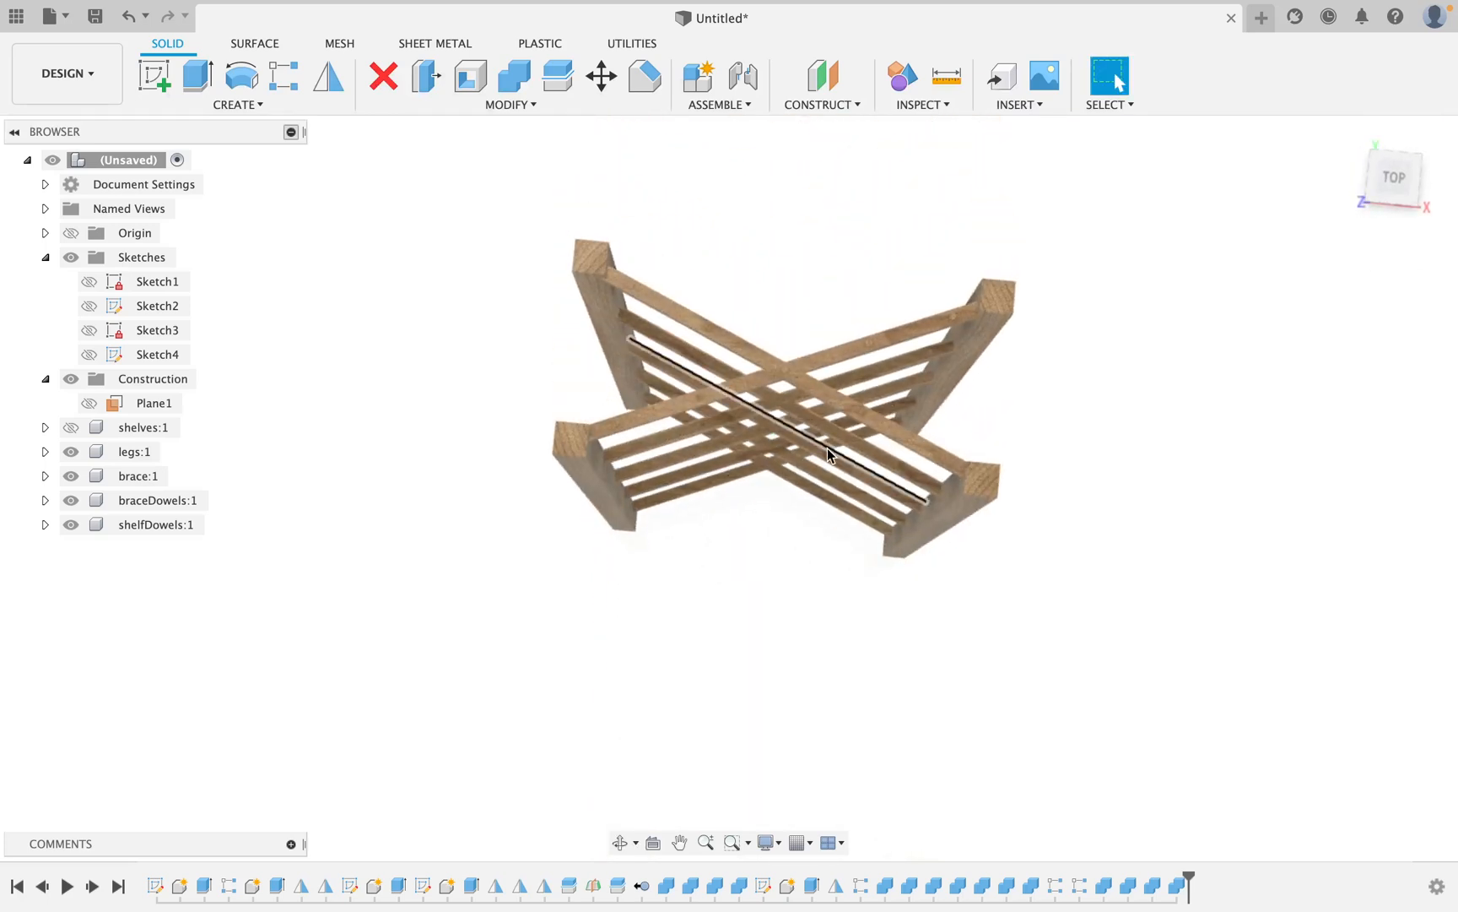
# Hide the shelfDowels component to examine the dowel holes cut into the crossed braces.
pyautogui.click(72, 527)
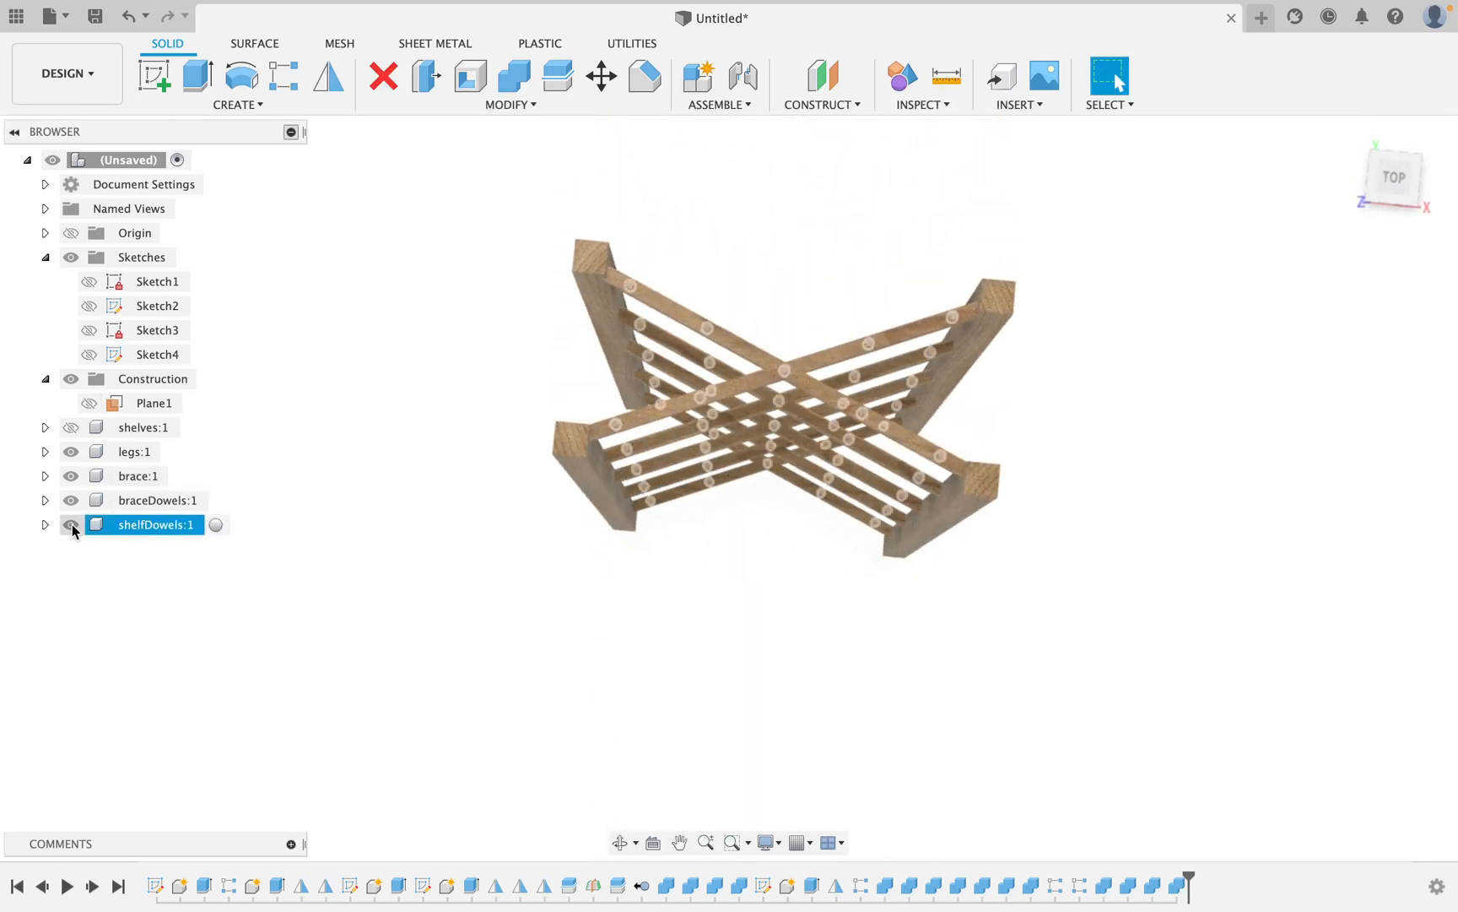
pyautogui.click(72, 527)
pyautogui.scroll(6, 802, 354)
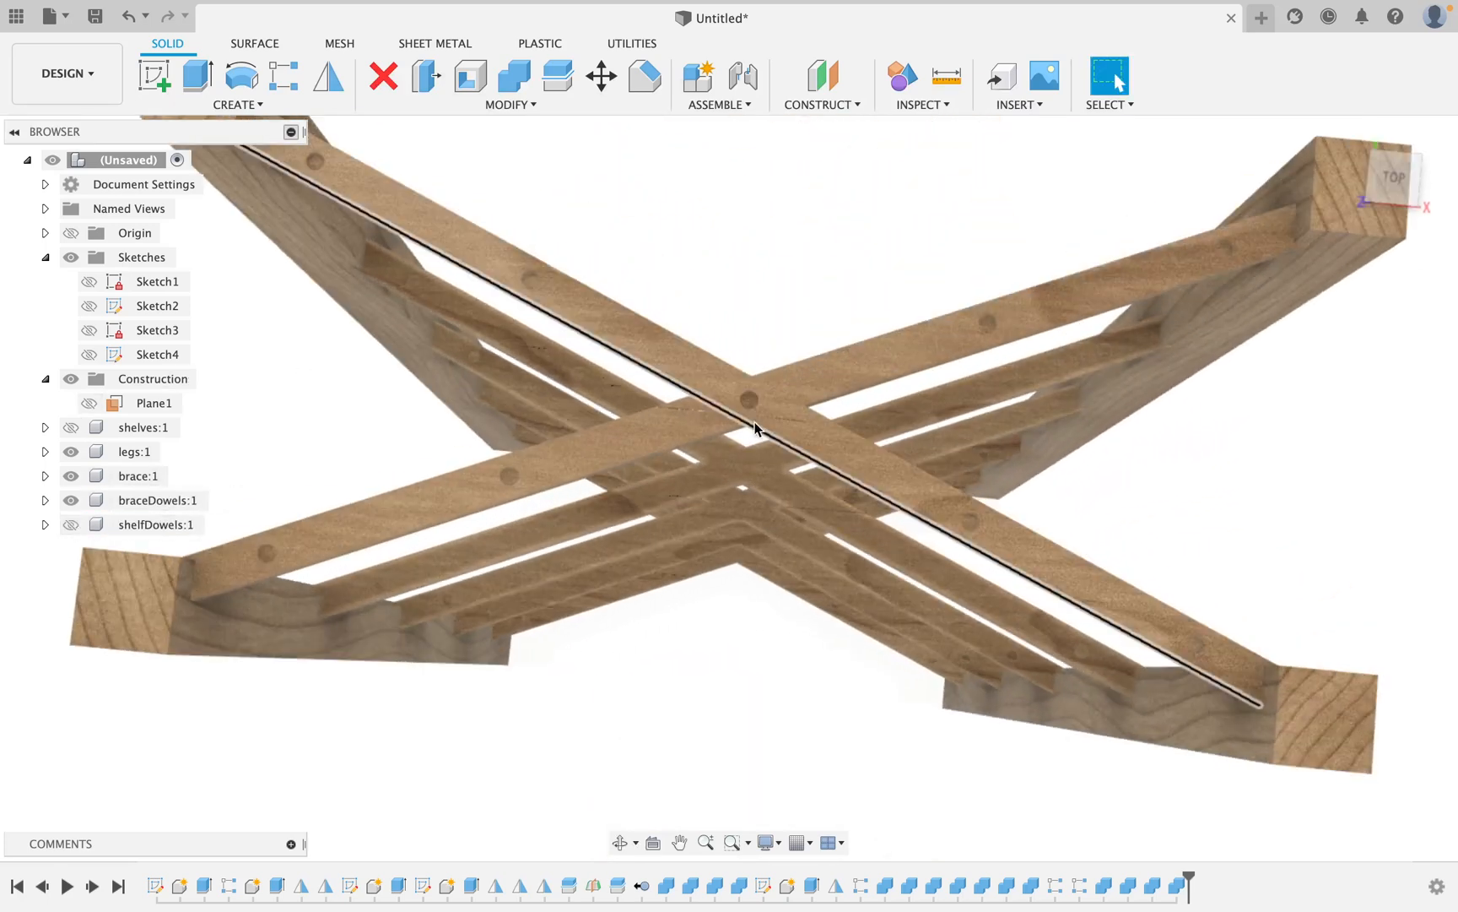
pyautogui.keyDown('shift'); pyautogui.moveTo(710, 409); pyautogui.dragTo(728, 372, button='middle'); pyautogui.keyUp('shift')
pyautogui.scroll(-3, 726, 369)
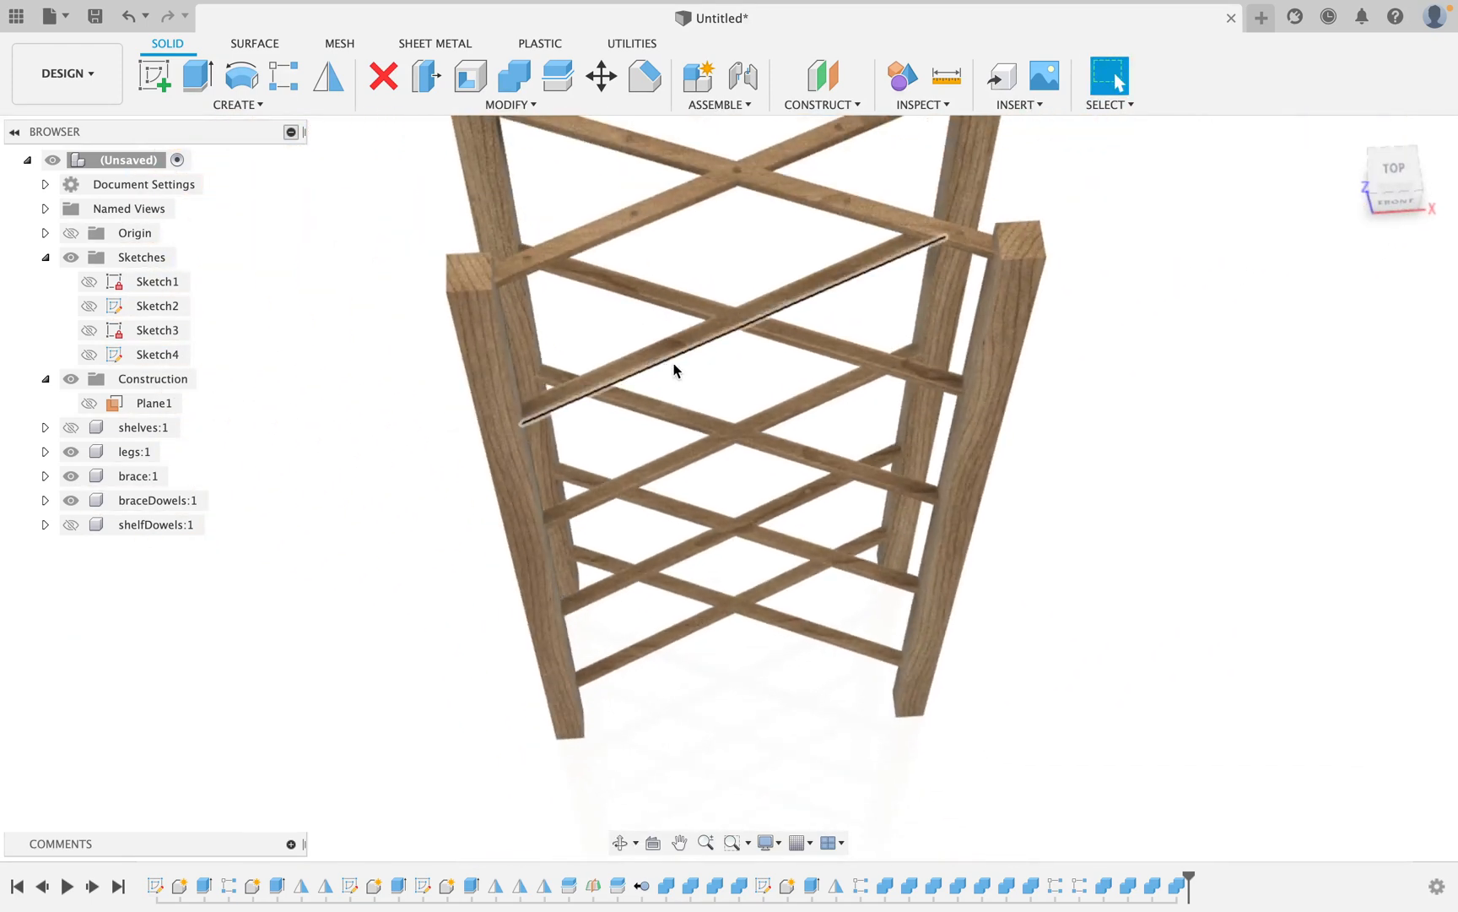
# Show the shelfDowels and shelves components again and look over the complete shelf unit from above and below.
pyautogui.click(64, 525)
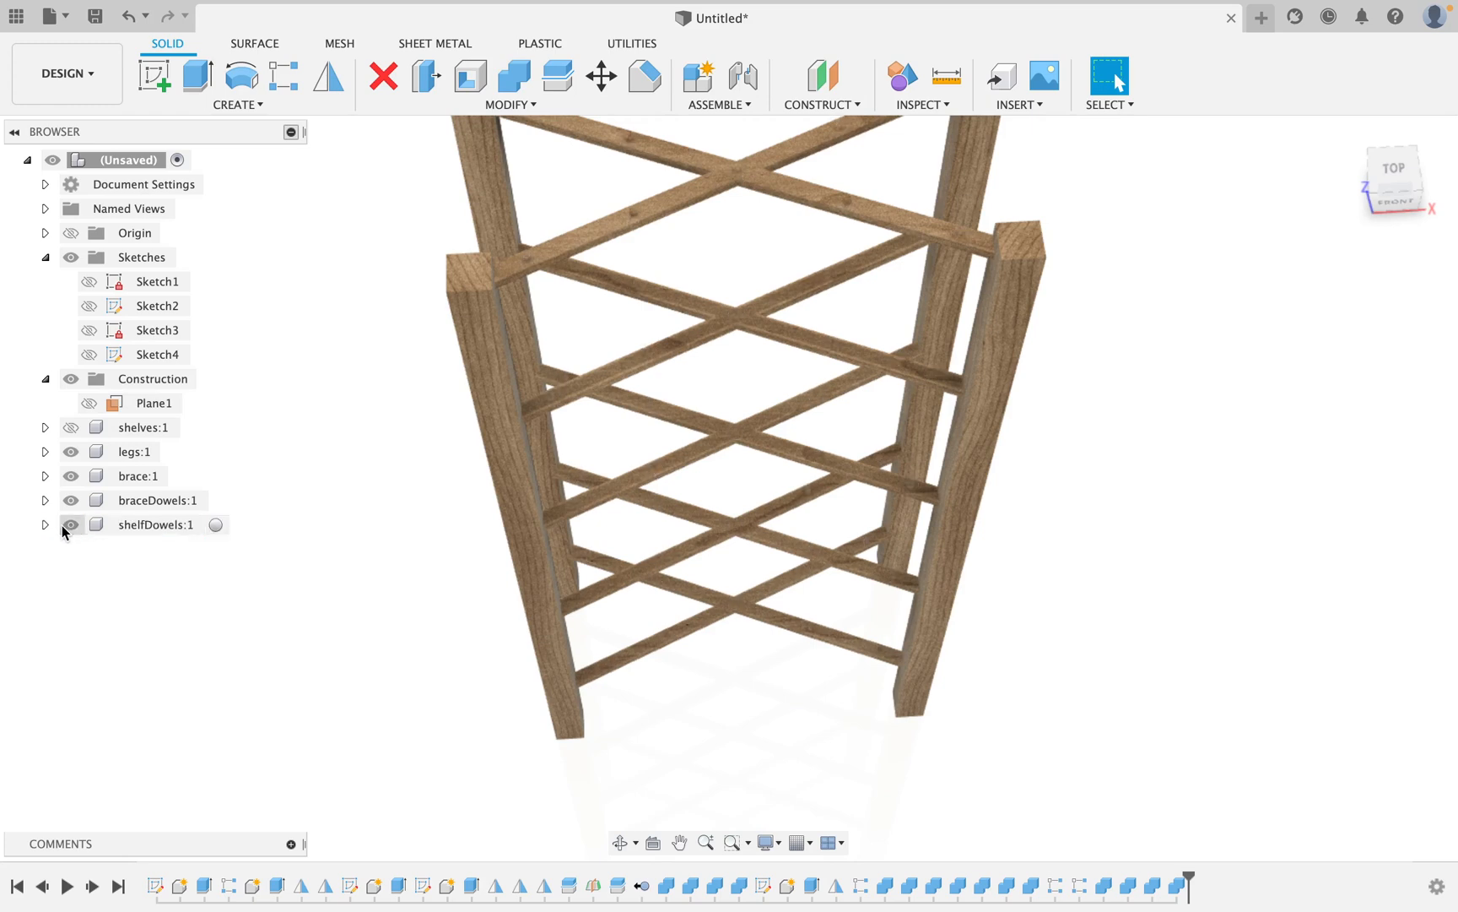
pyautogui.click(69, 428)
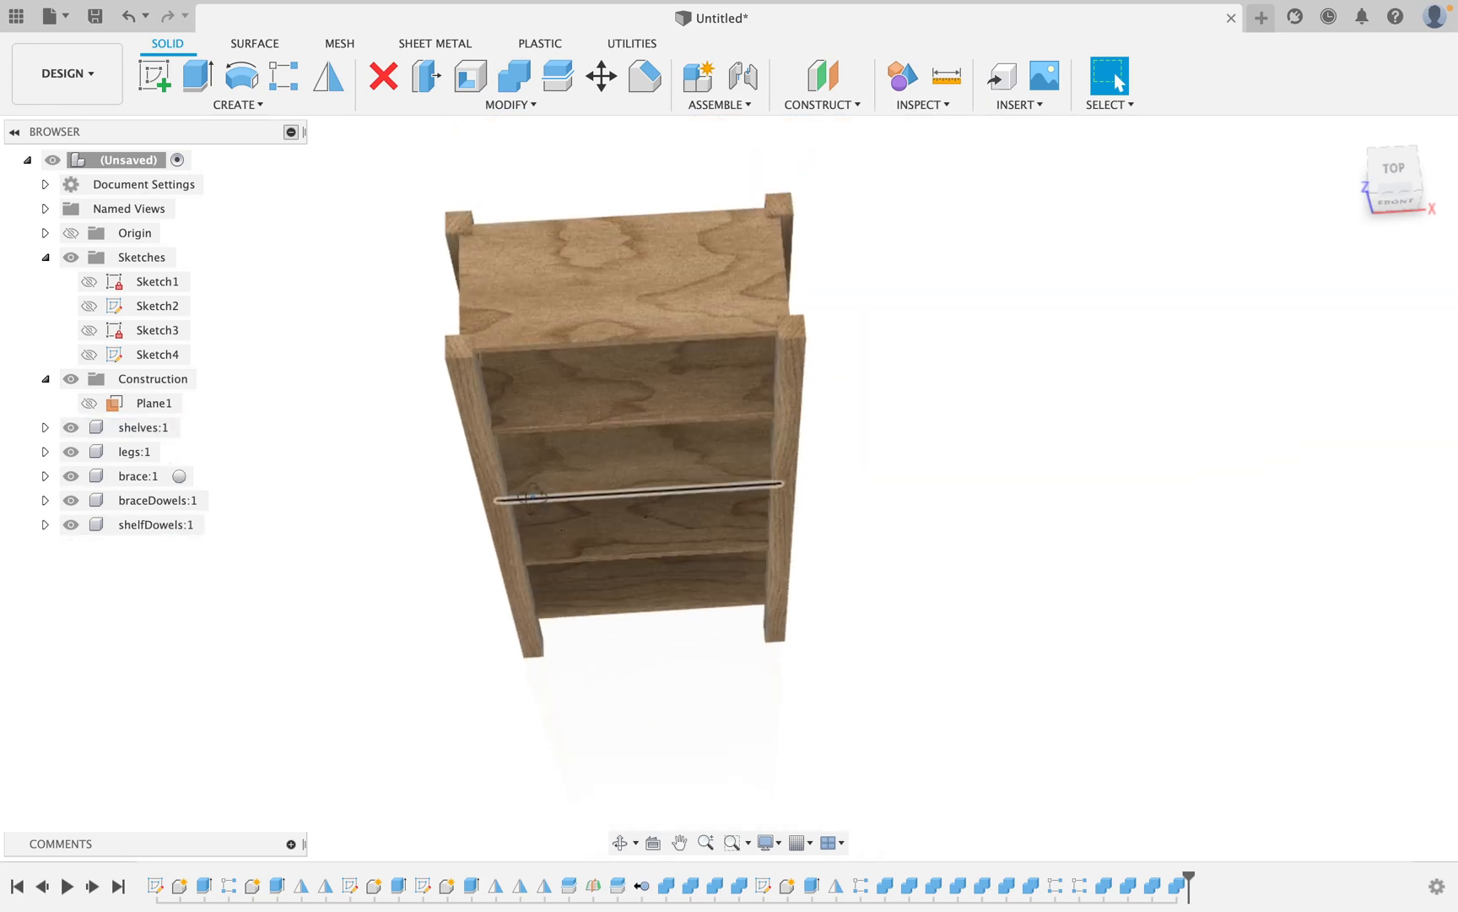
pyautogui.keyDown('shift'); pyautogui.moveTo(442, 464); pyautogui.dragTo(549, 437, button='middle'); pyautogui.keyUp('shift')
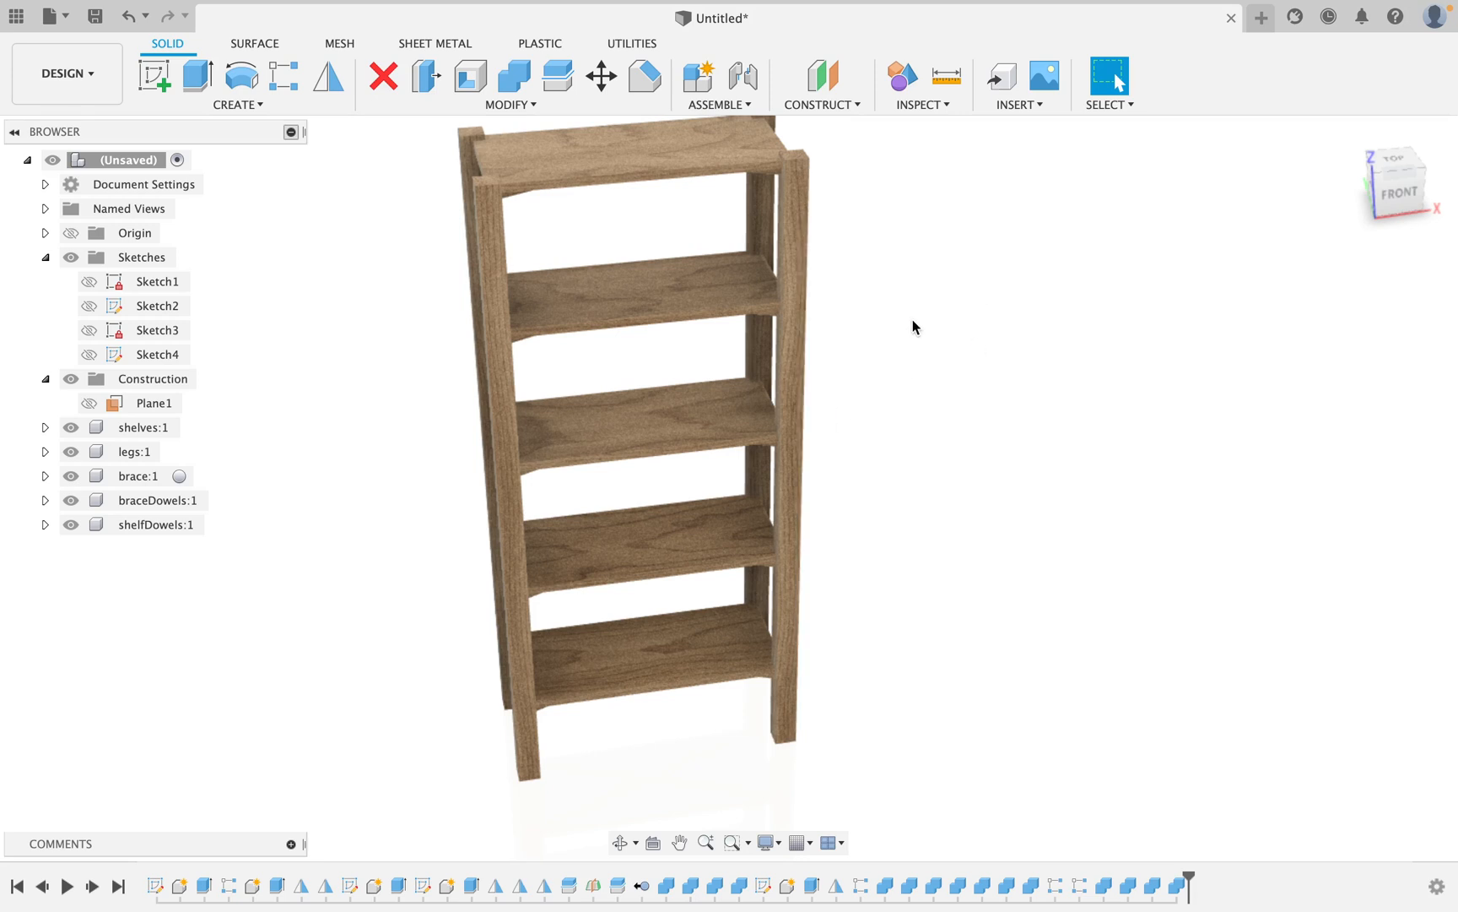
pyautogui.keyDown('shift'); pyautogui.moveTo(913, 328); pyautogui.dragTo(852, 243, button='middle'); pyautogui.keyUp('shift')
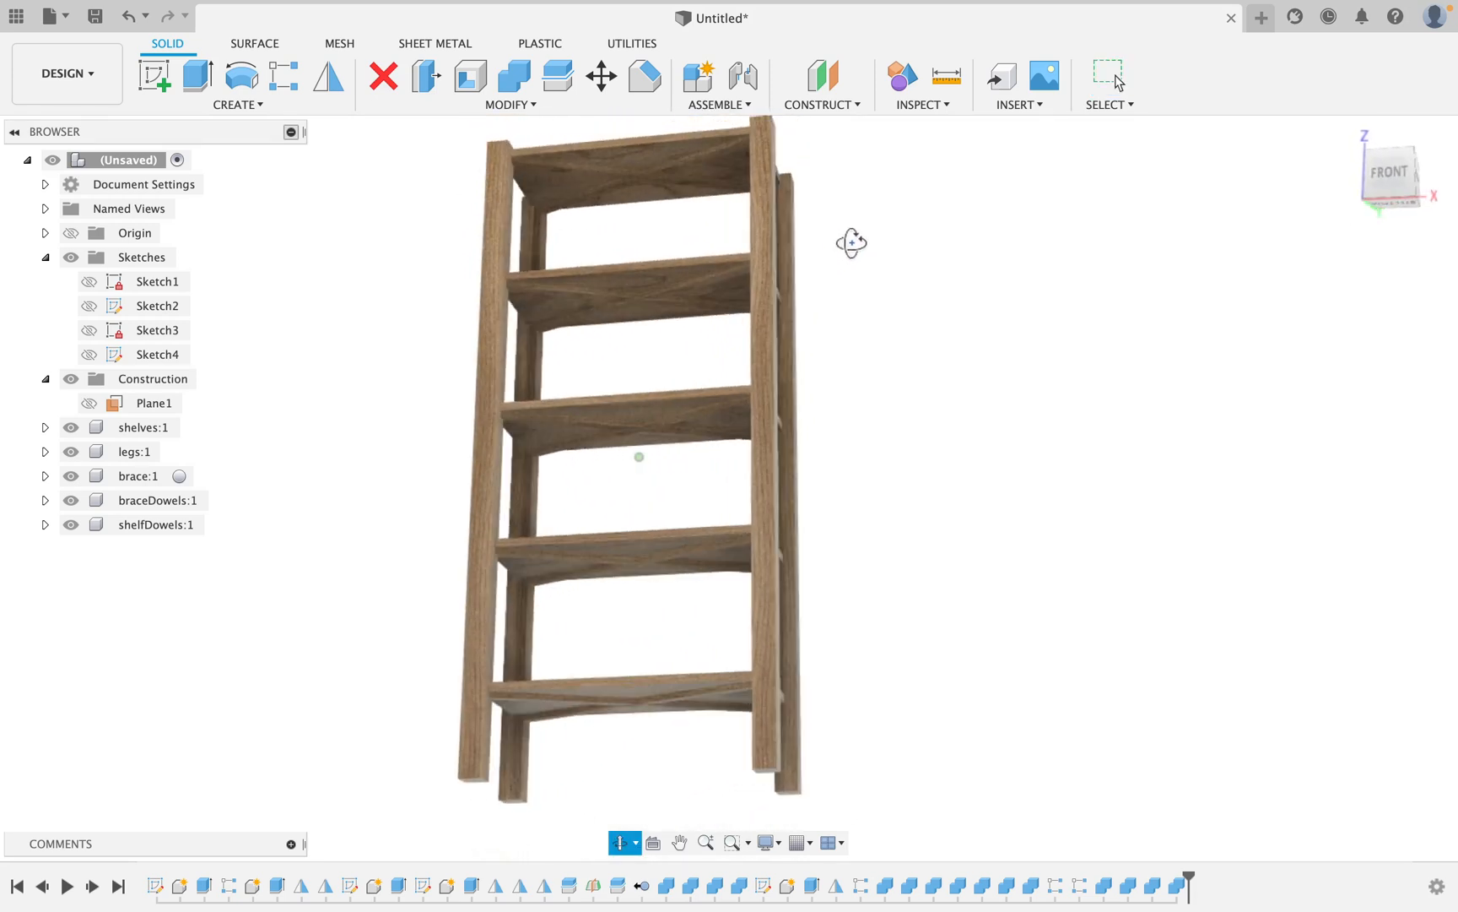
pyautogui.scroll(-5, 758, 287)
pyautogui.keyDown('shift'); pyautogui.moveTo(763, 292); pyautogui.dragTo(862, 381, button='middle'); pyautogui.keyUp('shift')
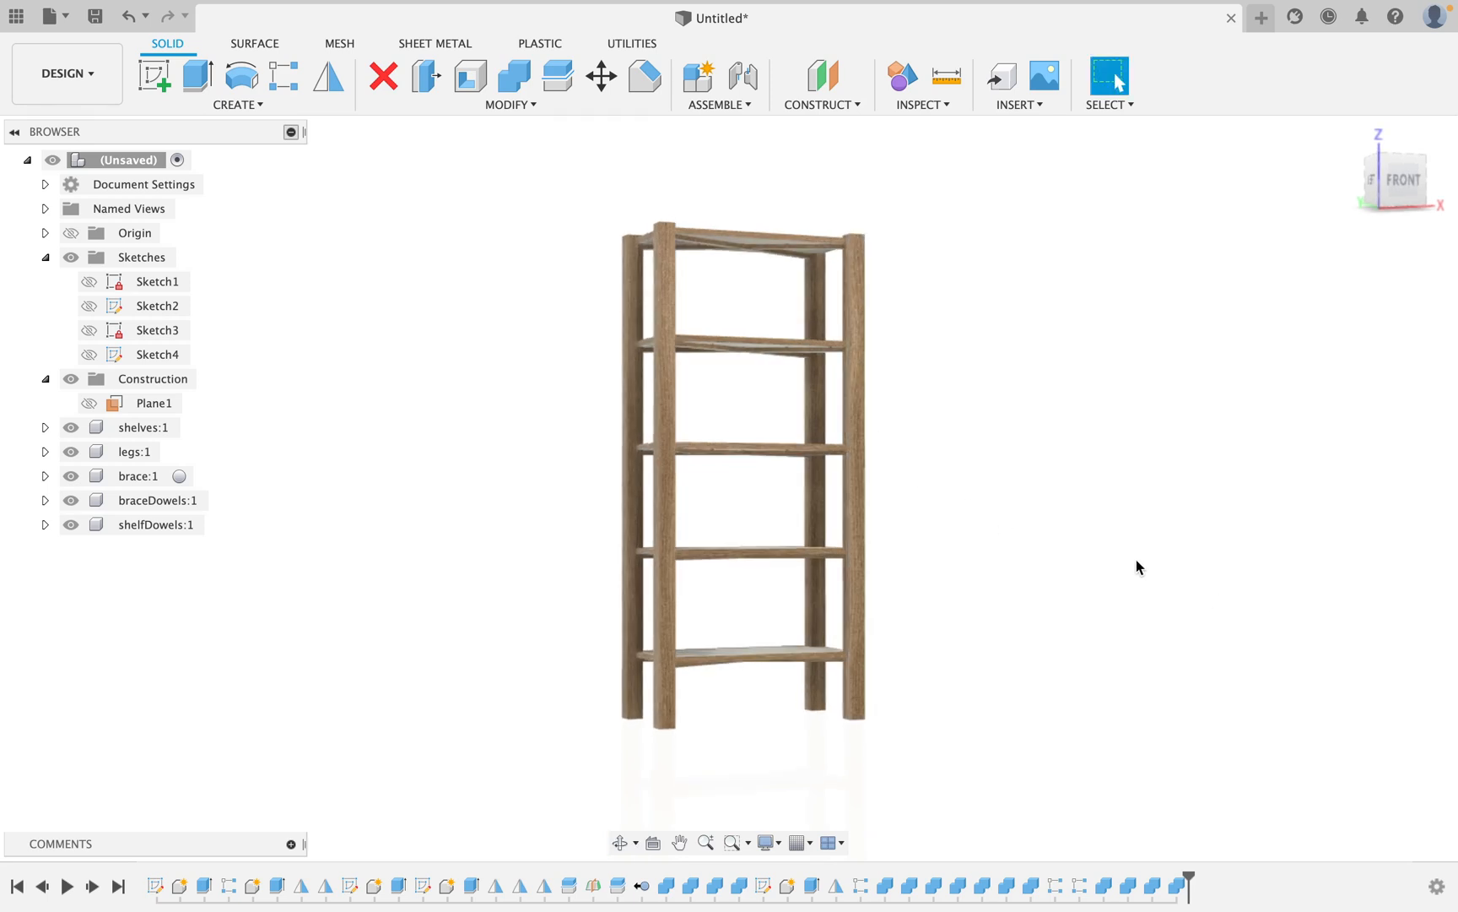
# Apply the finished solid wood appearance 3D Ash - Semigloss to the entire shelf unit.
pyautogui.press('a')
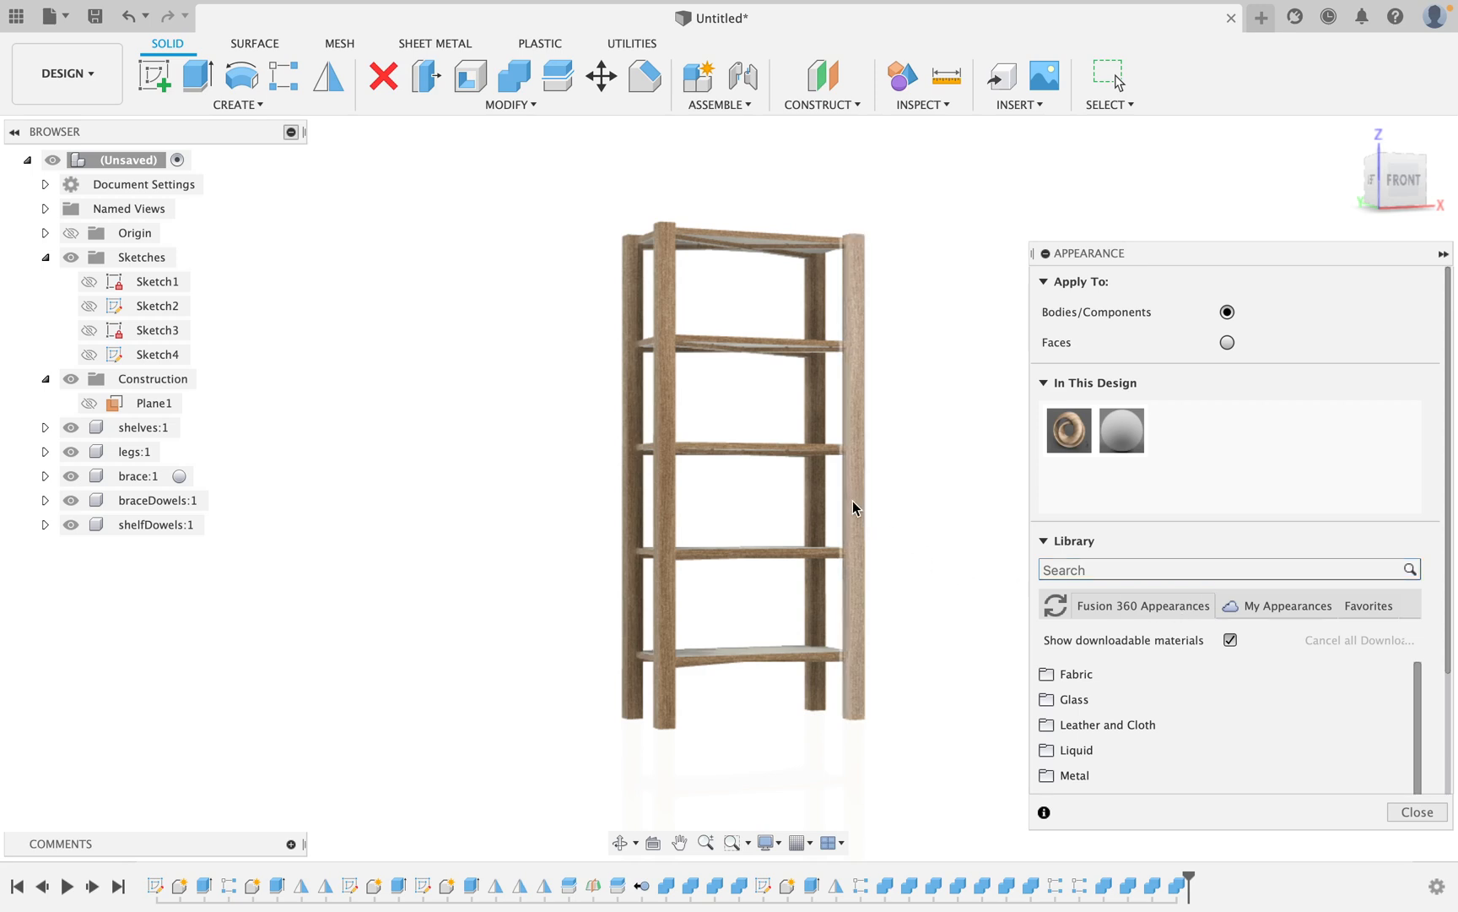
pyautogui.moveTo(853, 502)
pyautogui.keyDown('shift'); pyautogui.mouseDown(button='middle')
pyautogui.moveTo(877, 468)
pyautogui.moveTo(853, 528)
pyautogui.mouseUp(button='middle'); pyautogui.keyUp('shift')
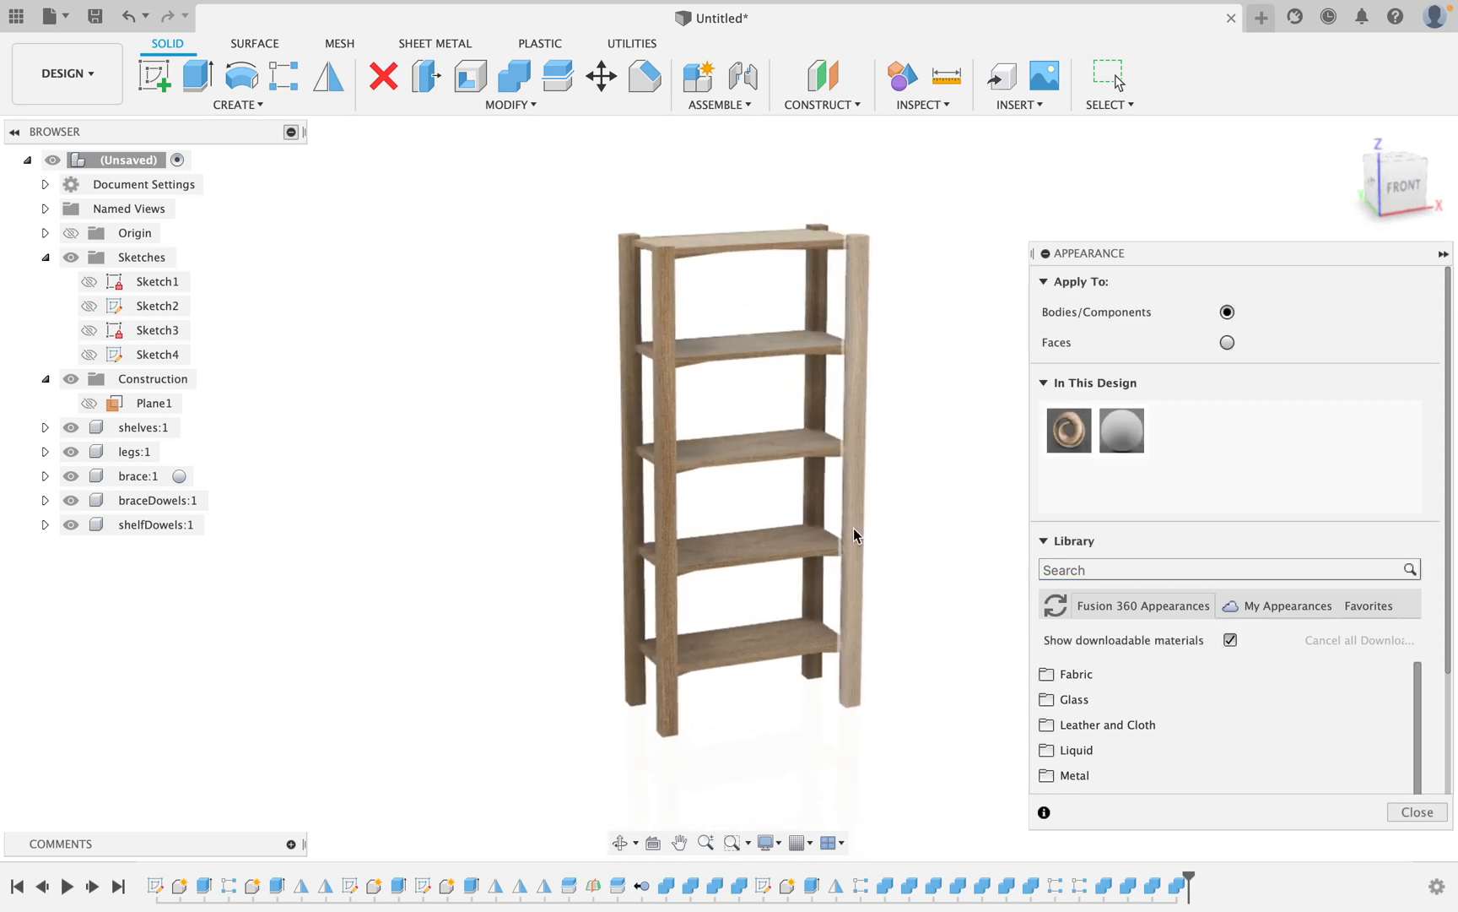
pyautogui.scroll(-4, 1266, 439)
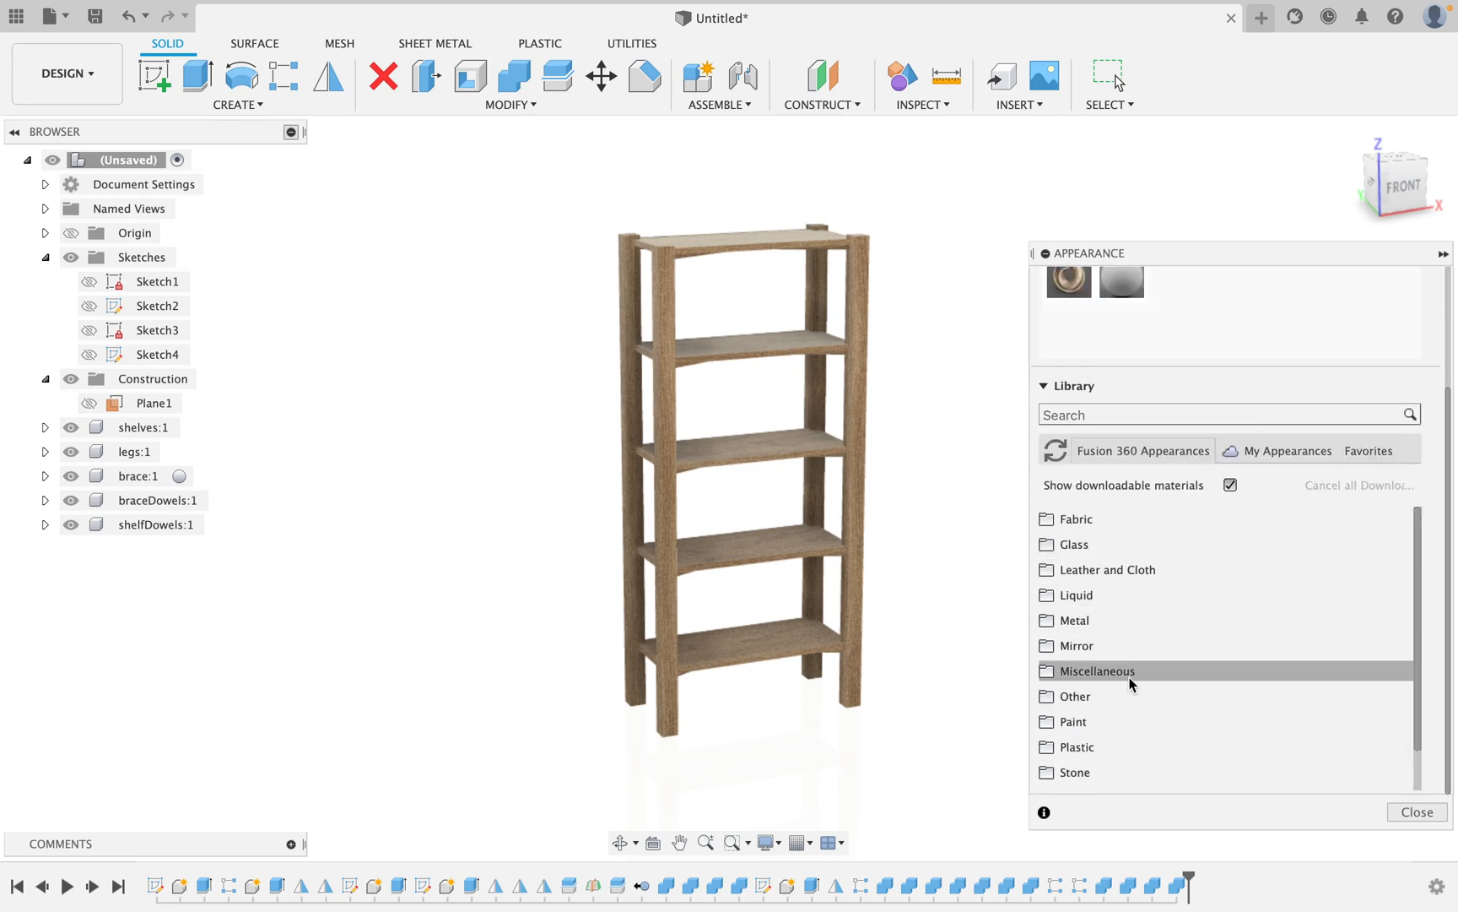
pyautogui.scroll(-2, 1093, 709)
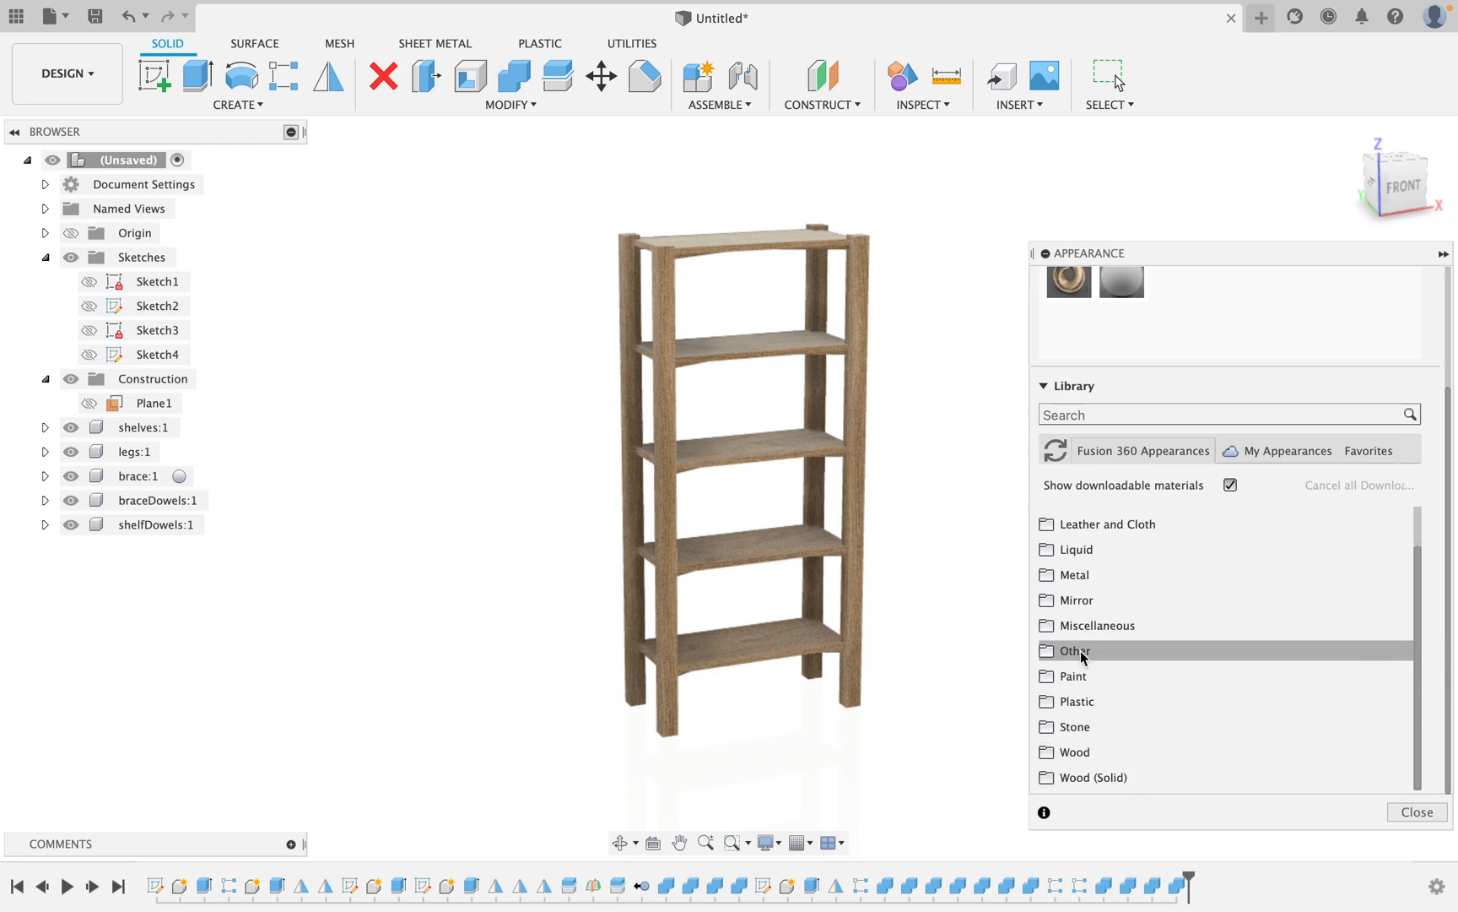
pyautogui.scroll(-4, 1136, 743)
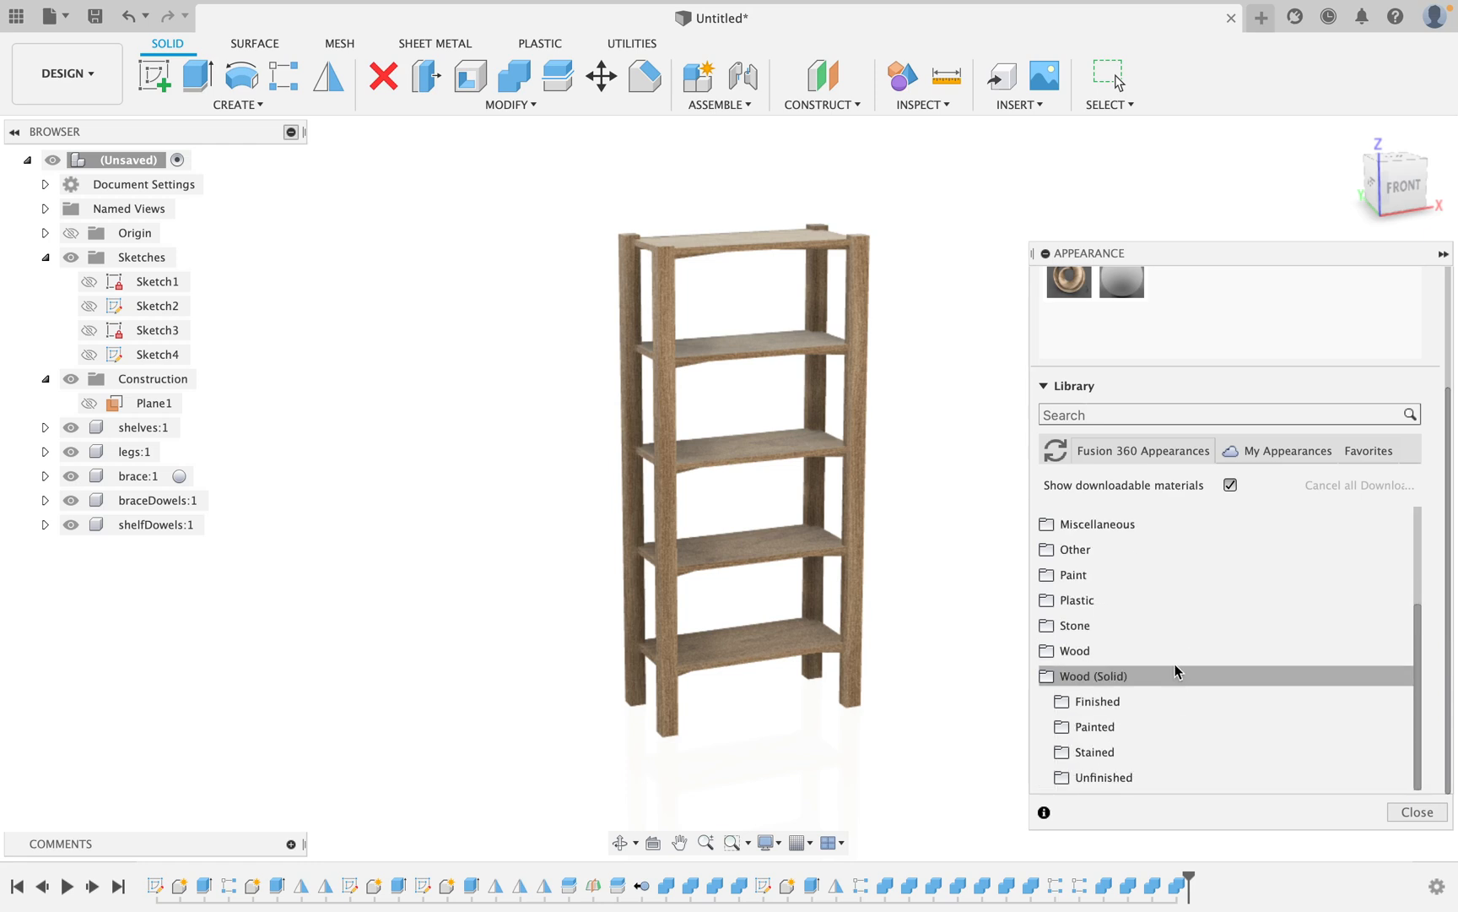
pyautogui.click(1111, 752)
pyautogui.click(1123, 702)
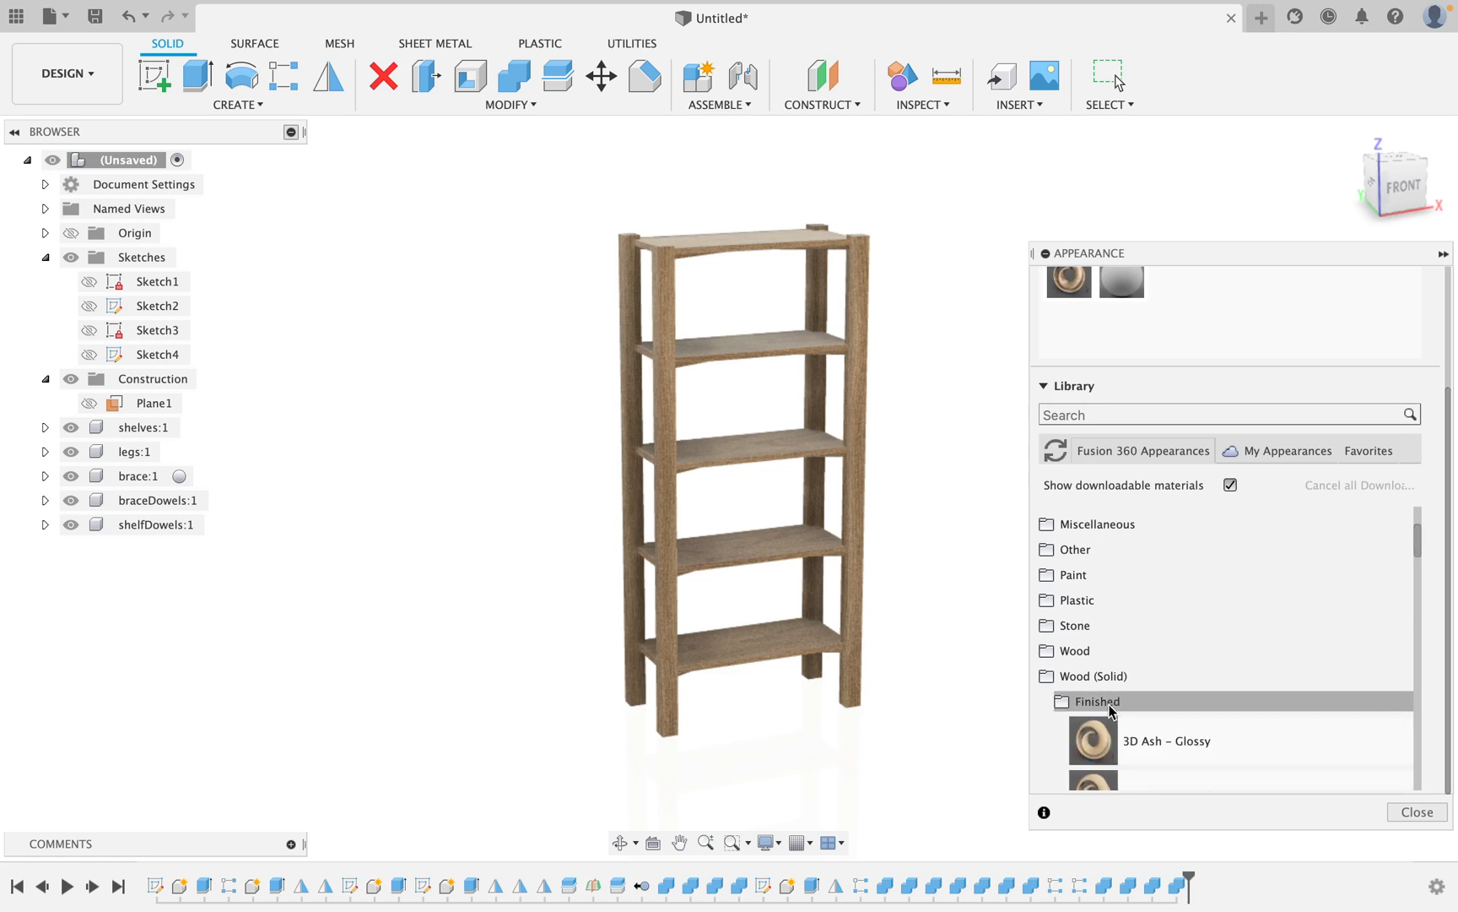
pyautogui.scroll(-5, 1156, 637)
pyautogui.scroll(3, 1156, 637)
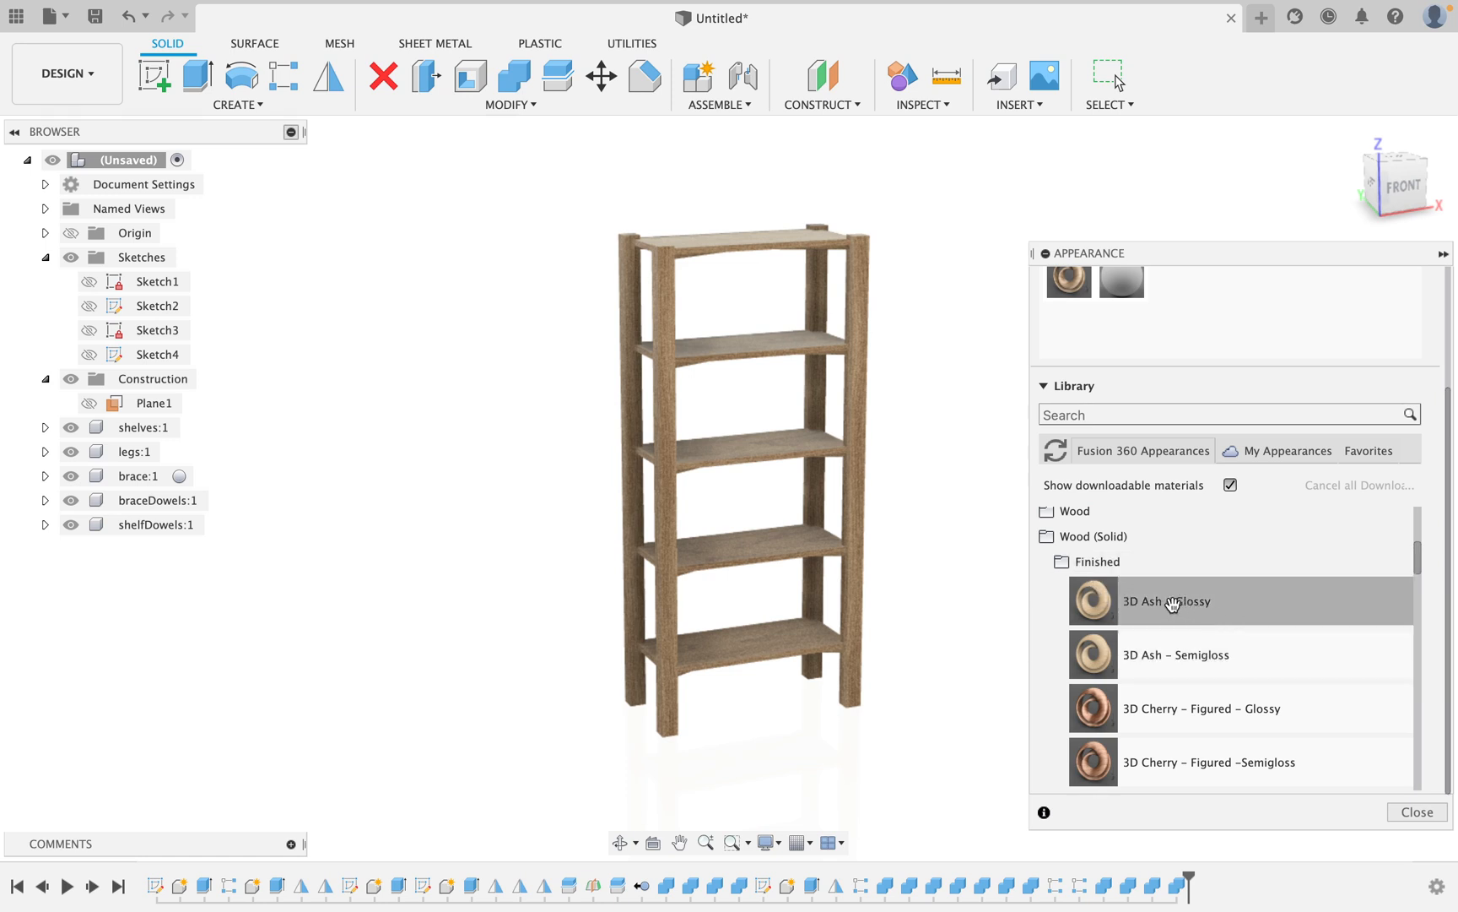
pyautogui.moveTo(1178, 655); pyautogui.dragTo(138, 163)
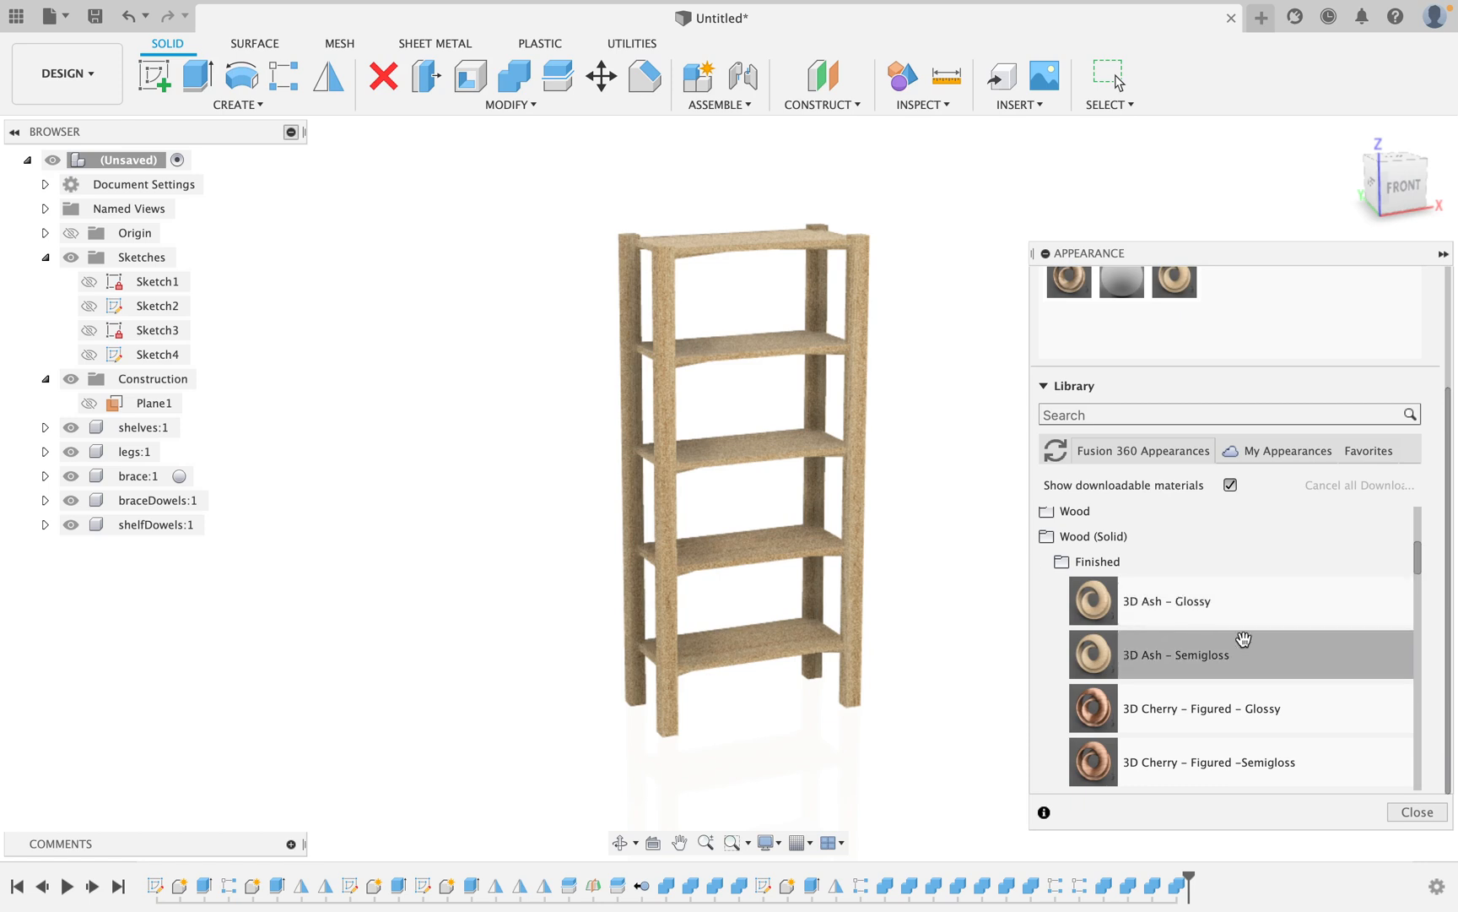
# Apply the solid wood appearance 3D Ash - Stained dark semigloss to the brace component.
pyautogui.scroll(2, 843, 639)
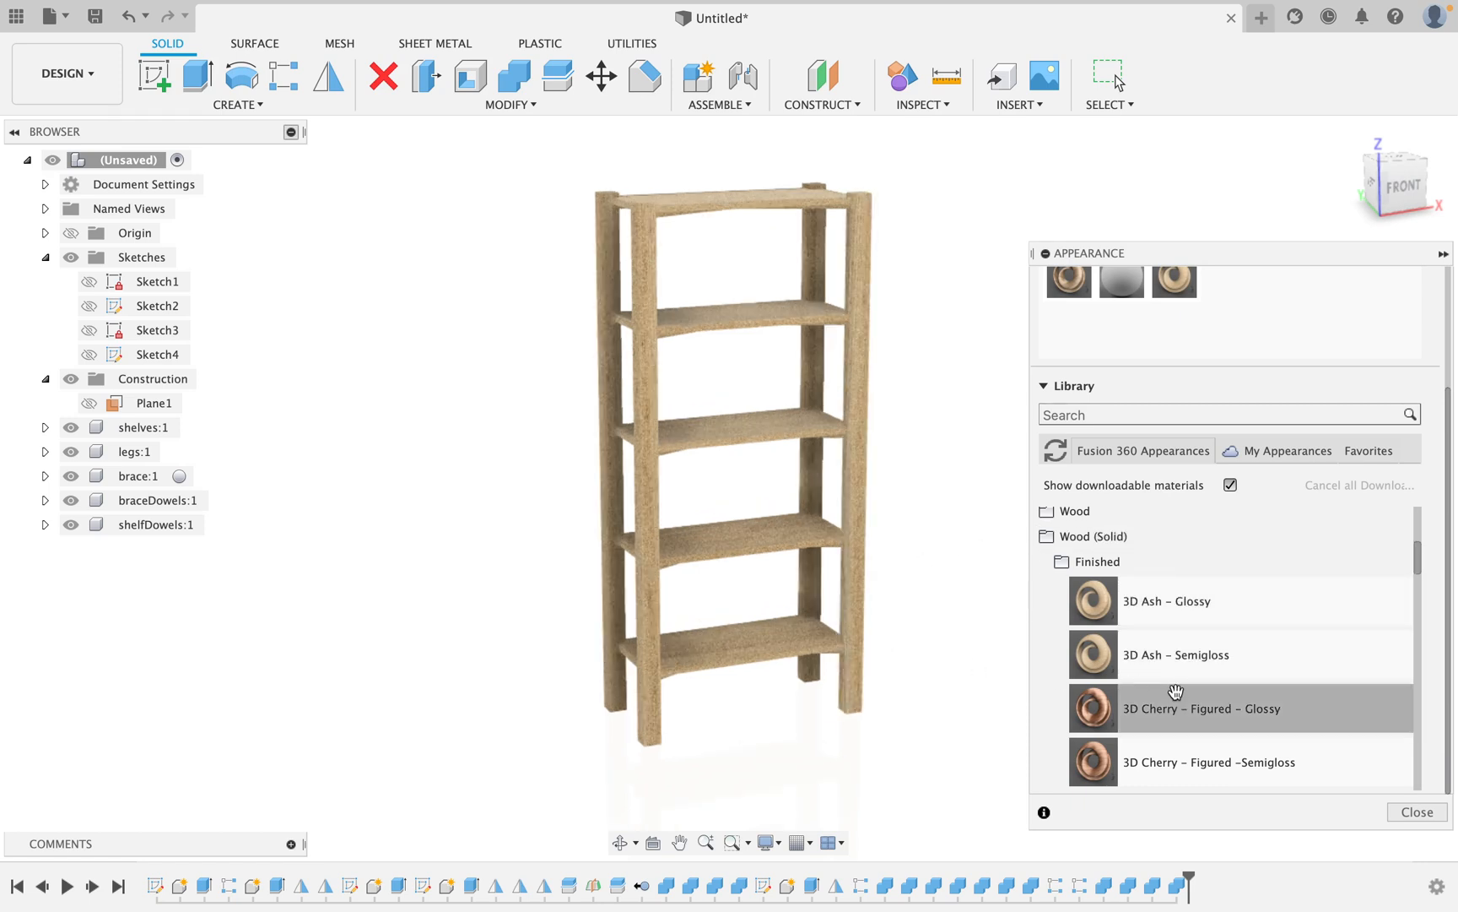
pyautogui.scroll(-10, 1241, 627)
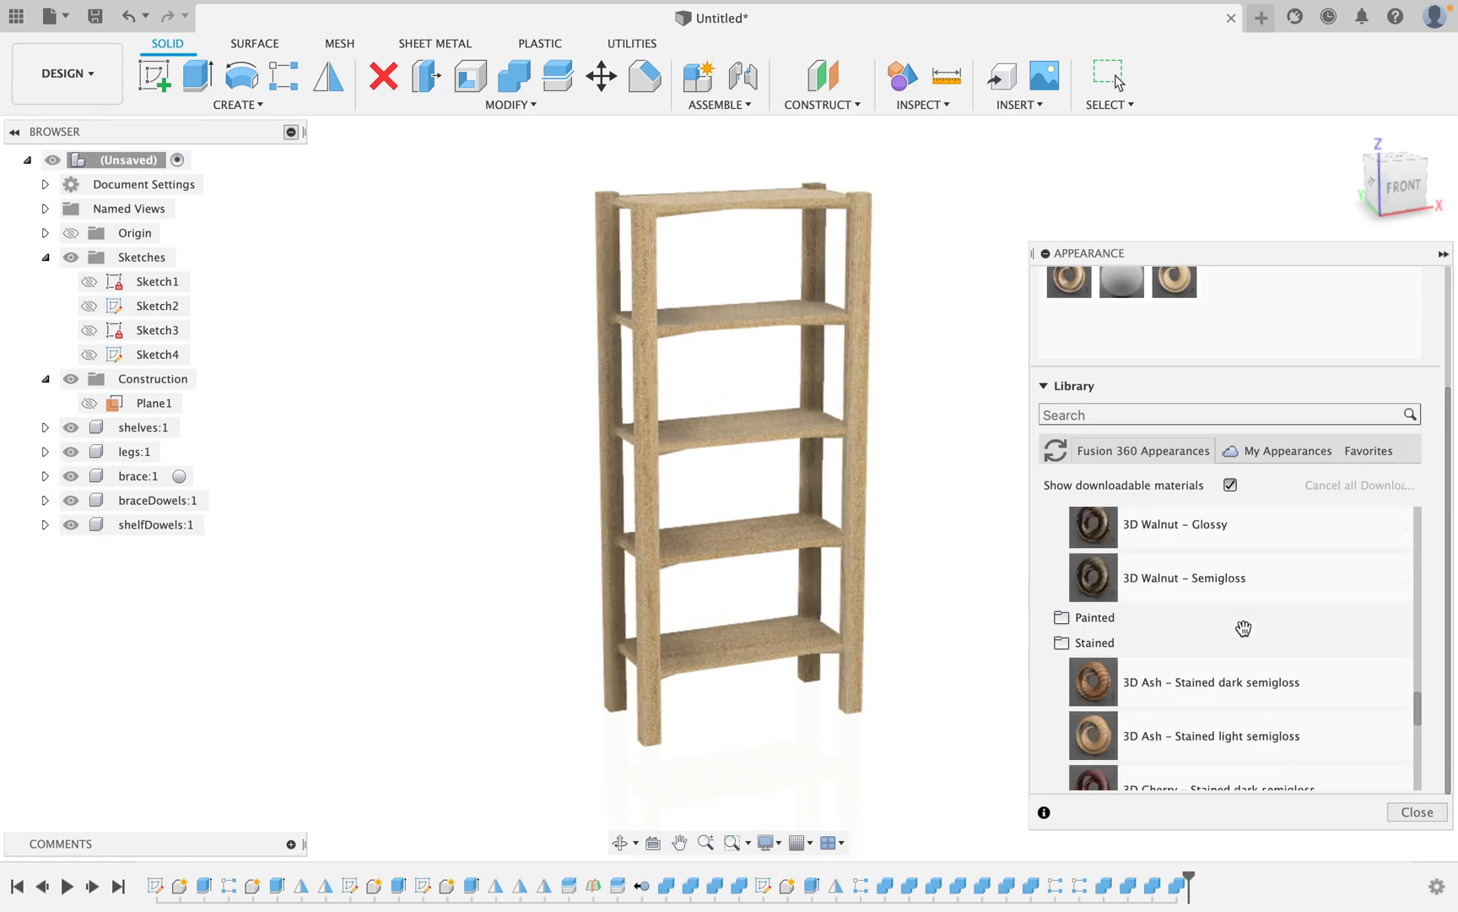
pyautogui.scroll(5, 1243, 627)
pyautogui.scroll(-7, 1243, 626)
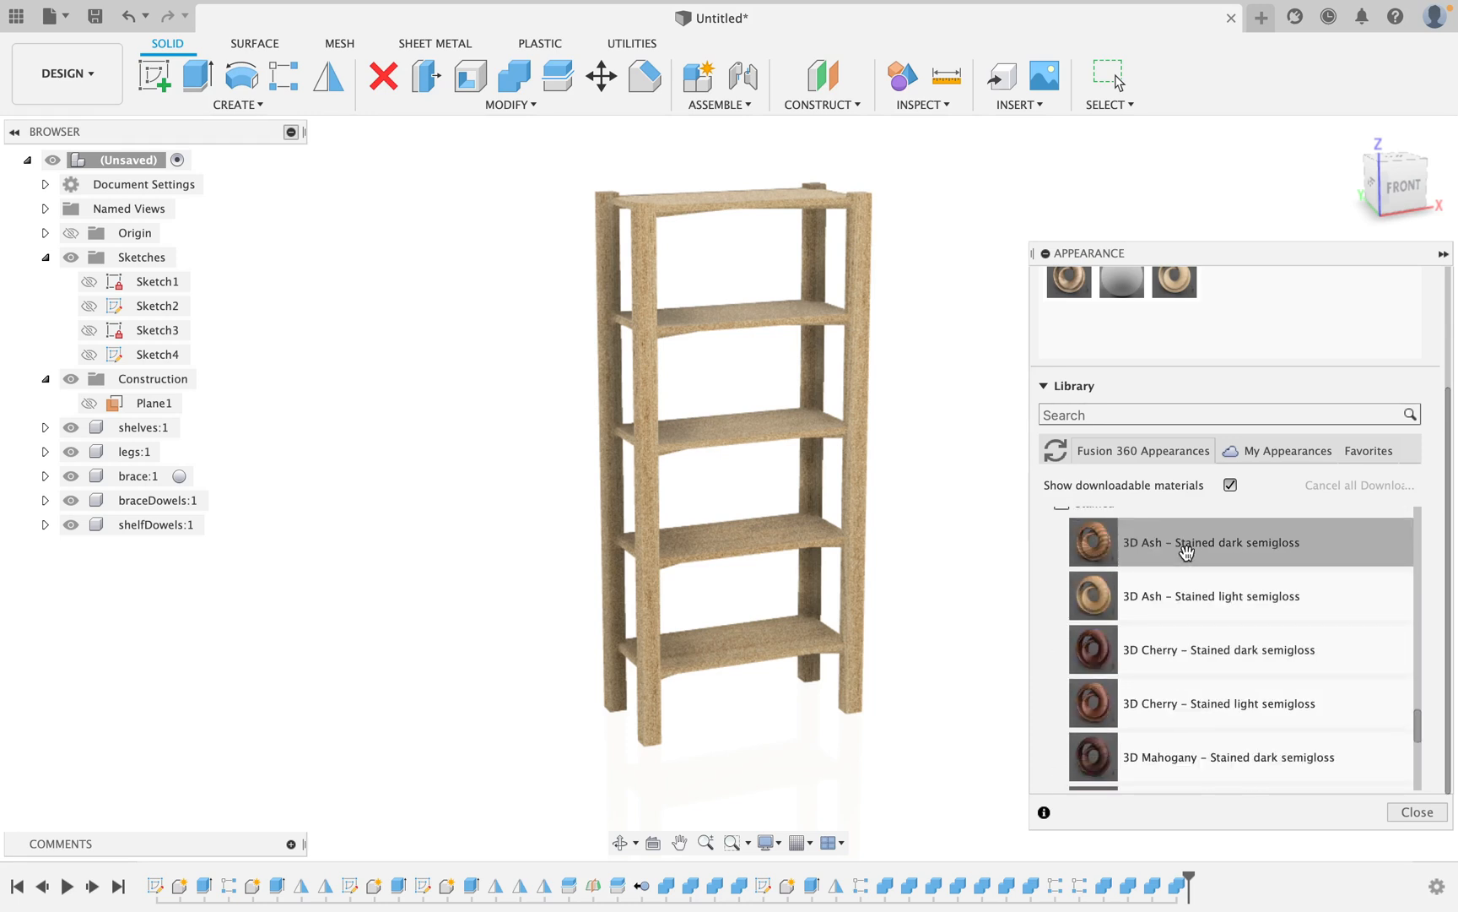
pyautogui.moveTo(1187, 552); pyautogui.dragTo(136, 477)
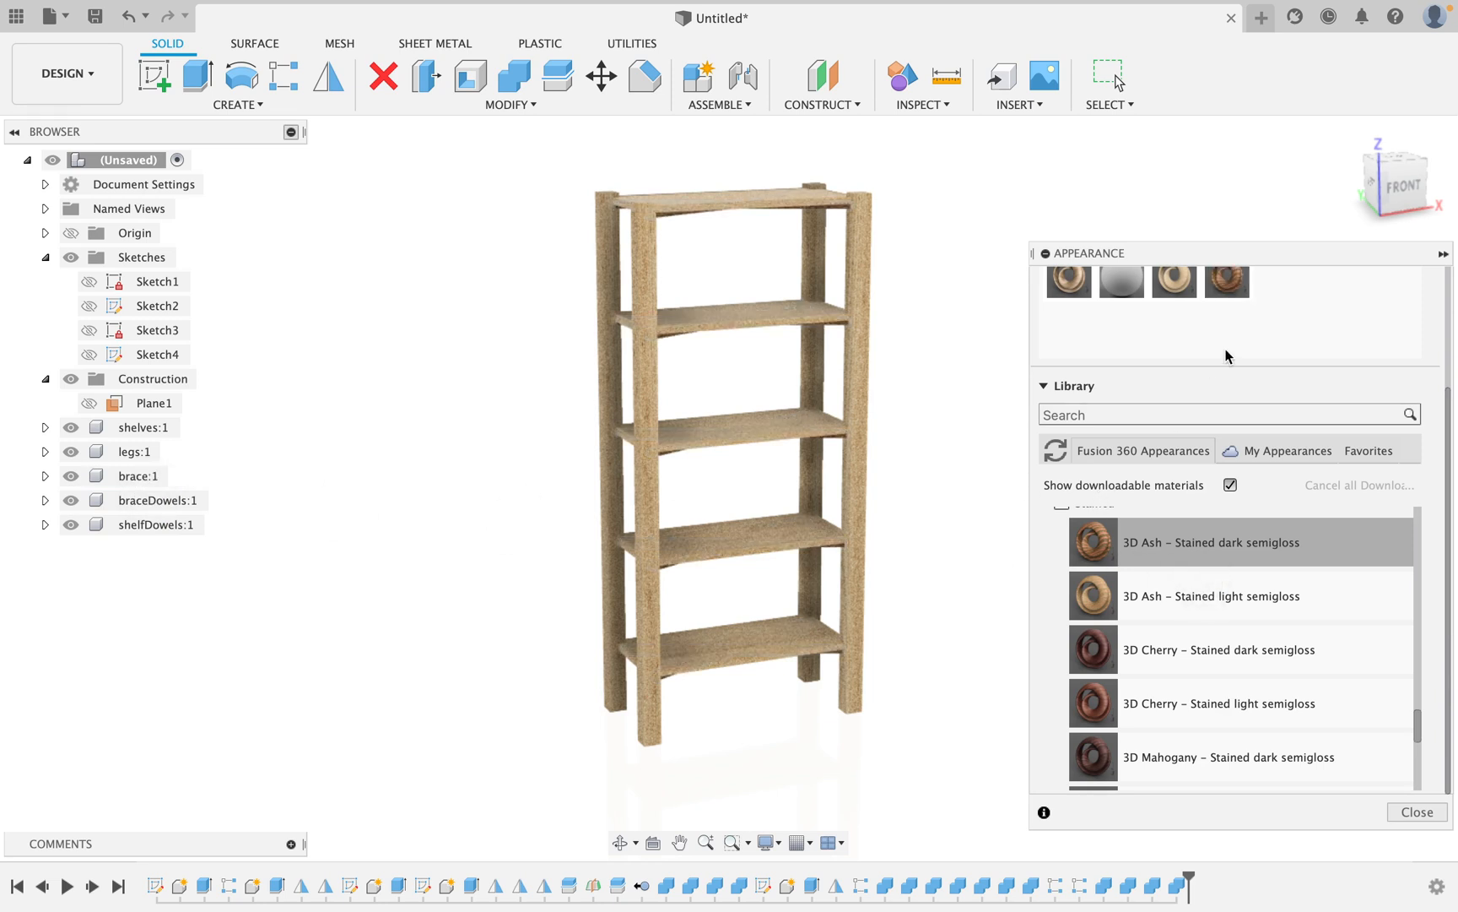
# Darken the stained ash appearance by setting its latewood color to RGB 54, 29, 22 and picking a darker earlywood color.
pyautogui.scroll(3, 1224, 355)
pyautogui.rightClick(1232, 387)
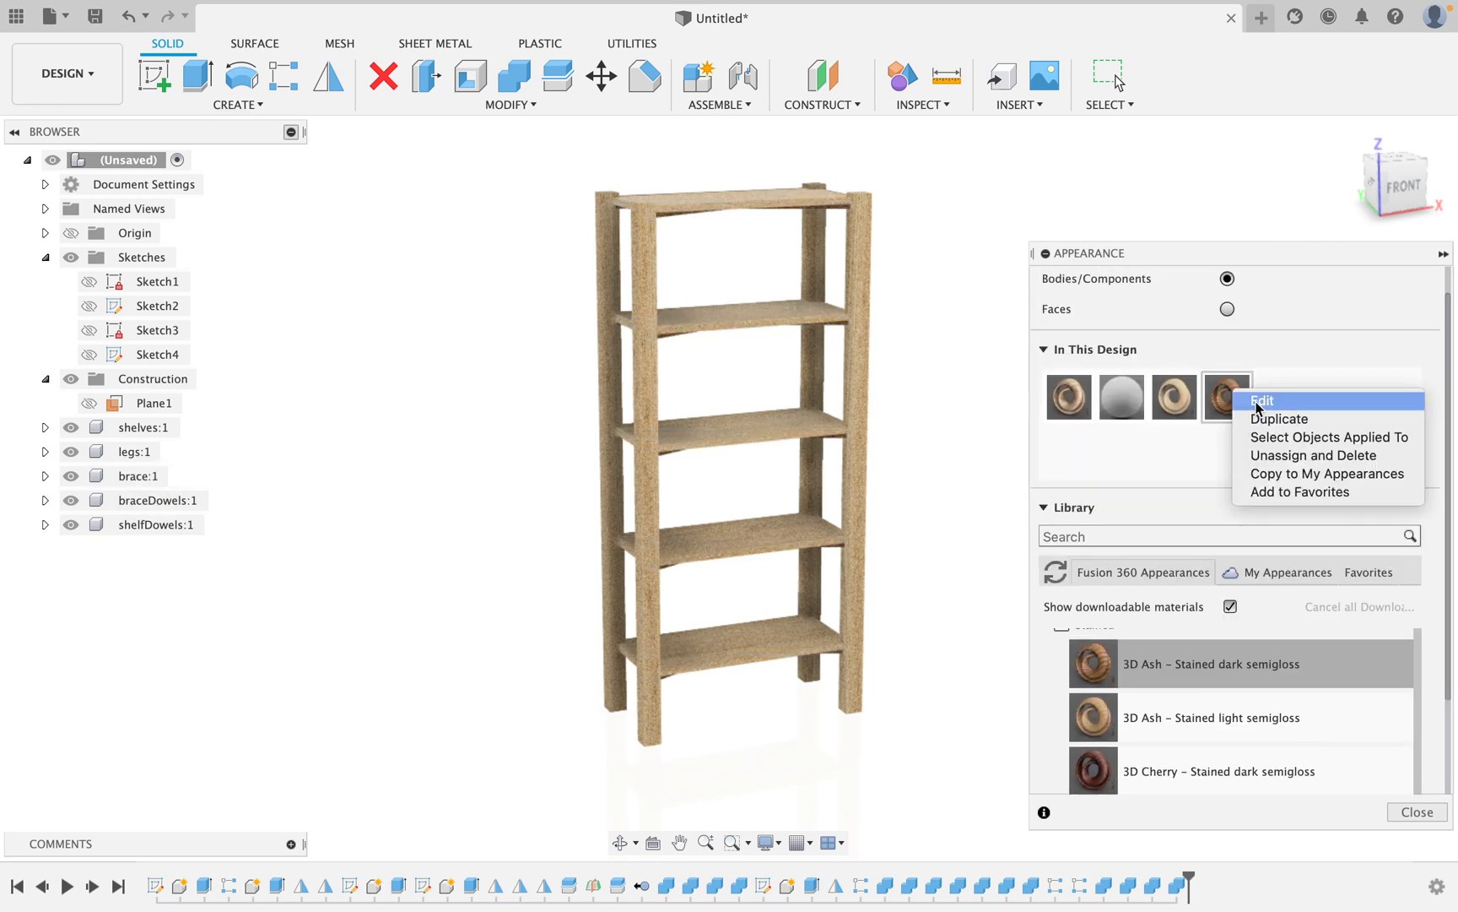
pyautogui.click(1252, 396)
pyautogui.click(885, 700)
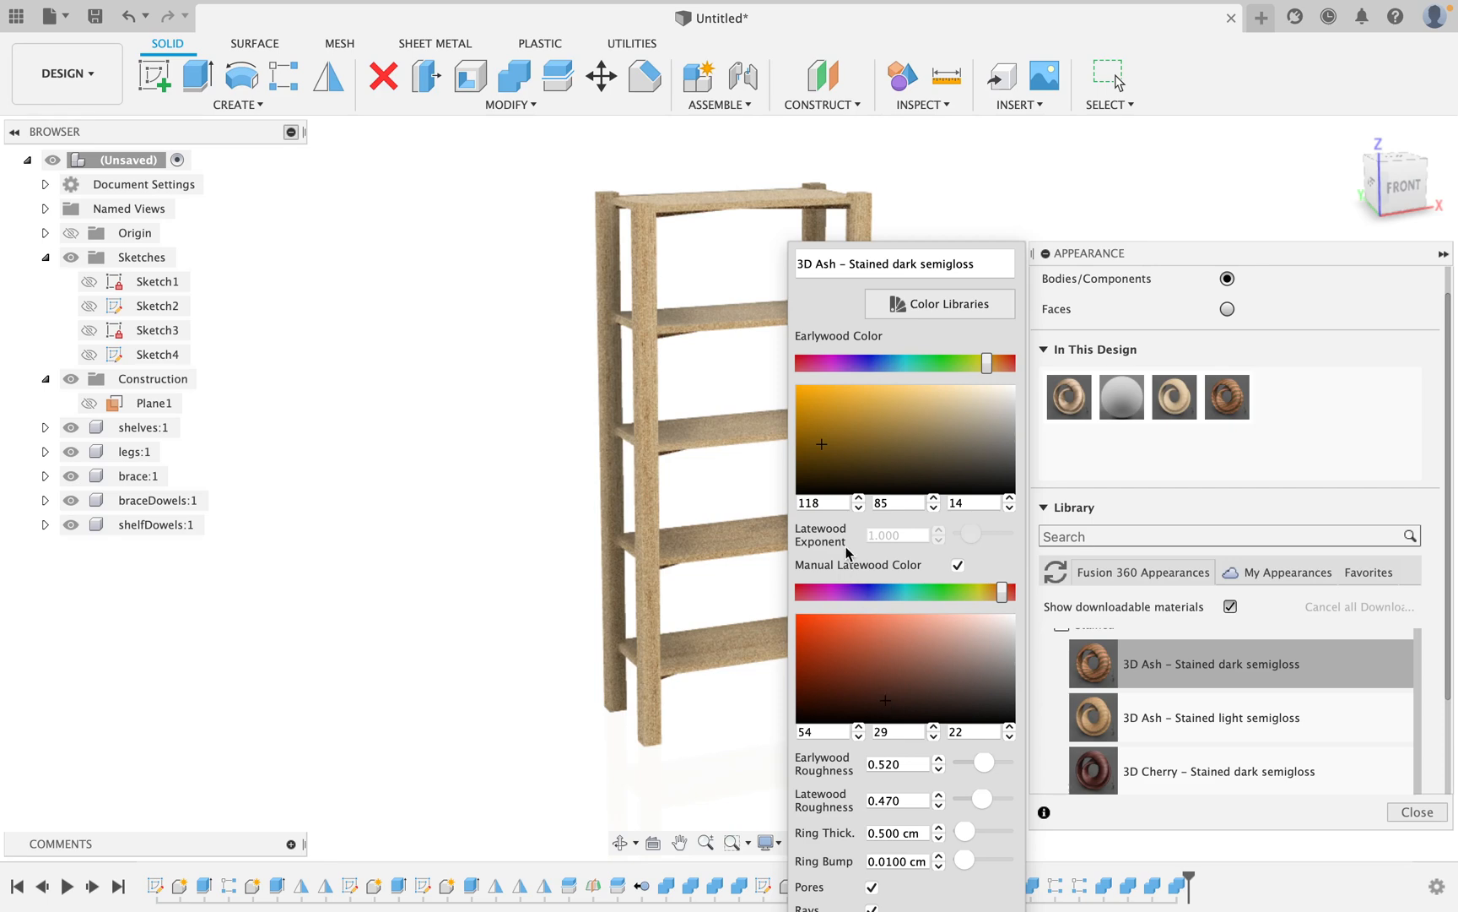
pyautogui.click(856, 470)
pyautogui.click(1420, 807)
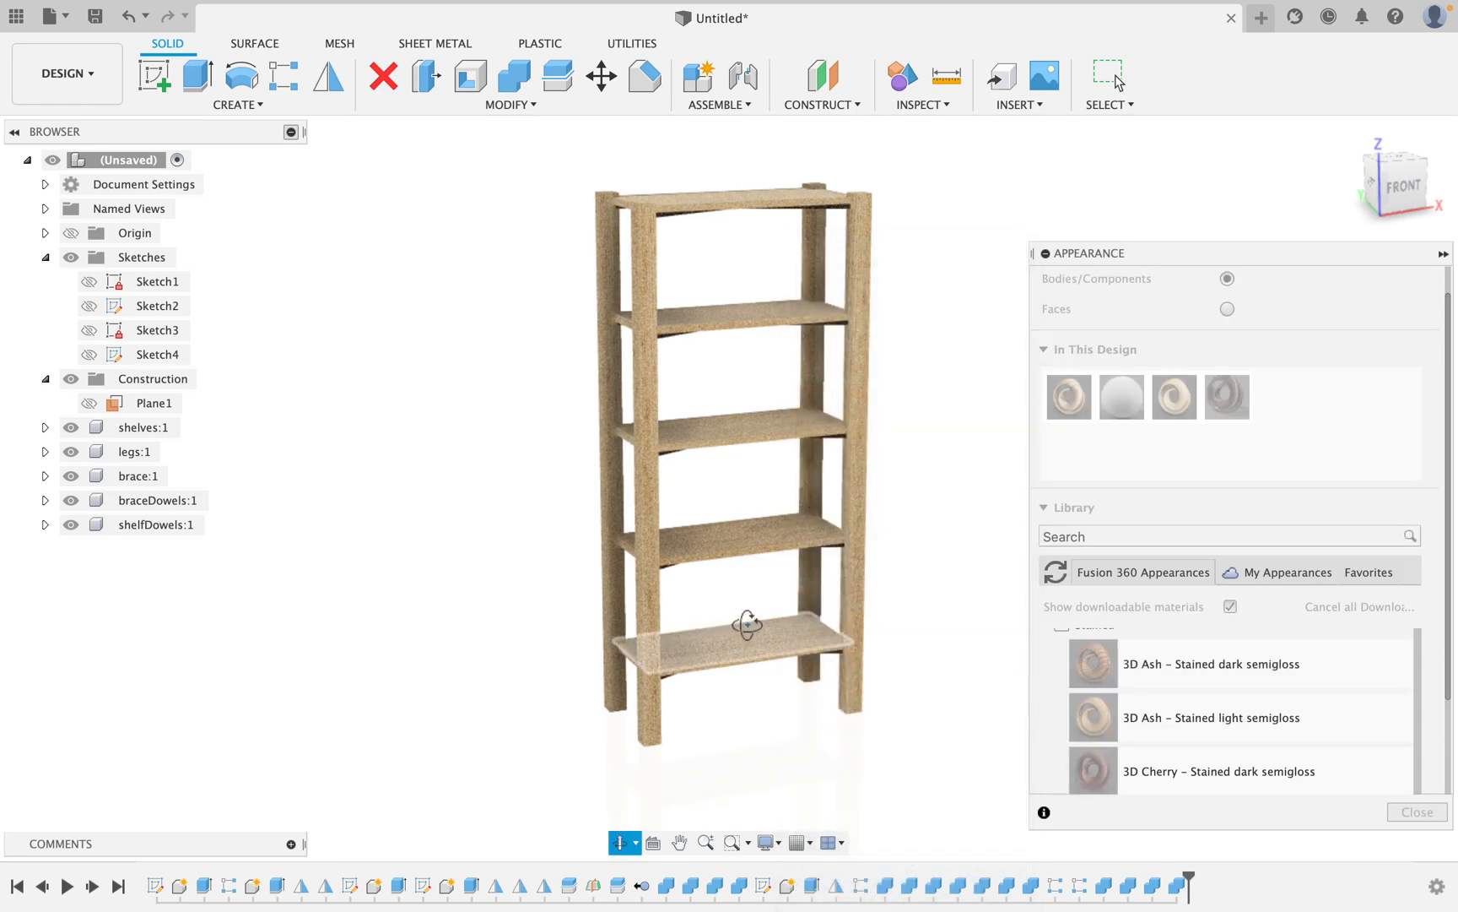
# Apply the darkened stained ash appearance to the legs component and look over the finished shelf unit.
pyautogui.moveTo(749, 618)
pyautogui.keyDown('shift'); pyautogui.mouseDown(button='middle')
pyautogui.moveTo(772, 569)
pyautogui.moveTo(719, 606)
pyautogui.moveTo(722, 627)
pyautogui.moveTo(742, 616)
pyautogui.mouseUp(button='middle'); pyautogui.keyUp('shift')
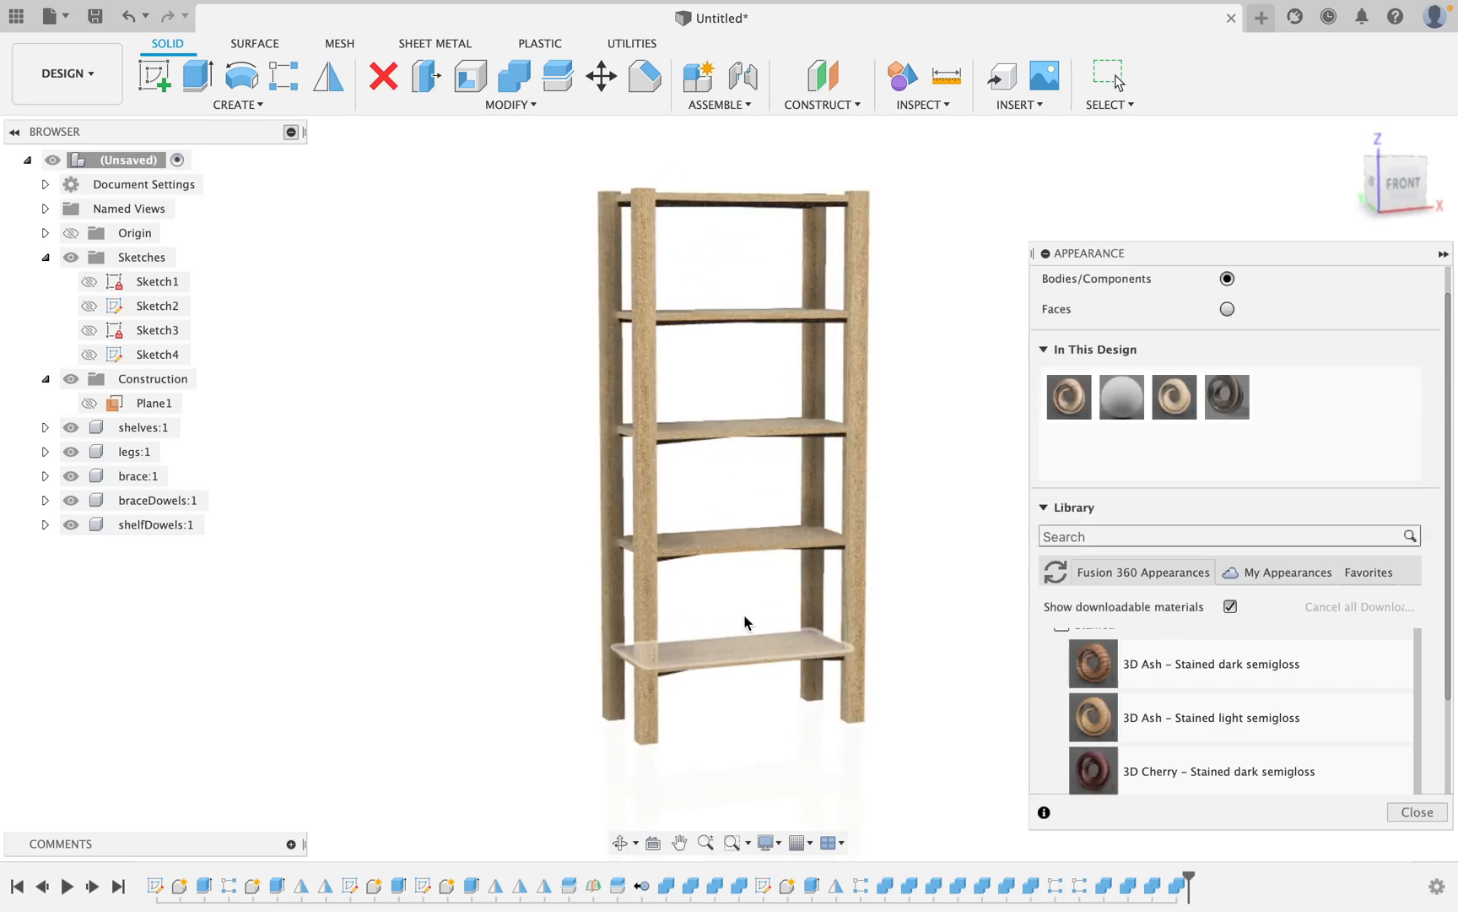
pyautogui.moveTo(1222, 404); pyautogui.dragTo(128, 452)
pyautogui.click(1419, 813)
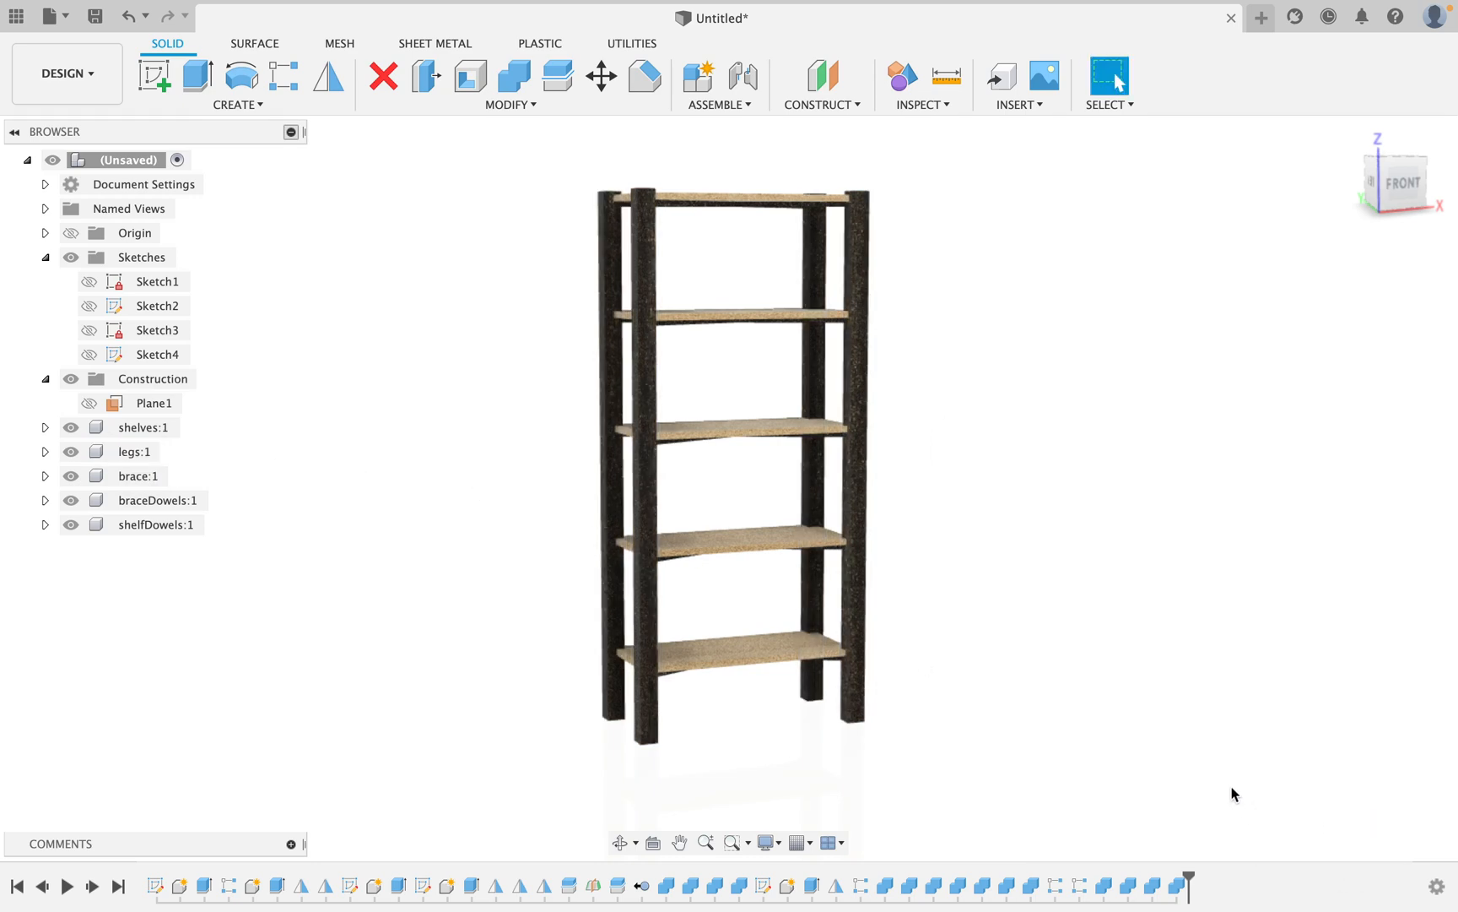
pyautogui.scroll(4, 960, 654)
pyautogui.moveTo(908, 616)
pyautogui.keyDown('shift'); pyautogui.mouseDown(button='middle')
pyautogui.moveTo(888, 586)
pyautogui.moveTo(797, 547)
pyautogui.moveTo(744, 580)
pyautogui.moveTo(736, 619)
pyautogui.moveTo(817, 671)
pyautogui.moveTo(889, 690)
pyautogui.moveTo(928, 619)
pyautogui.moveTo(915, 603)
pyautogui.moveTo(953, 676)
pyautogui.moveTo(908, 635)
pyautogui.moveTo(847, 650)
pyautogui.moveTo(831, 677)
pyautogui.moveTo(827, 654)
pyautogui.moveTo(898, 605)
pyautogui.moveTo(937, 667)
pyautogui.moveTo(913, 590)
pyautogui.mouseUp(button='middle'); pyautogui.keyUp('shift')
pyautogui.scroll(-3, 953, 676)
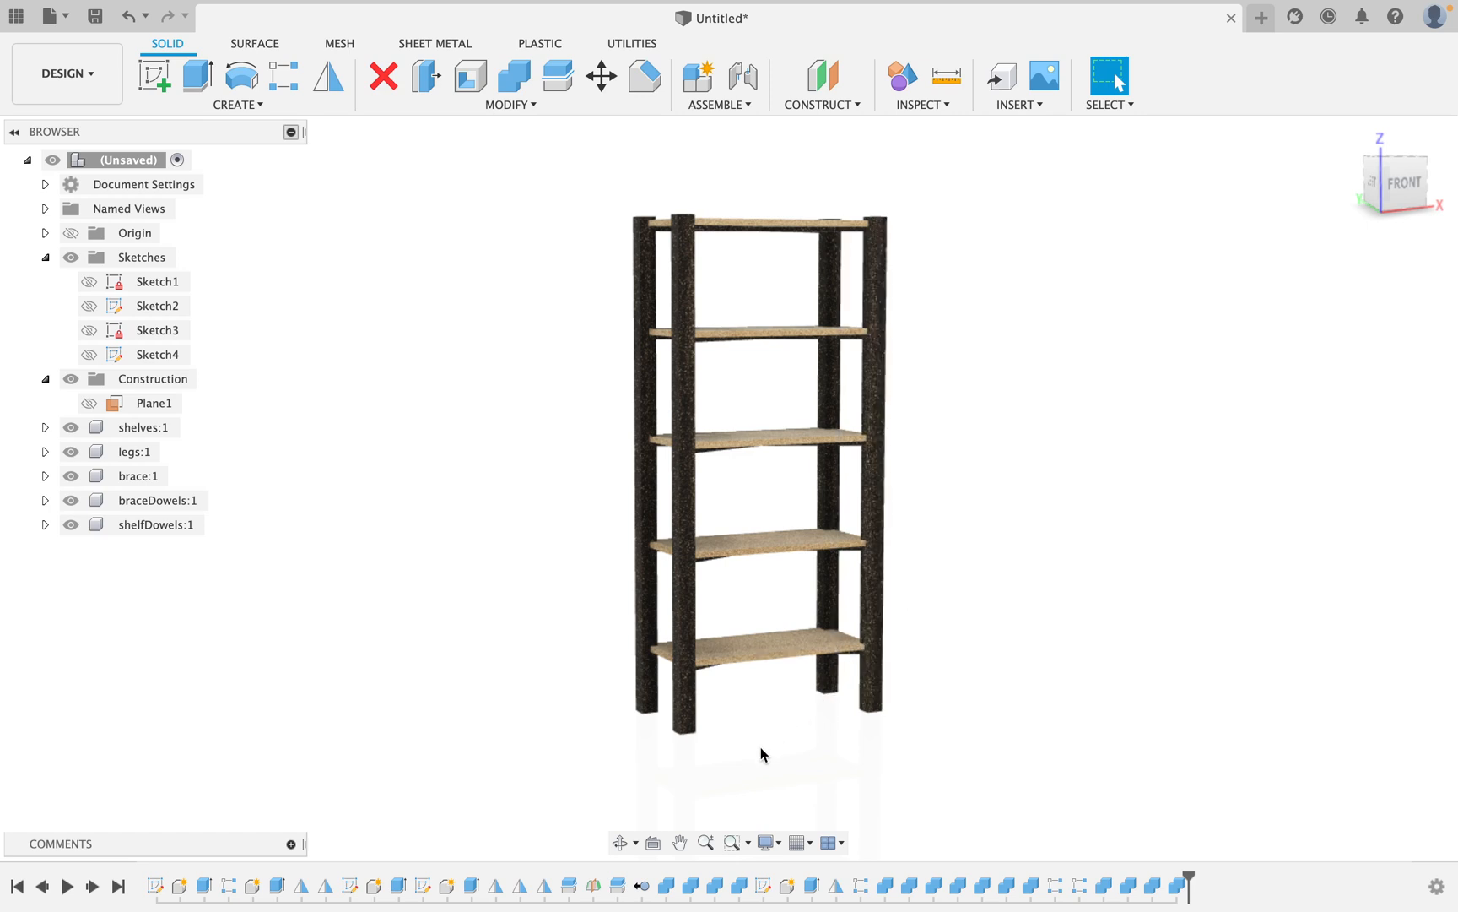
pyautogui.moveTo(3, 879)
pyautogui.press('super+Tab')
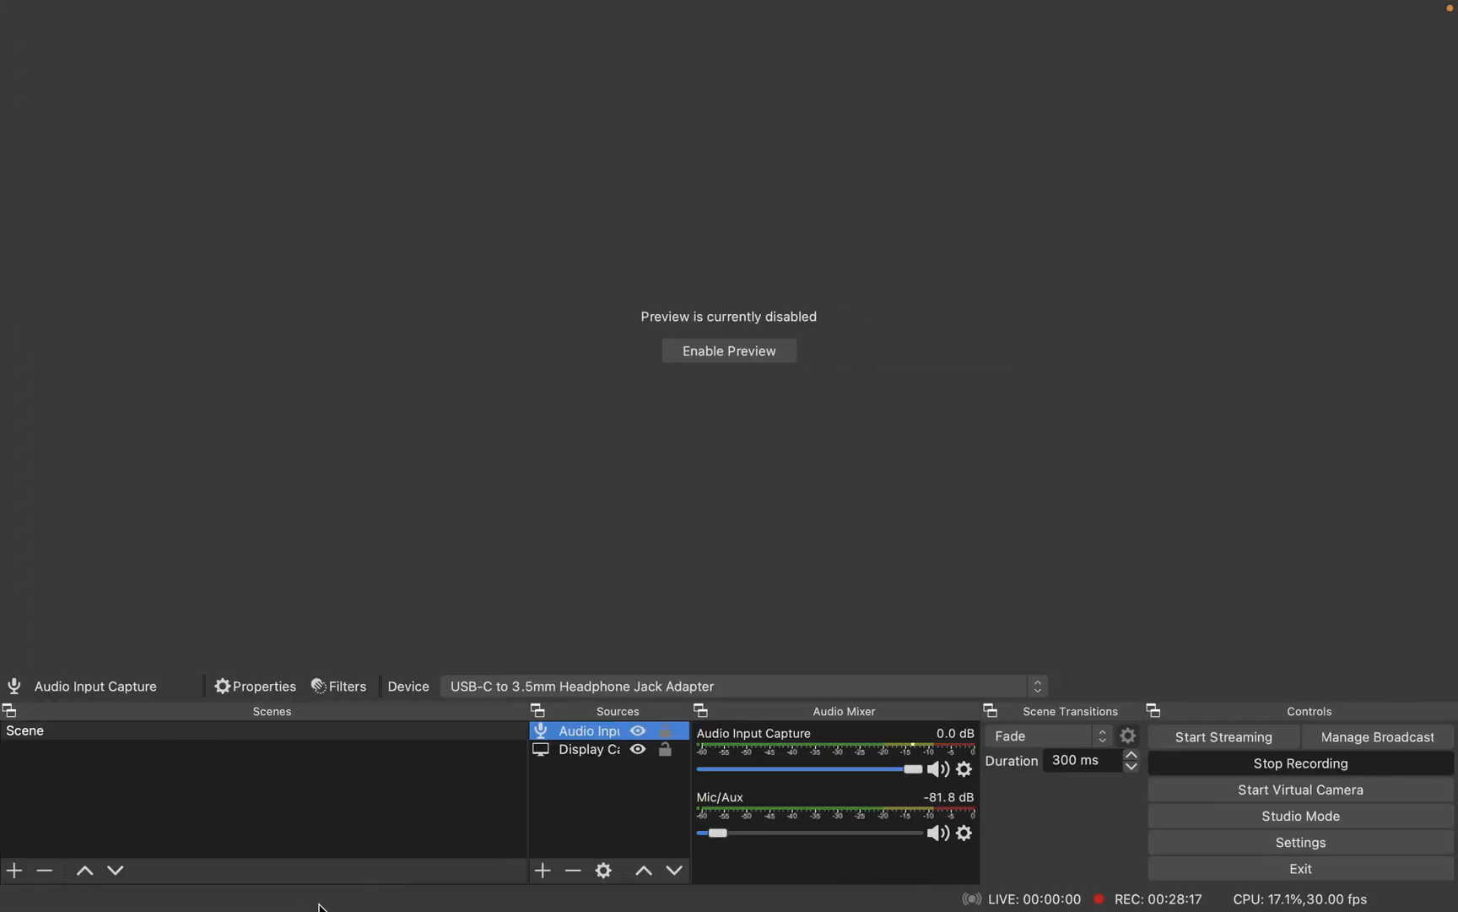